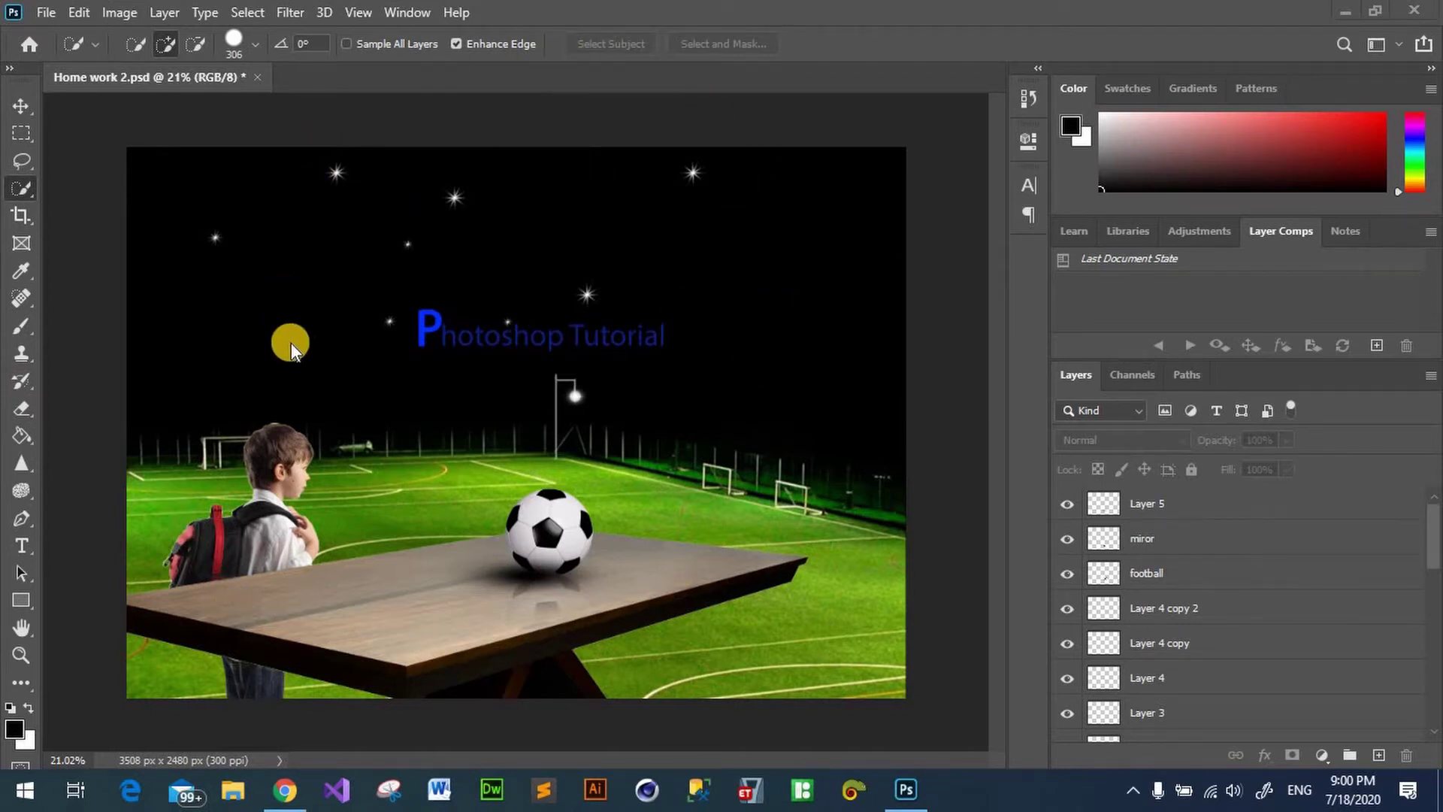
Step: Create a new A4 landscape document 'Example 1', 297 × 210 mm at 300 ppi
{"action": "left_click", "coordinate": [46, 13]}
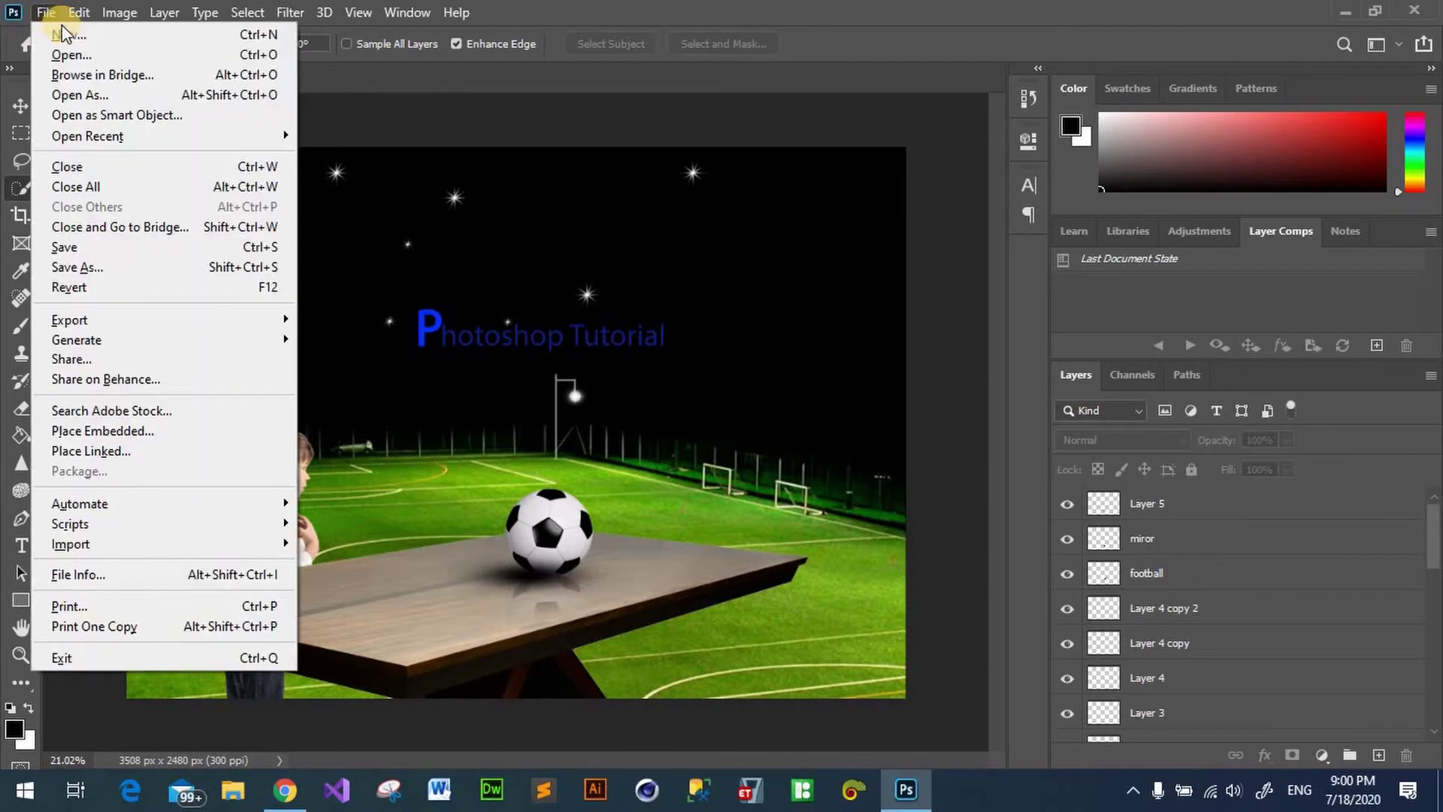
{"action": "left_click", "coordinate": [66, 35]}
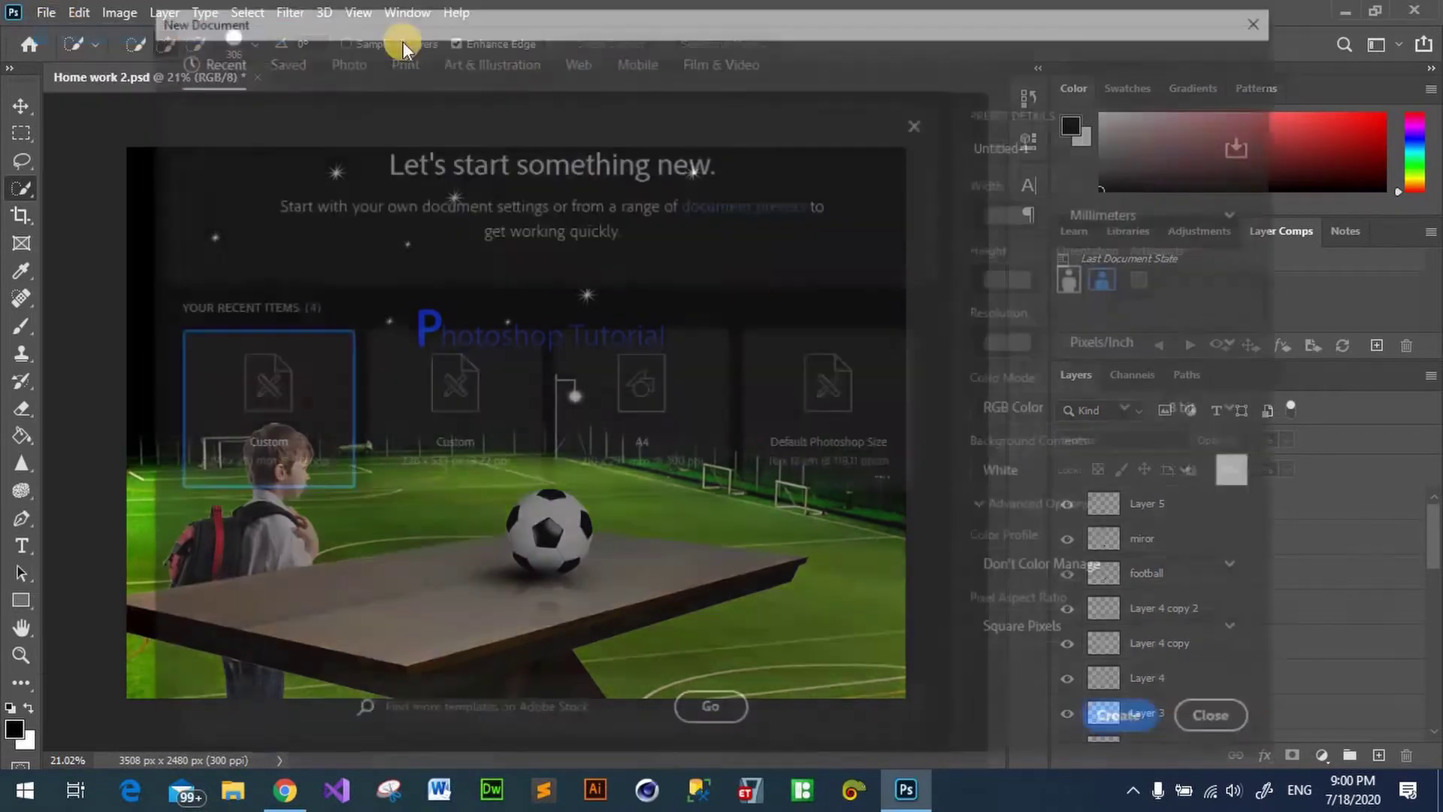
{"action": "left_click", "coordinate": [1113, 278]}
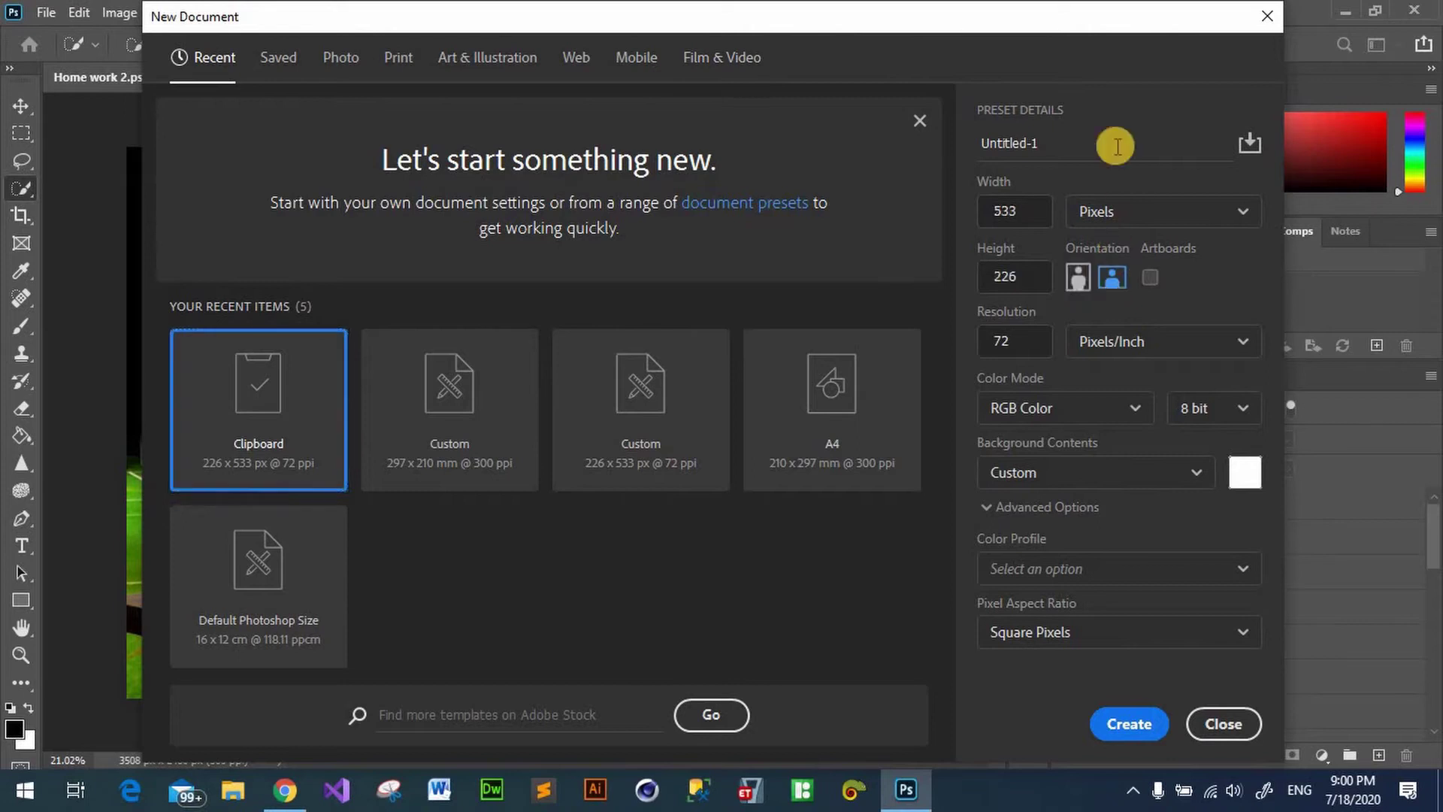
{"action": "left_click", "coordinate": [852, 444]}
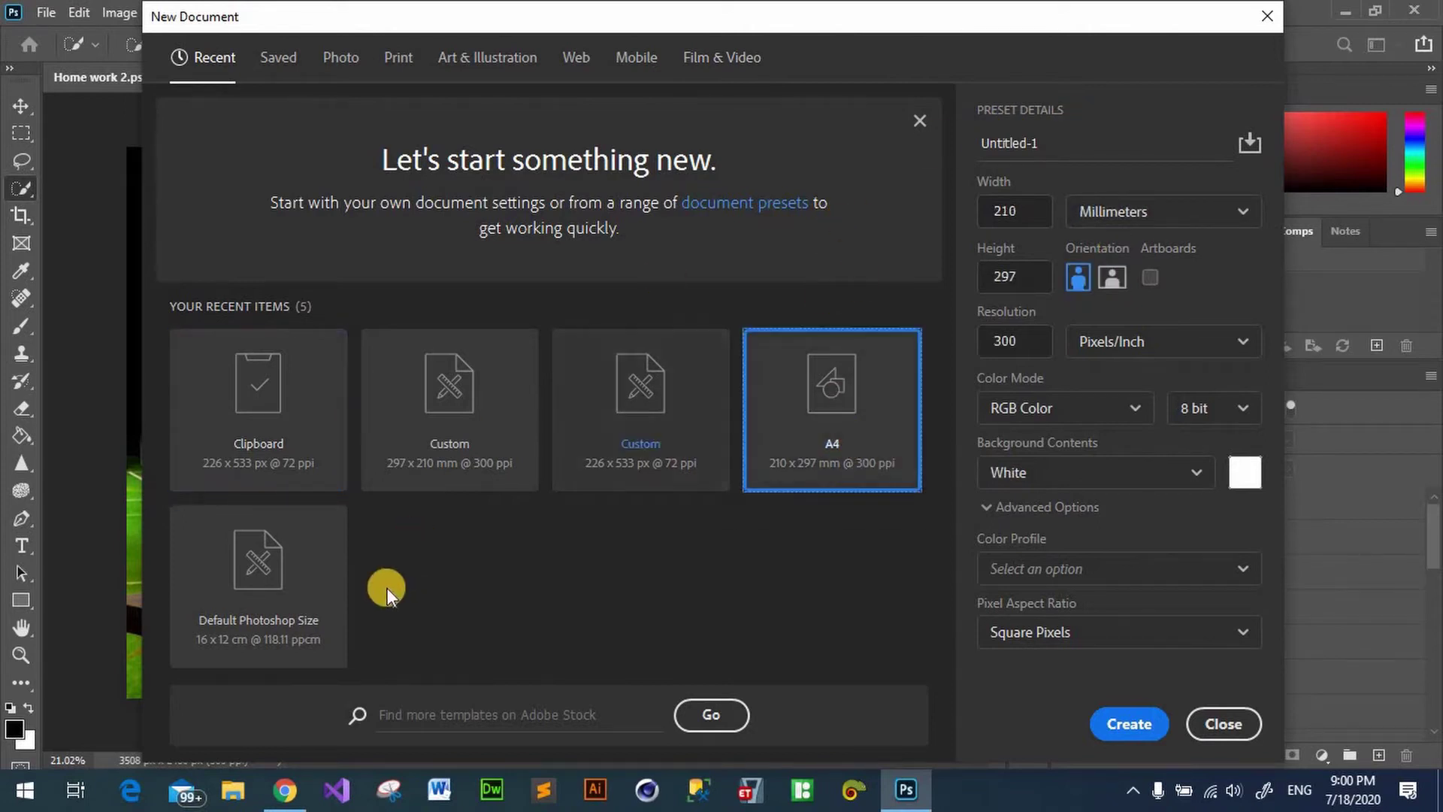
{"action": "left_click", "coordinate": [399, 60]}
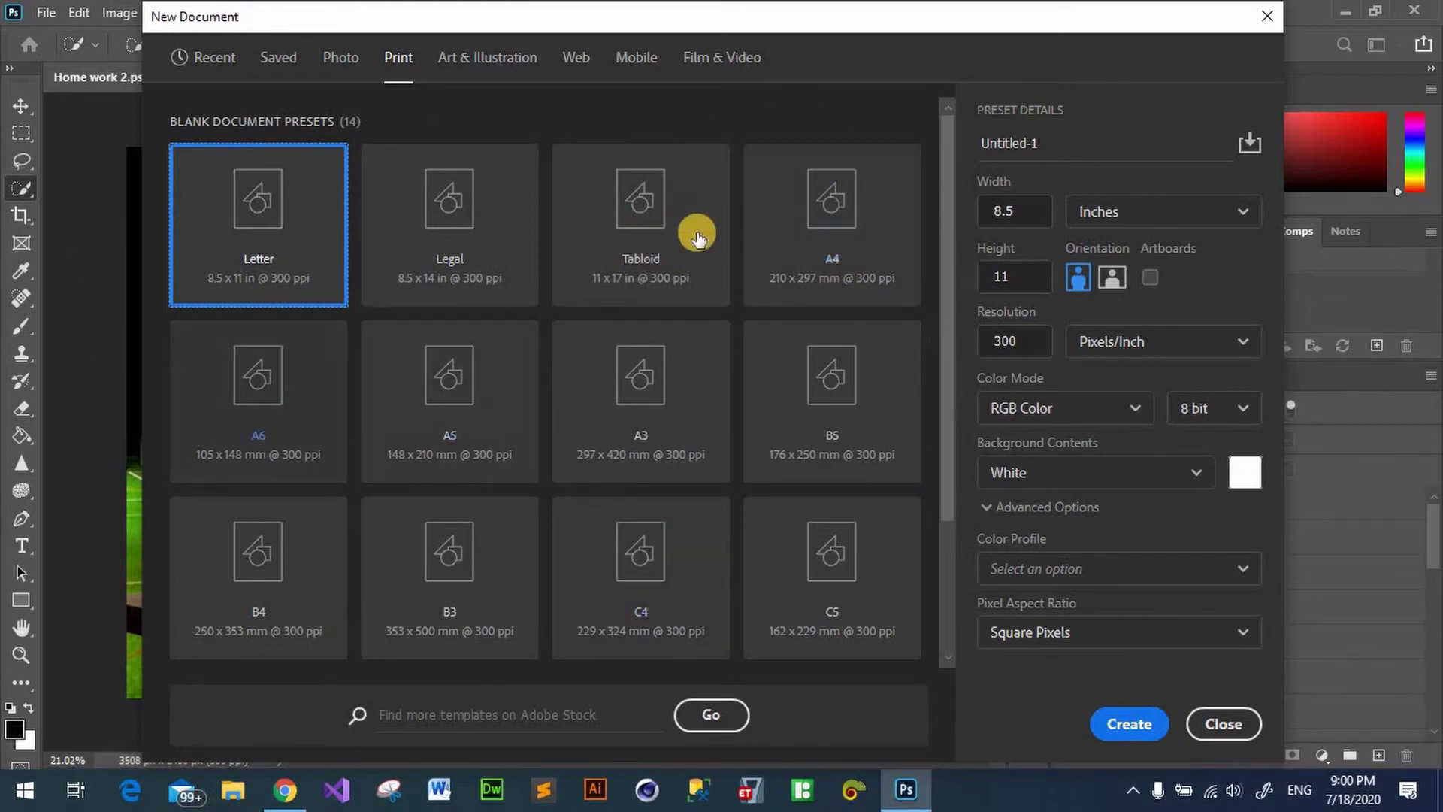
{"action": "left_click", "coordinate": [797, 226]}
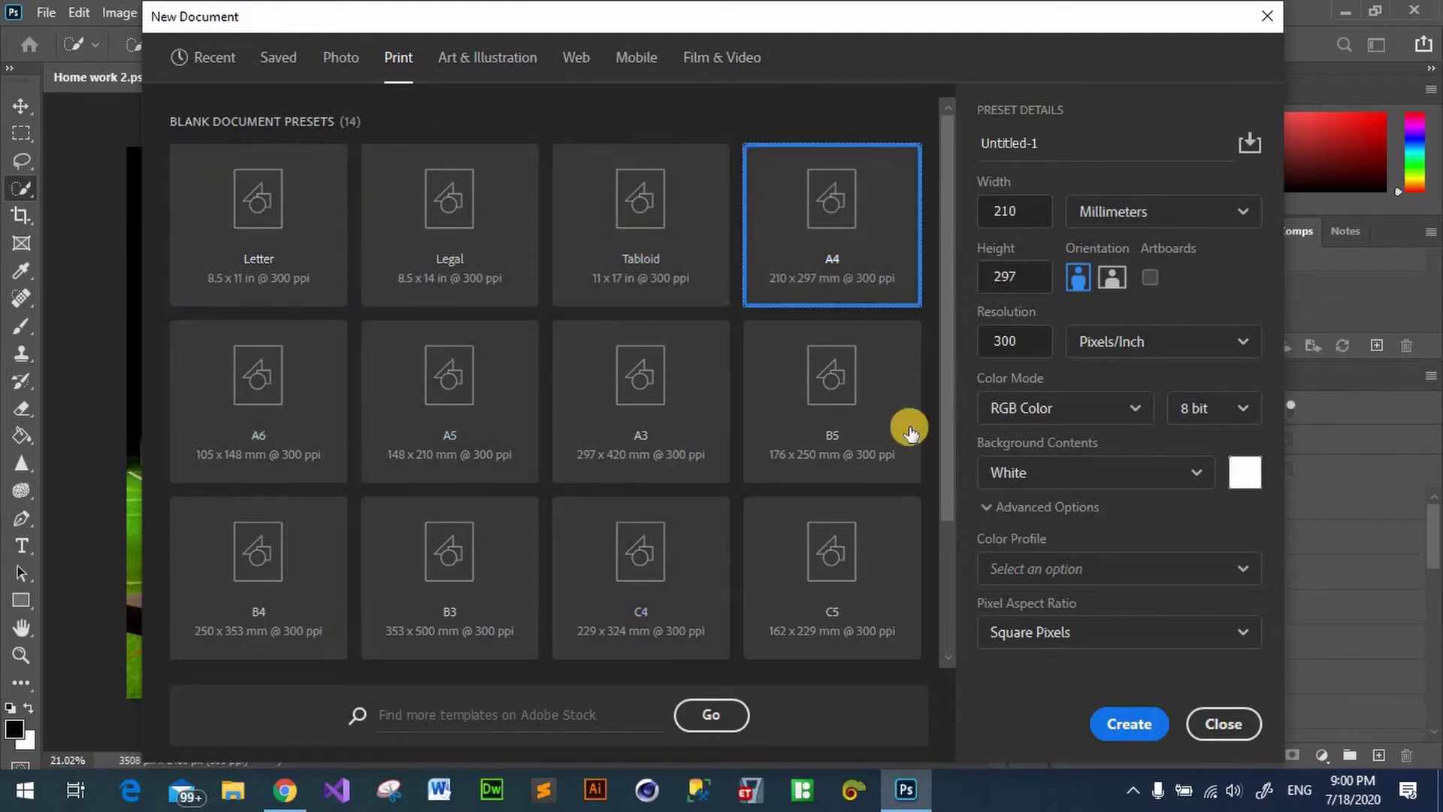
{"action": "left_click", "coordinate": [1113, 277]}
{"action": "left_click", "coordinate": [1096, 153]}
{"action": "type", "text": "Example 1"}
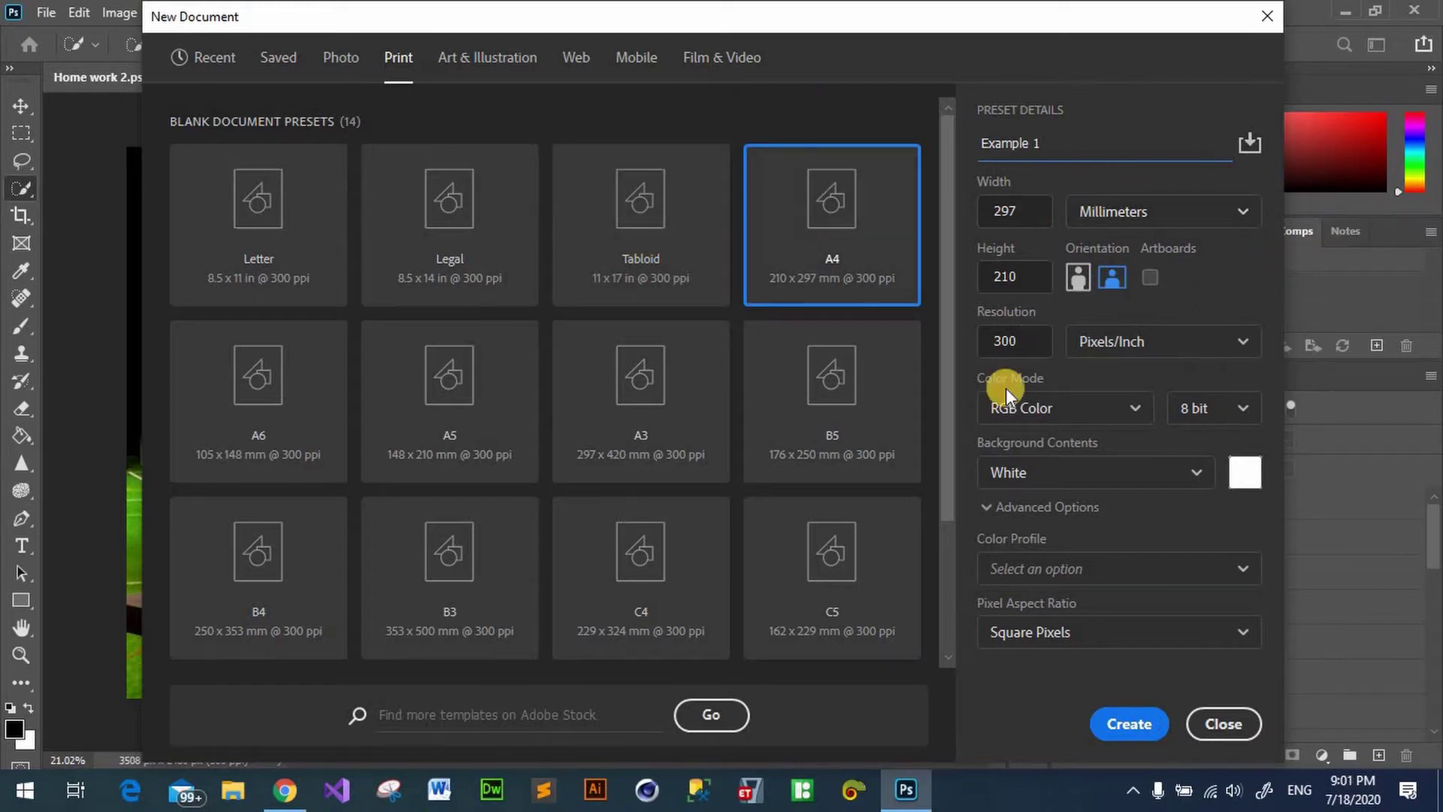
{"action": "left_click", "coordinate": [1136, 726]}
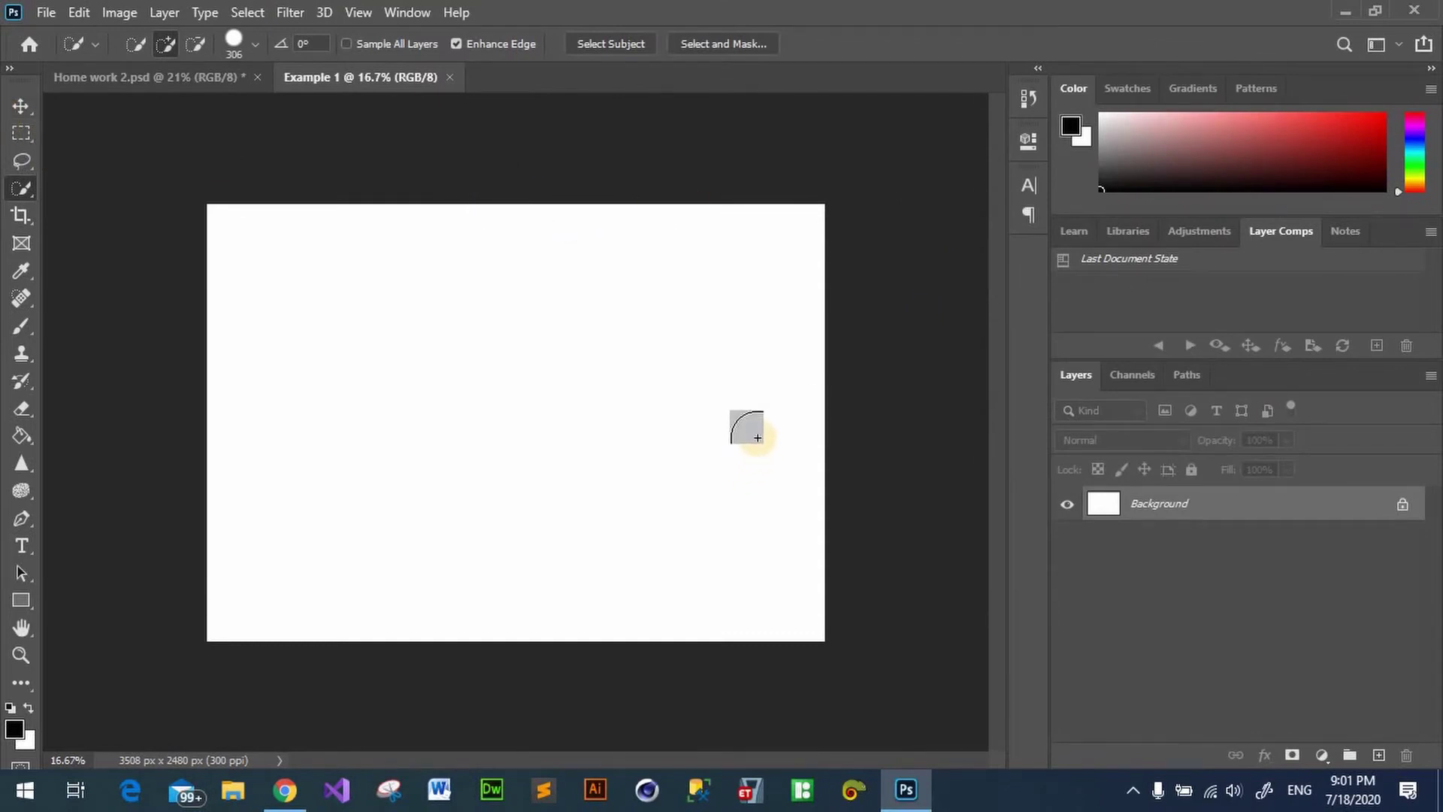
{"action": "left_click", "coordinate": [143, 79]}
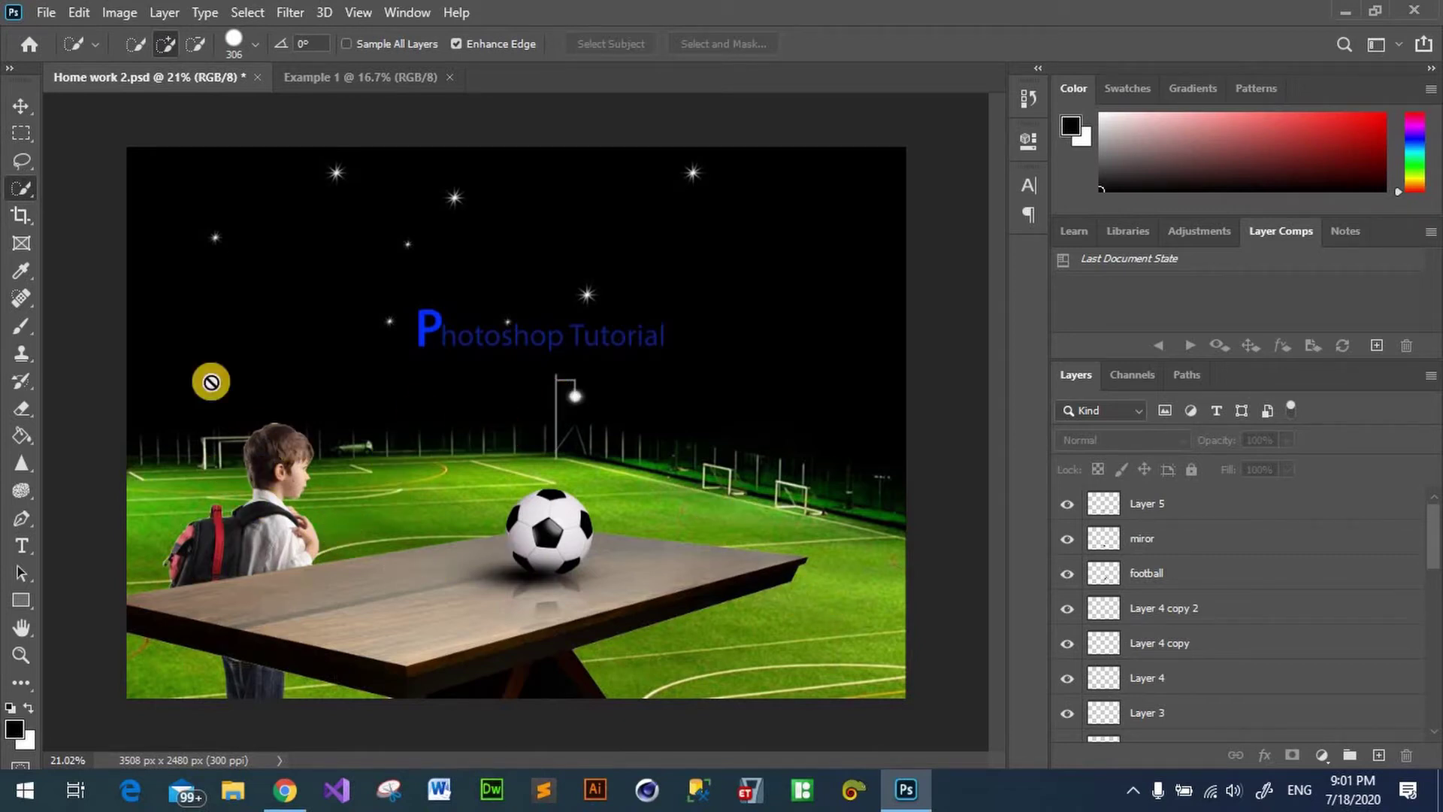
{"action": "left_click", "coordinate": [349, 75]}
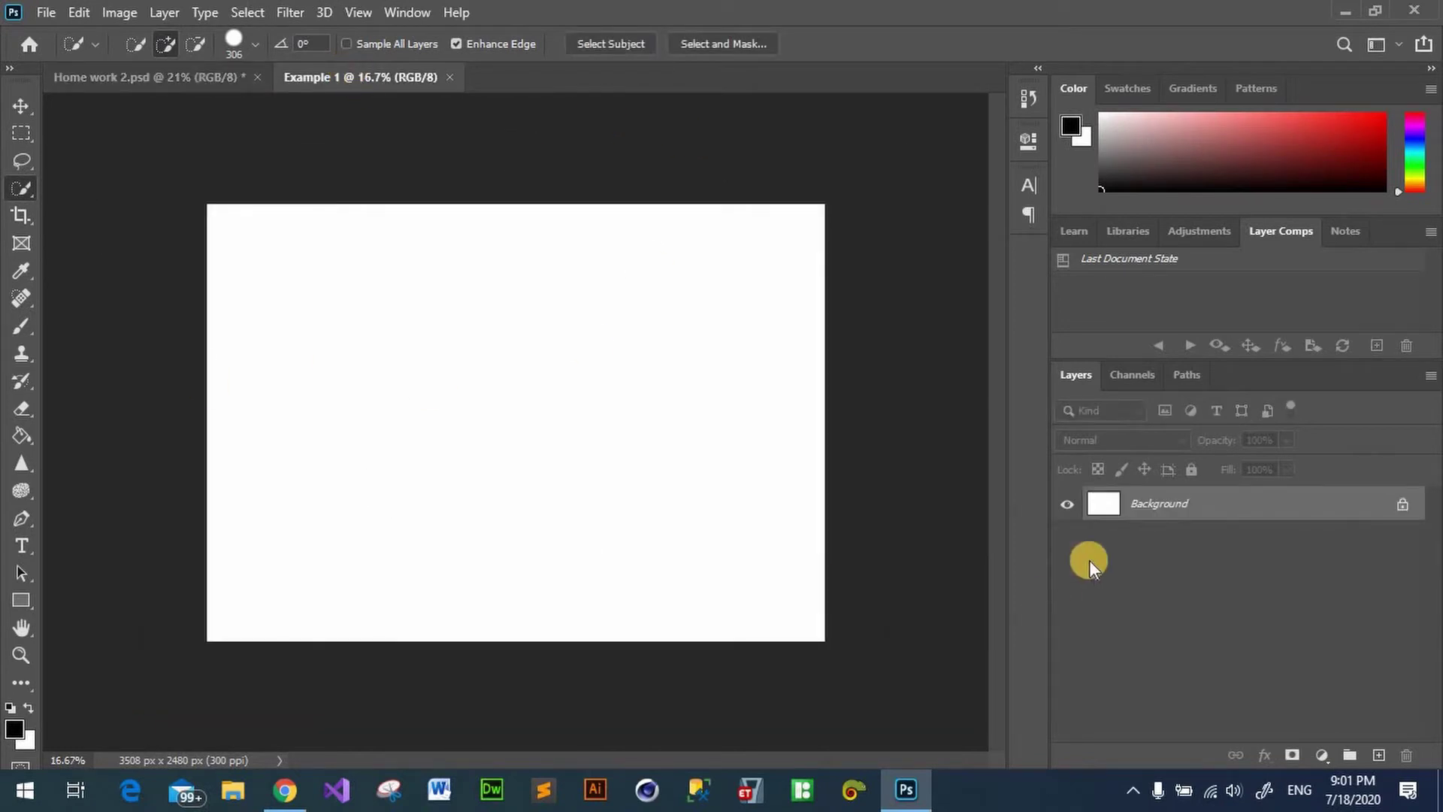
{"action": "left_click", "coordinate": [92, 78]}
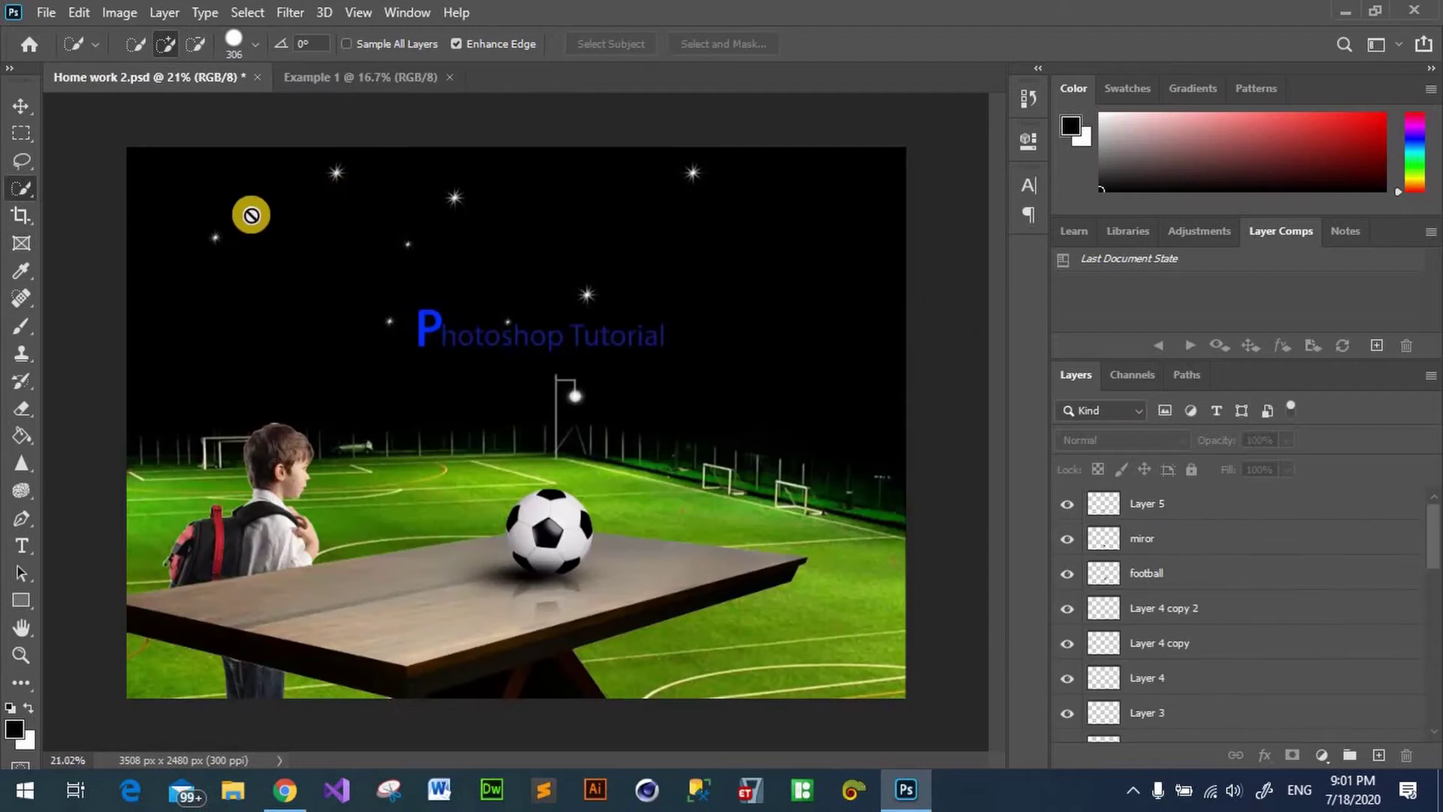
{"action": "left_click", "coordinate": [385, 77]}
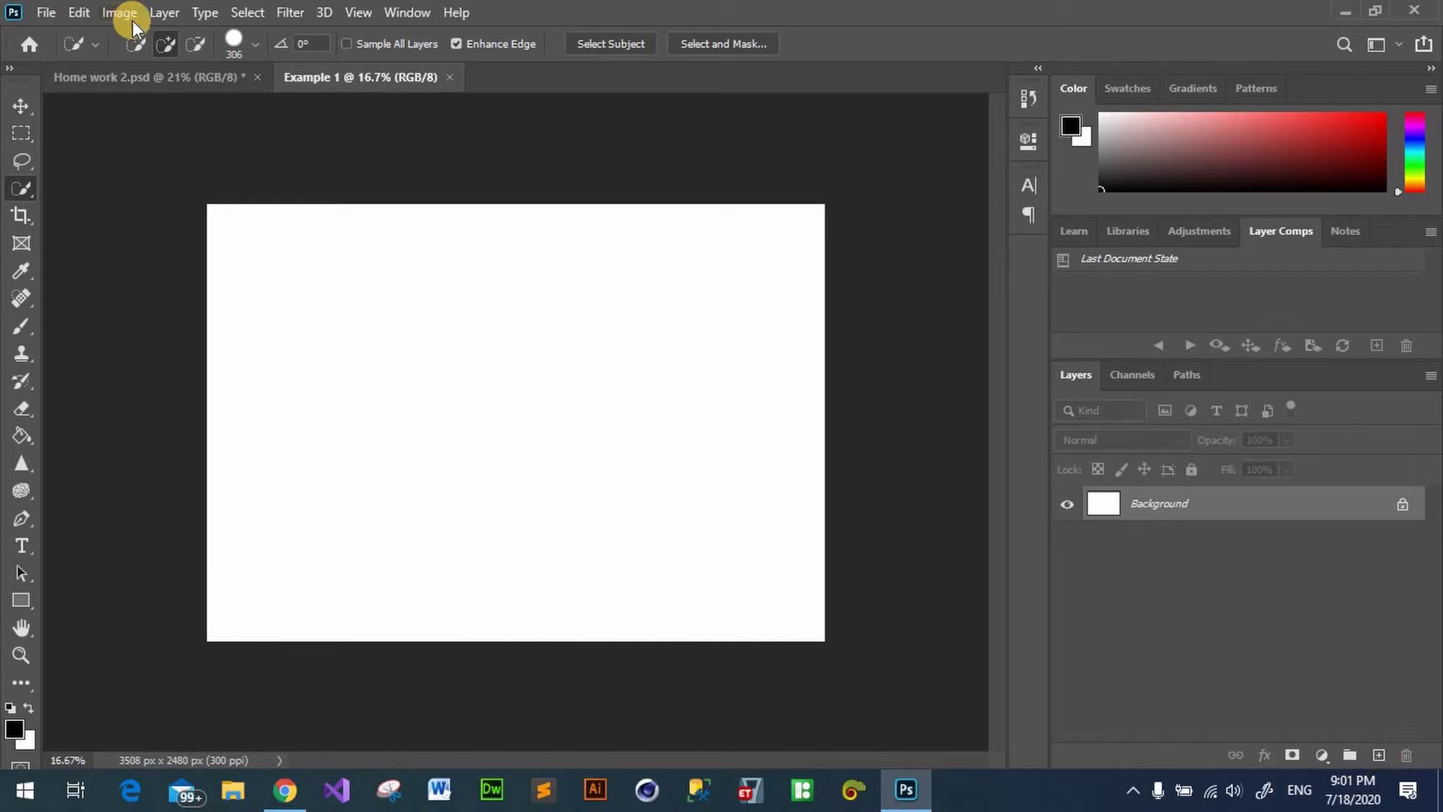
Step: Add a new empty layer named BG above Background
{"action": "left_click", "coordinate": [163, 13]}
{"action": "mouse_move", "coordinate": [248, 31]}
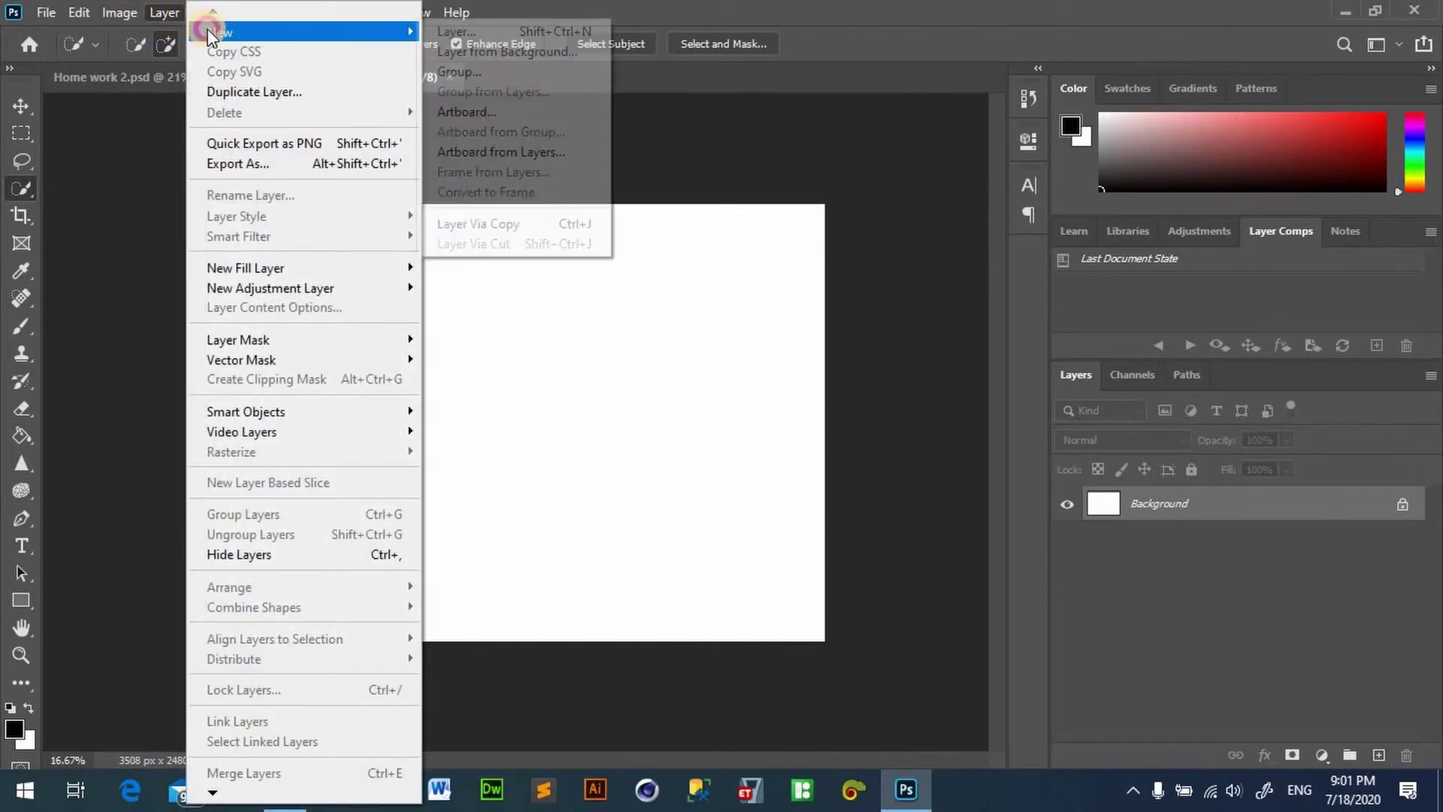
{"action": "left_click", "coordinate": [446, 32]}
{"action": "type", "text": "BG"}
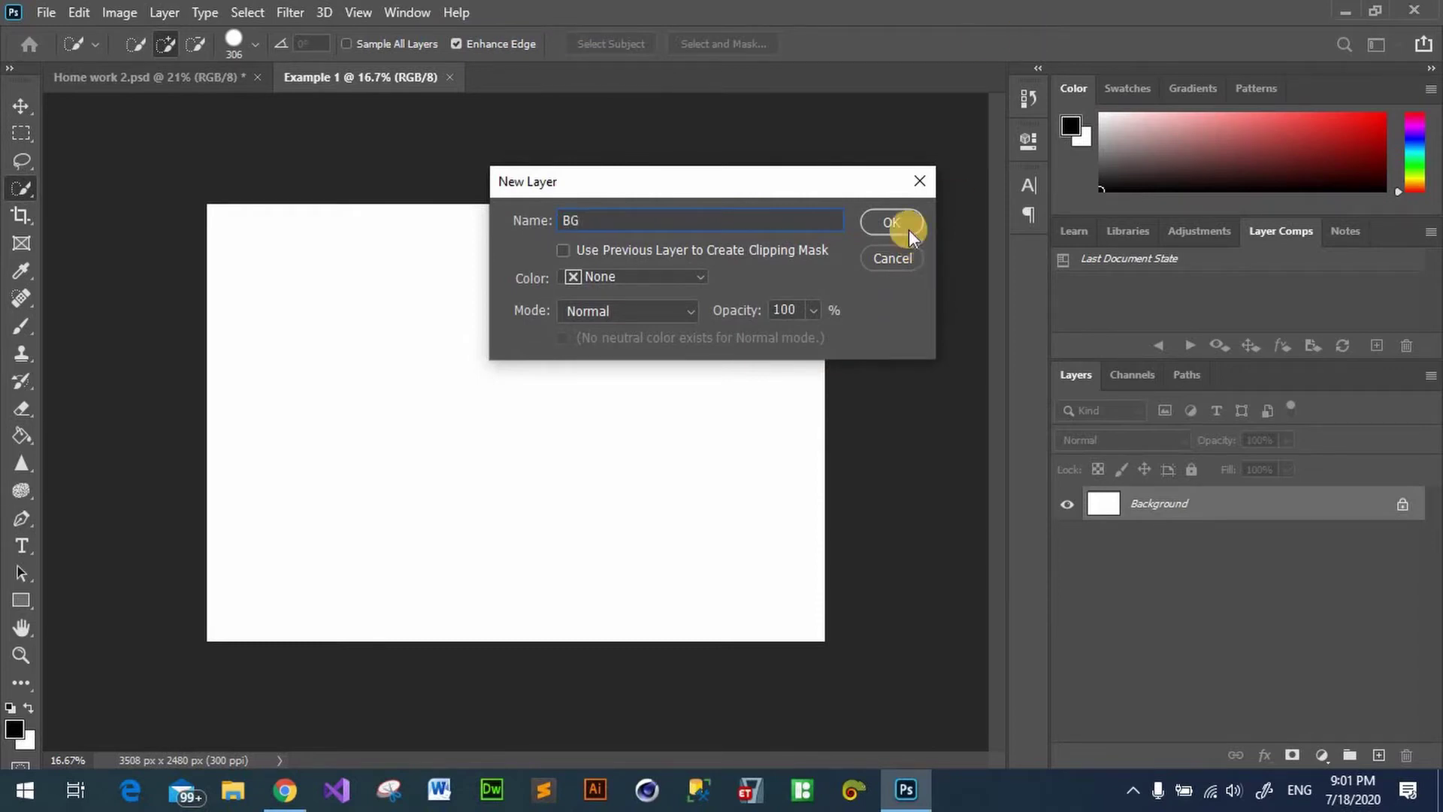
{"action": "left_click", "coordinate": [877, 219]}
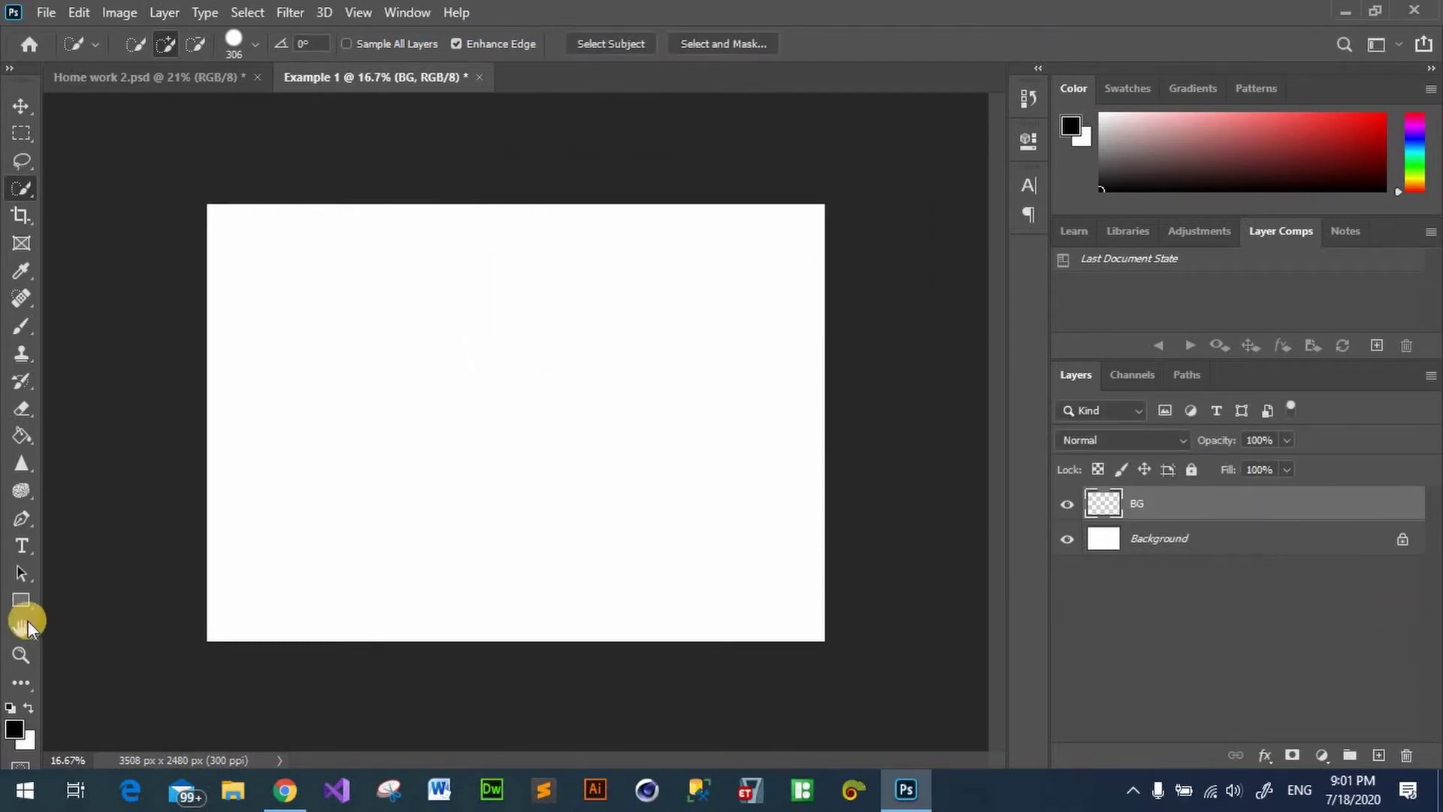
Step: Fill the BG layer with solid black using the Paint Bucket
{"action": "left_click", "coordinate": [21, 438]}
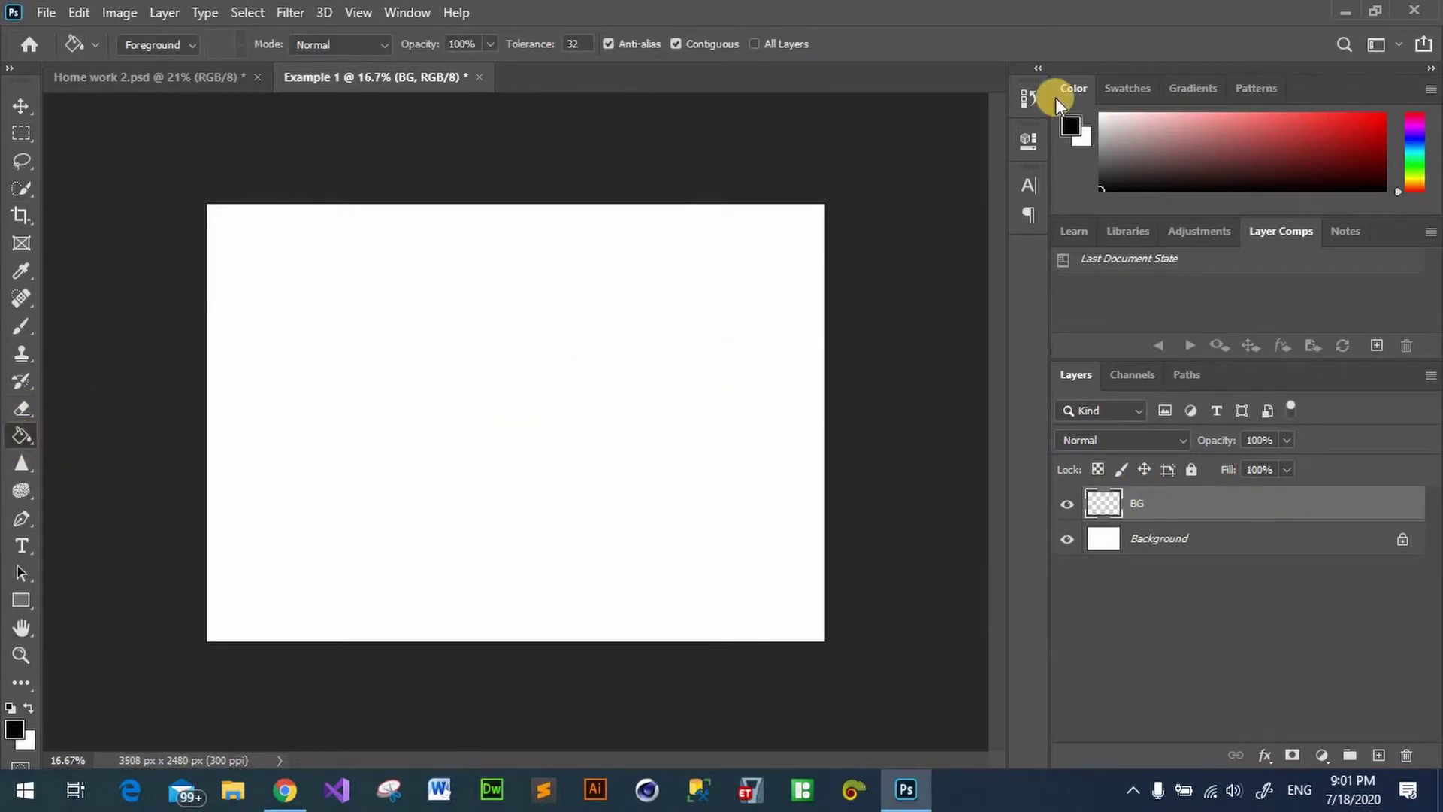
{"action": "right_click", "coordinate": [21, 442]}
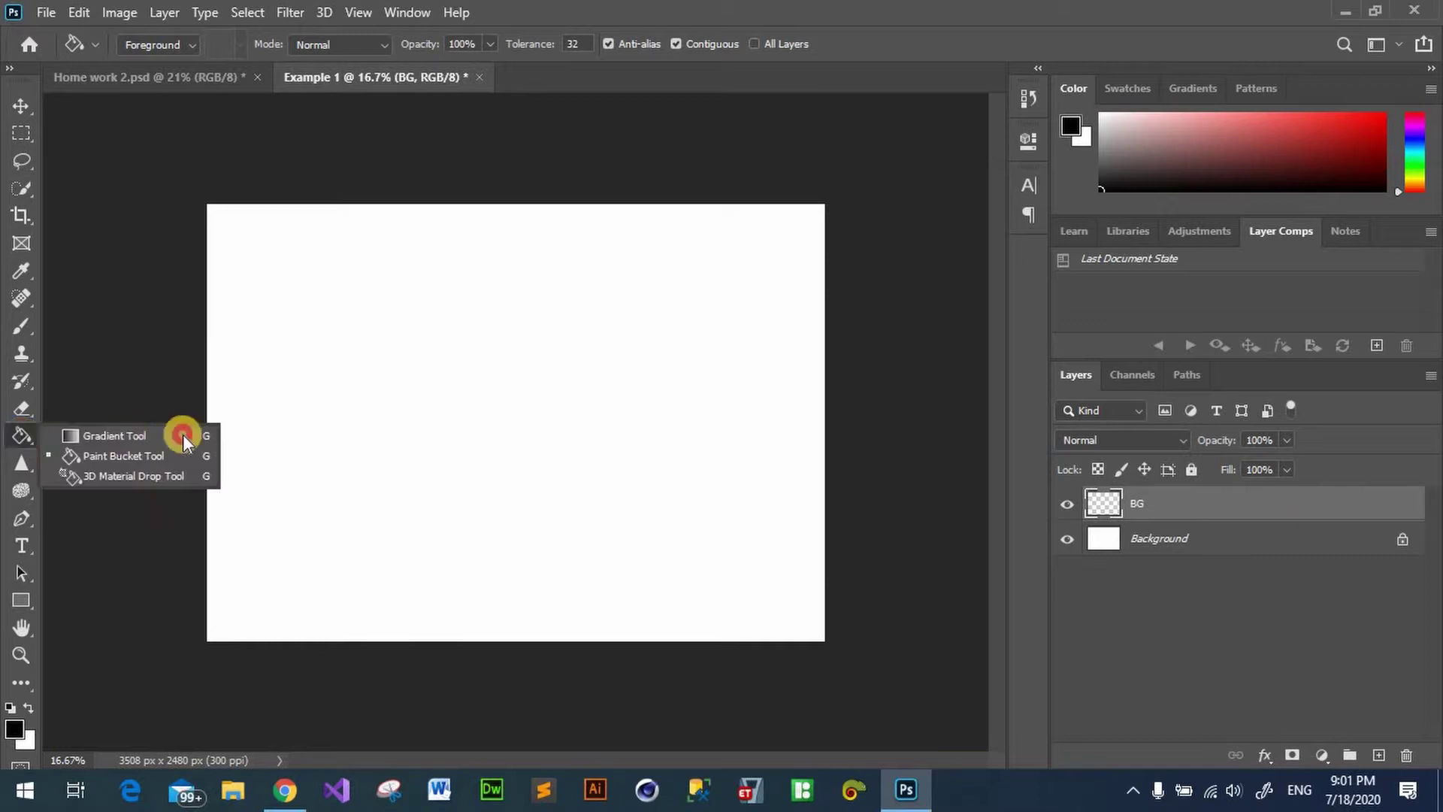
{"action": "left_click", "coordinate": [115, 457]}
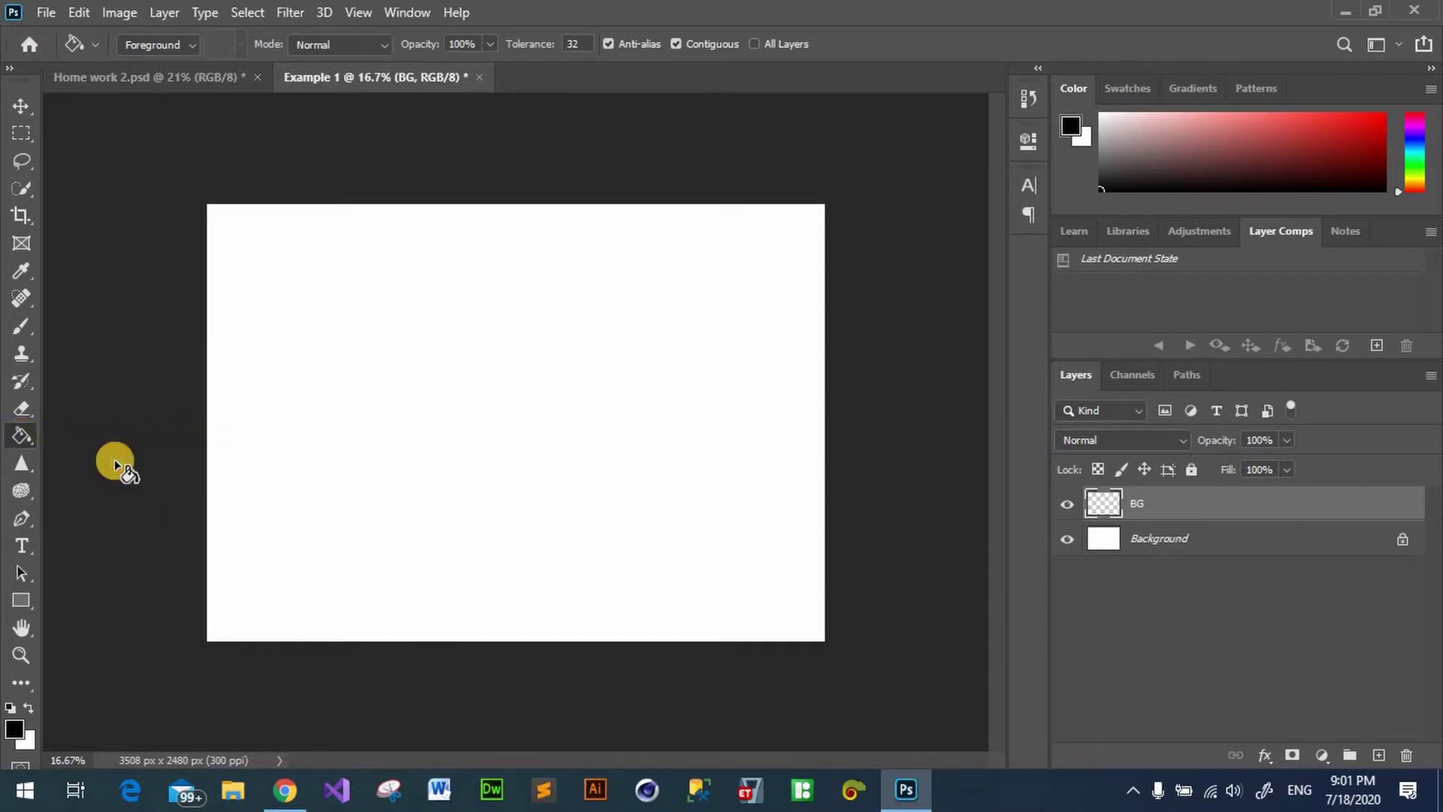
{"action": "left_click", "coordinate": [1067, 123]}
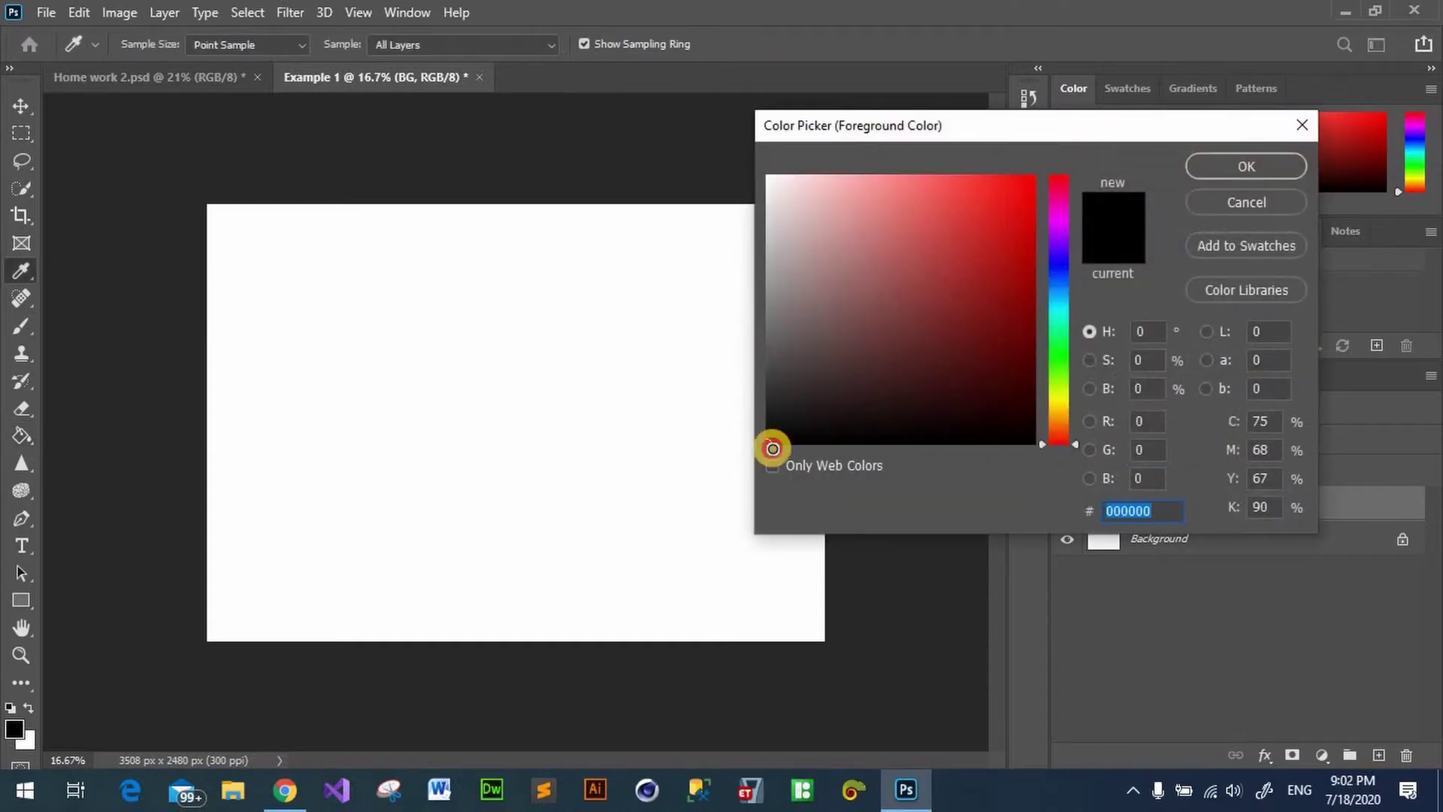
{"action": "left_click", "coordinate": [1247, 166]}
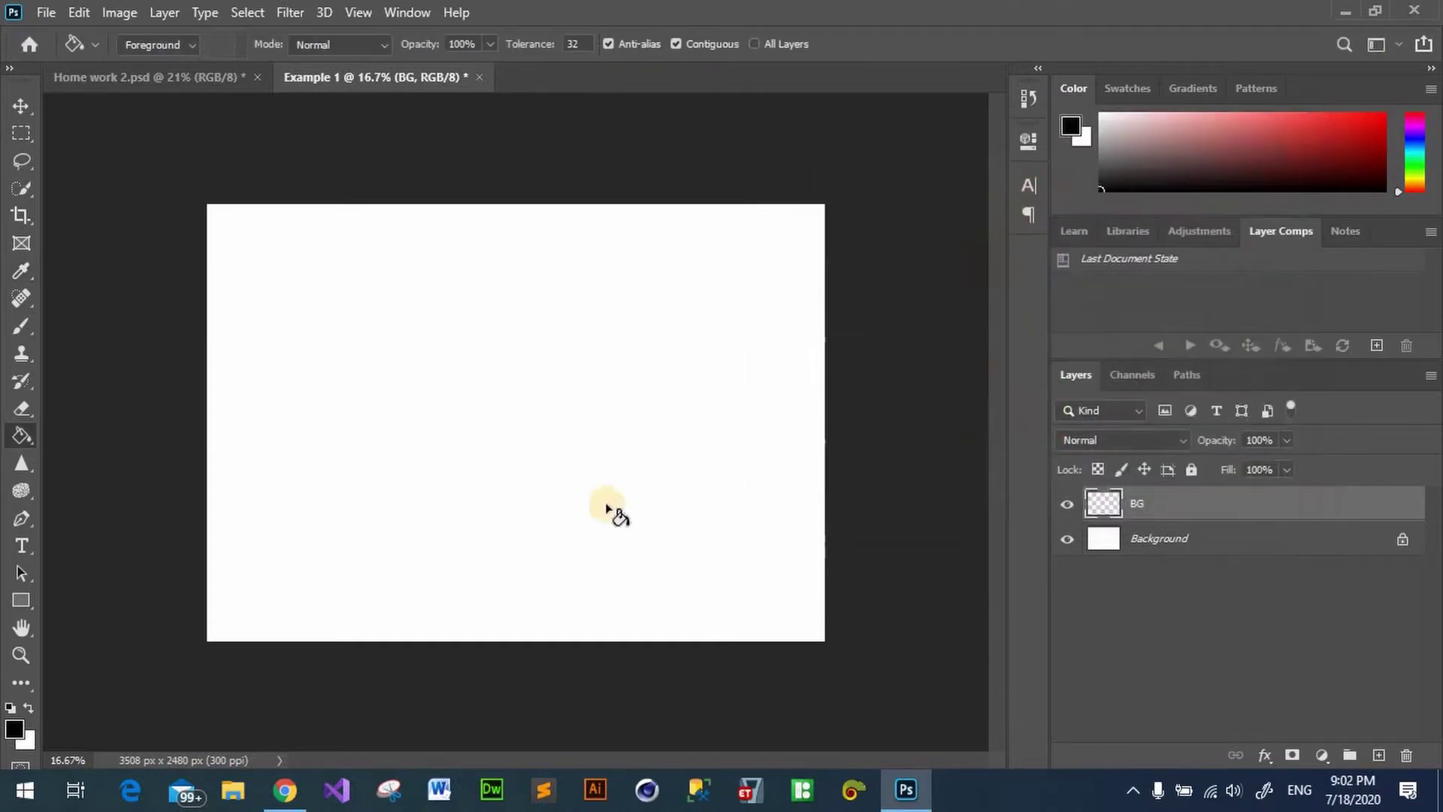
{"action": "left_click", "coordinate": [442, 345]}
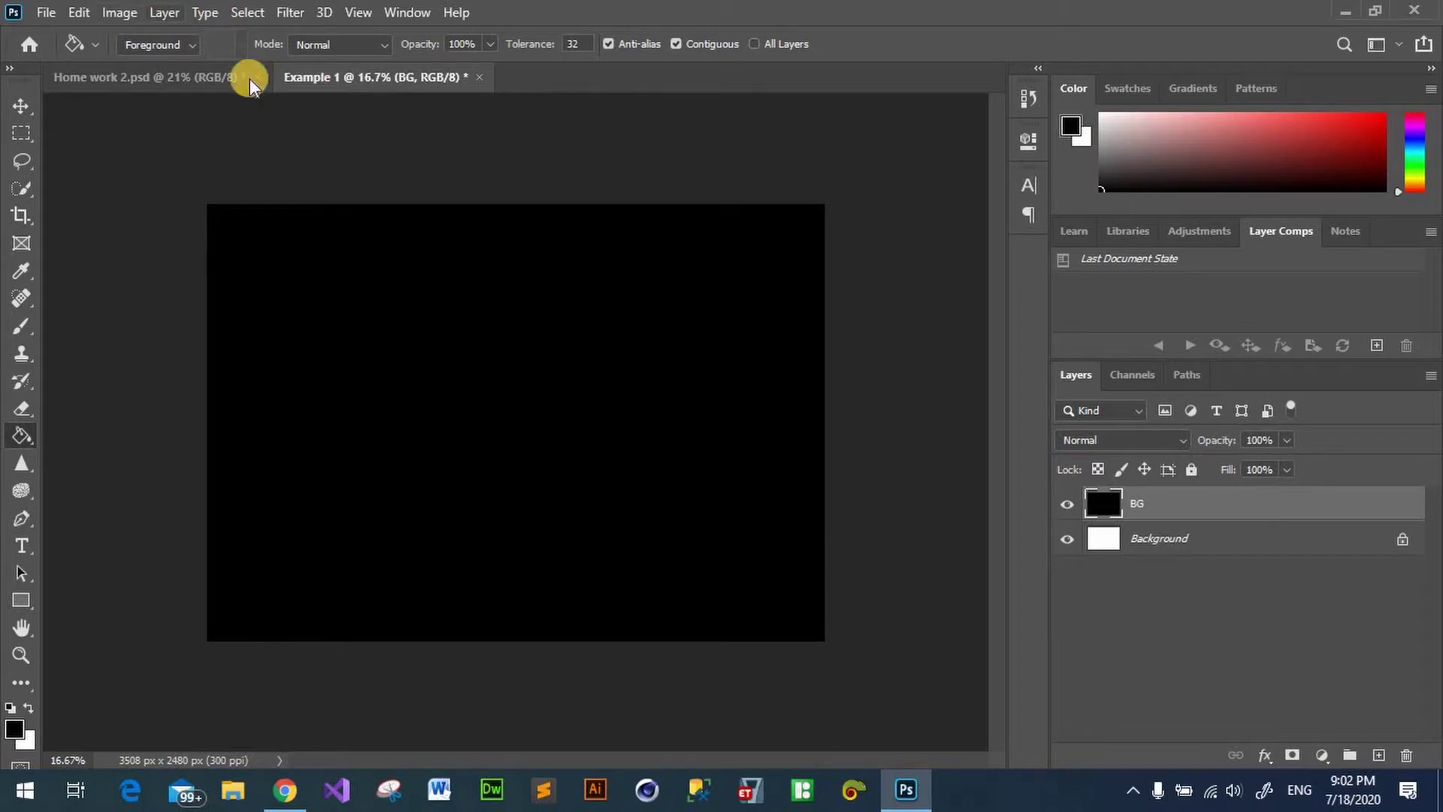
Step: Embed the st.jpg stadium photo into Example 1
{"action": "left_click", "coordinate": [194, 75]}
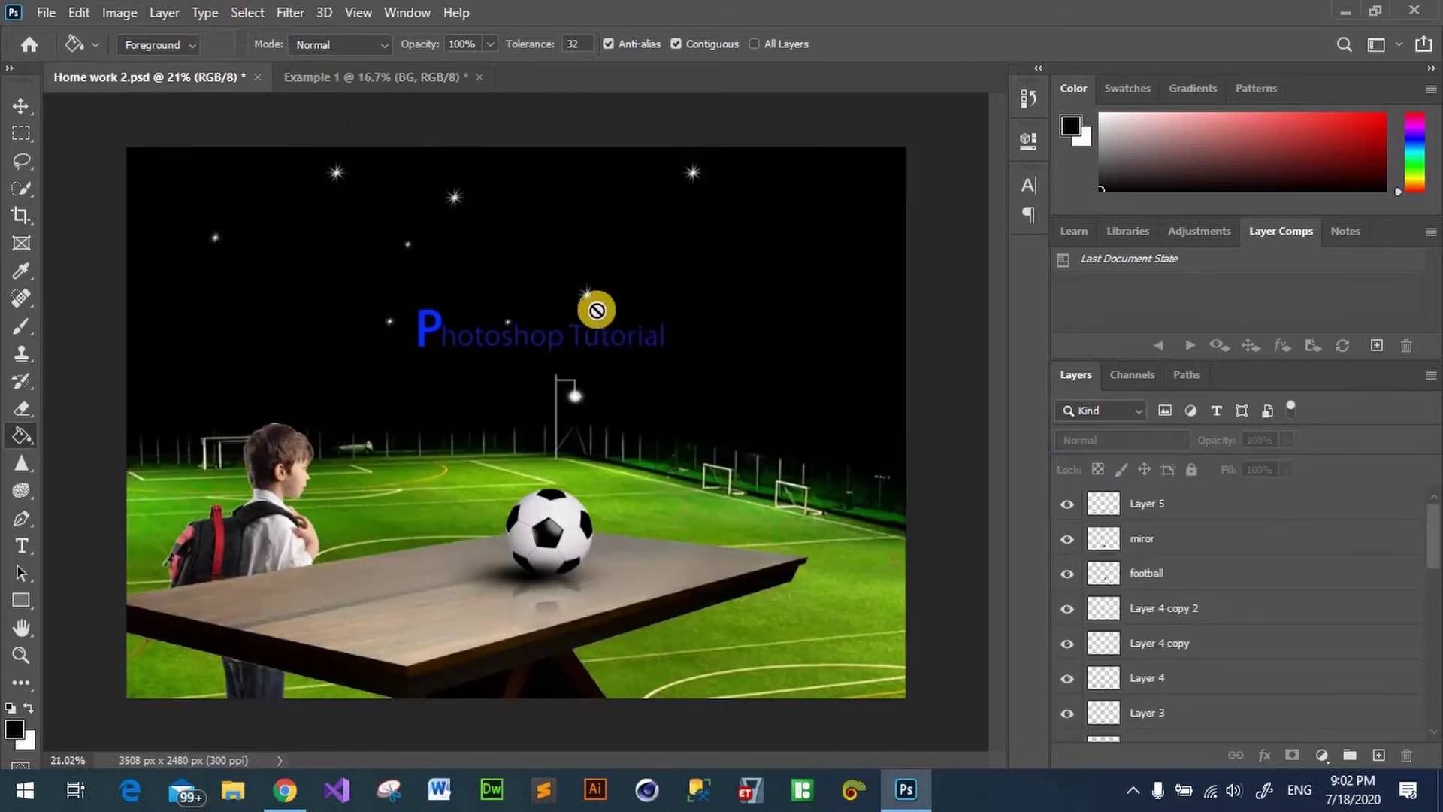
{"action": "left_click", "coordinate": [368, 81]}
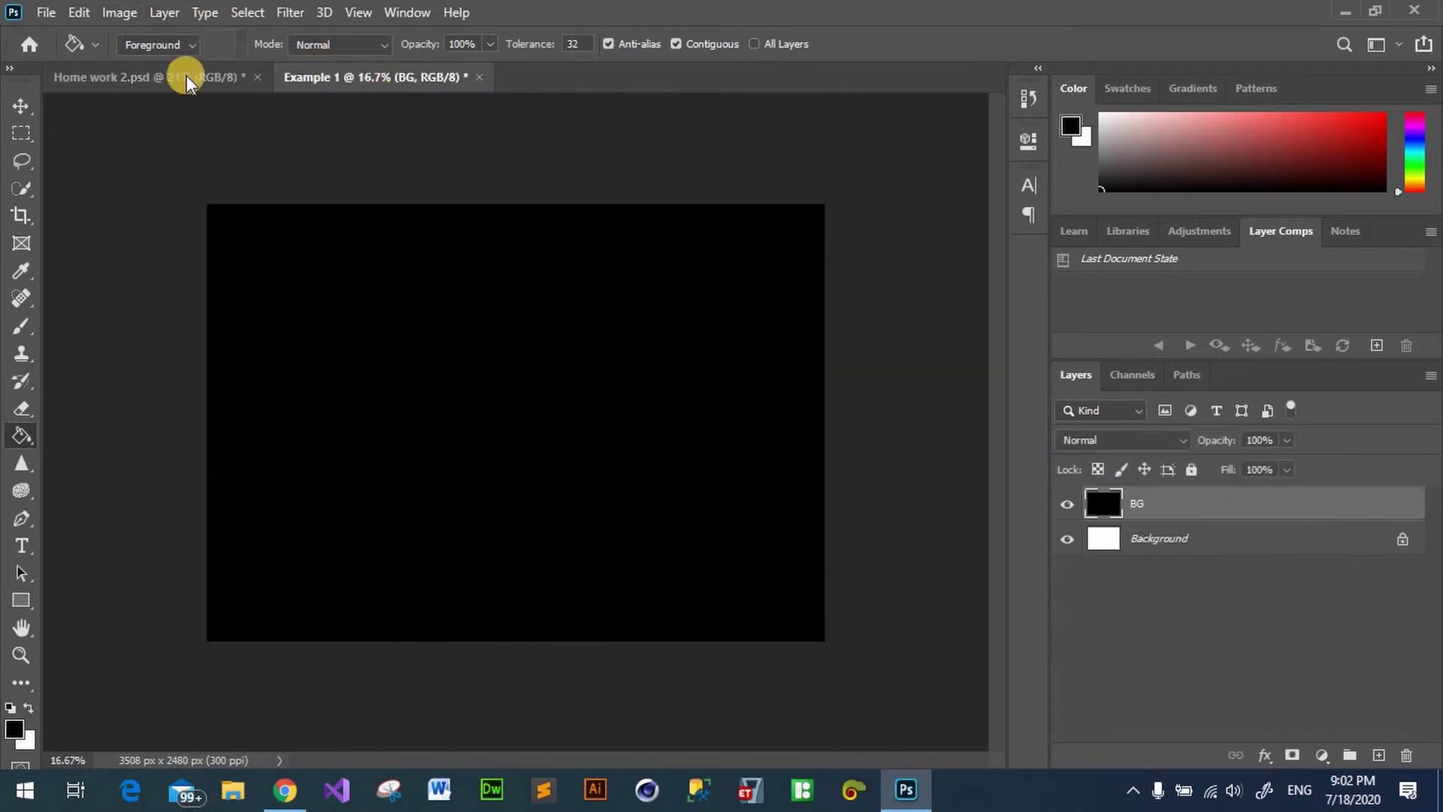
{"action": "left_click", "coordinate": [46, 13]}
{"action": "mouse_move", "coordinate": [75, 339]}
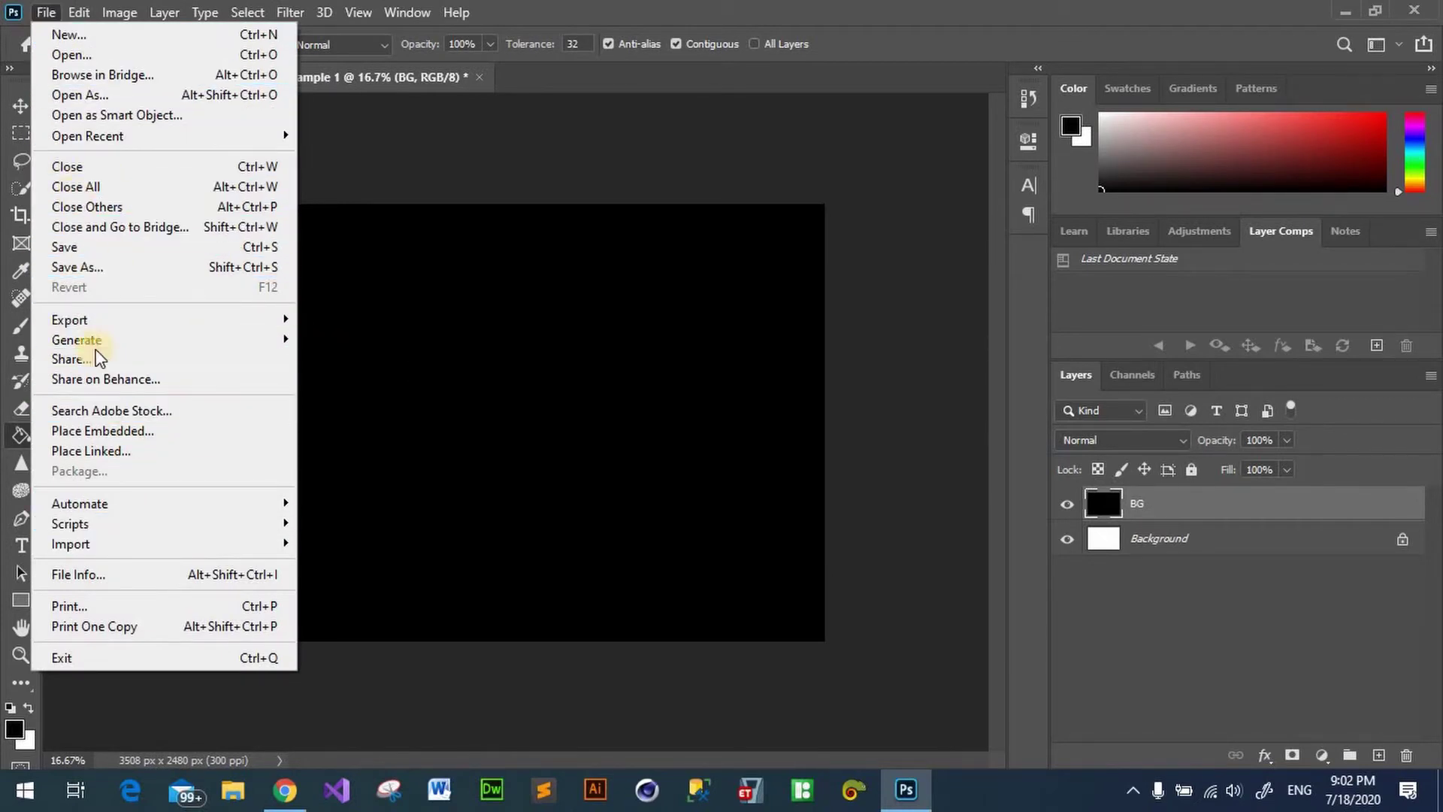
{"action": "left_click", "coordinate": [101, 430]}
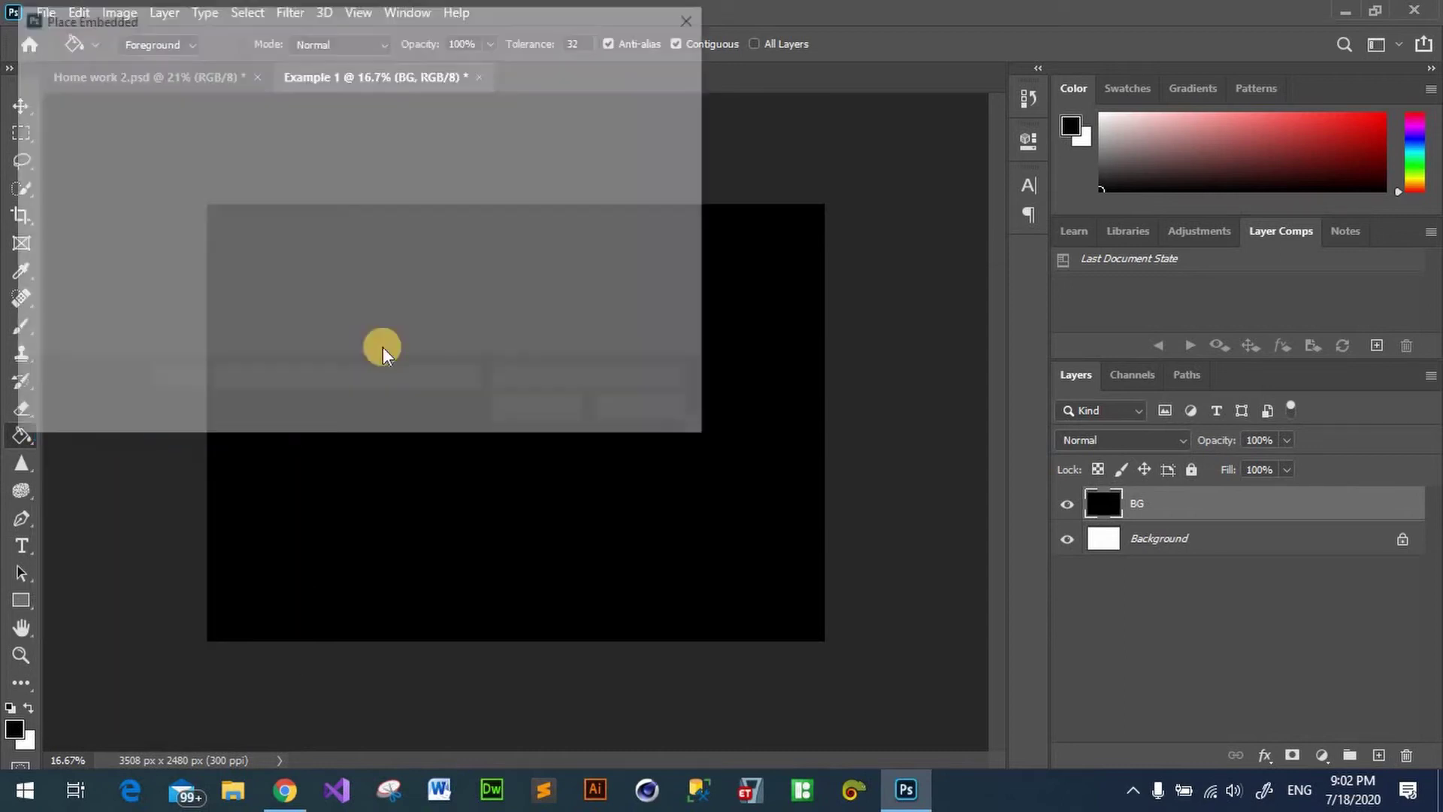
{"action": "scroll", "coordinate": [594, 176], "scroll_direction": "down", "scroll_amount": 2}
{"action": "scroll", "coordinate": [630, 181], "scroll_direction": "down", "scroll_amount": 5}
{"action": "scroll", "coordinate": [630, 182], "scroll_direction": "down", "scroll_amount": 5}
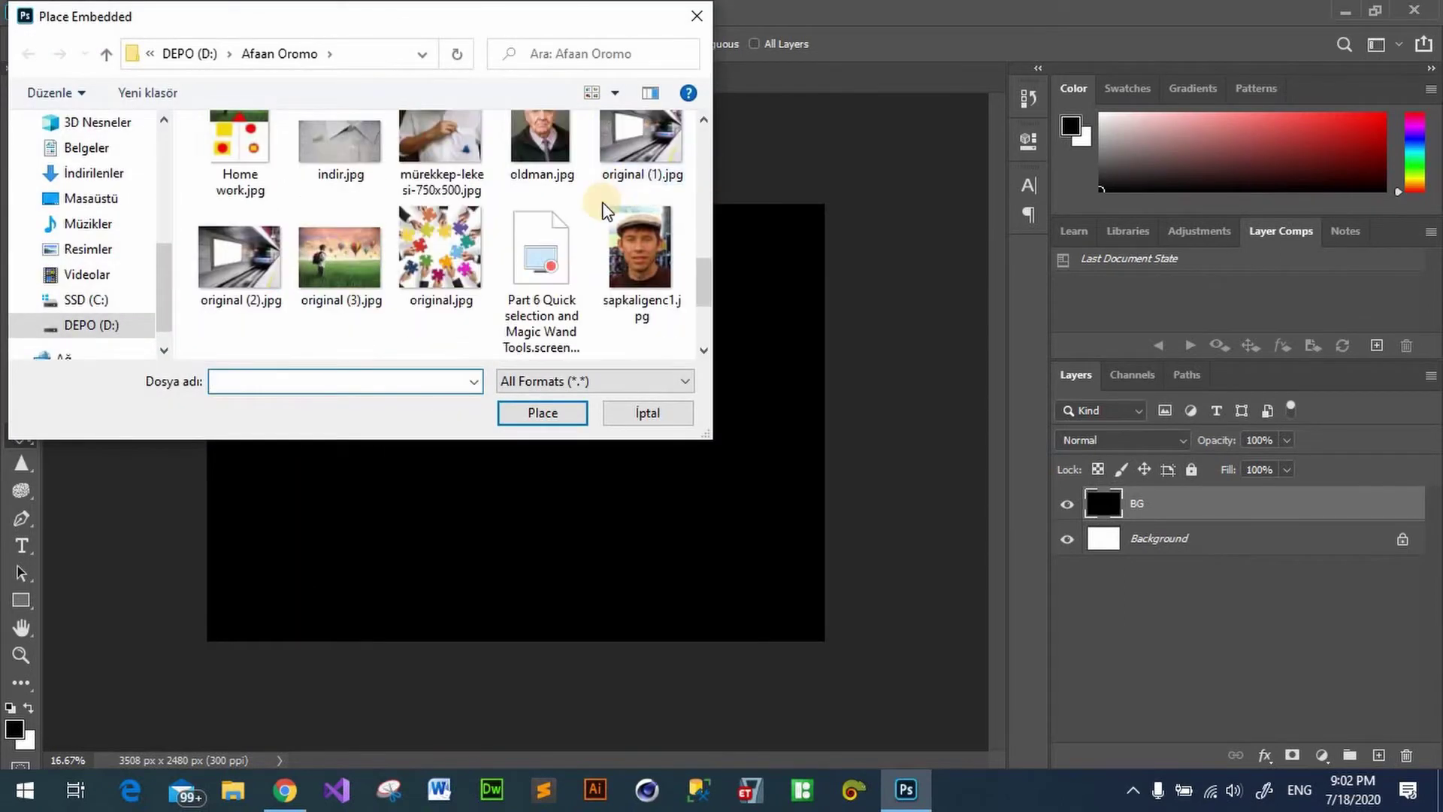
{"action": "scroll", "coordinate": [608, 207], "scroll_direction": "up", "scroll_amount": 2}
{"action": "scroll", "coordinate": [607, 211], "scroll_direction": "down", "scroll_amount": 2}
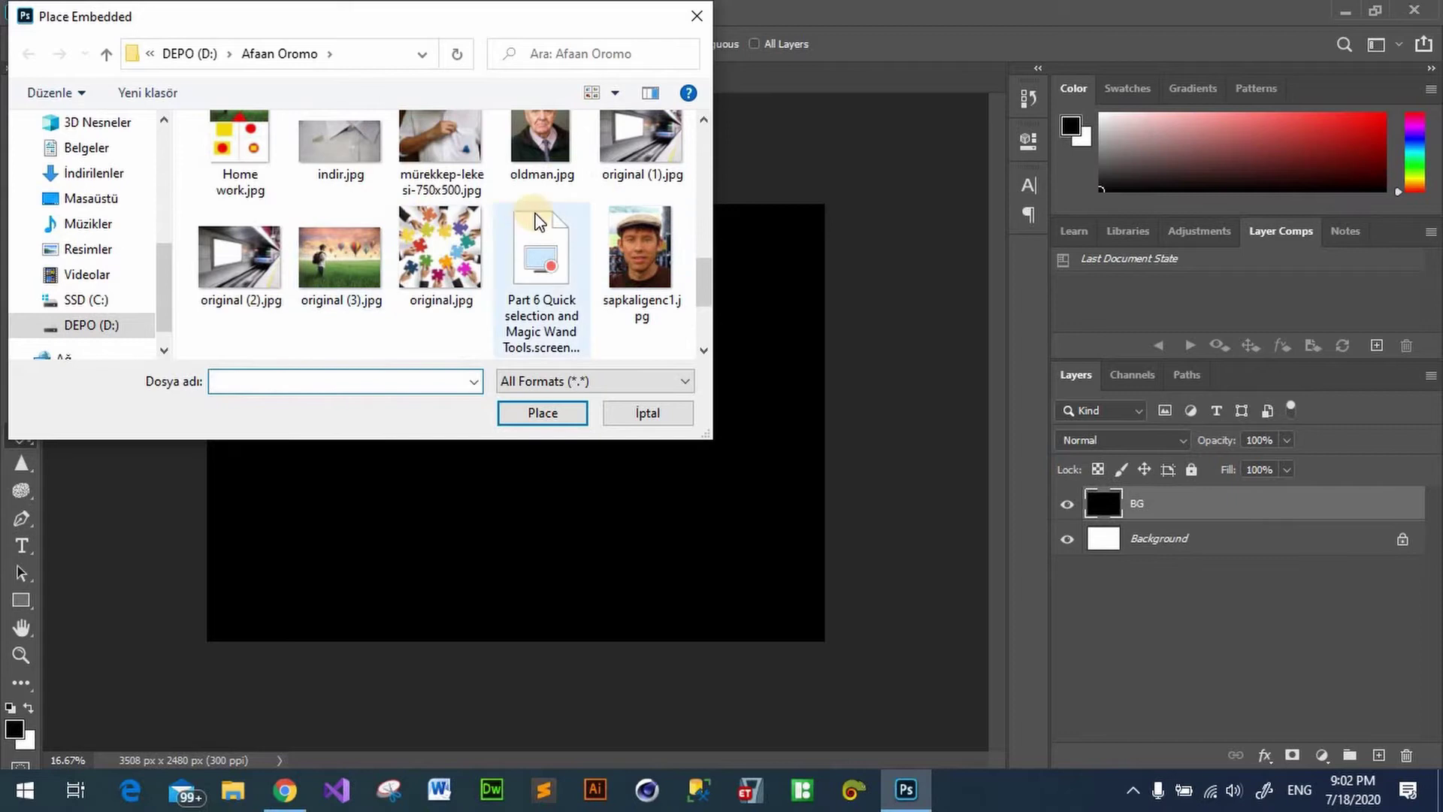
{"action": "scroll", "coordinate": [534, 226], "scroll_direction": "down", "scroll_amount": 2}
{"action": "left_click", "coordinate": [315, 262]}
{"action": "left_click", "coordinate": [529, 415]}
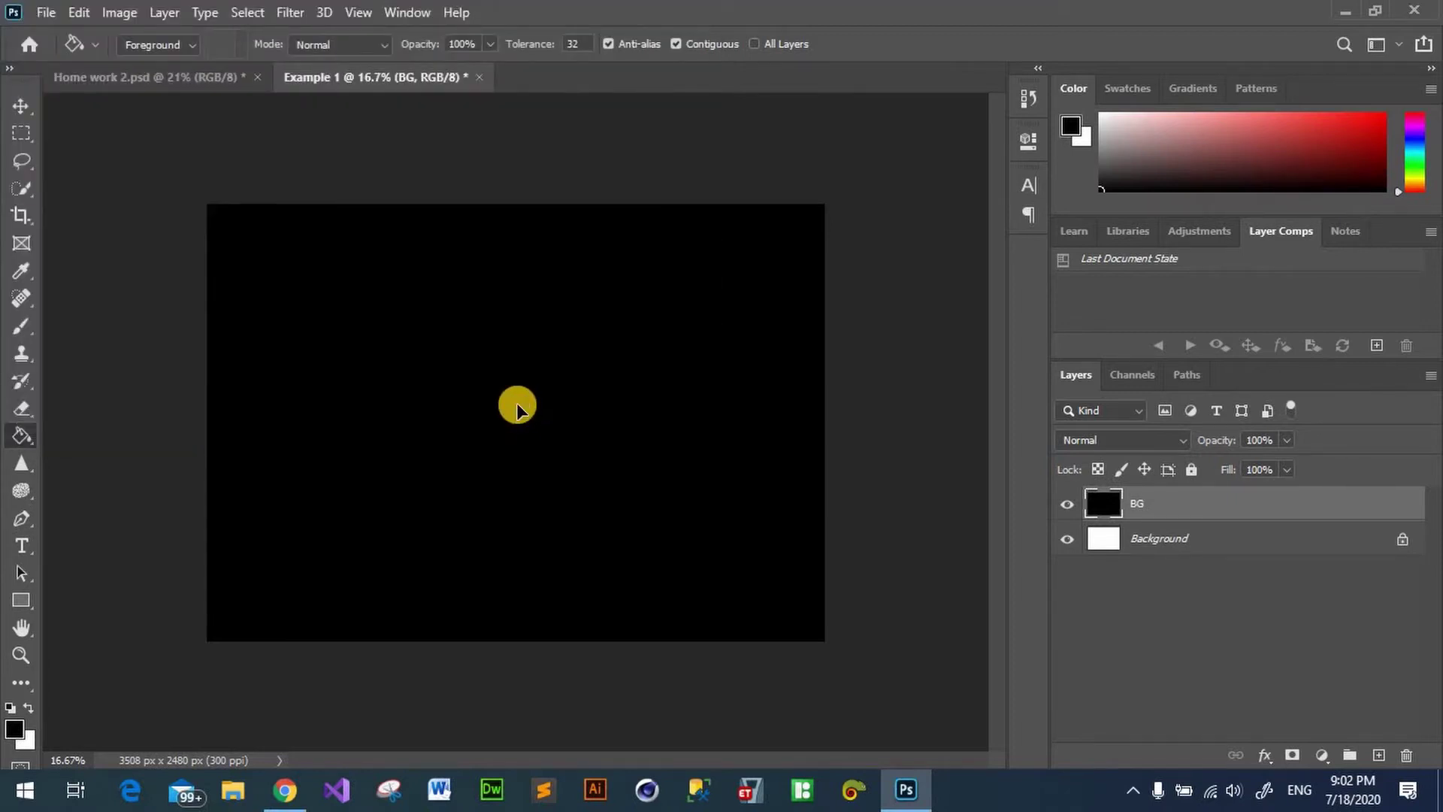
Step: Scale the stadium photo to about 118% and position it lower, spanning the canvas width
{"action": "left_click_drag", "start_coordinate": [529, 323], "coordinate": [496, 363]}
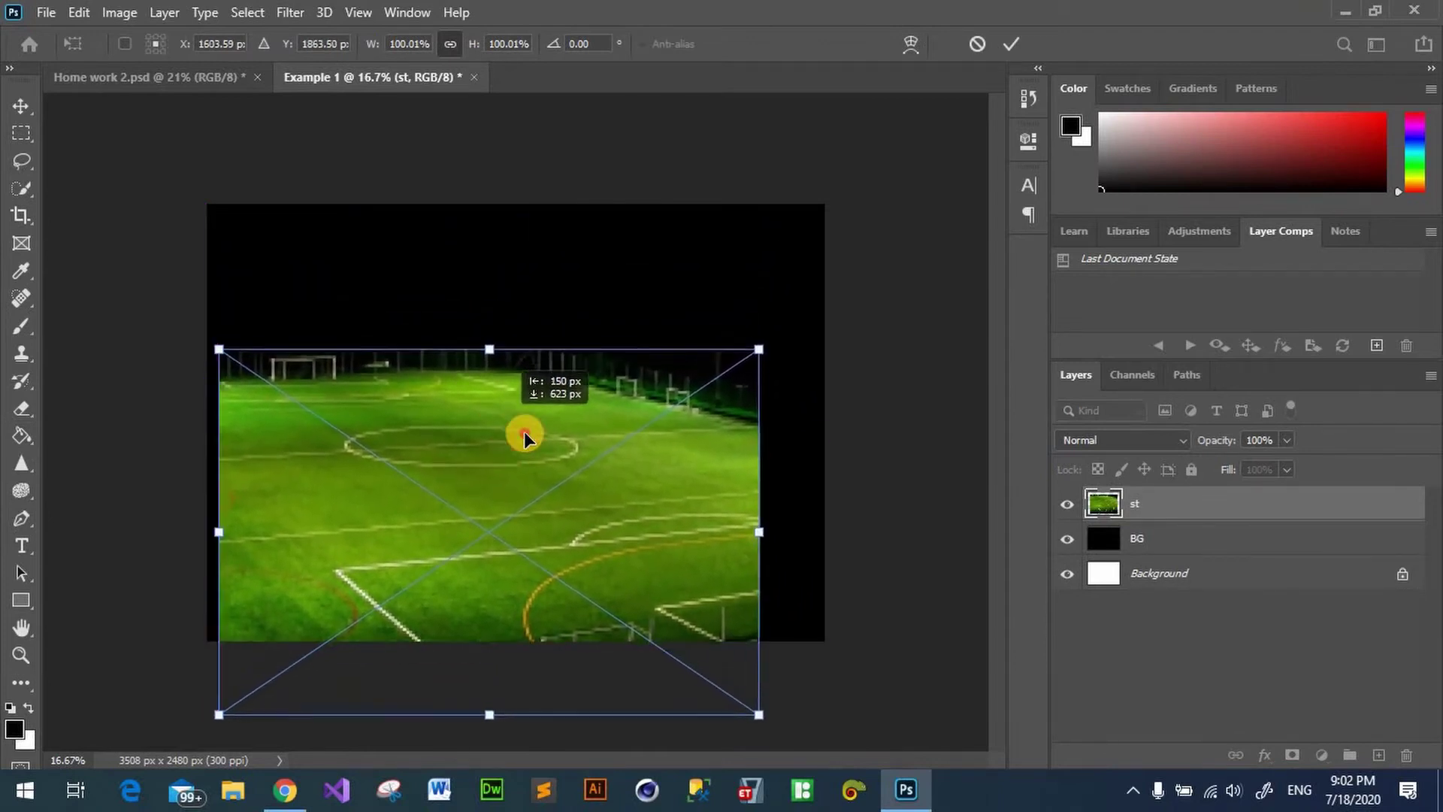
{"action": "left_click_drag", "start_coordinate": [496, 366], "coordinate": [692, 524]}
{"action": "left_click_drag", "start_coordinate": [815, 572], "coordinate": [824, 579]}
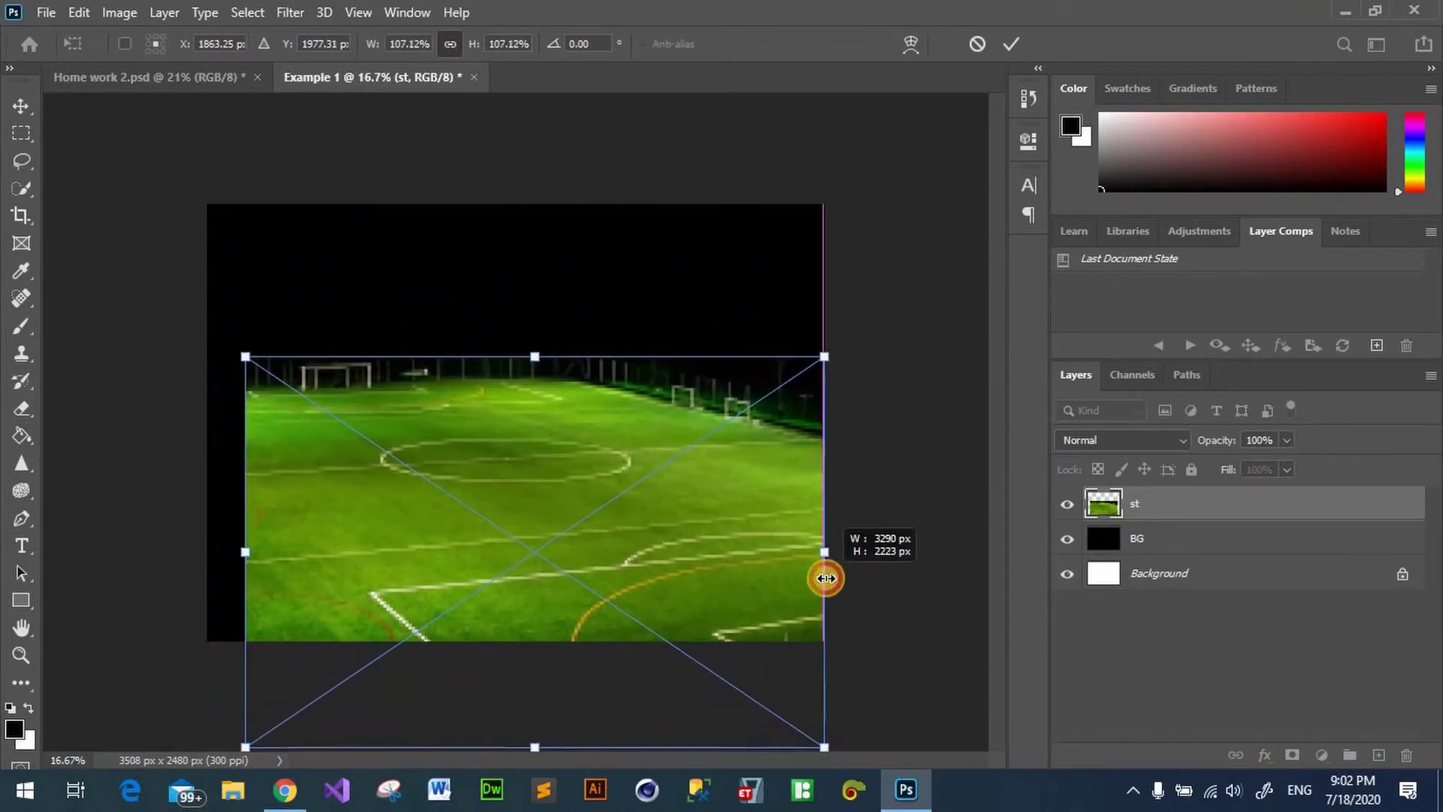
{"action": "left_click_drag", "start_coordinate": [239, 556], "coordinate": [187, 557]}
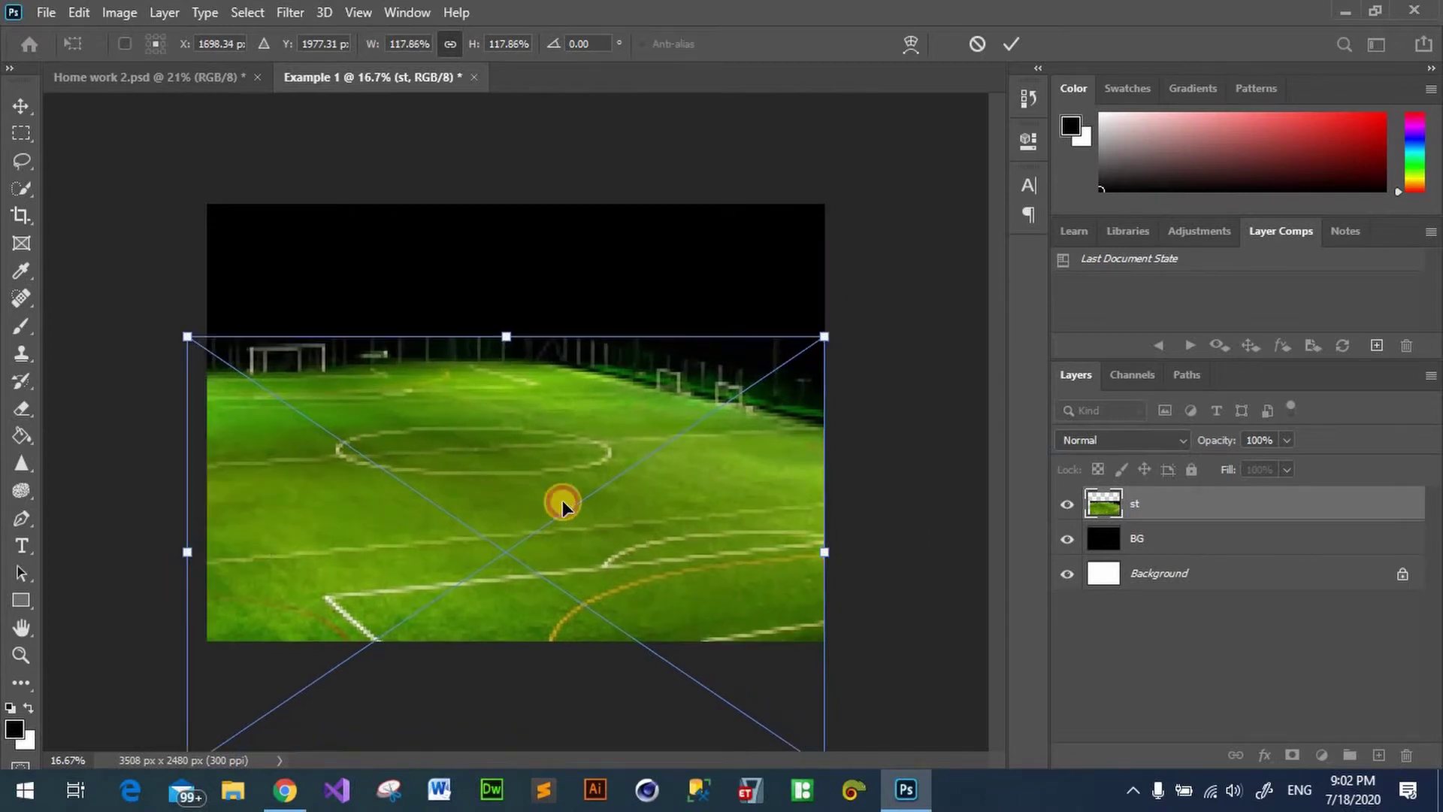
{"action": "left_click_drag", "start_coordinate": [563, 507], "coordinate": [564, 533]}
{"action": "left_click", "coordinate": [1011, 43]}
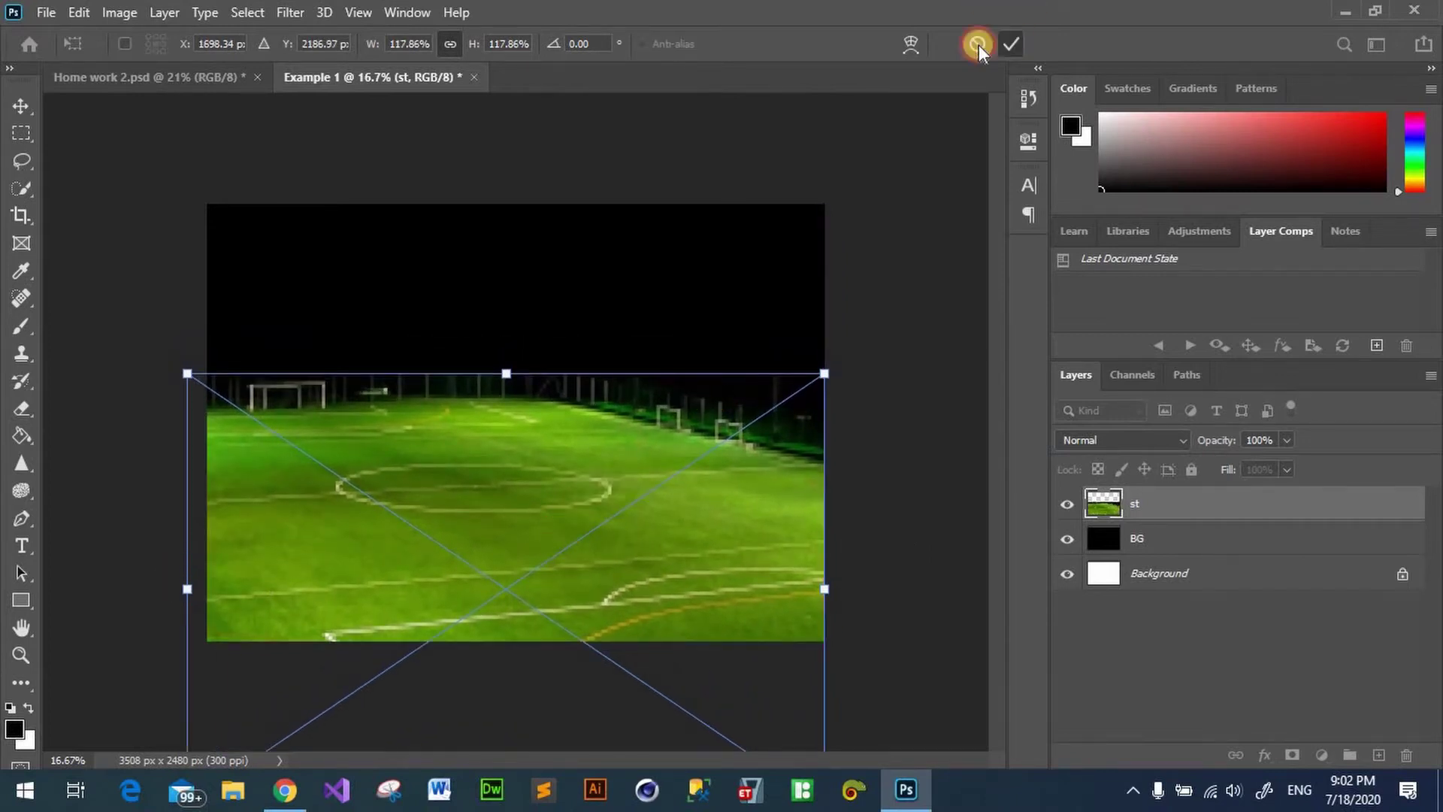
{"action": "key", "text": "g"}
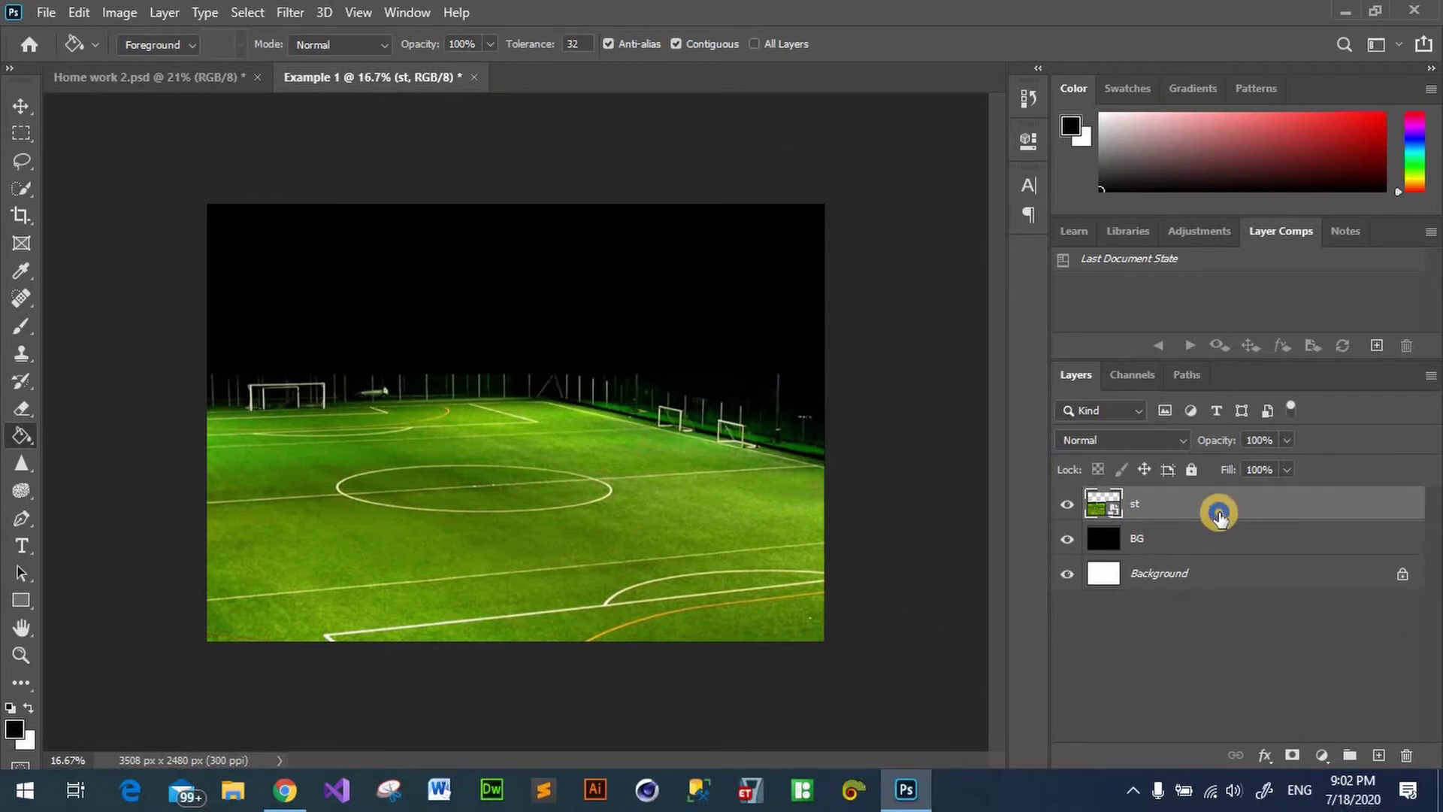
Step: Rasterize the st layer, glance at Home work 2.psd, and return to Example 1
{"action": "right_click", "coordinate": [1219, 516]}
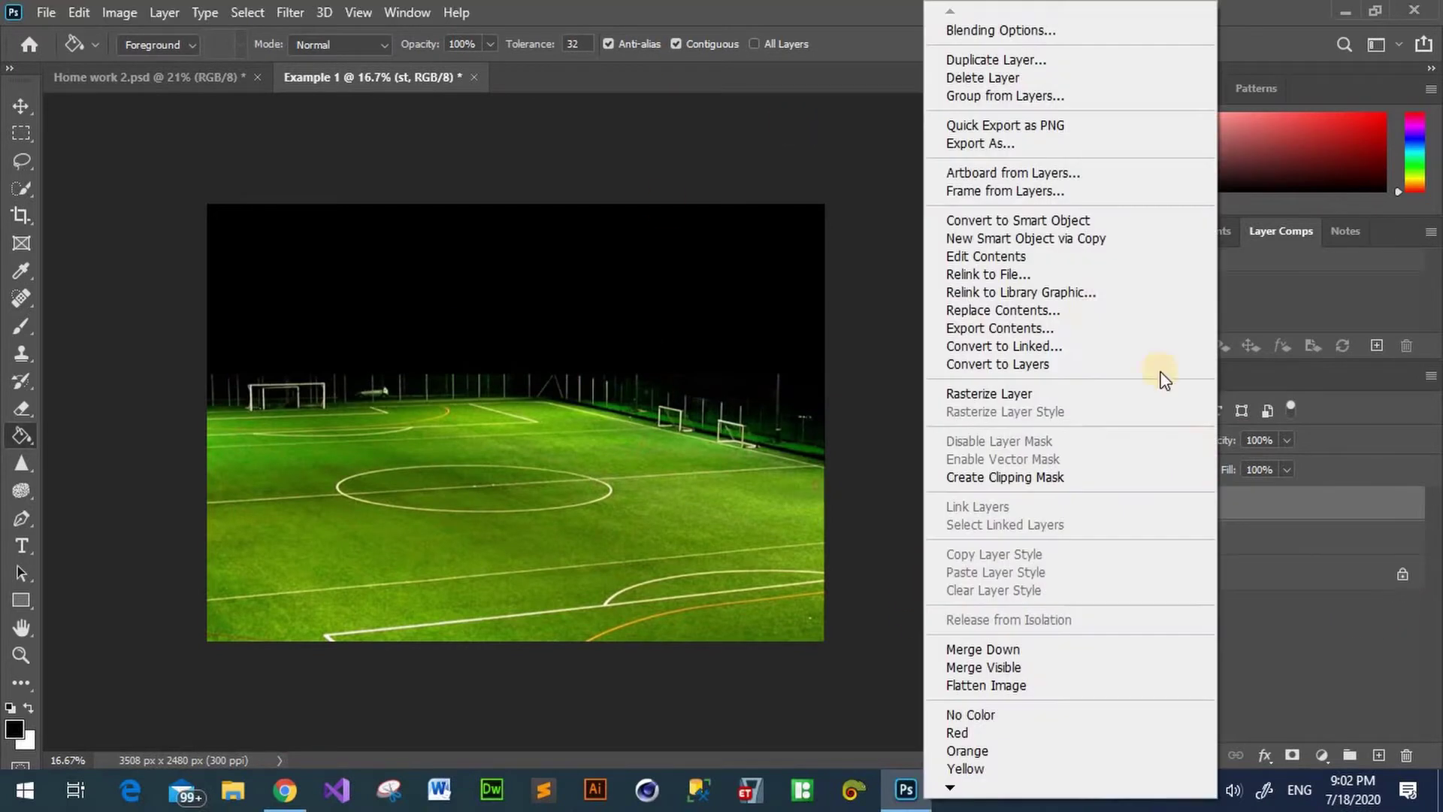
{"action": "left_click", "coordinate": [1002, 395]}
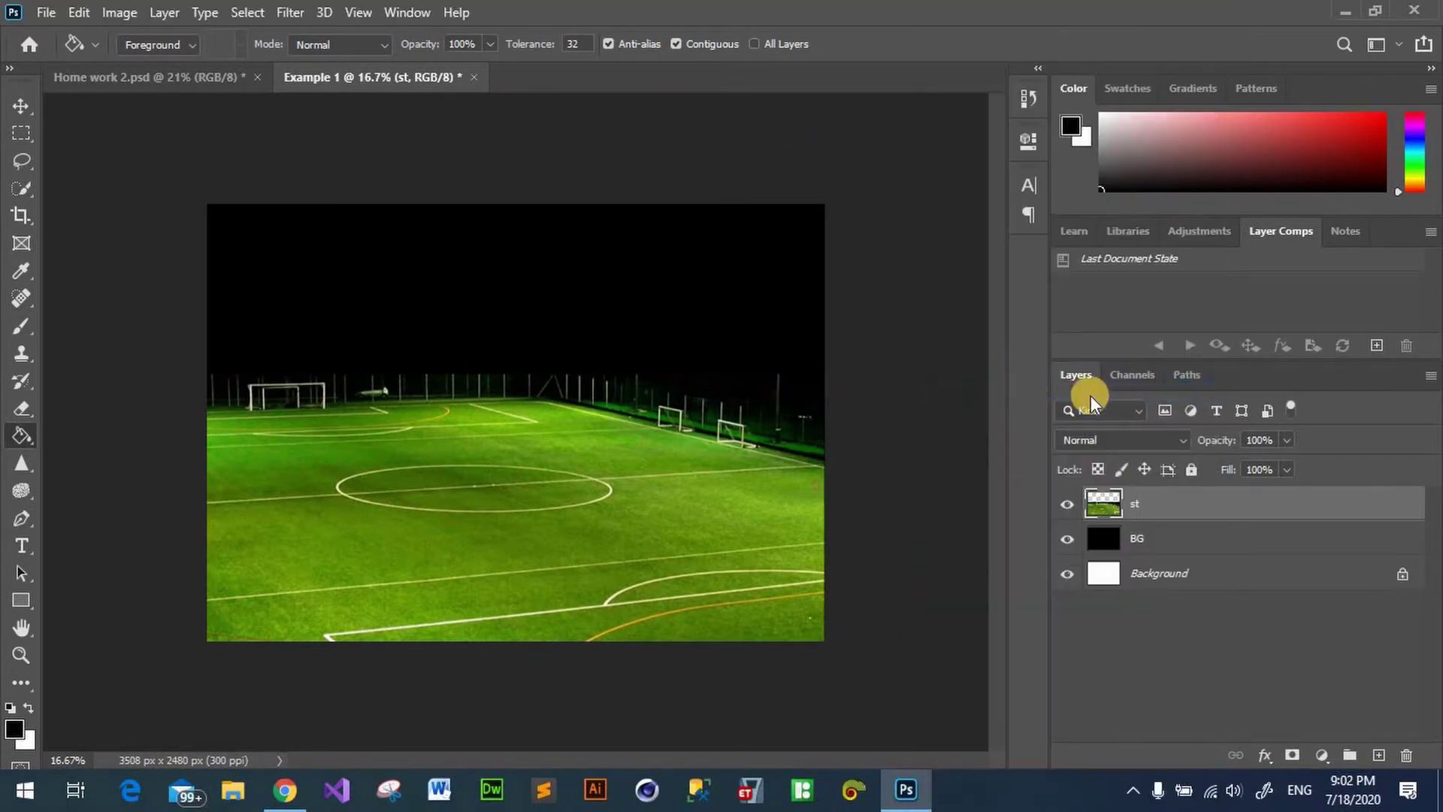
{"action": "right_click", "coordinate": [1209, 502]}
{"action": "left_click", "coordinate": [1288, 679]}
{"action": "left_click", "coordinate": [158, 74]}
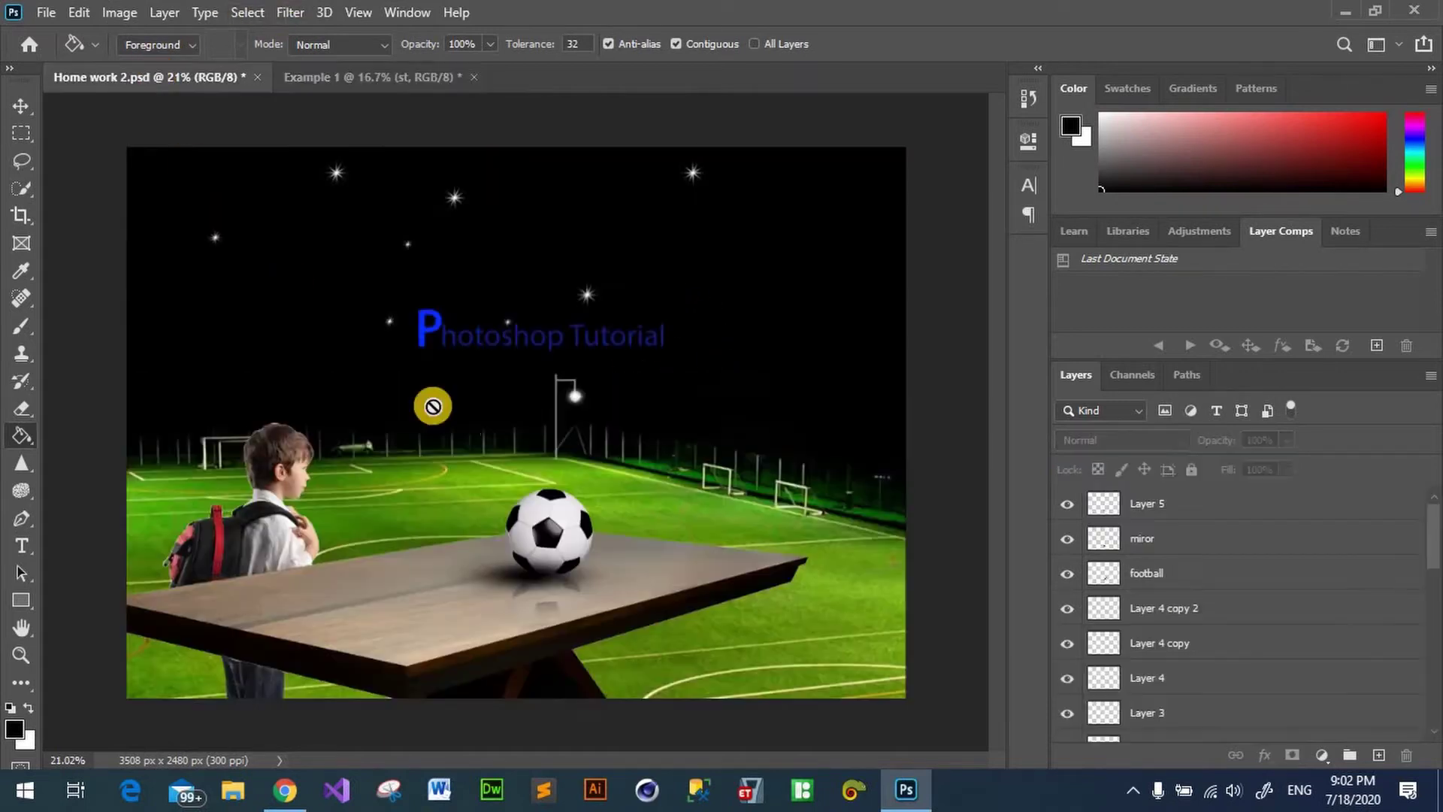
{"action": "left_click", "coordinate": [370, 79]}
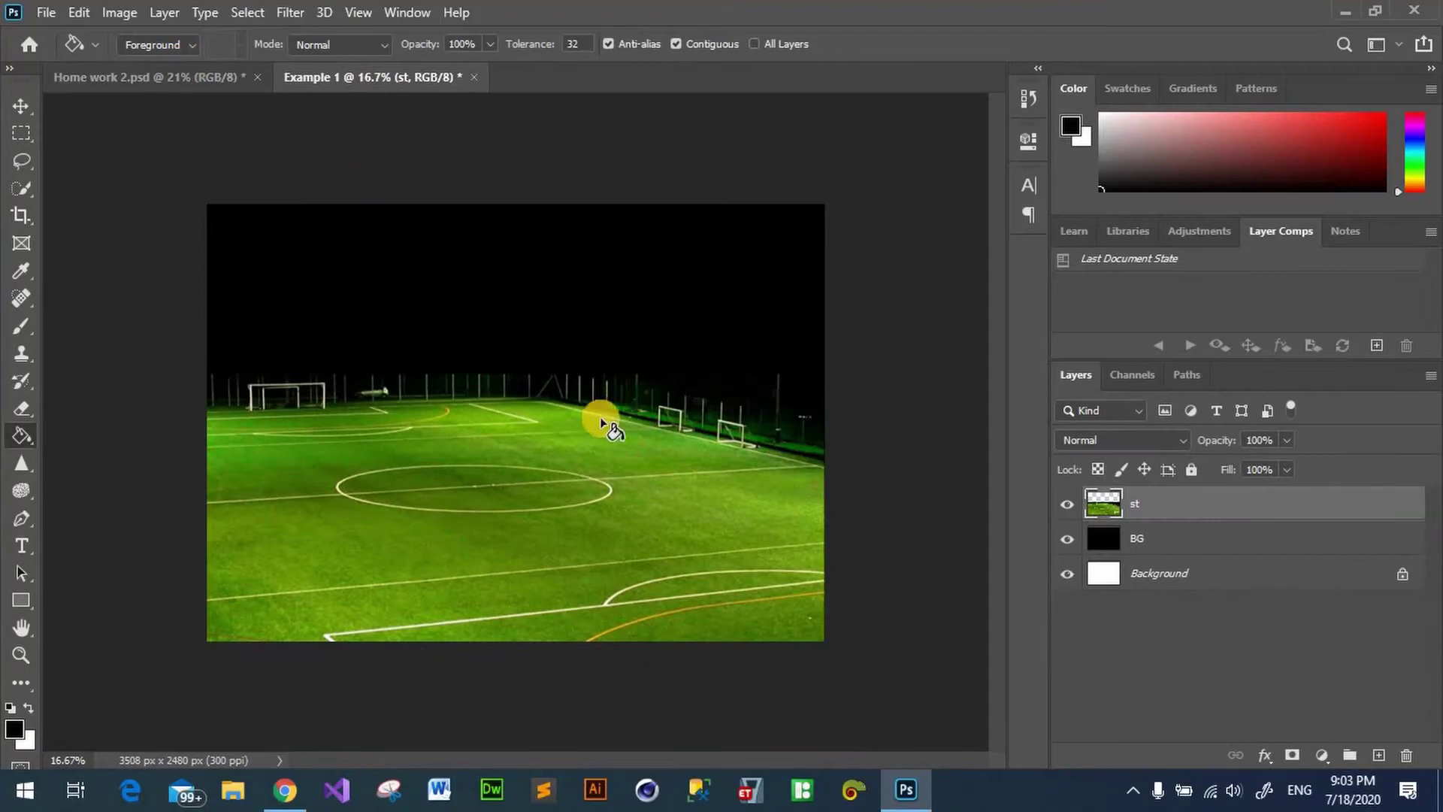
Step: Embed Table.jpg into the composite
{"action": "left_click", "coordinate": [51, 14]}
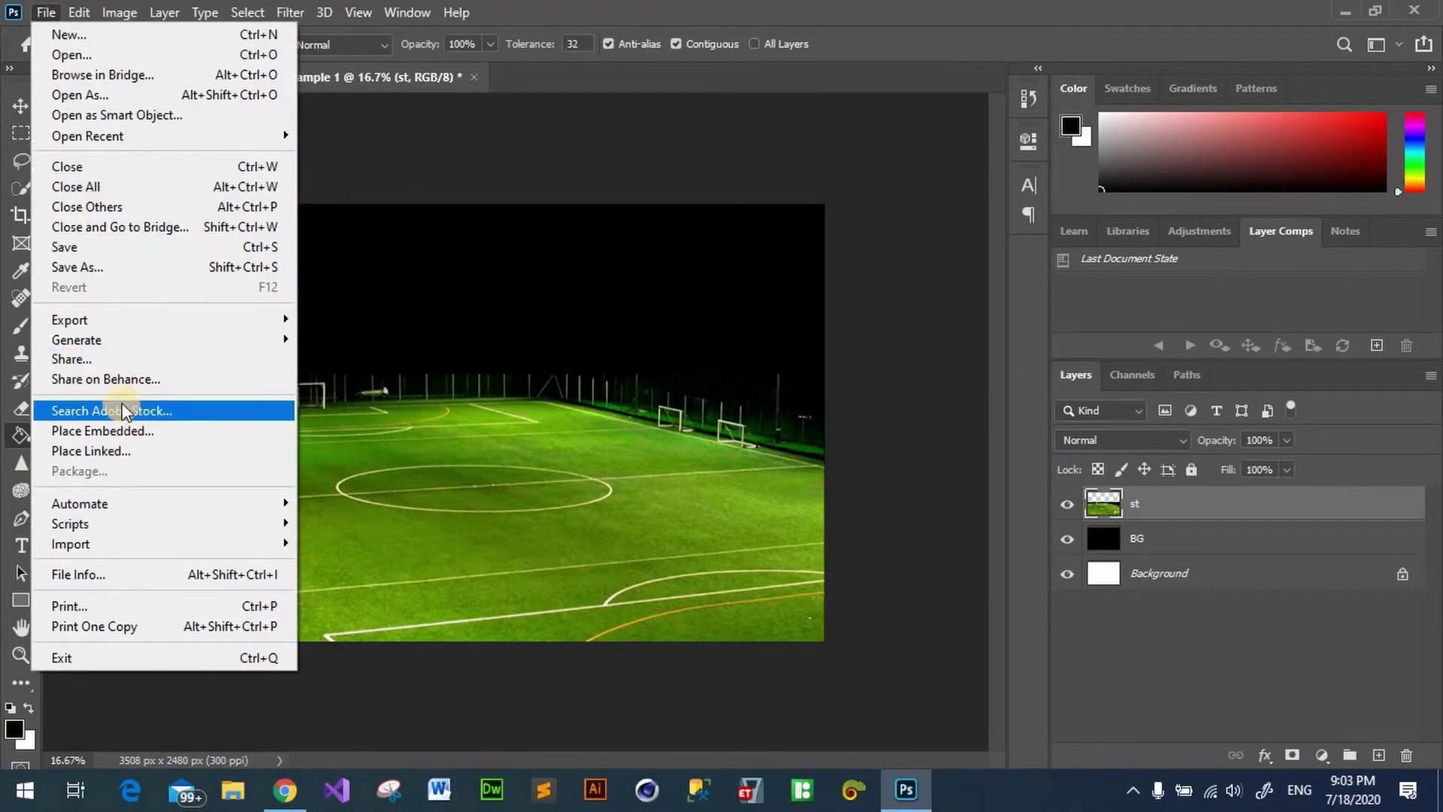
{"action": "left_click", "coordinate": [139, 428]}
{"action": "scroll", "coordinate": [590, 197], "scroll_direction": "down", "scroll_amount": 1}
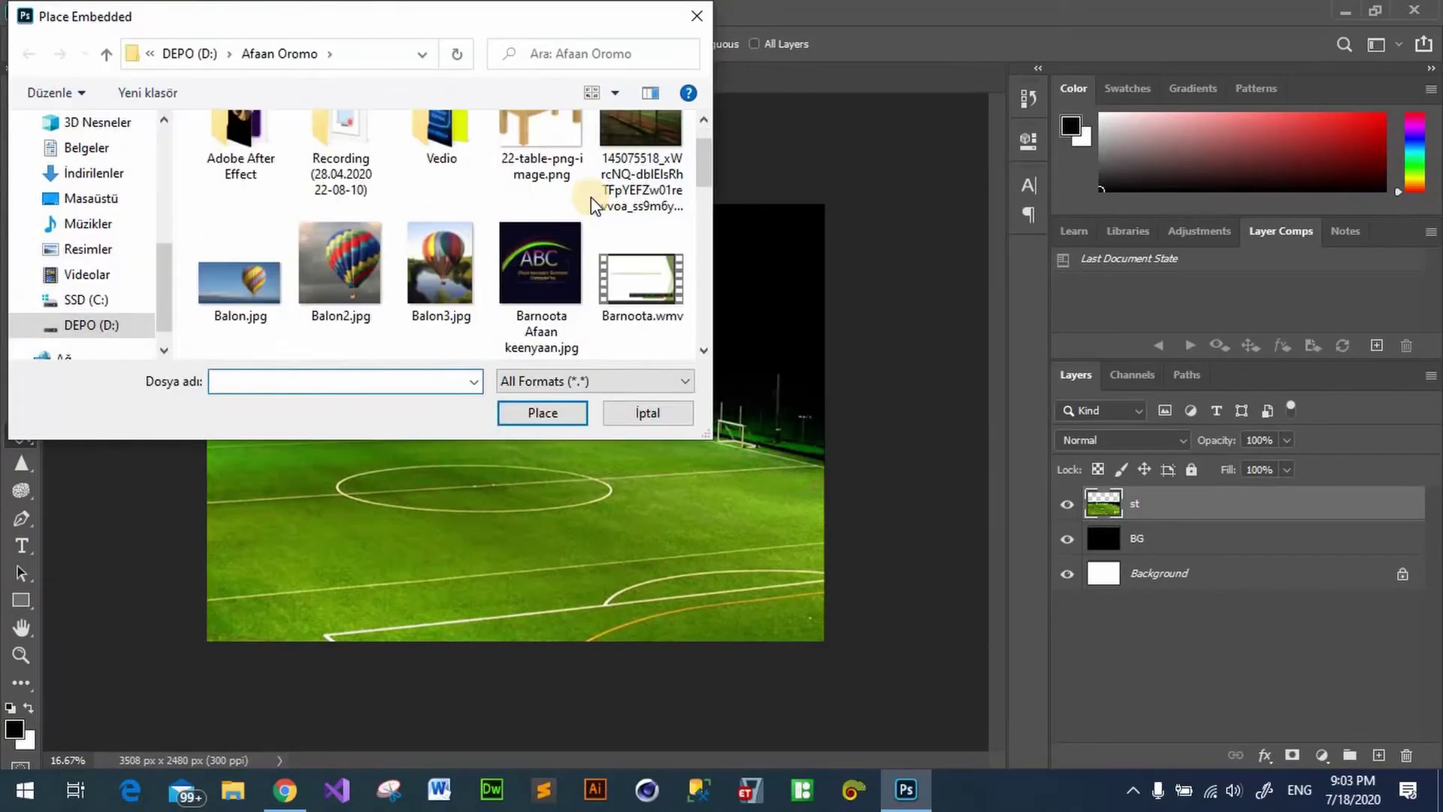
{"action": "scroll", "coordinate": [590, 197], "scroll_direction": "down", "scroll_amount": 3}
{"action": "scroll", "coordinate": [593, 226], "scroll_direction": "down", "scroll_amount": 3}
{"action": "scroll", "coordinate": [590, 236], "scroll_direction": "down", "scroll_amount": 2}
{"action": "scroll", "coordinate": [590, 267], "scroll_direction": "down", "scroll_amount": 3}
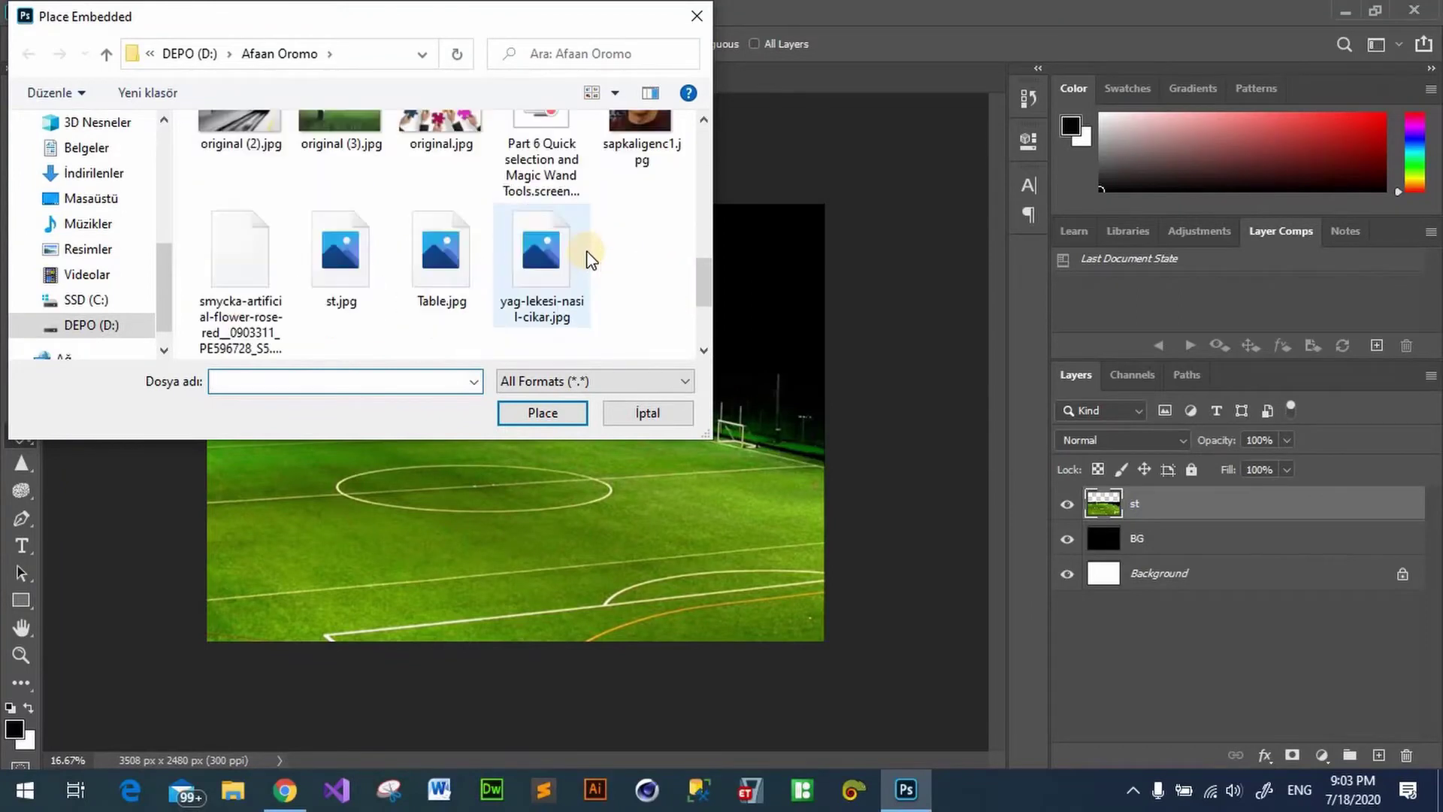
{"action": "left_click", "coordinate": [458, 297]}
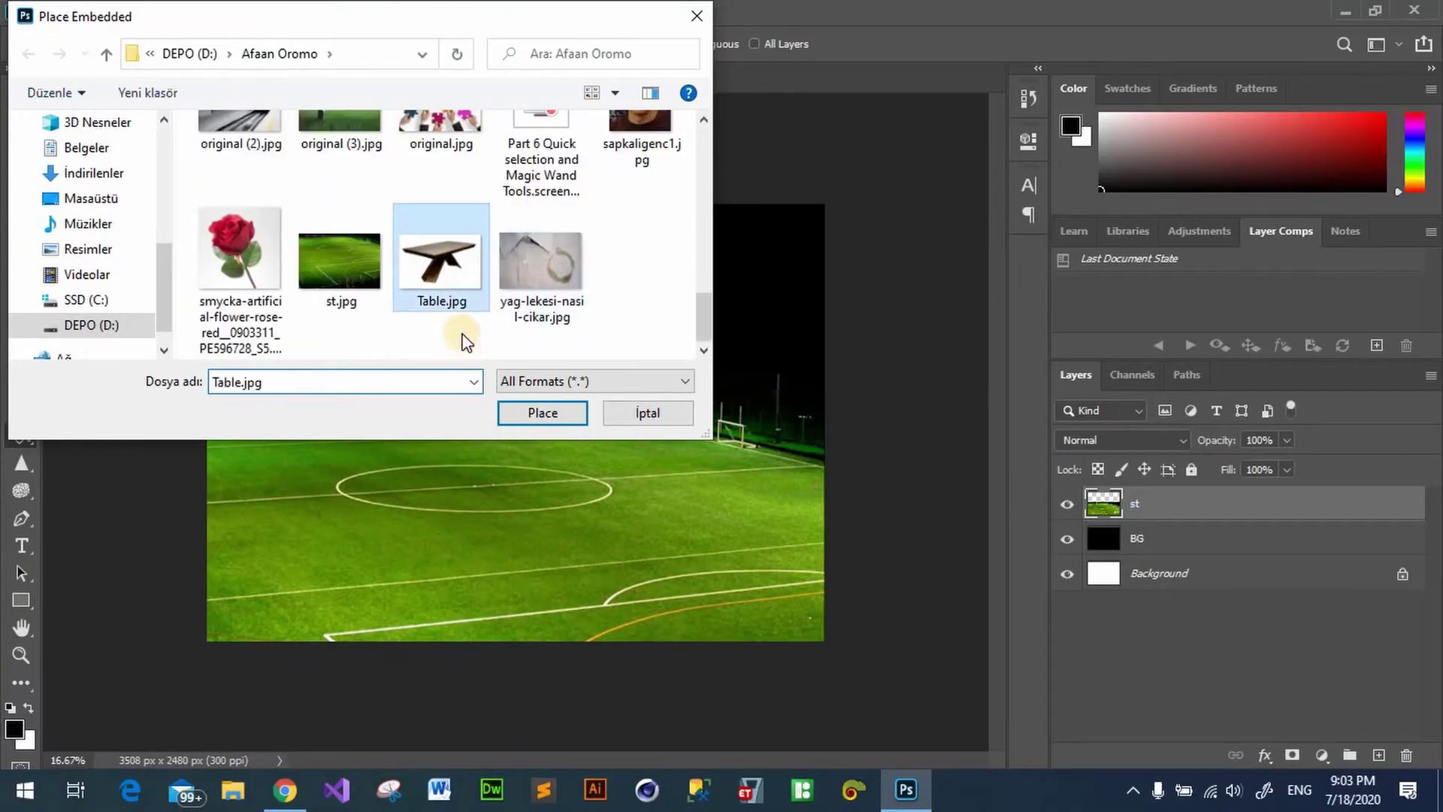
{"action": "left_click", "coordinate": [549, 415]}
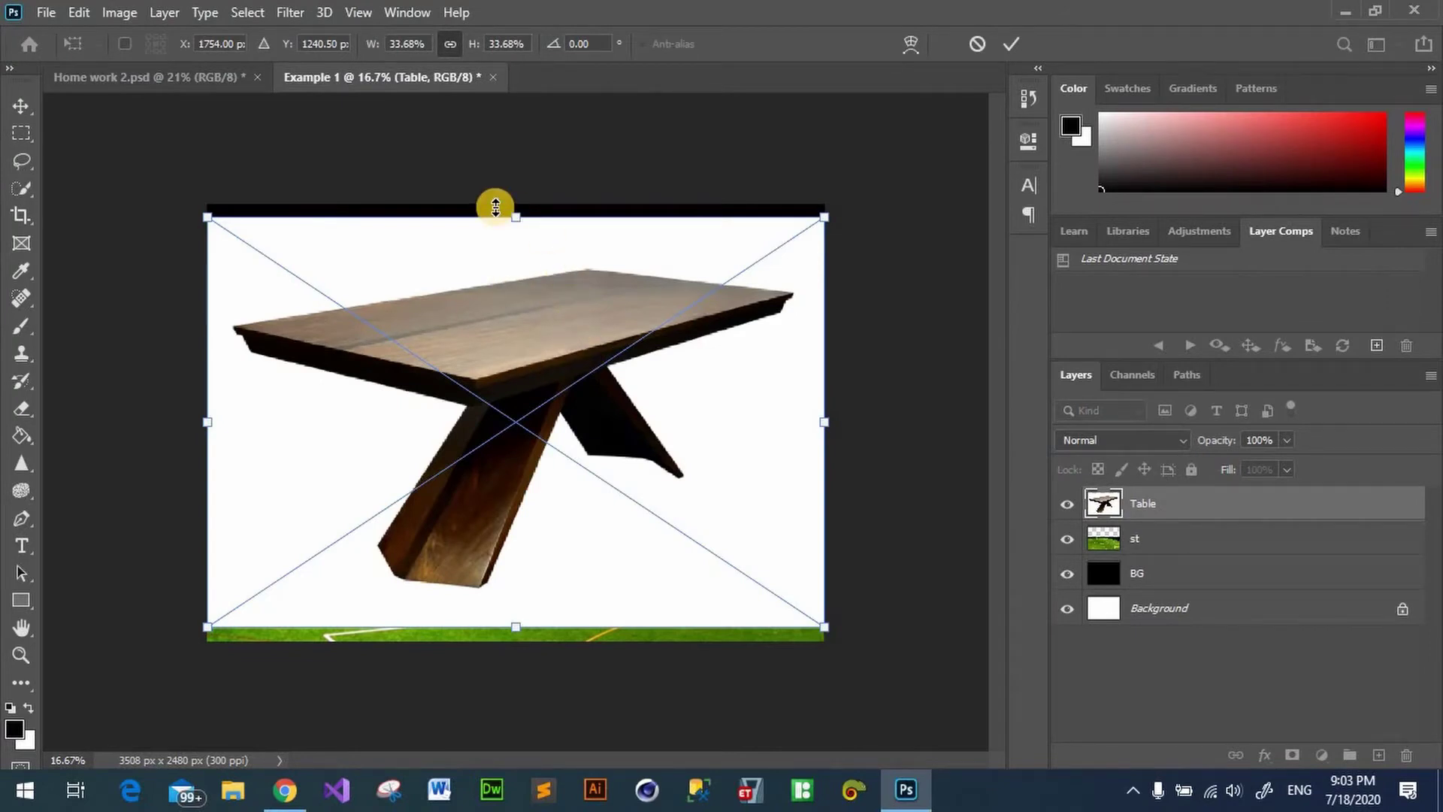
Step: Commit the table placement at about 33.68% and rasterize the Table layer
{"action": "left_click_drag", "start_coordinate": [569, 316], "coordinate": [575, 279]}
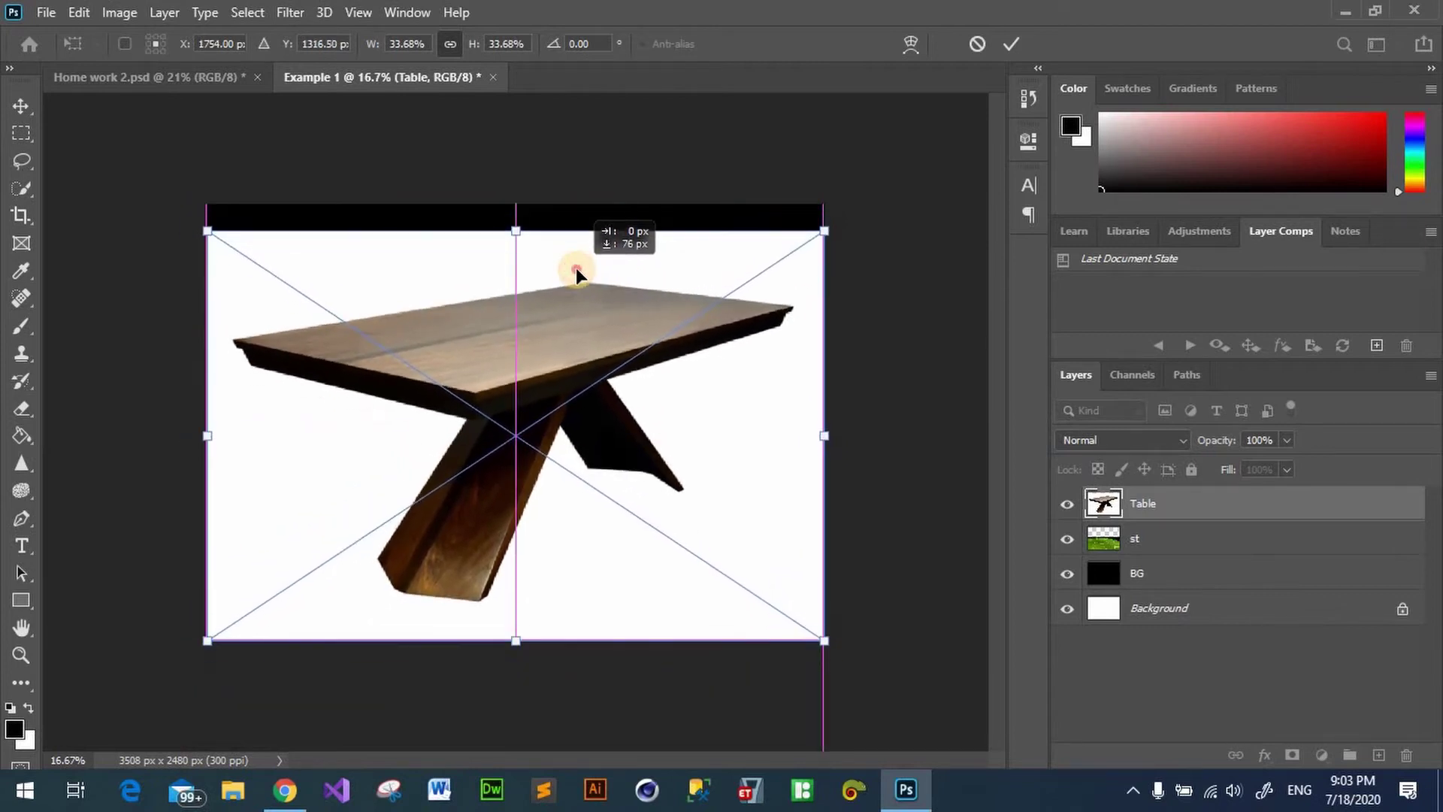
{"action": "left_click_drag", "start_coordinate": [577, 275], "coordinate": [575, 258]}
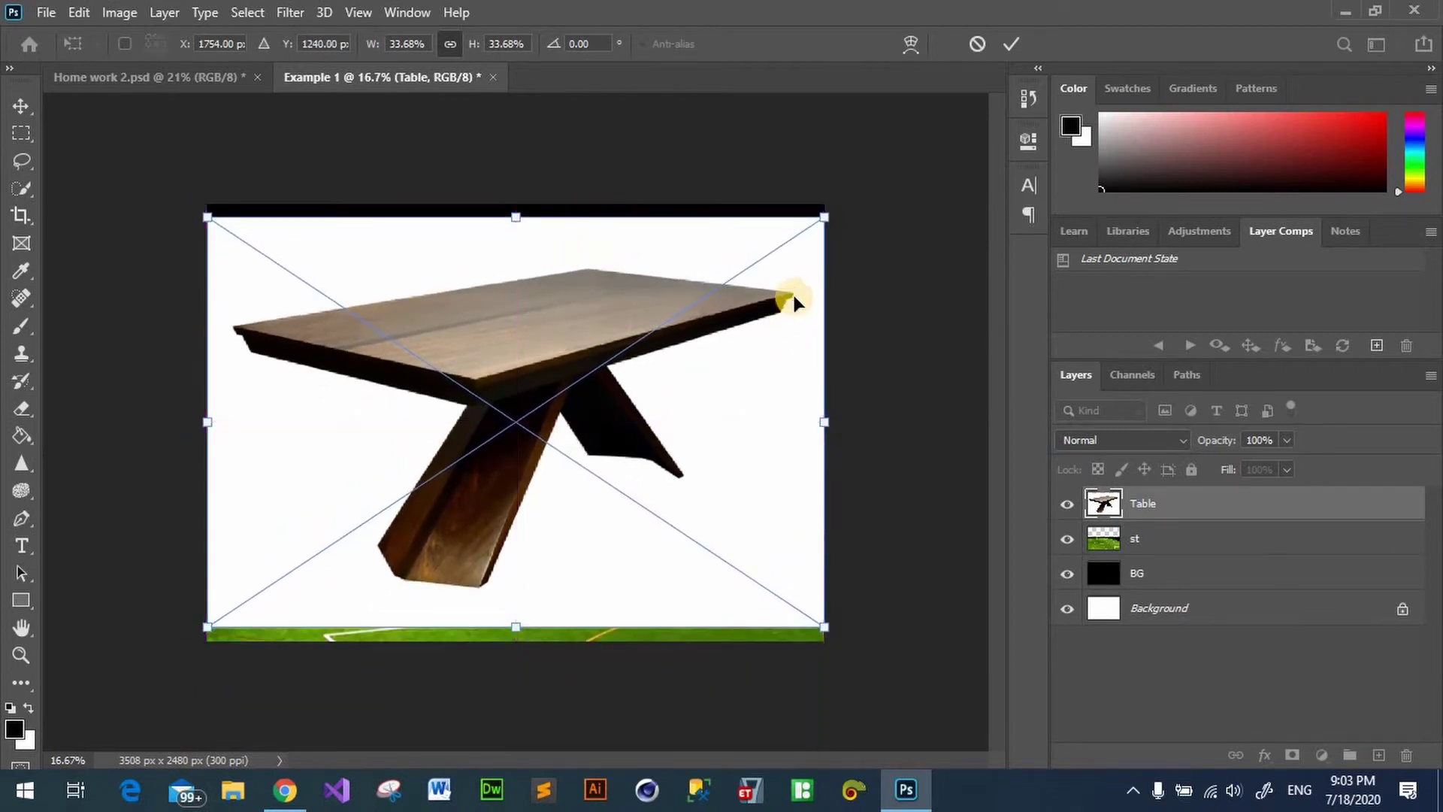
{"action": "left_click", "coordinate": [1014, 44]}
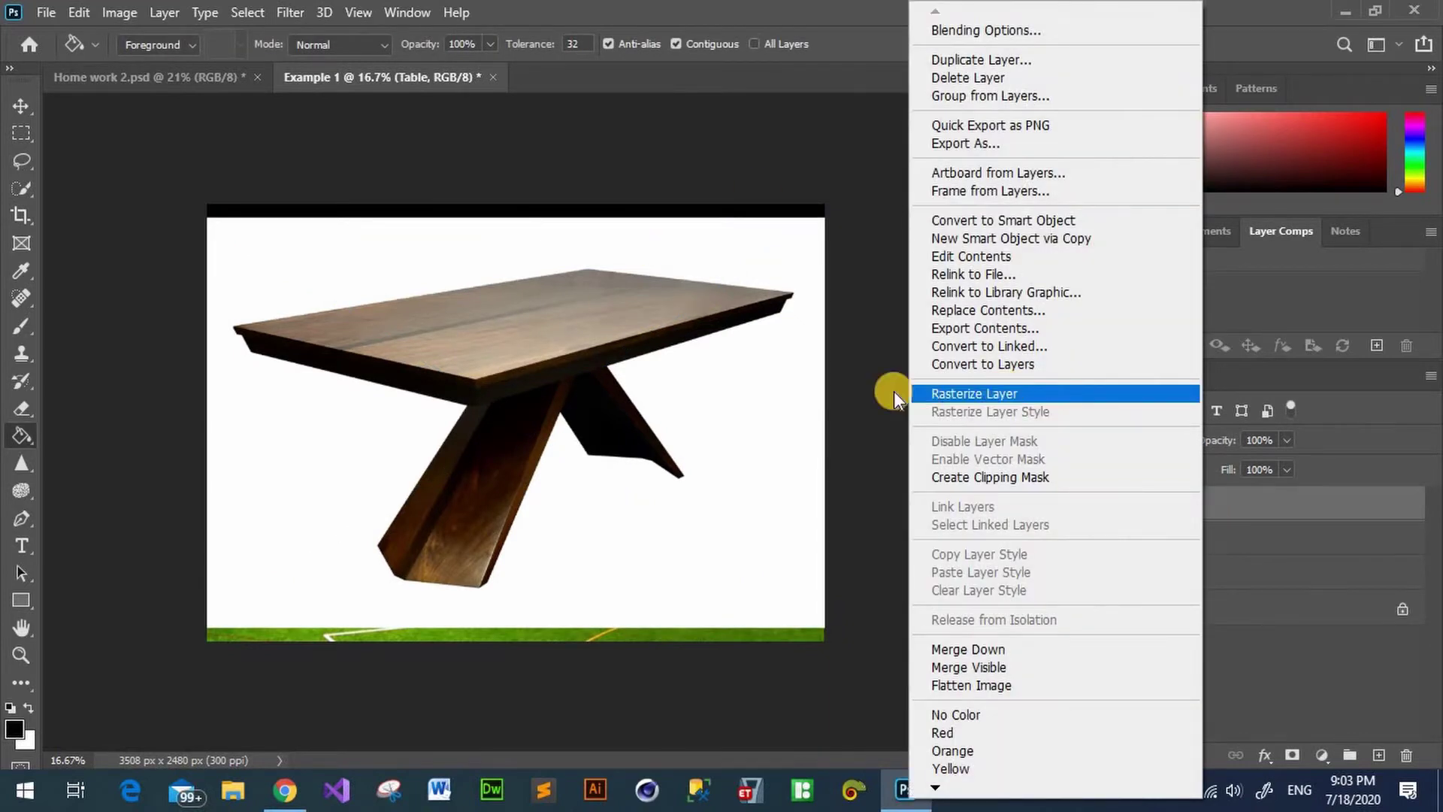
{"action": "left_click", "coordinate": [975, 393]}
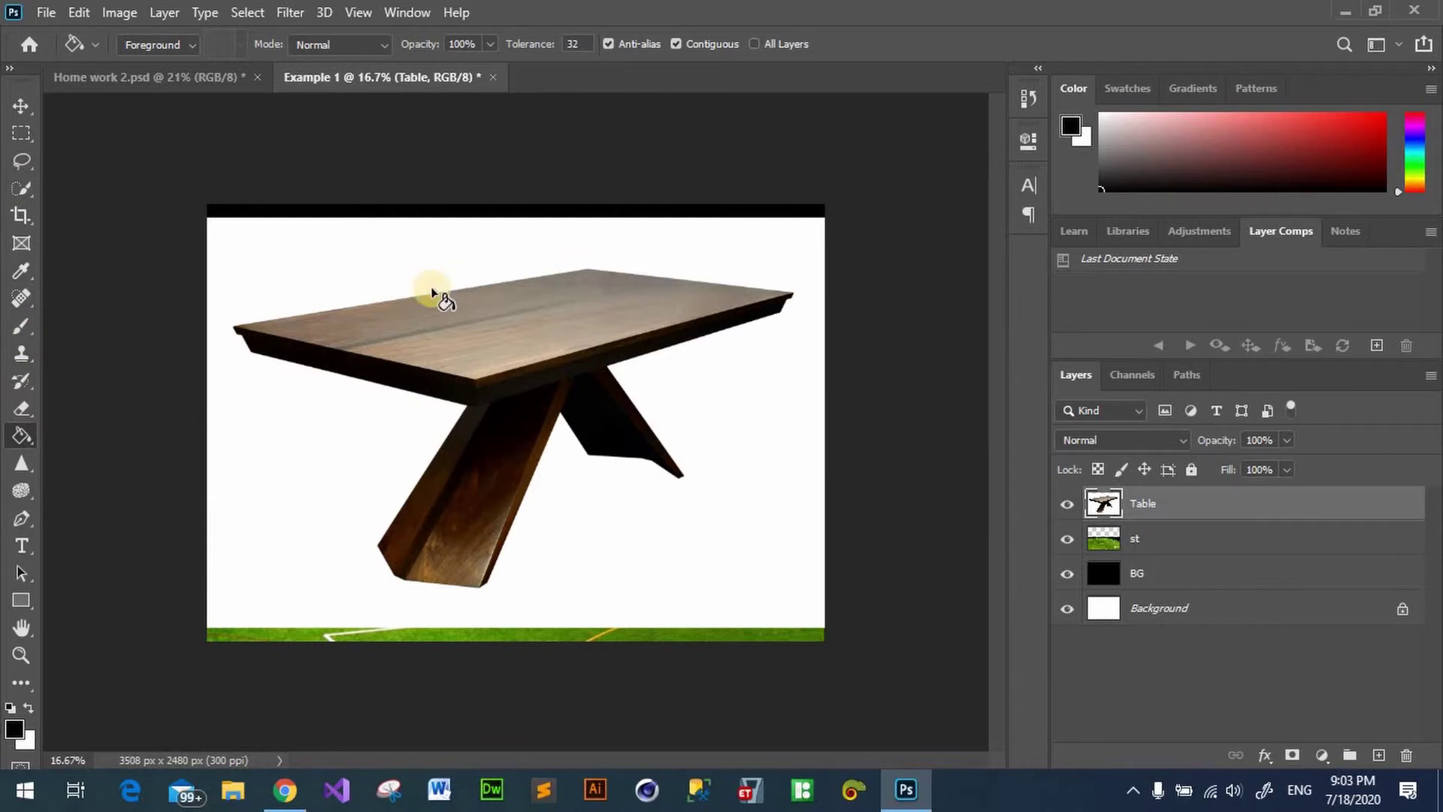
Step: Select the whole table with the Quick Selection Tool
{"action": "left_click", "coordinate": [14, 188]}
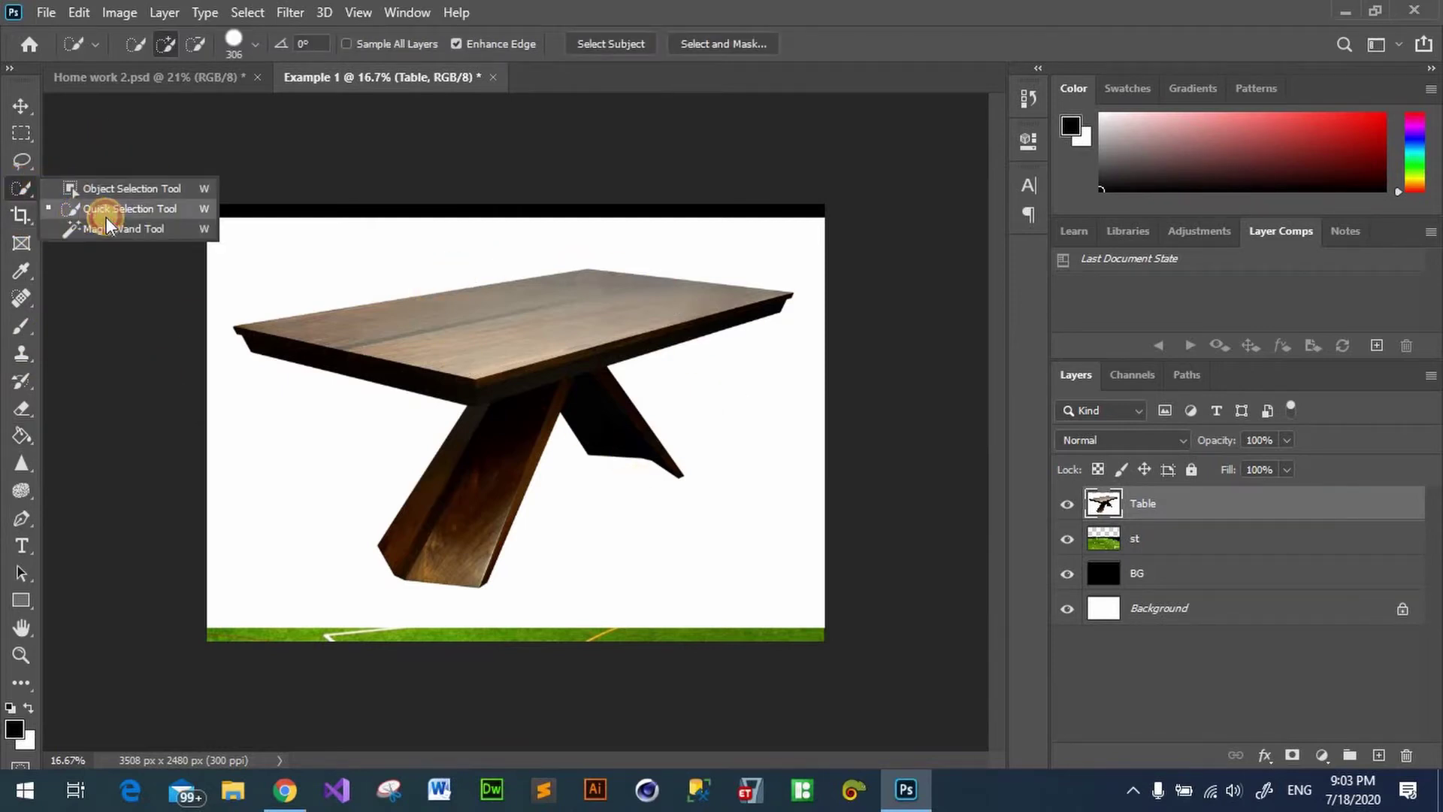
{"action": "left_click", "coordinate": [107, 218]}
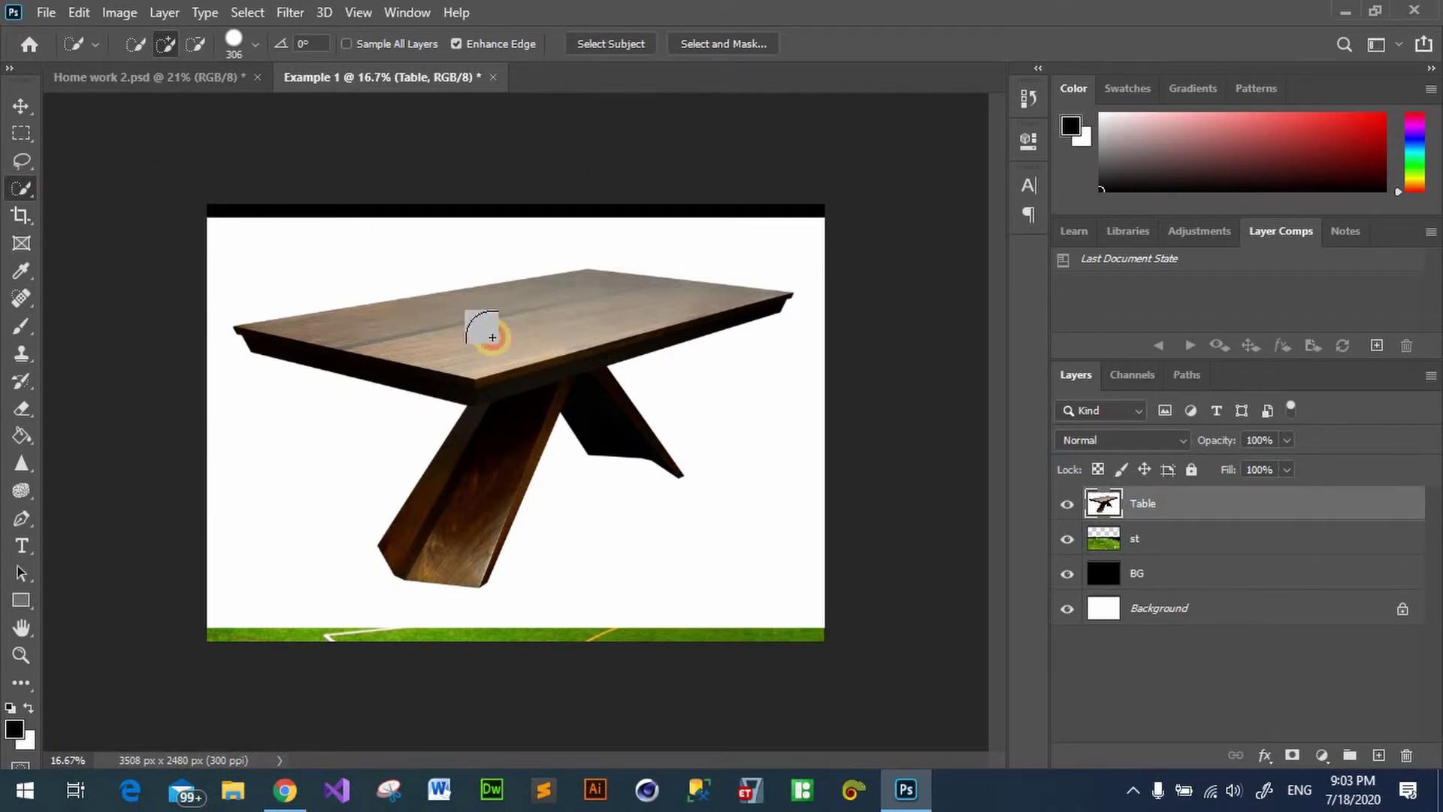
{"action": "left_click_drag", "start_coordinate": [492, 338], "coordinate": [679, 440]}
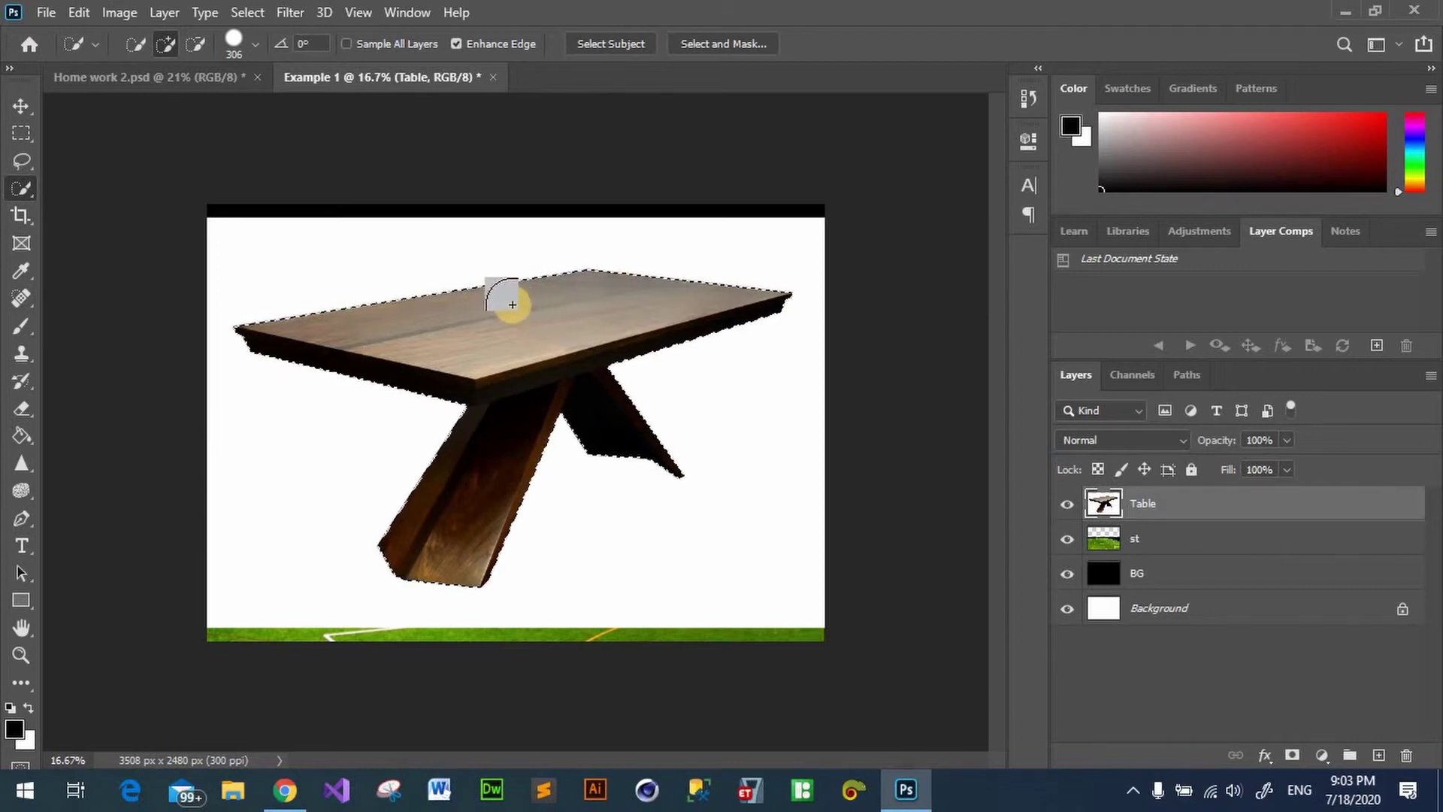
{"action": "scroll", "coordinate": [513, 304], "scroll_direction": "up", "scroll_amount": 2}
{"action": "scroll", "coordinate": [499, 297], "scroll_direction": "up", "scroll_amount": 1}
{"action": "scroll", "coordinate": [499, 256], "scroll_direction": "down", "scroll_amount": 3}
{"action": "scroll", "coordinate": [526, 301], "scroll_direction": "down", "scroll_amount": 2}
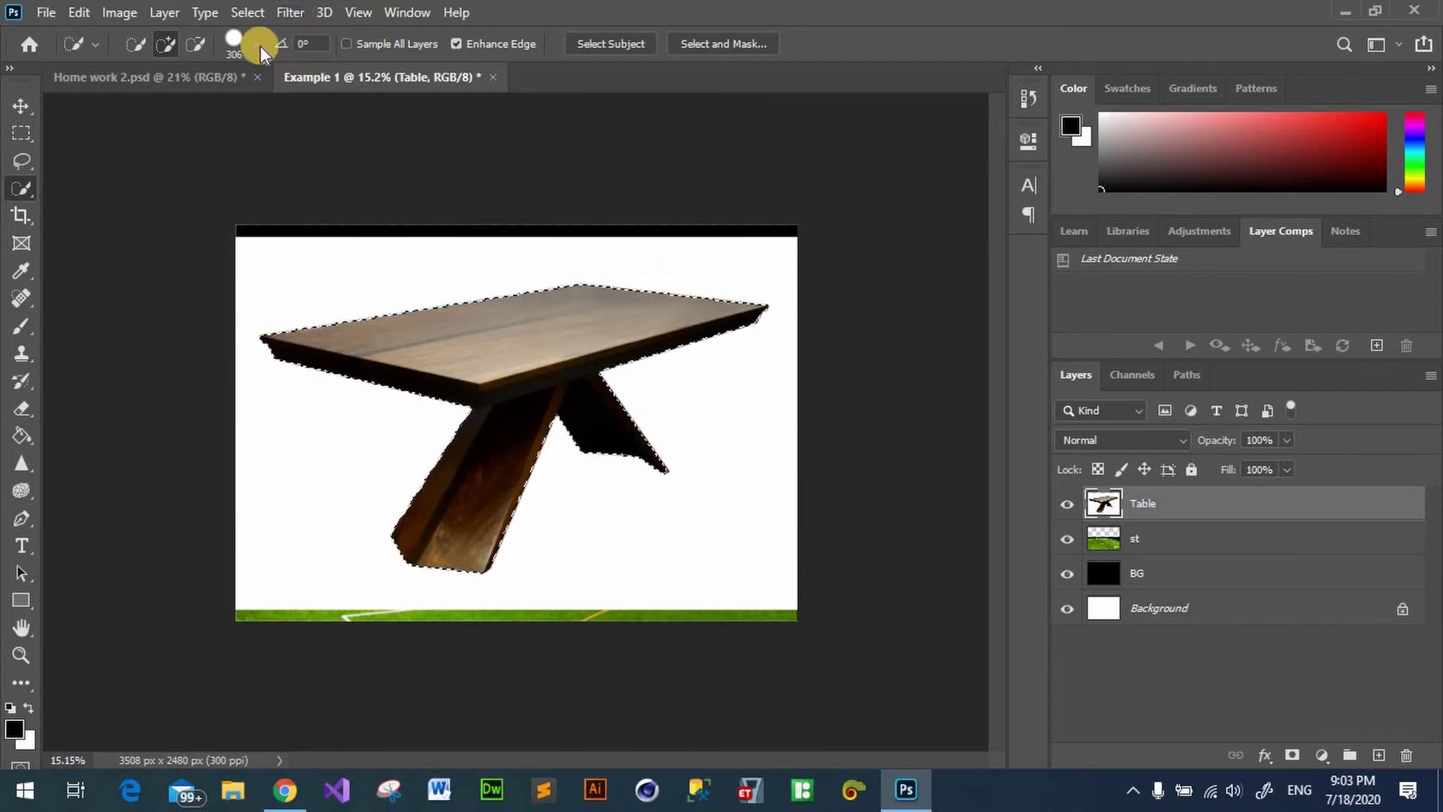
Step: Invert the selection, delete the white background, and deselect
{"action": "left_click", "coordinate": [239, 15]}
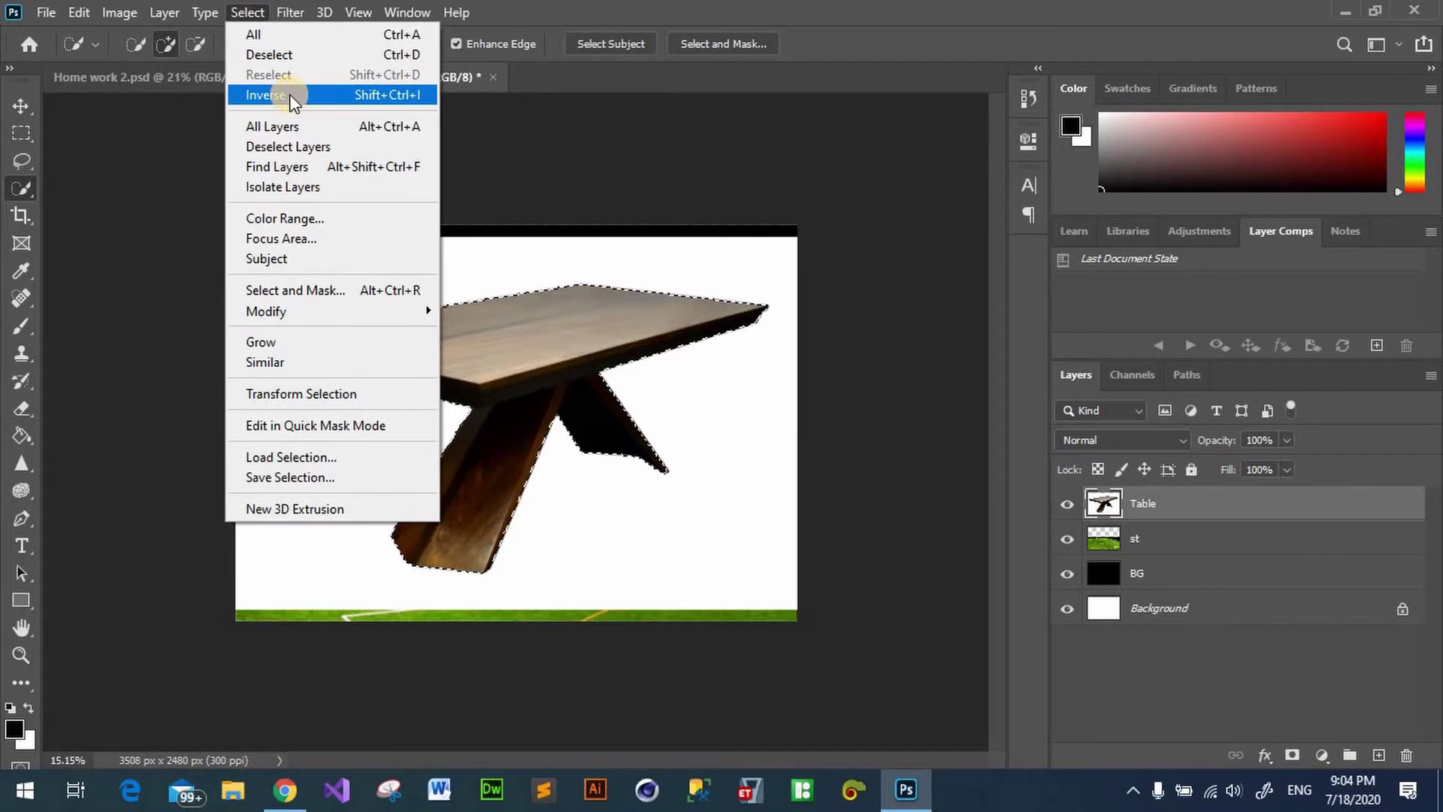
{"action": "left_click", "coordinate": [292, 98]}
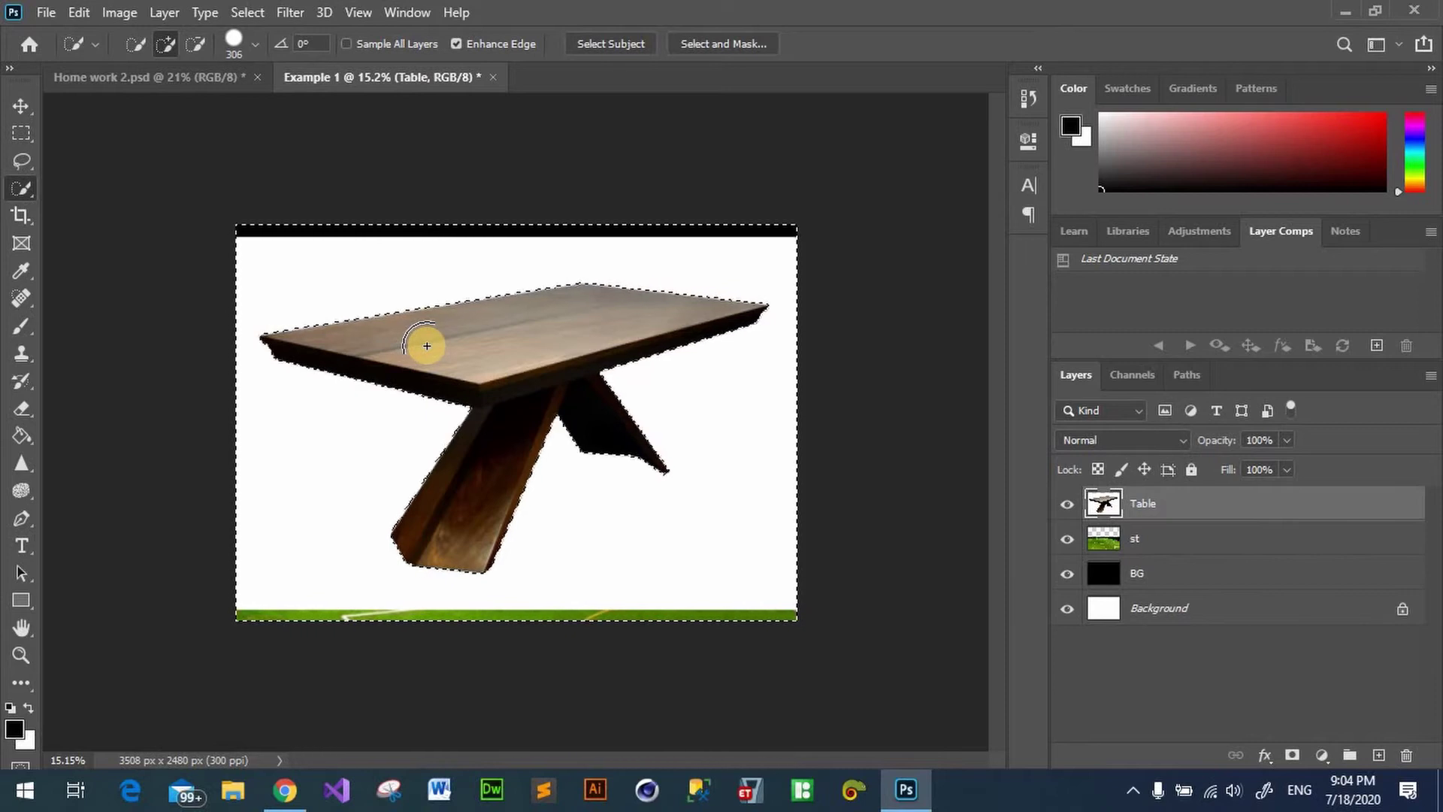
{"action": "key", "text": "Delete"}
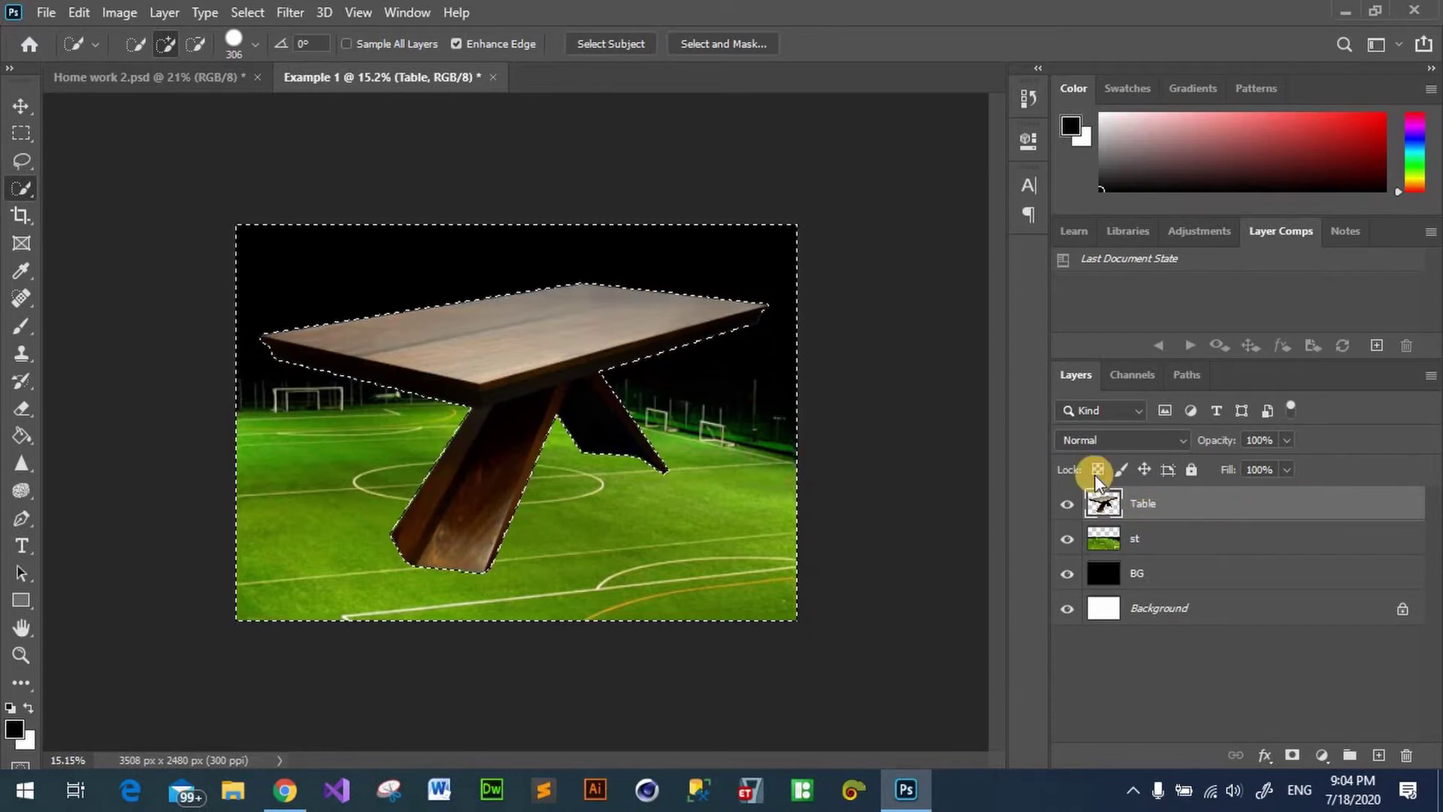
{"action": "key", "text": "ctrl+d"}
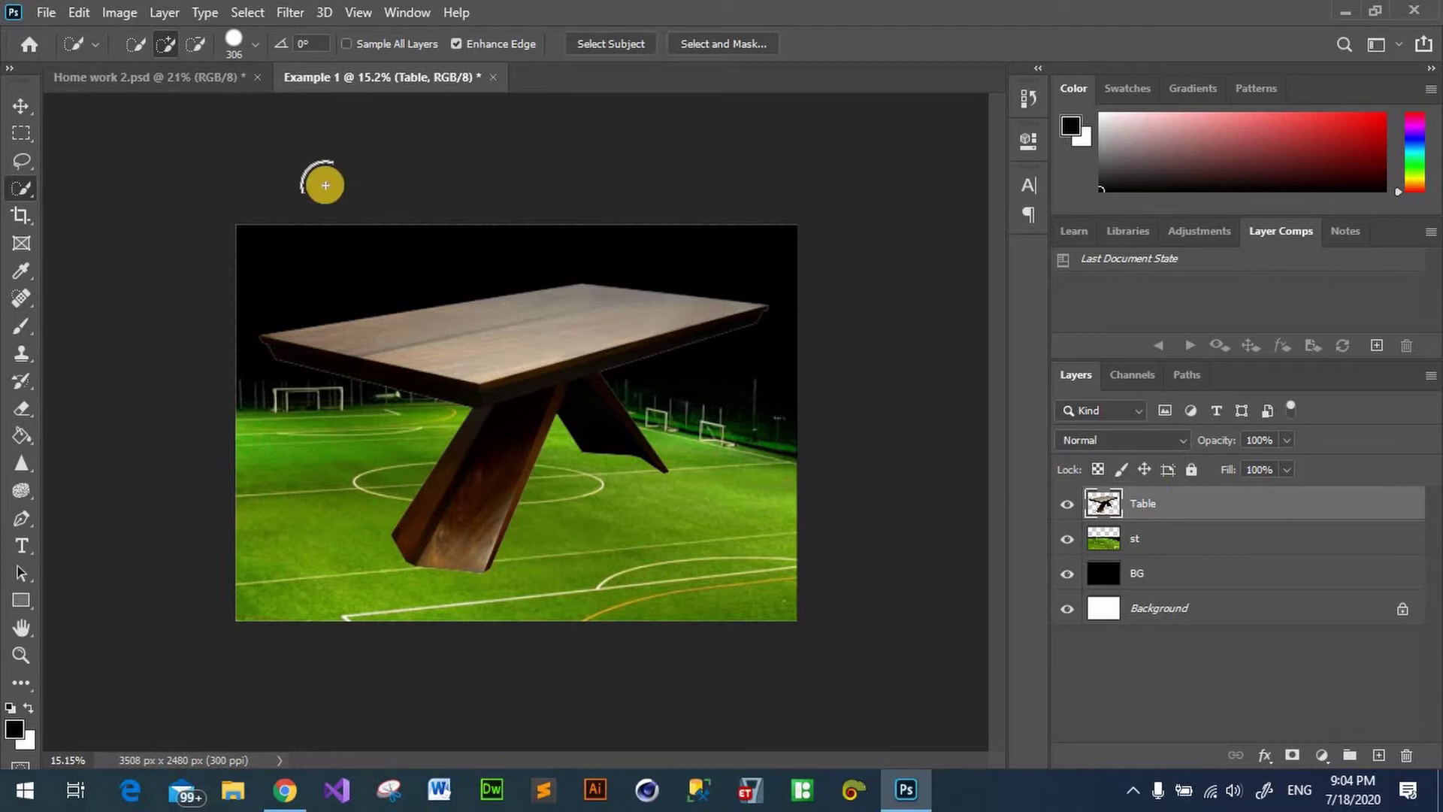
Step: Move the table to the pitch's bottom edge, scale it to about 69%, and compare with Home work 2.psd
{"action": "left_click", "coordinate": [19, 111]}
{"action": "mouse_move", "coordinate": [609, 357]}
{"action": "left_mouse_down"}
{"action": "mouse_move", "coordinate": [532, 465]}
{"action": "mouse_move", "coordinate": [748, 409]}
{"action": "mouse_move", "coordinate": [651, 539]}
{"action": "mouse_move", "coordinate": [507, 553]}
{"action": "left_mouse_up"}
{"action": "key", "text": "ctrl+t"}
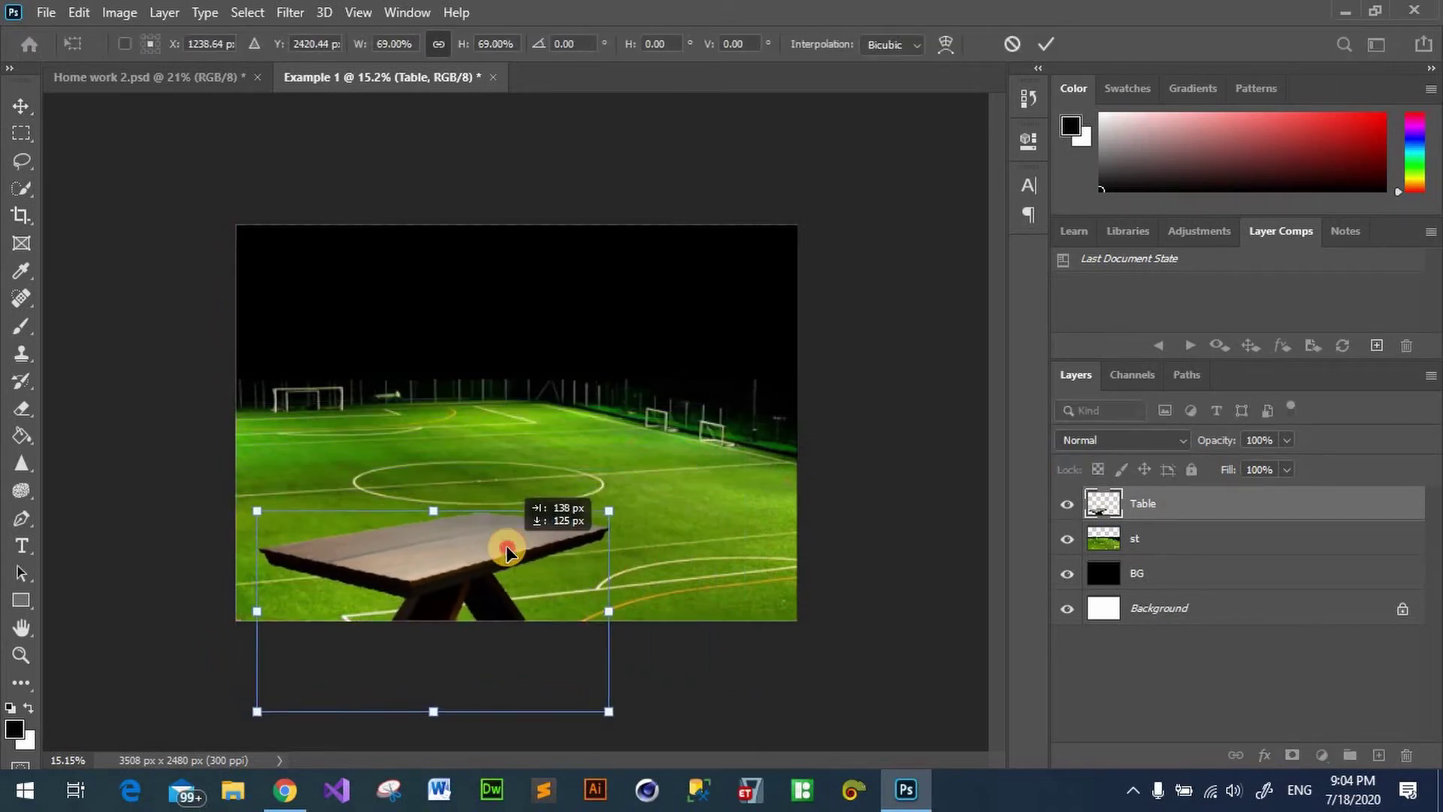
{"action": "left_click", "coordinate": [1040, 44]}
{"action": "left_click", "coordinate": [702, 412]}
{"action": "left_click", "coordinate": [150, 77]}
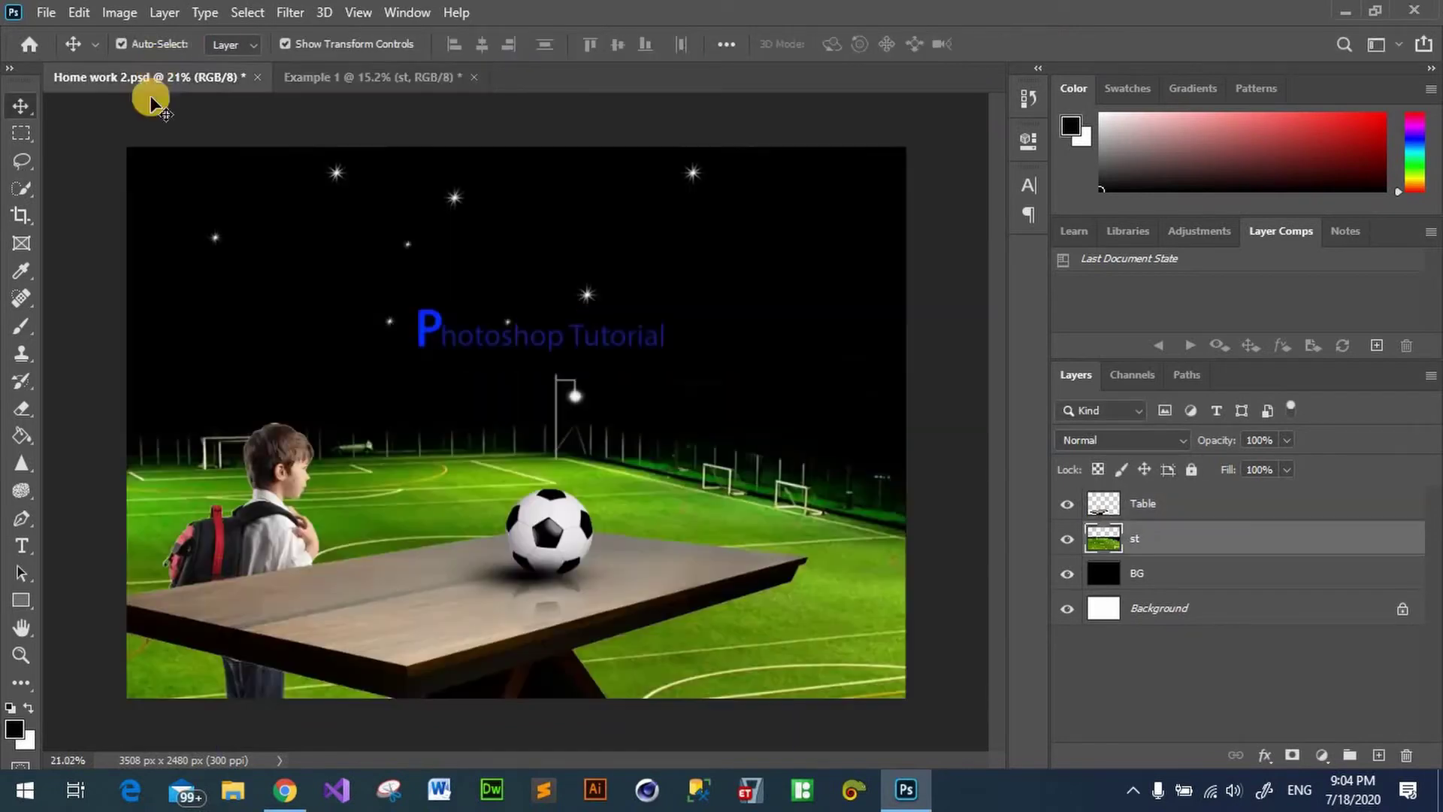
{"action": "left_click", "coordinate": [364, 78]}
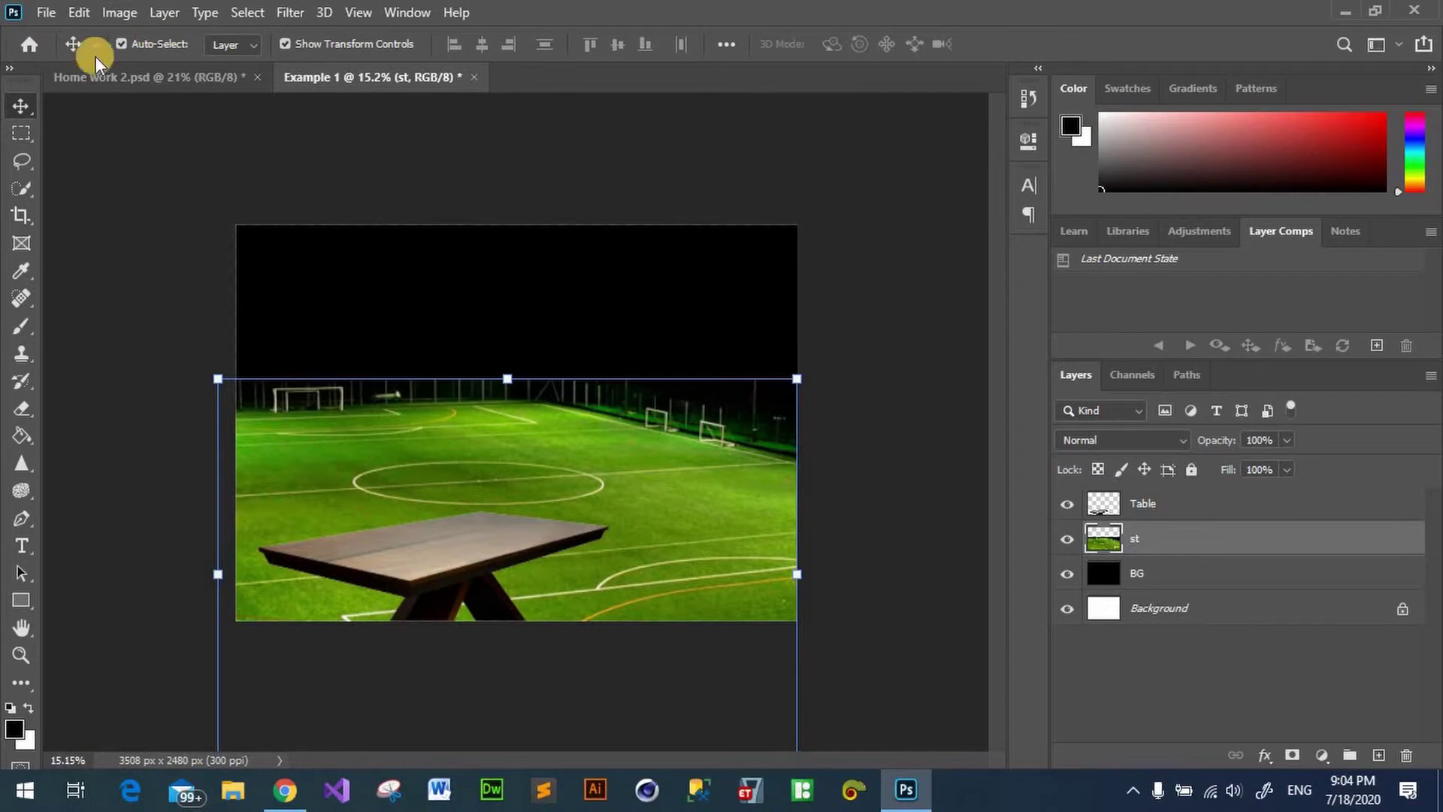
Step: Embed the original (3).jpg boy-with-backpack photo into the composite
{"action": "left_click", "coordinate": [47, 15]}
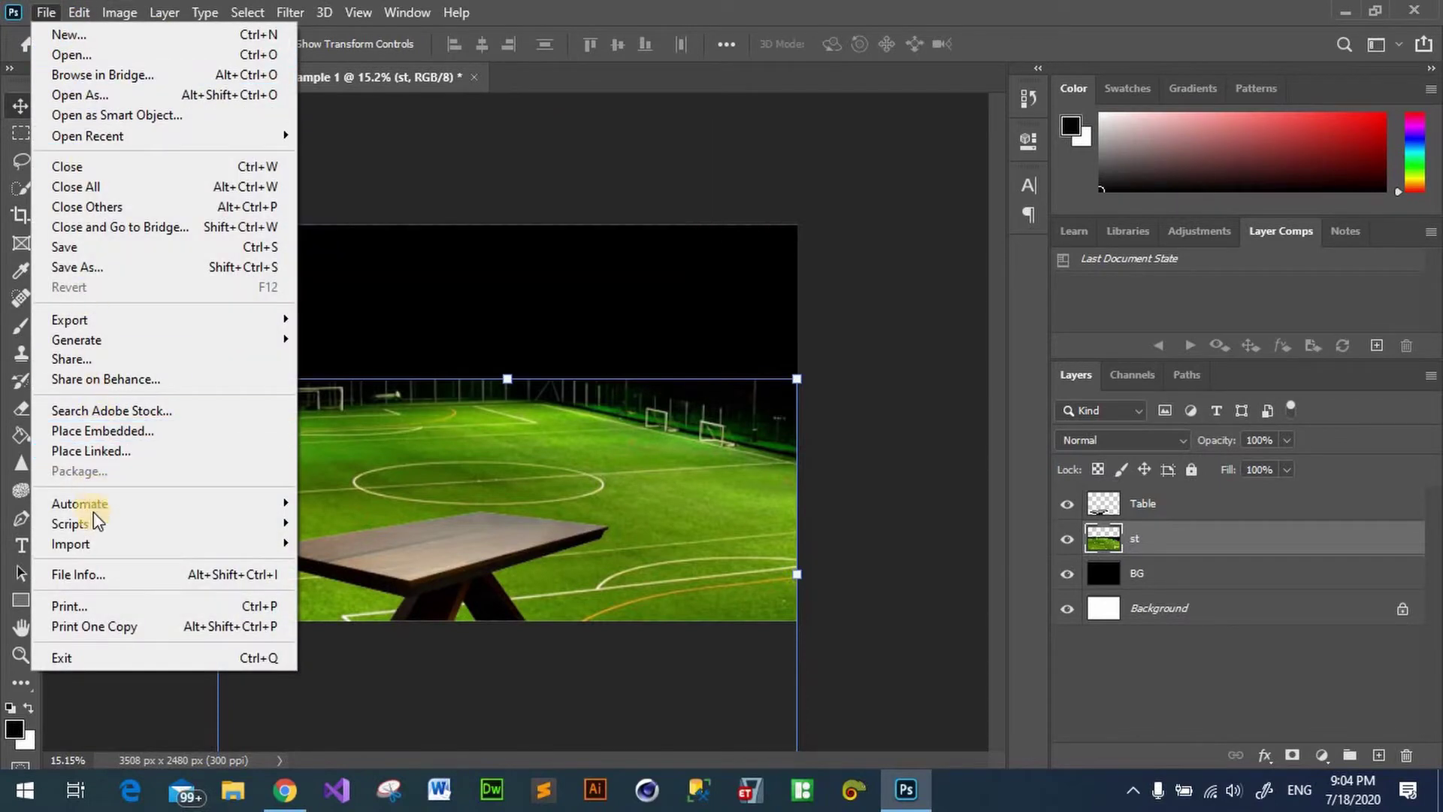
{"action": "left_click", "coordinate": [128, 427]}
{"action": "scroll", "coordinate": [403, 254], "scroll_direction": "down", "scroll_amount": 2}
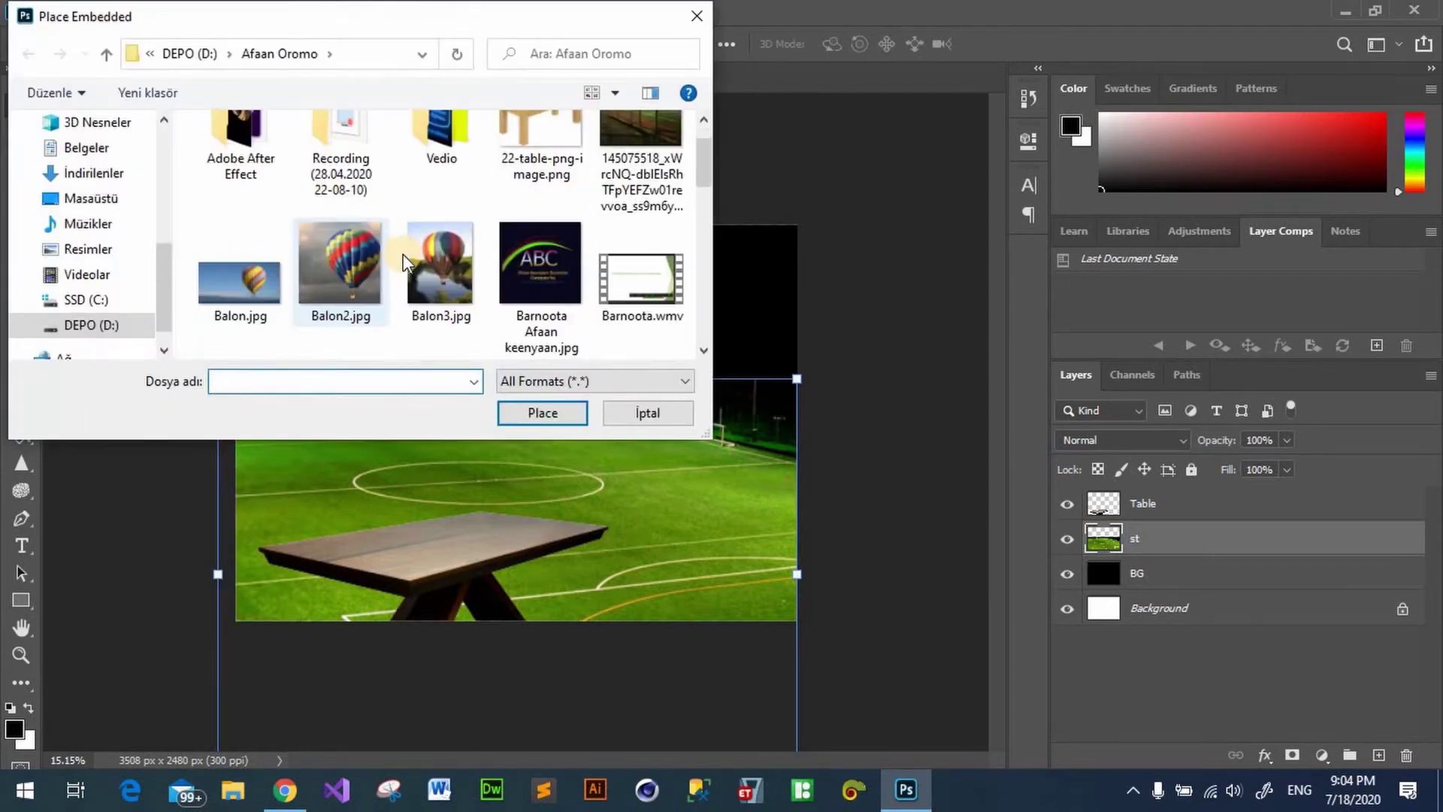
{"action": "scroll", "coordinate": [402, 248], "scroll_direction": "down", "scroll_amount": 4}
{"action": "scroll", "coordinate": [402, 243], "scroll_direction": "down", "scroll_amount": 3}
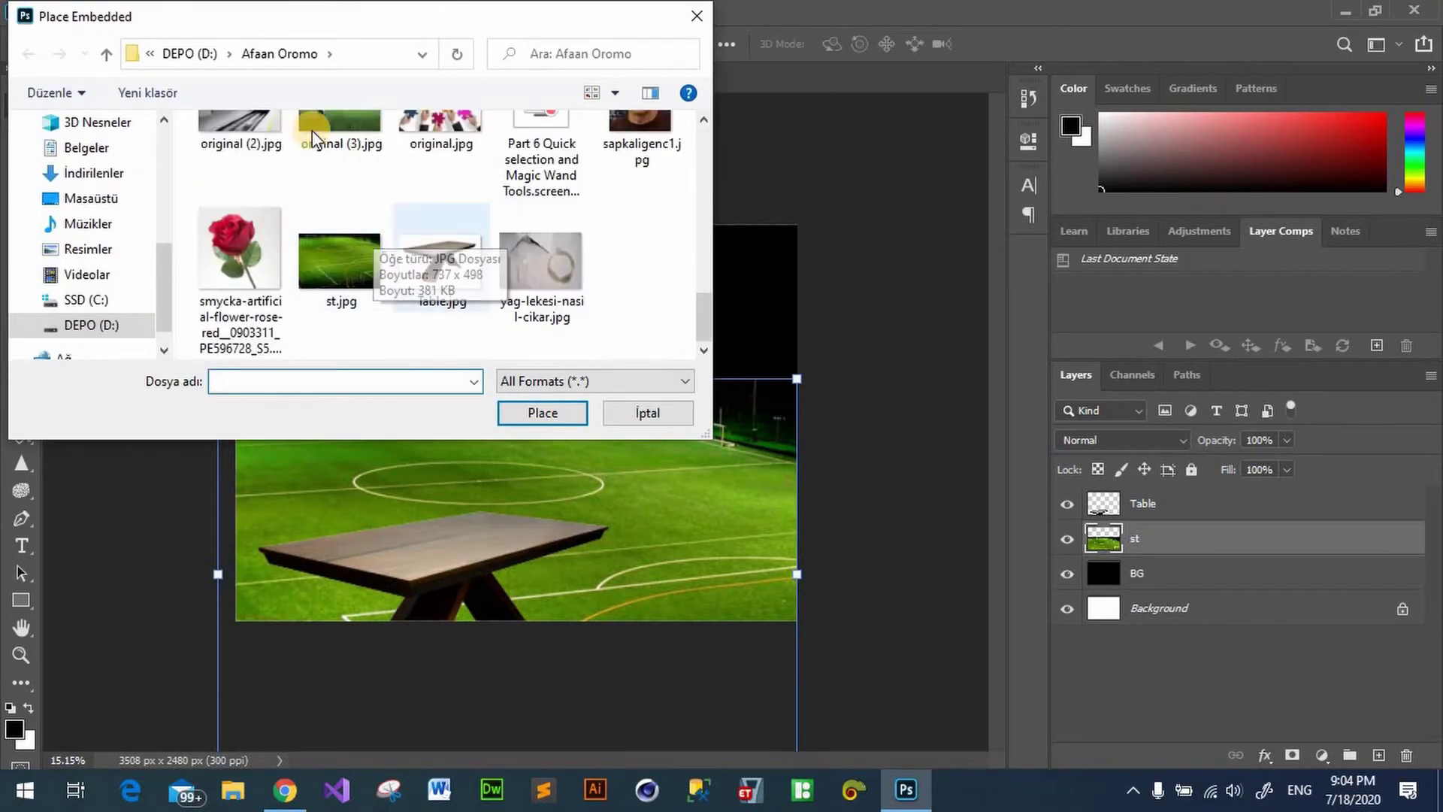
{"action": "scroll", "coordinate": [336, 143], "scroll_direction": "up", "scroll_amount": 1}
{"action": "left_click", "coordinate": [332, 171]}
{"action": "left_click", "coordinate": [545, 413]}
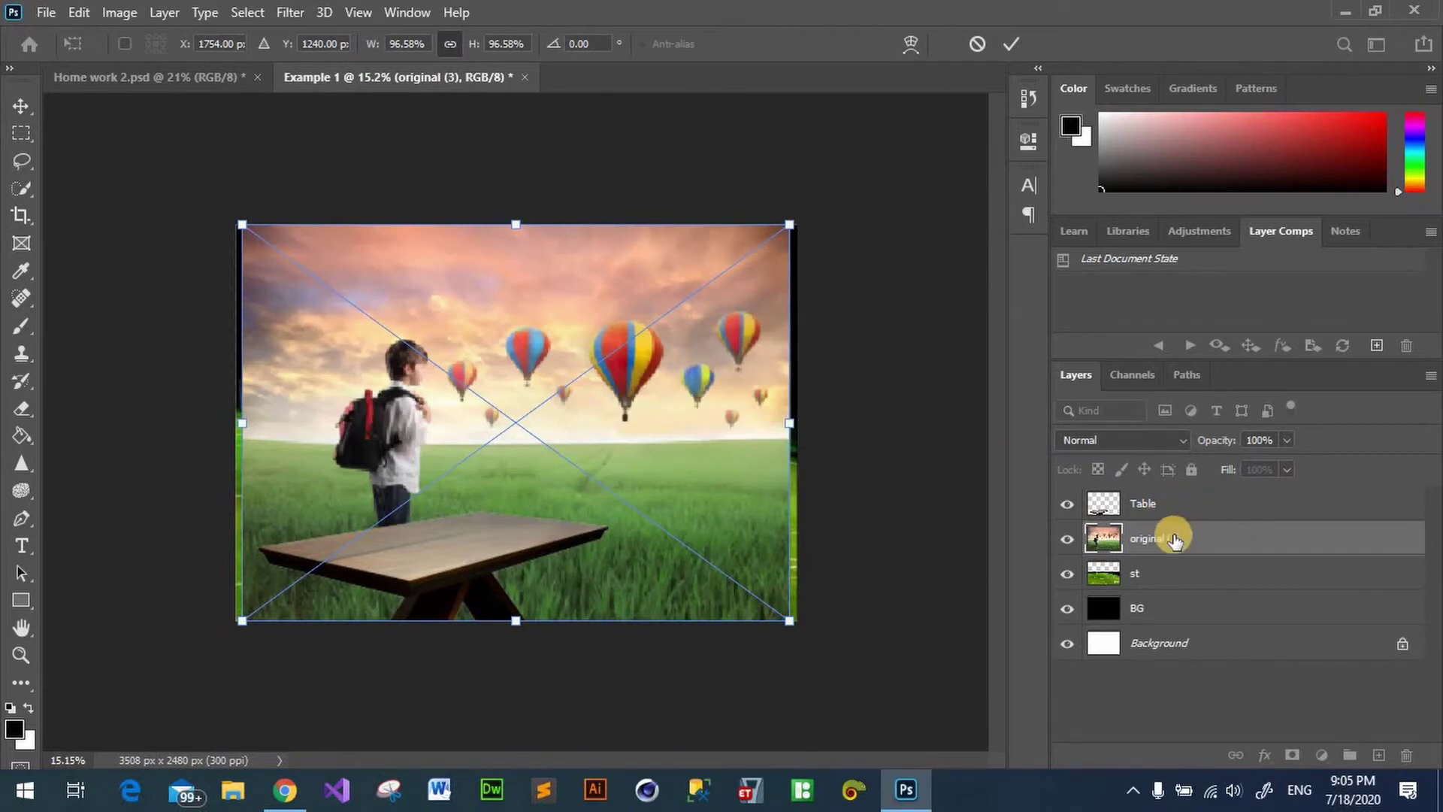
{"action": "key", "text": "Return"}
Step: Move the original (3) layer above Table and rasterize it
{"action": "mouse_move", "coordinate": [1175, 538]}
{"action": "left_mouse_down"}
{"action": "mouse_move", "coordinate": [1157, 442]}
{"action": "mouse_move", "coordinate": [1144, 501]}
{"action": "left_mouse_up"}
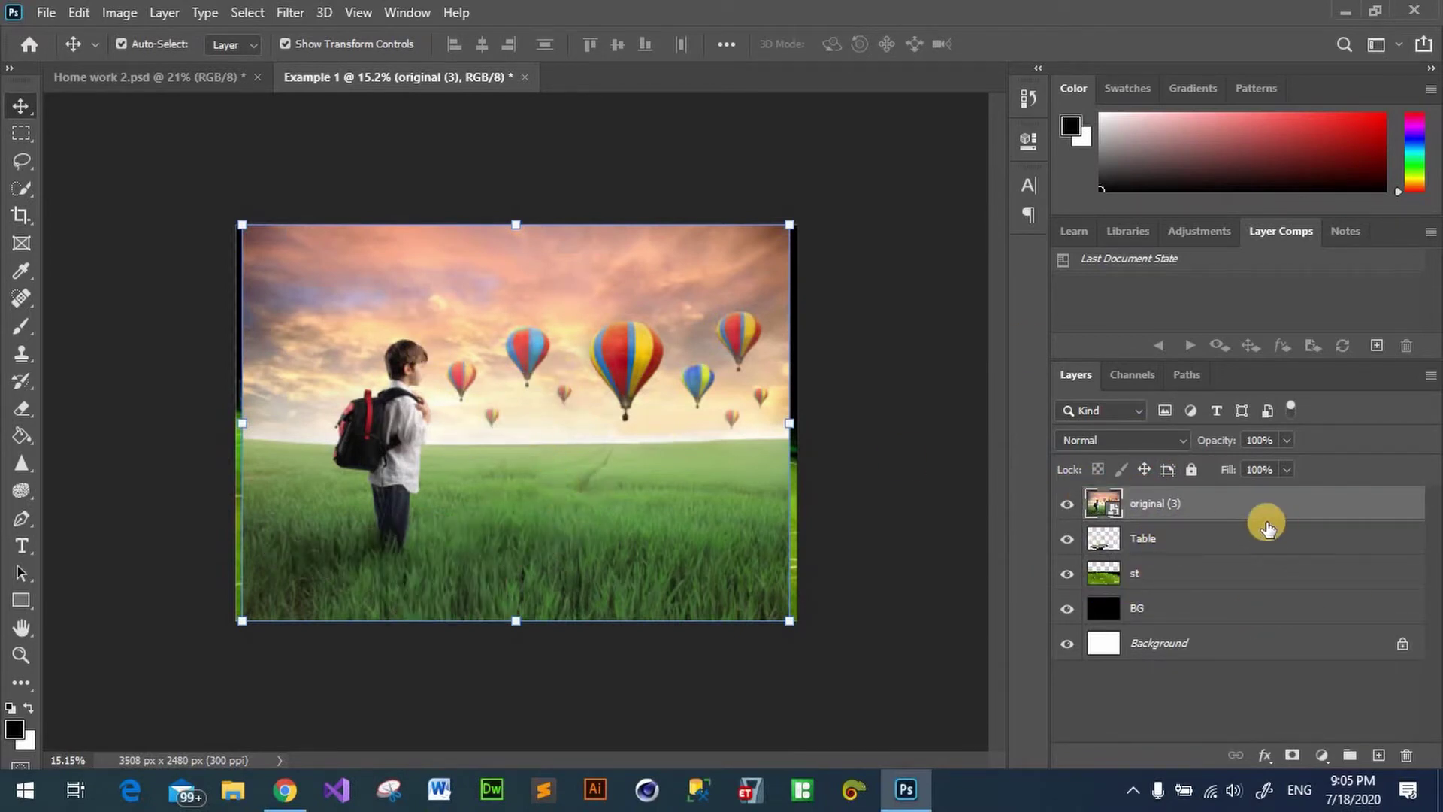
{"action": "right_click", "coordinate": [1201, 505]}
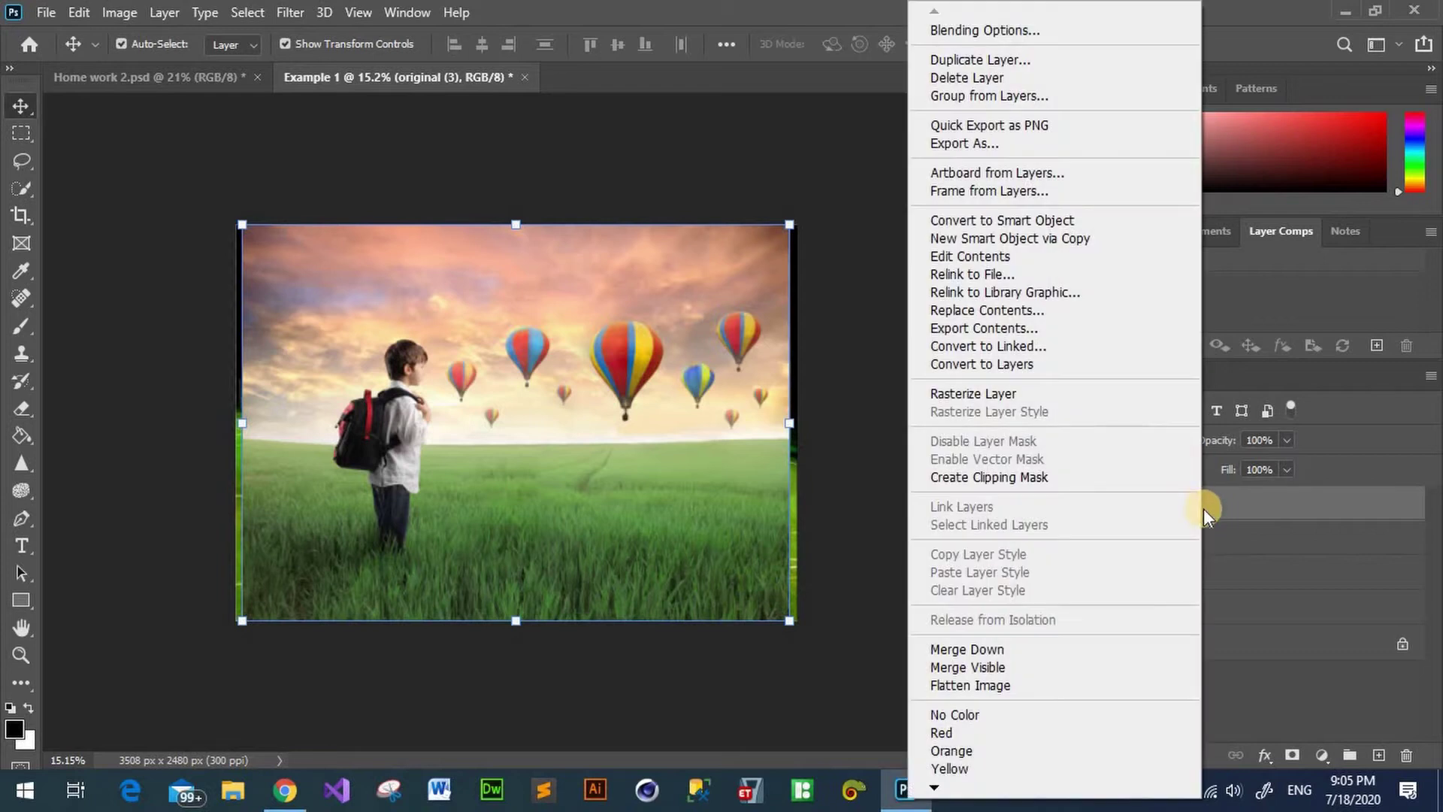
{"action": "left_click", "coordinate": [991, 392]}
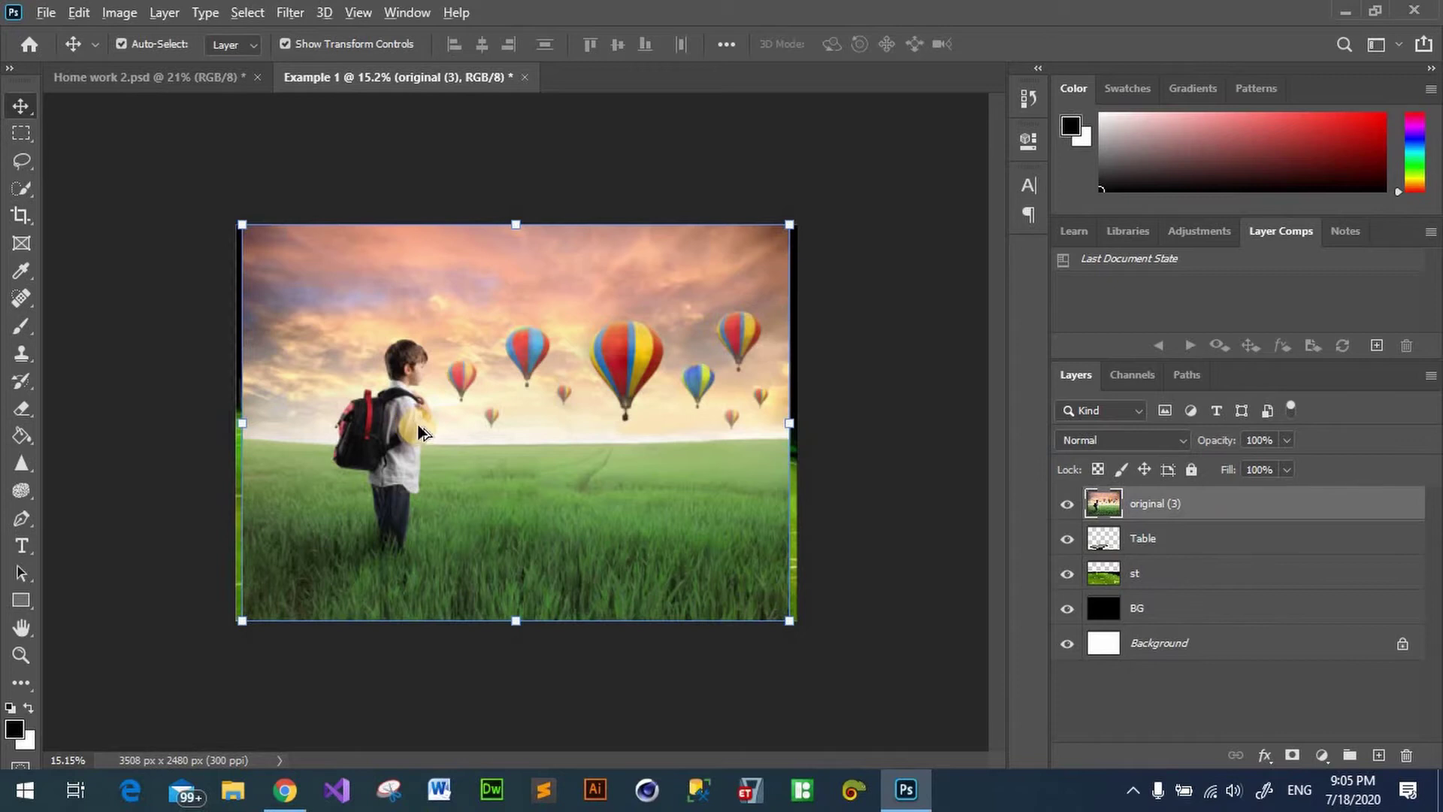
Step: Set the Quick Selection Tool to Add mode with a 132 px brush
{"action": "scroll", "coordinate": [418, 422], "scroll_direction": "up", "scroll_amount": 3}
{"action": "scroll", "coordinate": [354, 350], "scroll_direction": "up", "scroll_amount": 1}
{"action": "scroll", "coordinate": [362, 376], "scroll_direction": "up", "scroll_amount": 1}
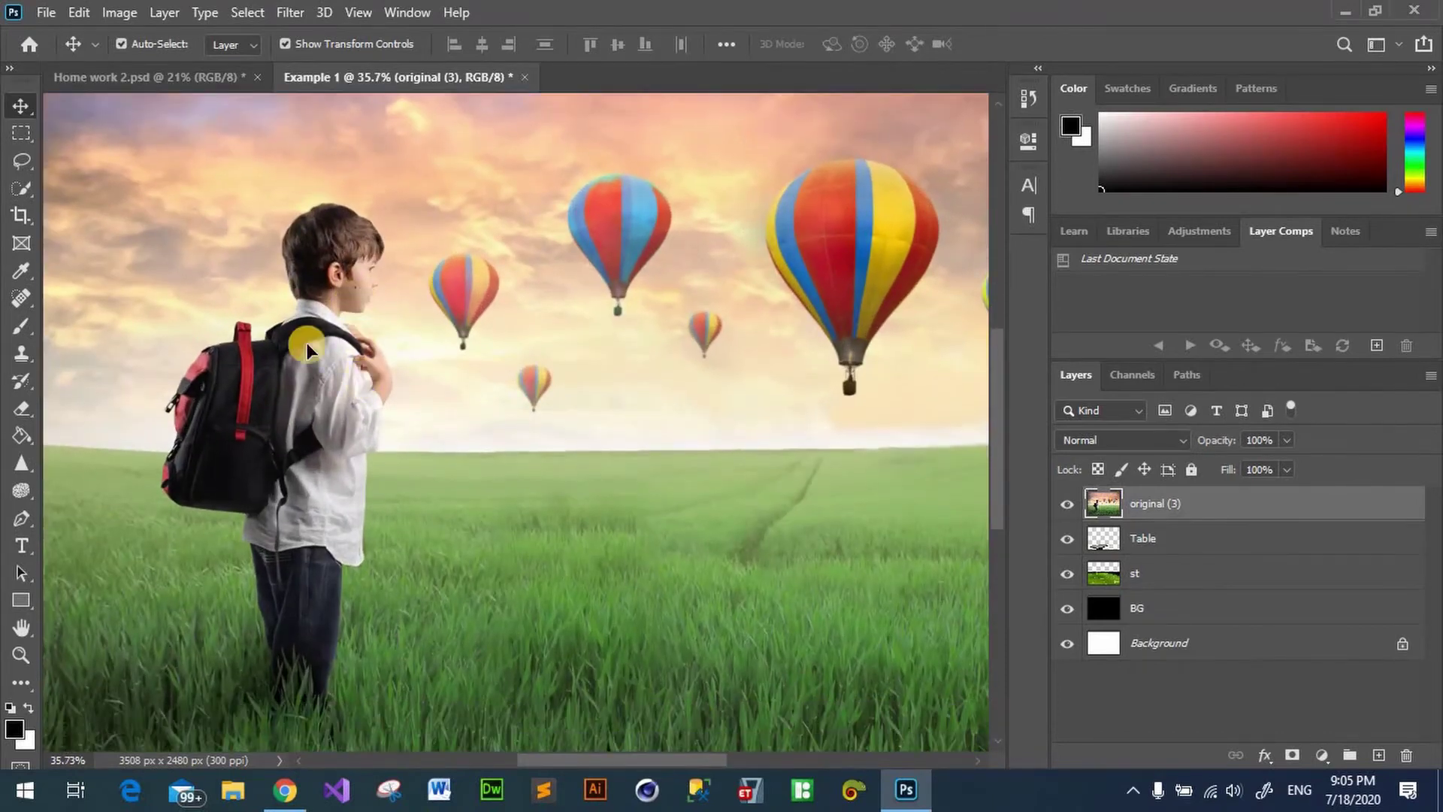
{"action": "left_click", "coordinate": [22, 189]}
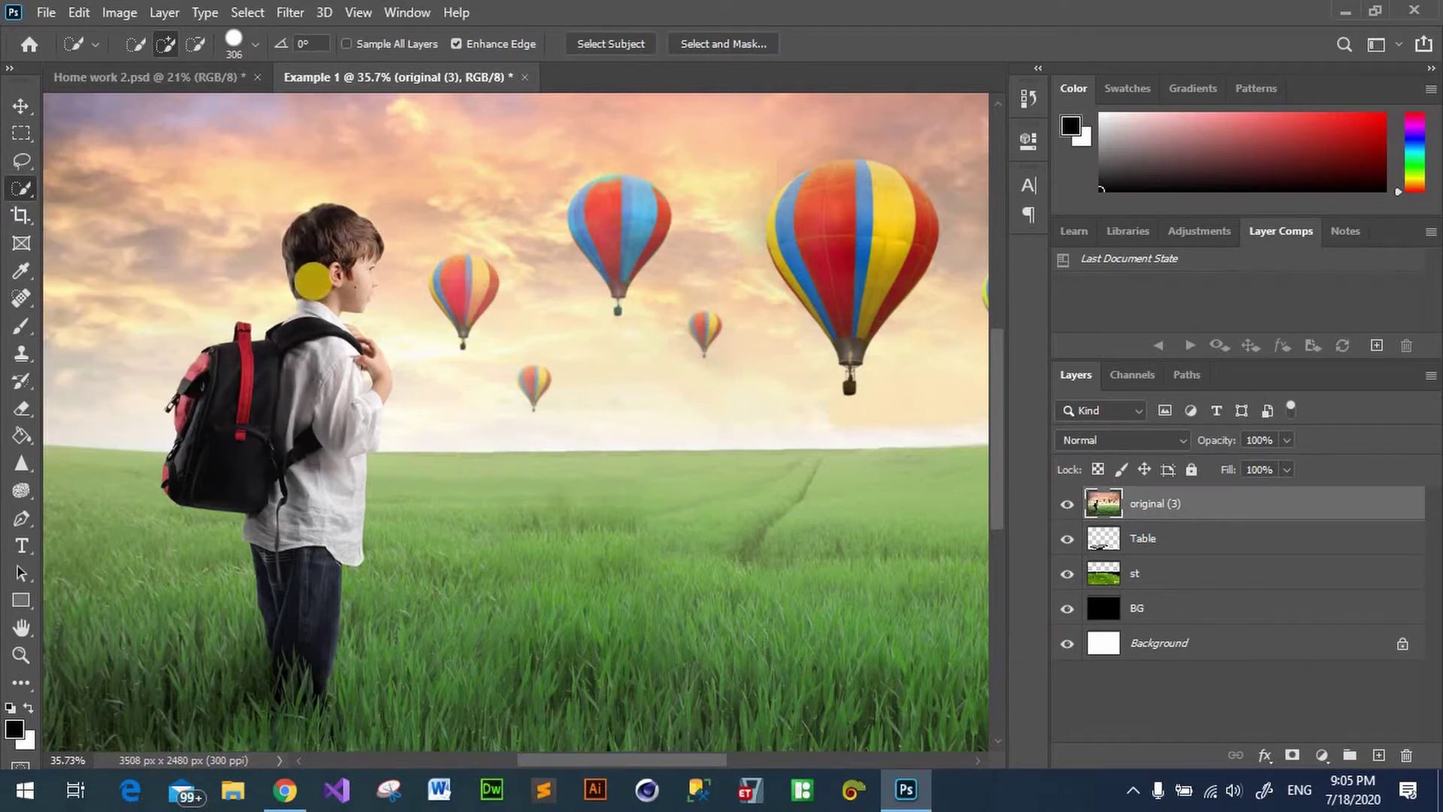
{"action": "left_click", "coordinate": [169, 45]}
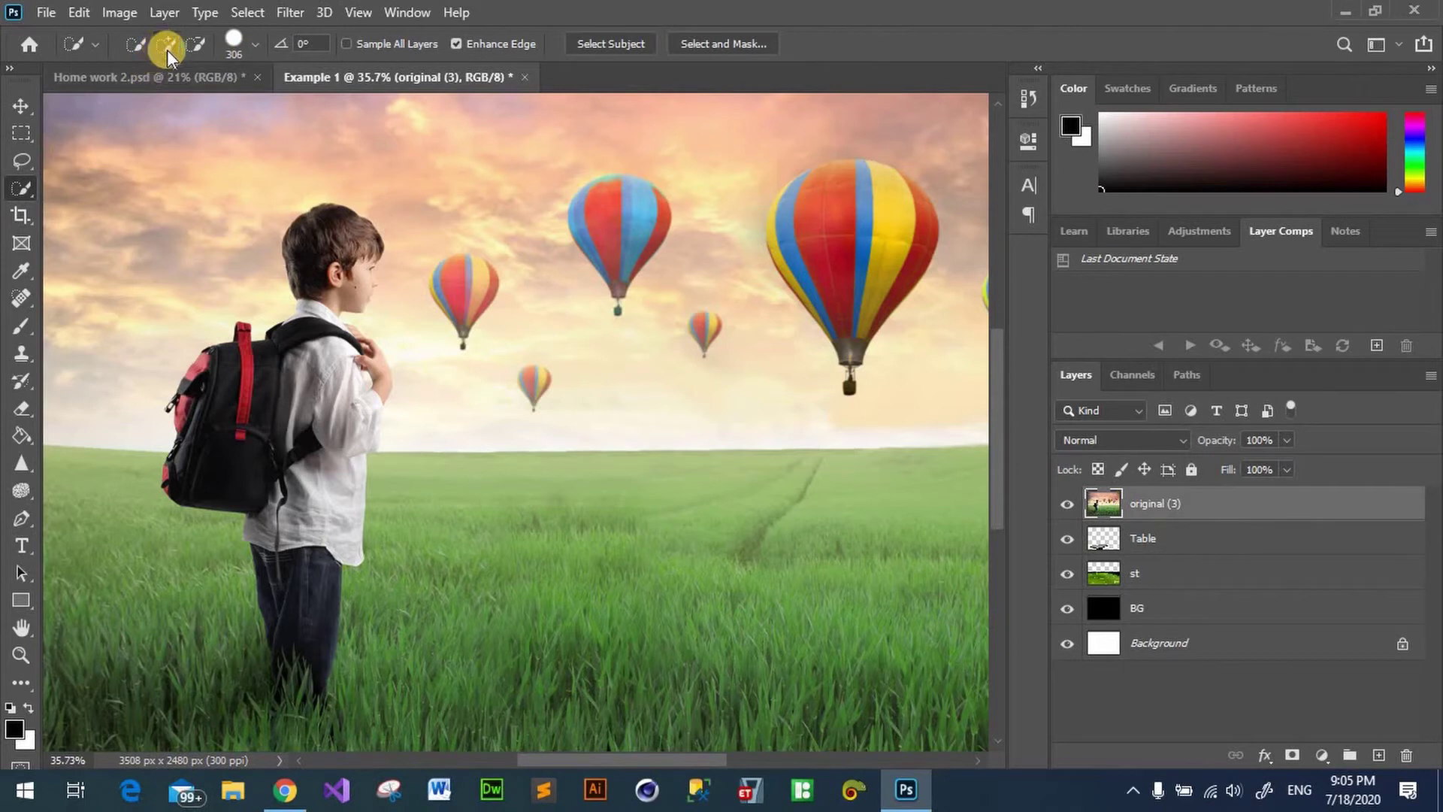
{"action": "left_click", "coordinate": [255, 42]}
{"action": "left_click_drag", "start_coordinate": [299, 107], "coordinate": [181, 107]}
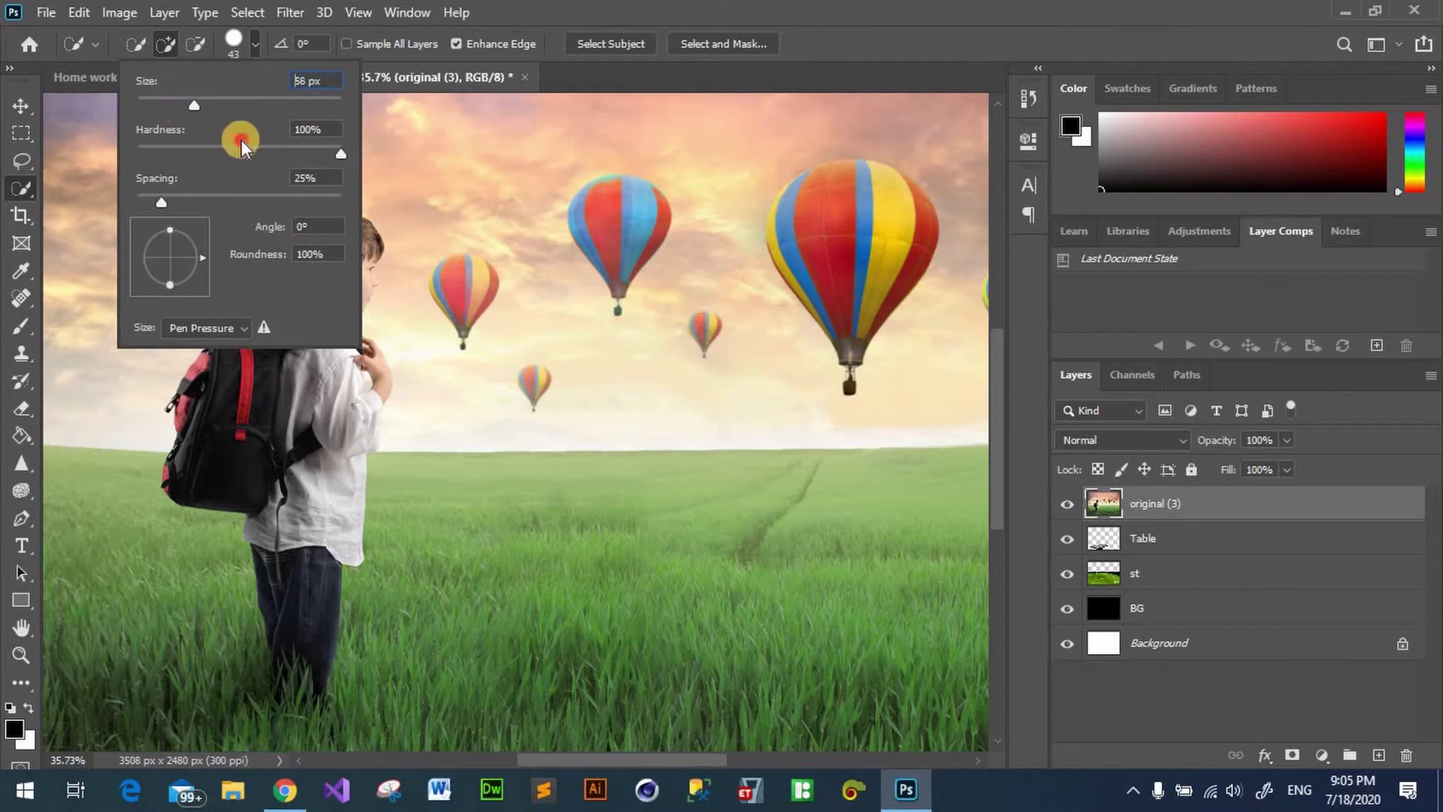
{"action": "left_click_drag", "start_coordinate": [250, 103], "coordinate": [256, 107]}
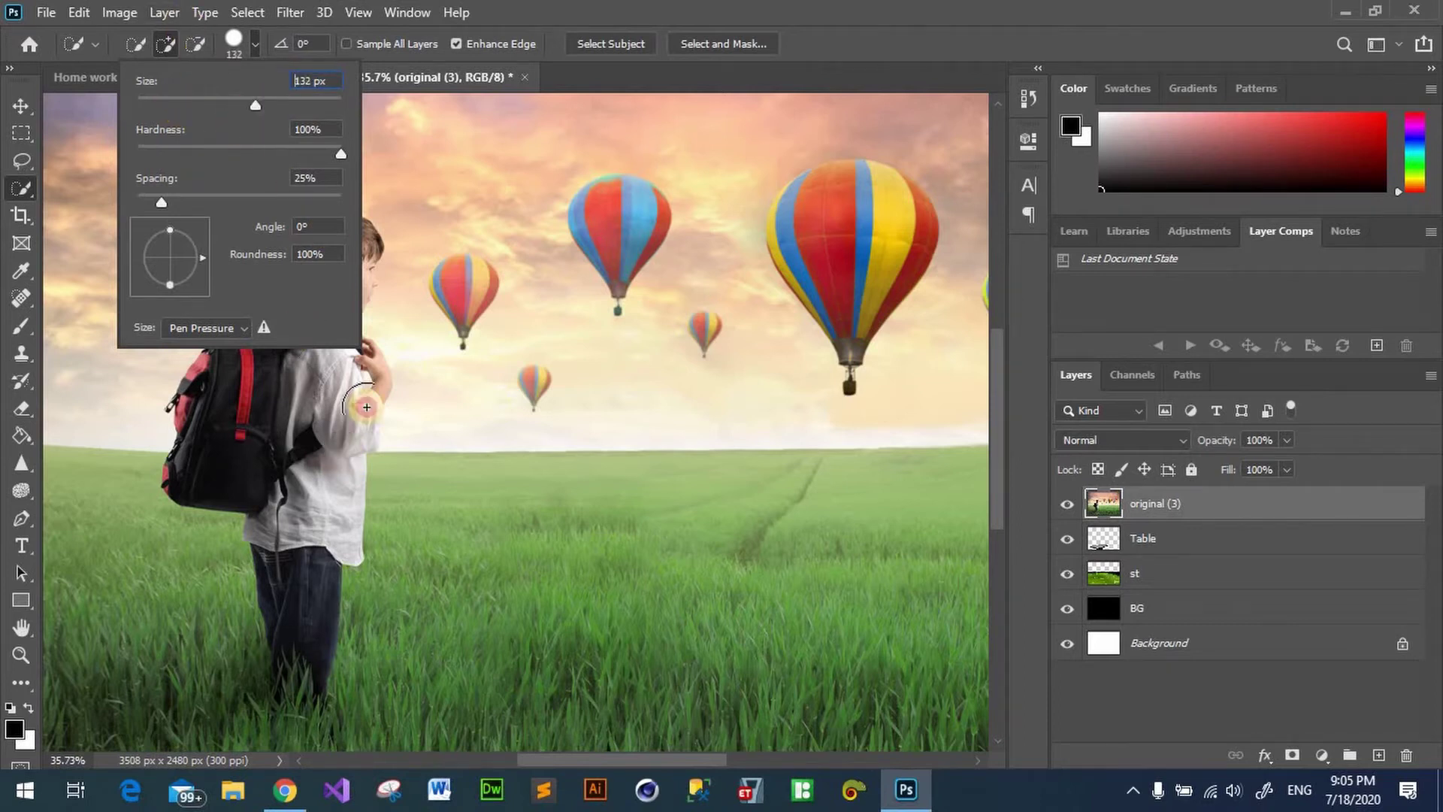
{"action": "left_click", "coordinate": [245, 46]}
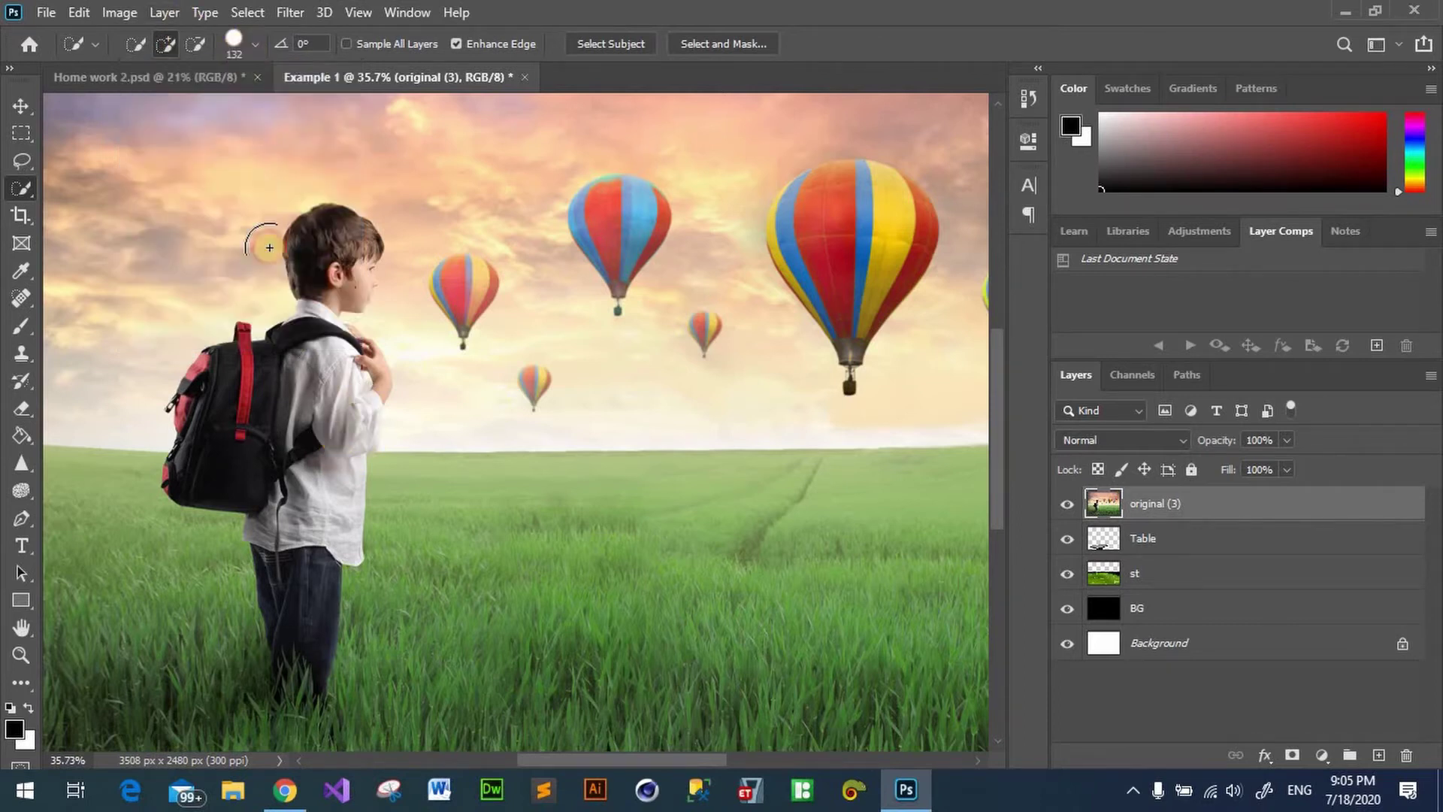
Step: Paint a selection over the boy, backpack and arm, using Alt to subtract
{"action": "mouse_move", "coordinate": [338, 241]}
{"action": "left_mouse_down"}
{"action": "mouse_move", "coordinate": [312, 364]}
{"action": "mouse_move", "coordinate": [258, 387]}
{"action": "mouse_move", "coordinate": [286, 348]}
{"action": "mouse_move", "coordinate": [286, 590]}
{"action": "mouse_move", "coordinate": [319, 581]}
{"action": "left_mouse_up"}
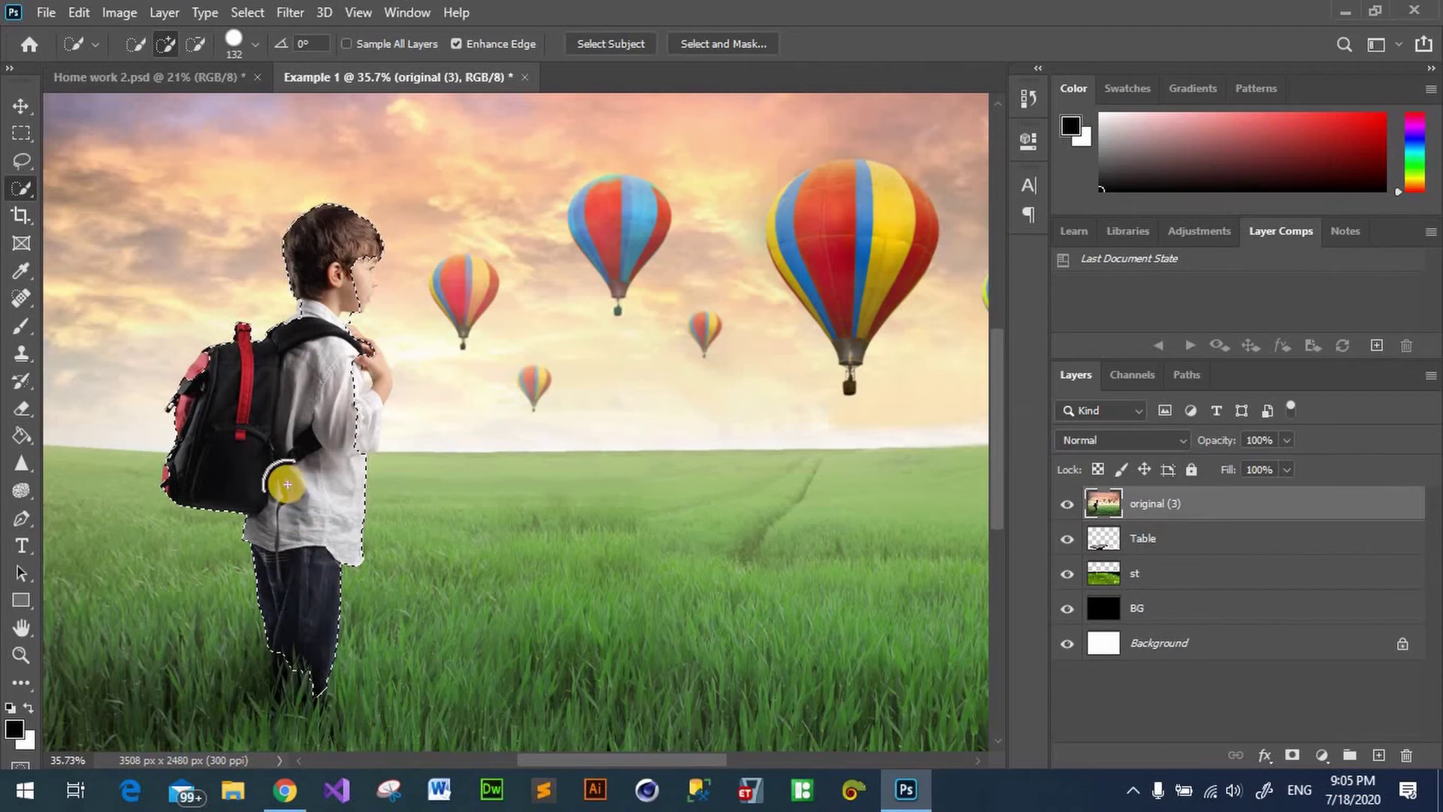
{"action": "scroll", "coordinate": [341, 256], "scroll_direction": "up", "scroll_amount": 1}
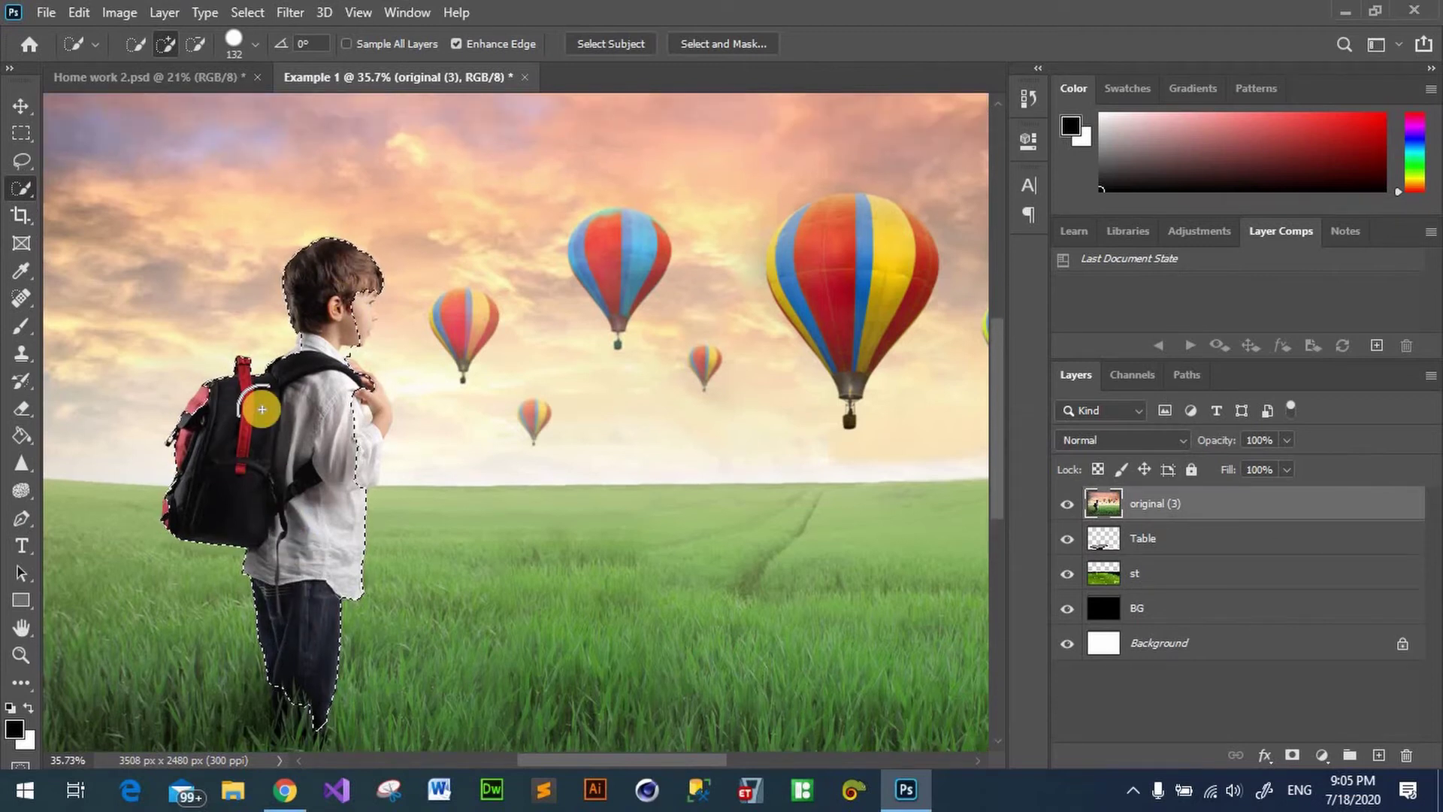
{"action": "key", "text": "alt"}
{"action": "scroll", "coordinate": [331, 342], "scroll_direction": "up", "scroll_amount": 5}
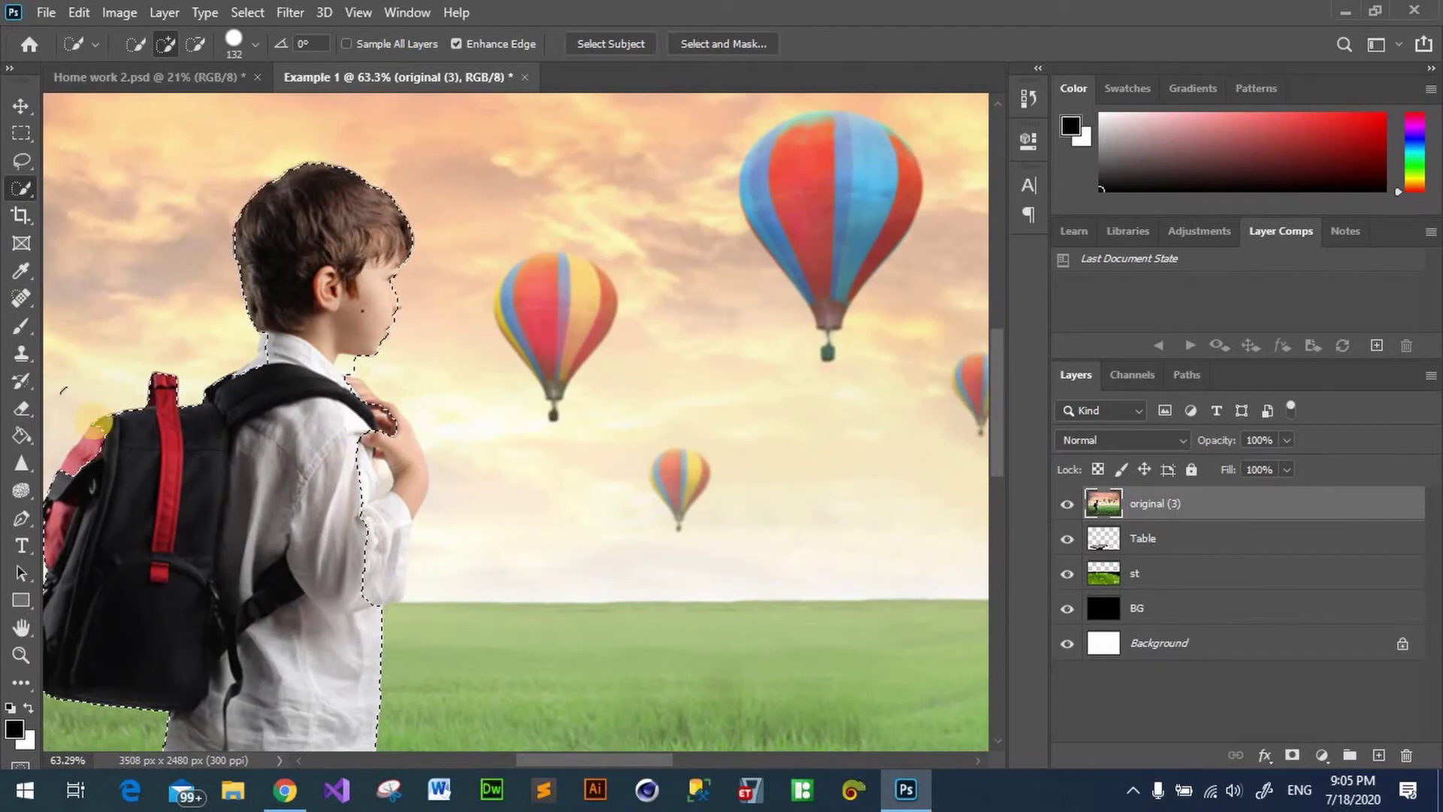
{"action": "left_click", "coordinate": [112, 479]}
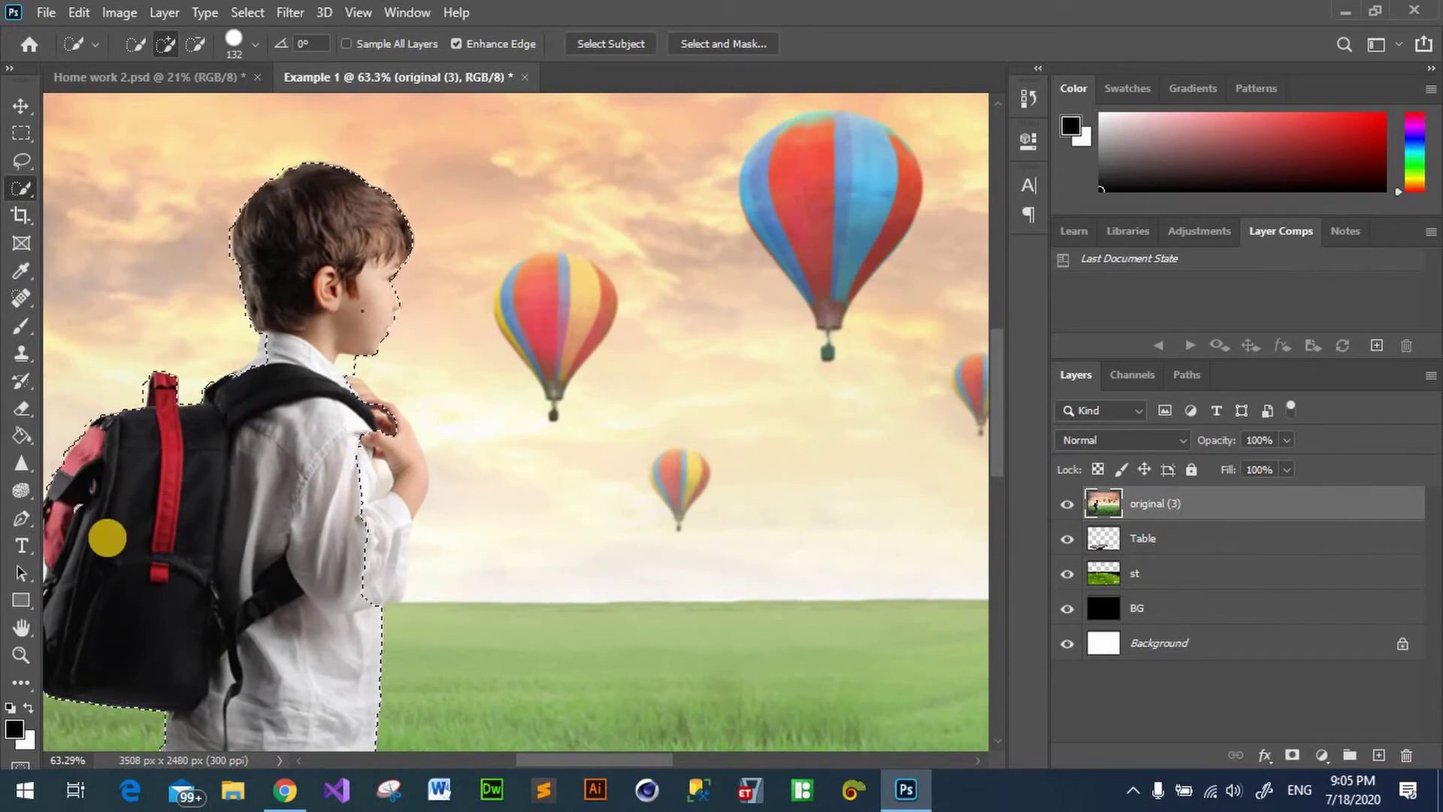
{"action": "scroll", "coordinate": [161, 538], "scroll_direction": "down", "scroll_amount": 1}
{"action": "scroll", "coordinate": [173, 526], "scroll_direction": "down", "scroll_amount": 1}
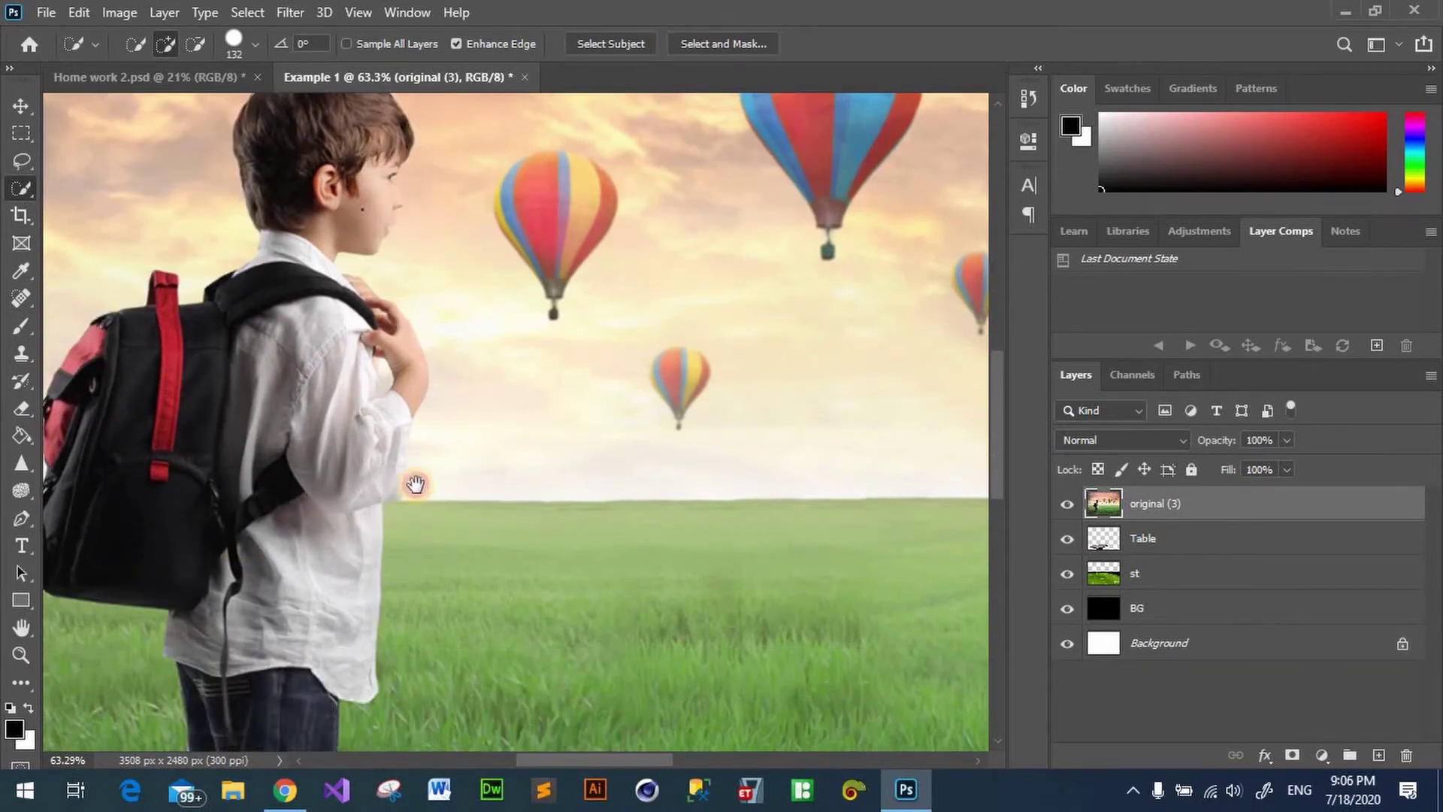
{"action": "scroll", "coordinate": [353, 451], "scroll_direction": "left", "scroll_amount": 3}
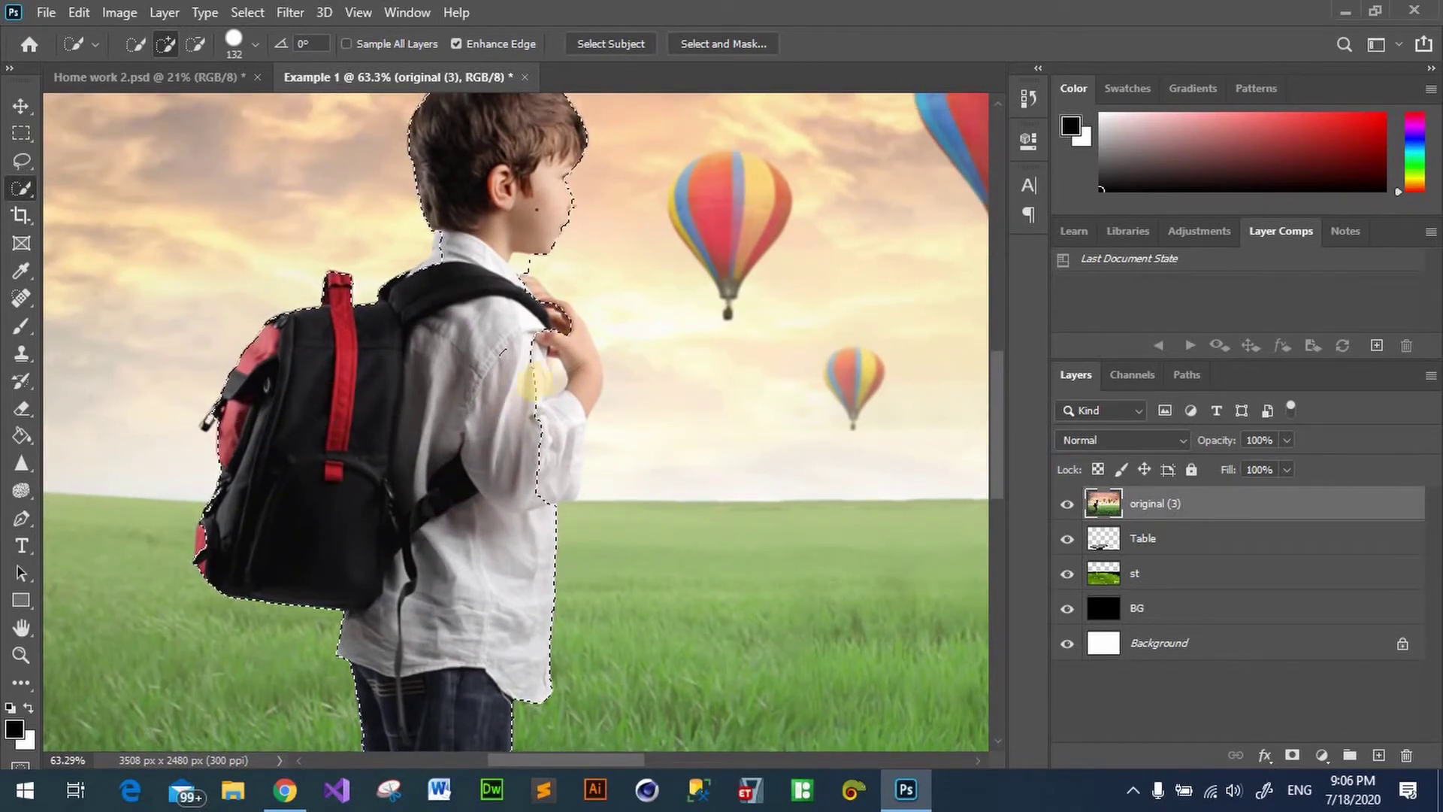
{"action": "mouse_move", "coordinate": [516, 380]}
{"action": "left_mouse_down"}
{"action": "mouse_move", "coordinate": [527, 367]}
{"action": "mouse_move", "coordinate": [493, 316]}
{"action": "left_mouse_up"}
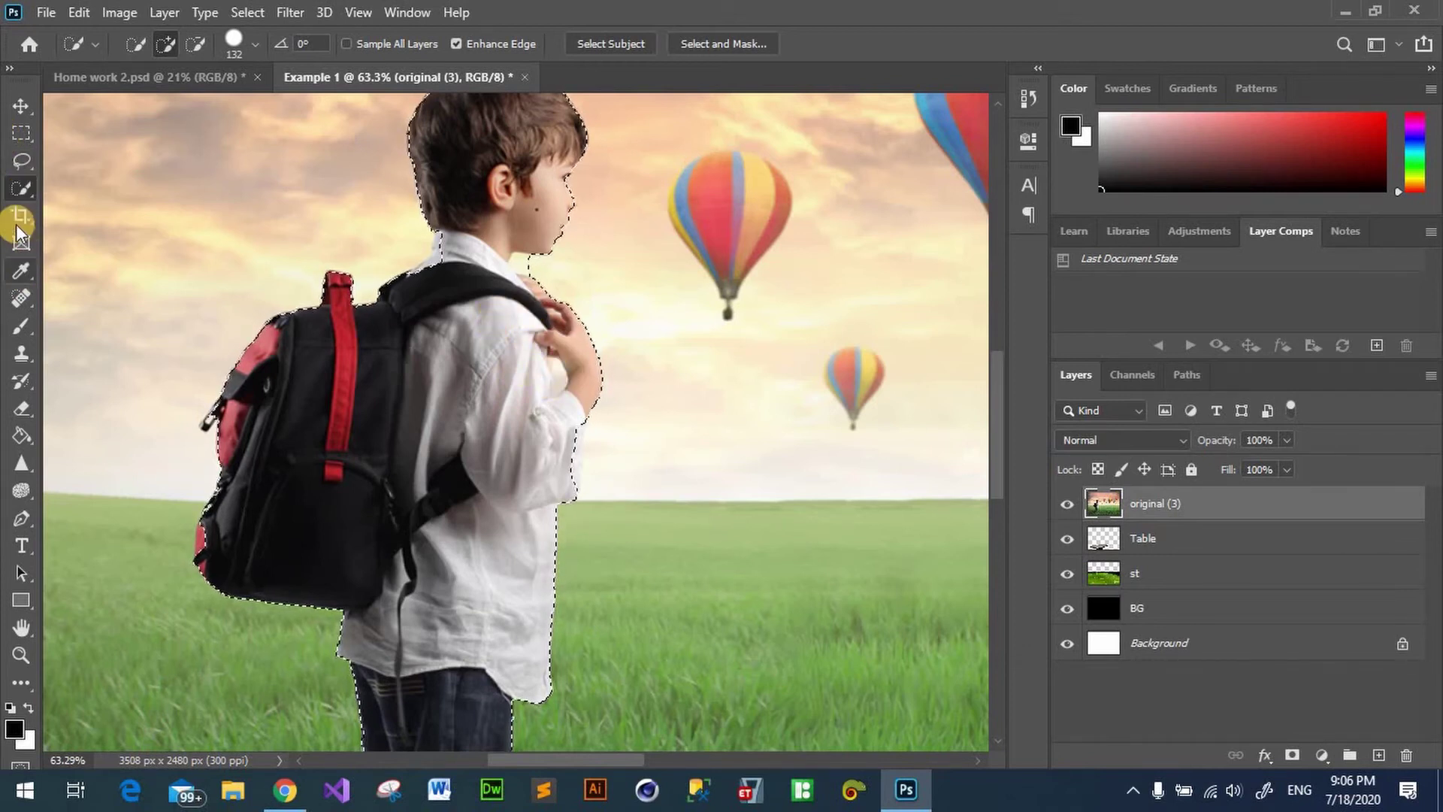
Step: With the plain Lasso, trace the selection around the boy's collar and neck
{"action": "left_click_drag", "start_coordinate": [26, 156], "coordinate": [116, 160]}
{"action": "left_click", "coordinate": [115, 160]}
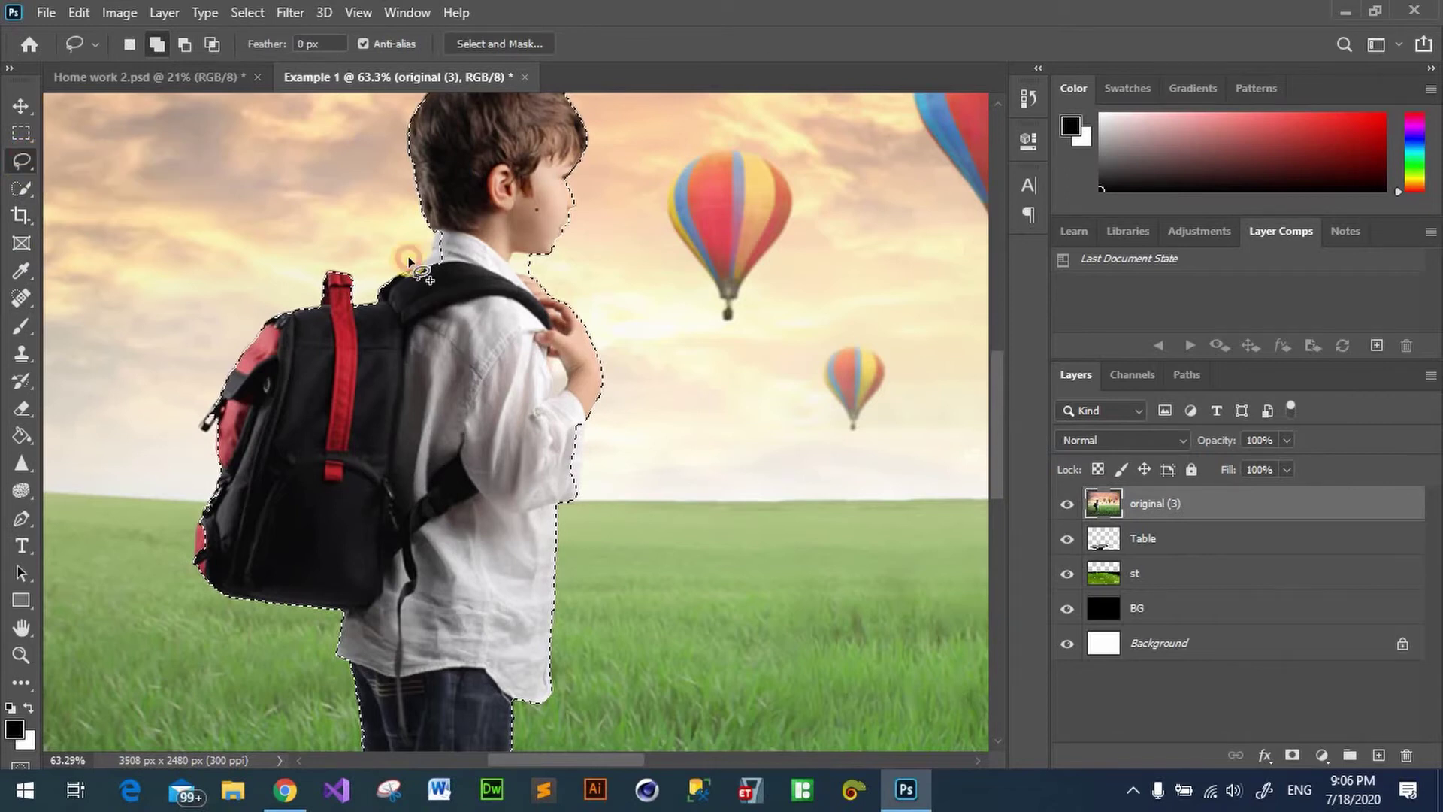
{"action": "scroll", "coordinate": [443, 273], "scroll_direction": "up", "scroll_amount": 3}
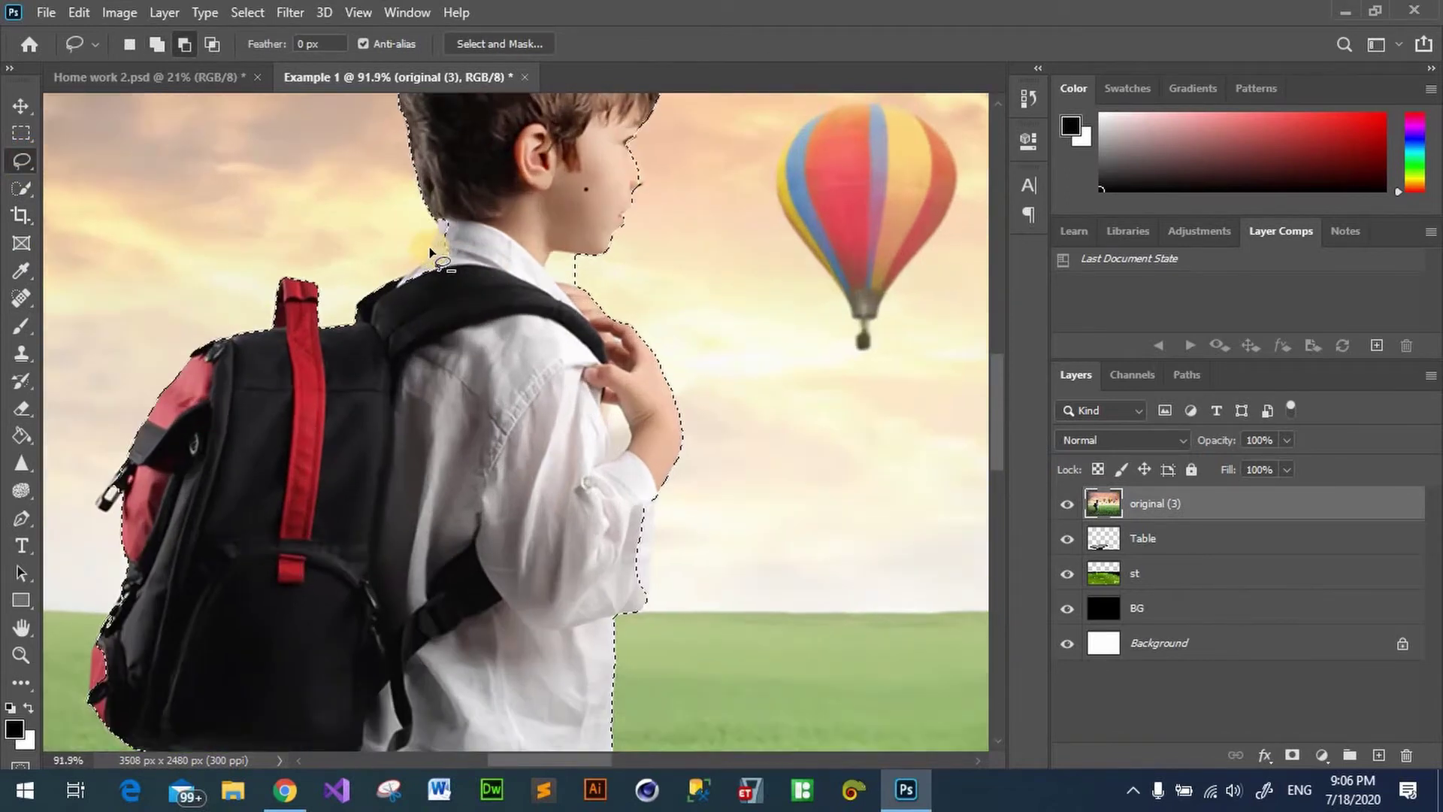
{"action": "scroll", "coordinate": [431, 241], "scroll_direction": "up", "scroll_amount": 3}
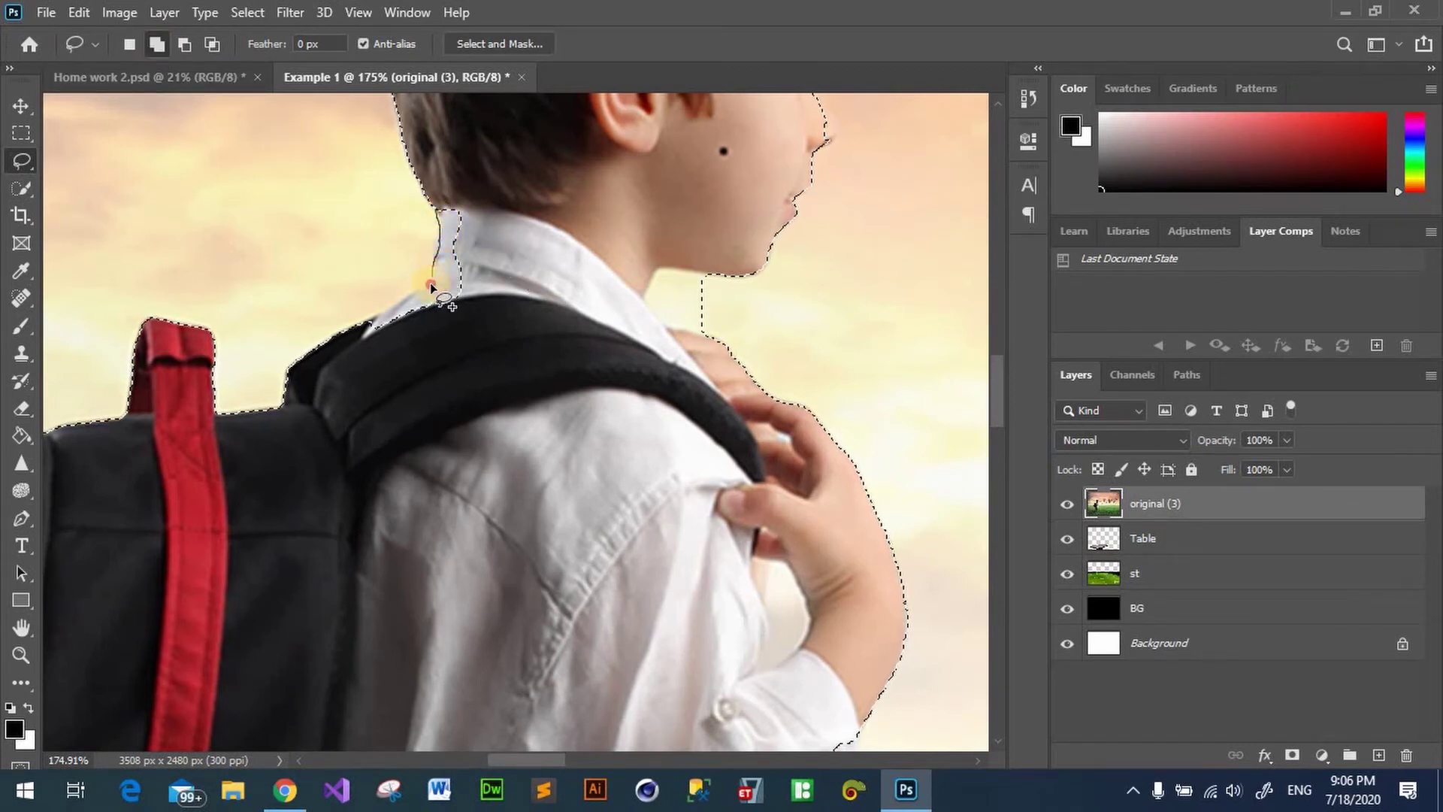
{"action": "mouse_move", "coordinate": [354, 337]}
{"action": "left_mouse_down"}
{"action": "mouse_move", "coordinate": [445, 203]}
{"action": "mouse_move", "coordinate": [439, 219]}
{"action": "left_mouse_up"}
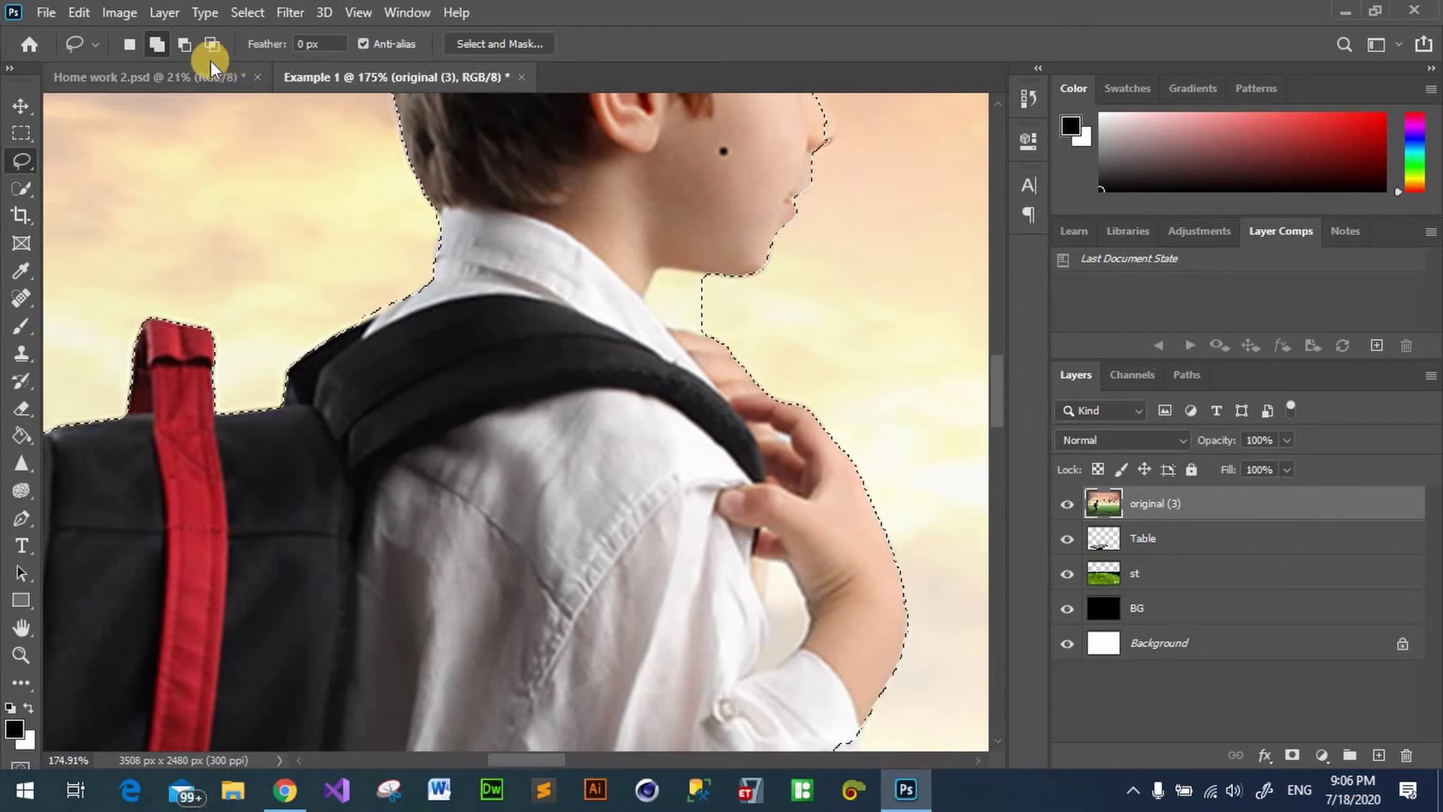
Step: Add the nose tip and nearby face edge to the lasso selection
{"action": "left_click", "coordinate": [188, 47]}
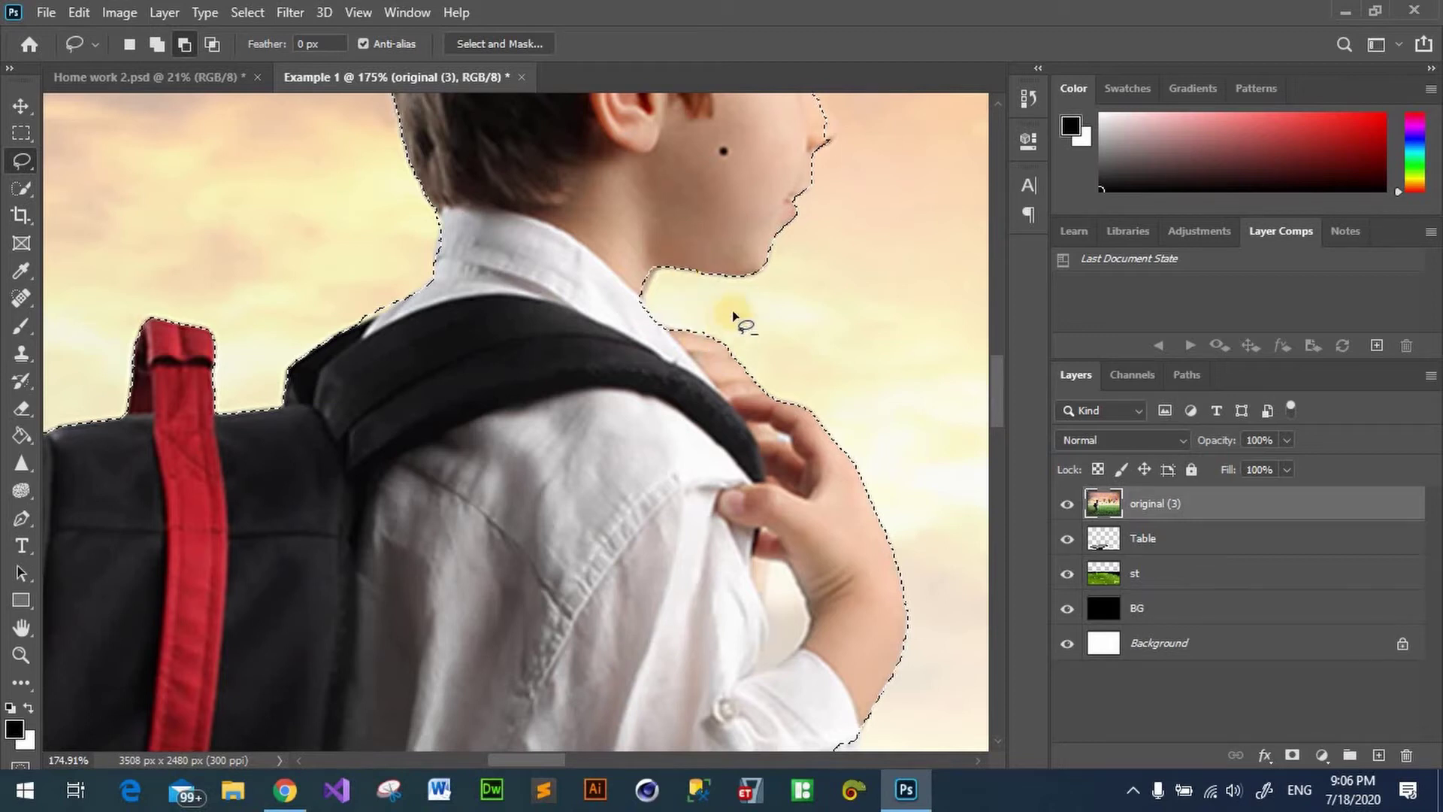
{"action": "scroll", "coordinate": [857, 293], "scroll_direction": "up", "scroll_amount": 2}
{"action": "scroll", "coordinate": [857, 301], "scroll_direction": "up", "scroll_amount": 2}
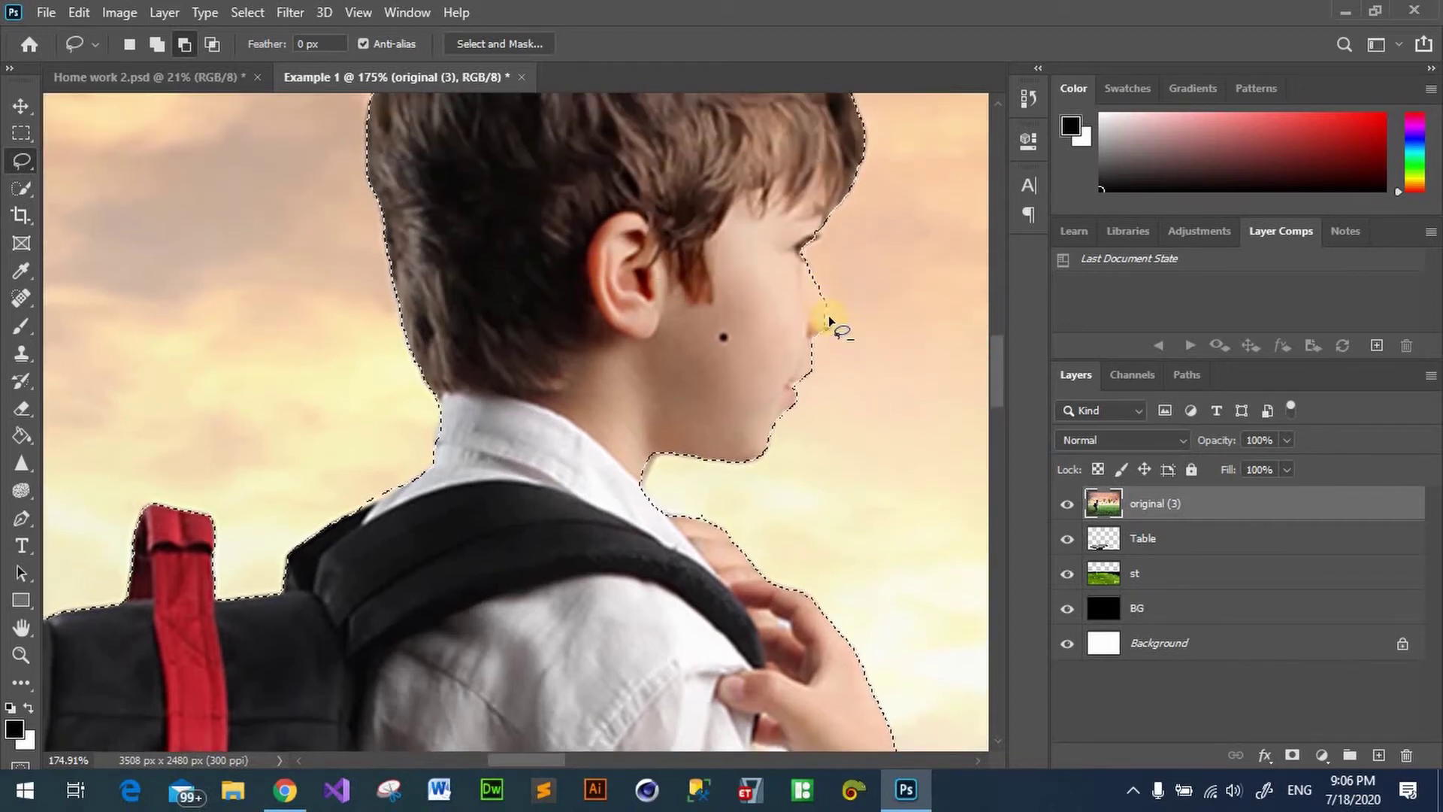
{"action": "scroll", "coordinate": [828, 314], "scroll_direction": "up", "scroll_amount": 2}
{"action": "scroll", "coordinate": [834, 324], "scroll_direction": "up", "scroll_amount": 2}
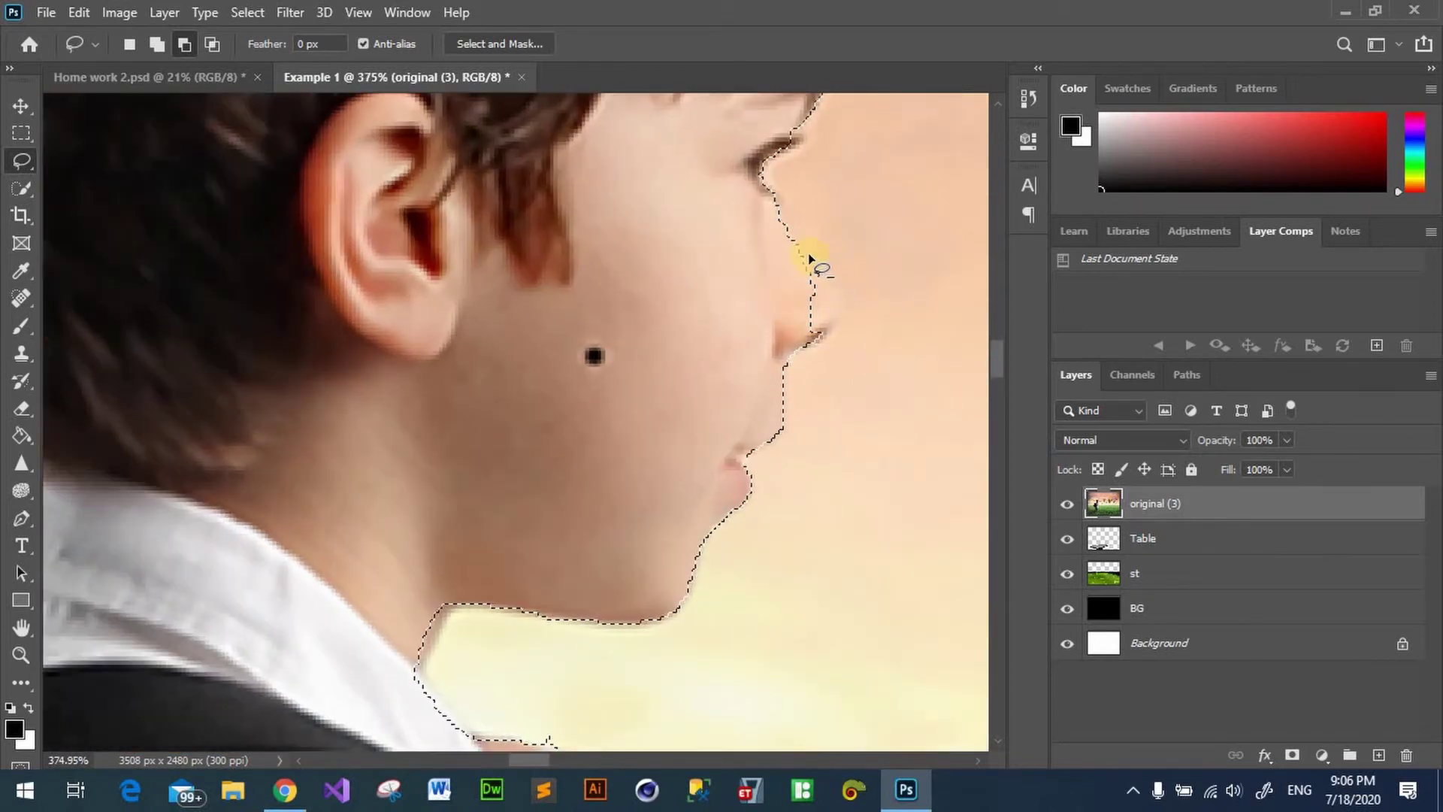
{"action": "left_click", "coordinate": [156, 45]}
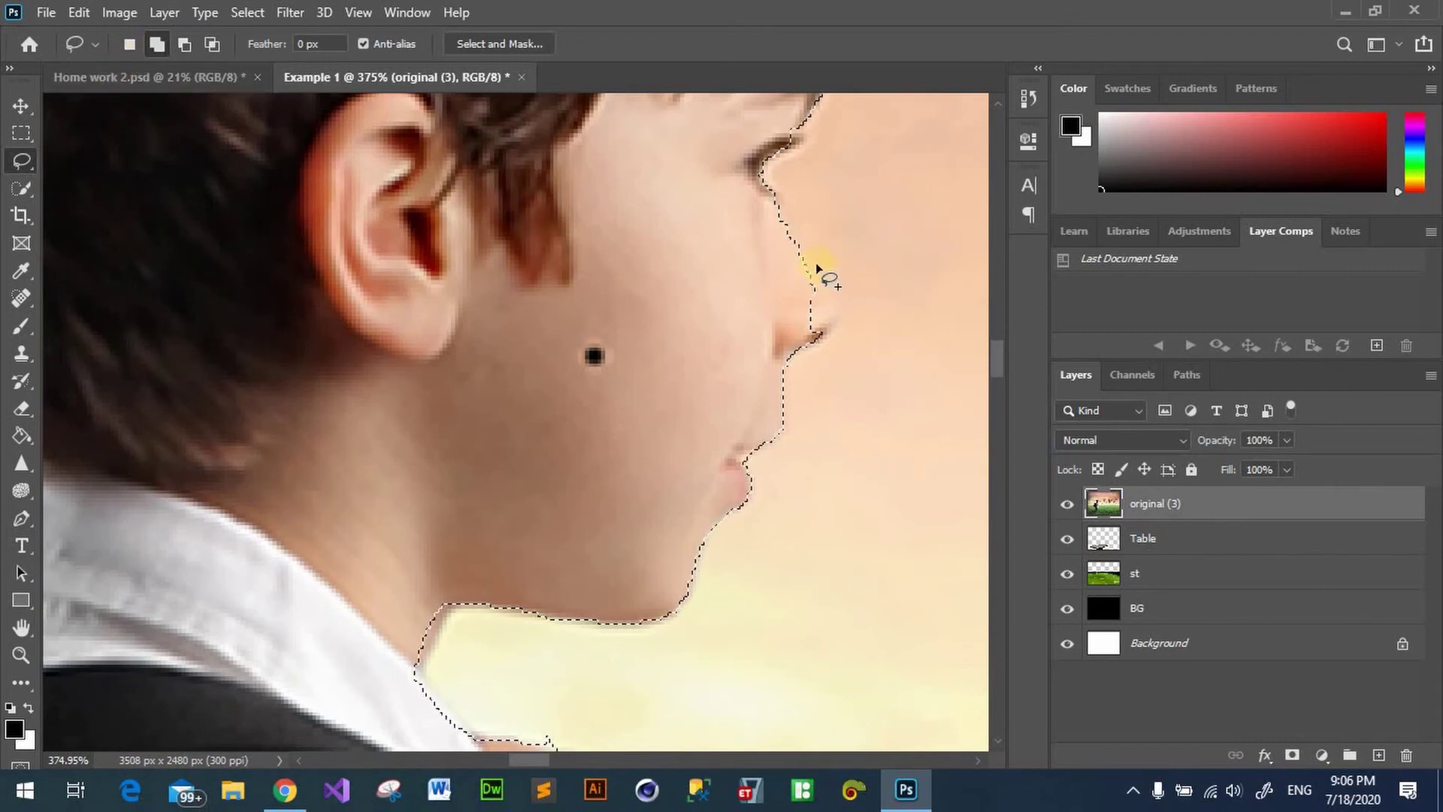
{"action": "left_click_drag", "start_coordinate": [801, 251], "coordinate": [801, 251]}
{"action": "left_click", "coordinate": [784, 296]}
{"action": "left_click_drag", "start_coordinate": [796, 256], "coordinate": [800, 250]}
{"action": "left_click_drag", "start_coordinate": [843, 306], "coordinate": [832, 342]}
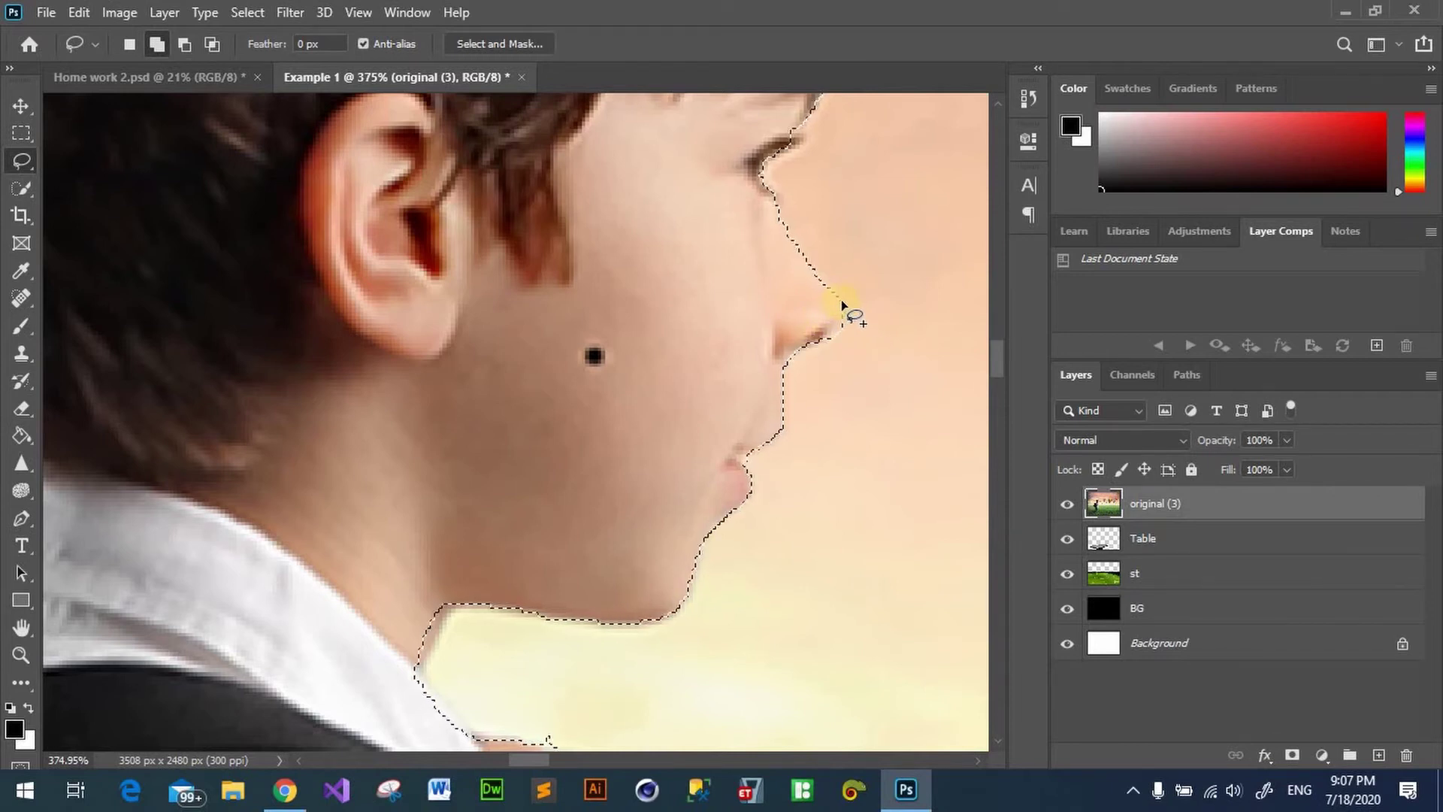
Step: Redraw the selection along the face profile and trim background near the nose tip
{"action": "left_click", "coordinate": [129, 44]}
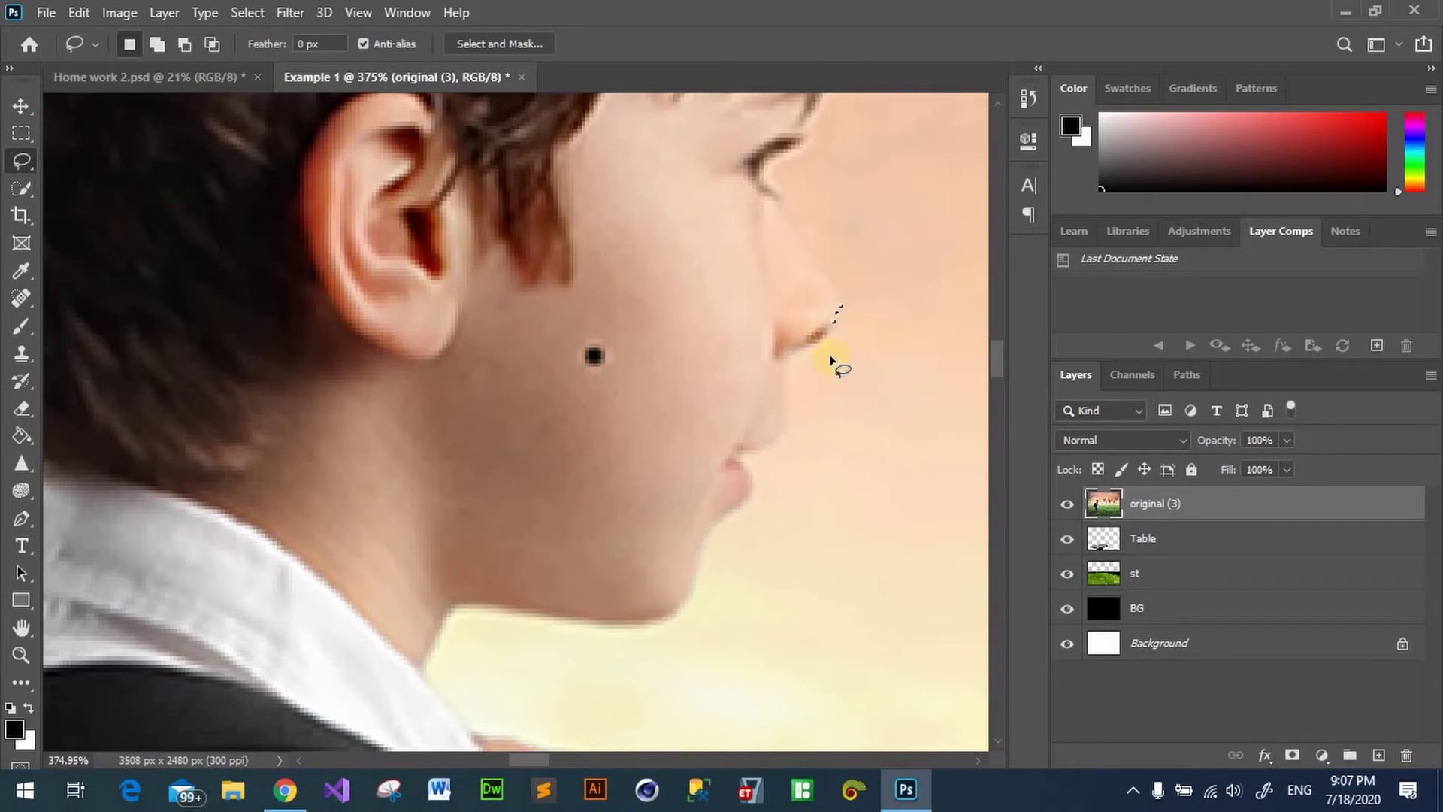
{"action": "left_click_drag", "start_coordinate": [831, 361], "coordinate": [845, 300]}
{"action": "left_click", "coordinate": [157, 43]}
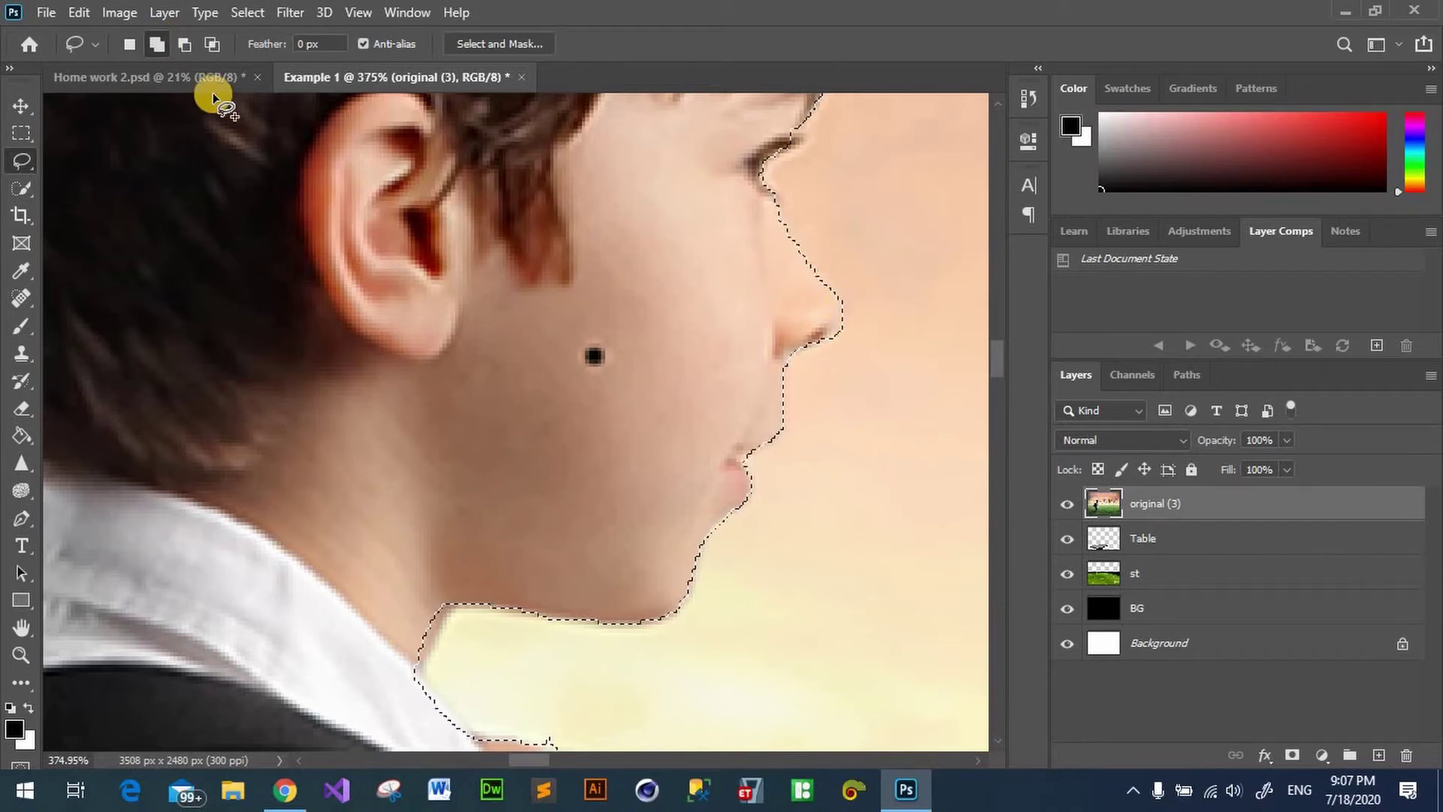
{"action": "left_click", "coordinate": [186, 47]}
{"action": "left_click_drag", "start_coordinate": [844, 304], "coordinate": [838, 301]}
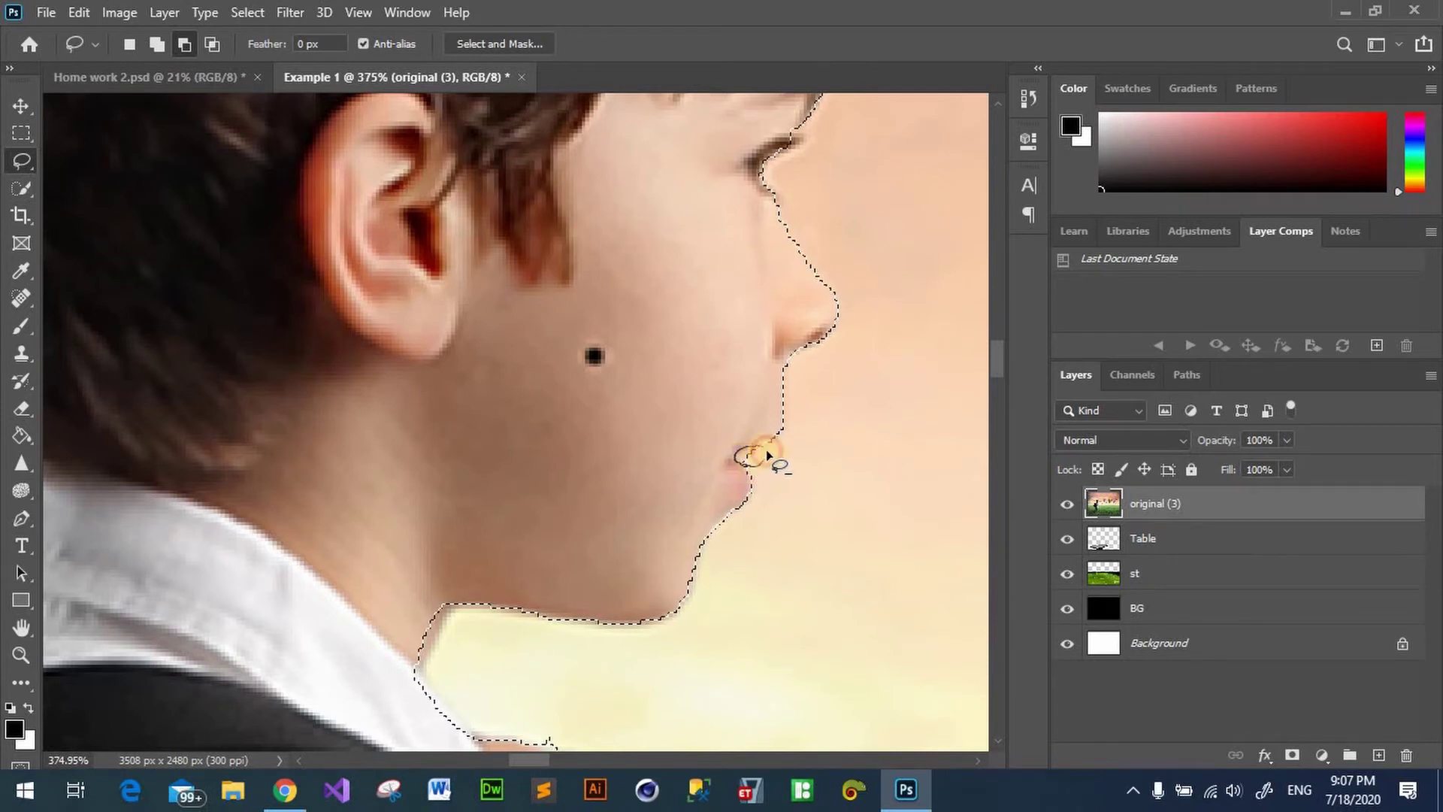
{"action": "scroll", "coordinate": [823, 312], "scroll_direction": "up", "scroll_amount": 1}
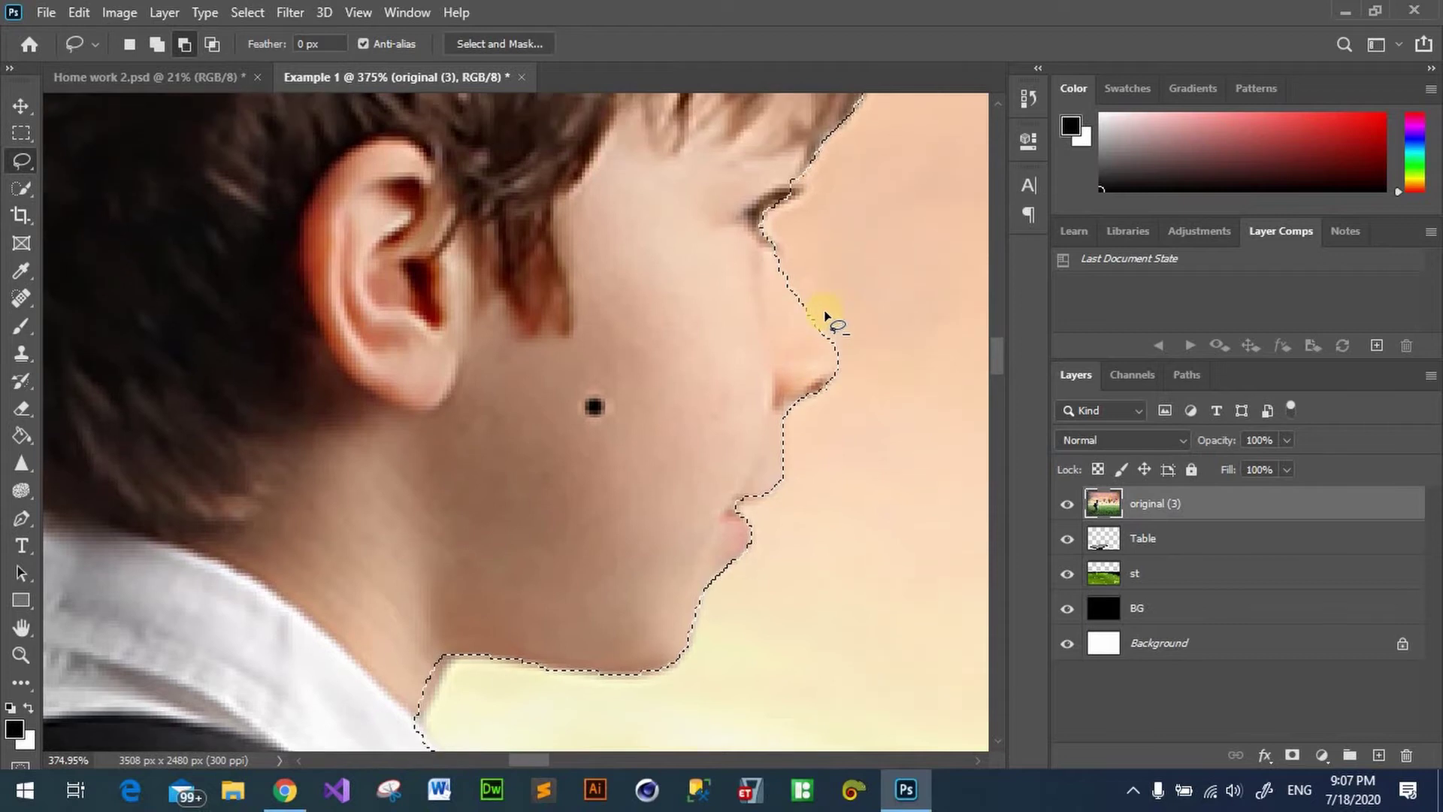
{"action": "scroll", "coordinate": [830, 314], "scroll_direction": "up", "scroll_amount": 3}
{"action": "scroll", "coordinate": [751, 272], "scroll_direction": "down", "scroll_amount": 2}
{"action": "scroll", "coordinate": [679, 111], "scroll_direction": "down", "scroll_amount": 2}
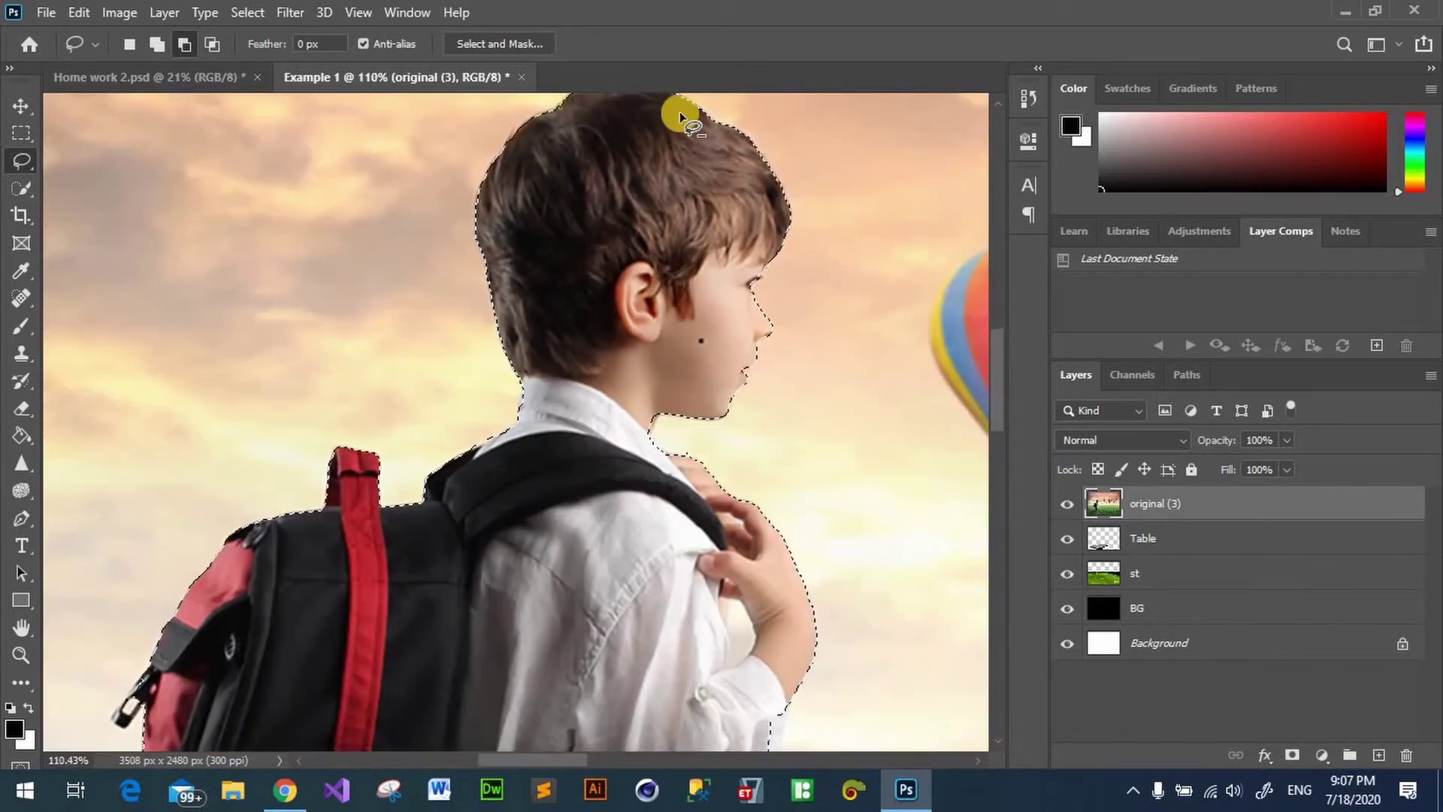
{"action": "scroll", "coordinate": [643, 98], "scroll_direction": "down", "scroll_amount": 1}
{"action": "scroll", "coordinate": [676, 120], "scroll_direction": "up", "scroll_amount": 1}
{"action": "scroll", "coordinate": [611, 207], "scroll_direction": "up", "scroll_amount": 1}
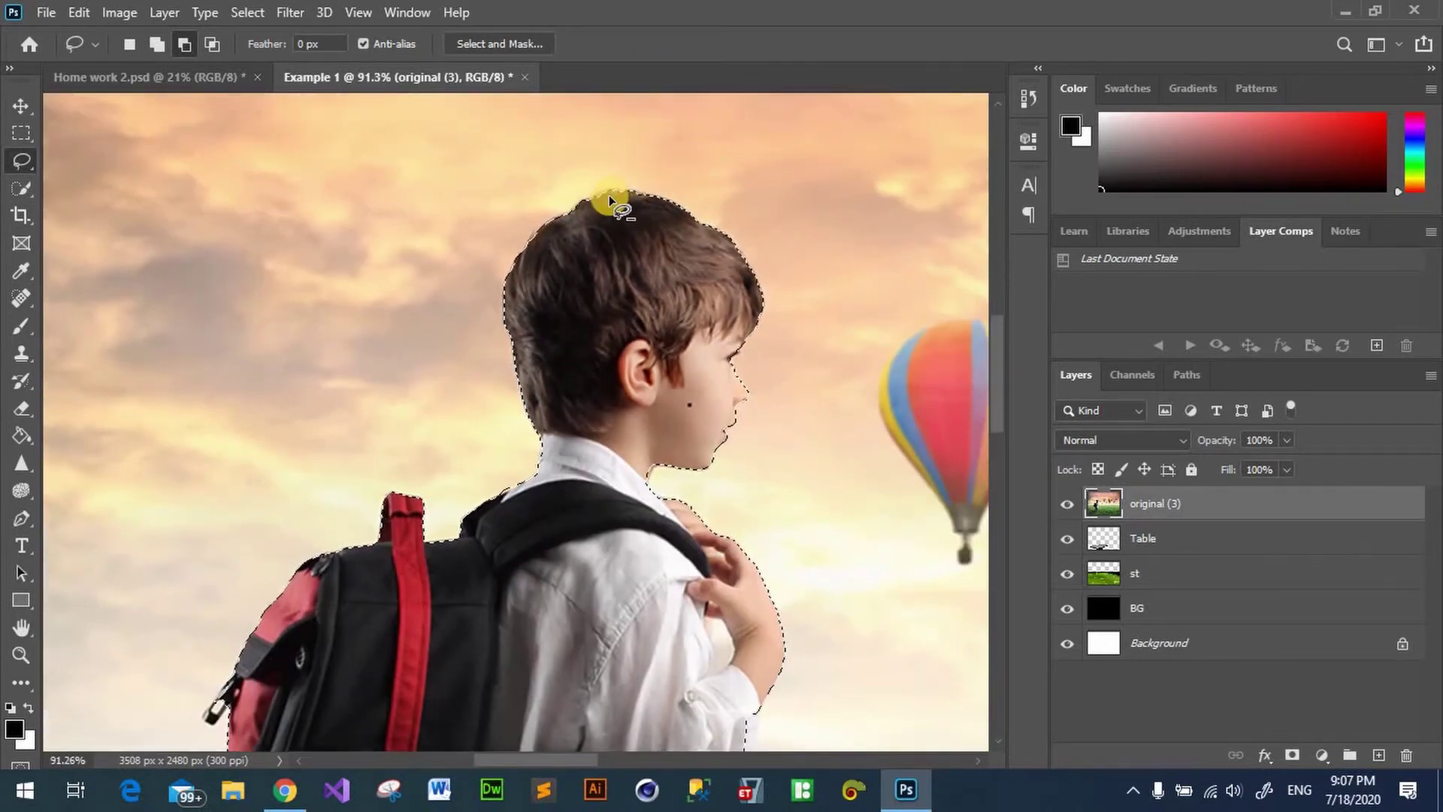
{"action": "scroll", "coordinate": [610, 225], "scroll_direction": "down", "scroll_amount": 2}
{"action": "scroll", "coordinate": [608, 331], "scroll_direction": "down", "scroll_amount": 1}
{"action": "scroll", "coordinate": [604, 349], "scroll_direction": "down", "scroll_amount": 1}
{"action": "scroll", "coordinate": [724, 324], "scroll_direction": "down", "scroll_amount": 1}
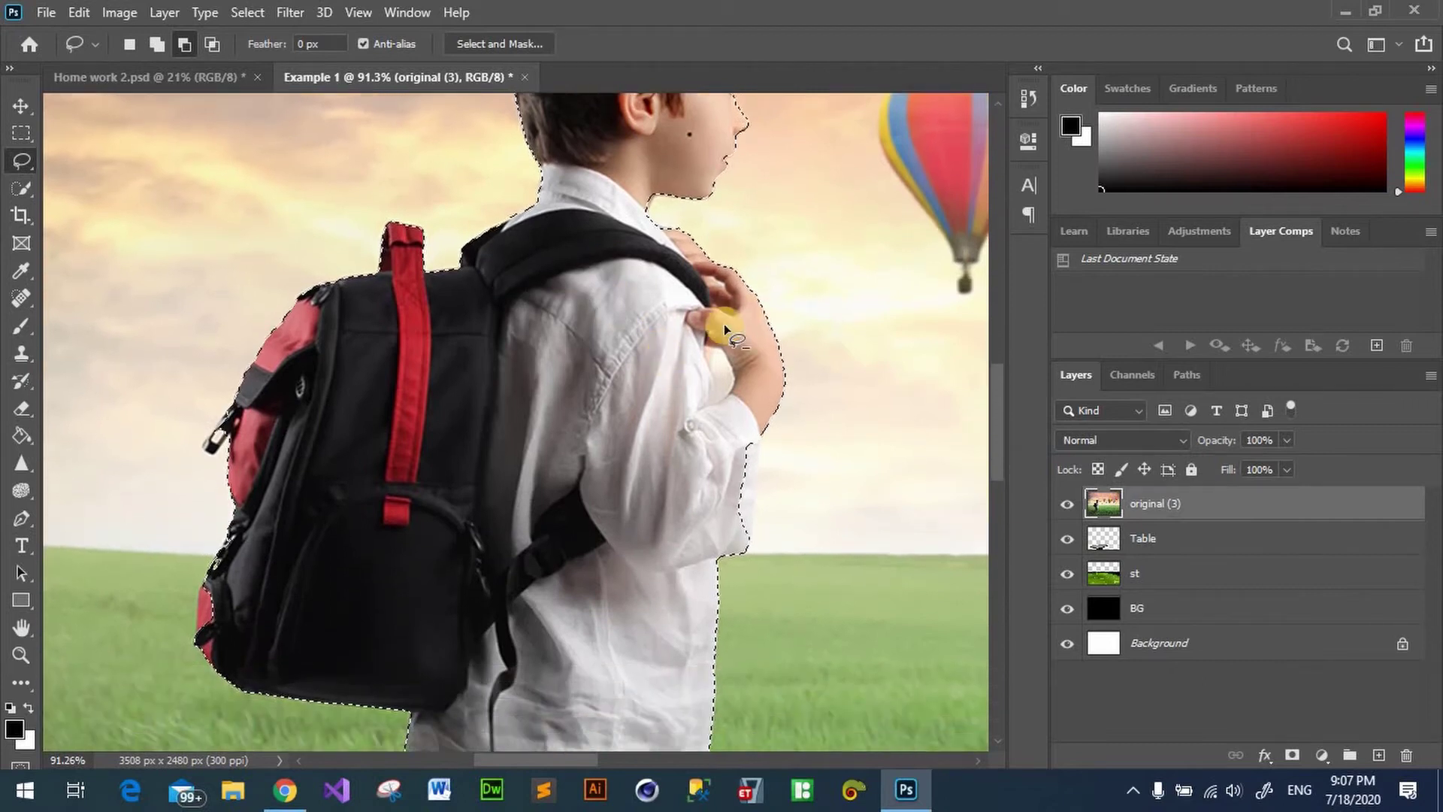
{"action": "scroll", "coordinate": [602, 387], "scroll_direction": "down", "scroll_amount": 2}
{"action": "scroll", "coordinate": [338, 376], "scroll_direction": "down", "scroll_amount": 1}
{"action": "scroll", "coordinate": [241, 338], "scroll_direction": "up", "scroll_amount": 2}
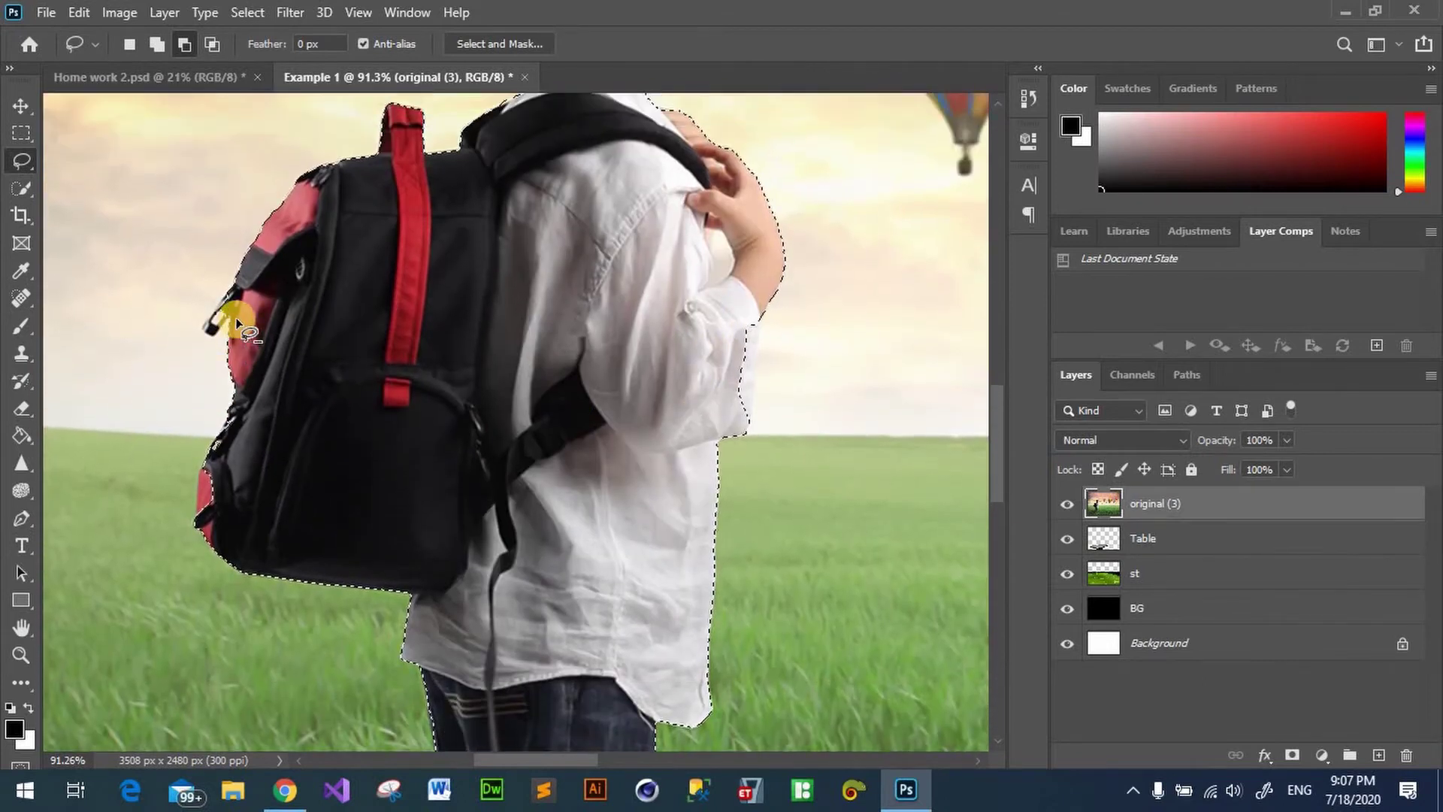
{"action": "scroll", "coordinate": [233, 337], "scroll_direction": "up", "scroll_amount": 2}
{"action": "scroll", "coordinate": [266, 284], "scroll_direction": "up", "scroll_amount": 4}
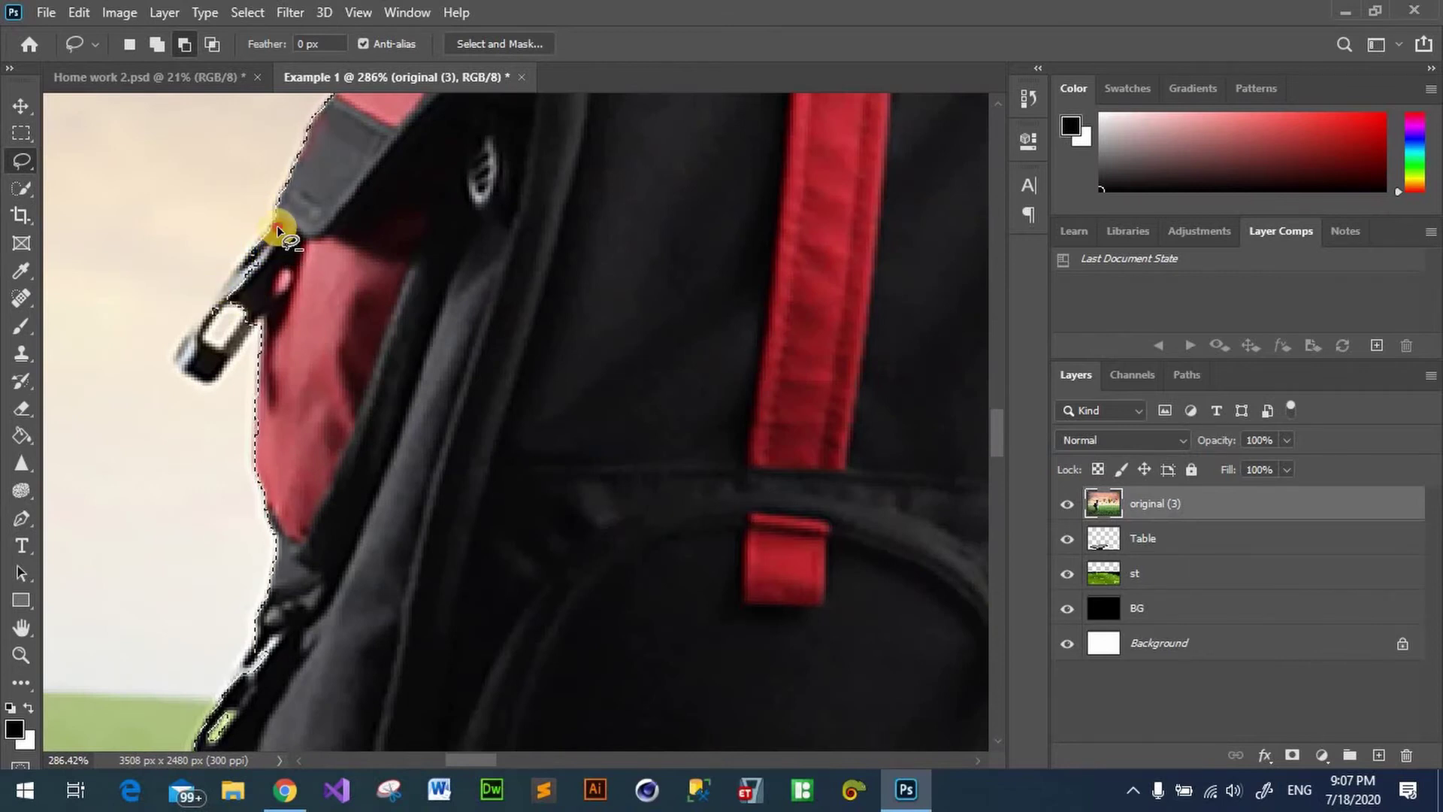
Step: Trim the selection at the zipper pull, then add the pull back by tracing it in Add mode
{"action": "left_click_drag", "start_coordinate": [276, 226], "coordinate": [220, 289]}
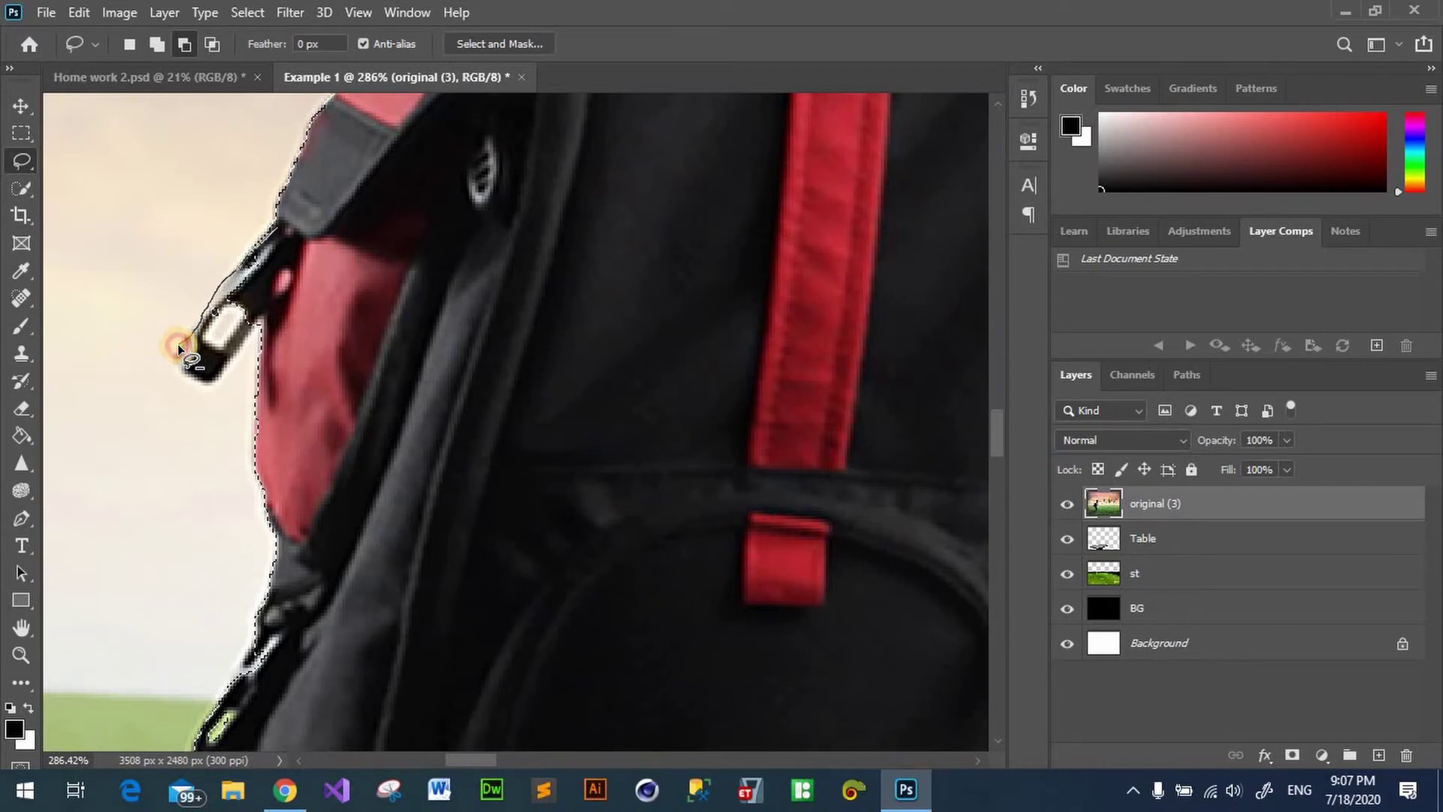
{"action": "left_click_drag", "start_coordinate": [177, 345], "coordinate": [178, 344]}
{"action": "left_click", "coordinate": [156, 44]}
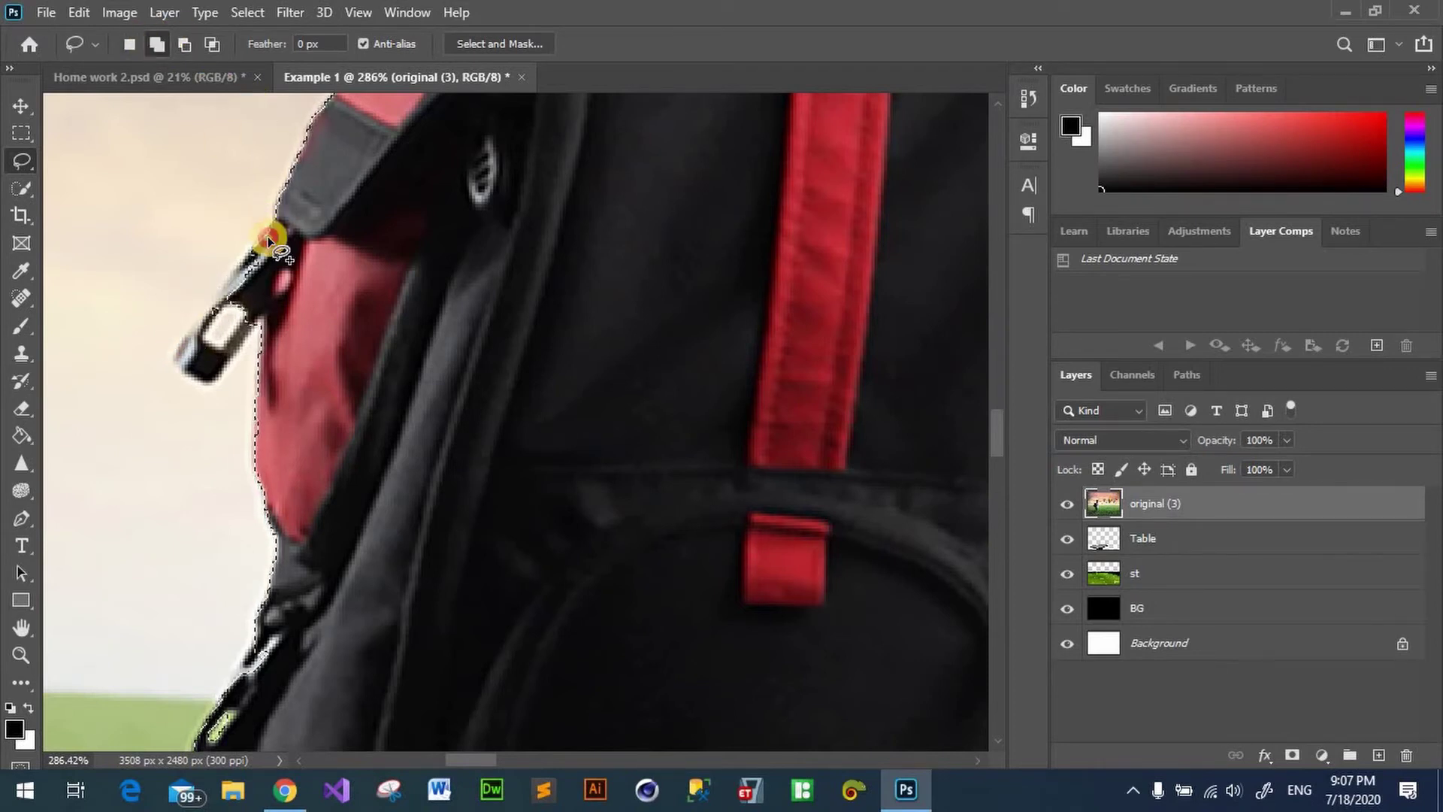
{"action": "left_click_drag", "start_coordinate": [269, 227], "coordinate": [181, 338]}
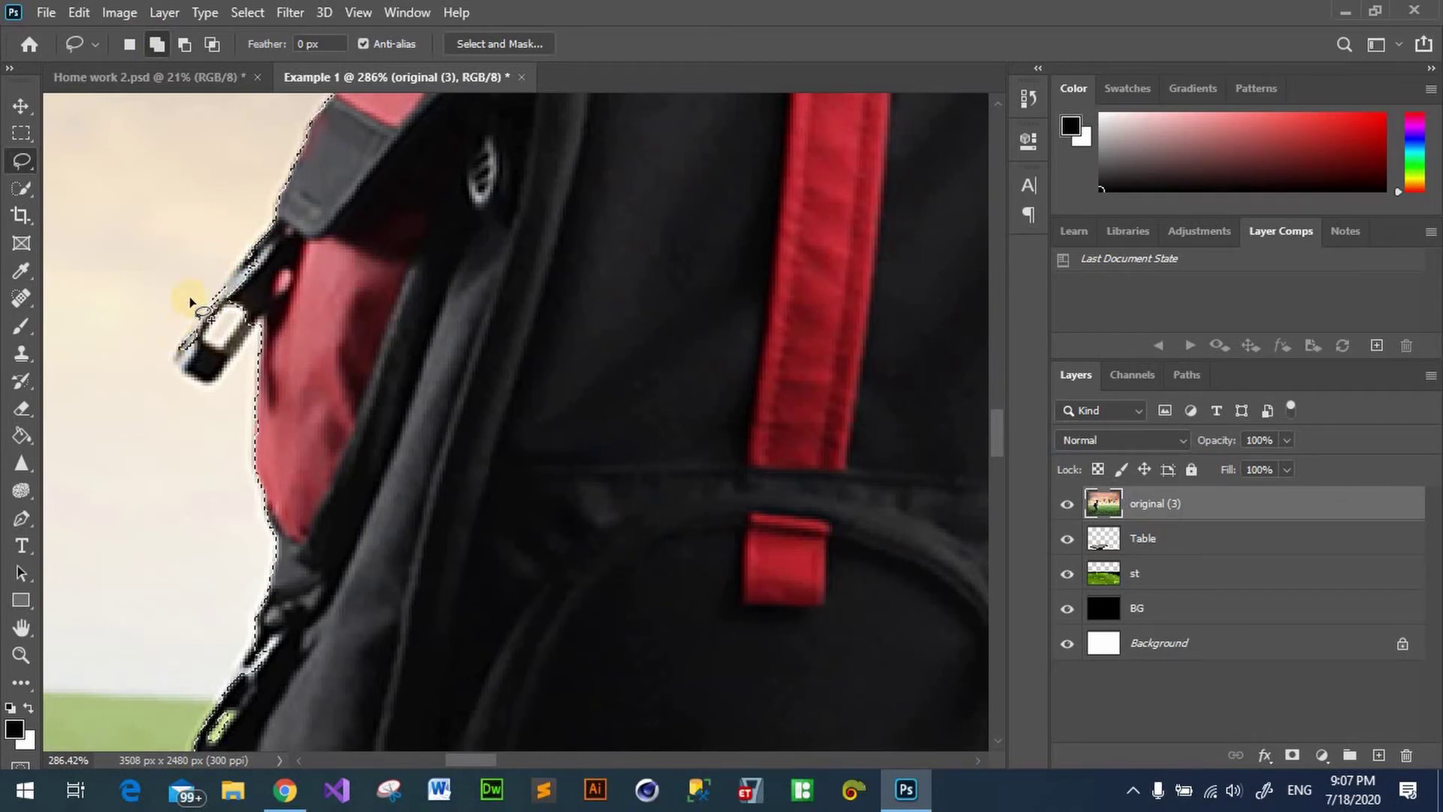
{"action": "left_click_drag", "start_coordinate": [255, 242], "coordinate": [211, 299]}
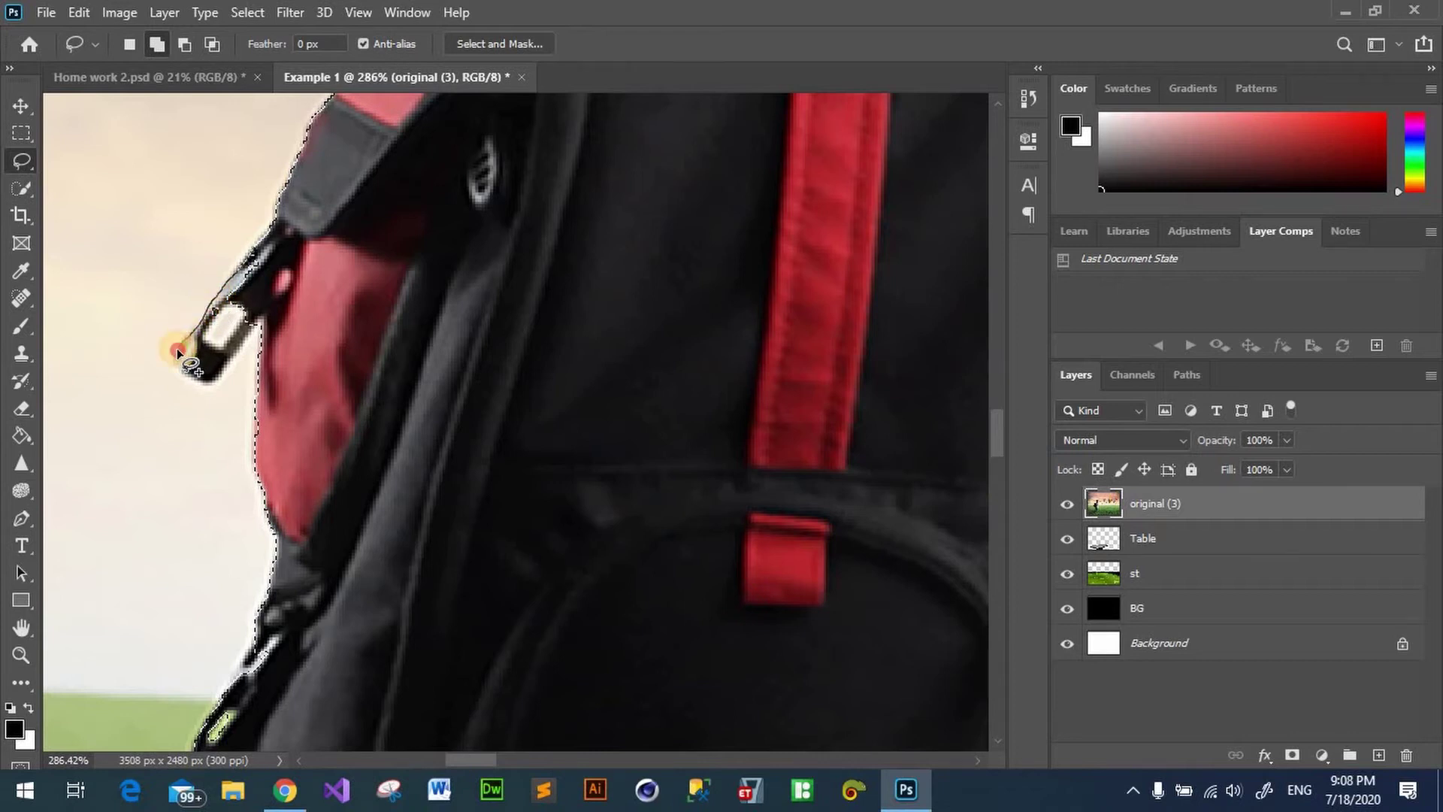
{"action": "mouse_move", "coordinate": [178, 348]}
{"action": "left_mouse_down"}
{"action": "mouse_move", "coordinate": [183, 370]}
{"action": "mouse_move", "coordinate": [234, 338]}
{"action": "left_mouse_up"}
{"action": "mouse_move", "coordinate": [265, 308]}
{"action": "left_mouse_down"}
{"action": "mouse_move", "coordinate": [233, 348]}
{"action": "mouse_move", "coordinate": [194, 293]}
{"action": "mouse_move", "coordinate": [241, 273]}
{"action": "mouse_move", "coordinate": [218, 290]}
{"action": "mouse_move", "coordinate": [271, 313]}
{"action": "mouse_move", "coordinate": [201, 75]}
{"action": "left_mouse_up"}
{"action": "scroll", "coordinate": [232, 348], "scroll_direction": "up", "scroll_amount": 2}
{"action": "scroll", "coordinate": [232, 348], "scroll_direction": "up", "scroll_amount": 1}
Step: Cut the zipper pull's open hole out of the selection using Subtract mode
{"action": "left_click", "coordinate": [184, 44]}
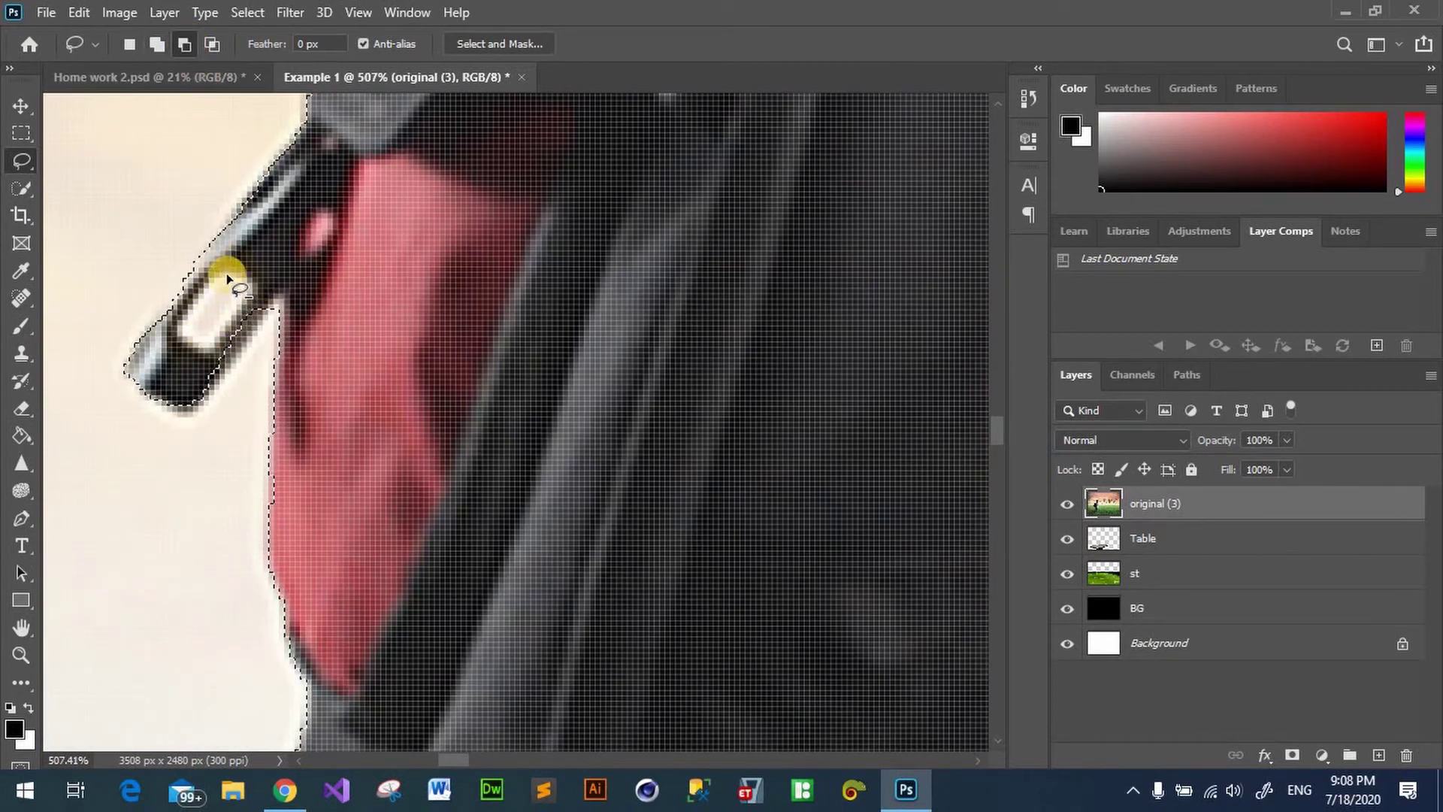
{"action": "mouse_move", "coordinate": [205, 288]}
{"action": "left_mouse_down"}
{"action": "mouse_move", "coordinate": [189, 313]}
{"action": "mouse_move", "coordinate": [211, 355]}
{"action": "mouse_move", "coordinate": [236, 318]}
{"action": "mouse_move", "coordinate": [225, 278]}
{"action": "left_mouse_up"}
{"action": "scroll", "coordinate": [332, 353], "scroll_direction": "down", "scroll_amount": 1}
{"action": "scroll", "coordinate": [335, 370], "scroll_direction": "down", "scroll_amount": 1}
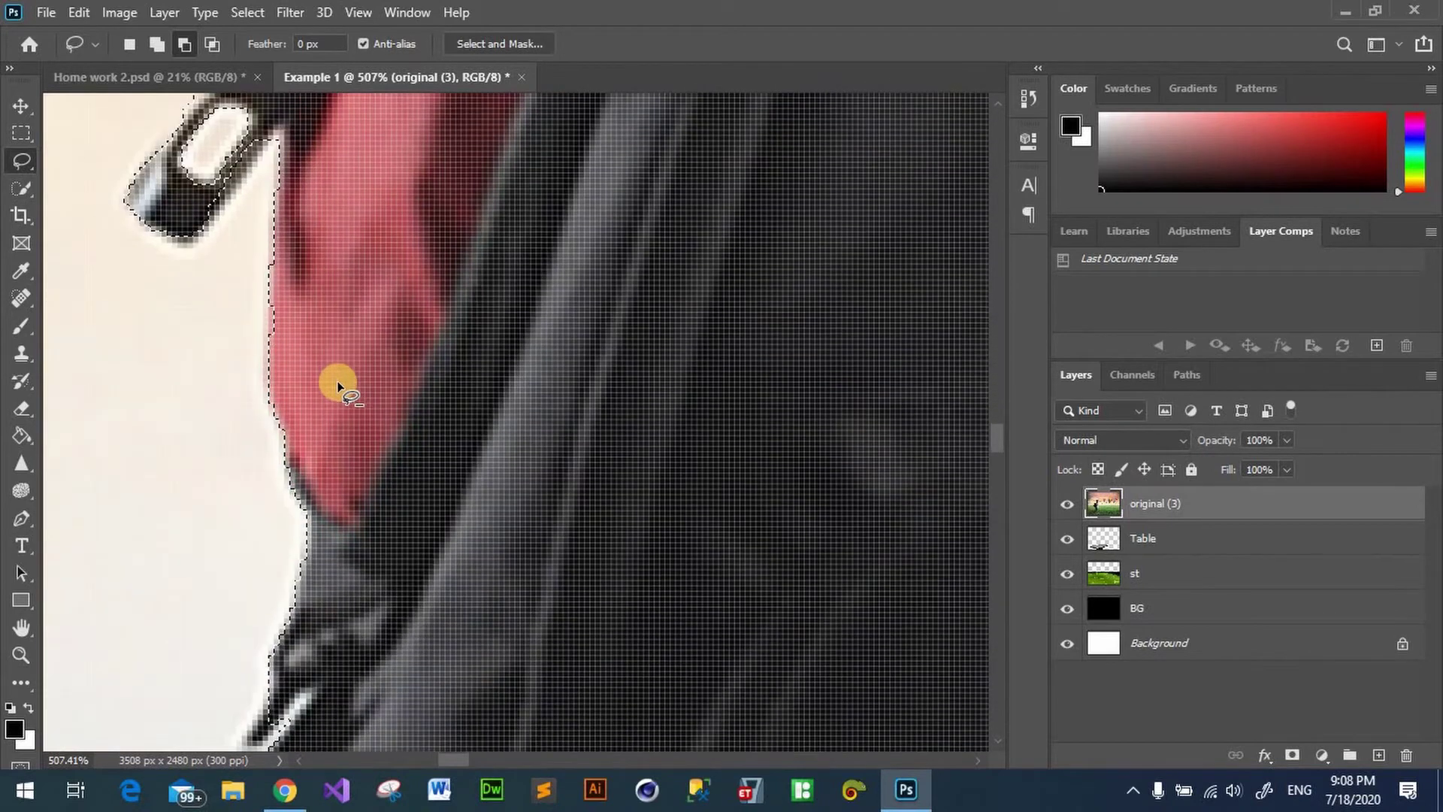
{"action": "scroll", "coordinate": [337, 381], "scroll_direction": "down", "scroll_amount": 4}
{"action": "scroll", "coordinate": [365, 458], "scroll_direction": "down", "scroll_amount": 3}
Step: Add the red strip along the backpack's lower-left edge to the selection
{"action": "scroll", "coordinate": [341, 594], "scroll_direction": "down", "scroll_amount": 2}
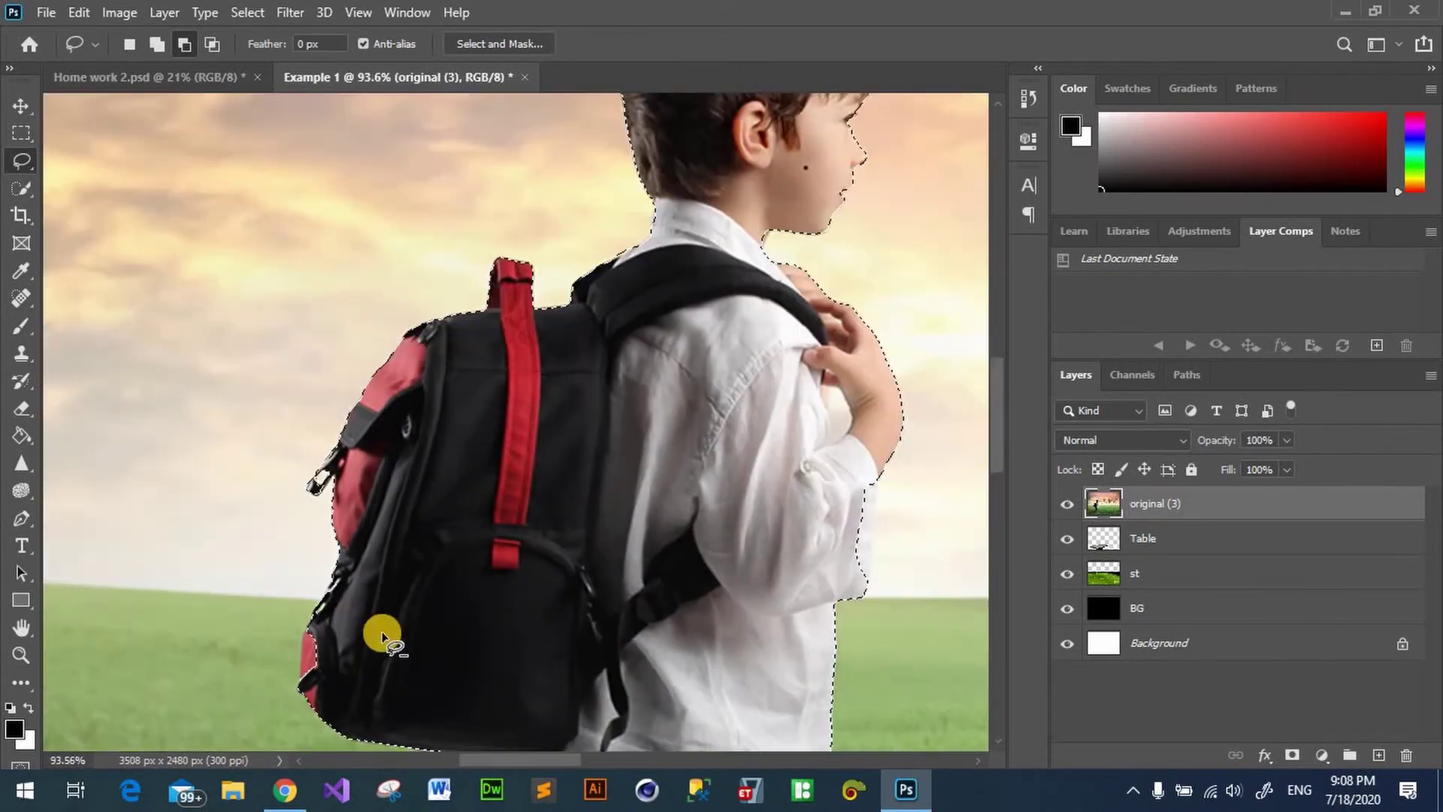
{"action": "scroll", "coordinate": [361, 669], "scroll_direction": "down", "scroll_amount": 1}
{"action": "scroll", "coordinate": [339, 665], "scroll_direction": "up", "scroll_amount": 3}
{"action": "scroll", "coordinate": [320, 579], "scroll_direction": "up", "scroll_amount": 2}
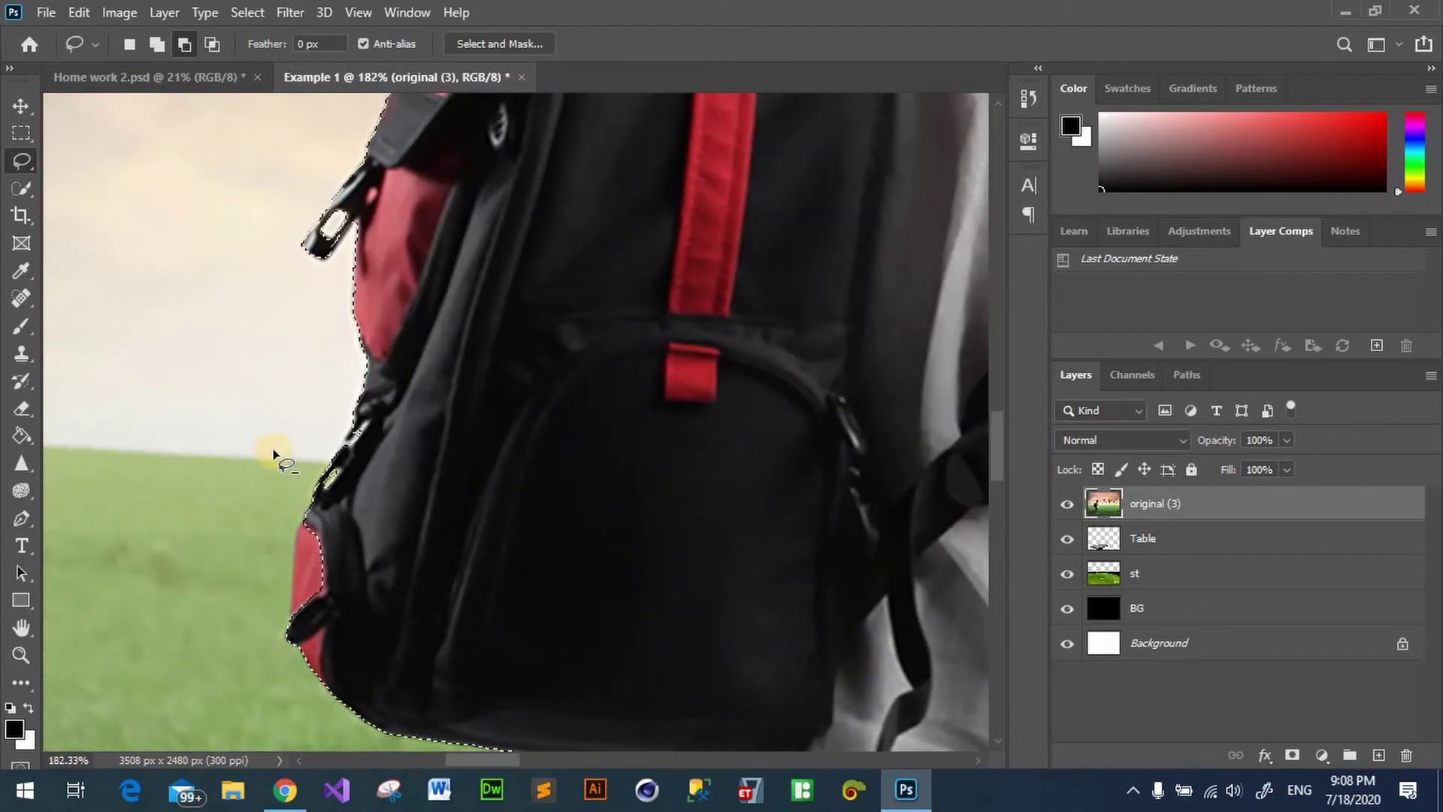
{"action": "left_click", "coordinate": [157, 43]}
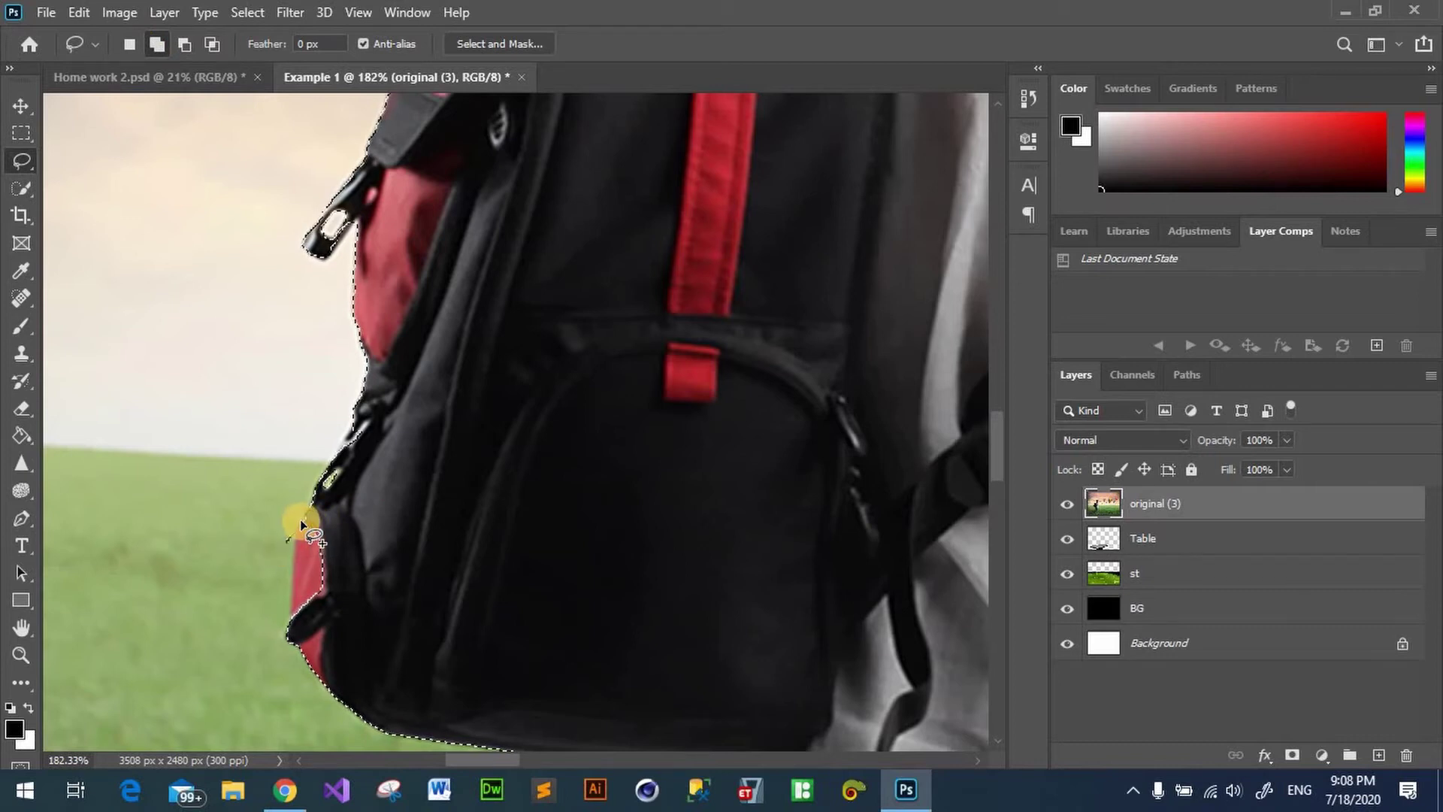
{"action": "left_click_drag", "start_coordinate": [300, 520], "coordinate": [317, 598]}
{"action": "scroll", "coordinate": [317, 599], "scroll_direction": "up", "scroll_amount": 3}
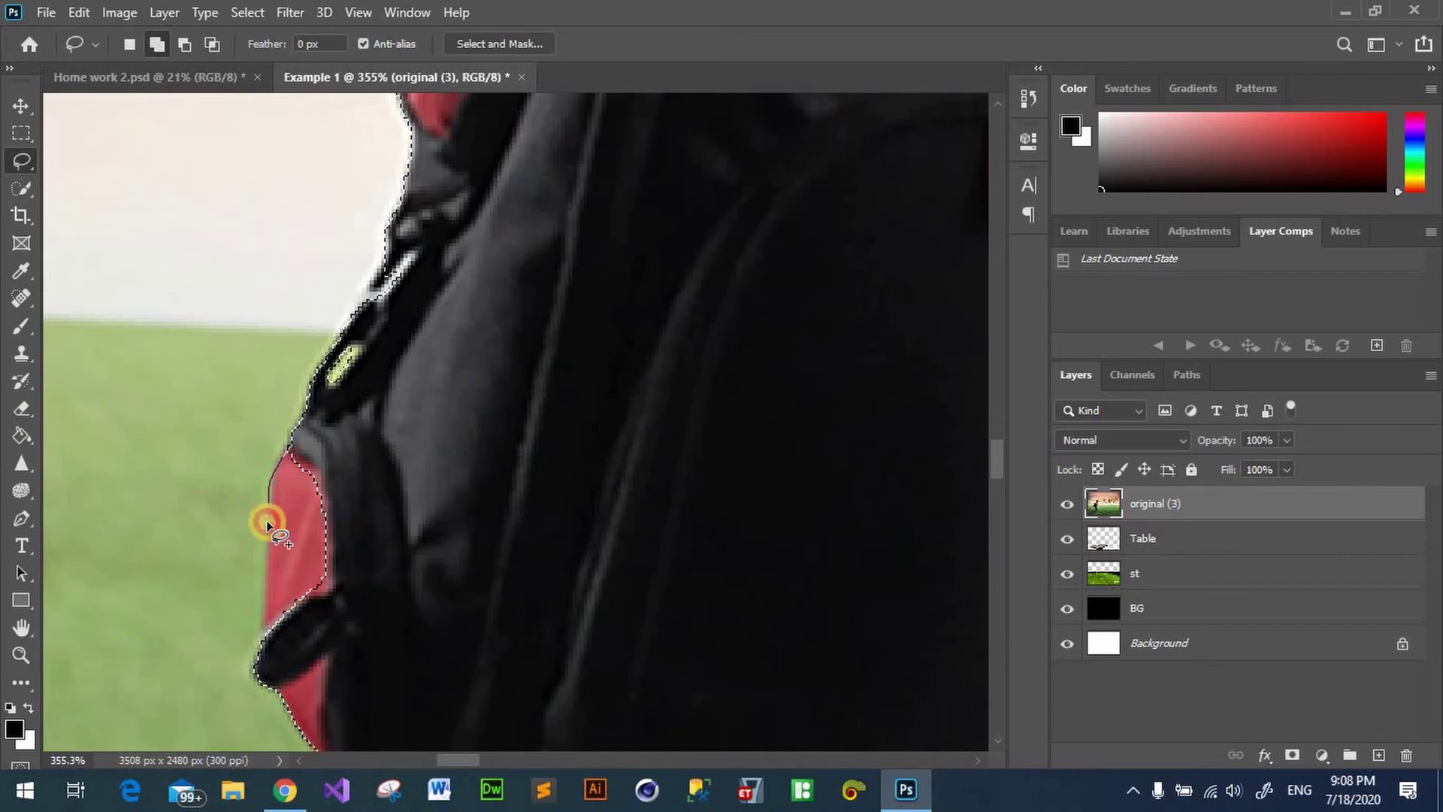
{"action": "left_click_drag", "start_coordinate": [267, 524], "coordinate": [258, 564]}
{"action": "mouse_move", "coordinate": [259, 616]}
{"action": "left_mouse_down"}
{"action": "mouse_move", "coordinate": [271, 638]}
{"action": "mouse_move", "coordinate": [331, 584]}
{"action": "mouse_move", "coordinate": [342, 479]}
{"action": "mouse_move", "coordinate": [292, 448]}
{"action": "left_mouse_up"}
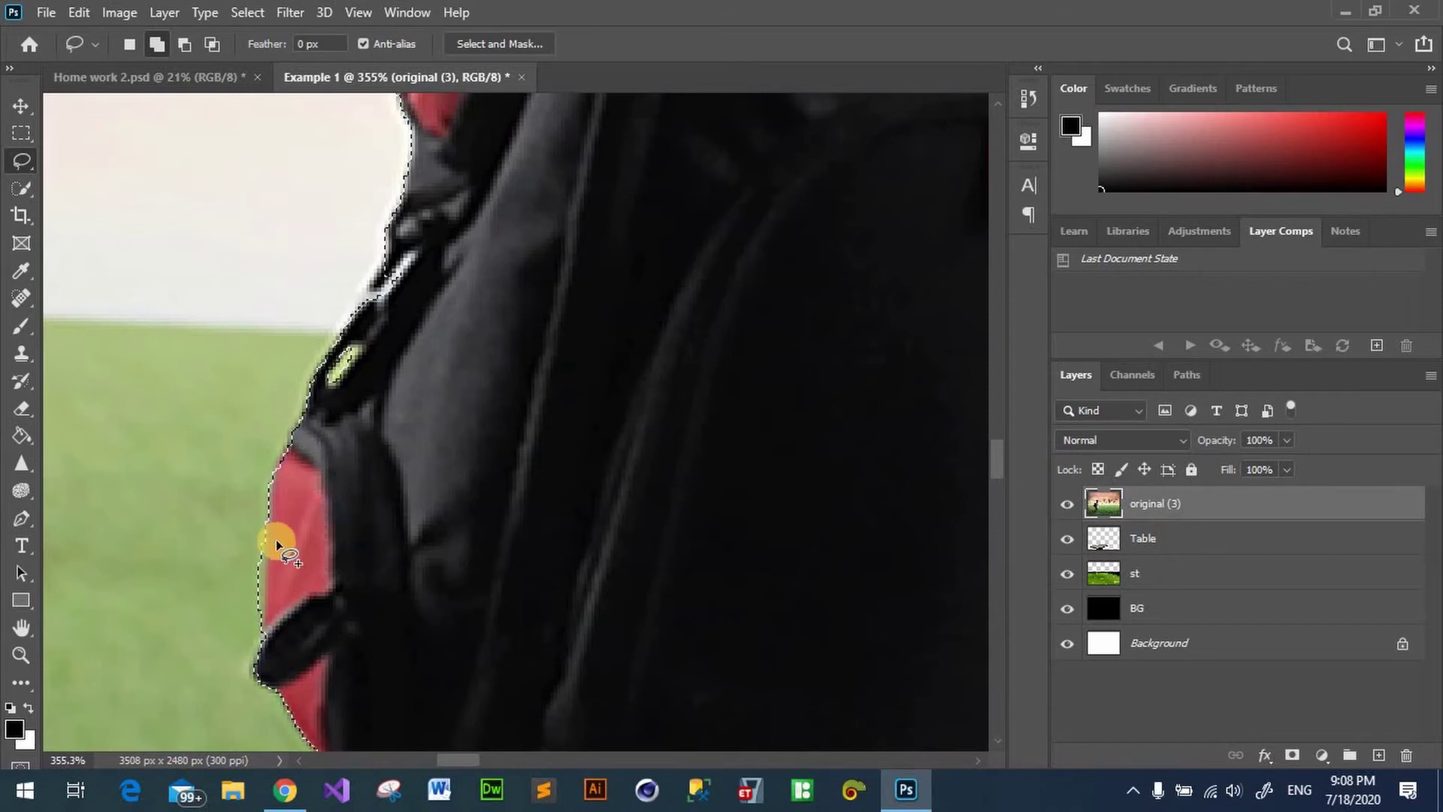
Step: Subtract the grass sliver beside the red strip from the selection
{"action": "left_click", "coordinate": [184, 43]}
{"action": "left_click_drag", "start_coordinate": [265, 632], "coordinate": [245, 517]}
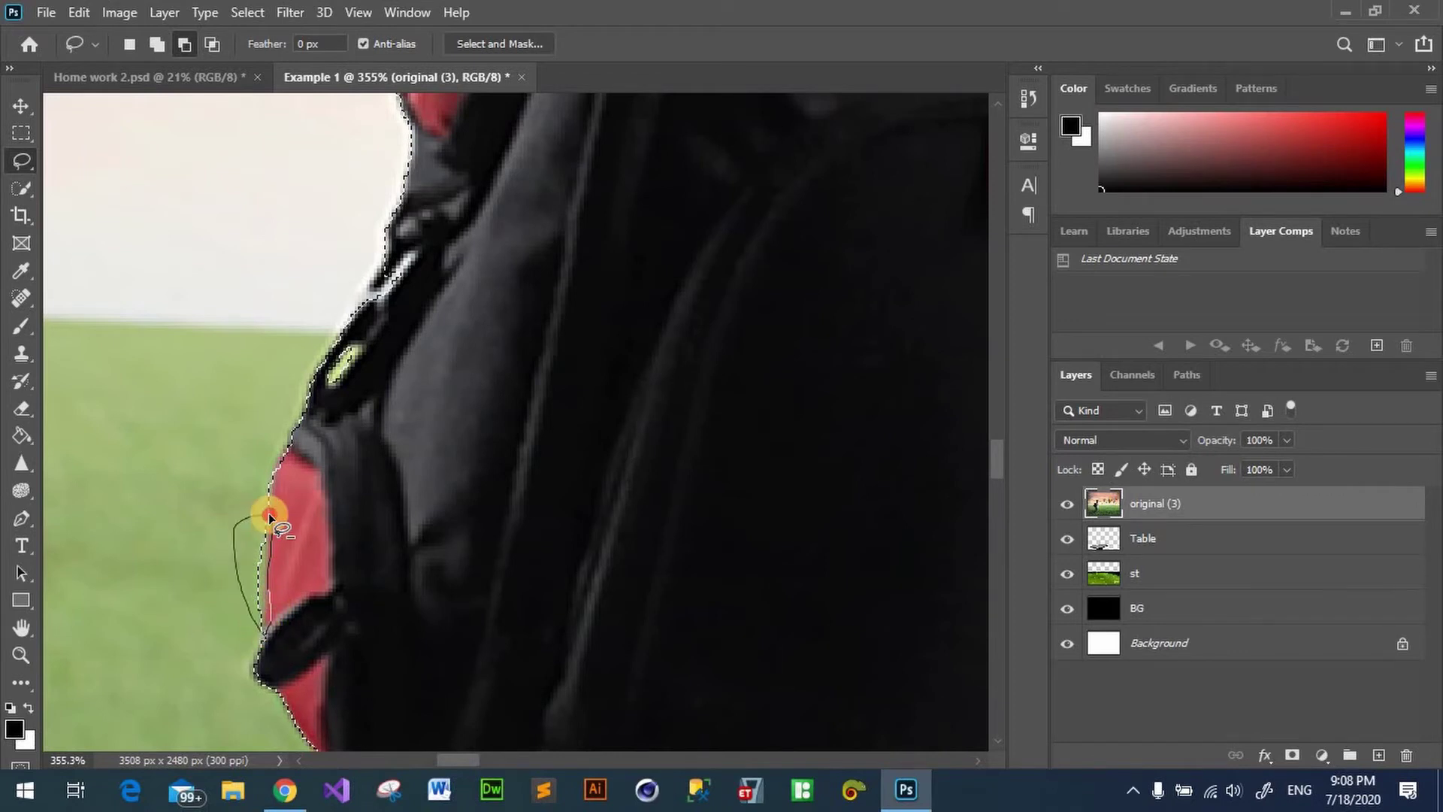
{"action": "scroll", "coordinate": [318, 509], "scroll_direction": "down", "scroll_amount": 2}
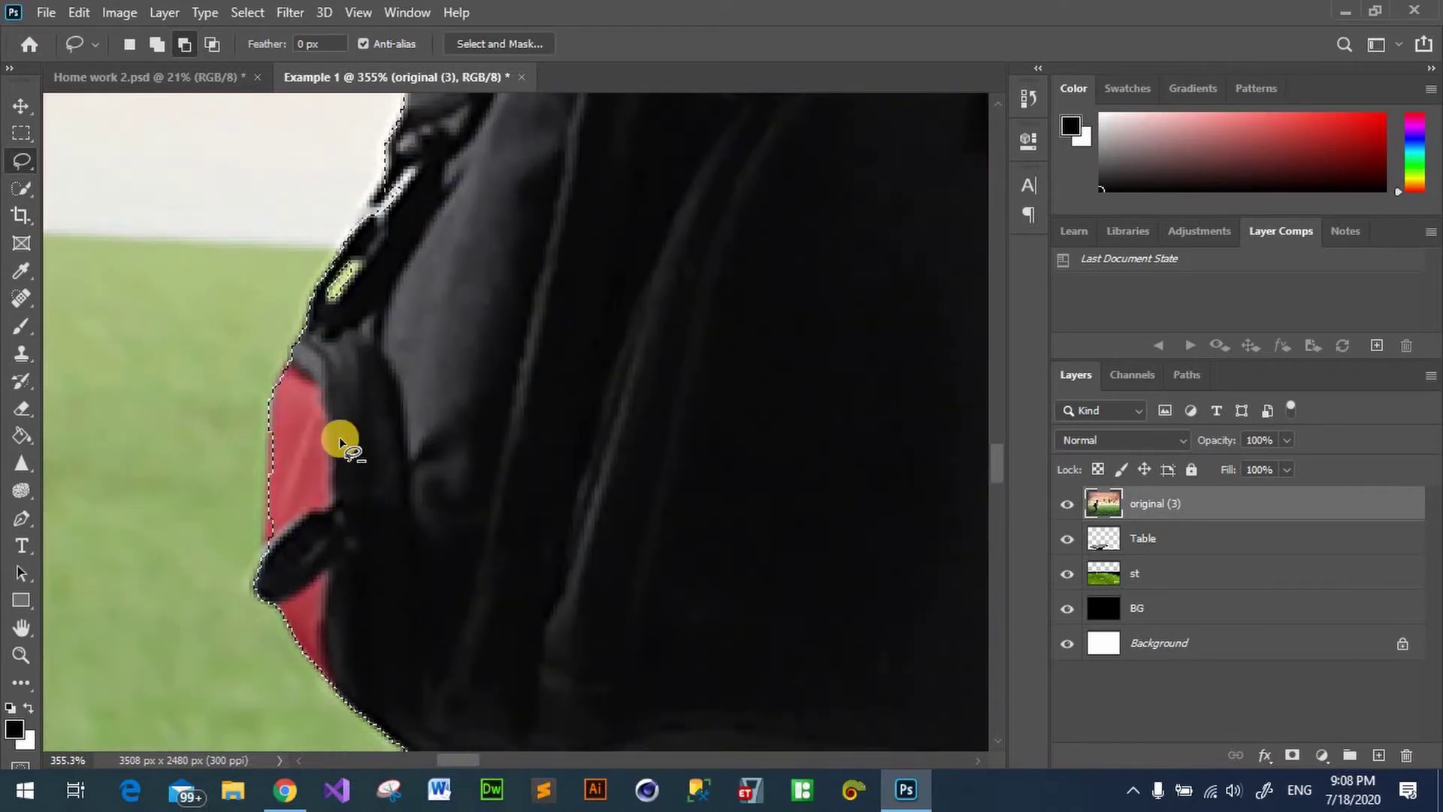
{"action": "scroll", "coordinate": [490, 473], "scroll_direction": "down", "scroll_amount": 2}
{"action": "scroll", "coordinate": [742, 458], "scroll_direction": "down", "scroll_amount": 2}
{"action": "scroll", "coordinate": [741, 459], "scroll_direction": "down", "scroll_amount": 1}
{"action": "scroll", "coordinate": [735, 456], "scroll_direction": "down", "scroll_amount": 2}
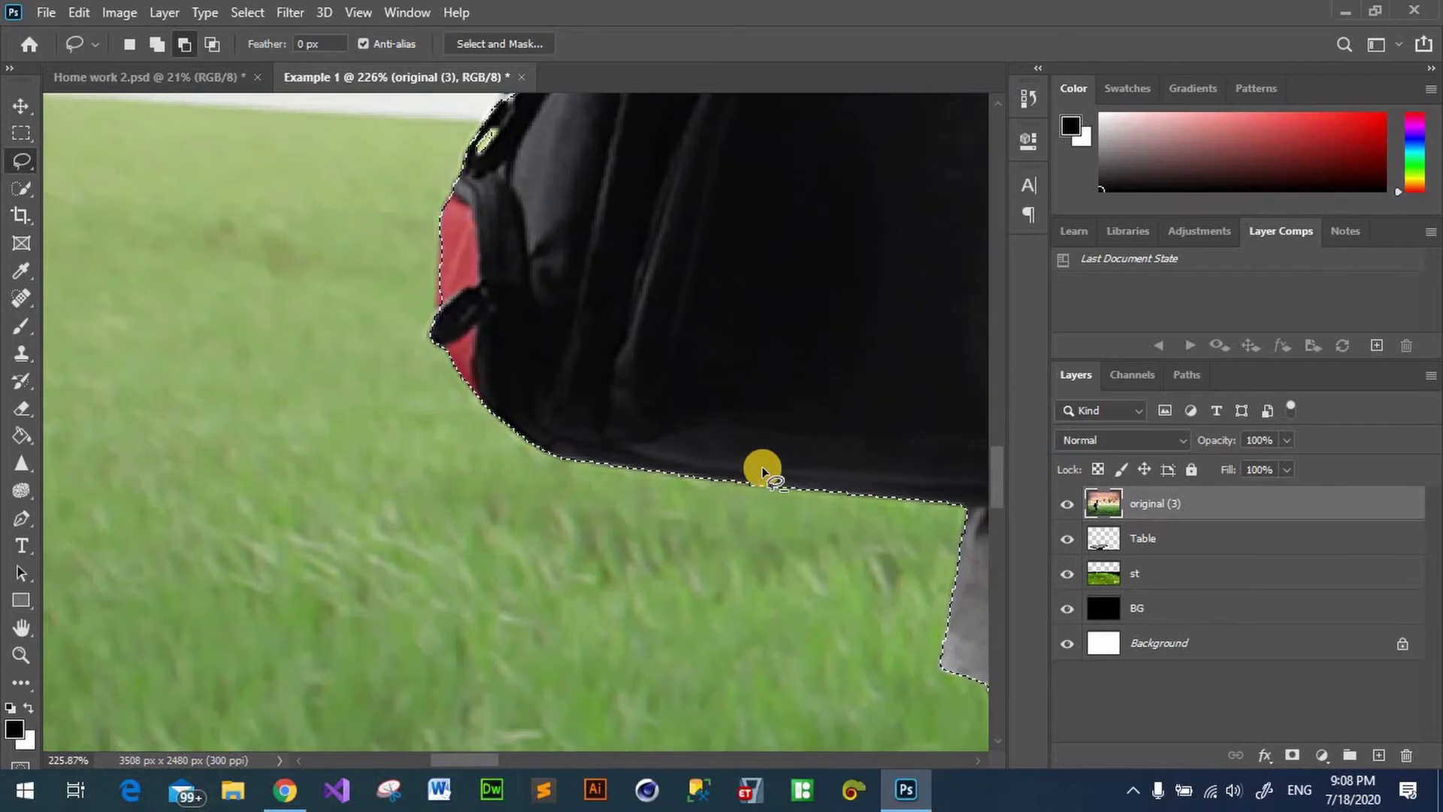
{"action": "scroll", "coordinate": [818, 336], "scroll_direction": "down", "scroll_amount": 2}
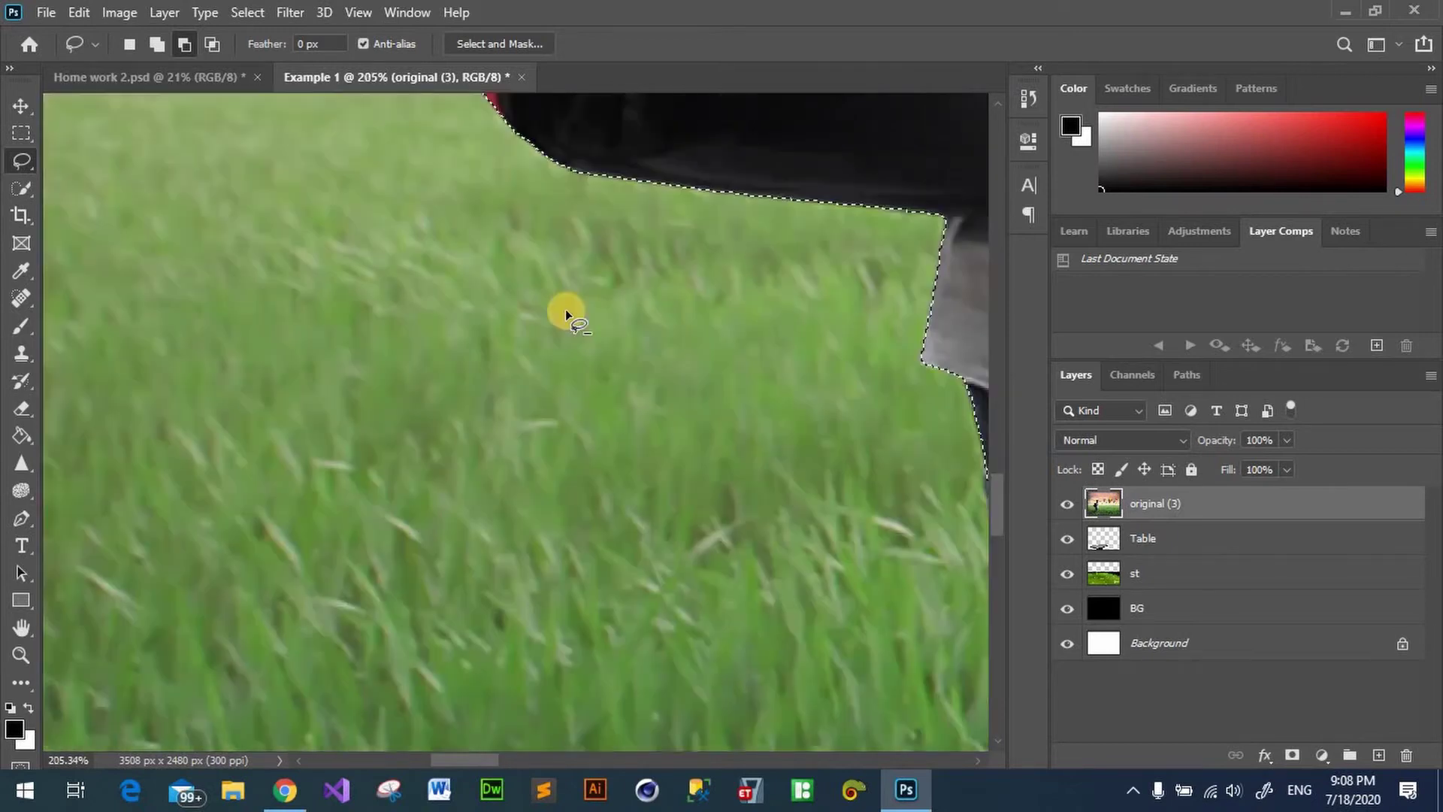
{"action": "scroll", "coordinate": [797, 402], "scroll_direction": "down", "scroll_amount": 1}
Step: Remove the grass below the boy's jeans from the lasso selection
{"action": "left_click_drag", "start_coordinate": [805, 397], "coordinate": [207, 425]}
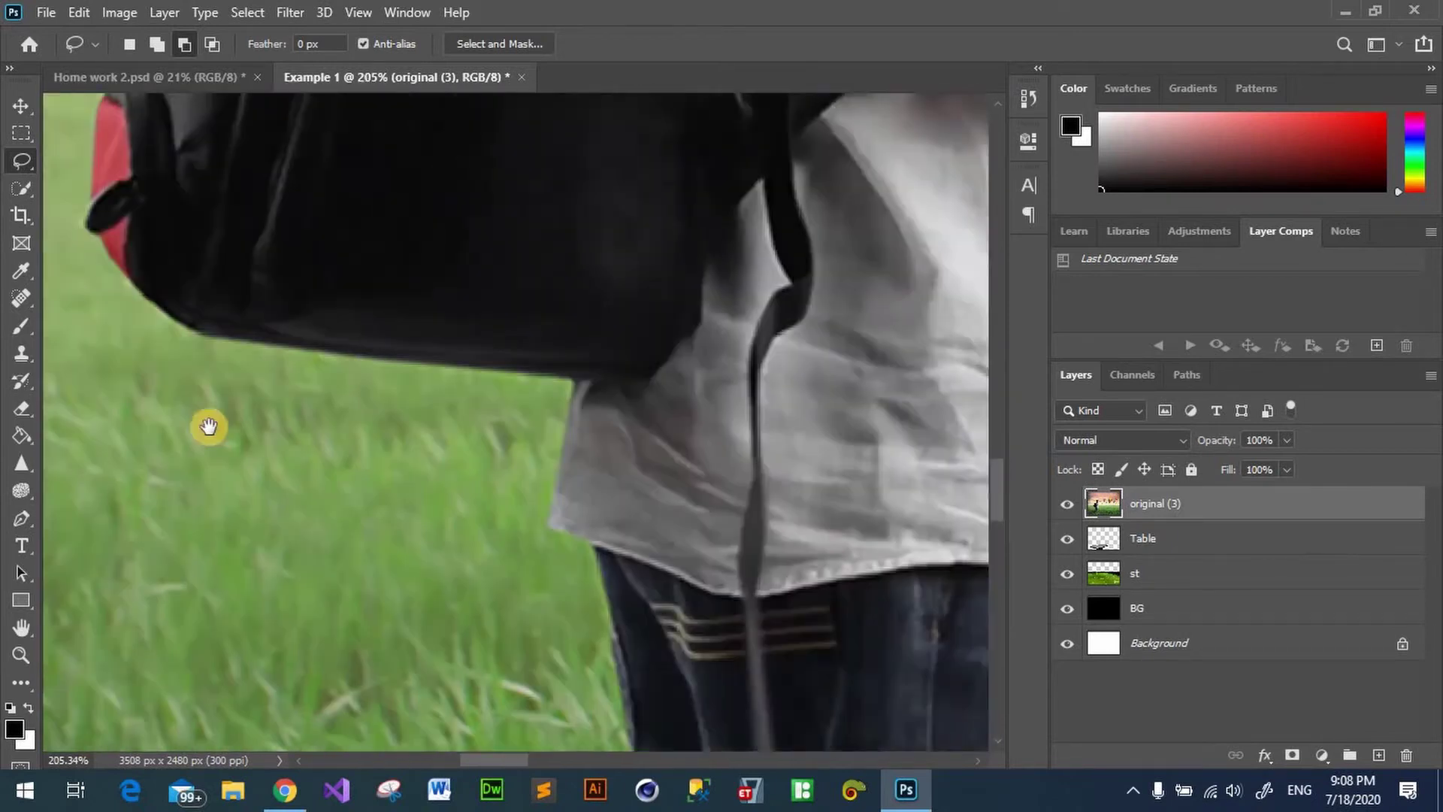
{"action": "scroll", "coordinate": [610, 474], "scroll_direction": "down", "scroll_amount": 2}
{"action": "scroll", "coordinate": [609, 474], "scroll_direction": "down", "scroll_amount": 1}
{"action": "scroll", "coordinate": [616, 472], "scroll_direction": "down", "scroll_amount": 2}
{"action": "scroll", "coordinate": [624, 472], "scroll_direction": "down", "scroll_amount": 3}
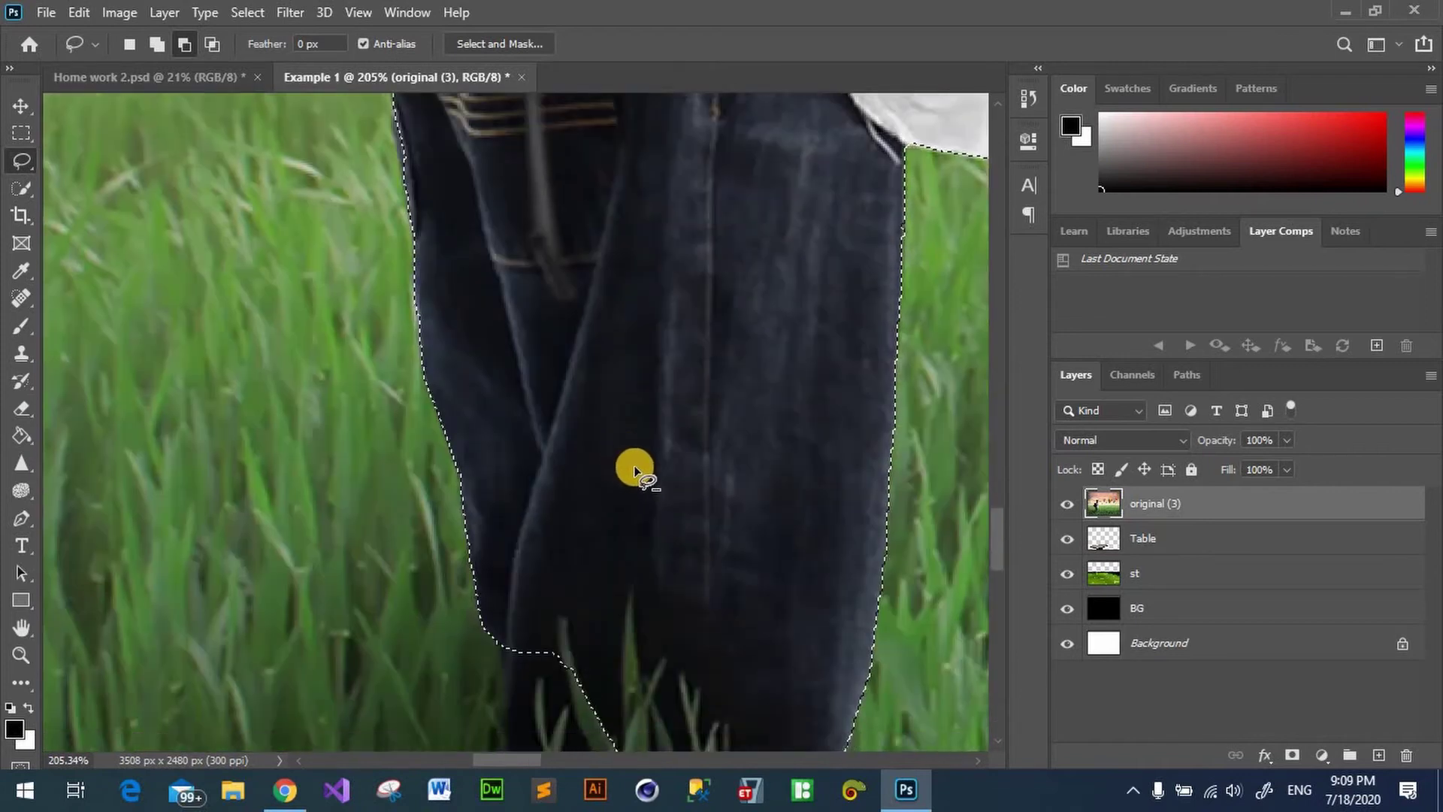
{"action": "scroll", "coordinate": [634, 466], "scroll_direction": "down", "scroll_amount": 1}
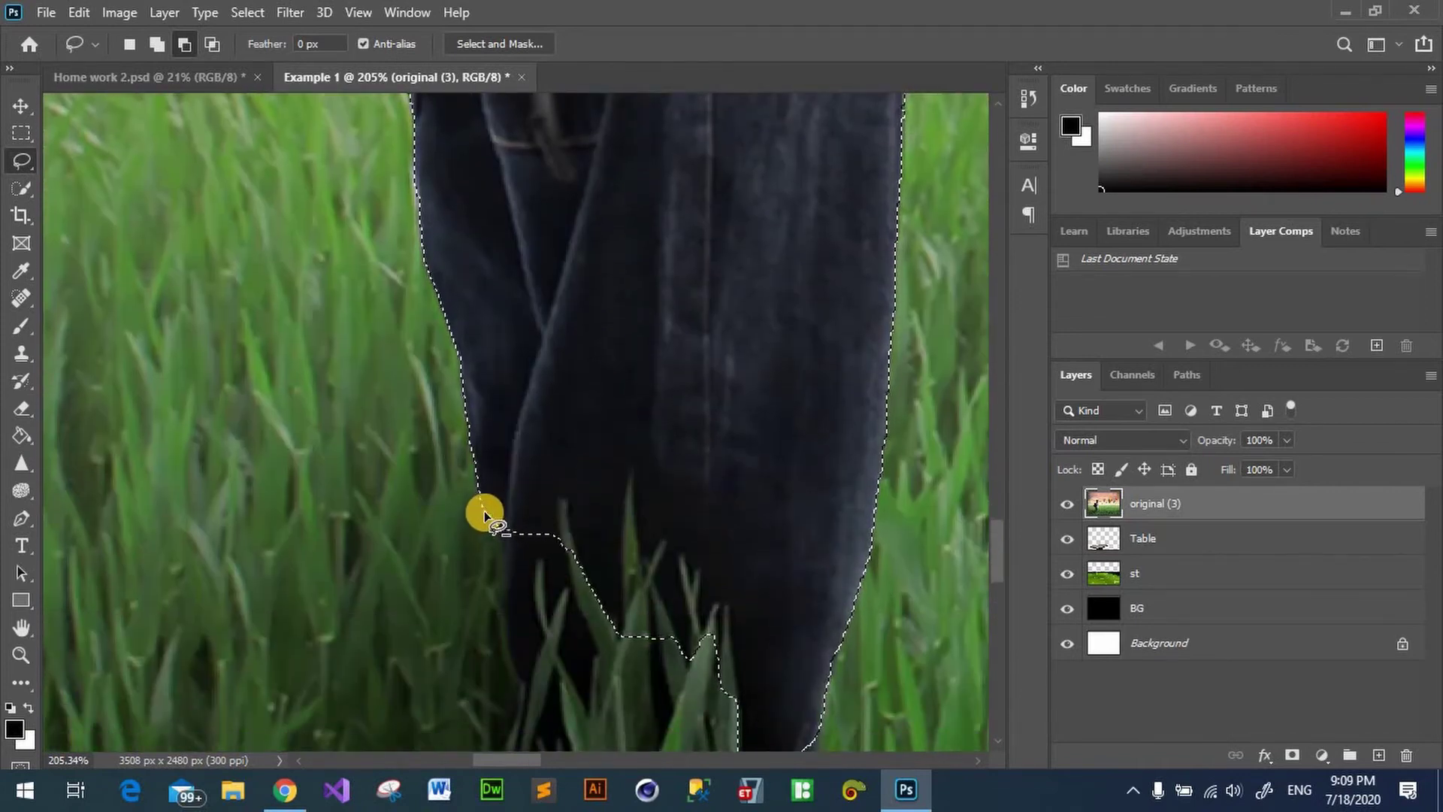
{"action": "mouse_move", "coordinate": [488, 514]}
{"action": "left_mouse_down"}
{"action": "mouse_move", "coordinate": [661, 473]}
{"action": "mouse_move", "coordinate": [859, 506]}
{"action": "left_mouse_up"}
{"action": "mouse_move", "coordinate": [912, 615]}
{"action": "left_mouse_down"}
{"action": "mouse_move", "coordinate": [783, 729]}
{"action": "mouse_move", "coordinate": [515, 515]}
{"action": "mouse_move", "coordinate": [481, 519]}
{"action": "left_mouse_up"}
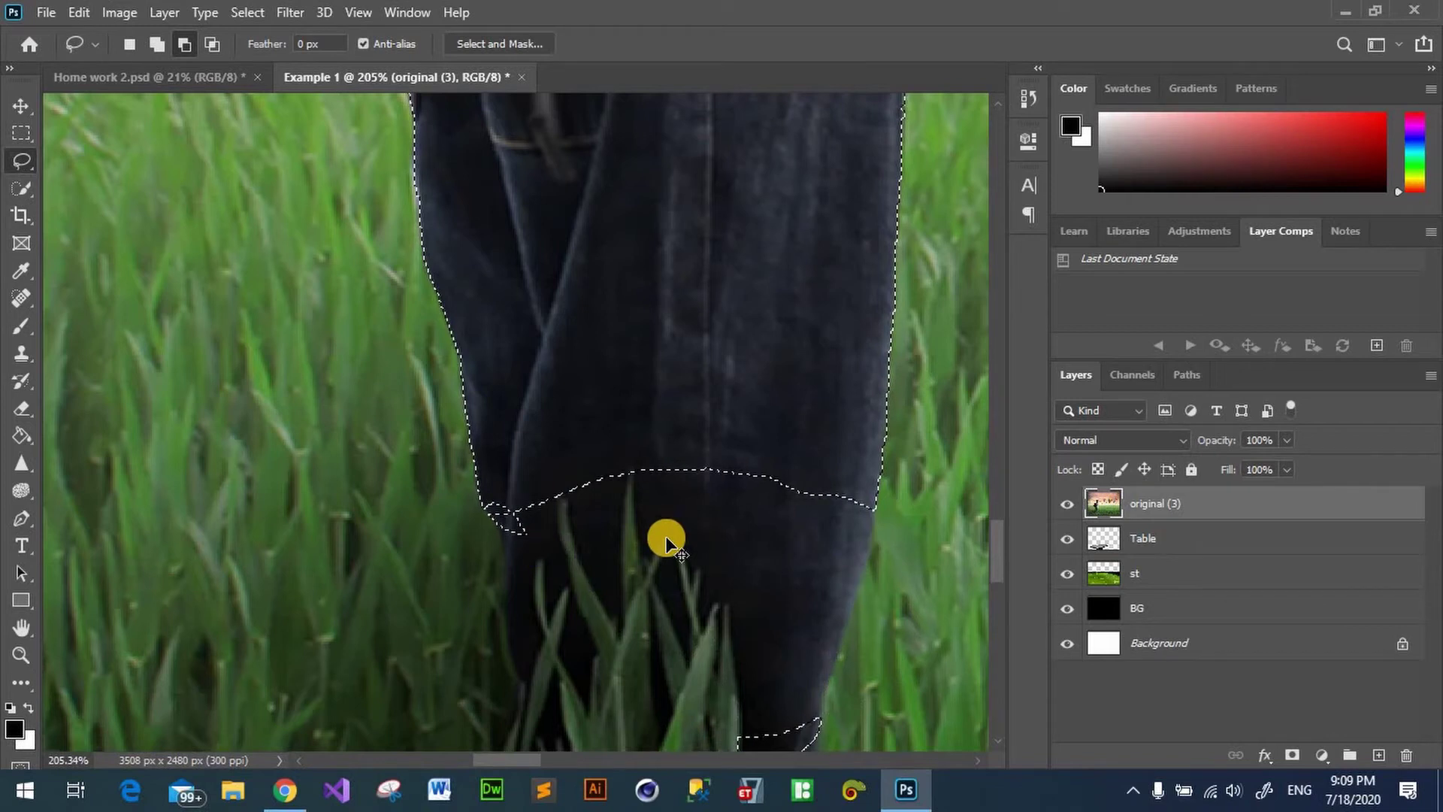
Step: Trim another grass patch around the lower legs, then zoom out to check the full outline
{"action": "scroll", "coordinate": [760, 522], "scroll_direction": "down", "scroll_amount": 1}
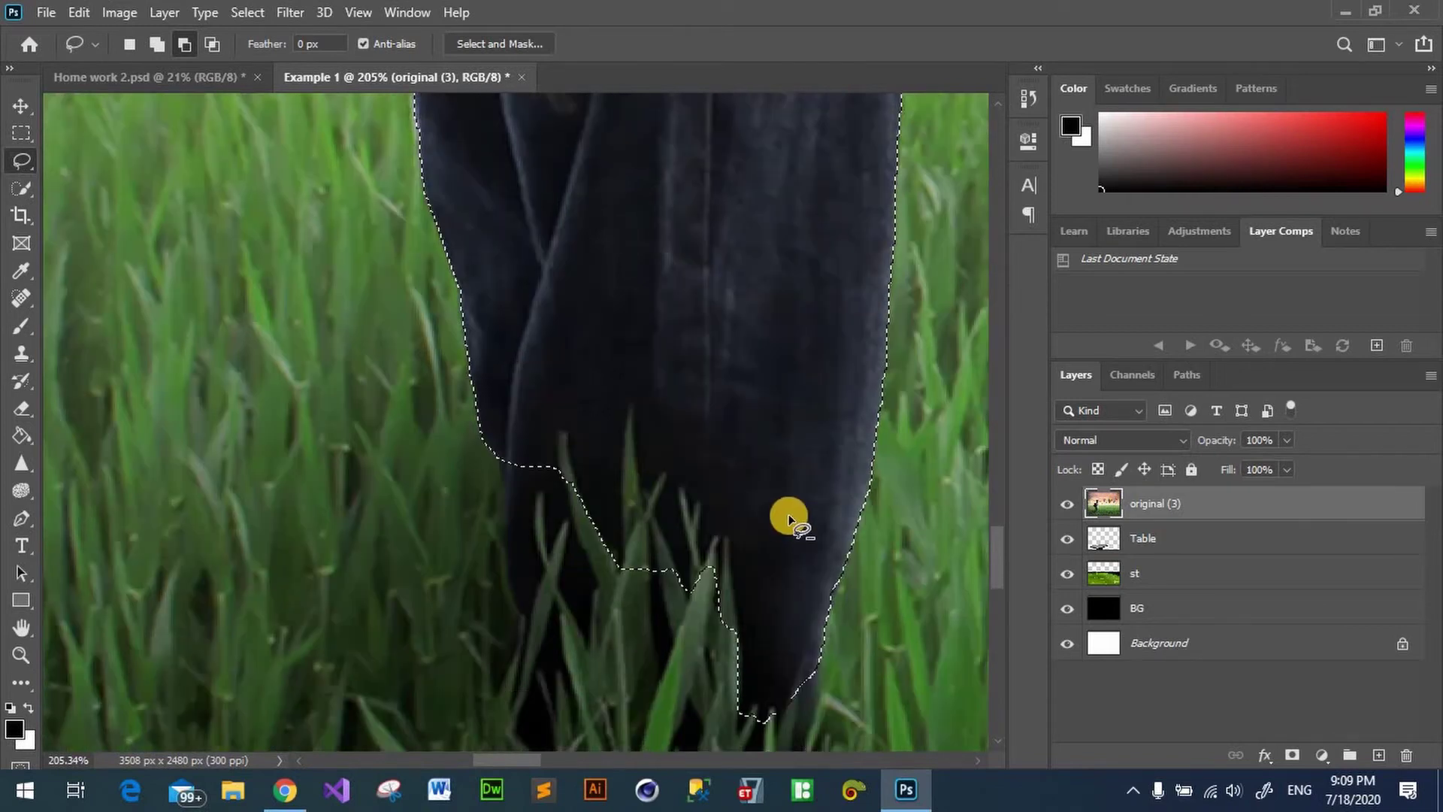
{"action": "scroll", "coordinate": [789, 515], "scroll_direction": "down", "scroll_amount": 2}
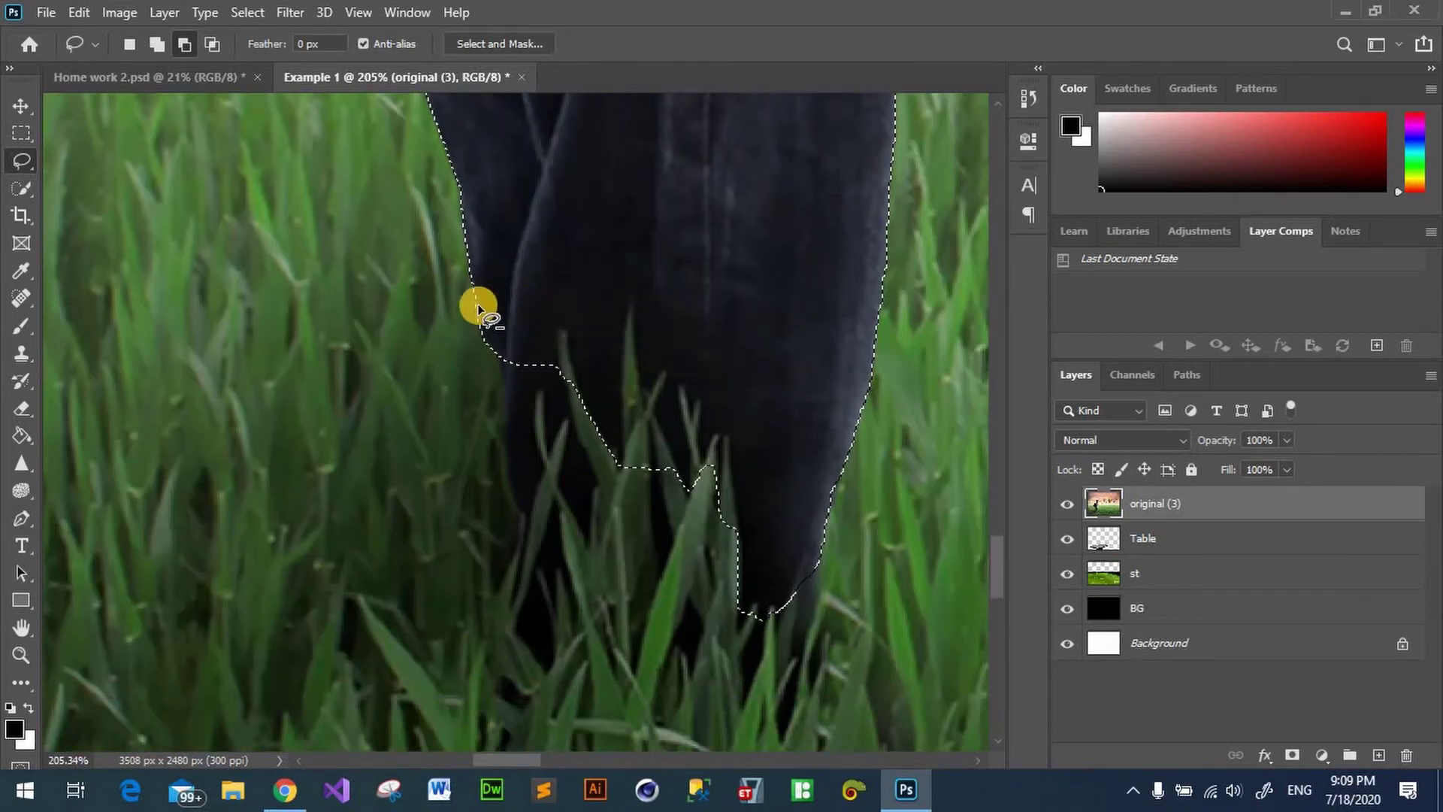
{"action": "left_click_drag", "start_coordinate": [475, 292], "coordinate": [870, 317]}
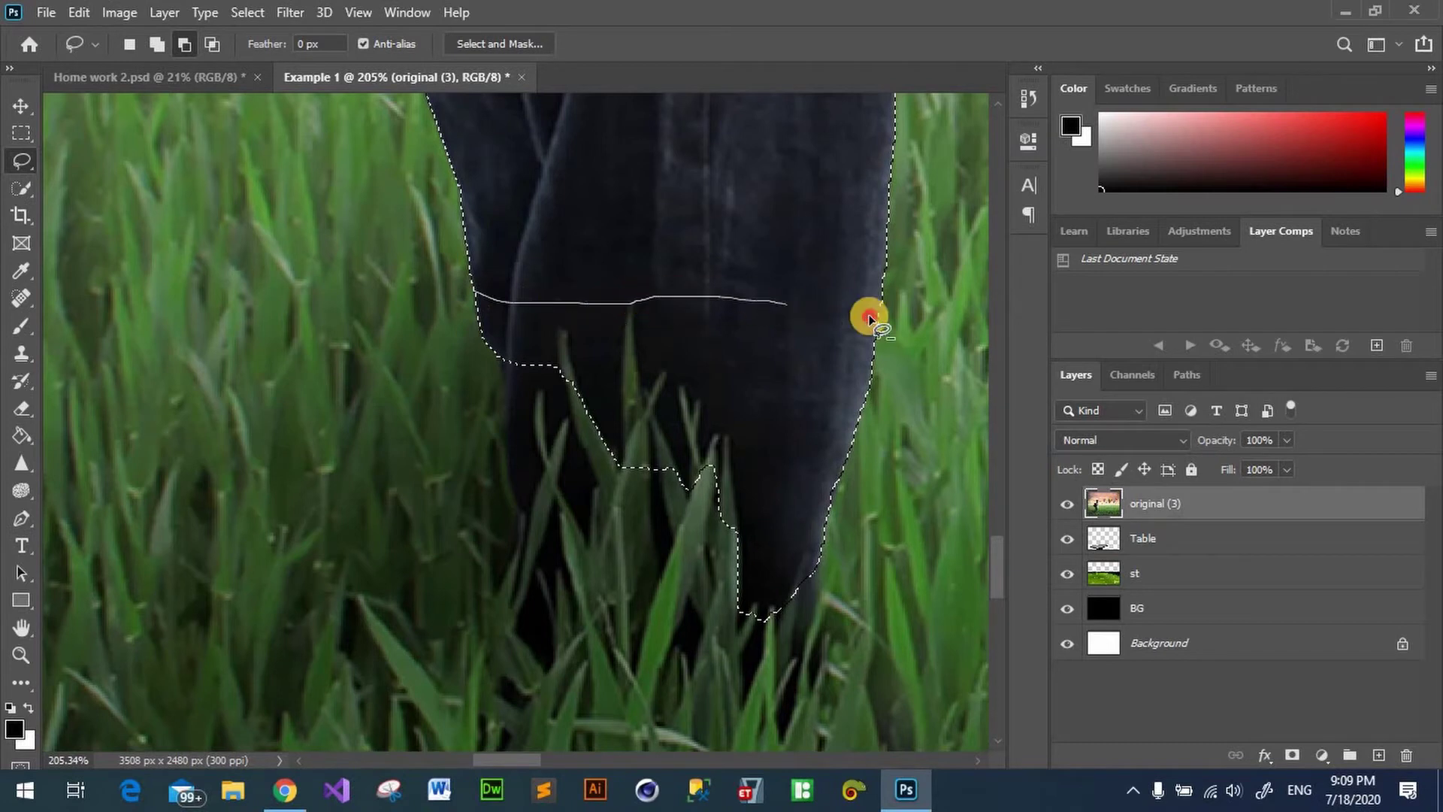
{"action": "mouse_move", "coordinate": [549, 629]}
{"action": "left_mouse_down"}
{"action": "mouse_move", "coordinate": [422, 361]}
{"action": "mouse_move", "coordinate": [475, 293]}
{"action": "left_mouse_up"}
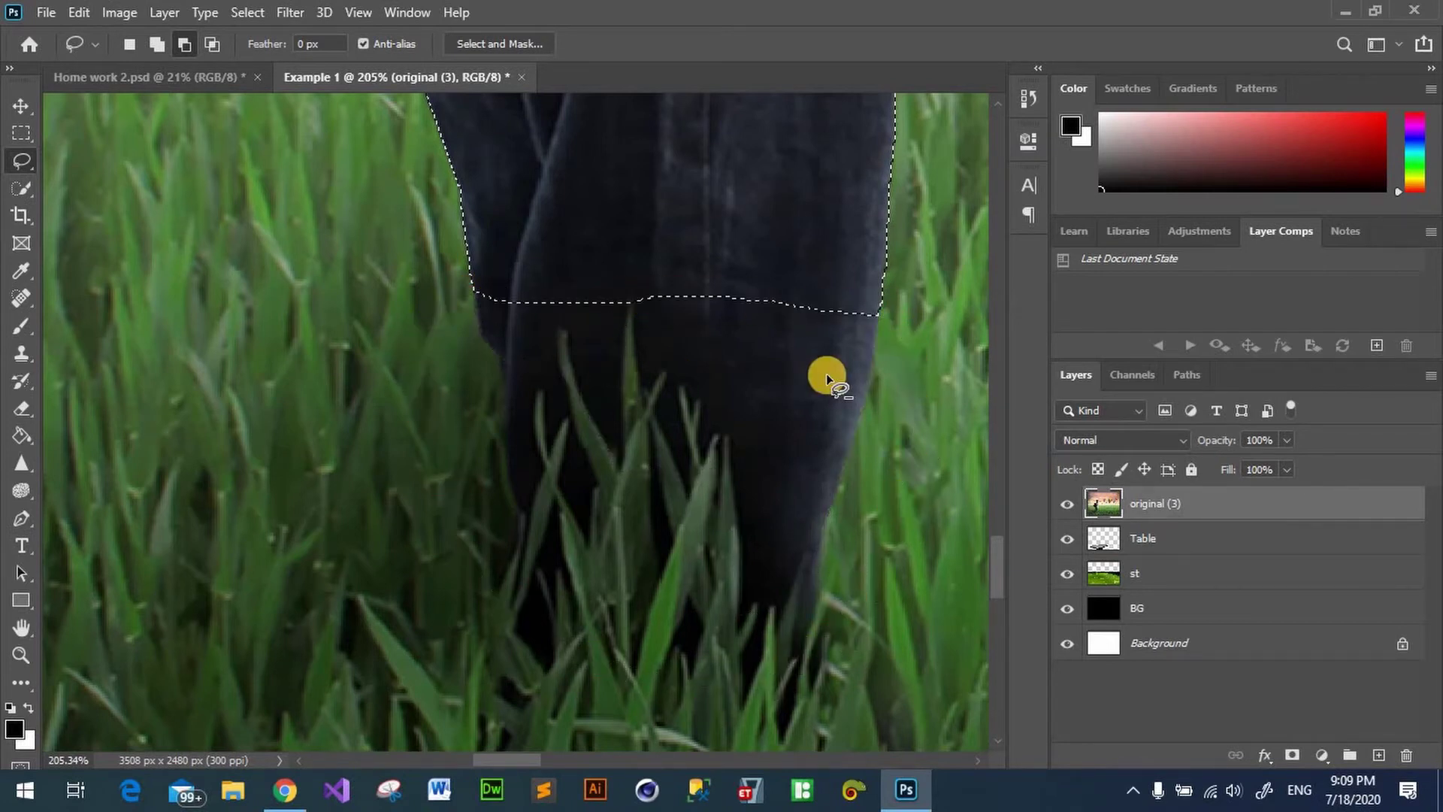
{"action": "scroll", "coordinate": [864, 406], "scroll_direction": "up", "scroll_amount": 1}
{"action": "scroll", "coordinate": [898, 376], "scroll_direction": "up", "scroll_amount": 3}
{"action": "scroll", "coordinate": [907, 322], "scroll_direction": "up", "scroll_amount": 3}
{"action": "scroll", "coordinate": [914, 317], "scroll_direction": "up", "scroll_amount": 1}
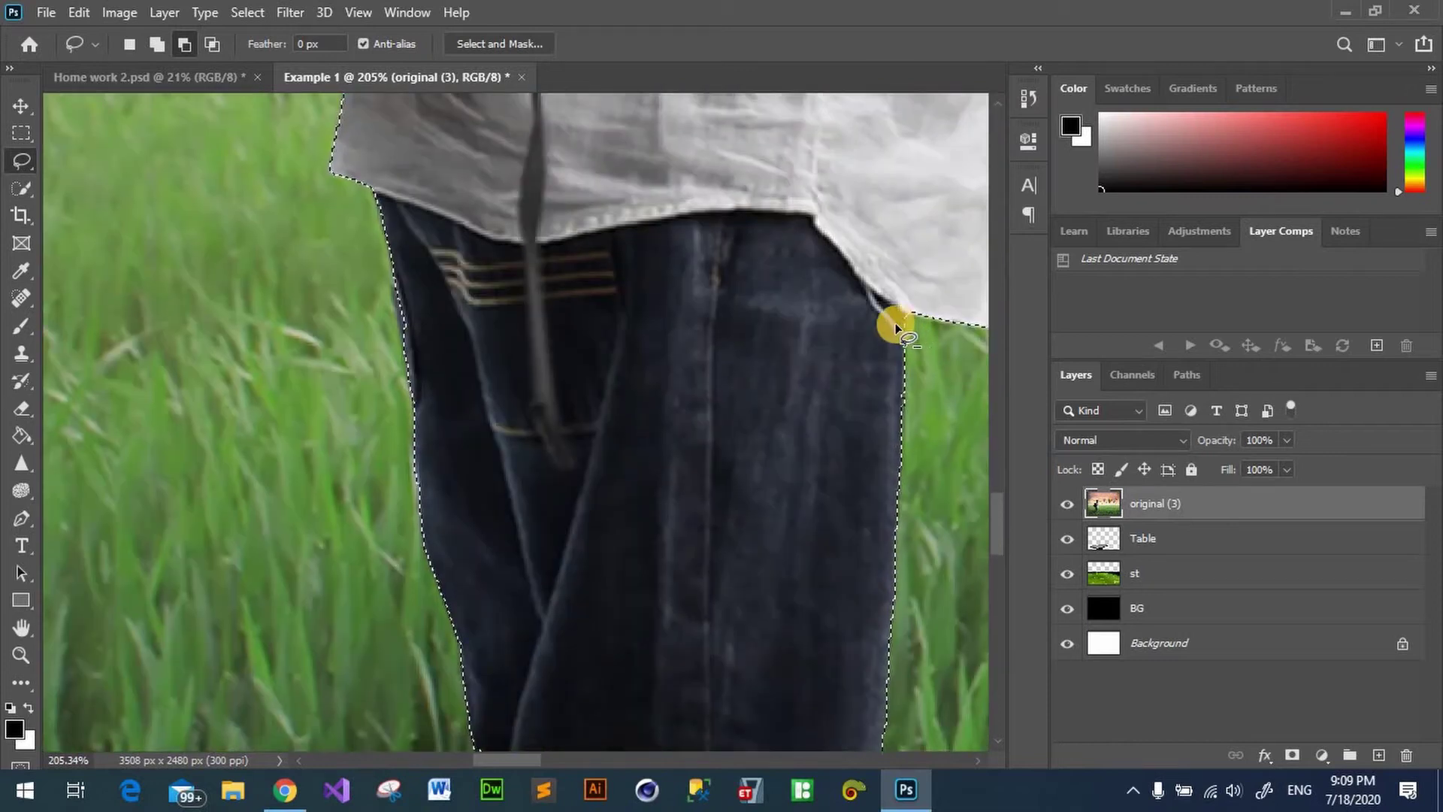
{"action": "scroll", "coordinate": [895, 335], "scroll_direction": "down", "scroll_amount": 3}
{"action": "scroll", "coordinate": [902, 286], "scroll_direction": "down", "scroll_amount": 5}
{"action": "scroll", "coordinate": [915, 216], "scroll_direction": "down", "scroll_amount": 2}
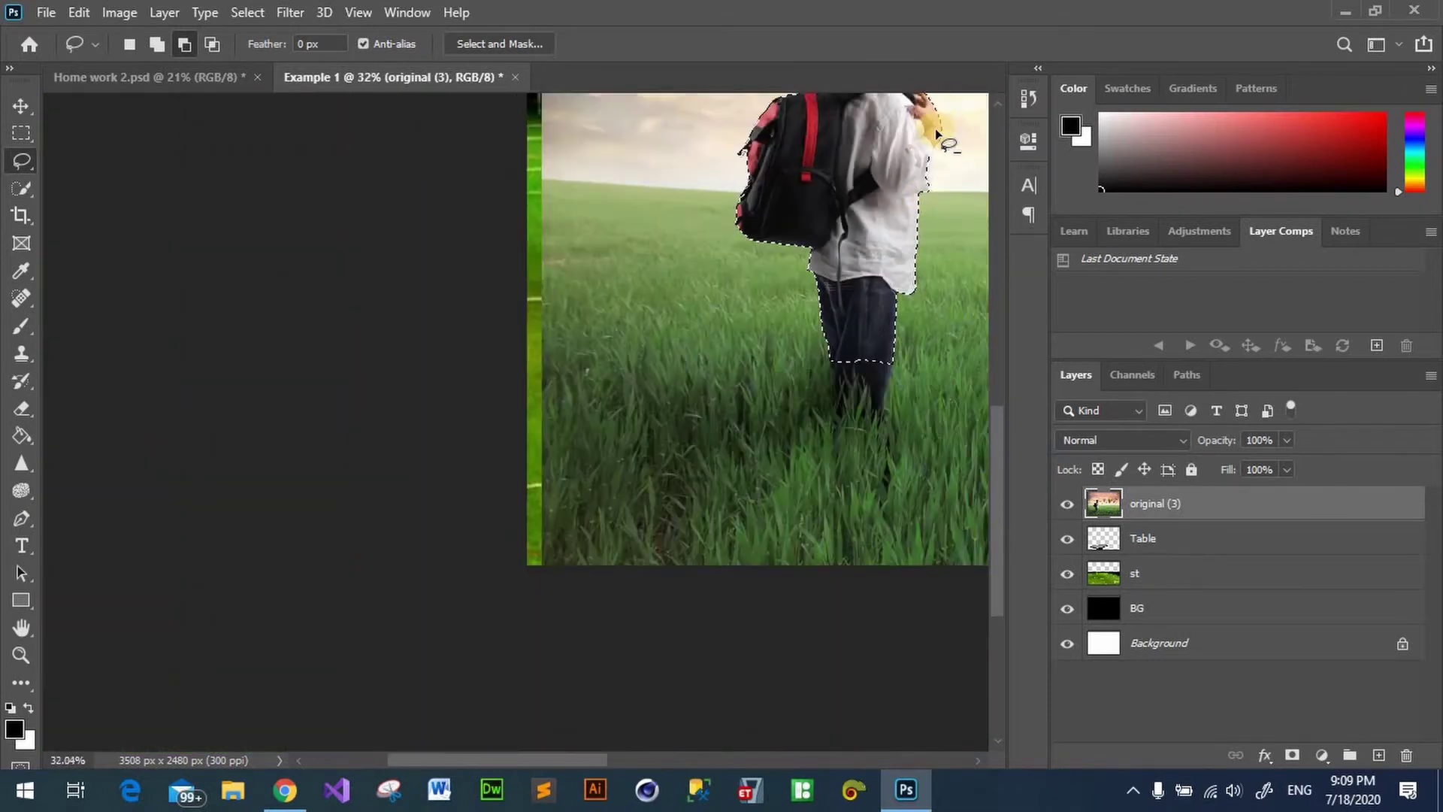
{"action": "scroll", "coordinate": [474, 410], "scroll_direction": "down", "scroll_amount": 2}
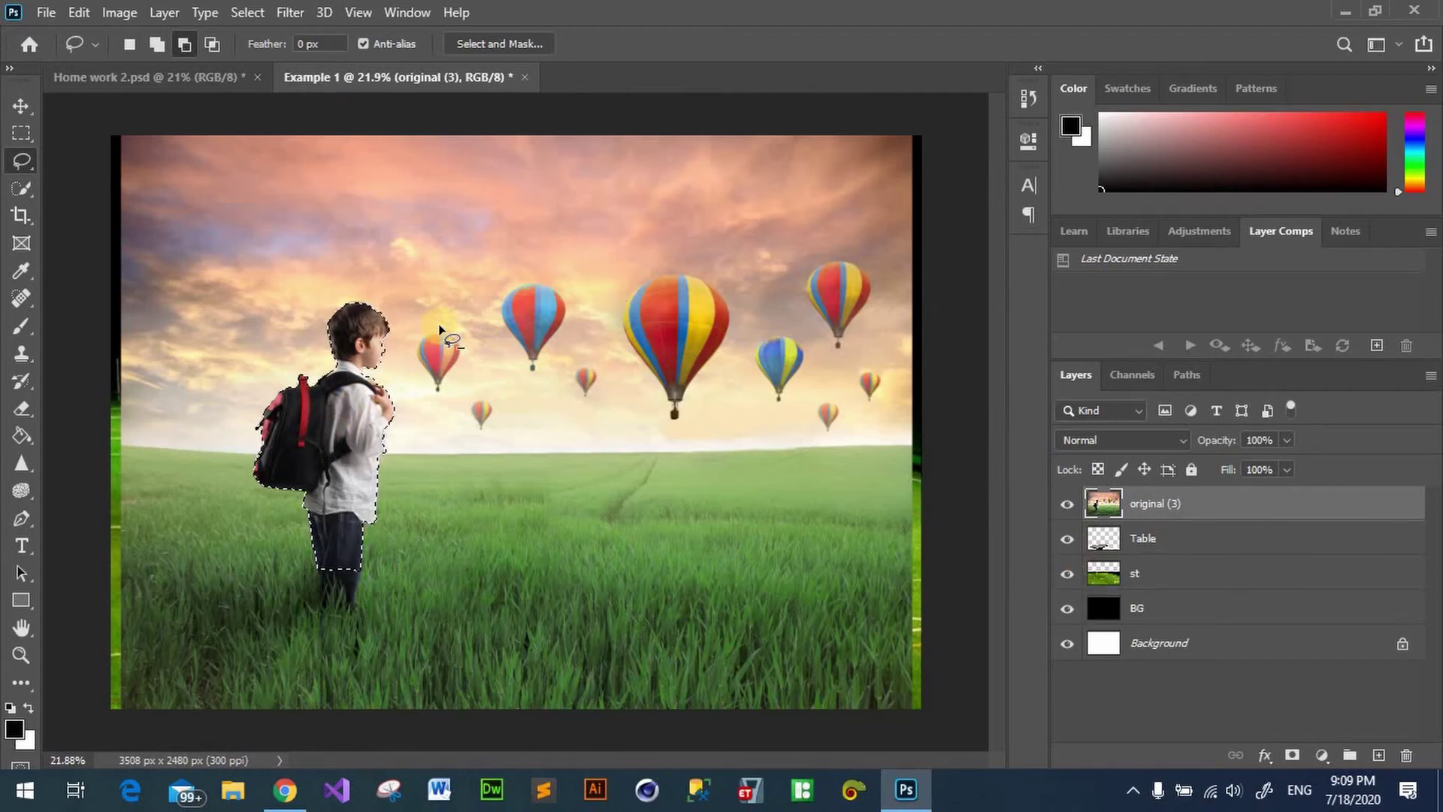
Step: Invert the boy selection with Select > Inverse and zoom to inspect its edges
{"action": "left_click", "coordinate": [242, 13]}
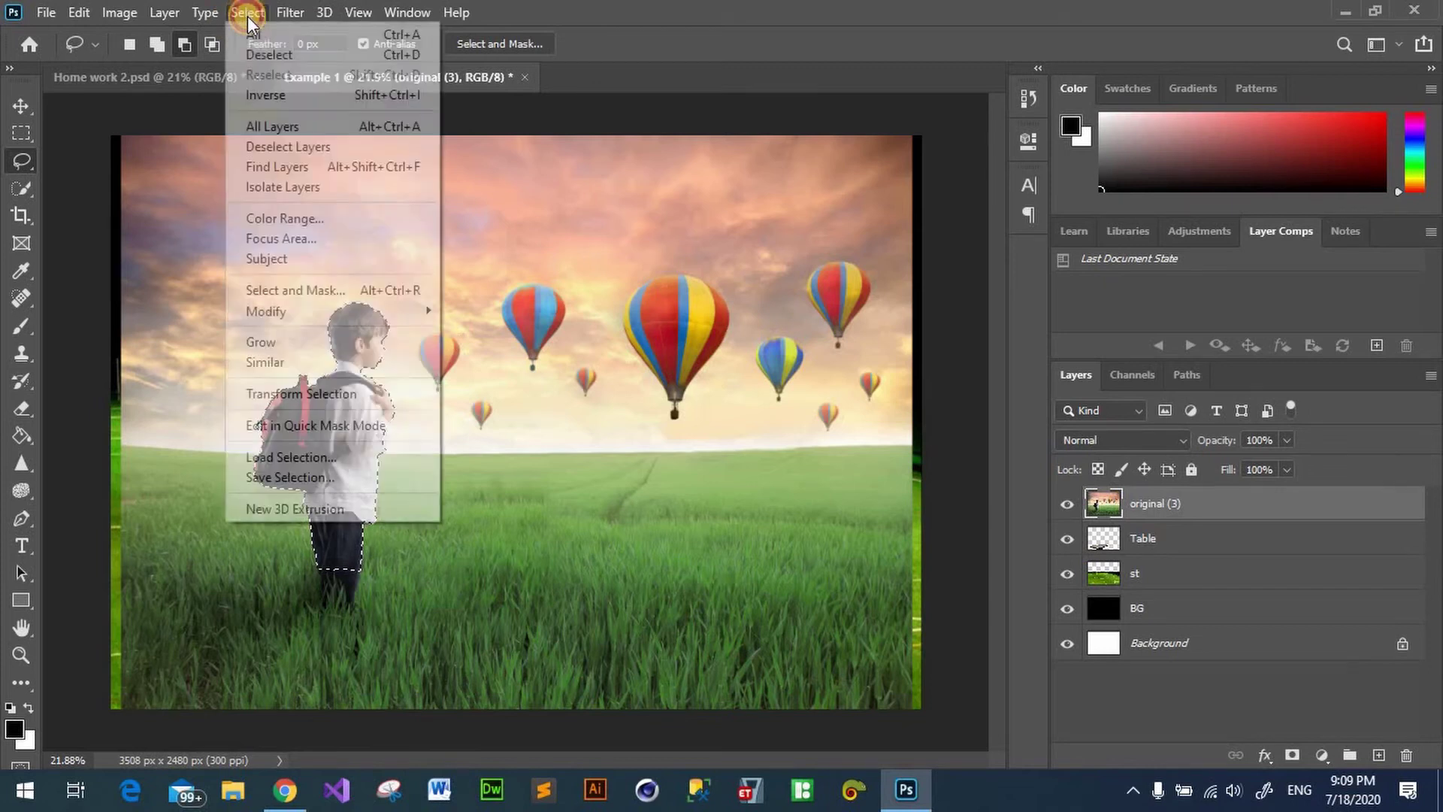
{"action": "left_click", "coordinate": [286, 101]}
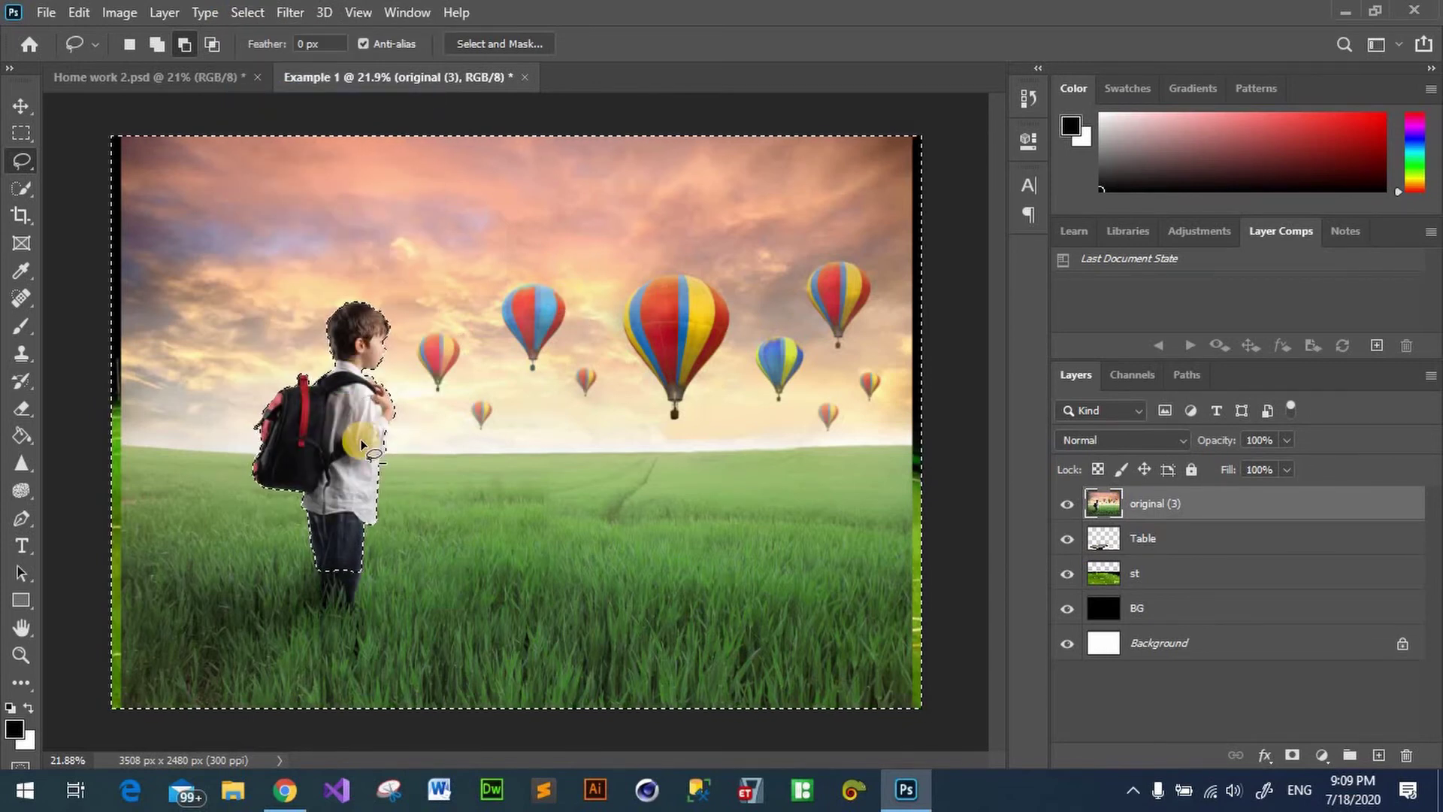
{"action": "scroll", "coordinate": [350, 399], "scroll_direction": "up", "scroll_amount": 2}
{"action": "scroll", "coordinate": [349, 239], "scroll_direction": "up", "scroll_amount": 3}
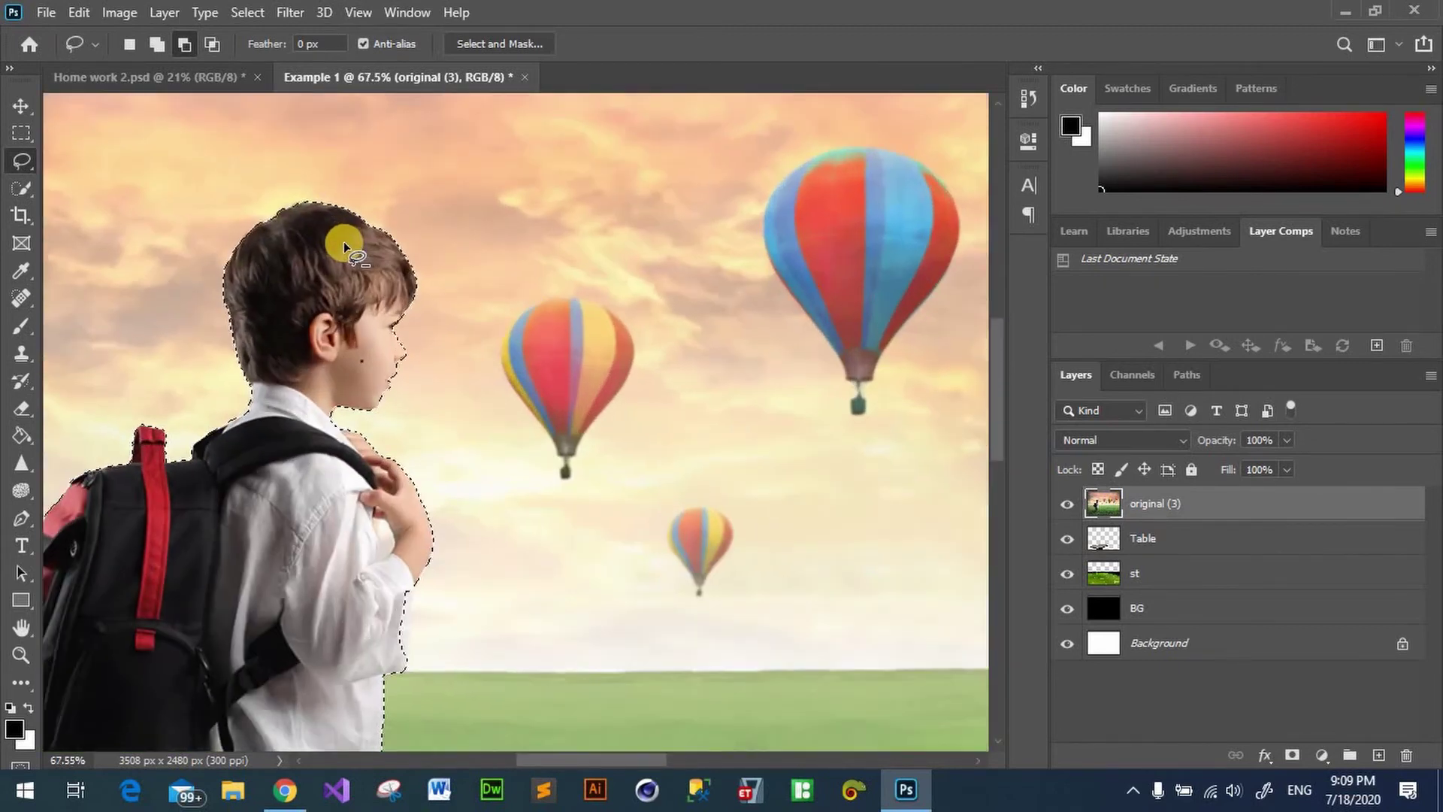
{"action": "scroll", "coordinate": [344, 252], "scroll_direction": "down", "scroll_amount": 2}
{"action": "scroll", "coordinate": [344, 278], "scroll_direction": "down", "scroll_amount": 1}
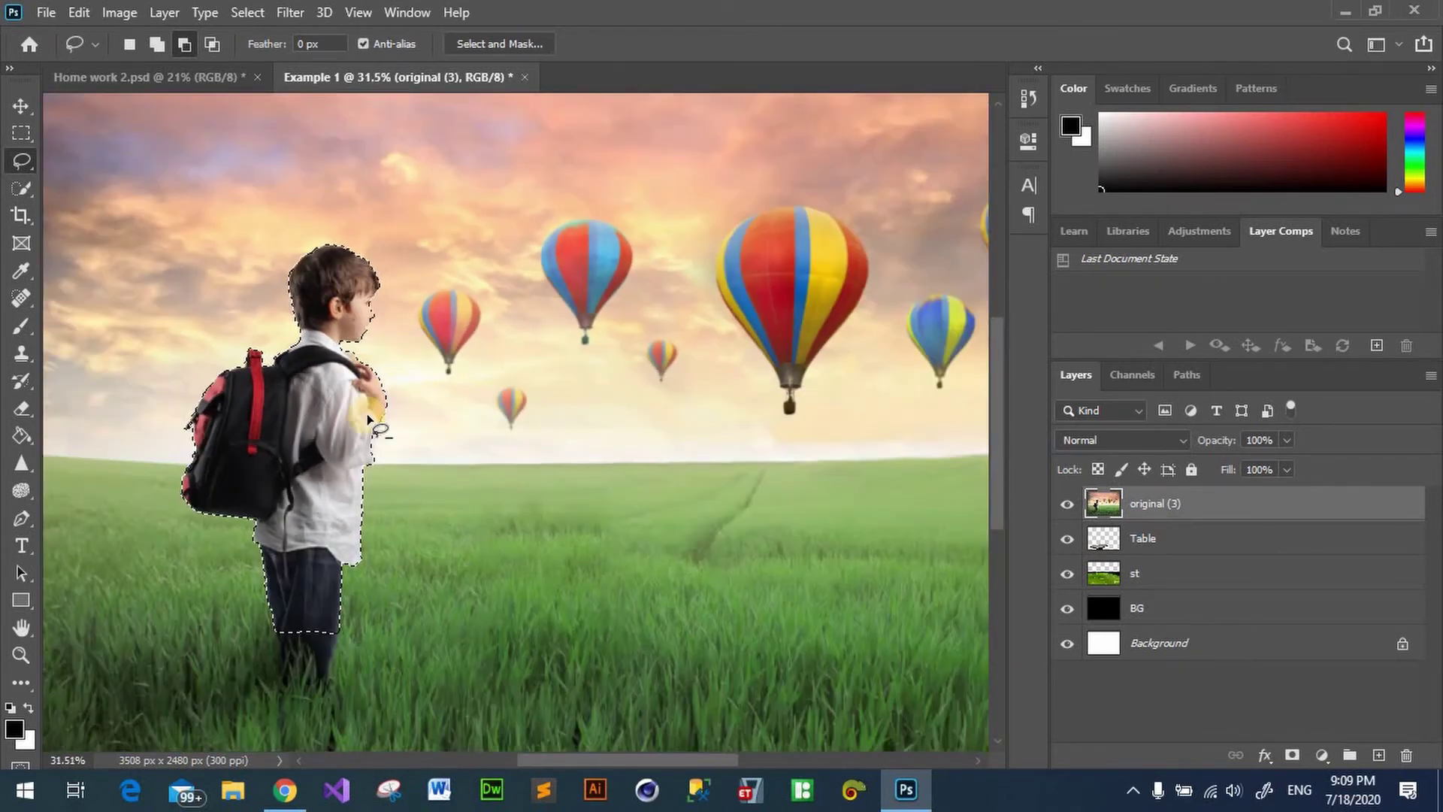
{"action": "scroll", "coordinate": [255, 345], "scroll_direction": "up", "scroll_amount": 1}
{"action": "scroll", "coordinate": [266, 319], "scroll_direction": "up", "scroll_amount": 2}
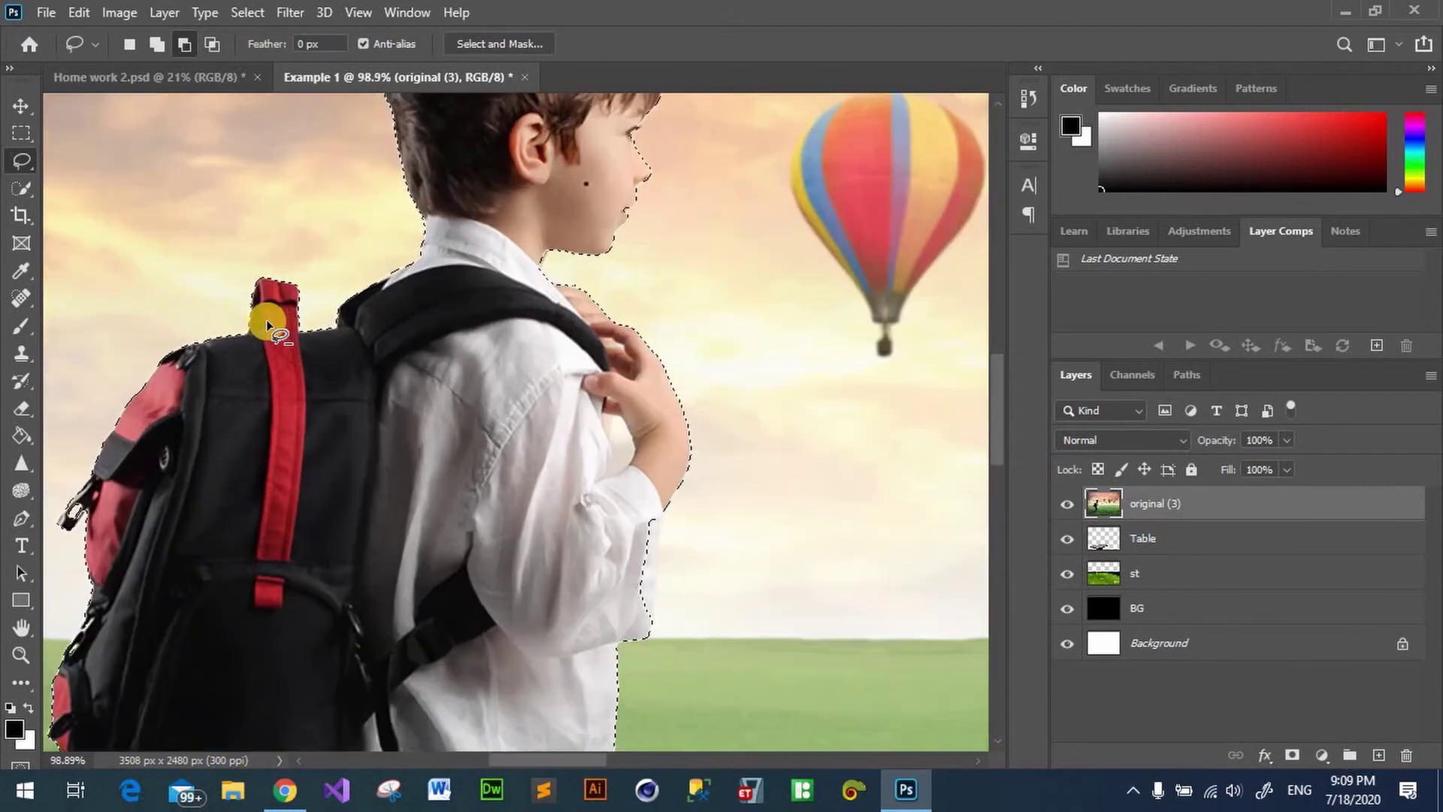
{"action": "scroll", "coordinate": [336, 348], "scroll_direction": "down", "scroll_amount": 2}
{"action": "scroll", "coordinate": [355, 350], "scroll_direction": "down", "scroll_amount": 1}
{"action": "scroll", "coordinate": [355, 350], "scroll_direction": "down", "scroll_amount": 1}
{"action": "scroll", "coordinate": [612, 368], "scroll_direction": "down", "scroll_amount": 1}
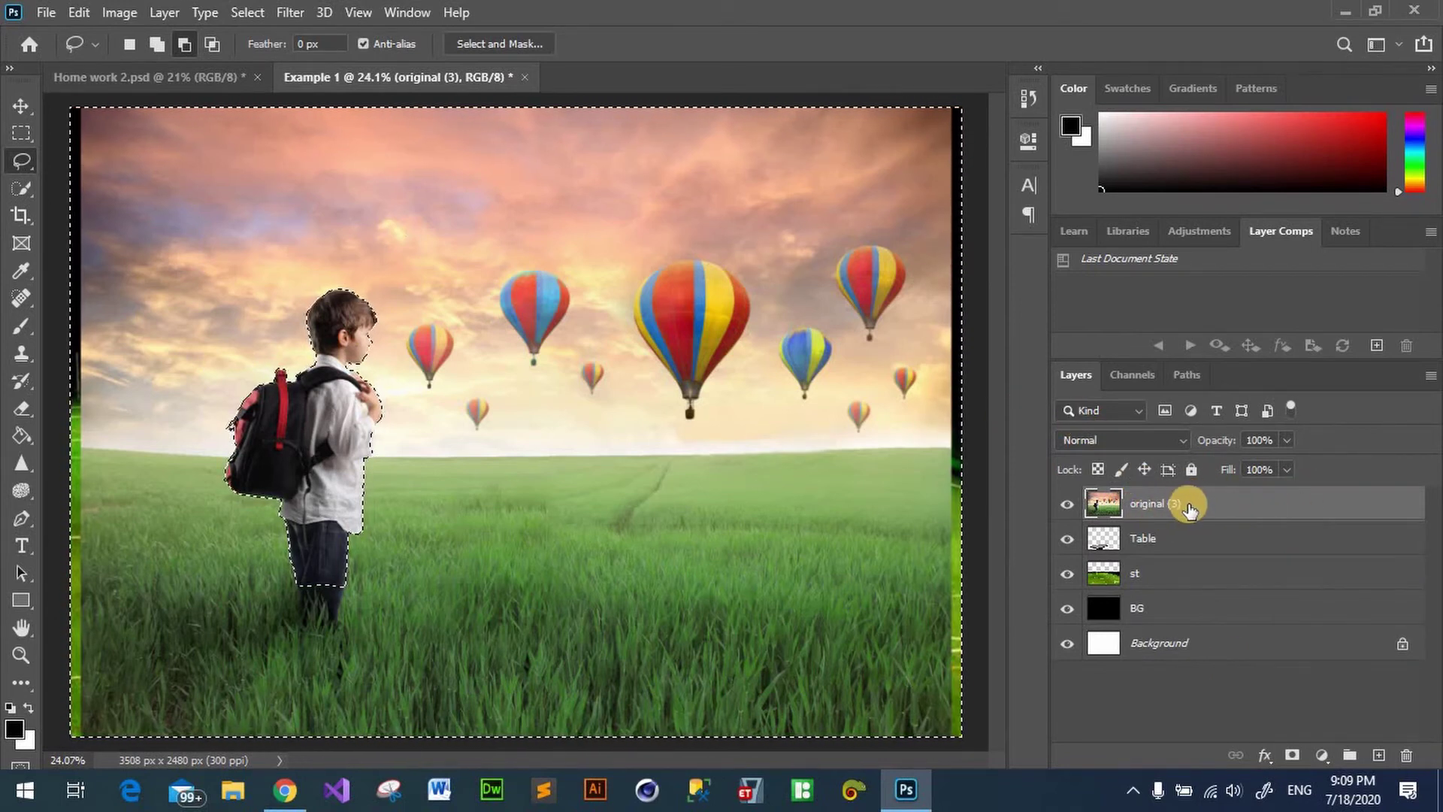
Step: Delete the boy's background, deselect, and move him down beside the table's left end
{"action": "key", "text": "Delete"}
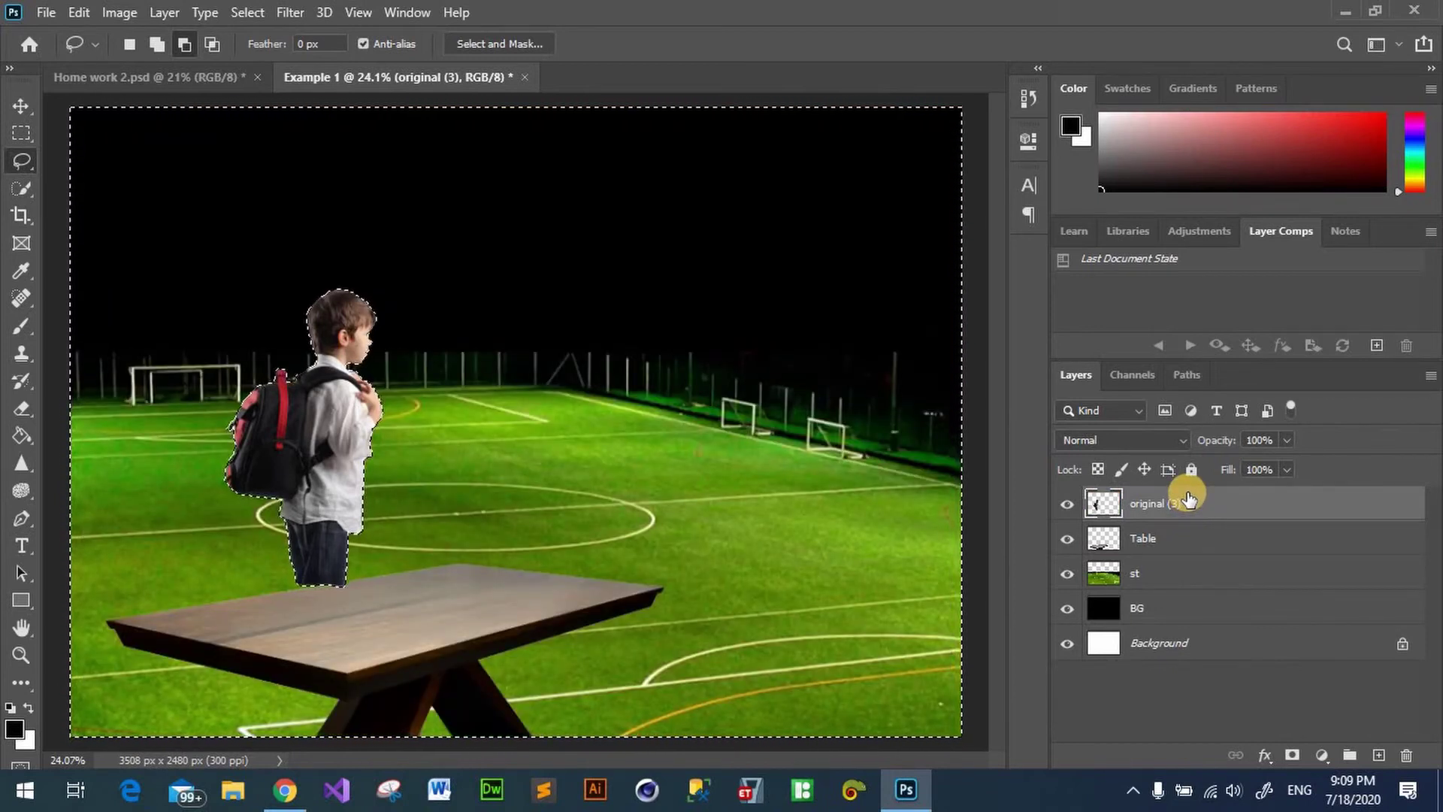
{"action": "key", "text": "ctrl+d"}
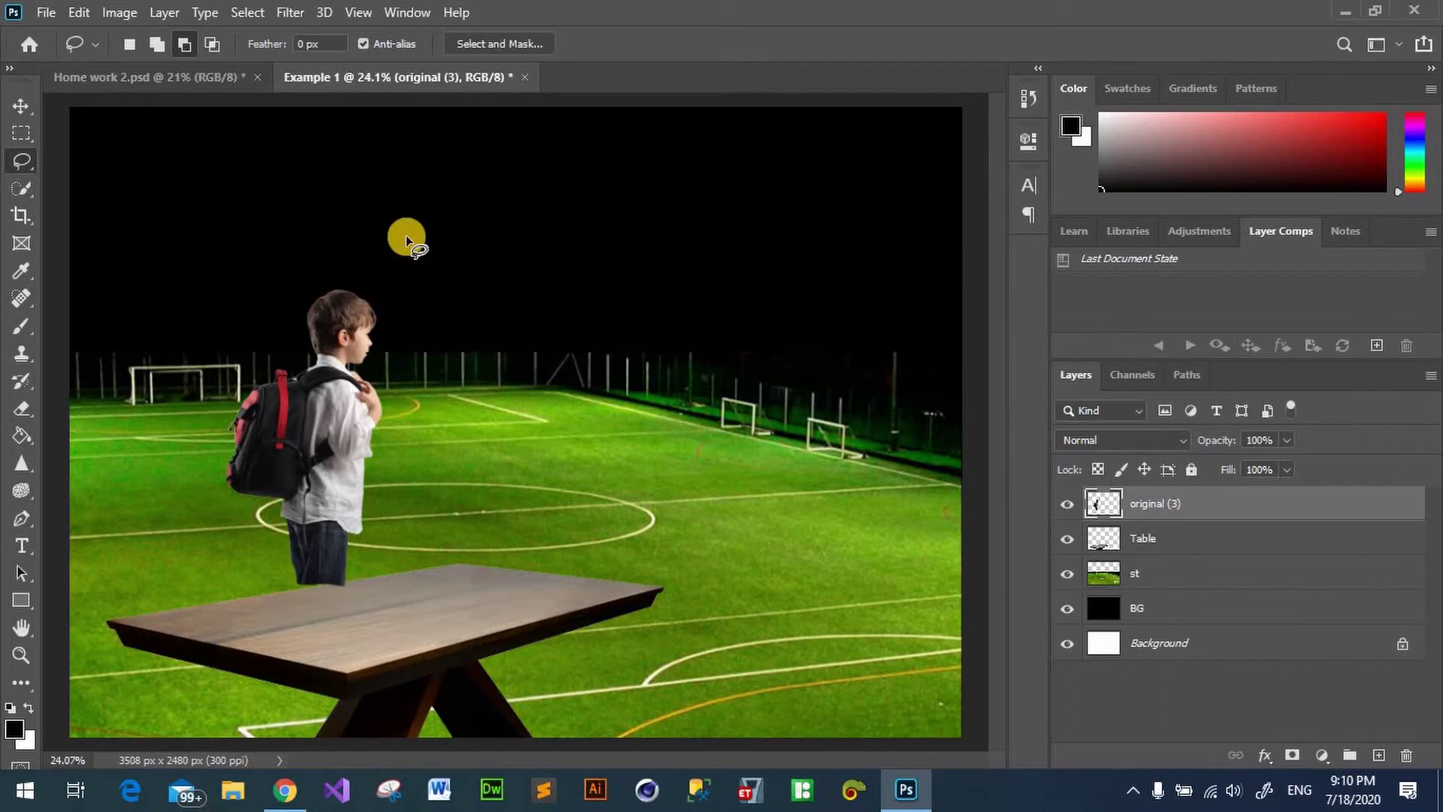
{"action": "left_click", "coordinate": [23, 107]}
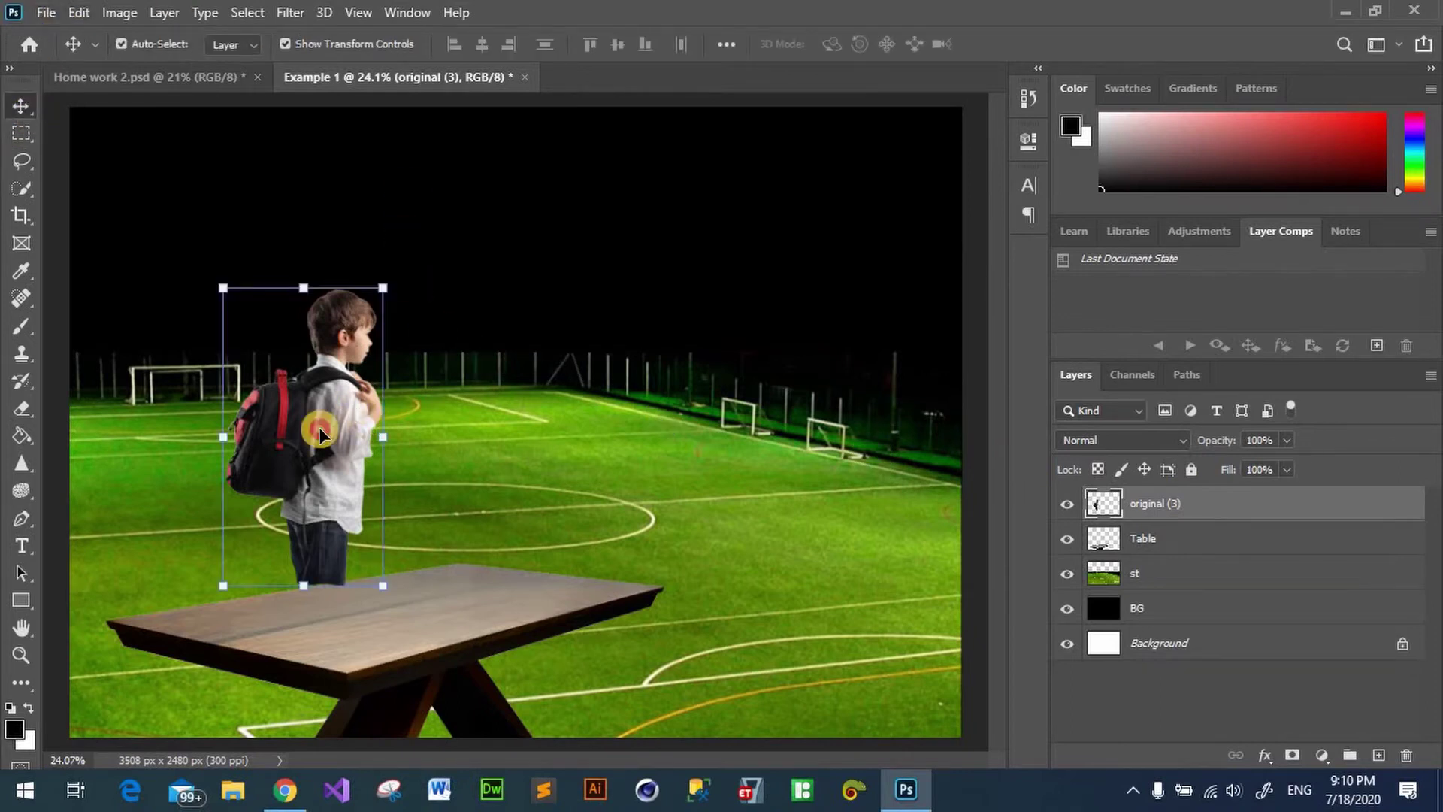
{"action": "left_click_drag", "start_coordinate": [319, 435], "coordinate": [245, 591]}
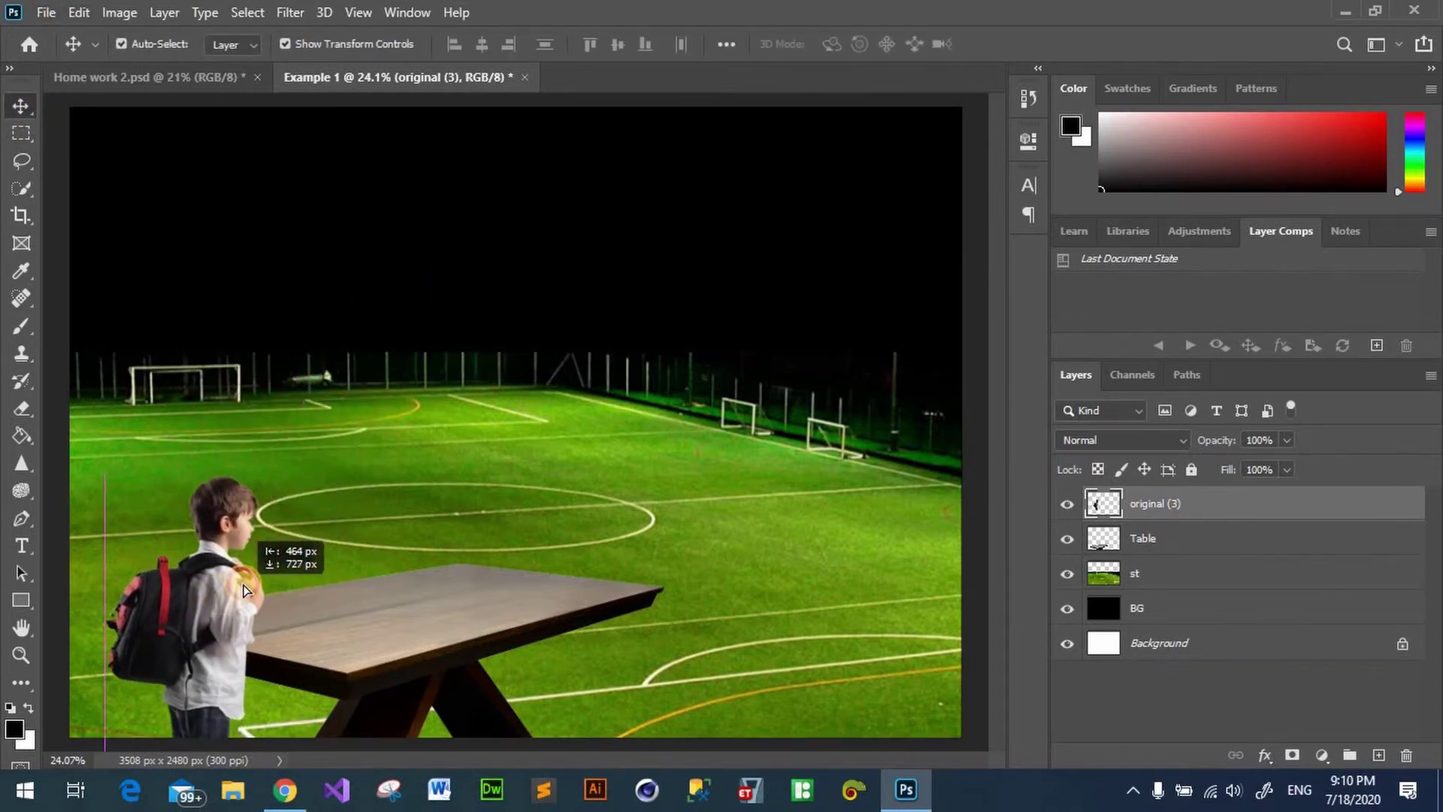
{"action": "left_click_drag", "start_coordinate": [245, 590], "coordinate": [284, 572]}
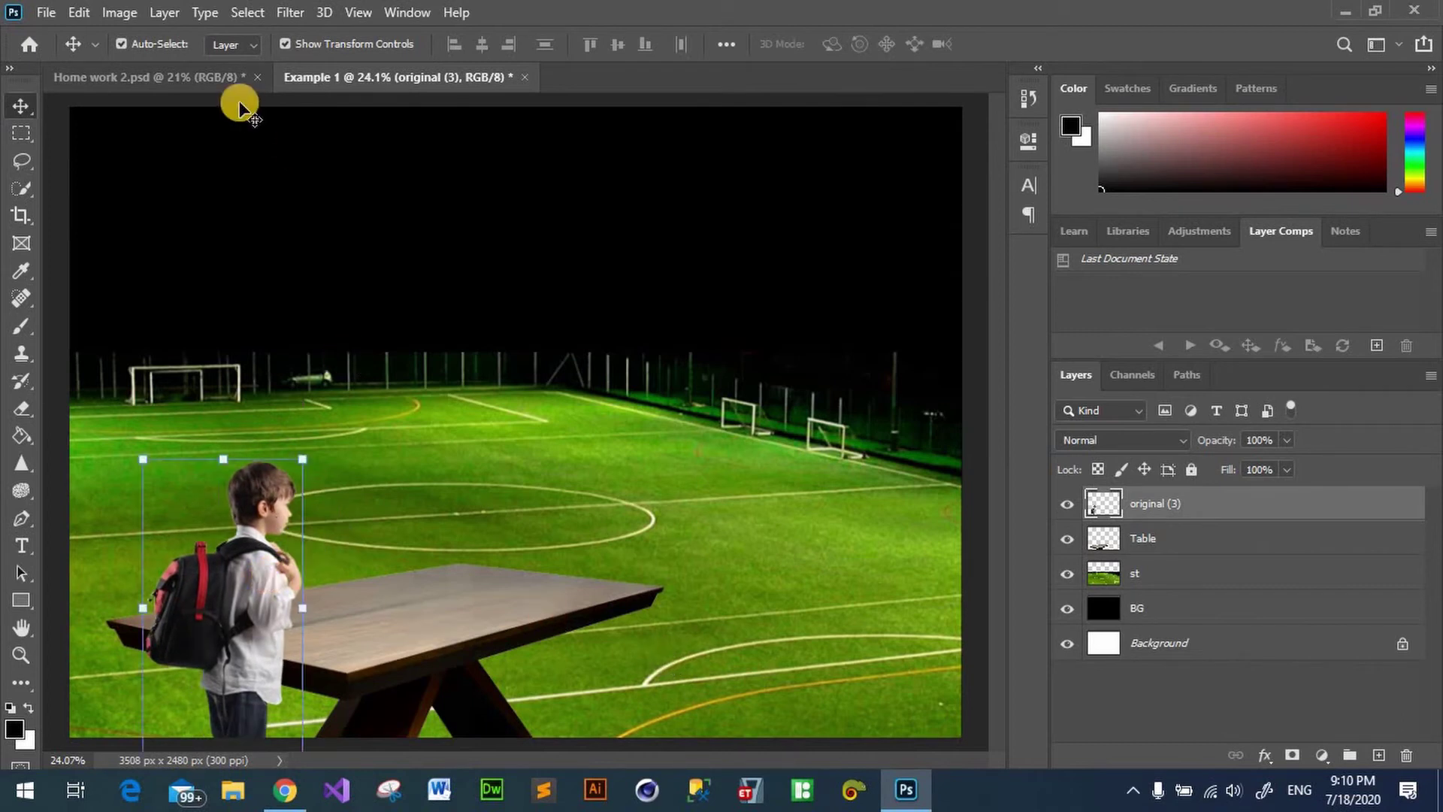
{"action": "left_click", "coordinate": [153, 75]}
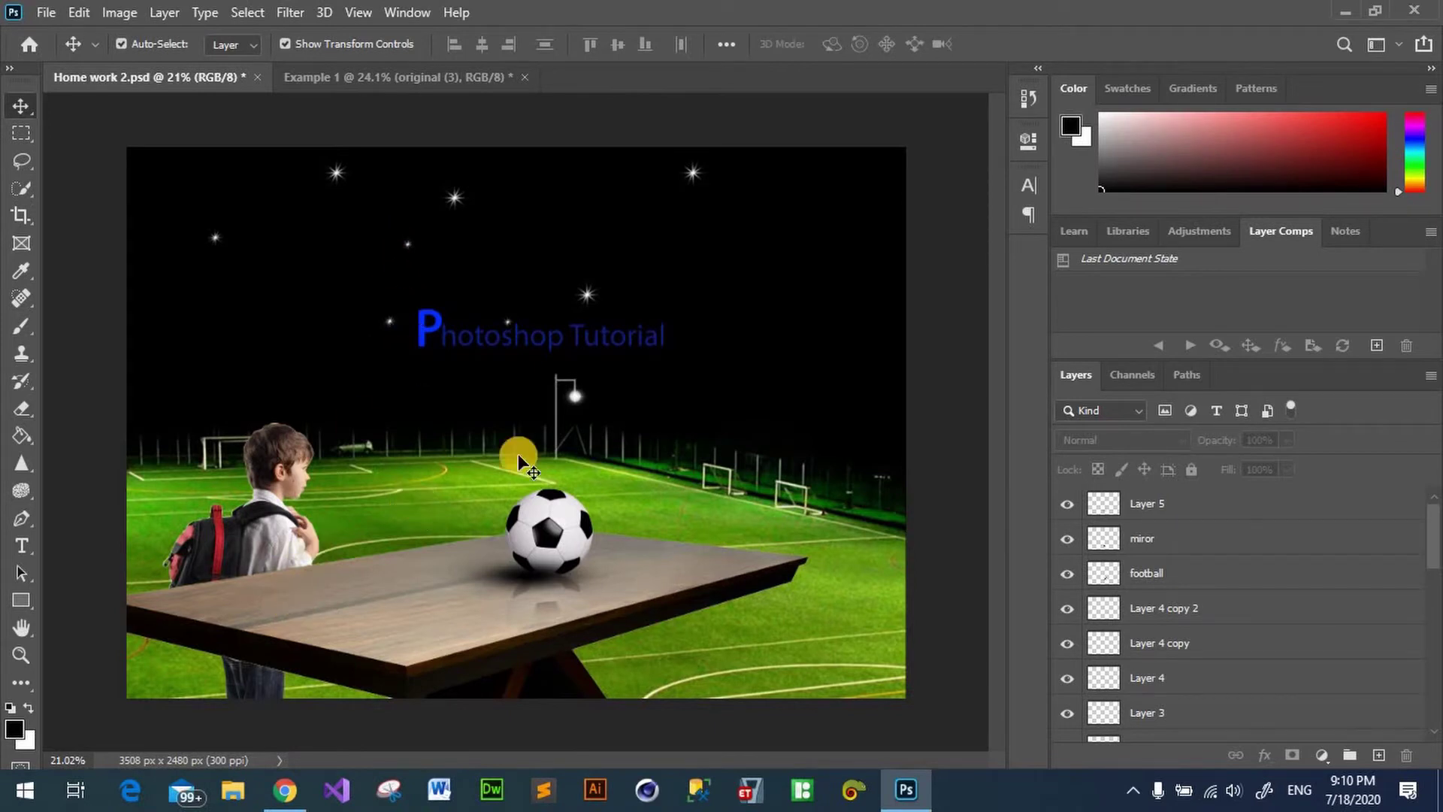
{"action": "left_click", "coordinate": [416, 62]}
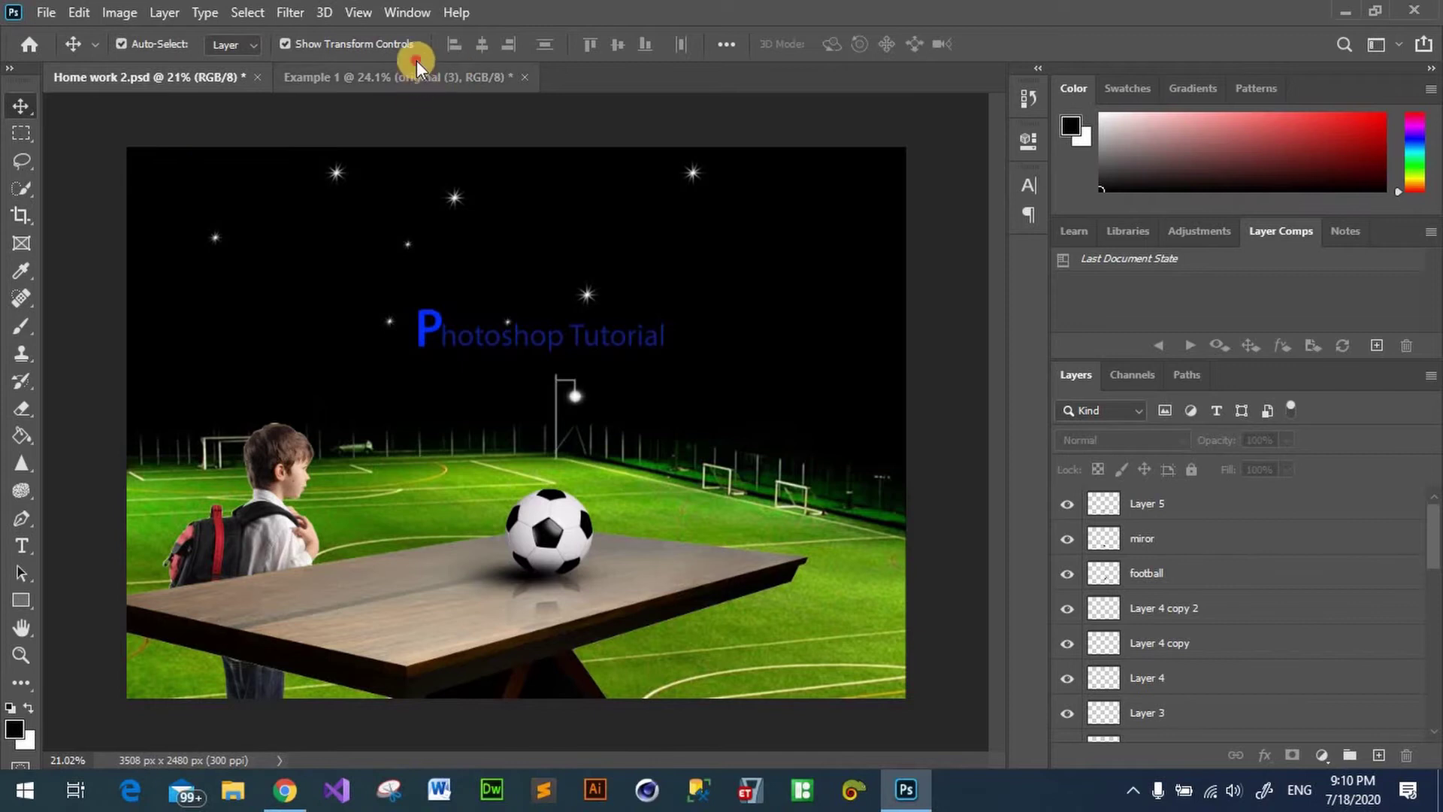
{"action": "left_click", "coordinate": [398, 74]}
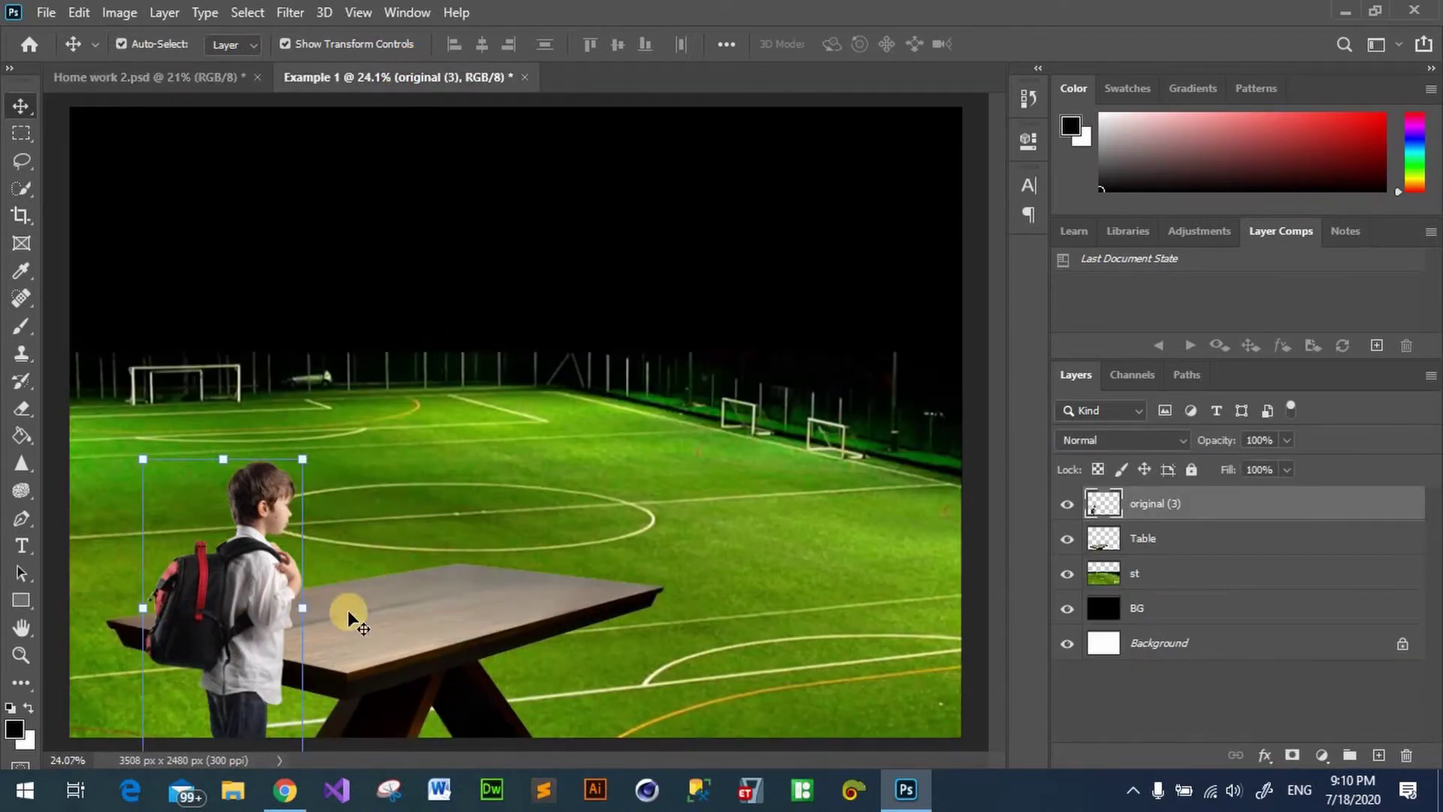
Step: Load the Table layer's outline as a selection and target the original (3) layer
{"action": "left_click", "coordinate": [516, 612]}
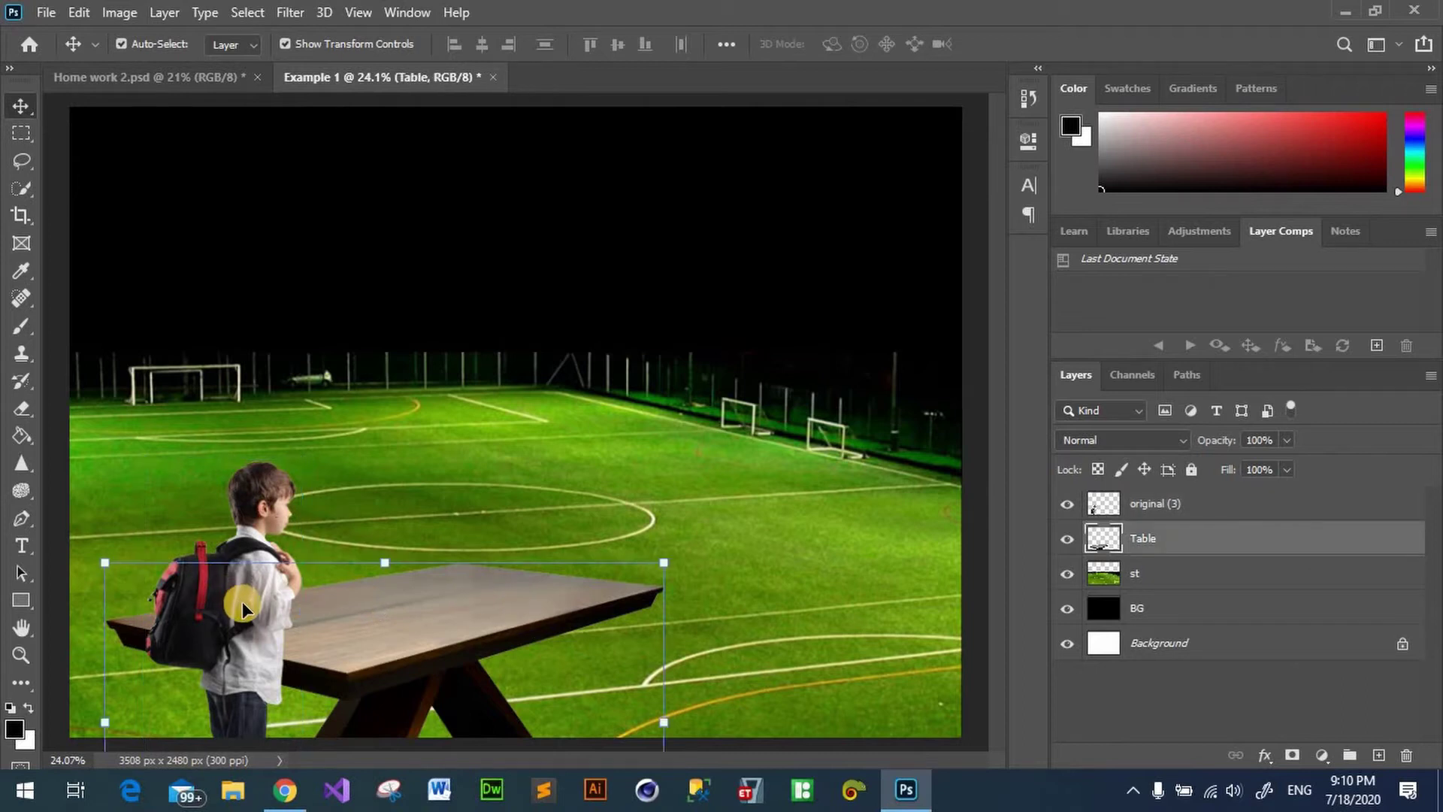
{"action": "left_click", "coordinate": [394, 643]}
{"action": "left_click", "coordinate": [1102, 554], "text": "ctrl"}
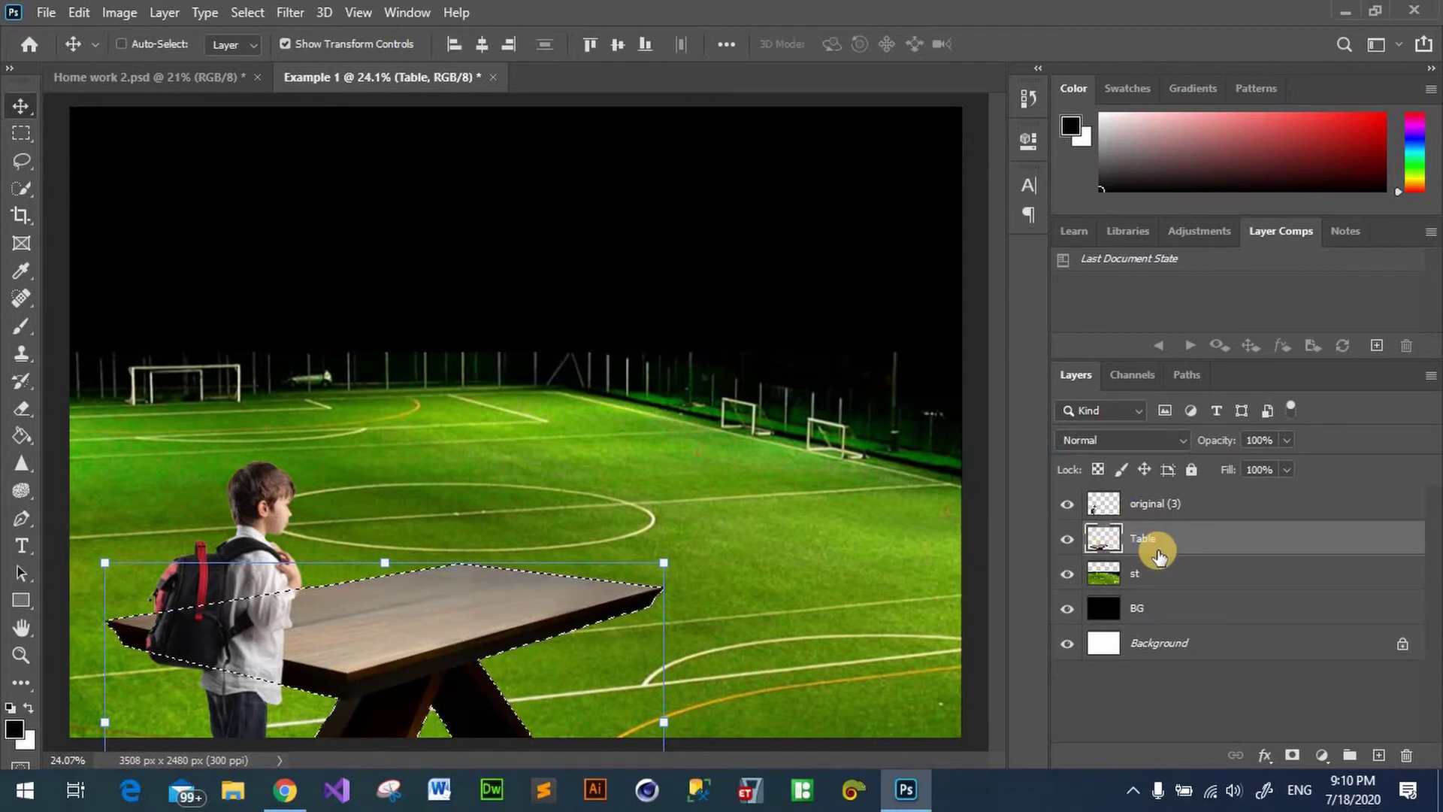
{"action": "key", "text": "ctrl+d"}
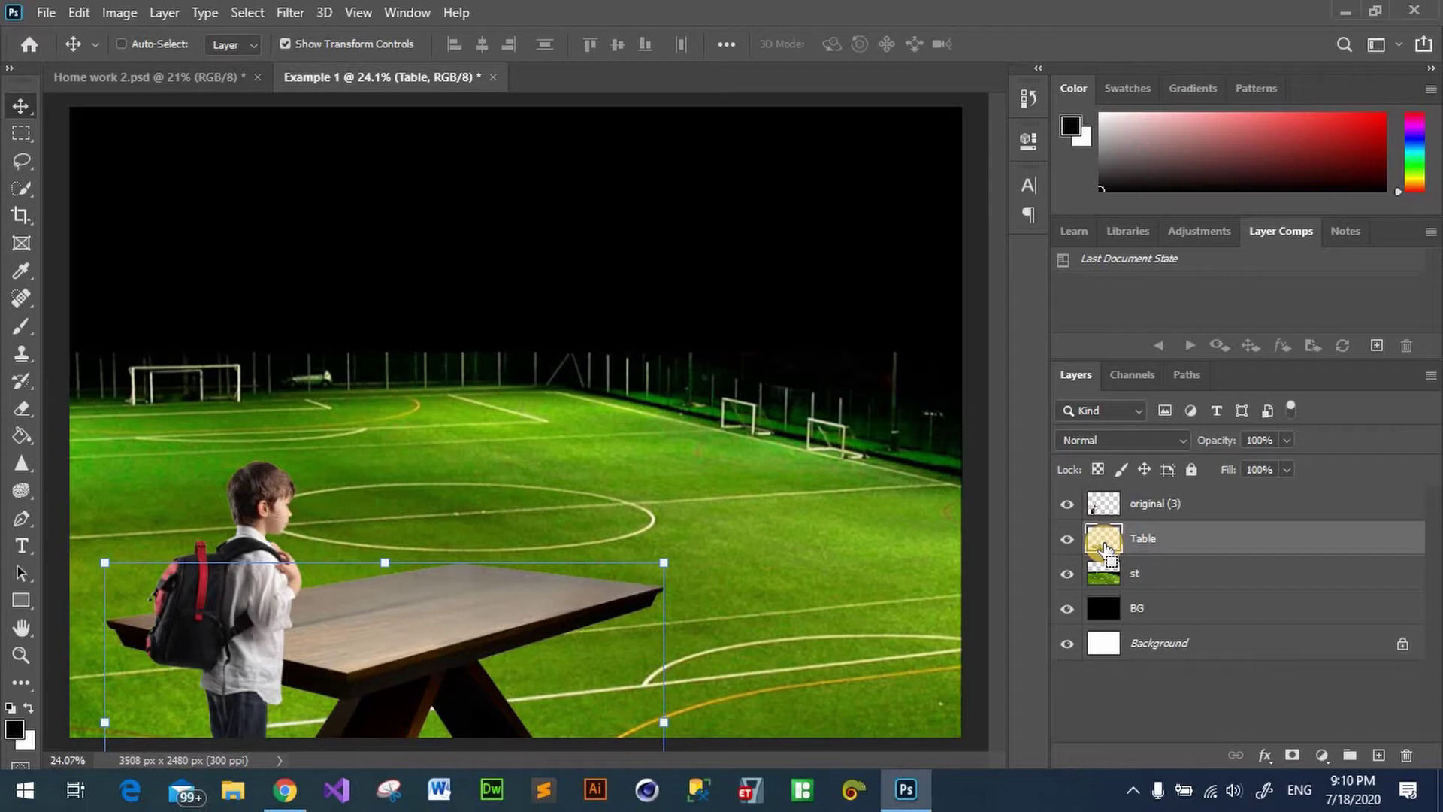
{"action": "left_click", "coordinate": [1105, 552], "text": "ctrl"}
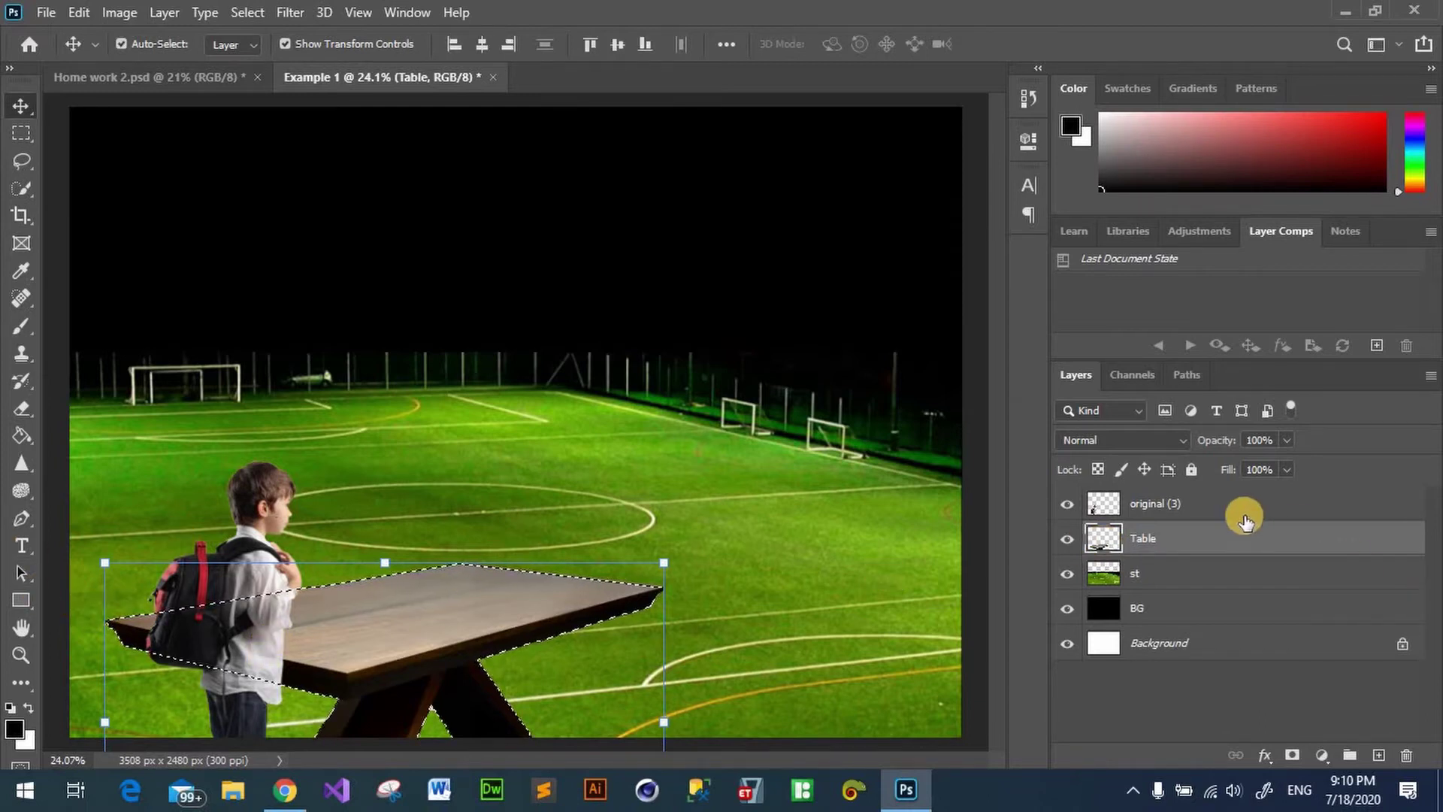
{"action": "left_click", "coordinate": [1185, 502]}
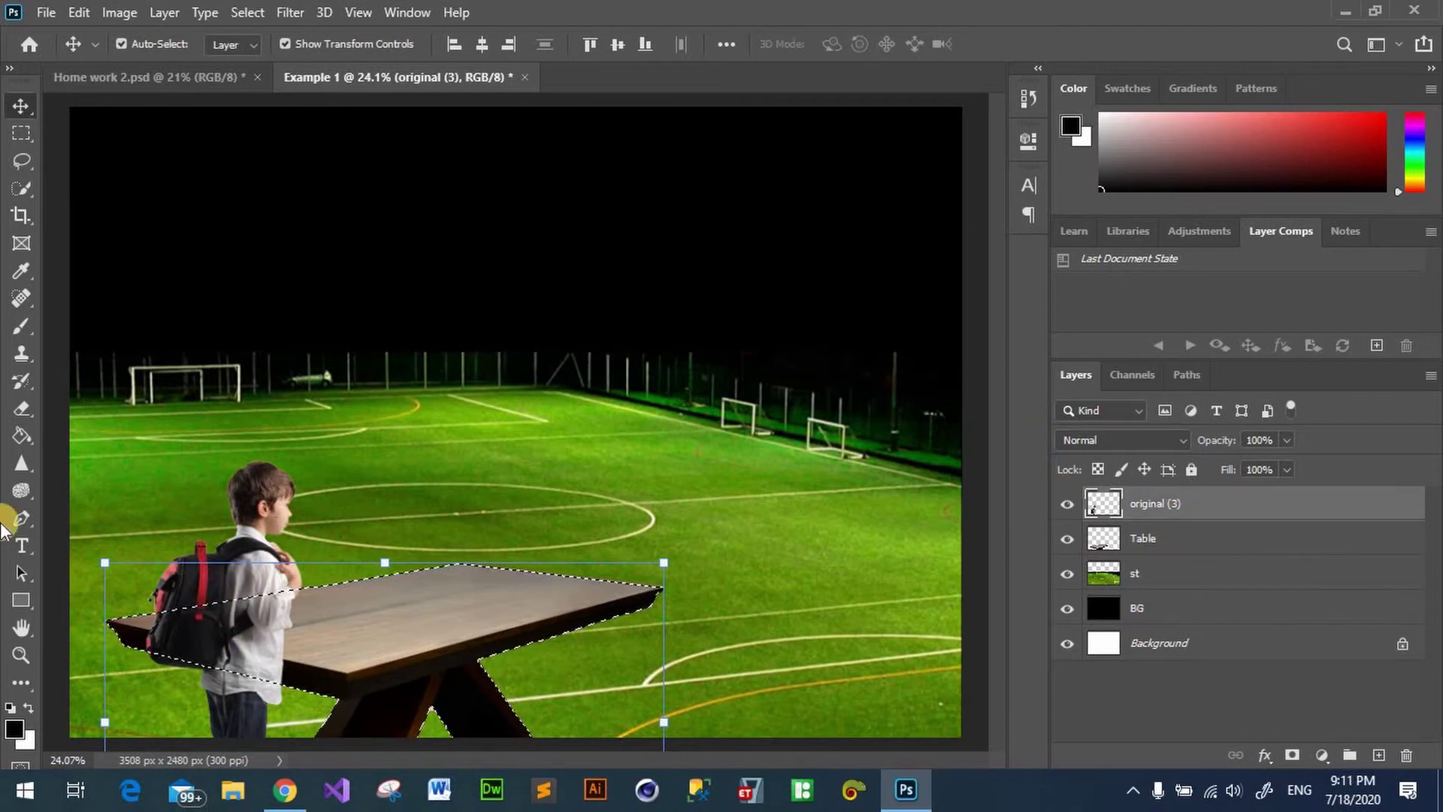
Step: Choose the standard Eraser and raise its brush hardness slightly
{"action": "left_click", "coordinate": [22, 410]}
{"action": "left_click", "coordinate": [134, 408]}
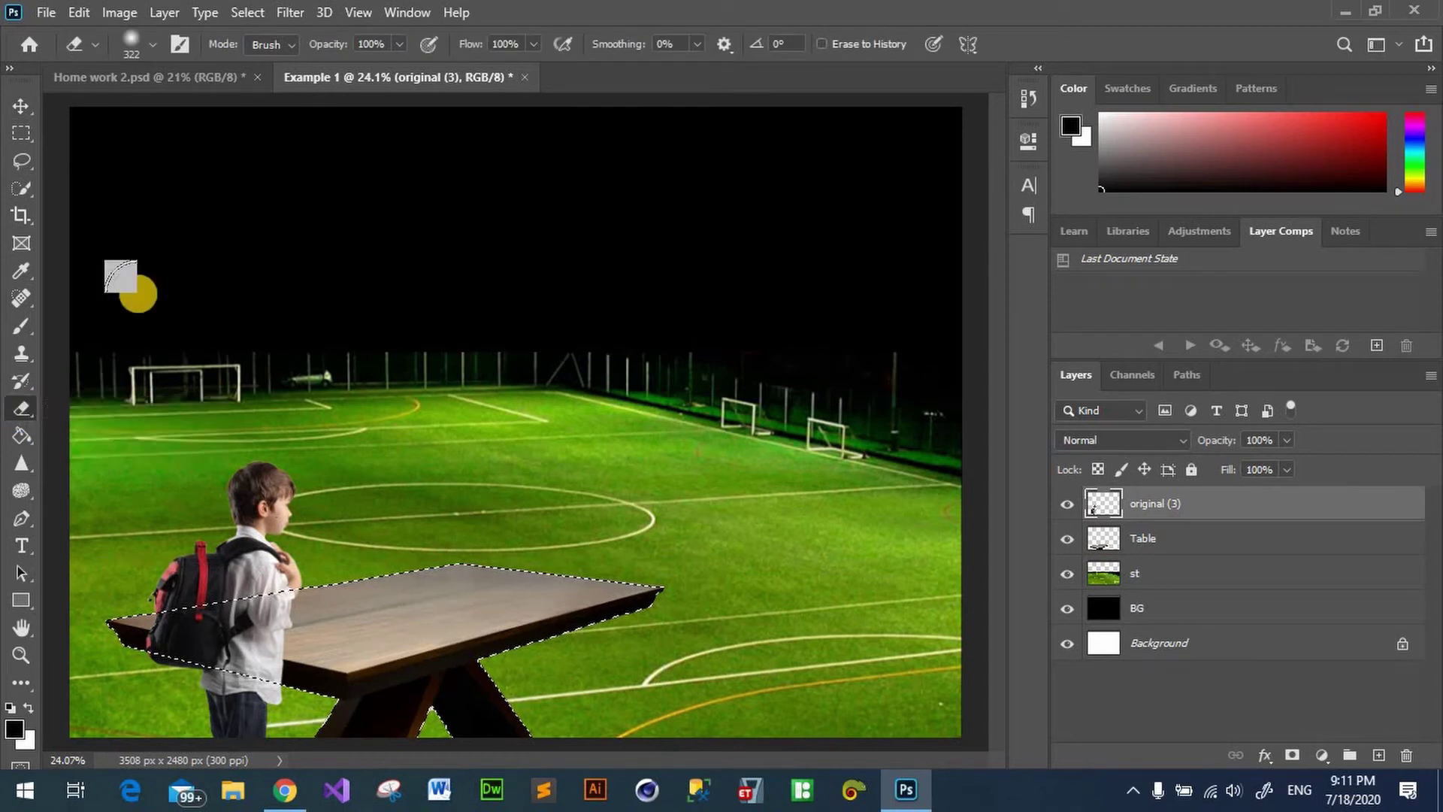
{"action": "left_click", "coordinate": [151, 48]}
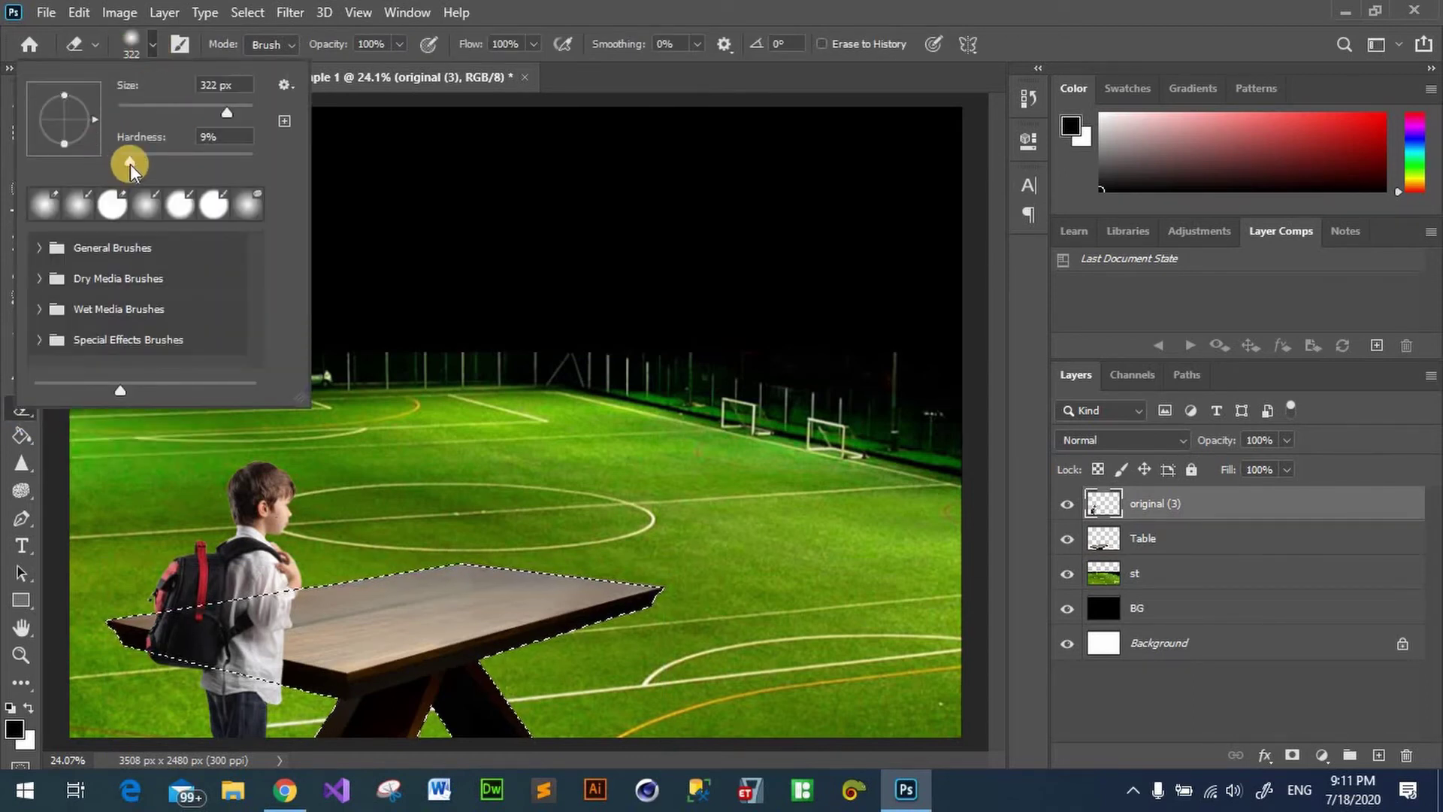
{"action": "mouse_move", "coordinate": [129, 164]}
{"action": "left_mouse_down"}
{"action": "mouse_move", "coordinate": [169, 178]}
{"action": "mouse_move", "coordinate": [137, 167]}
{"action": "left_mouse_up"}
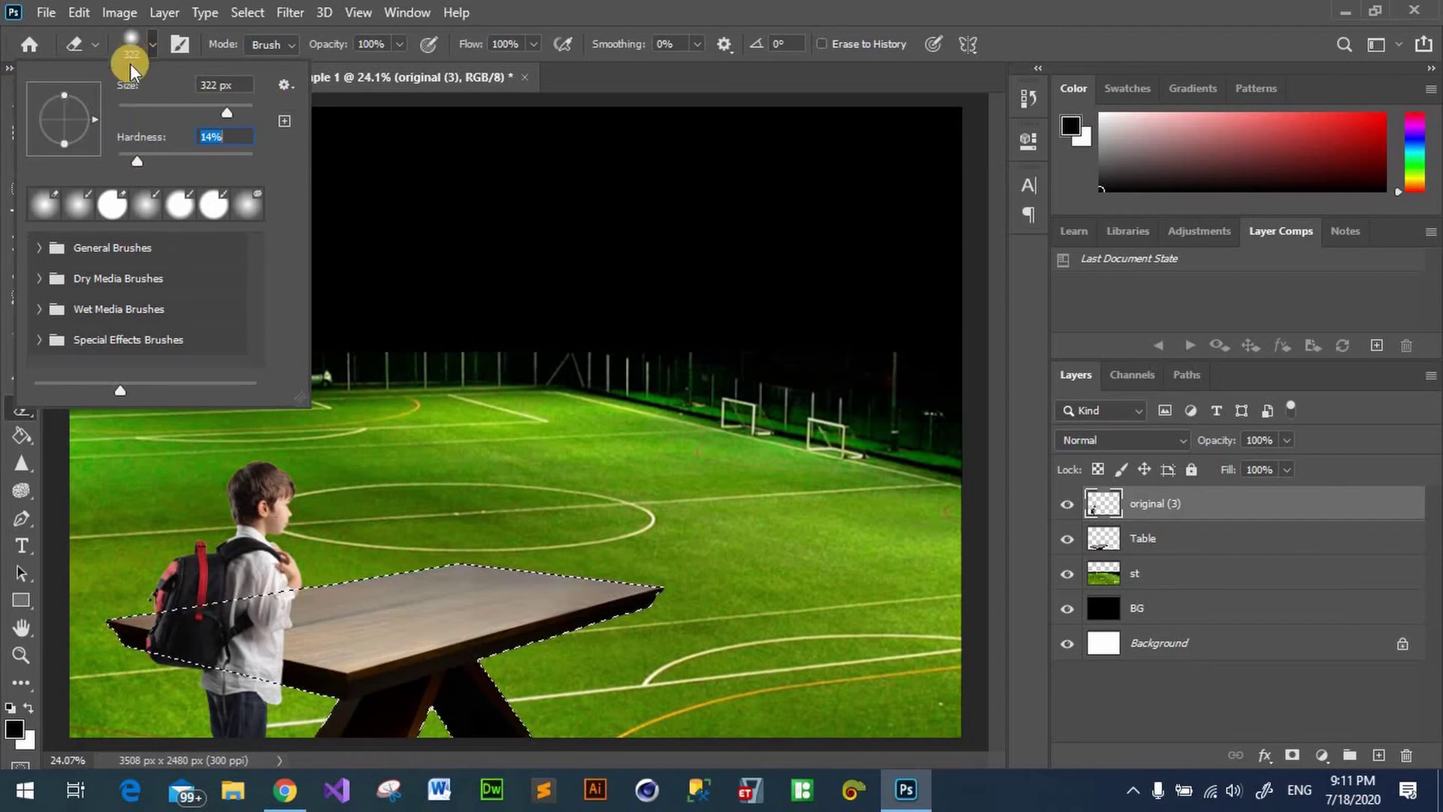
{"action": "left_click", "coordinate": [156, 44]}
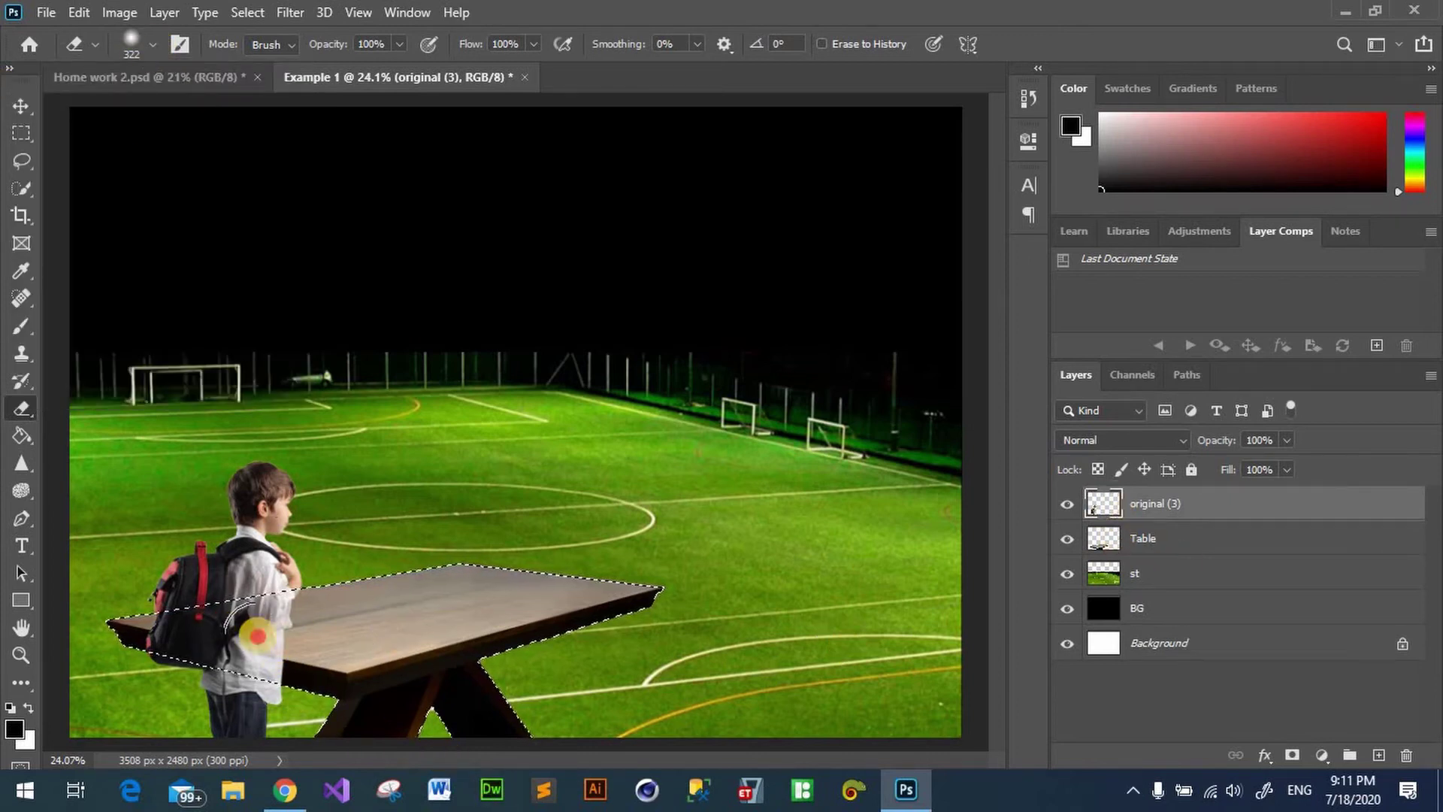
Step: Erase the boy's shirt, arm and backpack inside the table selection, then deselect
{"action": "mouse_move", "coordinate": [282, 624]}
{"action": "left_mouse_down"}
{"action": "mouse_move", "coordinate": [181, 634]}
{"action": "mouse_move", "coordinate": [280, 625]}
{"action": "mouse_move", "coordinate": [306, 634]}
{"action": "mouse_move", "coordinate": [201, 639]}
{"action": "mouse_move", "coordinate": [322, 638]}
{"action": "mouse_move", "coordinate": [228, 651]}
{"action": "left_mouse_up"}
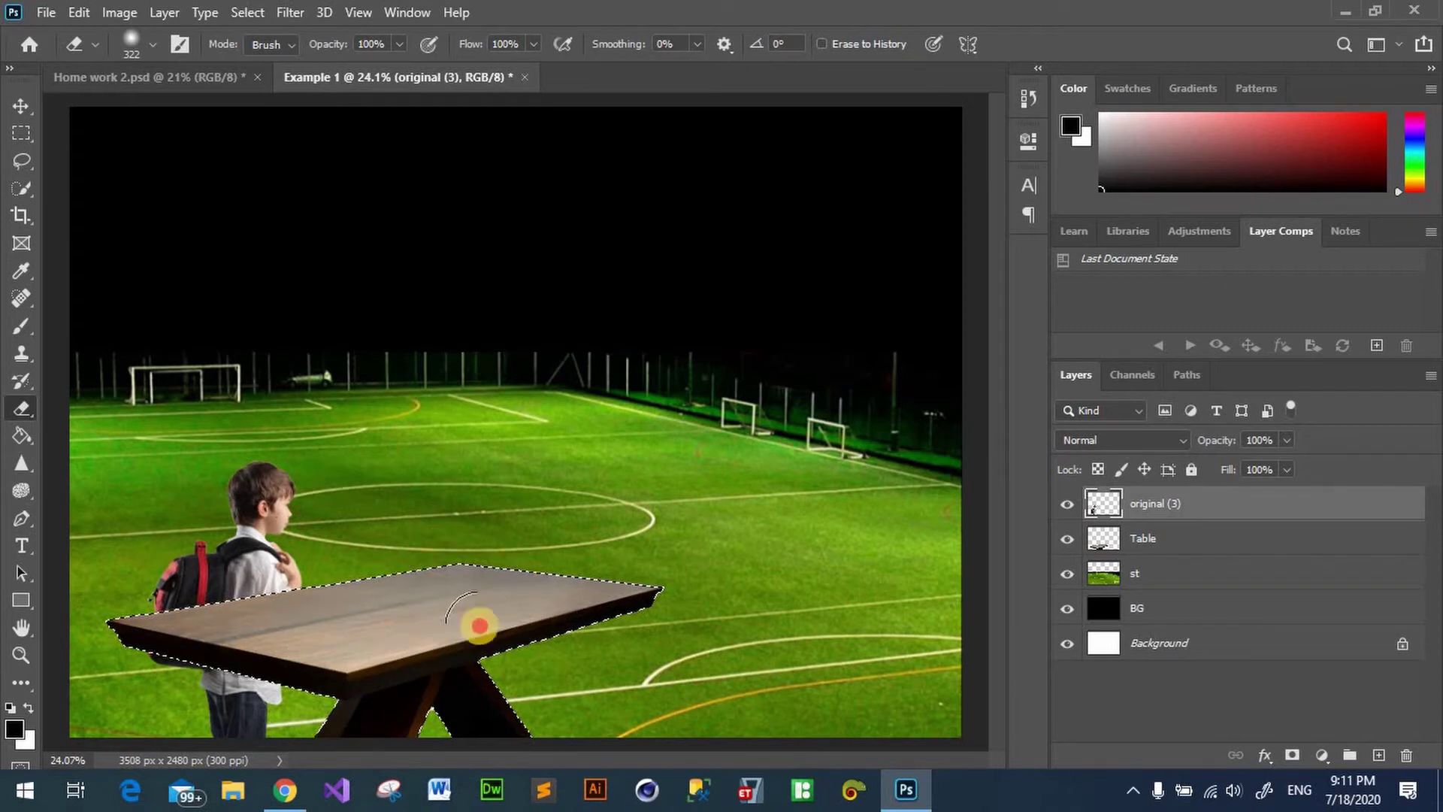
{"action": "left_click_drag", "start_coordinate": [479, 625], "coordinate": [380, 654]}
{"action": "mouse_move", "coordinate": [145, 634]}
{"action": "left_mouse_down"}
{"action": "mouse_move", "coordinate": [284, 631]}
{"action": "mouse_move", "coordinate": [151, 602]}
{"action": "mouse_move", "coordinate": [185, 583]}
{"action": "left_mouse_up"}
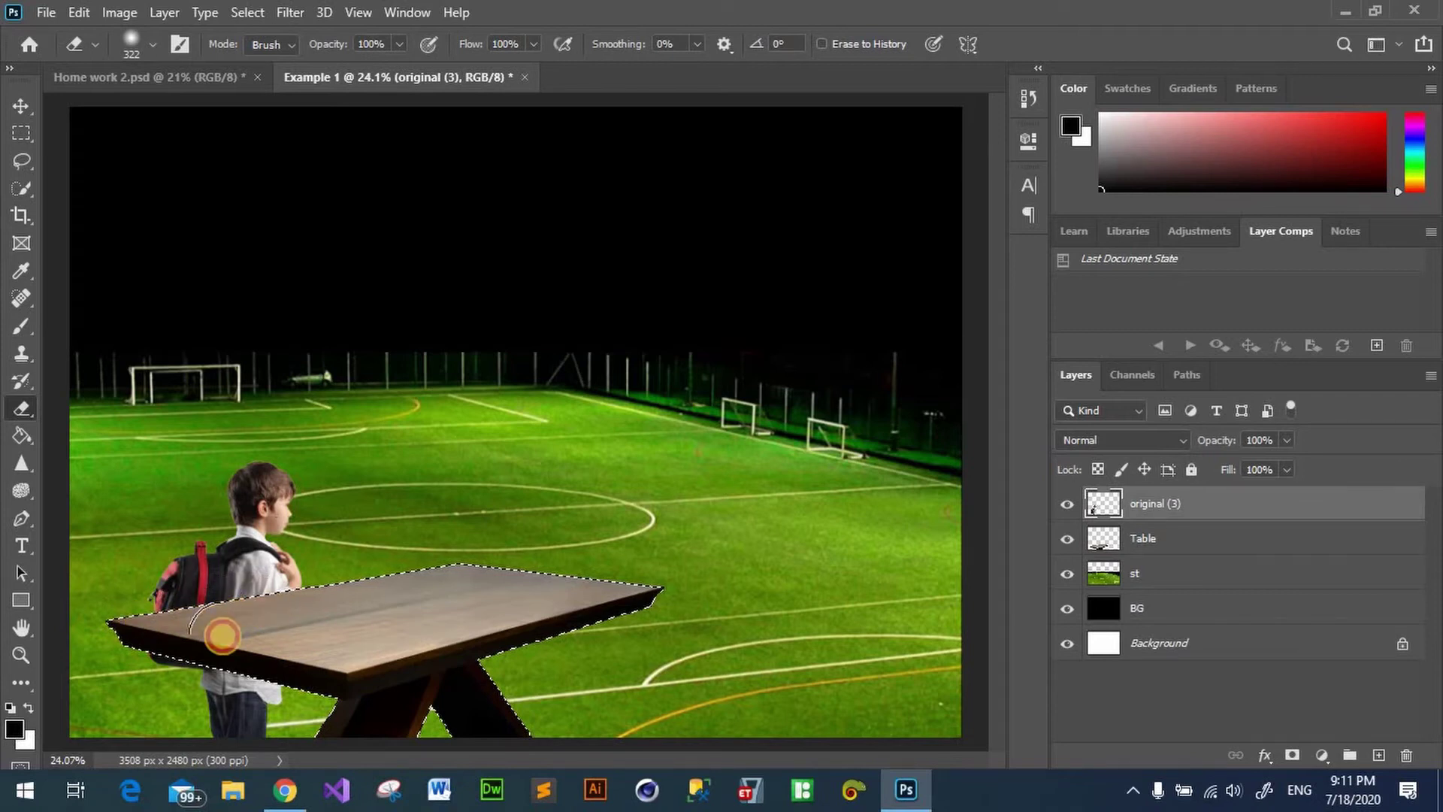
{"action": "left_click_drag", "start_coordinate": [221, 636], "coordinate": [336, 640]}
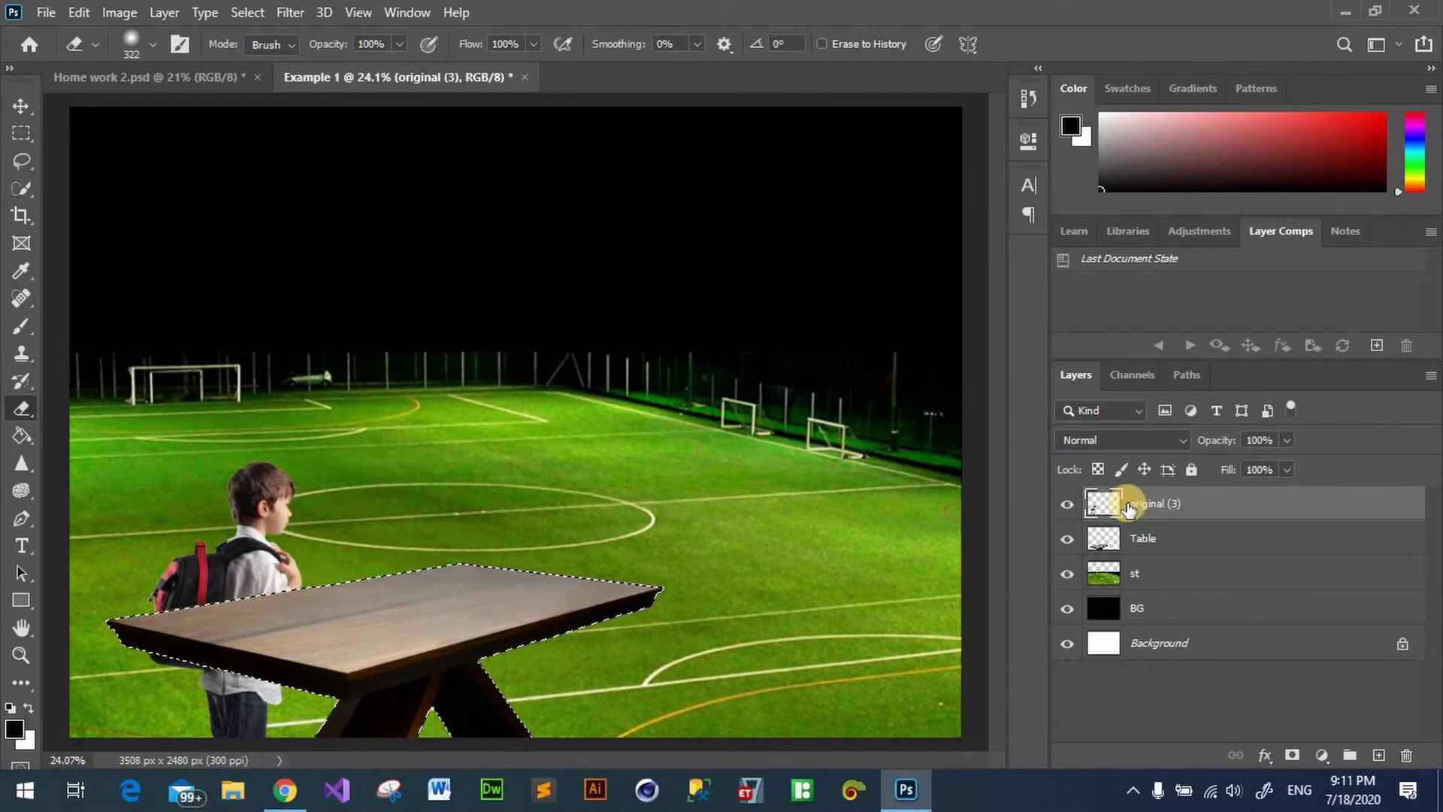
{"action": "key", "text": "ctrl+d"}
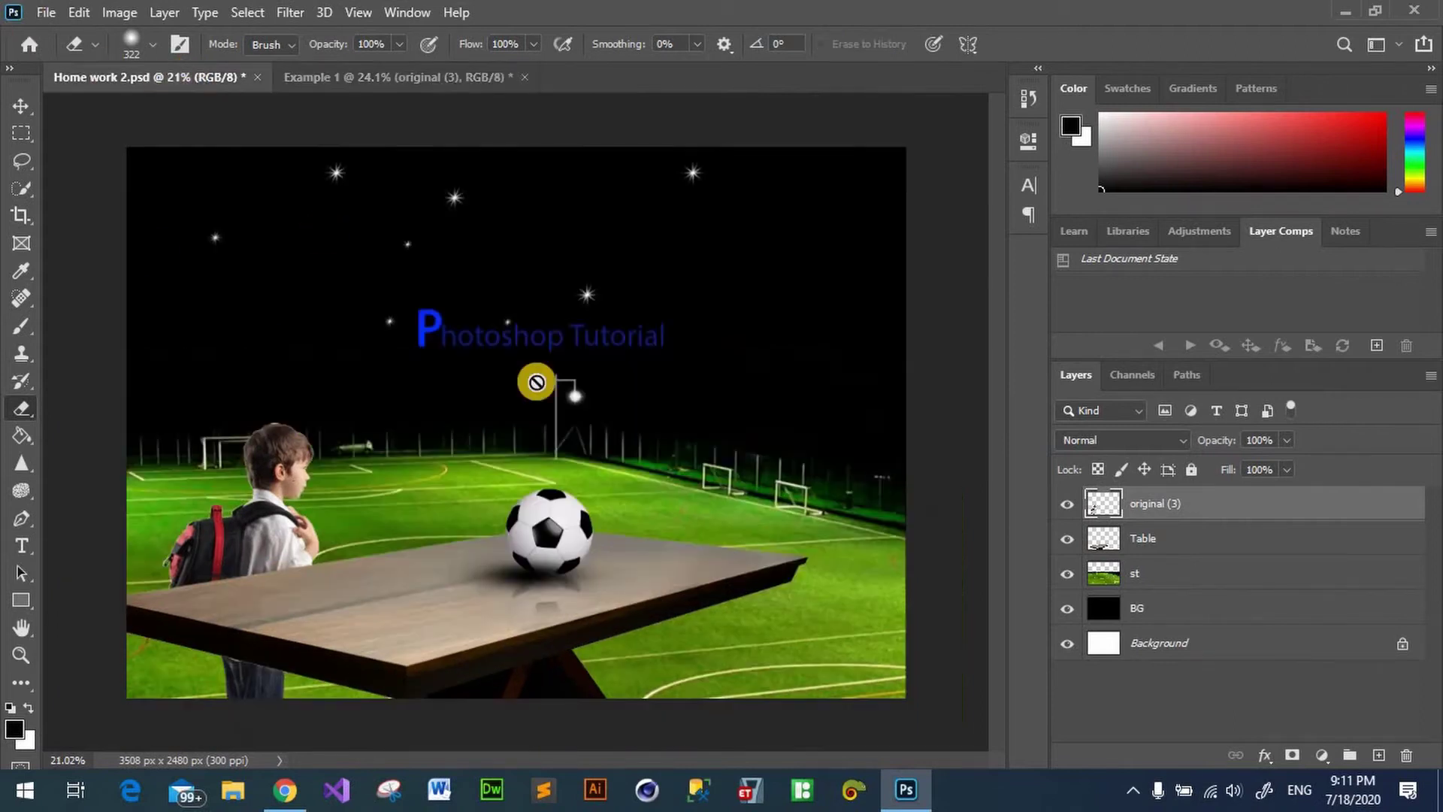
Step: Glance at Home work 2.psd, then return to the Example 1 document
{"action": "left_click", "coordinate": [184, 76]}
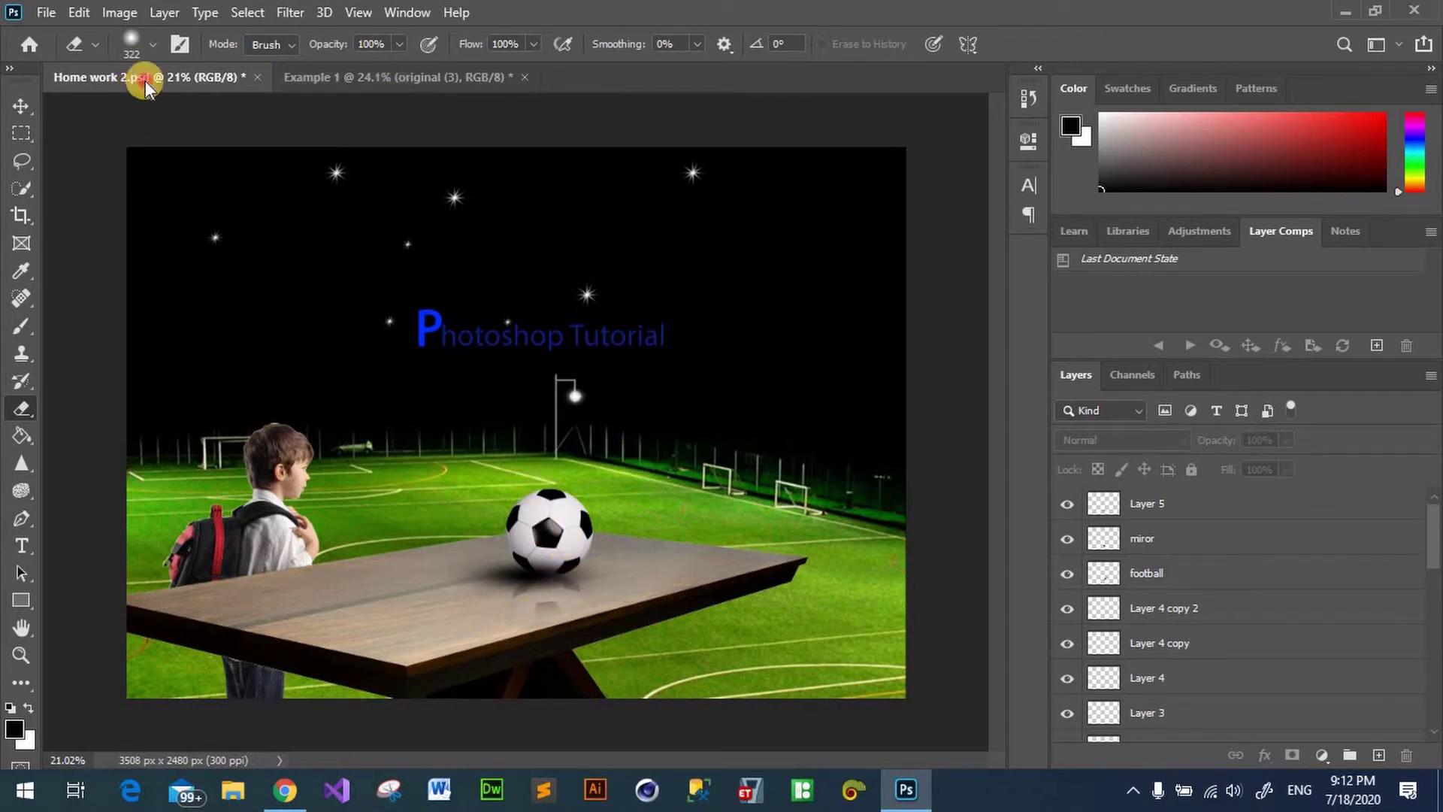
{"action": "left_click", "coordinate": [361, 77]}
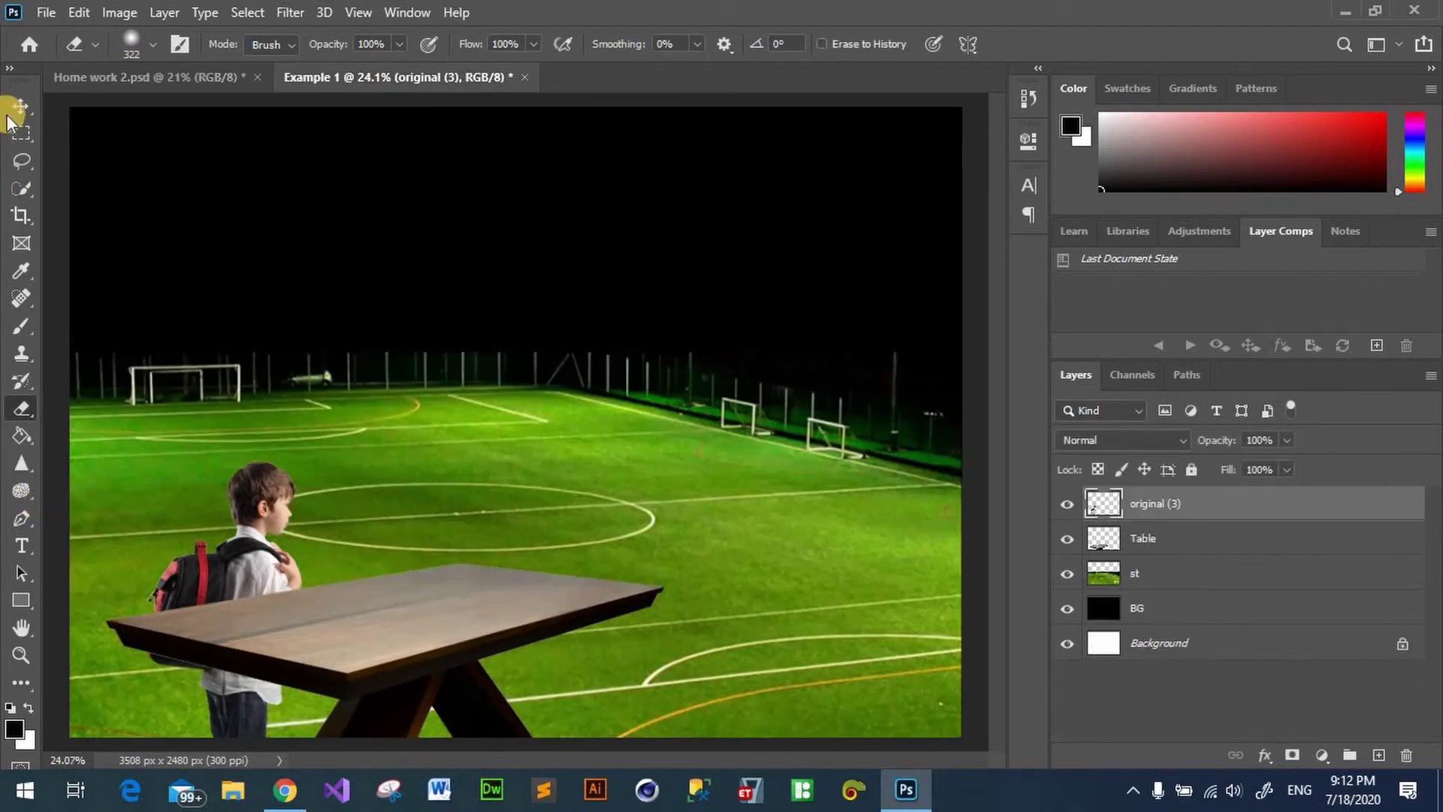
Step: Place football-futbol-topu.jpg as an embedded image, shift it left, and commit
{"action": "left_click", "coordinate": [46, 12]}
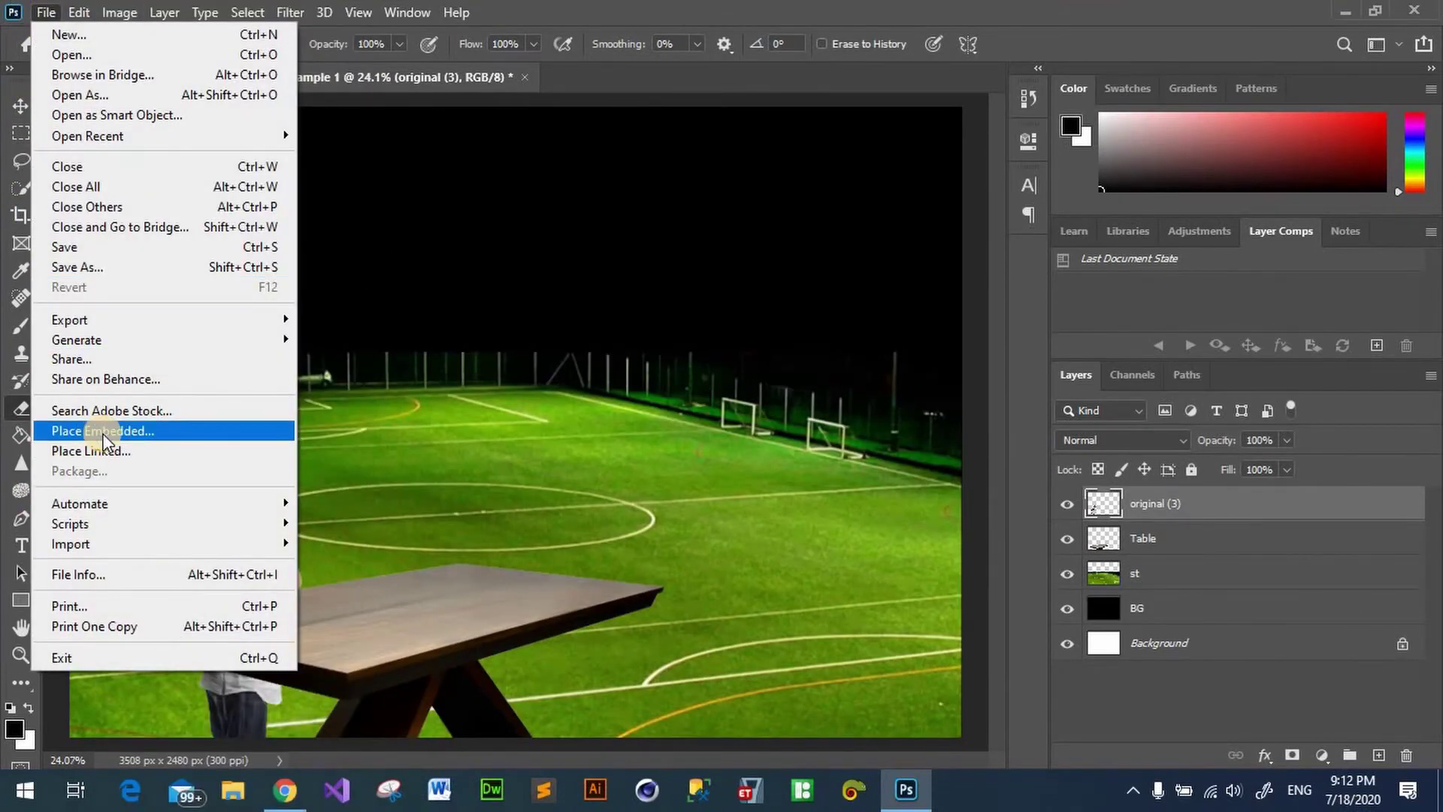
{"action": "left_click", "coordinate": [104, 432]}
{"action": "scroll", "coordinate": [556, 293], "scroll_direction": "down", "scroll_amount": 5}
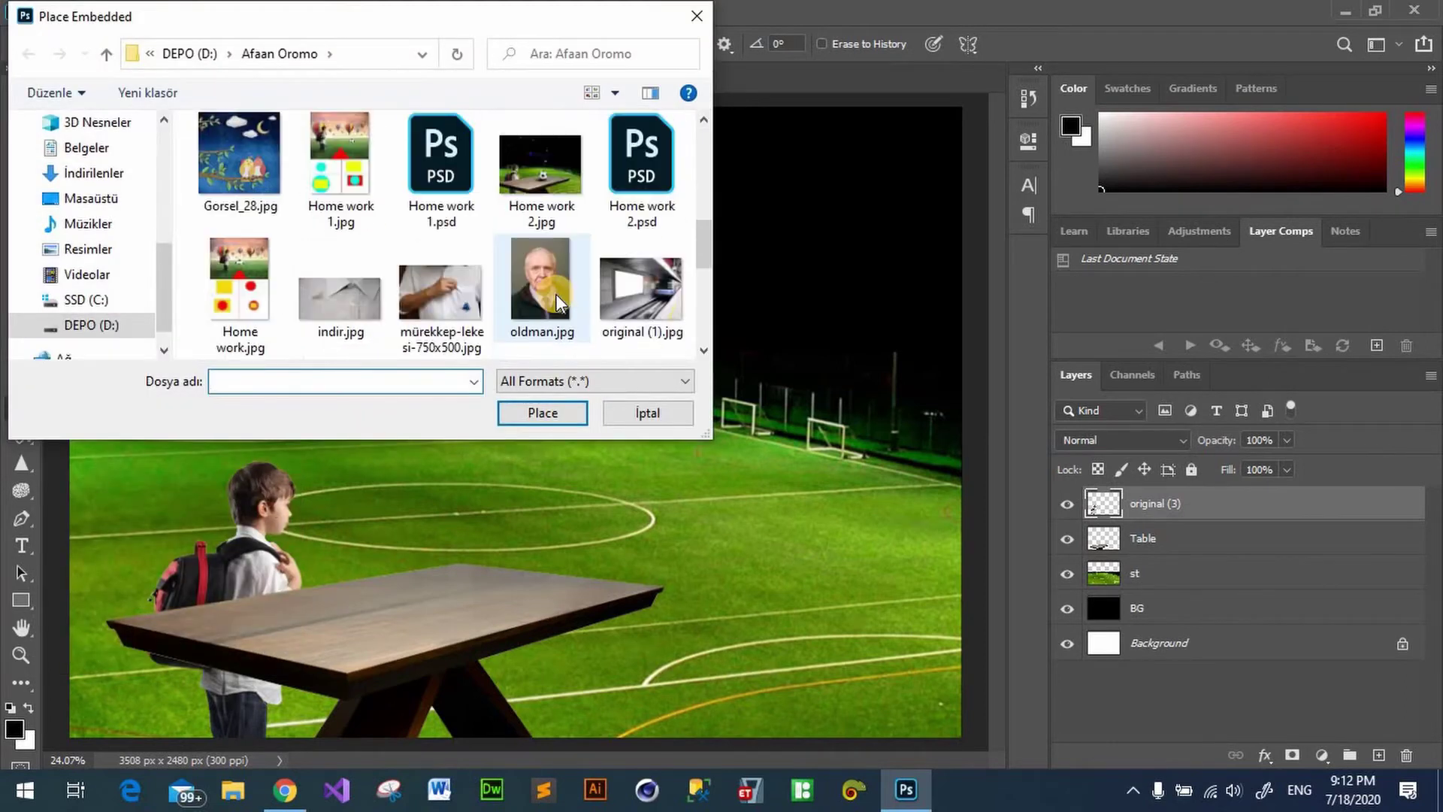
{"action": "scroll", "coordinate": [557, 295], "scroll_direction": "down", "scroll_amount": 3}
{"action": "scroll", "coordinate": [531, 278], "scroll_direction": "up", "scroll_amount": 2}
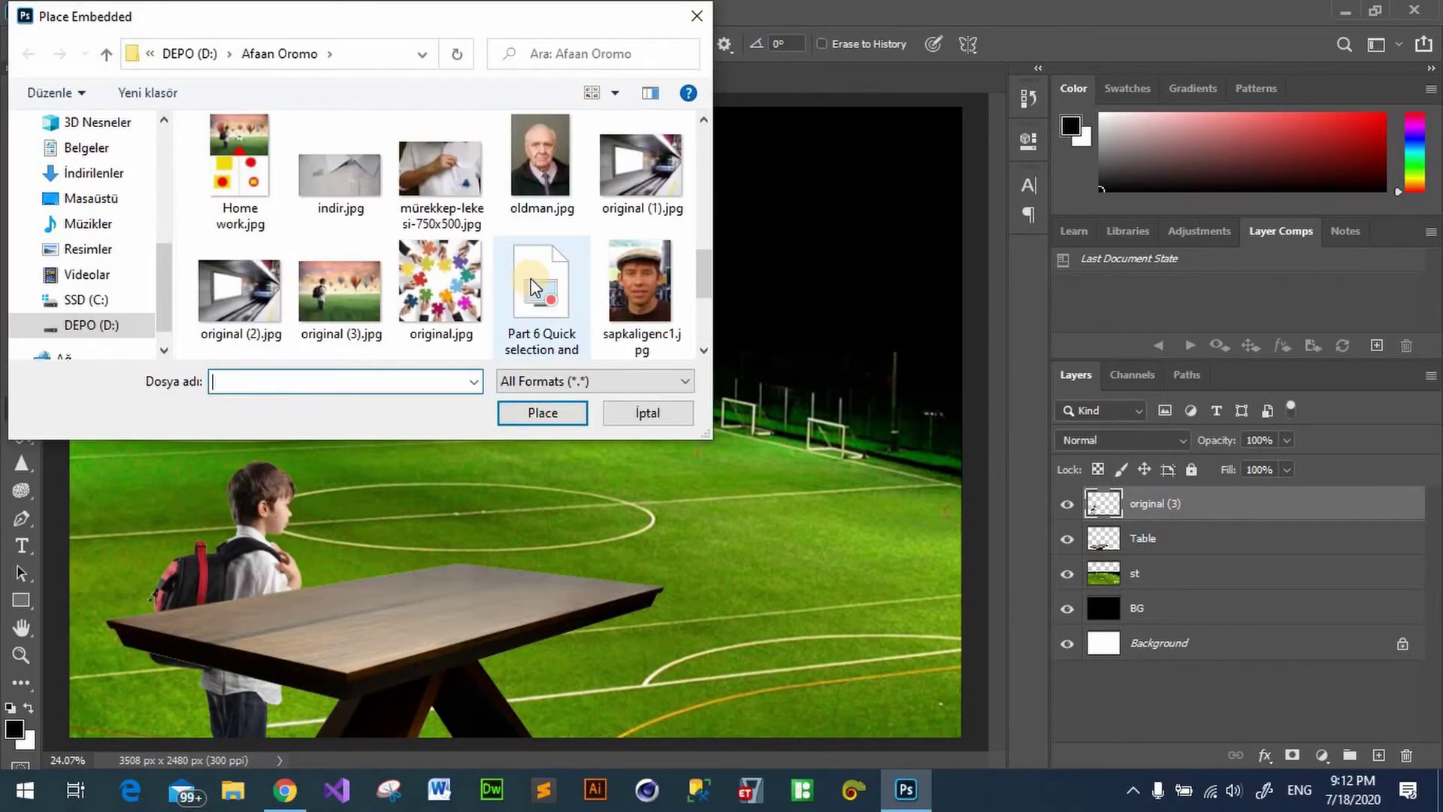
{"action": "scroll", "coordinate": [531, 277], "scroll_direction": "down", "scroll_amount": 1}
{"action": "scroll", "coordinate": [394, 282], "scroll_direction": "up", "scroll_amount": 3}
{"action": "scroll", "coordinate": [398, 282], "scroll_direction": "up", "scroll_amount": 2}
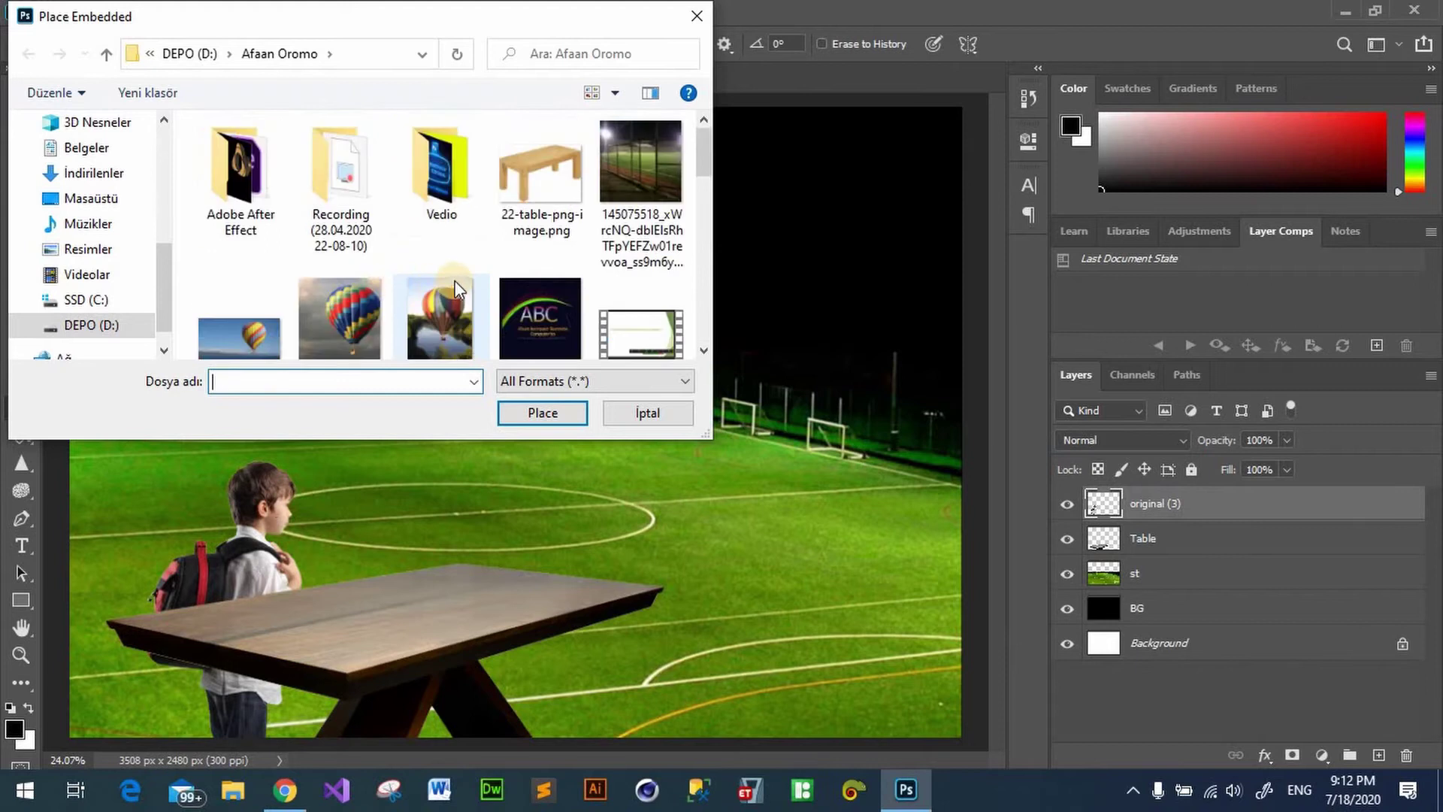
{"action": "scroll", "coordinate": [616, 300], "scroll_direction": "down", "scroll_amount": 2}
{"action": "left_click", "coordinate": [565, 273]}
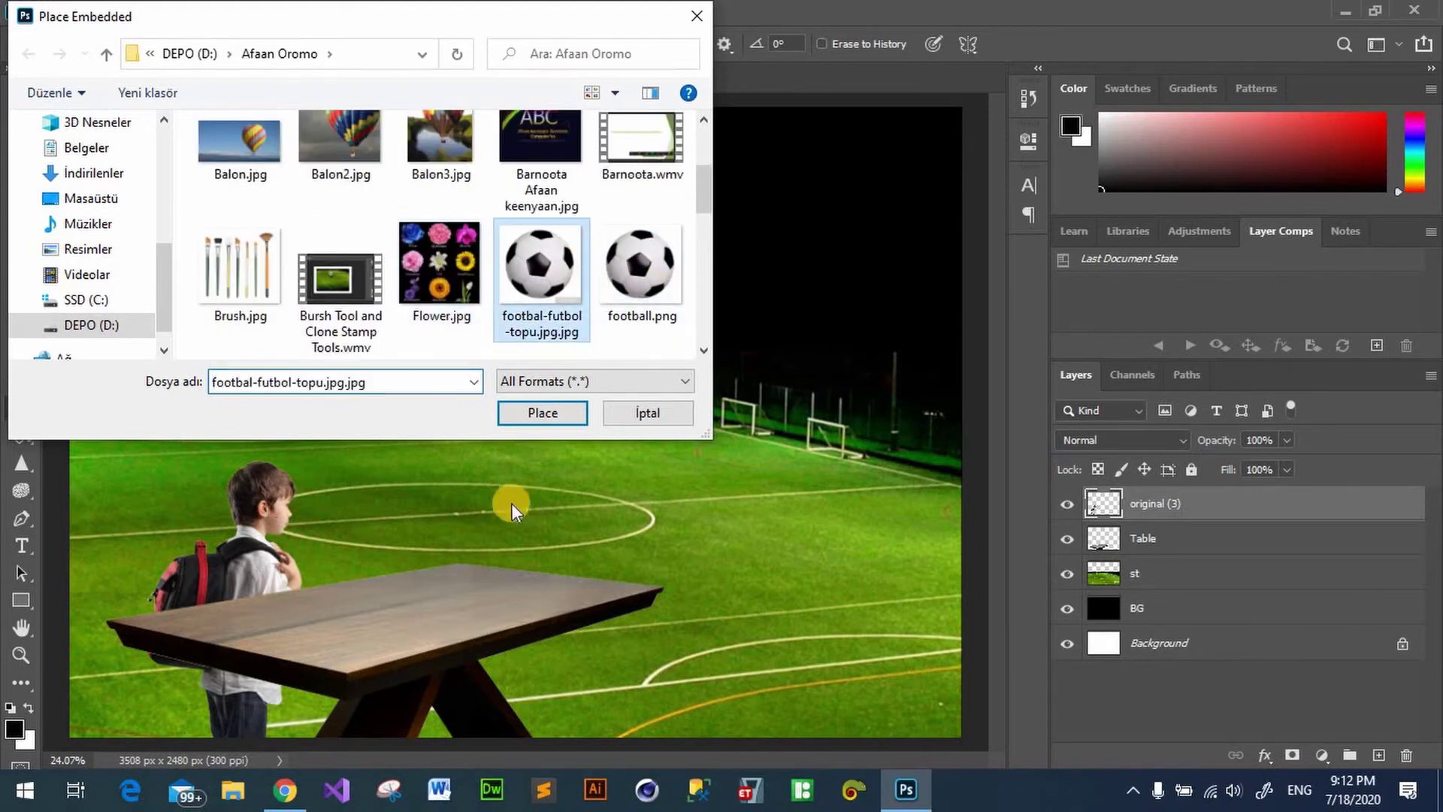
{"action": "left_click", "coordinate": [542, 412]}
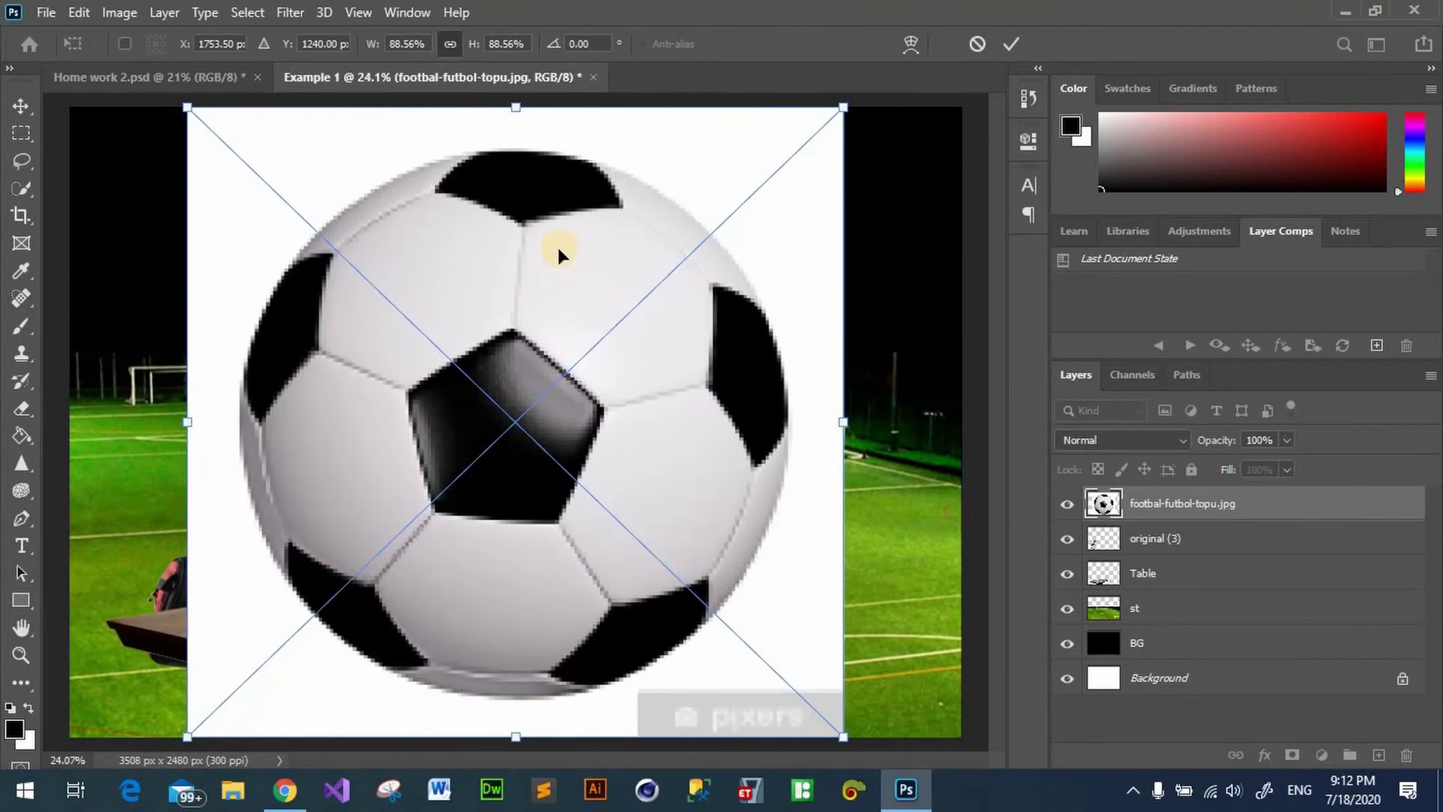
{"action": "left_click_drag", "start_coordinate": [557, 247], "coordinate": [515, 256]}
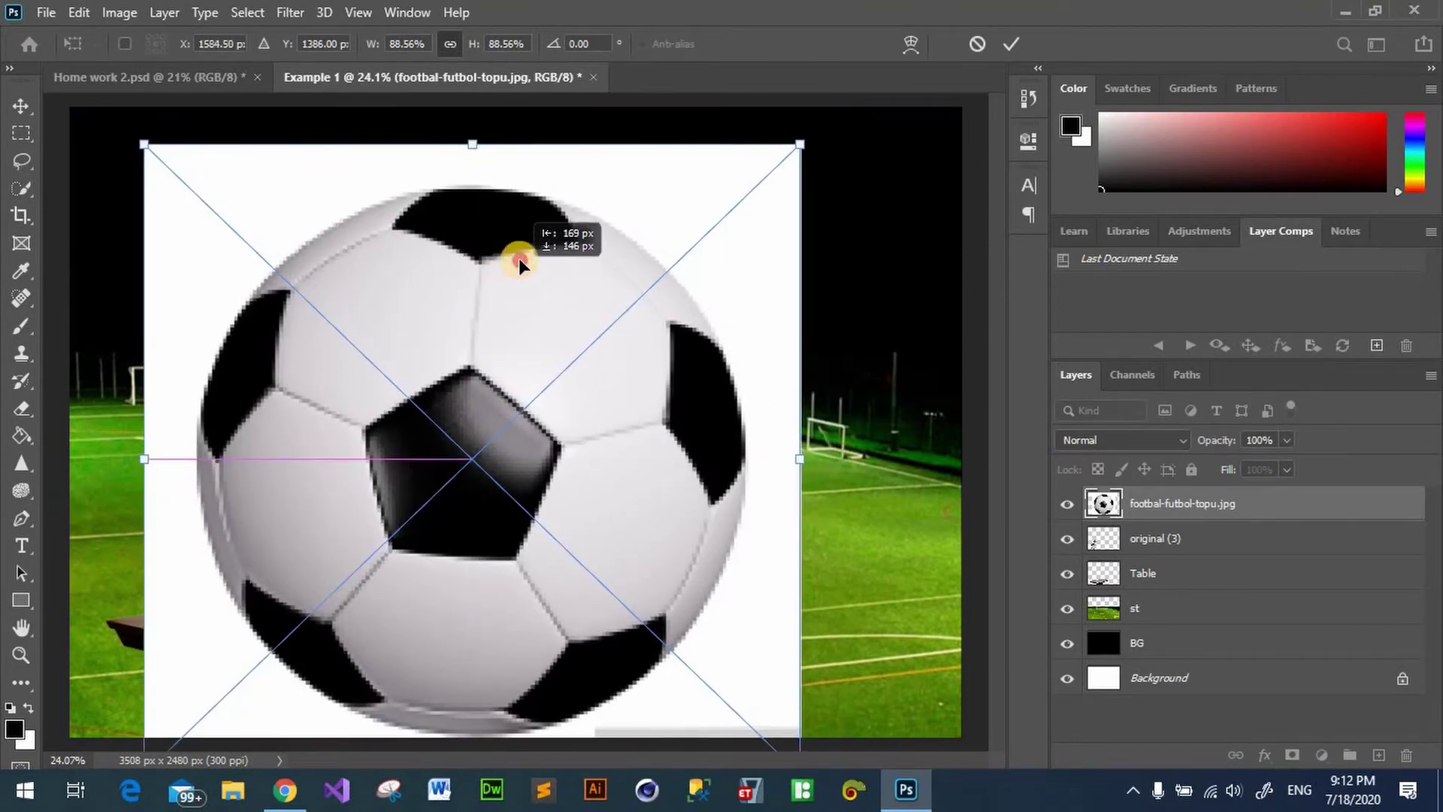
{"action": "left_click", "coordinate": [1011, 44]}
Step: Rasterize the football layer
{"action": "key", "text": "e"}
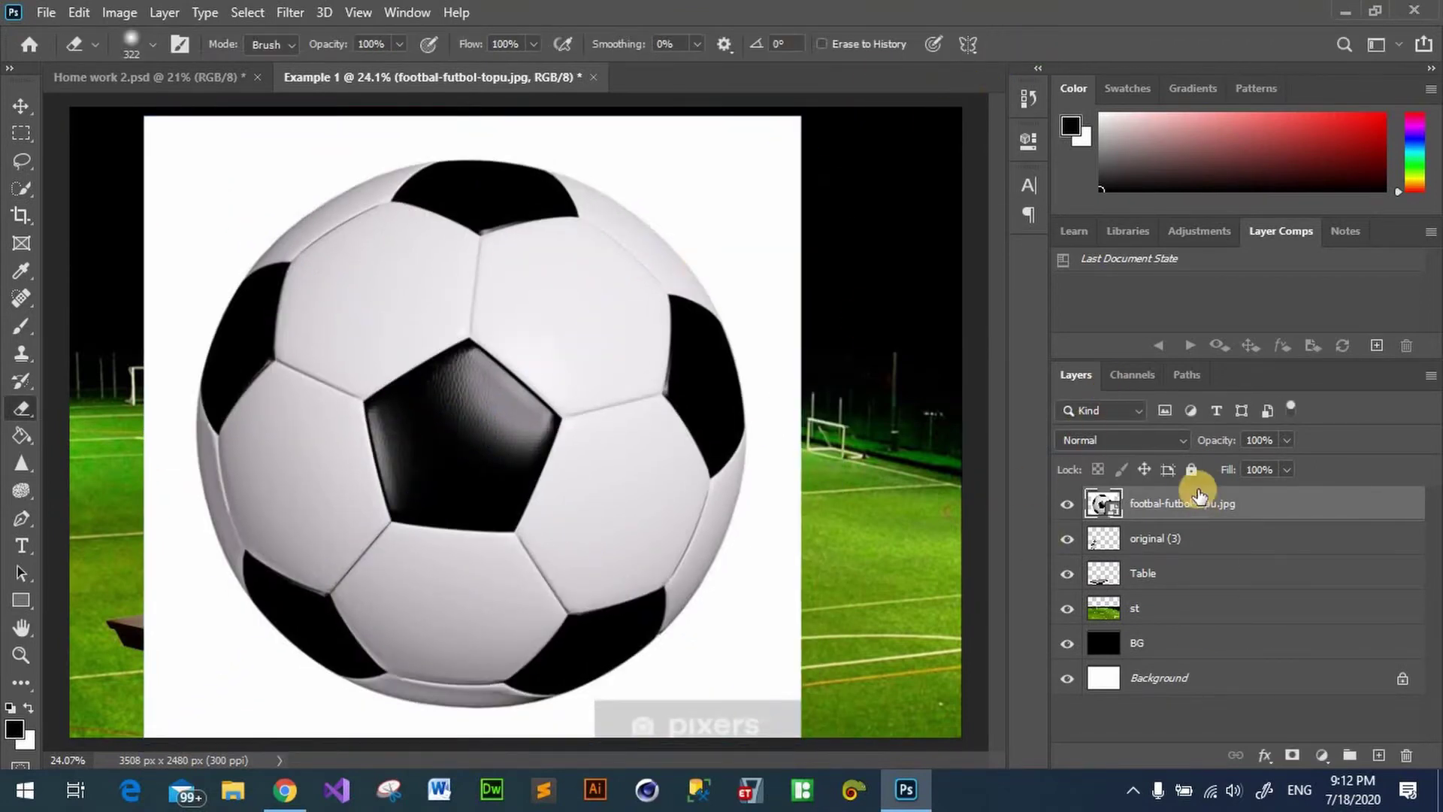
{"action": "right_click", "coordinate": [1182, 502]}
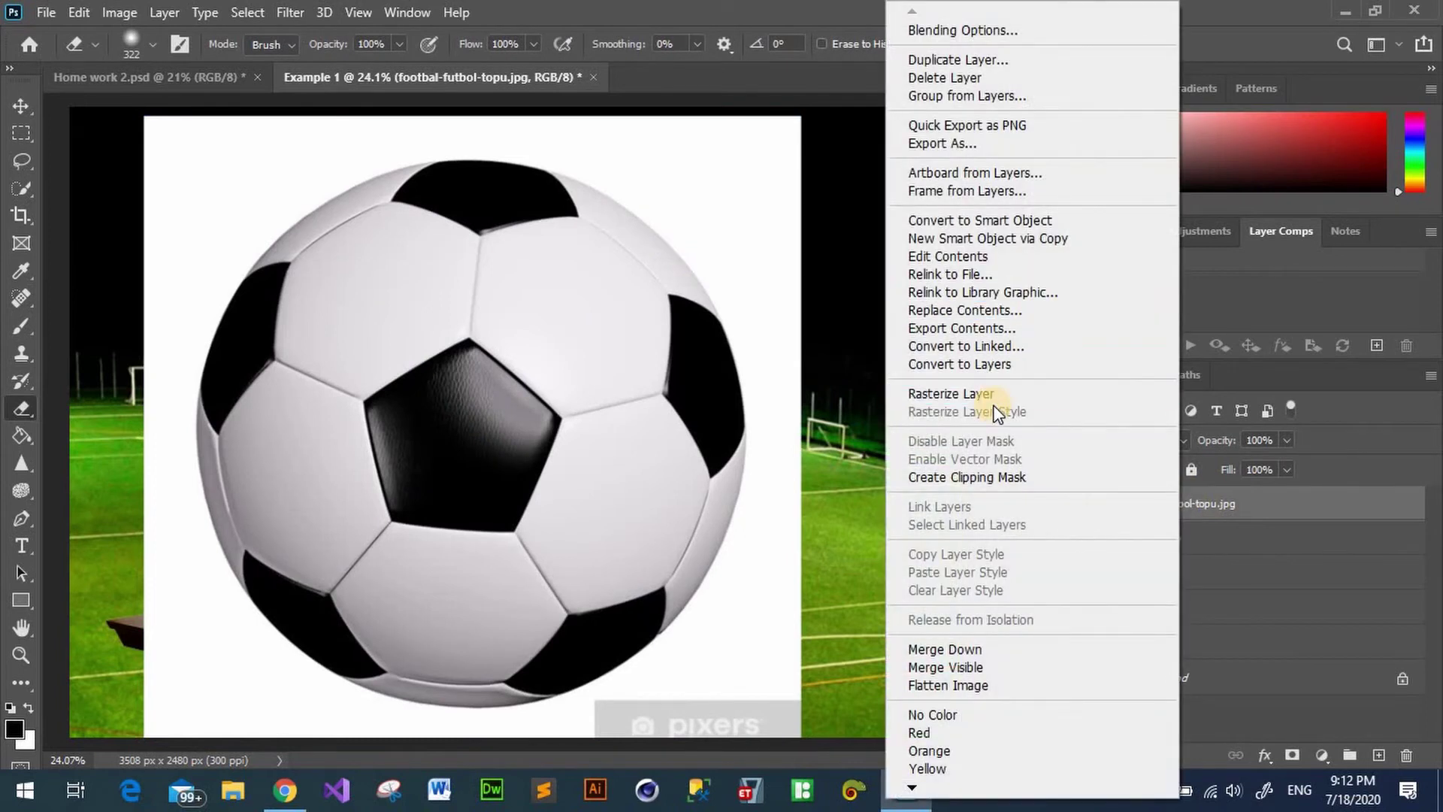
{"action": "left_click", "coordinate": [968, 393]}
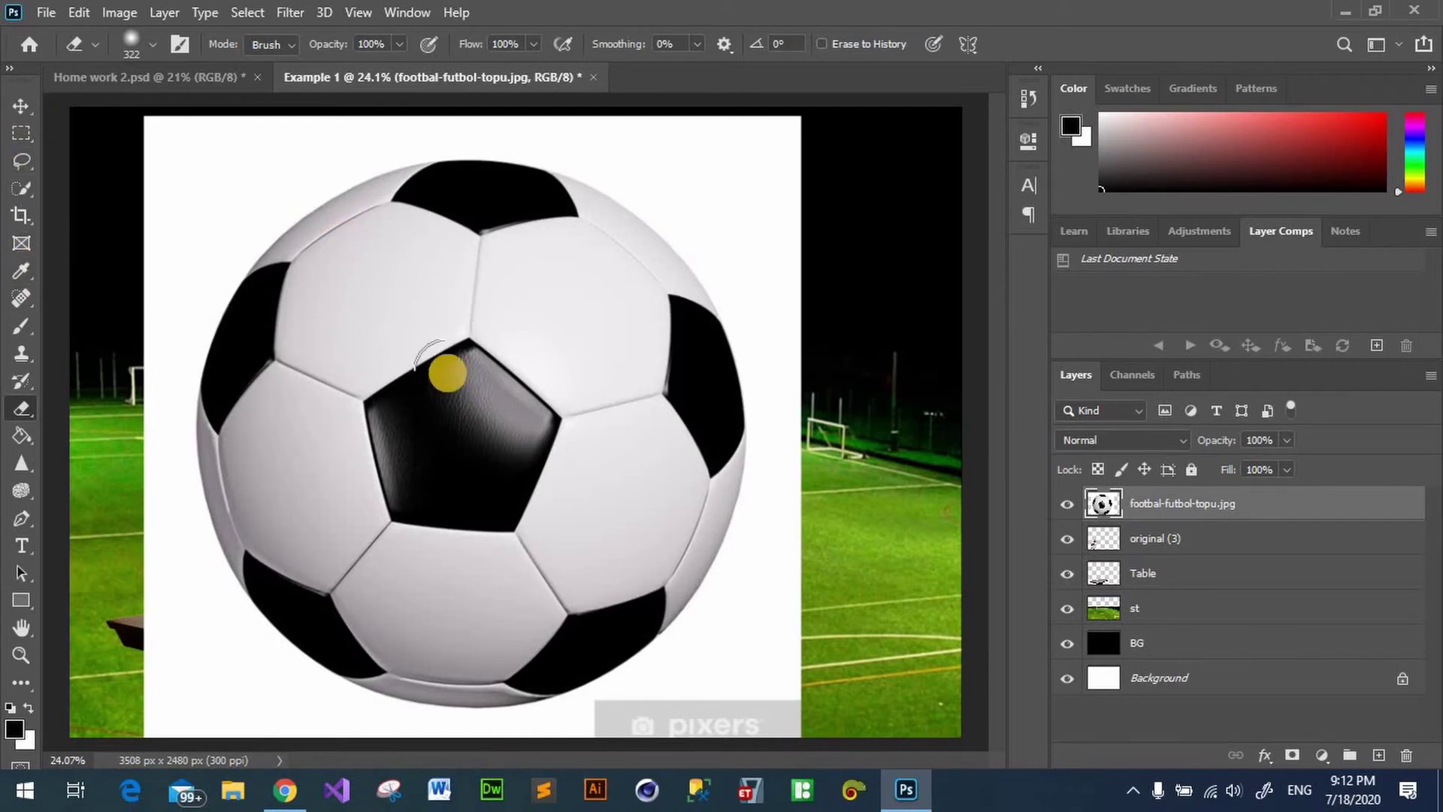
Step: Choose the Quick Selection tool and enlarge its brush
{"action": "left_click", "coordinate": [25, 190]}
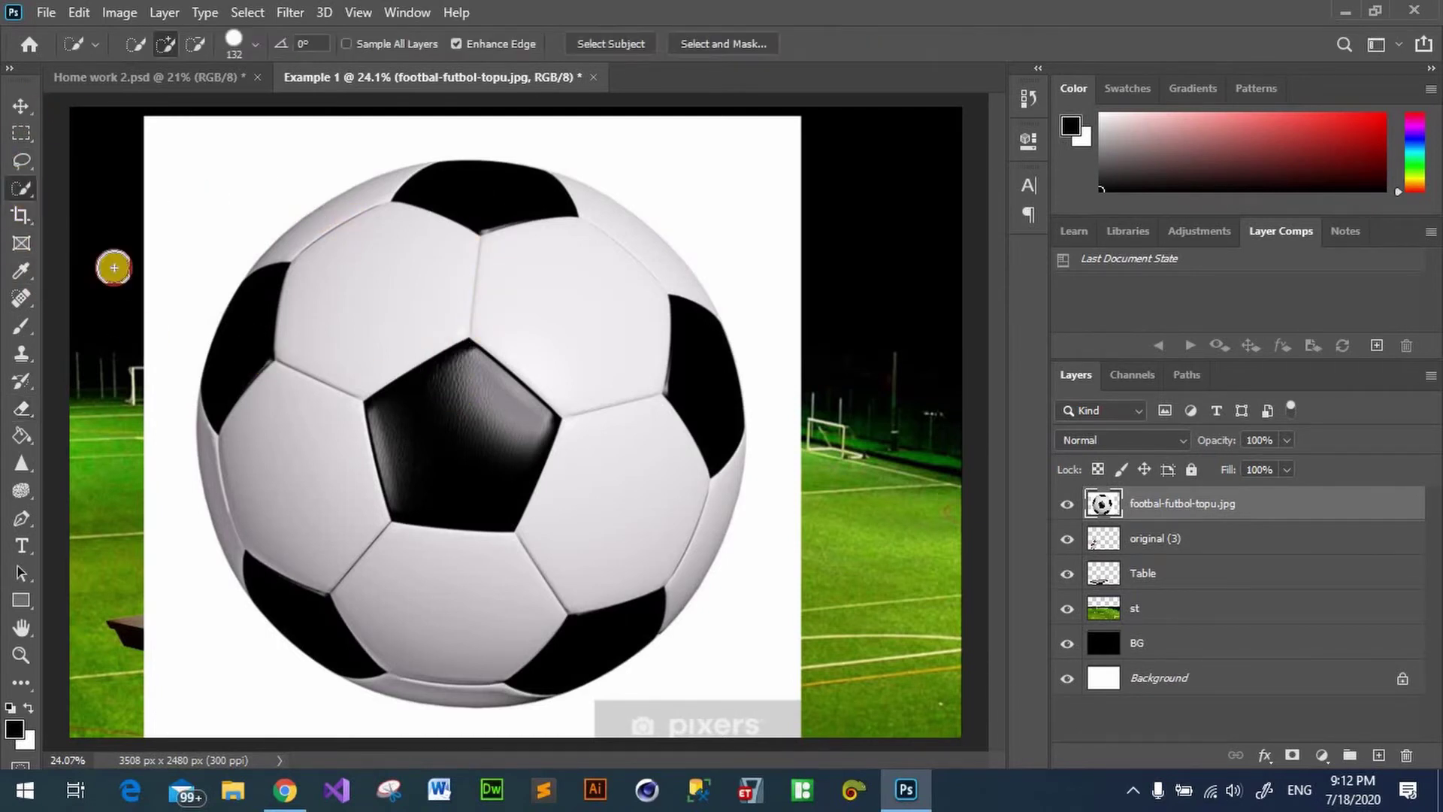
{"action": "left_click", "coordinate": [25, 190]}
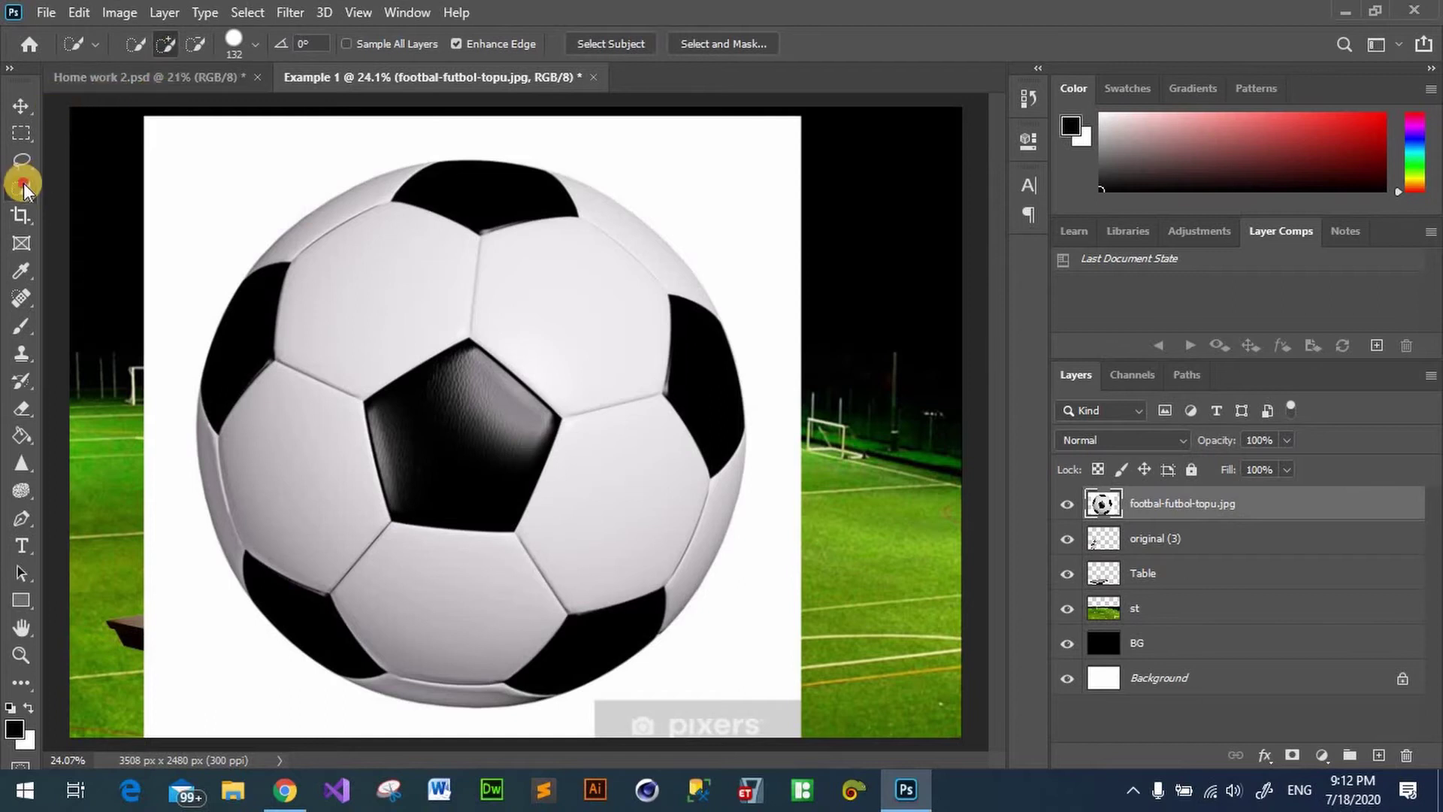
{"action": "left_click", "coordinate": [106, 188]}
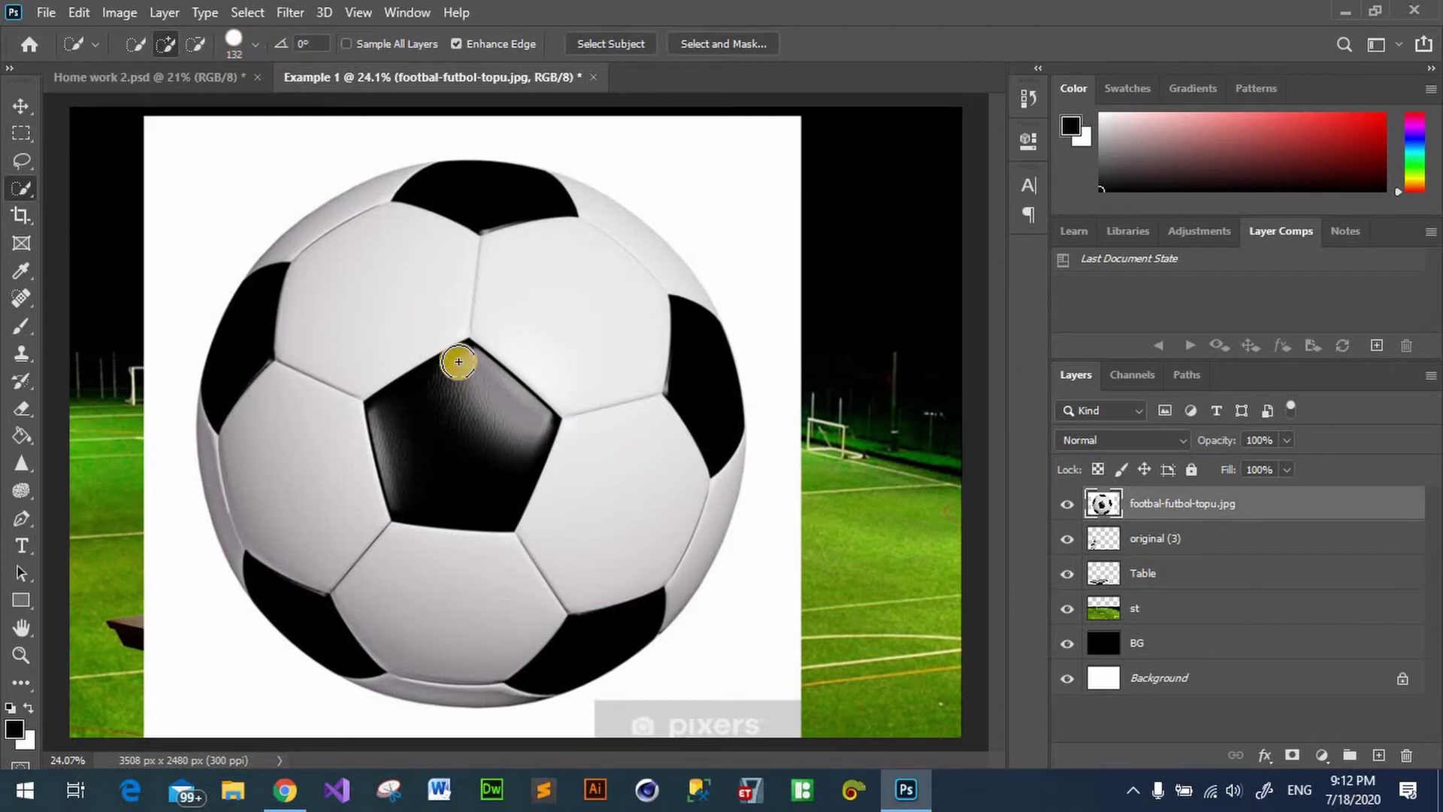
{"action": "left_click", "coordinate": [255, 43]}
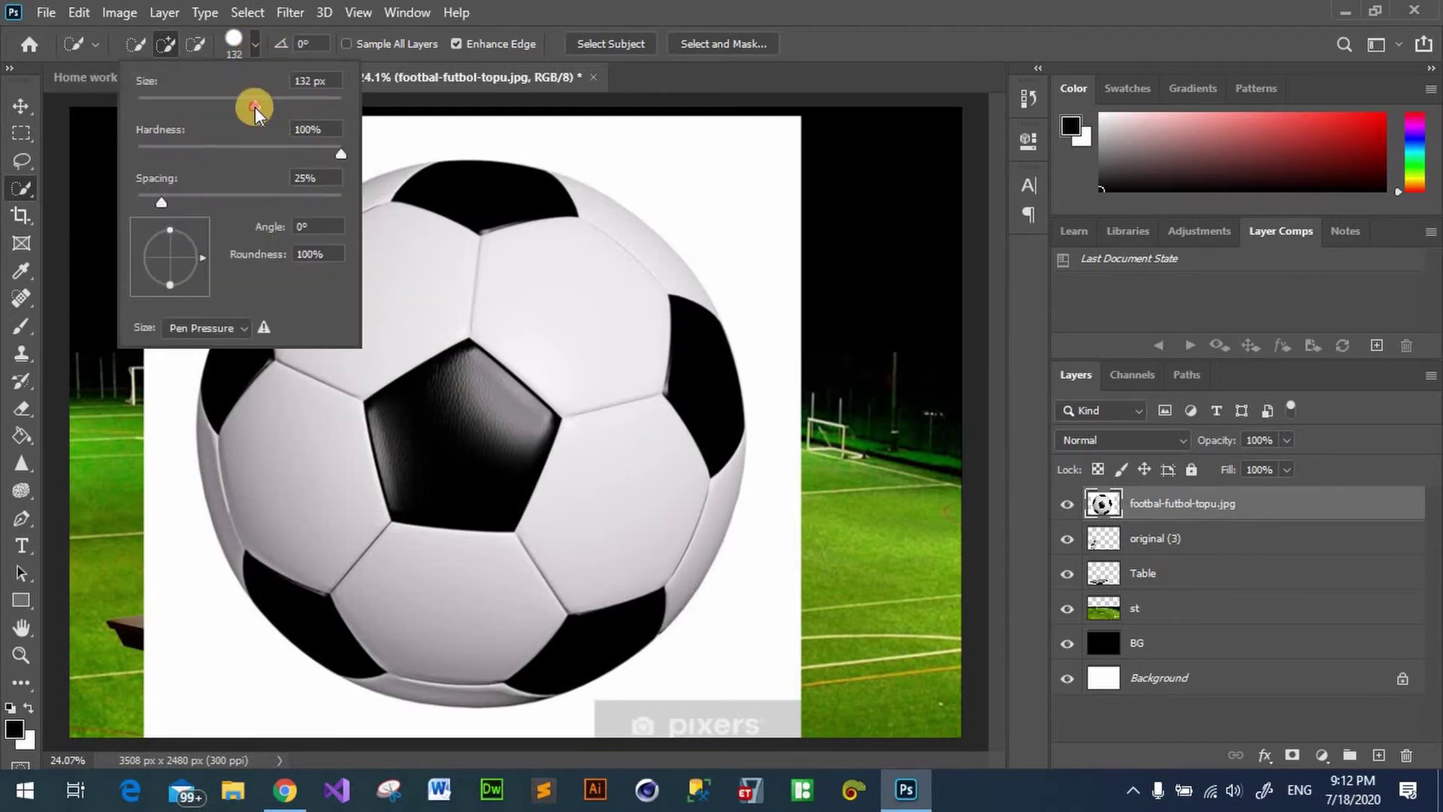
{"action": "left_click_drag", "start_coordinate": [251, 106], "coordinate": [322, 150]}
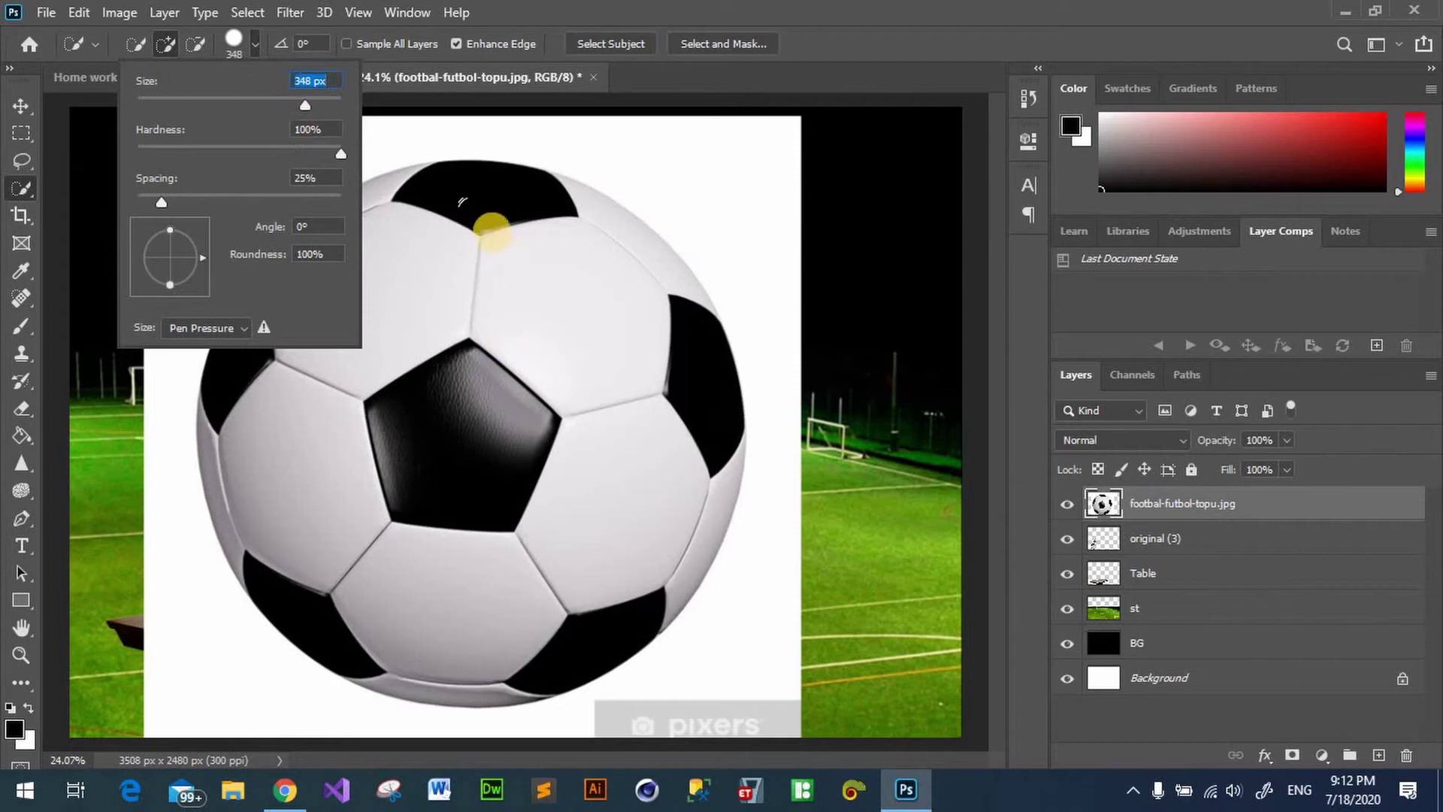
Step: Select the football's upper, left and lower panels
{"action": "left_click", "coordinate": [456, 229]}
{"action": "left_click_drag", "start_coordinate": [379, 226], "coordinate": [276, 493]}
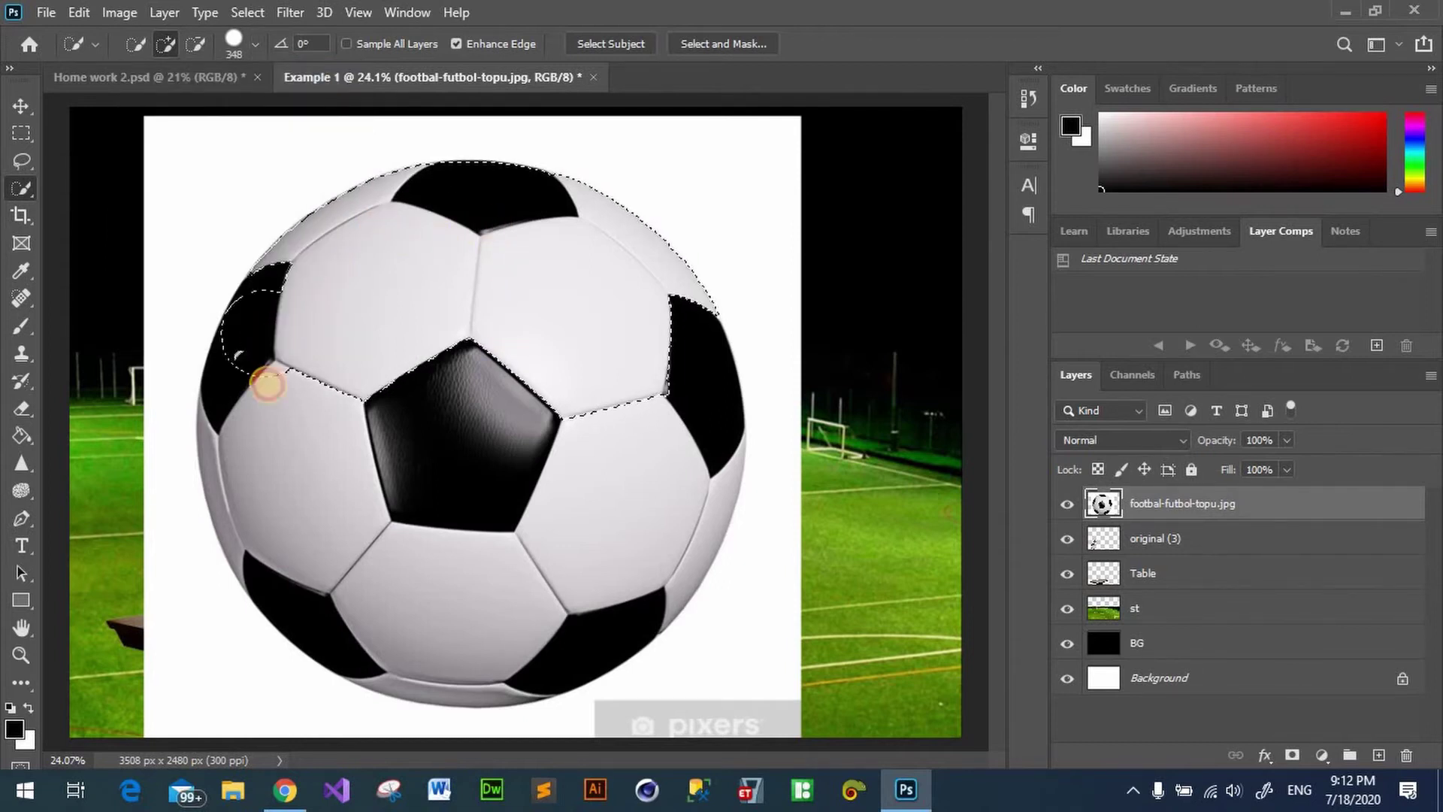
{"action": "left_click", "coordinate": [450, 583]}
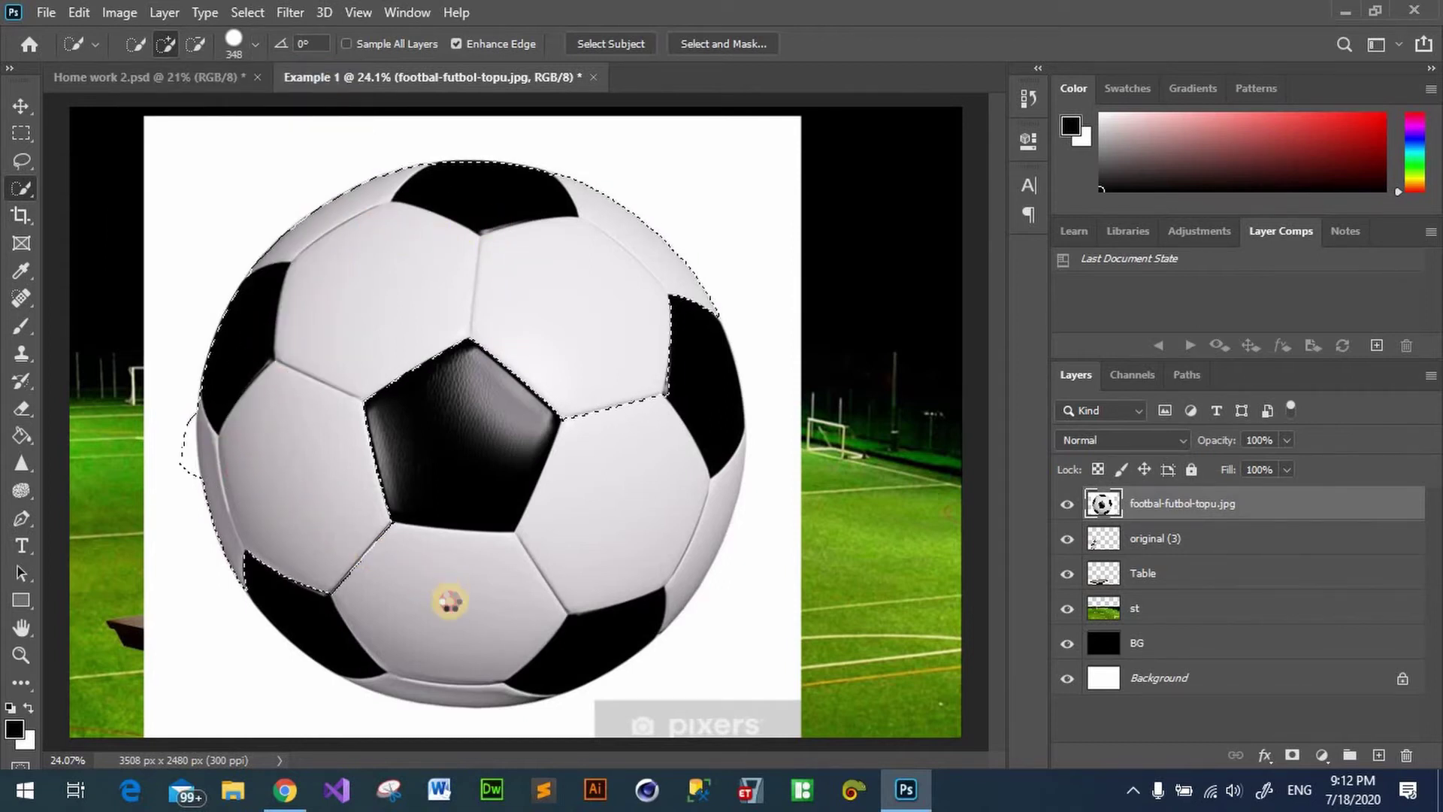
{"action": "left_click_drag", "start_coordinate": [326, 628], "coordinate": [458, 677]}
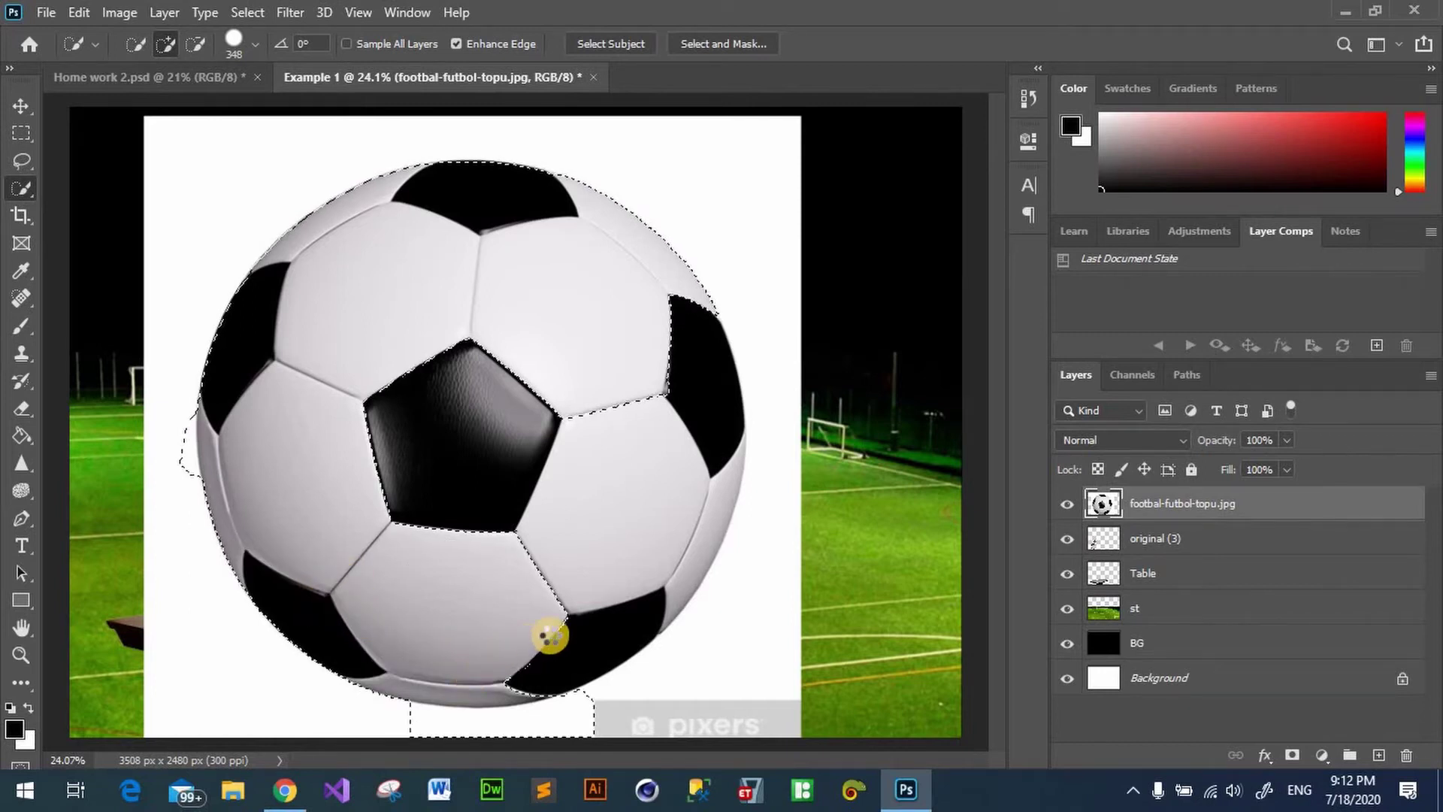
{"action": "left_click_drag", "start_coordinate": [457, 676], "coordinate": [601, 613]}
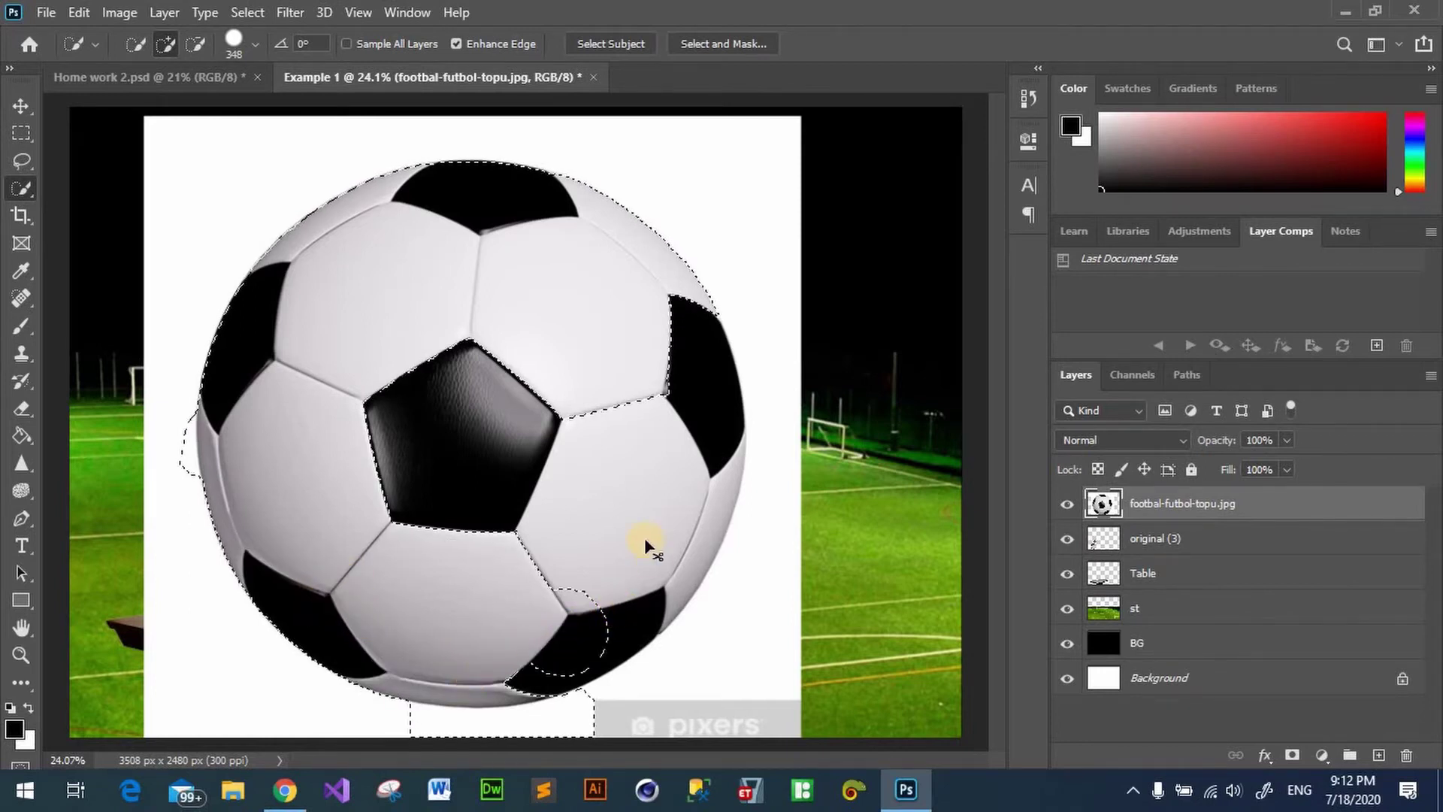
{"action": "left_click_drag", "start_coordinate": [644, 545], "coordinate": [574, 622]}
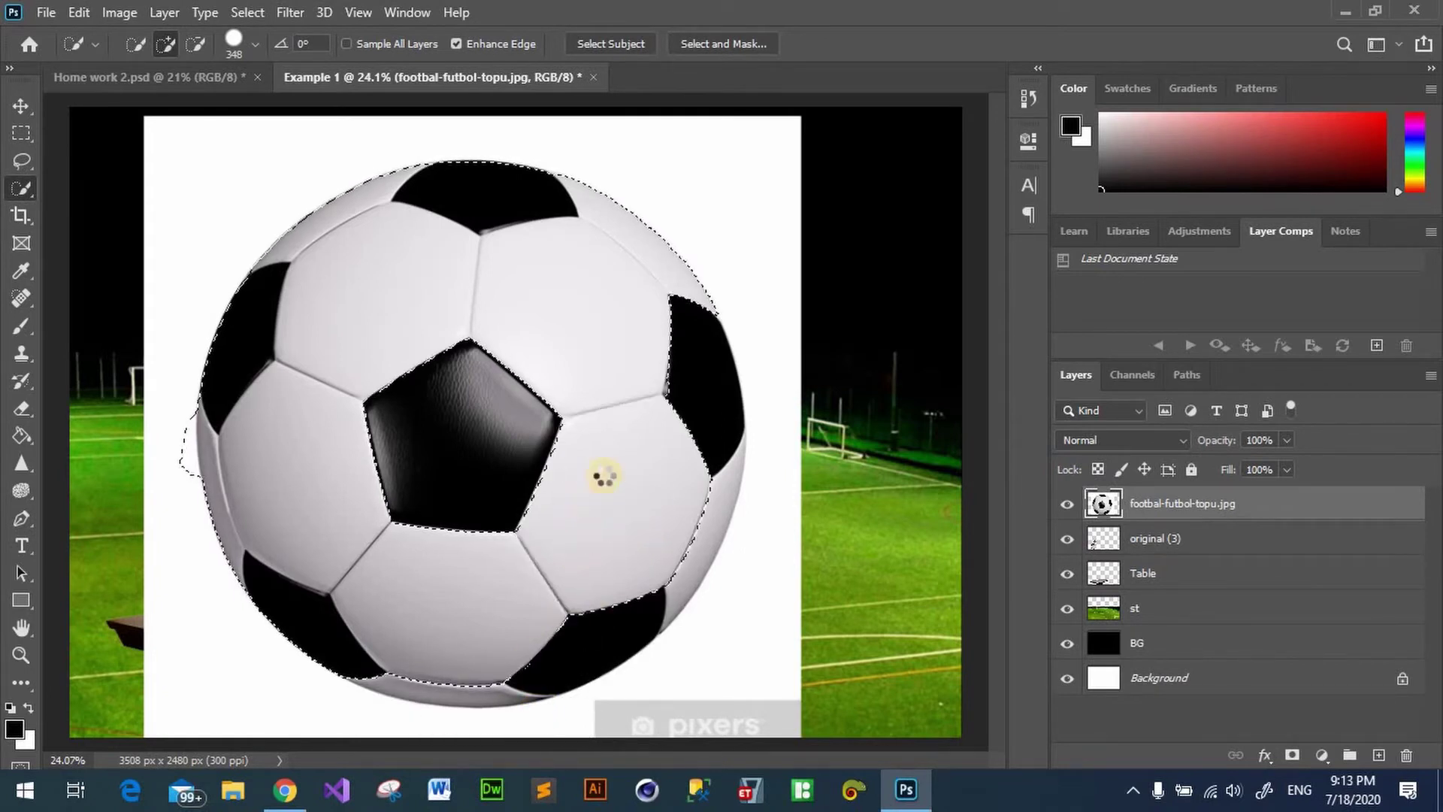
Step: Add the ball's centre pentagon and right-side panels to the selection
{"action": "left_click", "coordinate": [503, 404]}
{"action": "left_click_drag", "start_coordinate": [504, 404], "coordinate": [461, 354]}
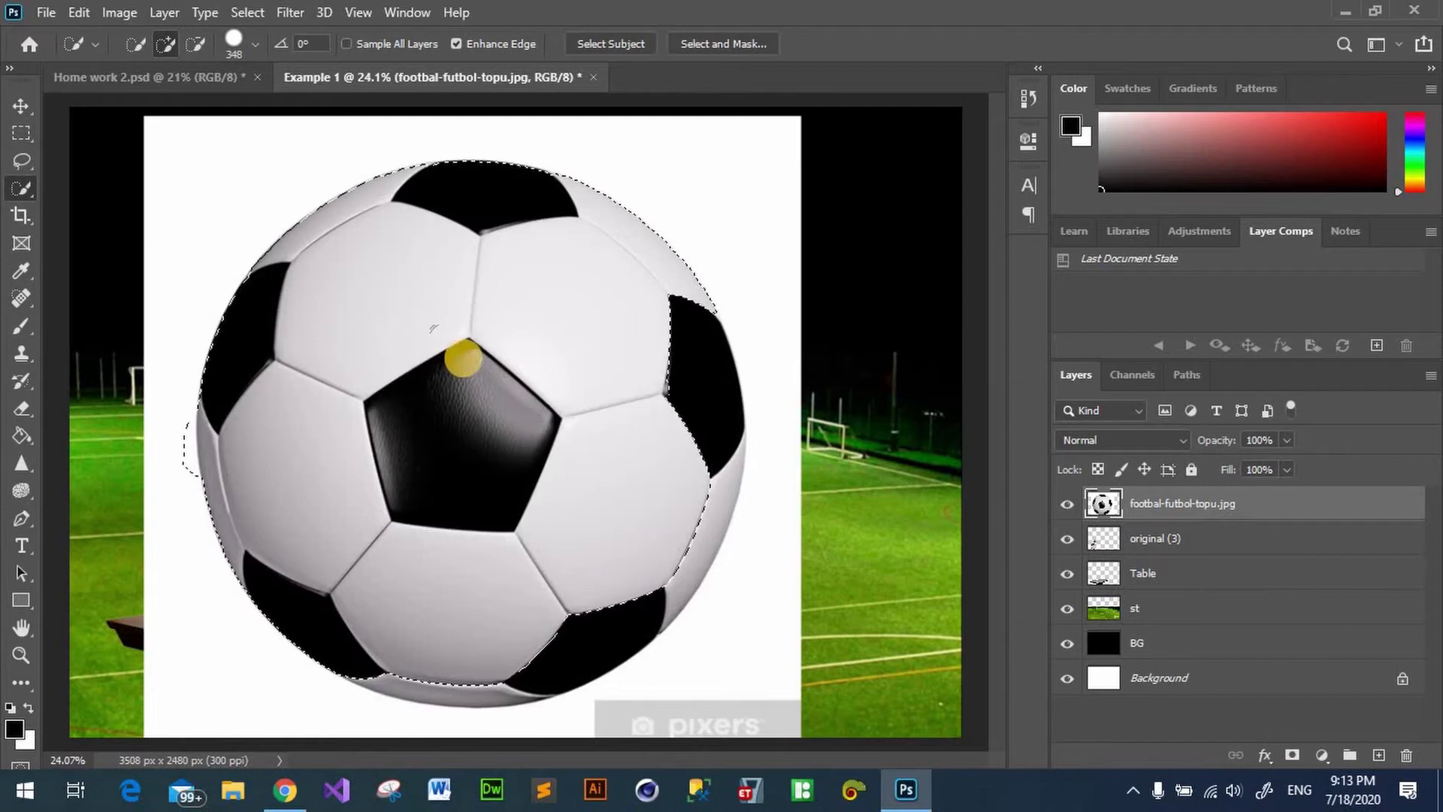
{"action": "left_click_drag", "start_coordinate": [633, 423], "coordinate": [681, 423]}
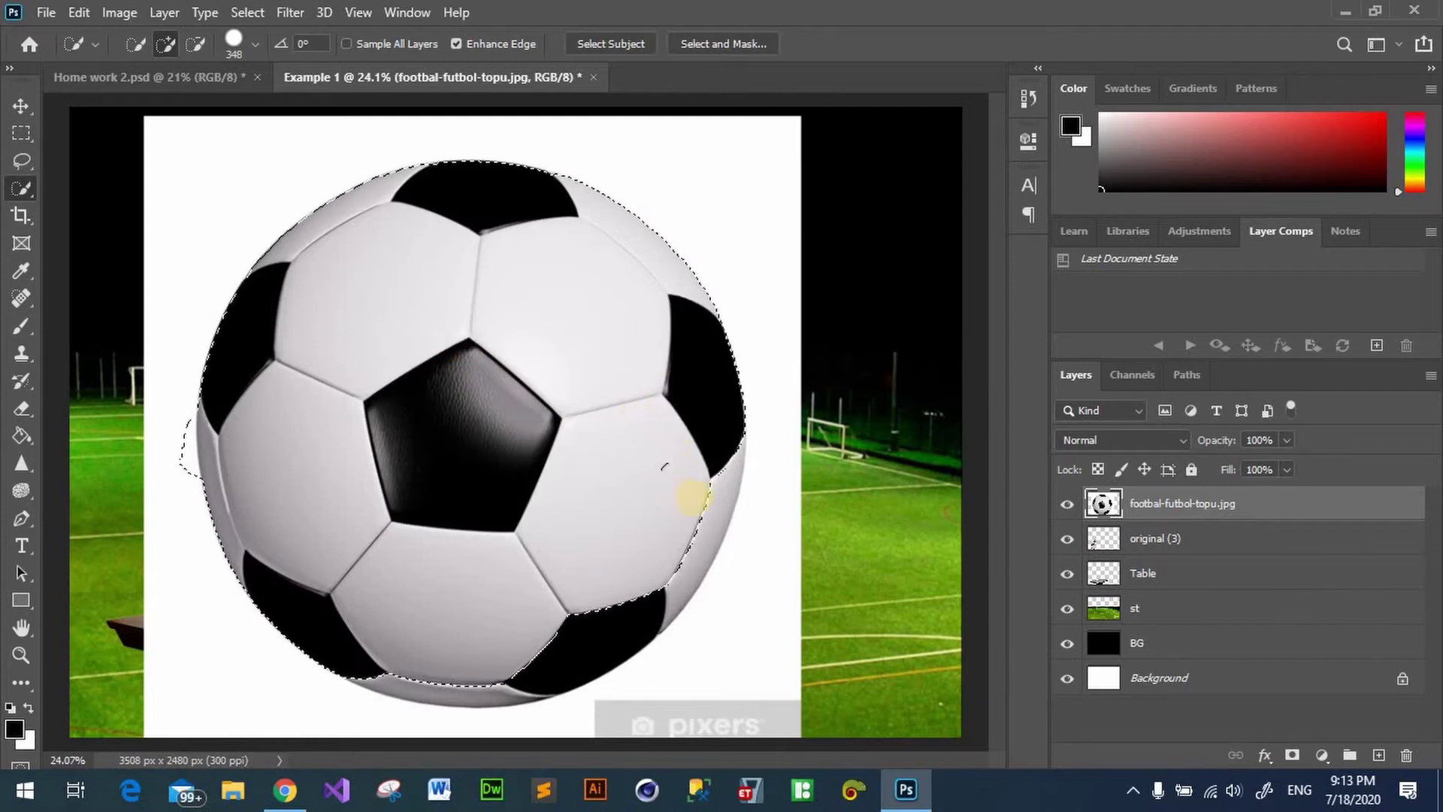
{"action": "left_click", "coordinate": [691, 495]}
{"action": "left_click_drag", "start_coordinate": [587, 617], "coordinate": [574, 622]}
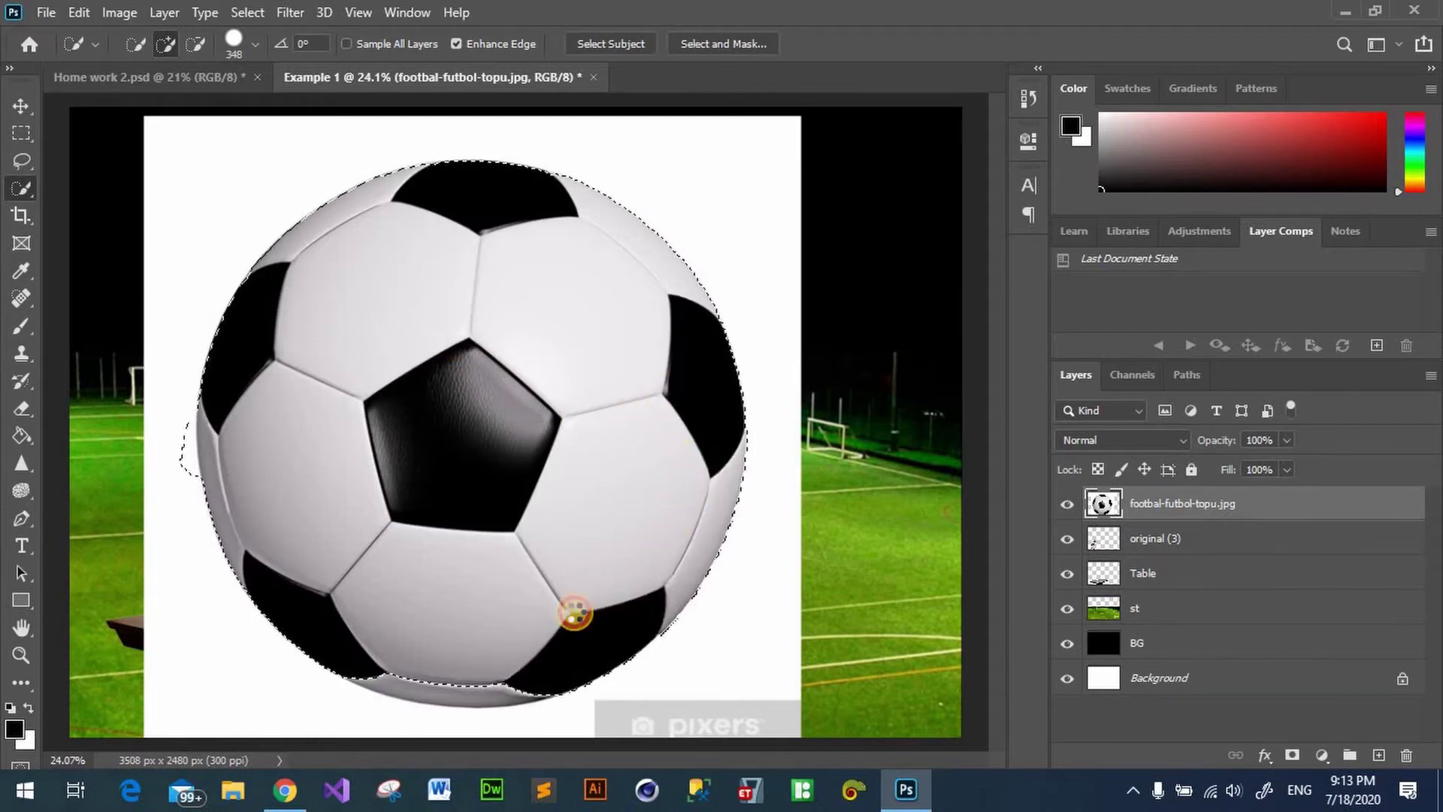
{"action": "left_click", "coordinate": [469, 681]}
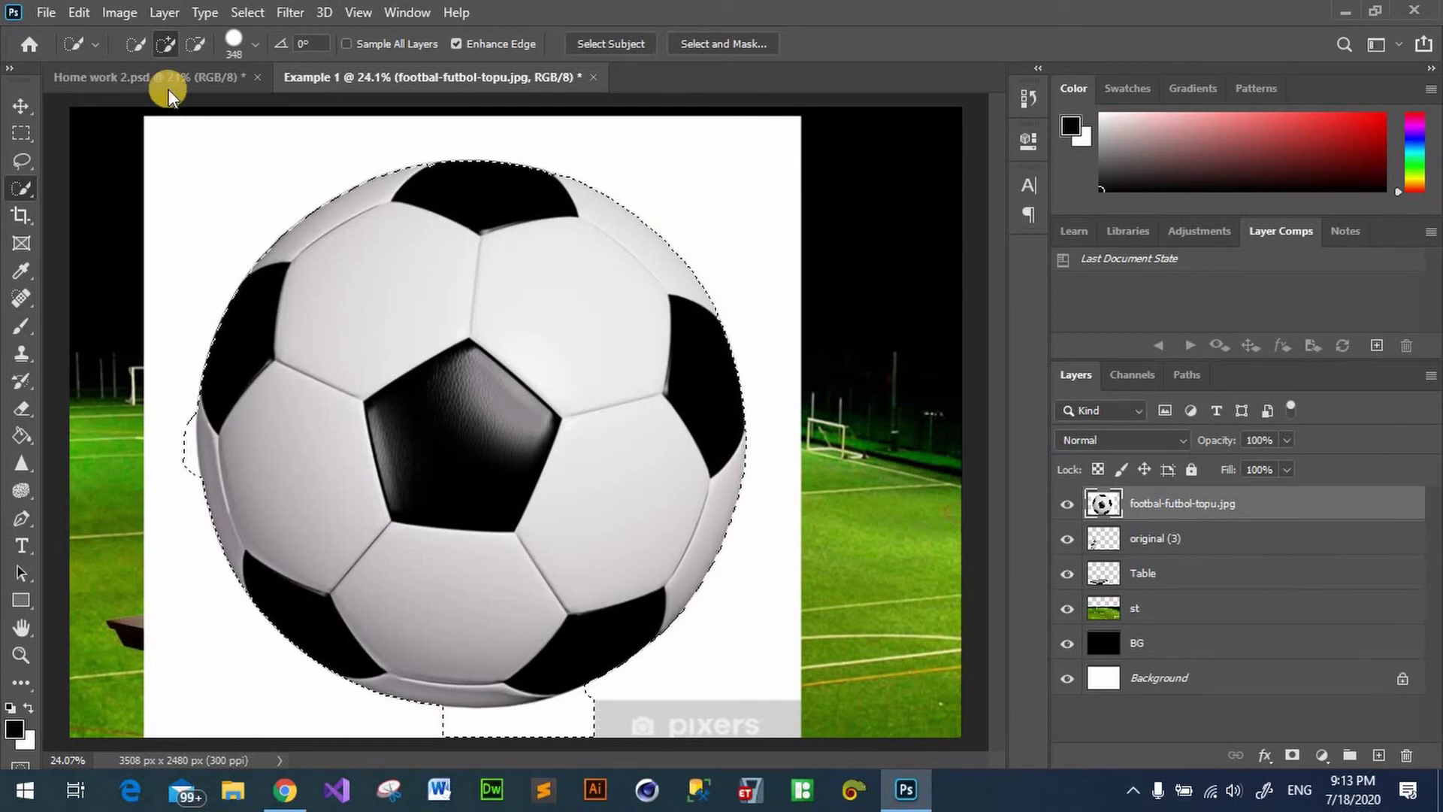
Step: Subtract the stray bulge left of the ball and the piece below it
{"action": "left_click", "coordinate": [165, 47]}
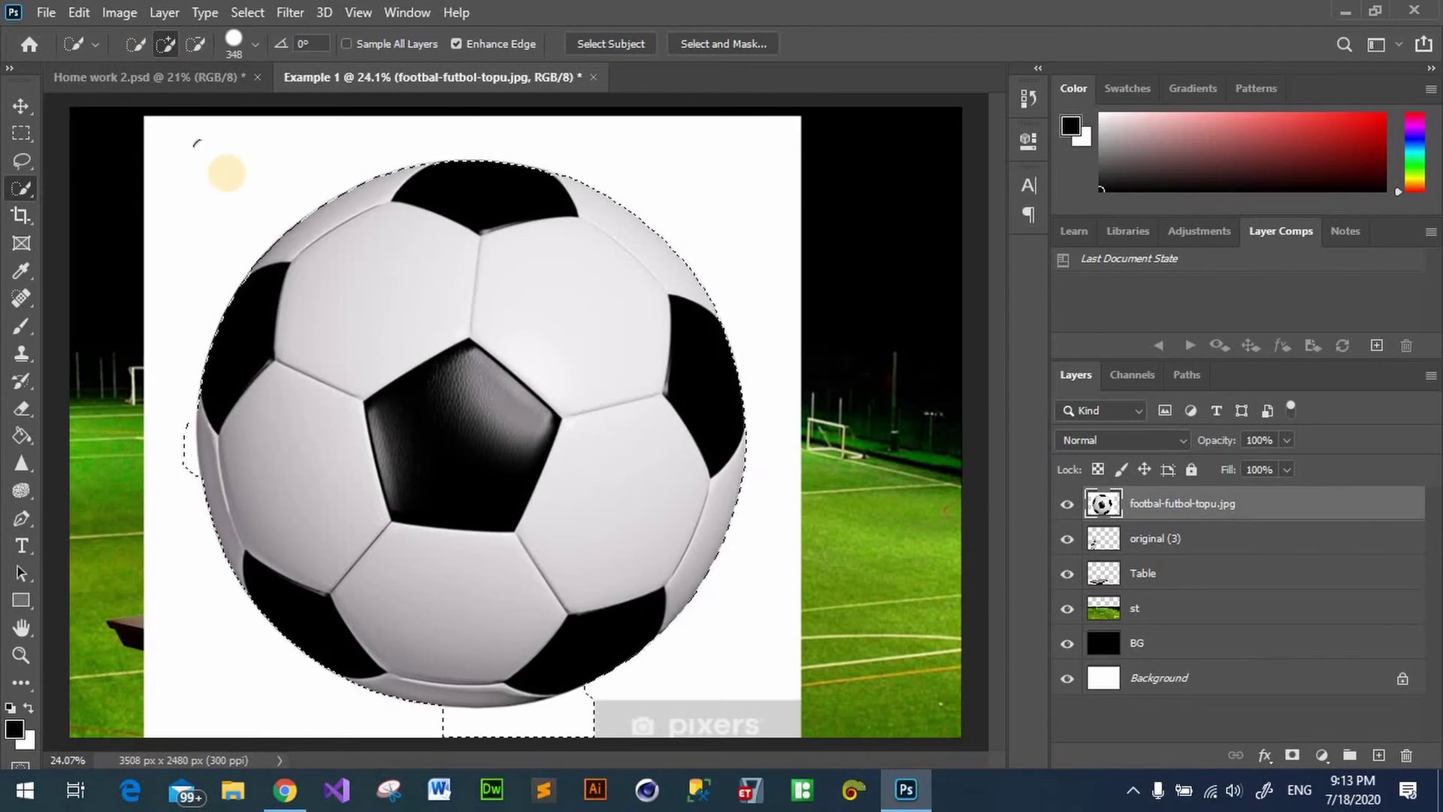
{"action": "key", "text": "alt"}
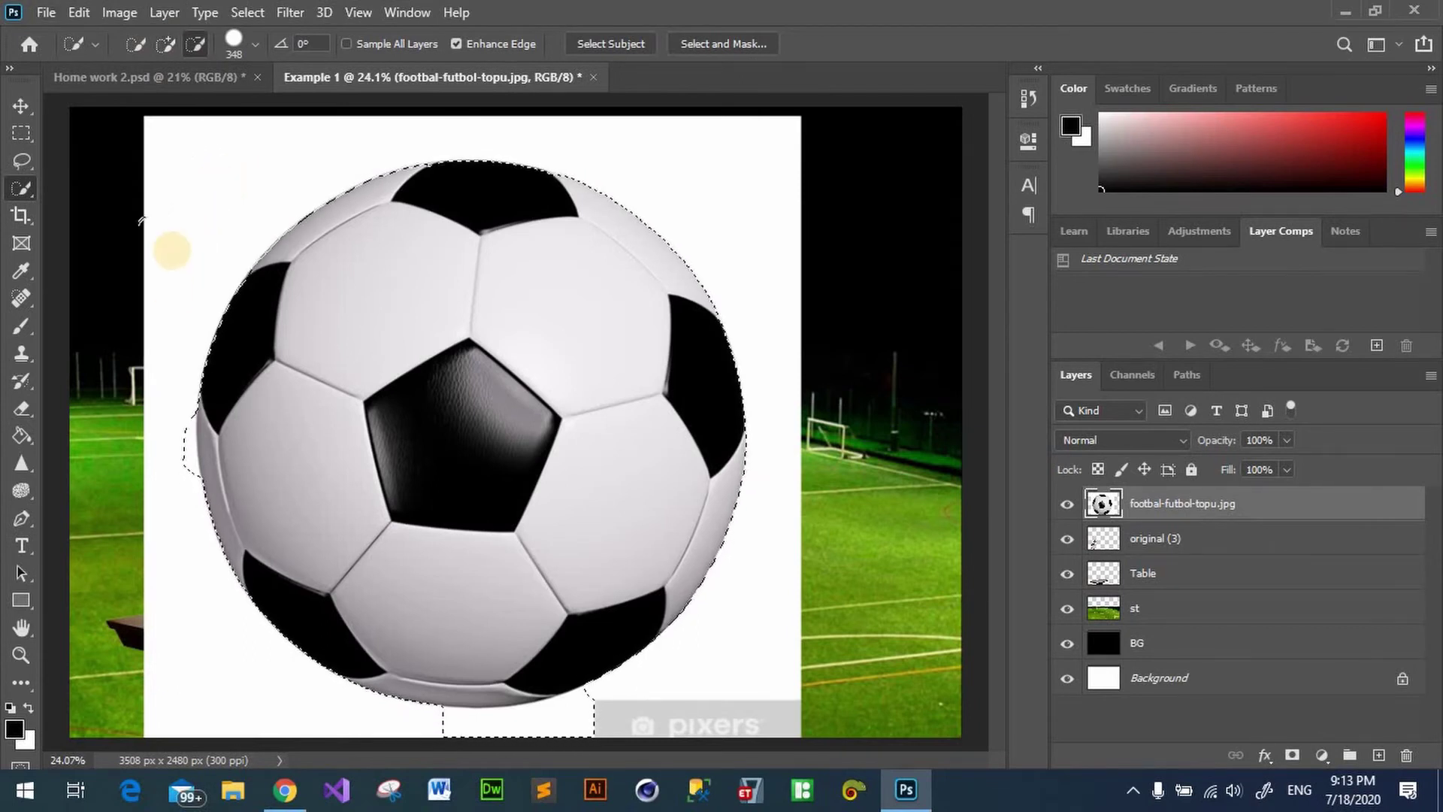
{"action": "left_click", "coordinate": [196, 45]}
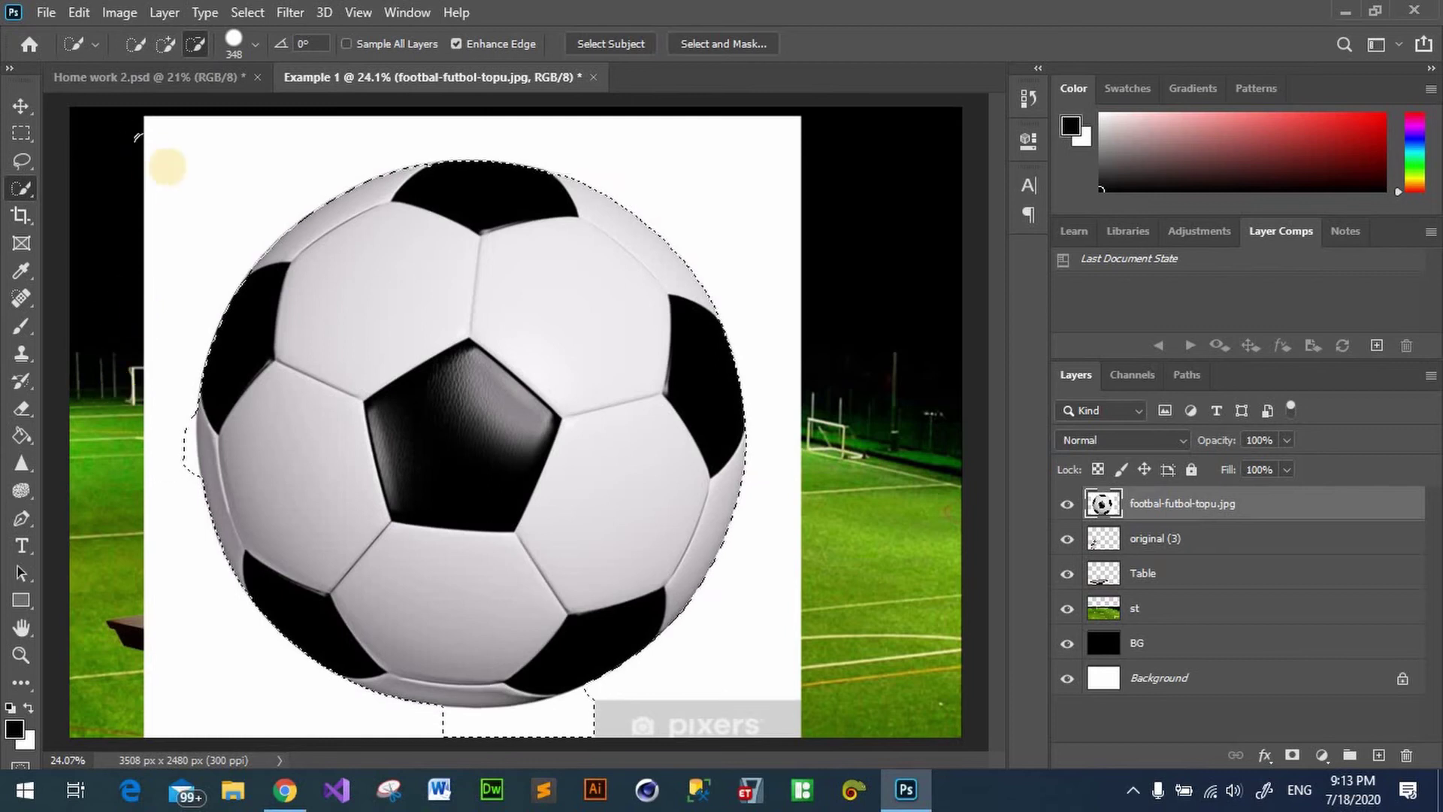
{"action": "left_click_drag", "start_coordinate": [149, 442], "coordinate": [150, 460]}
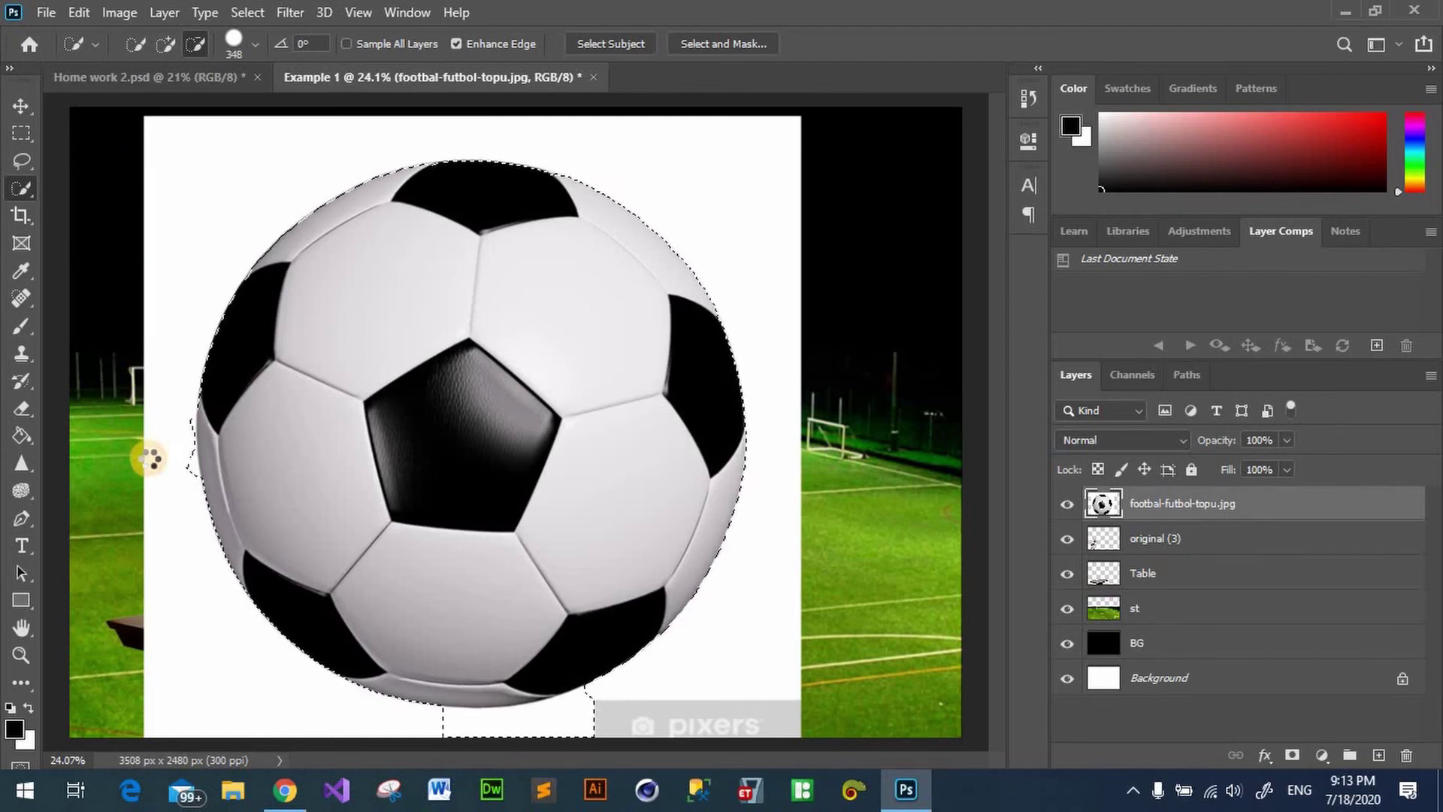
{"action": "key", "text": "shift"}
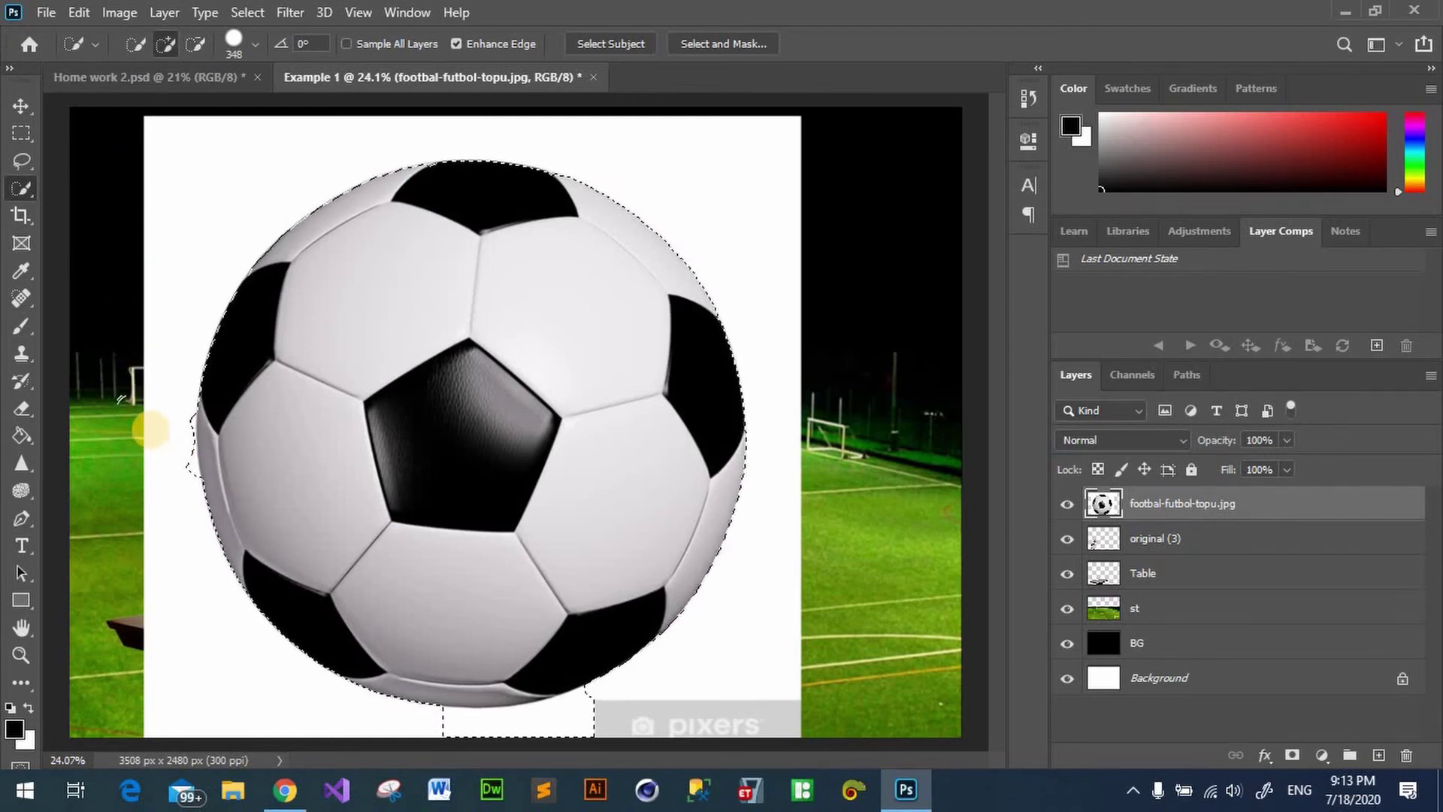
{"action": "key", "text": "alt"}
{"action": "left_click_drag", "start_coordinate": [153, 475], "coordinate": [153, 445]}
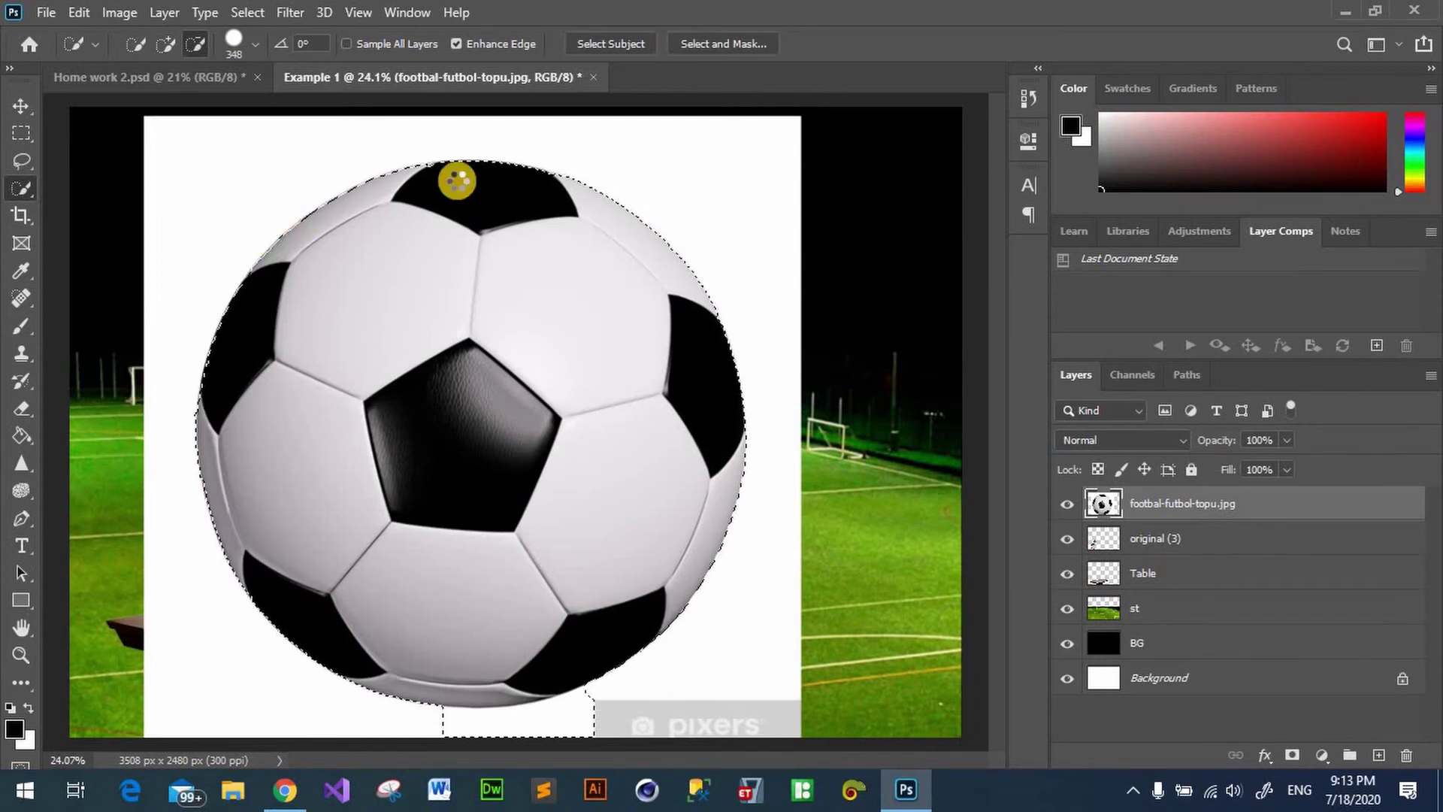
{"action": "key", "text": "alt"}
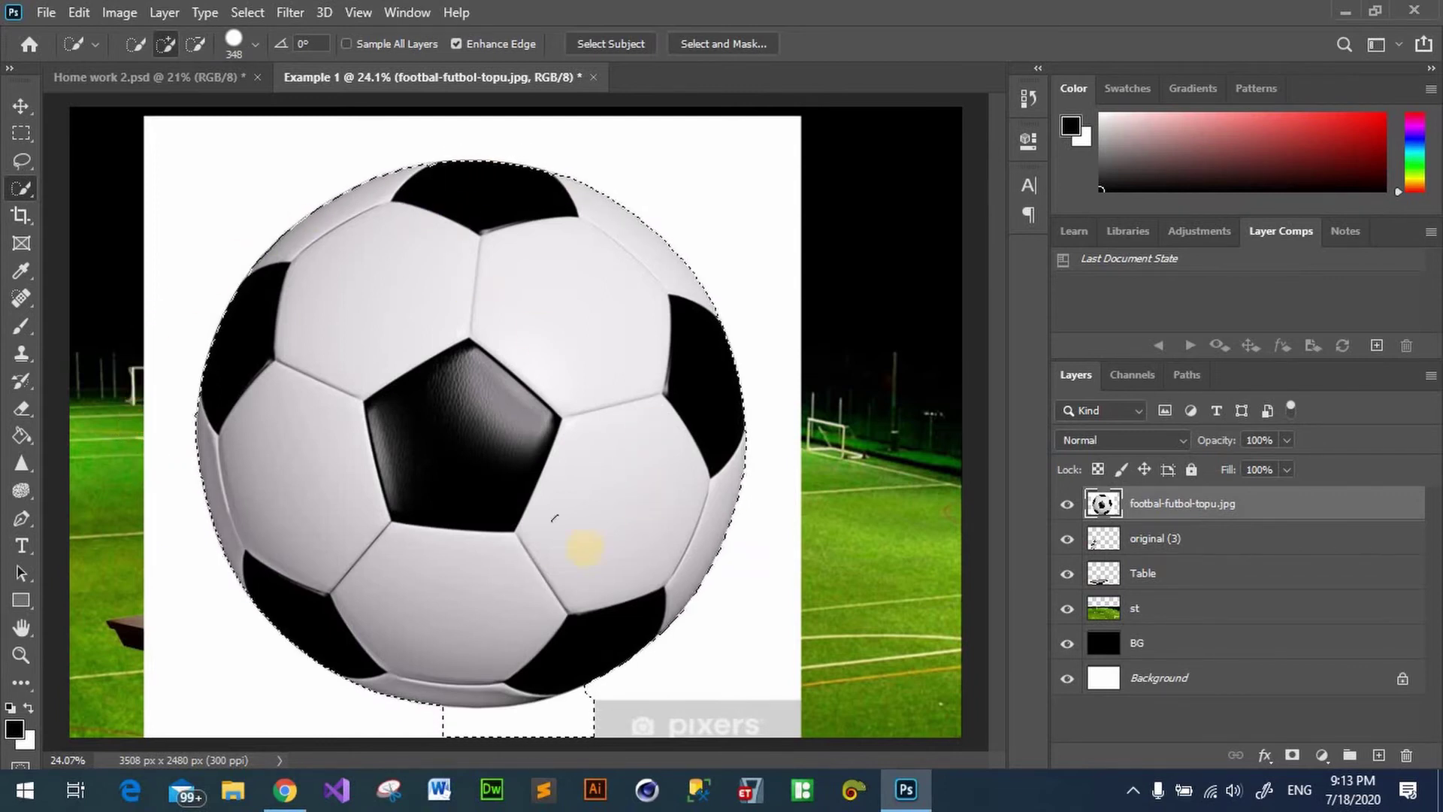
{"action": "key", "text": "alt"}
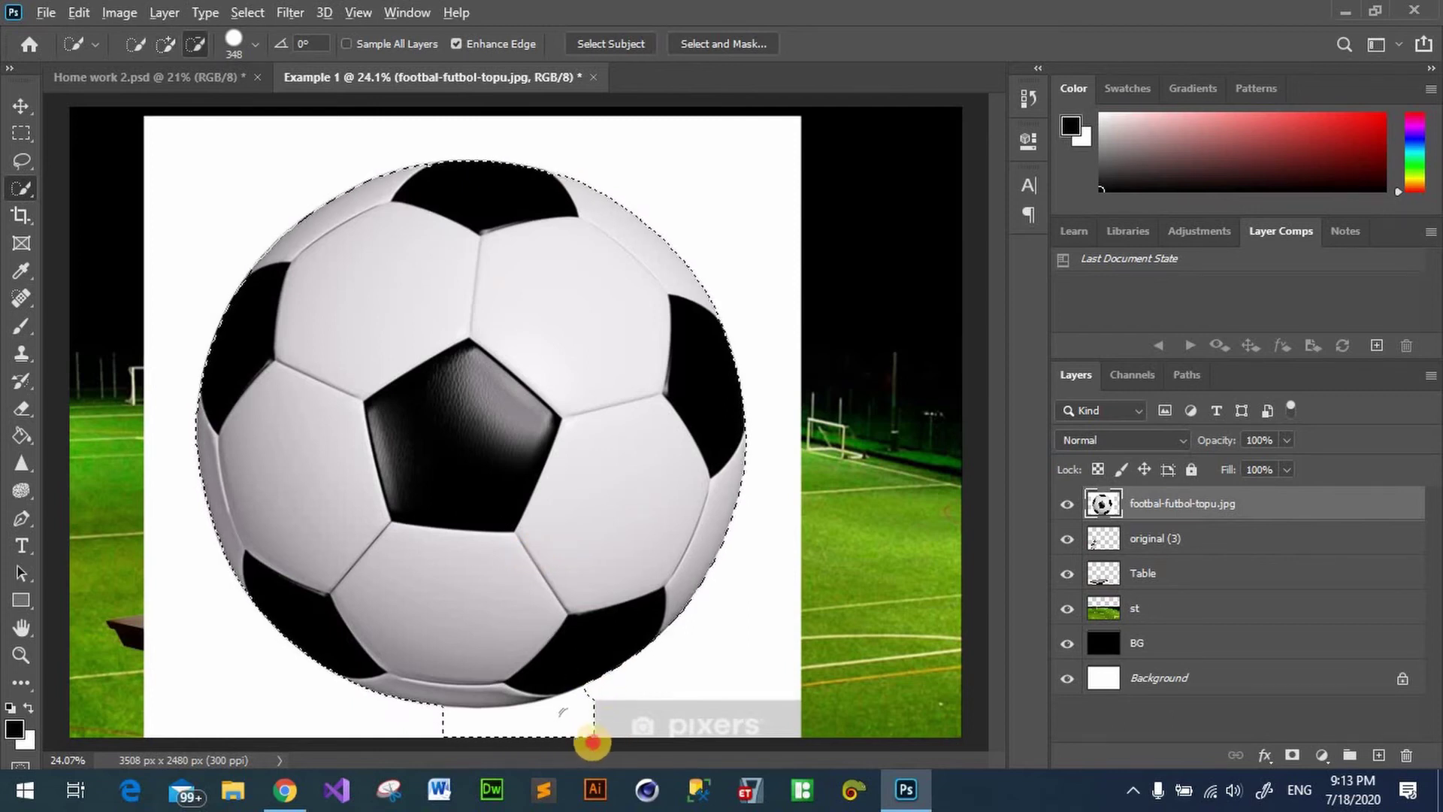
{"action": "left_click_drag", "start_coordinate": [468, 729], "coordinate": [455, 728]}
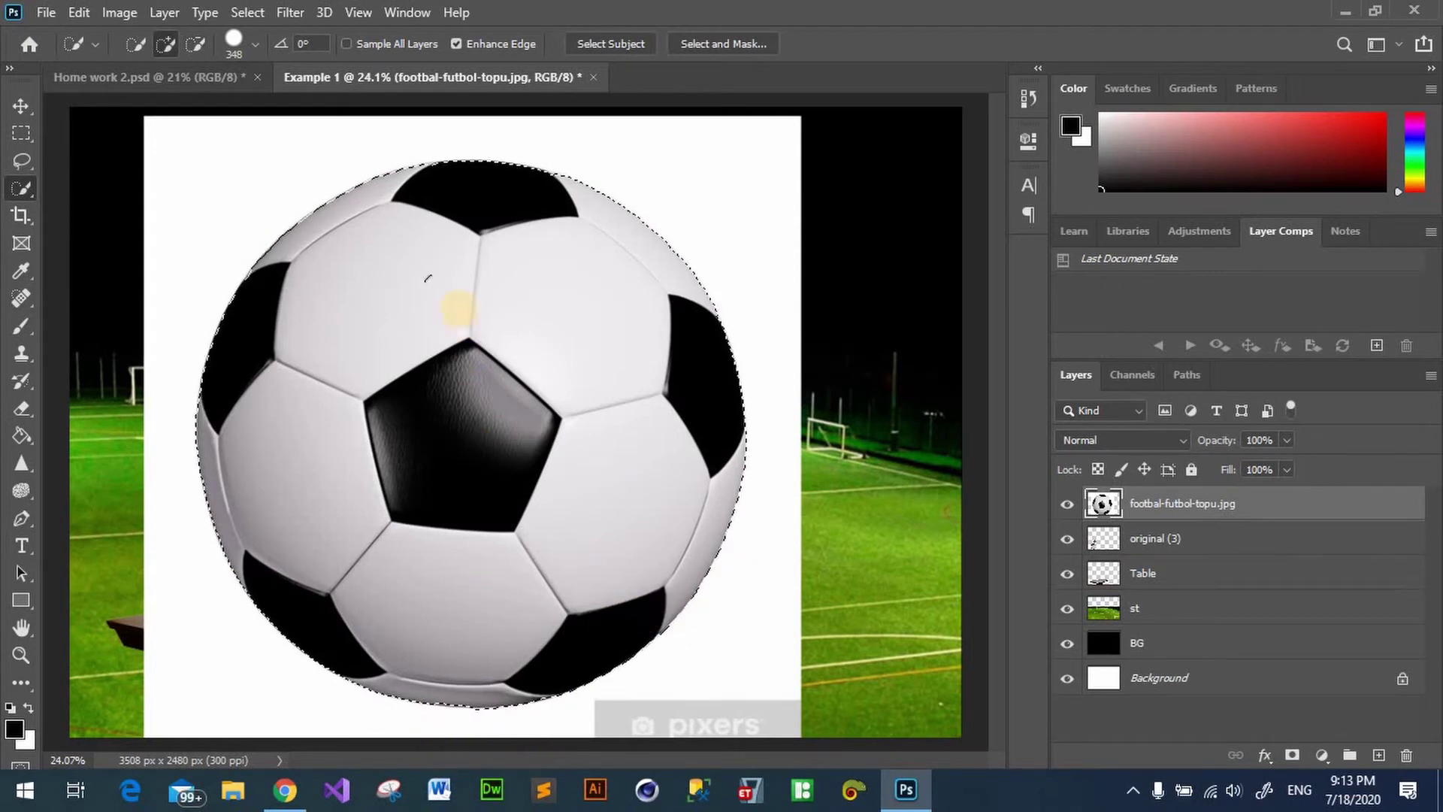
Step: Adjust the view and Alt-click to subtract an area from the selection
{"action": "scroll", "coordinate": [376, 240], "scroll_direction": "up", "scroll_amount": 3}
{"action": "scroll", "coordinate": [577, 146], "scroll_direction": "down", "scroll_amount": 2}
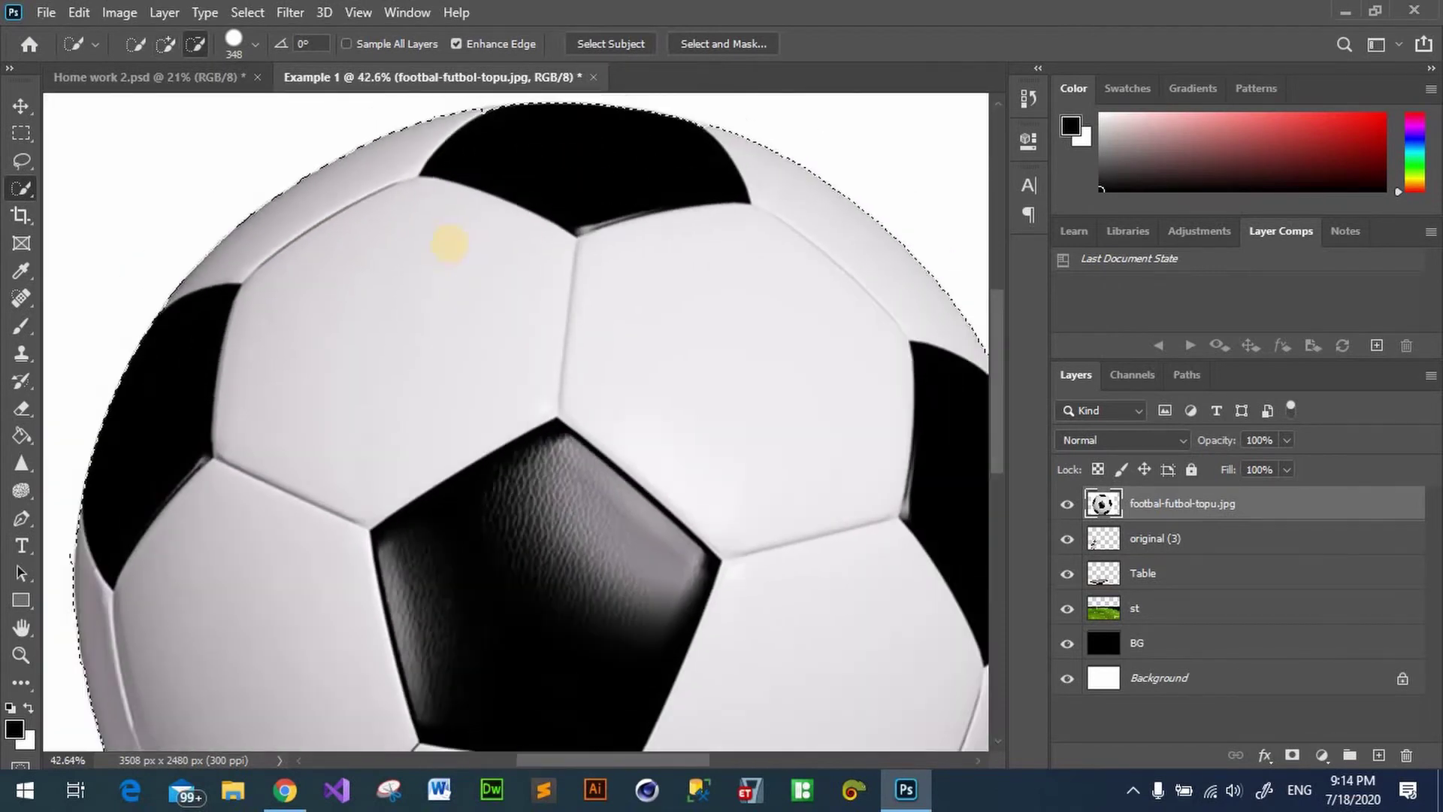
{"action": "scroll", "coordinate": [396, 339], "scroll_direction": "up", "scroll_amount": 2}
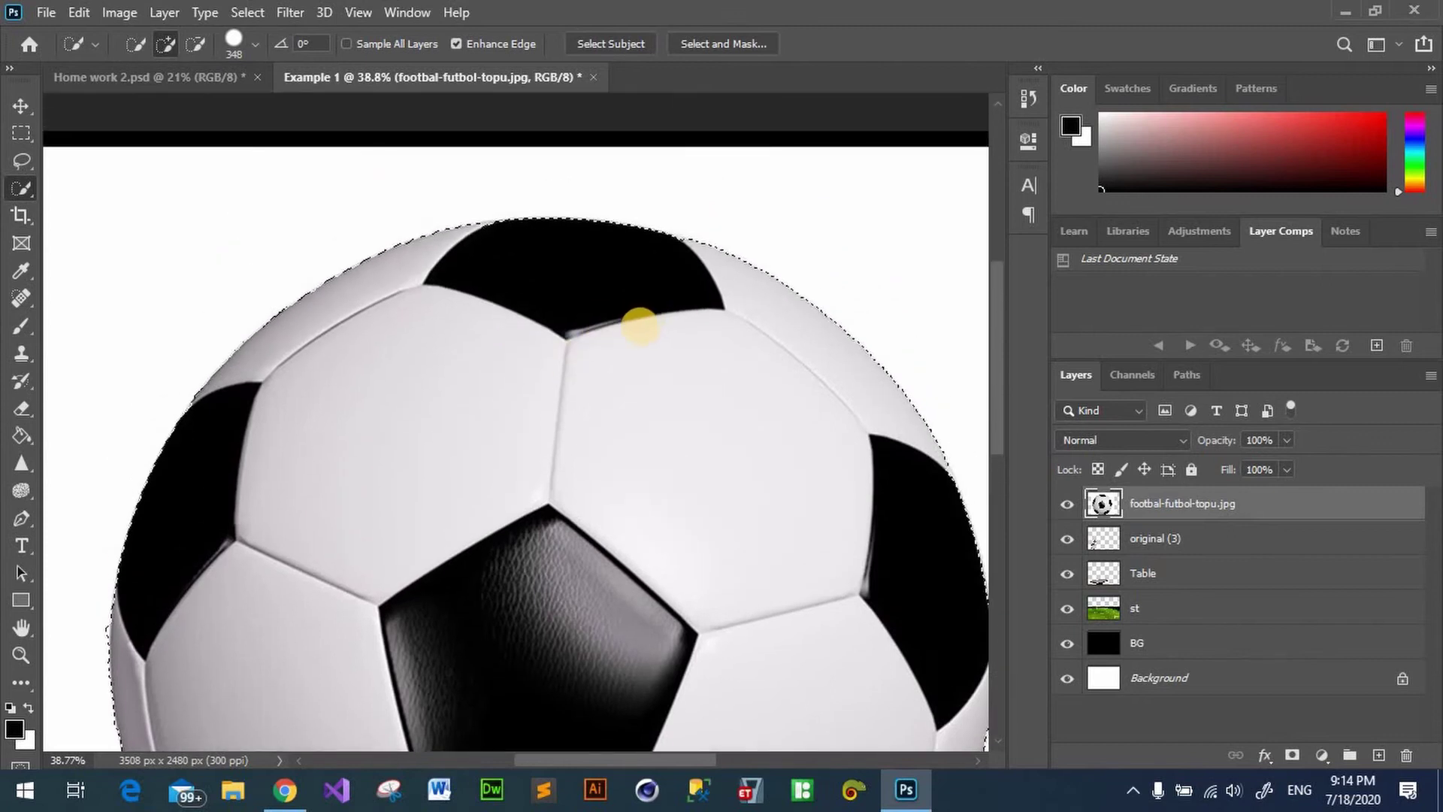
{"action": "scroll", "coordinate": [638, 322], "scroll_direction": "up", "scroll_amount": 1}
{"action": "key", "text": "alt"}
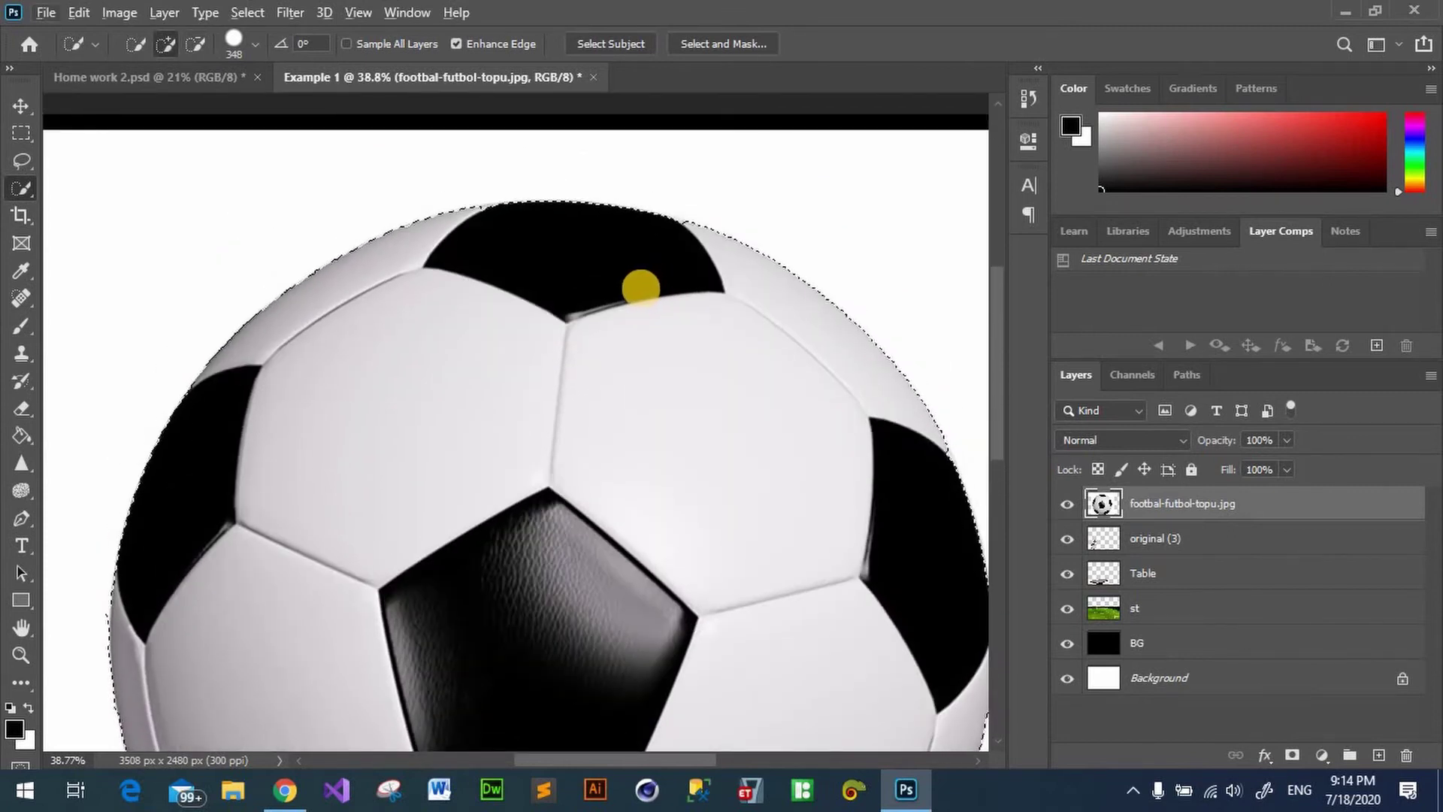
{"action": "left_click", "coordinate": [642, 287]}
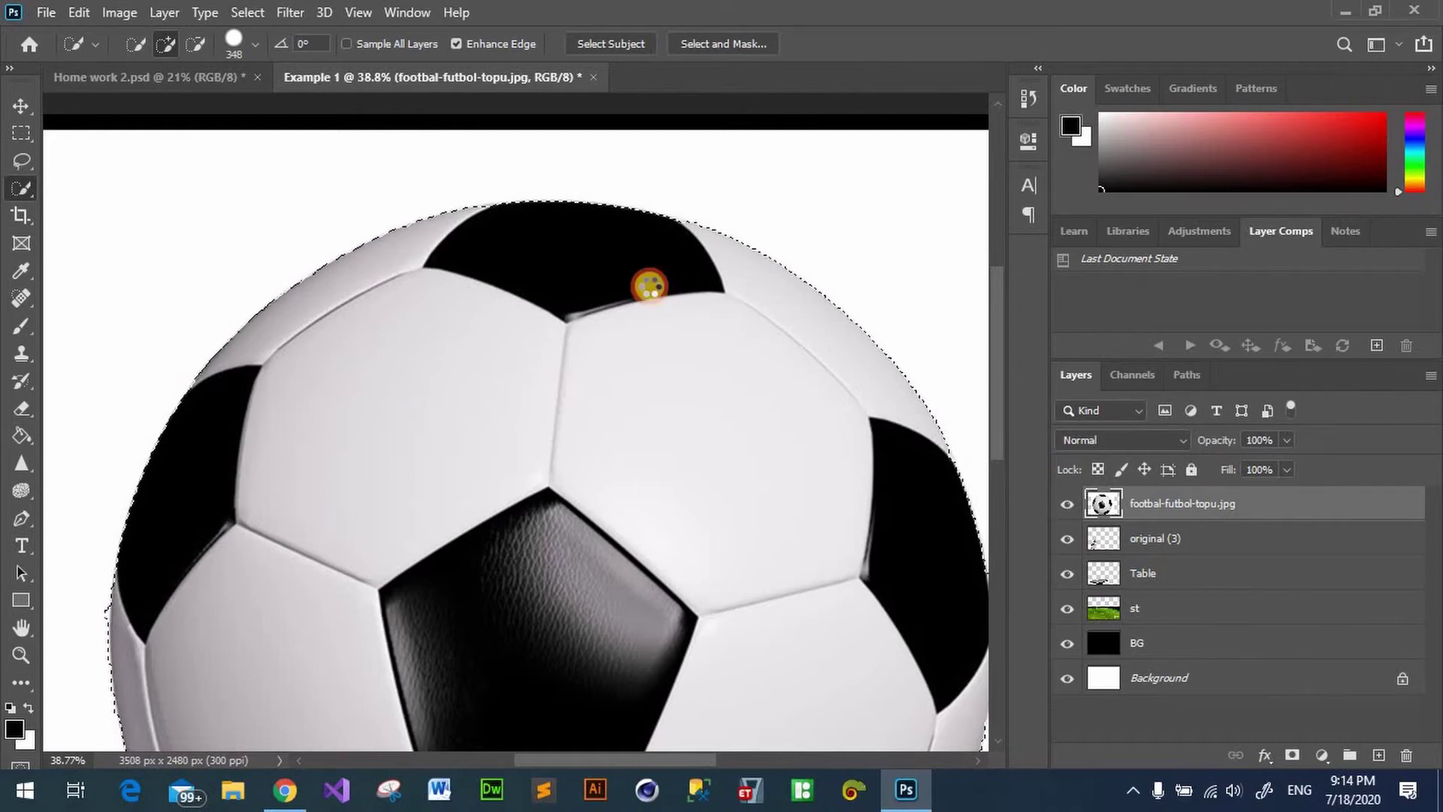
{"action": "scroll", "coordinate": [647, 290], "scroll_direction": "down", "scroll_amount": 3}
{"action": "scroll", "coordinate": [573, 419], "scroll_direction": "down", "scroll_amount": 3}
{"action": "scroll", "coordinate": [477, 460], "scroll_direction": "down", "scroll_amount": 2}
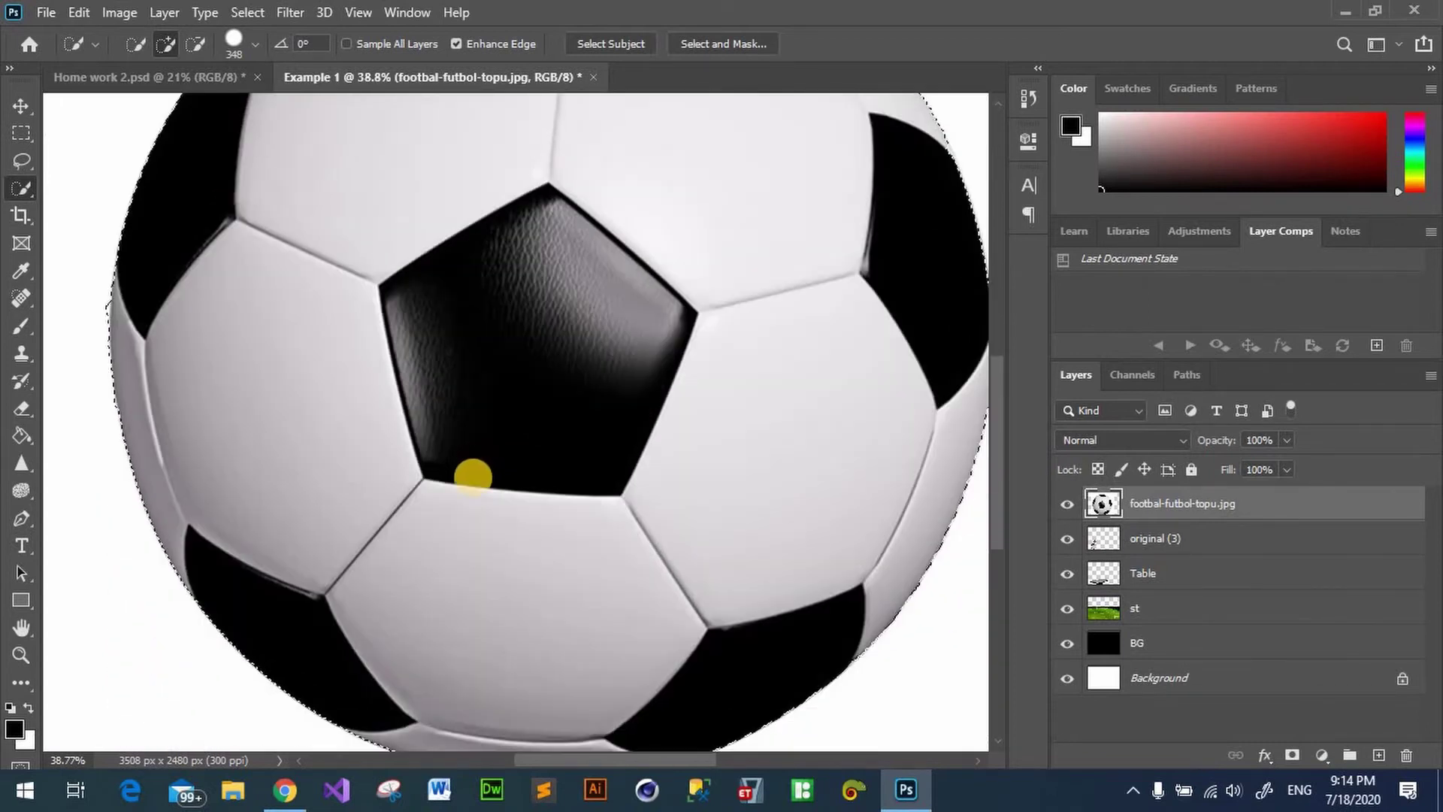
{"action": "scroll", "coordinate": [473, 473], "scroll_direction": "down", "scroll_amount": 3}
{"action": "scroll", "coordinate": [558, 660], "scroll_direction": "down", "scroll_amount": 1}
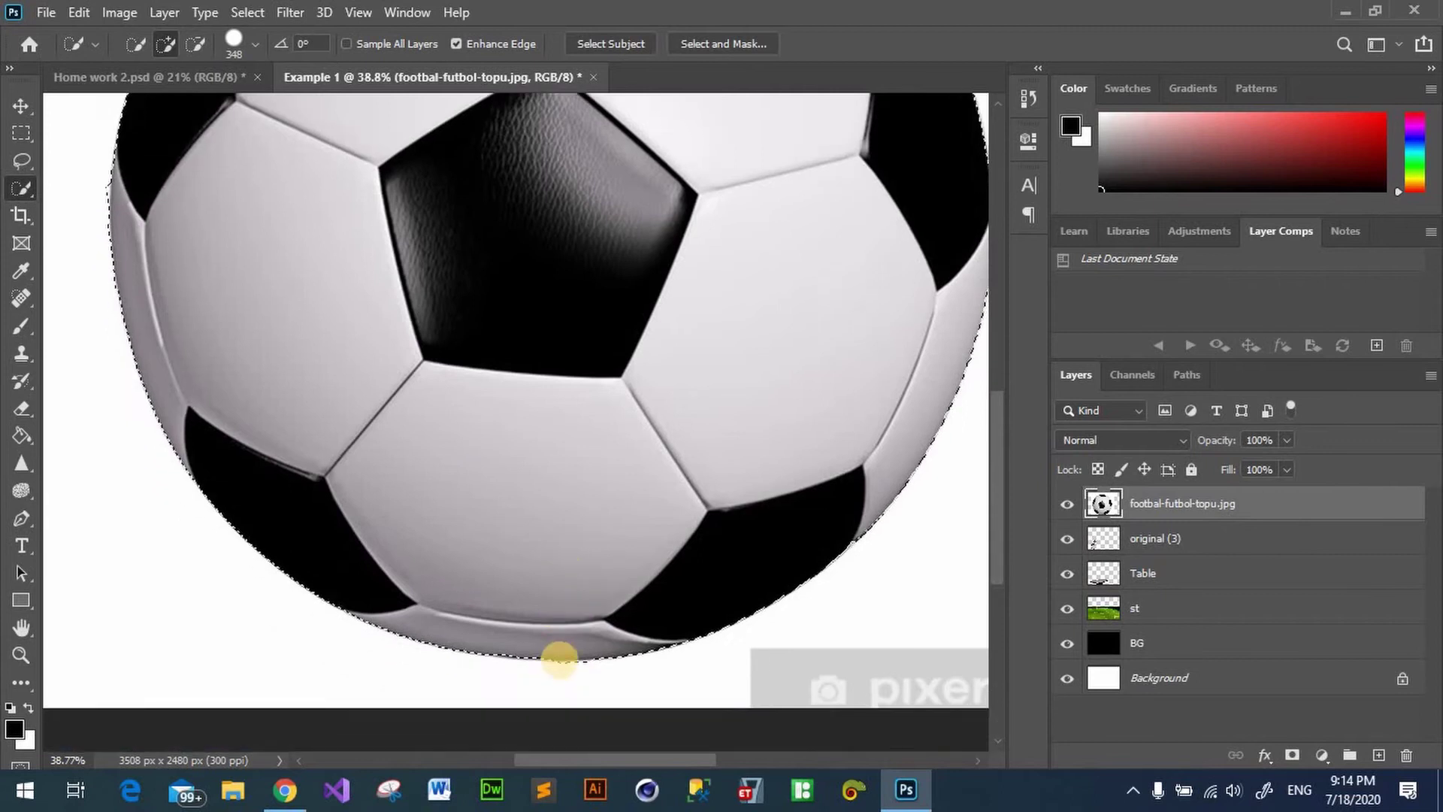
{"action": "scroll", "coordinate": [568, 654], "scroll_direction": "down", "scroll_amount": 2}
Step: Subtract the leftover bumps and slivers below the ball's bottom edge
{"action": "key", "text": "alt"}
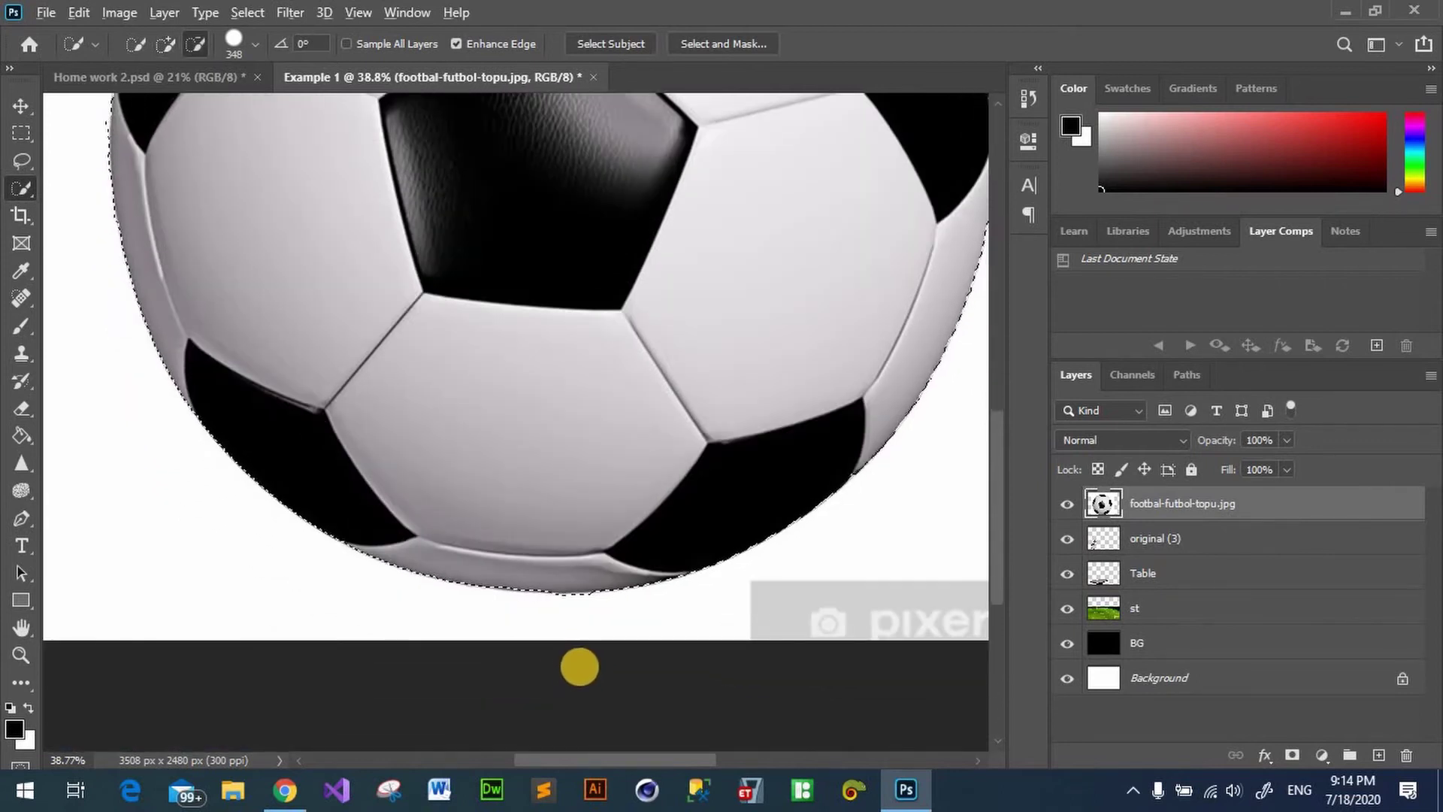
{"action": "left_click", "coordinate": [556, 669]}
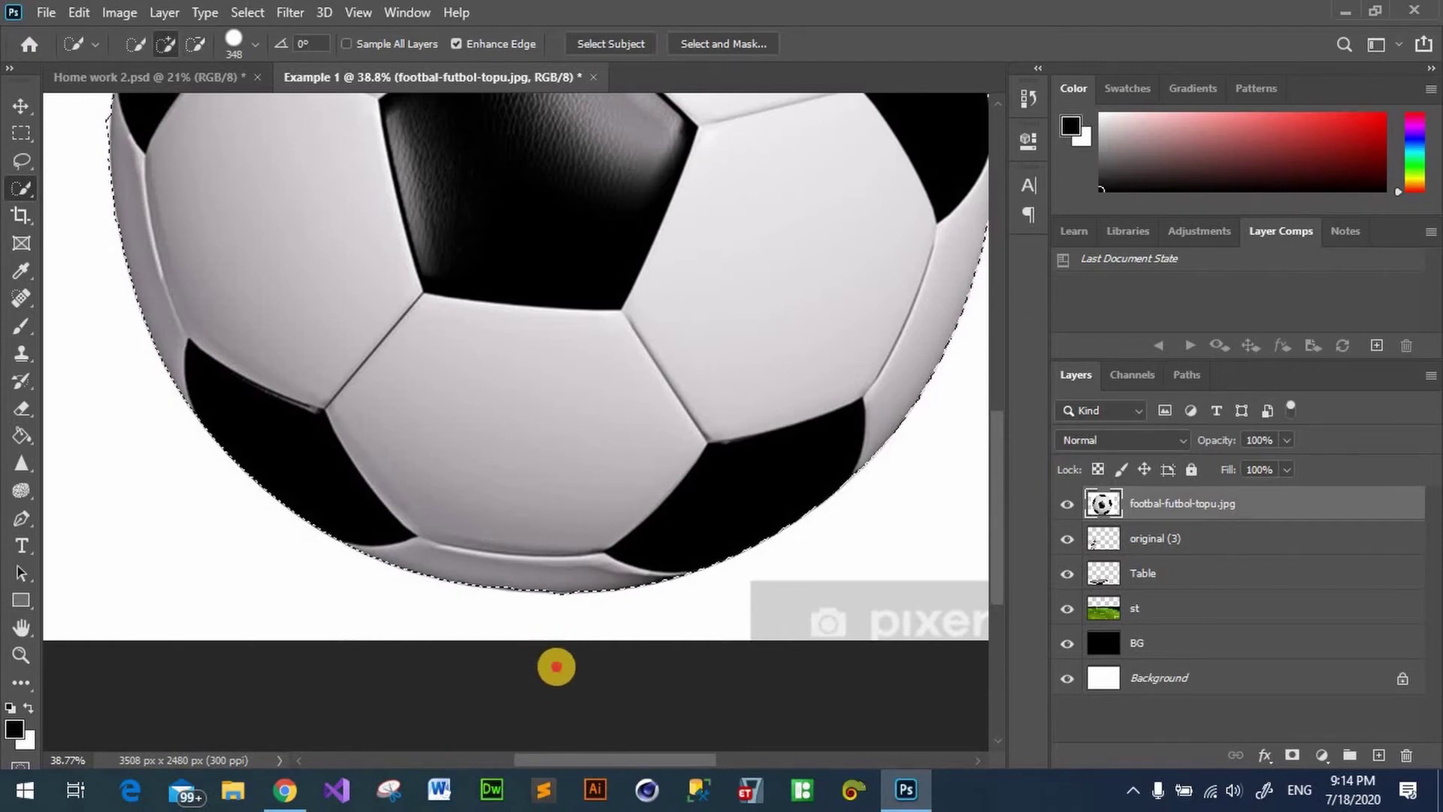
{"action": "left_click_drag", "start_coordinate": [556, 667], "coordinate": [634, 635]}
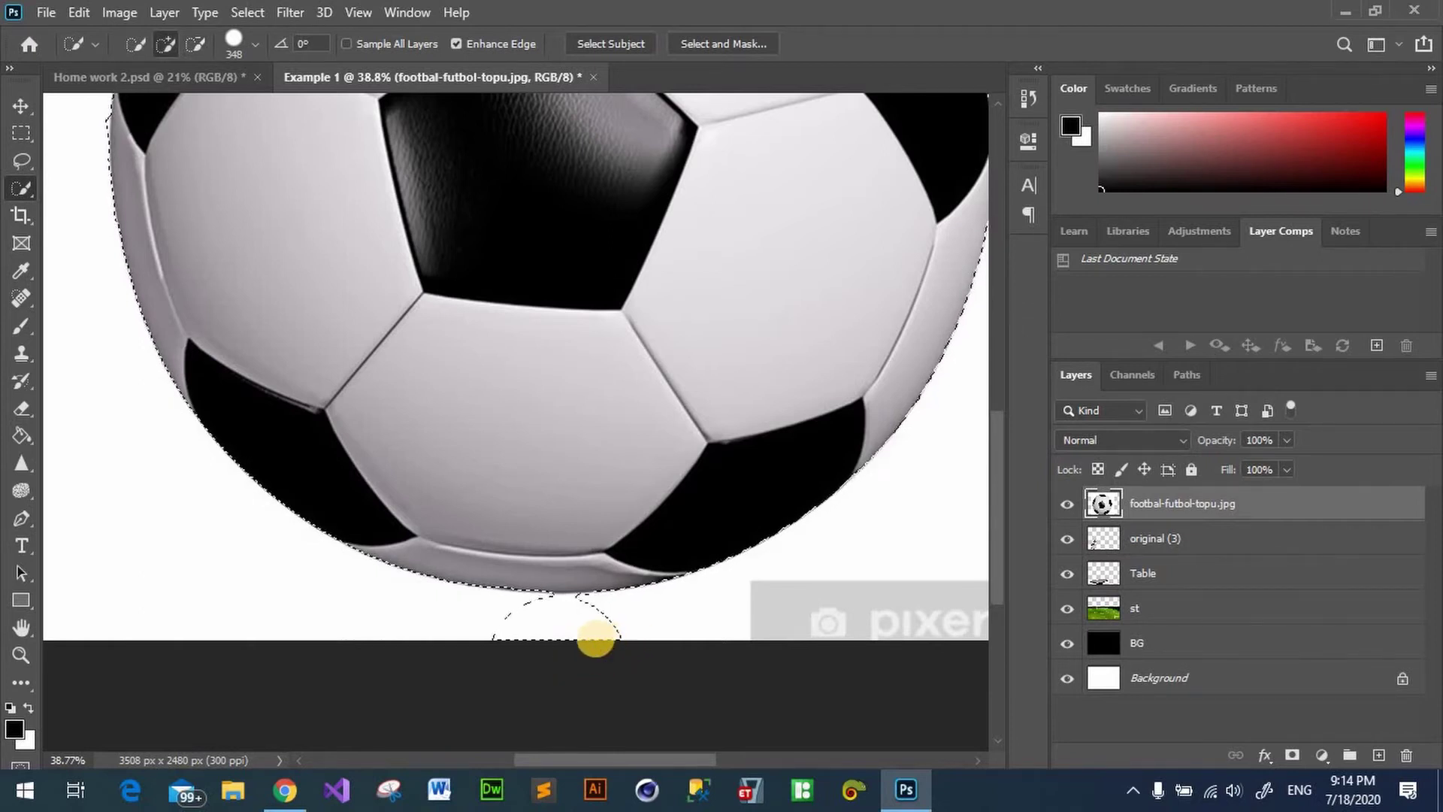
{"action": "mouse_move", "coordinate": [567, 666]}
{"action": "left_mouse_down"}
{"action": "mouse_move", "coordinate": [560, 682]}
{"action": "mouse_move", "coordinate": [547, 671]}
{"action": "left_mouse_up"}
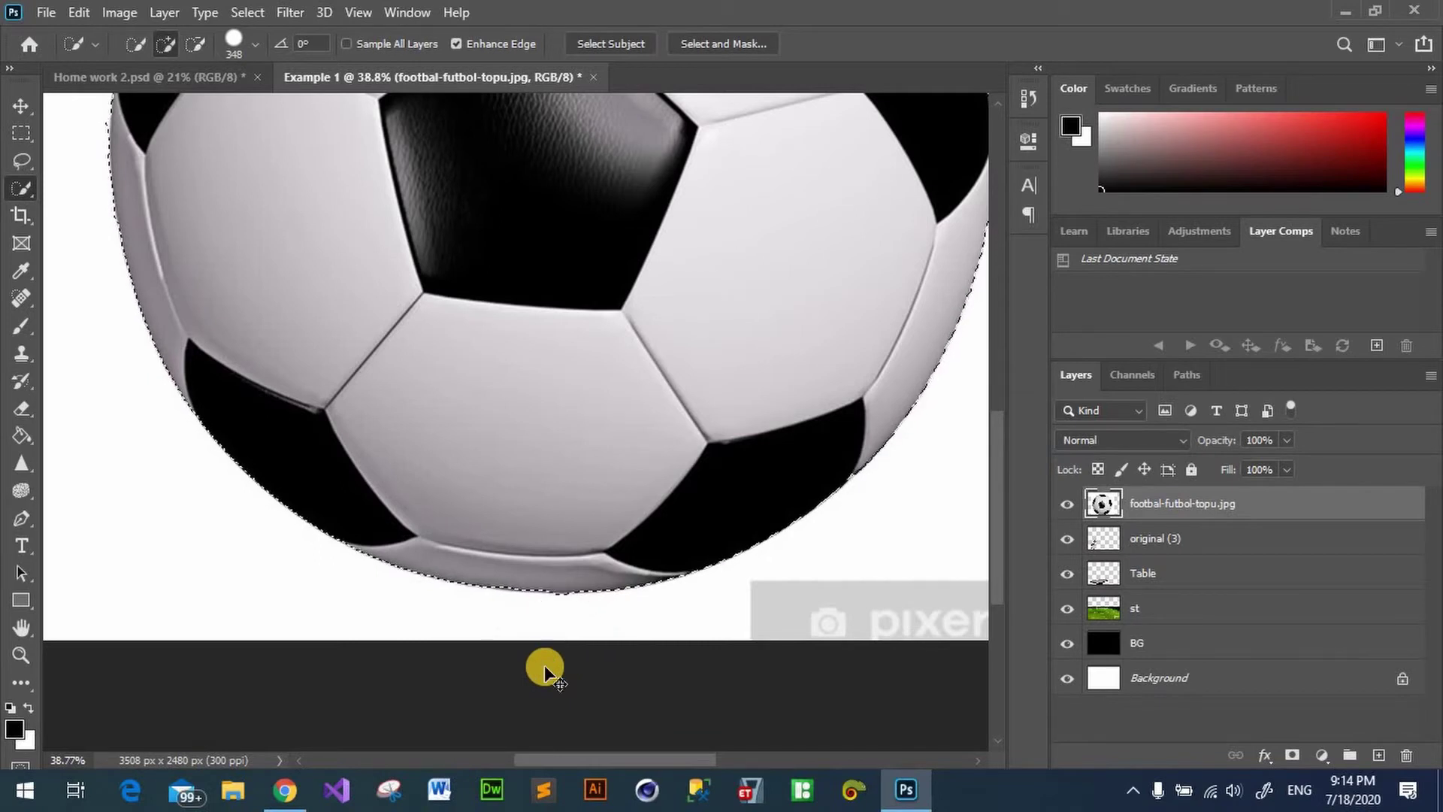
{"action": "left_click", "coordinate": [596, 687]}
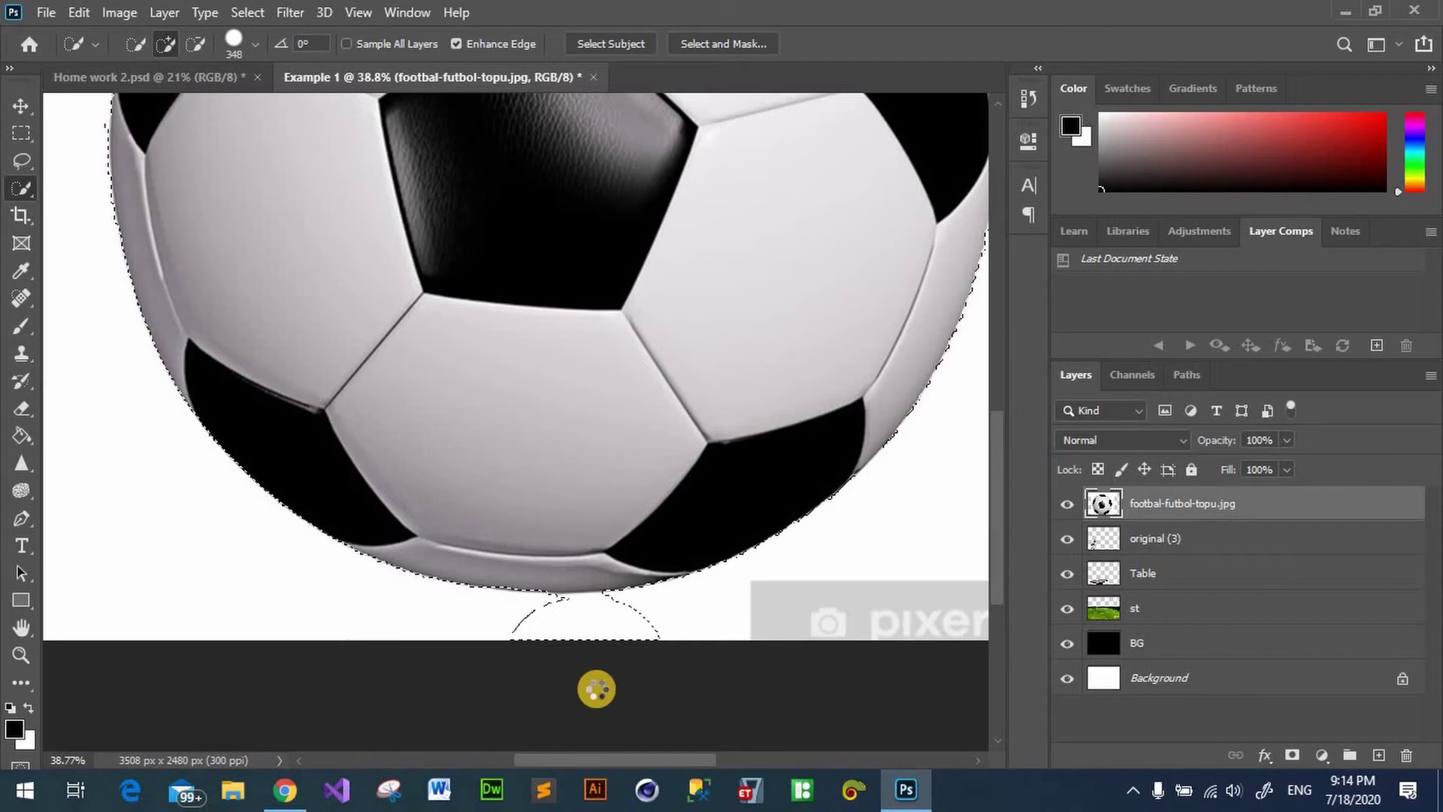
{"action": "left_click_drag", "start_coordinate": [592, 672], "coordinate": [587, 673]}
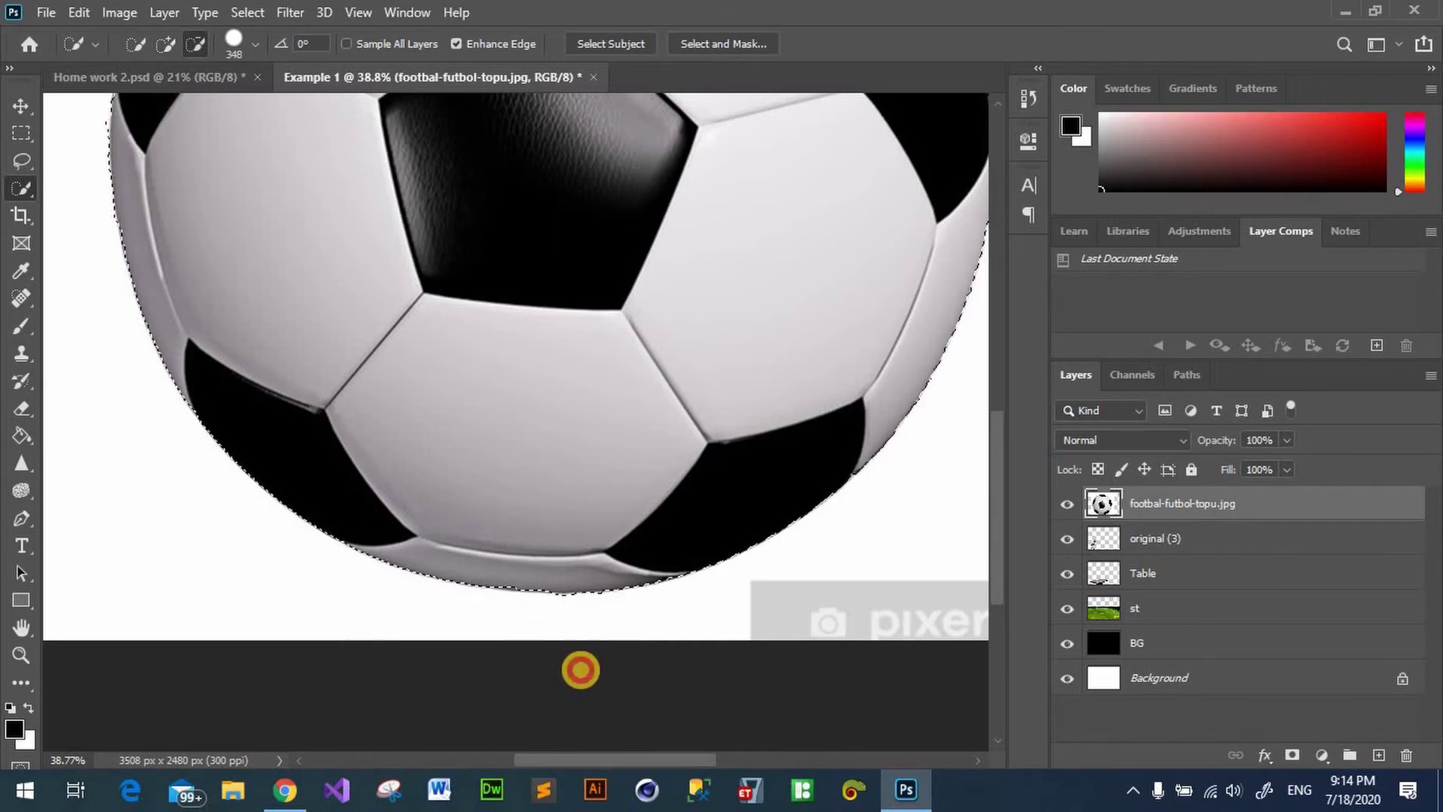
{"action": "left_click_drag", "start_coordinate": [580, 668], "coordinate": [549, 673]}
Step: Set the Quick Selection brush size to 71 px
{"action": "scroll", "coordinate": [541, 511], "scroll_direction": "up", "scroll_amount": 2}
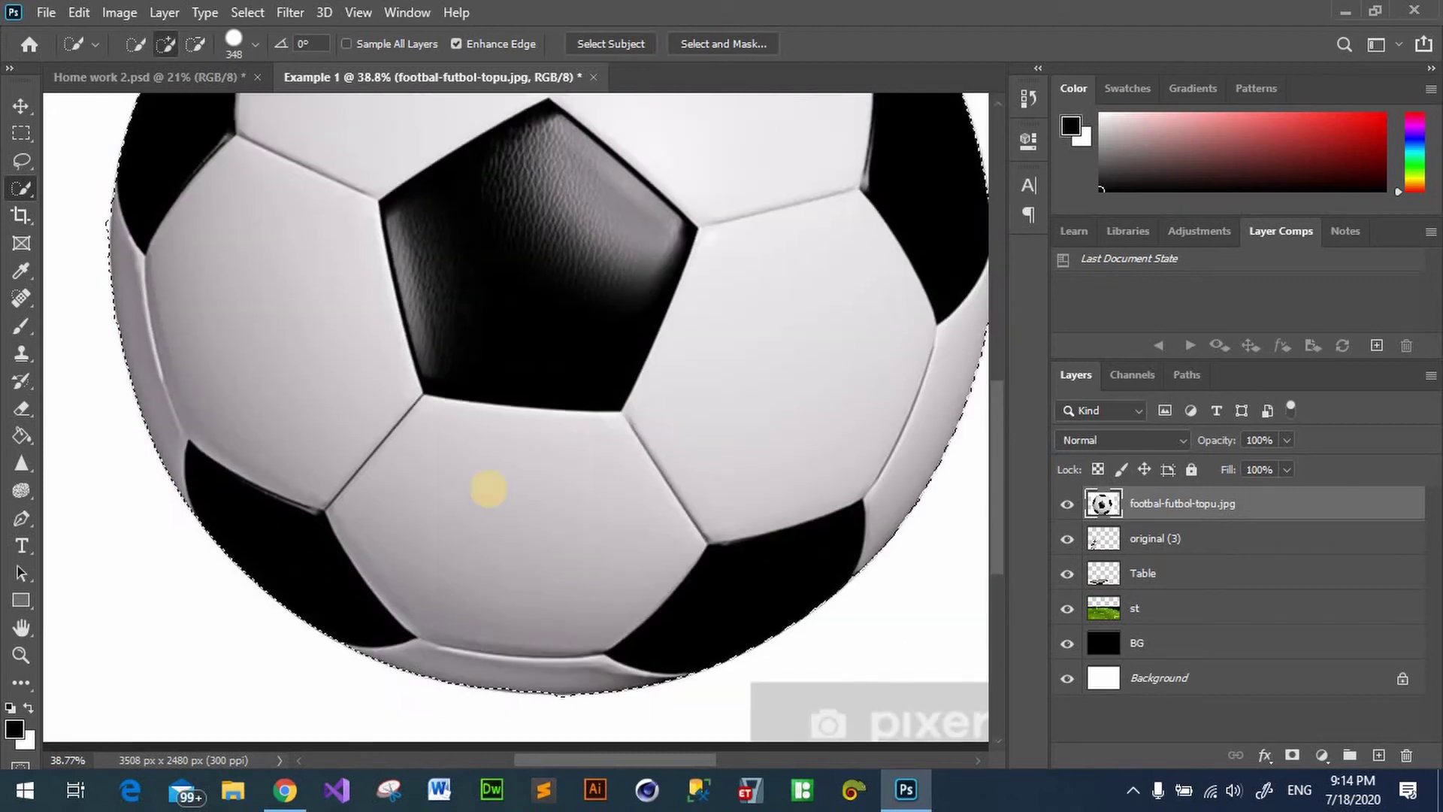
{"action": "scroll", "coordinate": [45, 293], "scroll_direction": "up", "scroll_amount": 1}
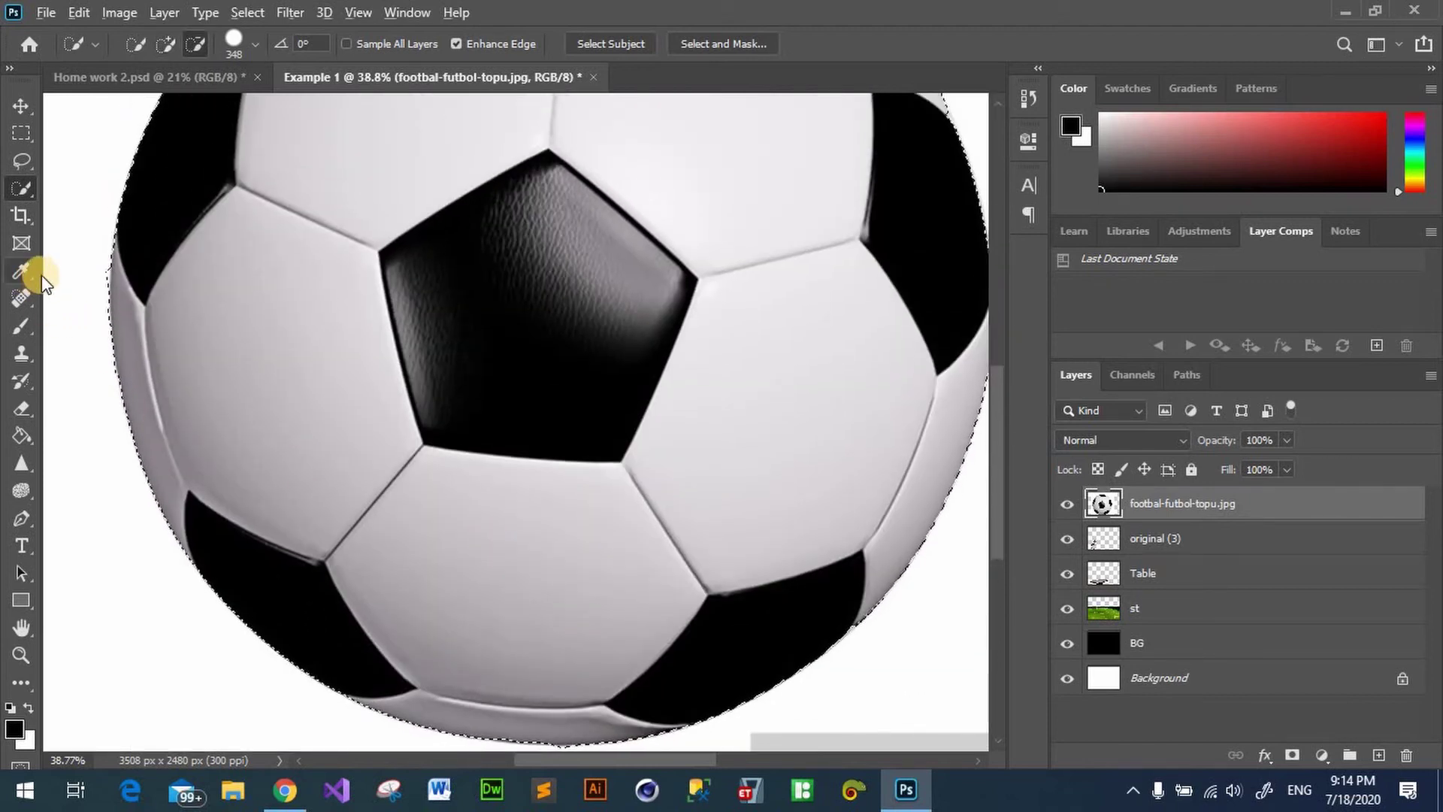
{"action": "key", "text": "alt"}
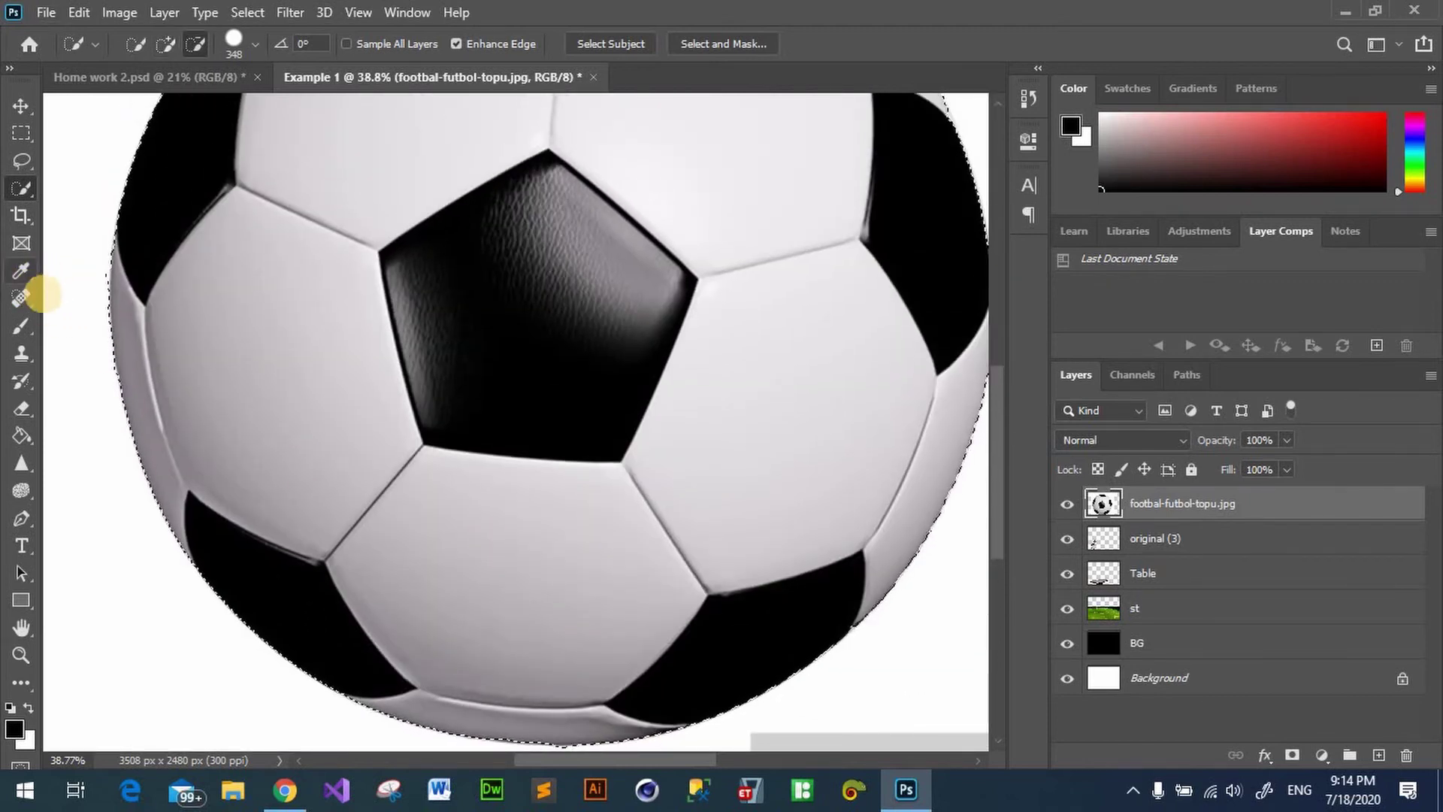
{"action": "scroll", "coordinate": [19, 301], "scroll_direction": "up", "scroll_amount": 1}
{"action": "scroll", "coordinate": [15, 315], "scroll_direction": "up", "scroll_amount": 1}
{"action": "scroll", "coordinate": [11, 297], "scroll_direction": "up", "scroll_amount": 2}
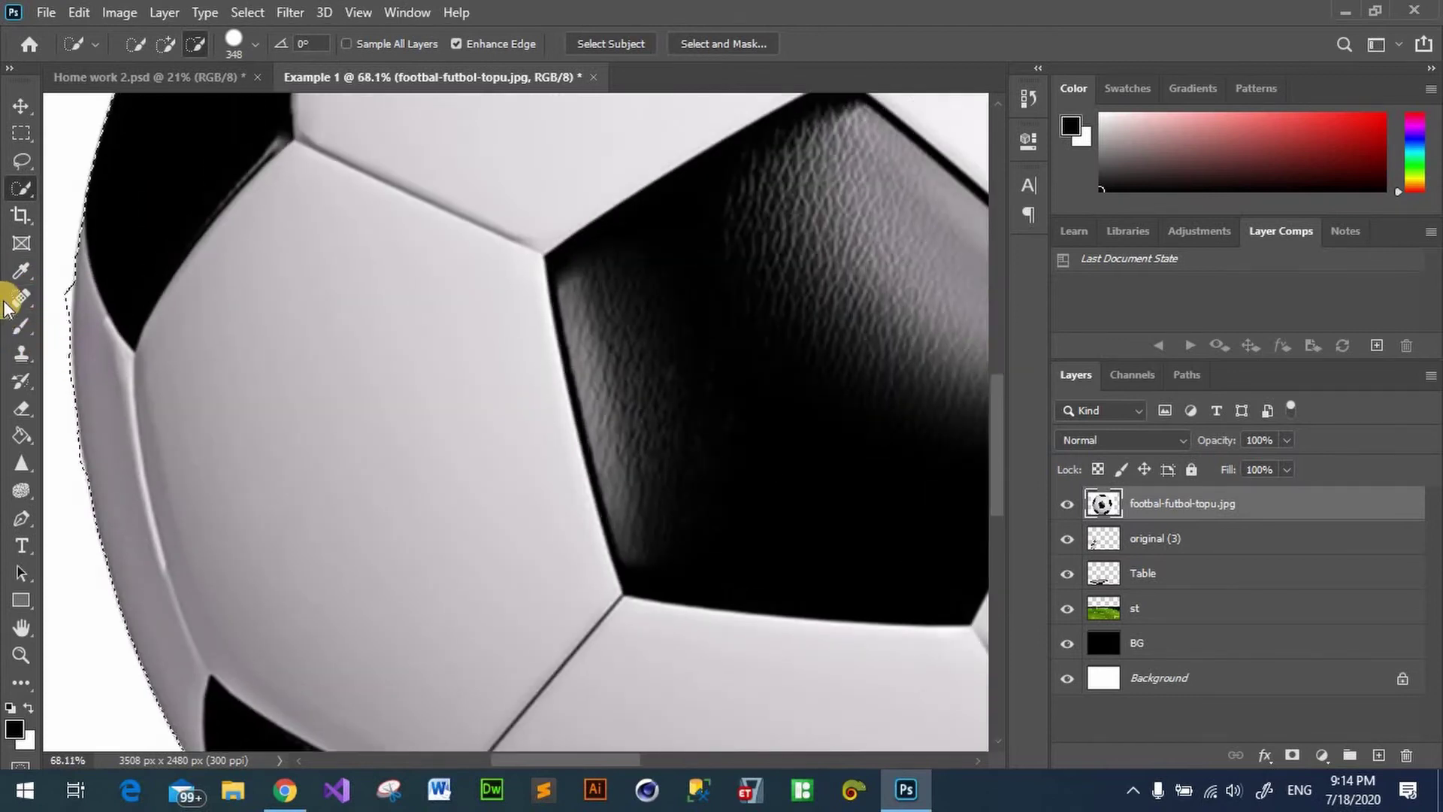
{"action": "left_click", "coordinate": [254, 43]}
{"action": "left_click", "coordinate": [215, 117]}
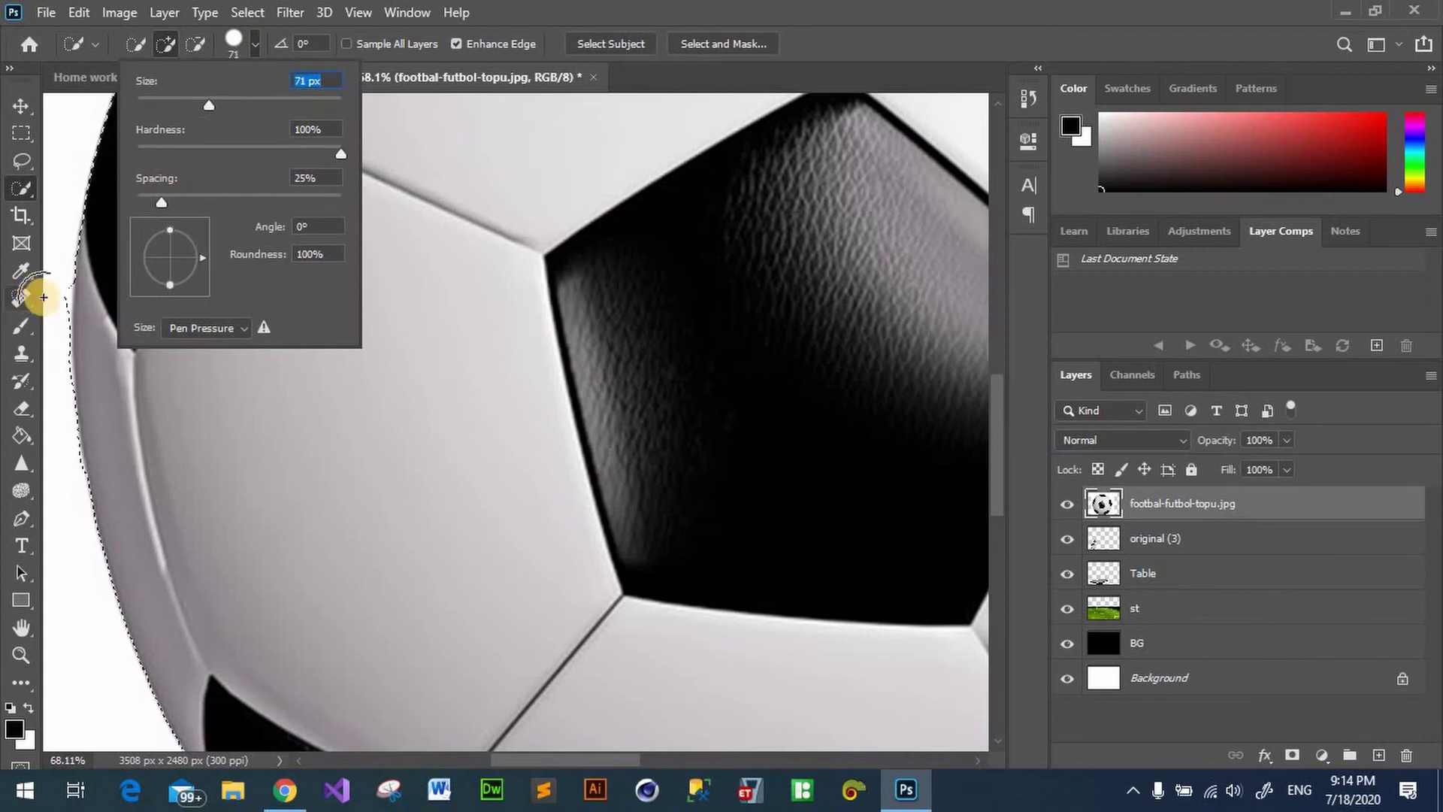
{"action": "key", "text": "alt"}
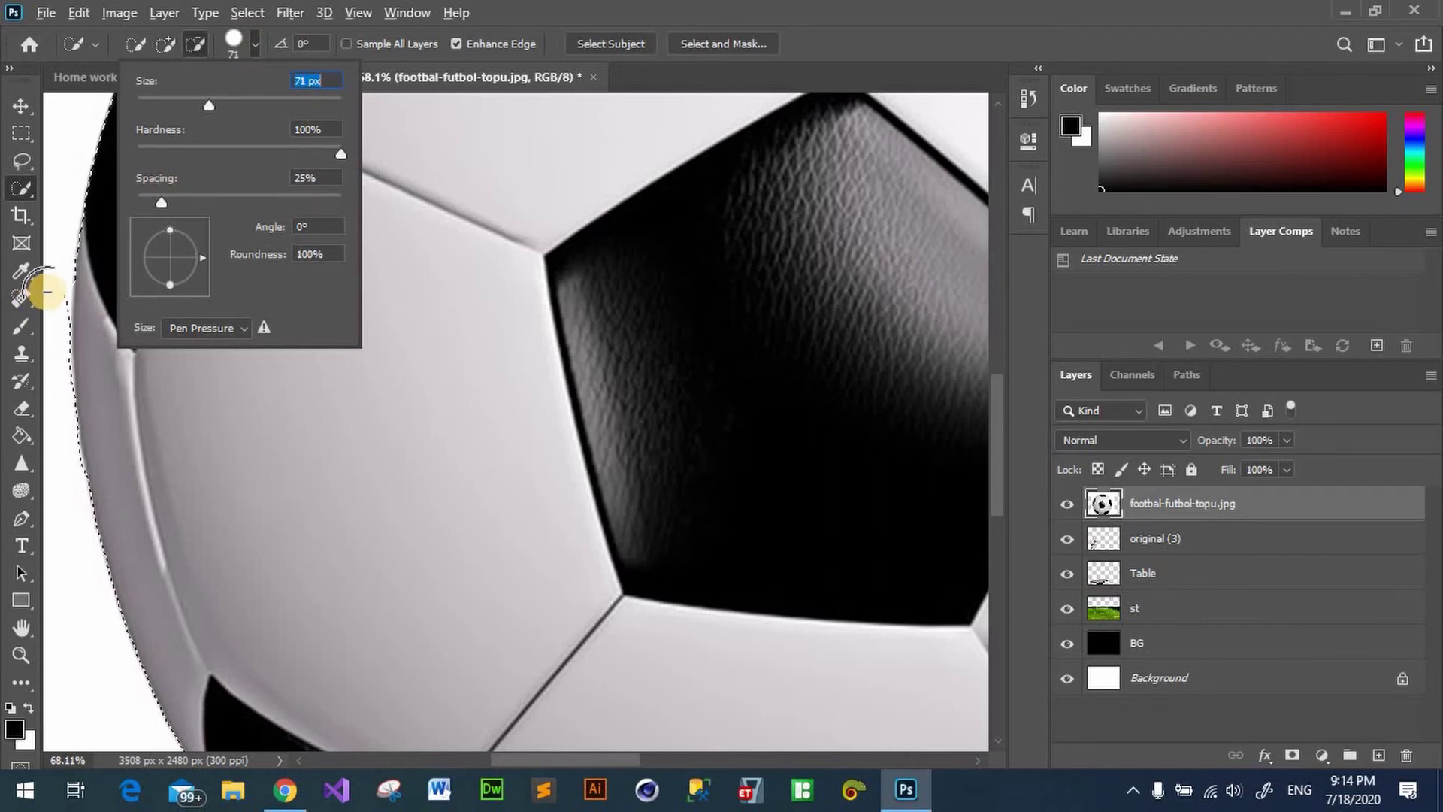
{"action": "left_click", "coordinate": [39, 300]}
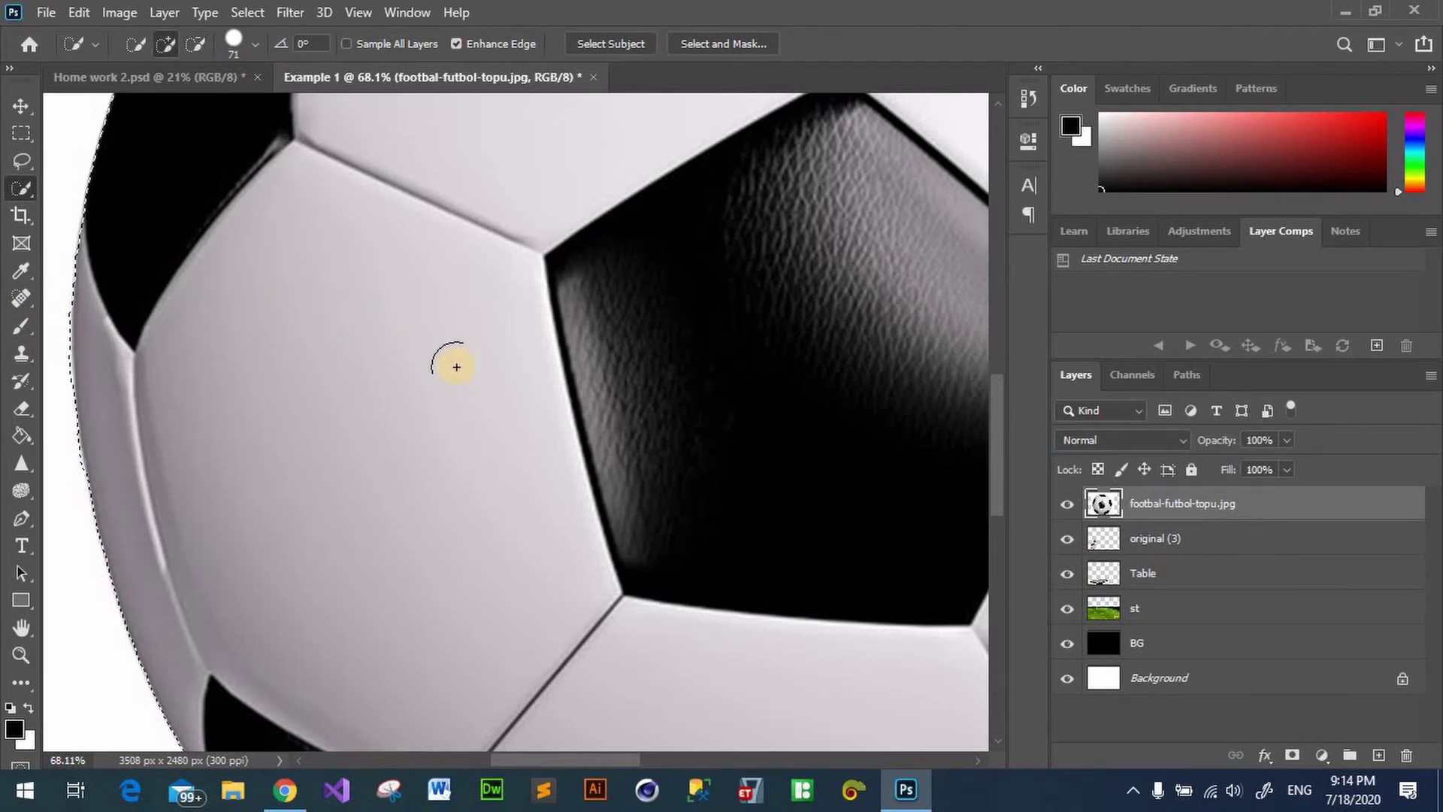
{"action": "scroll", "coordinate": [466, 365], "scroll_direction": "down", "scroll_amount": 2}
{"action": "scroll", "coordinate": [481, 350], "scroll_direction": "down", "scroll_amount": 1}
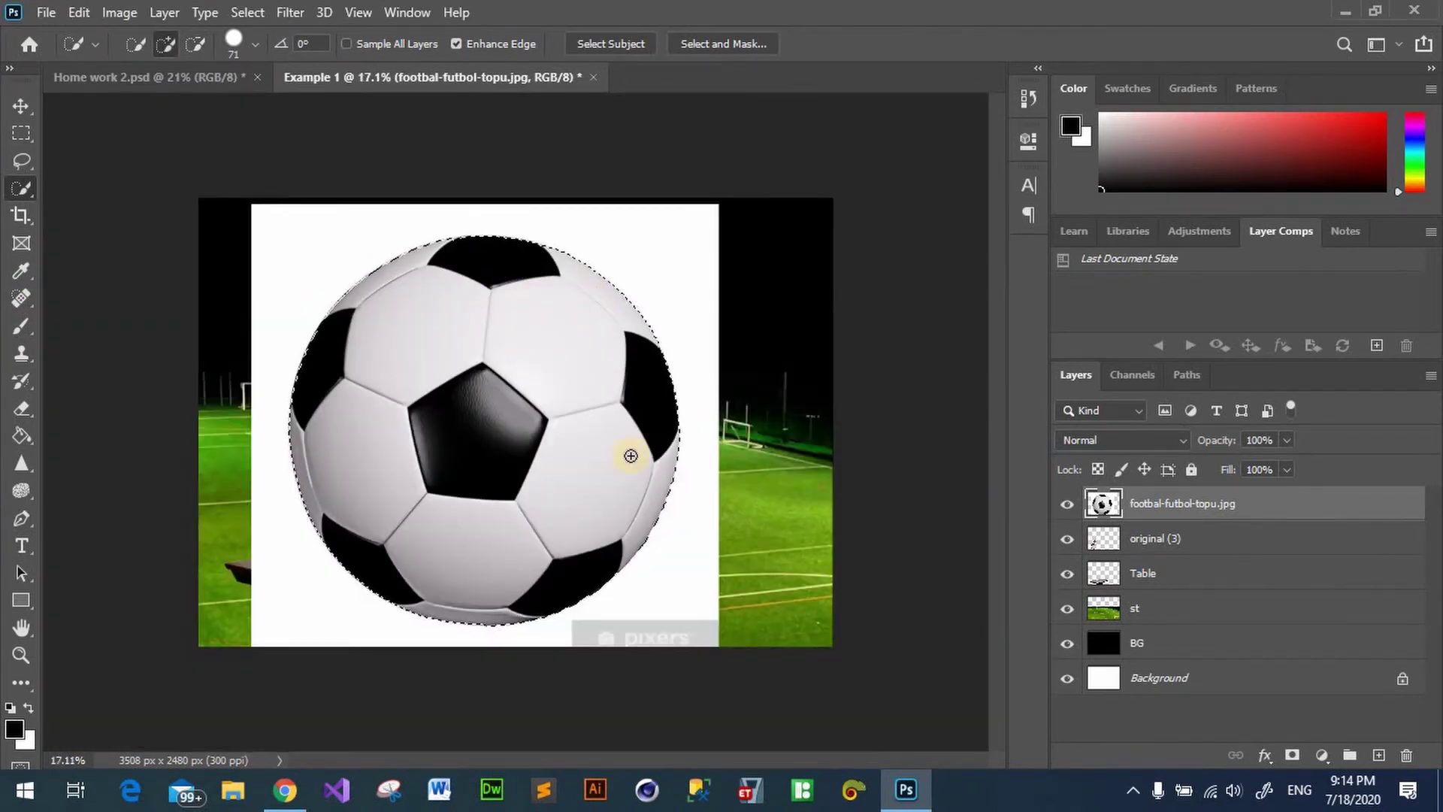
Step: Invert the selection, delete the ball's white backdrop, deselect, and pick the Move tool
{"action": "left_click", "coordinate": [498, 476]}
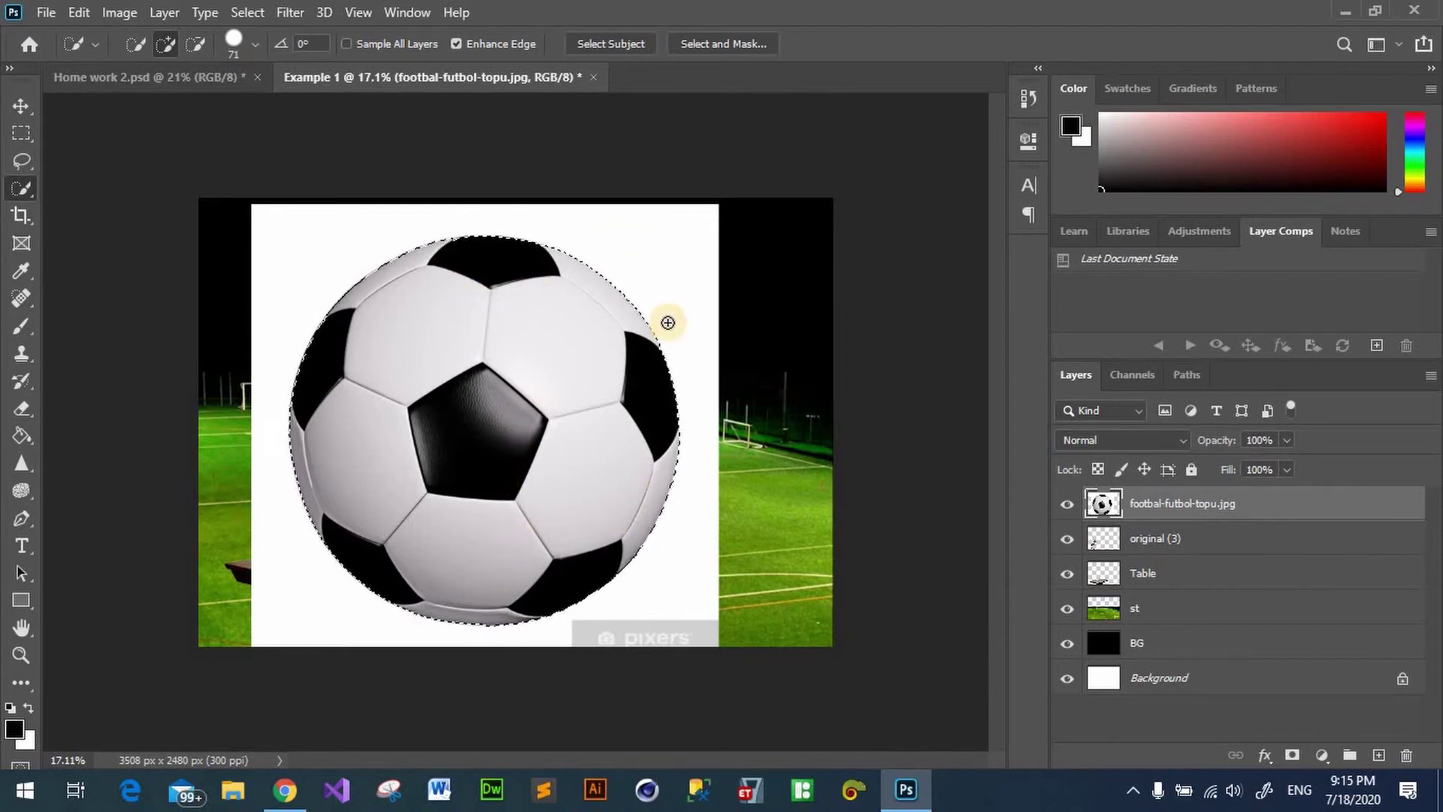
{"action": "left_click", "coordinate": [247, 12]}
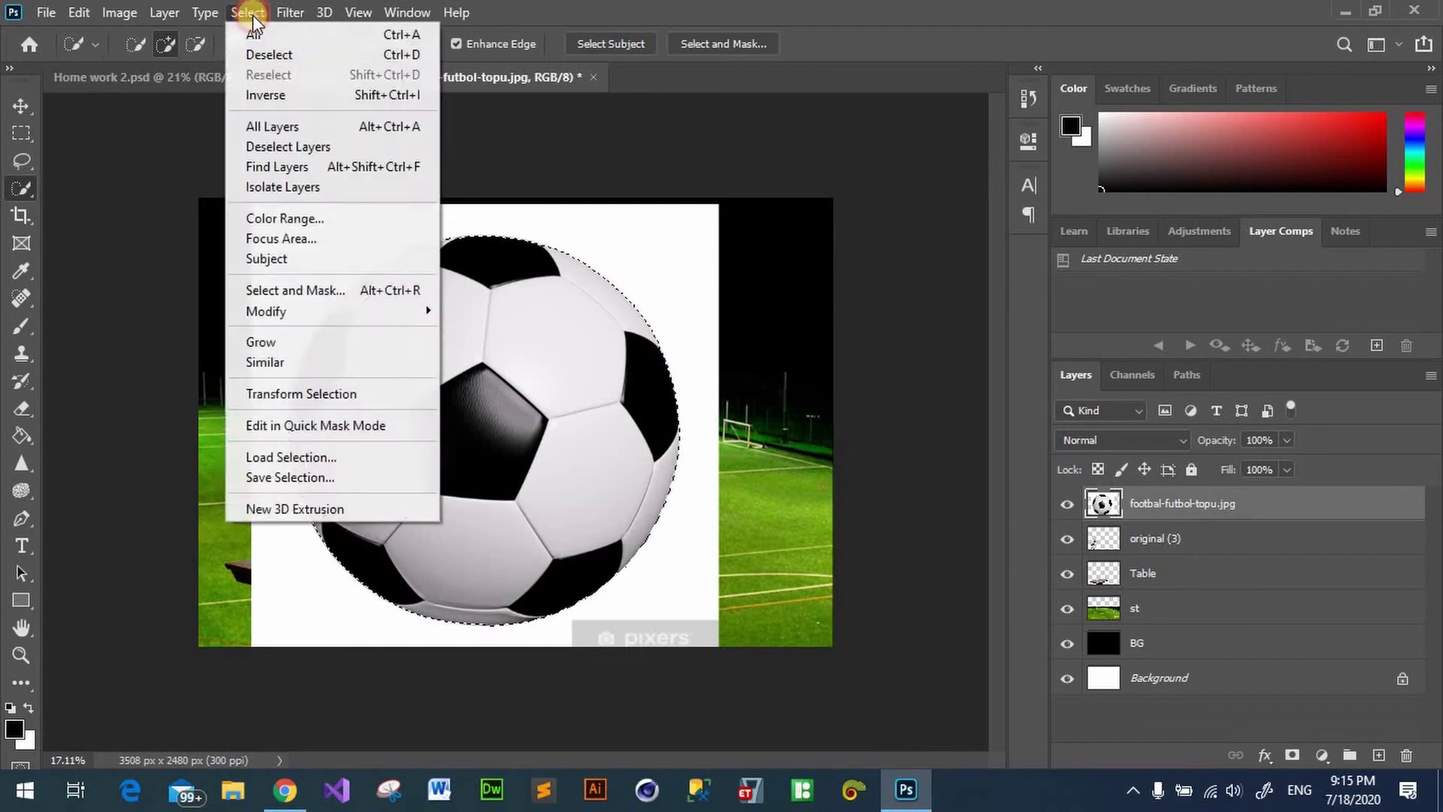
{"action": "left_click", "coordinate": [284, 96]}
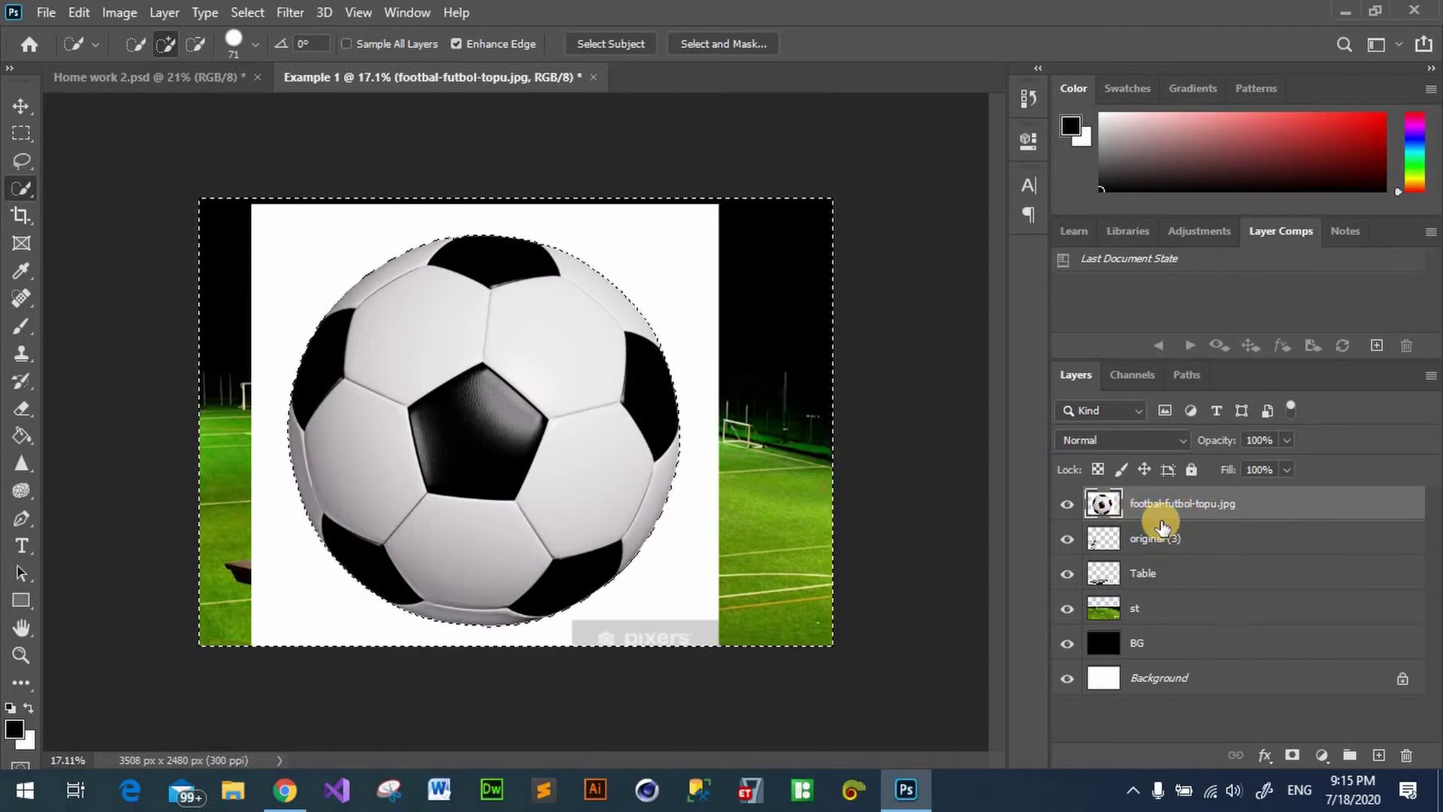
{"action": "key", "text": "Delete"}
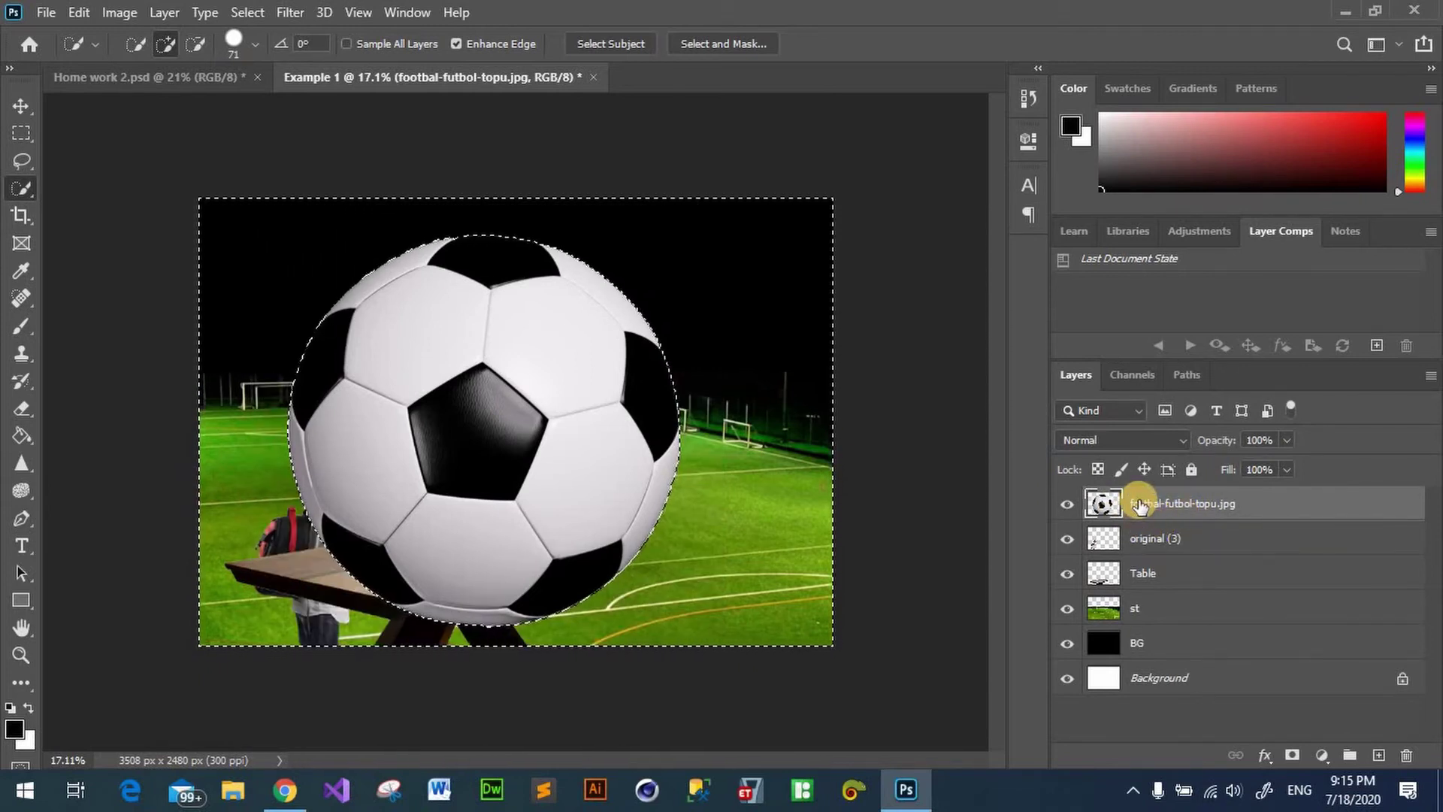
{"action": "key", "text": "ctrl+d"}
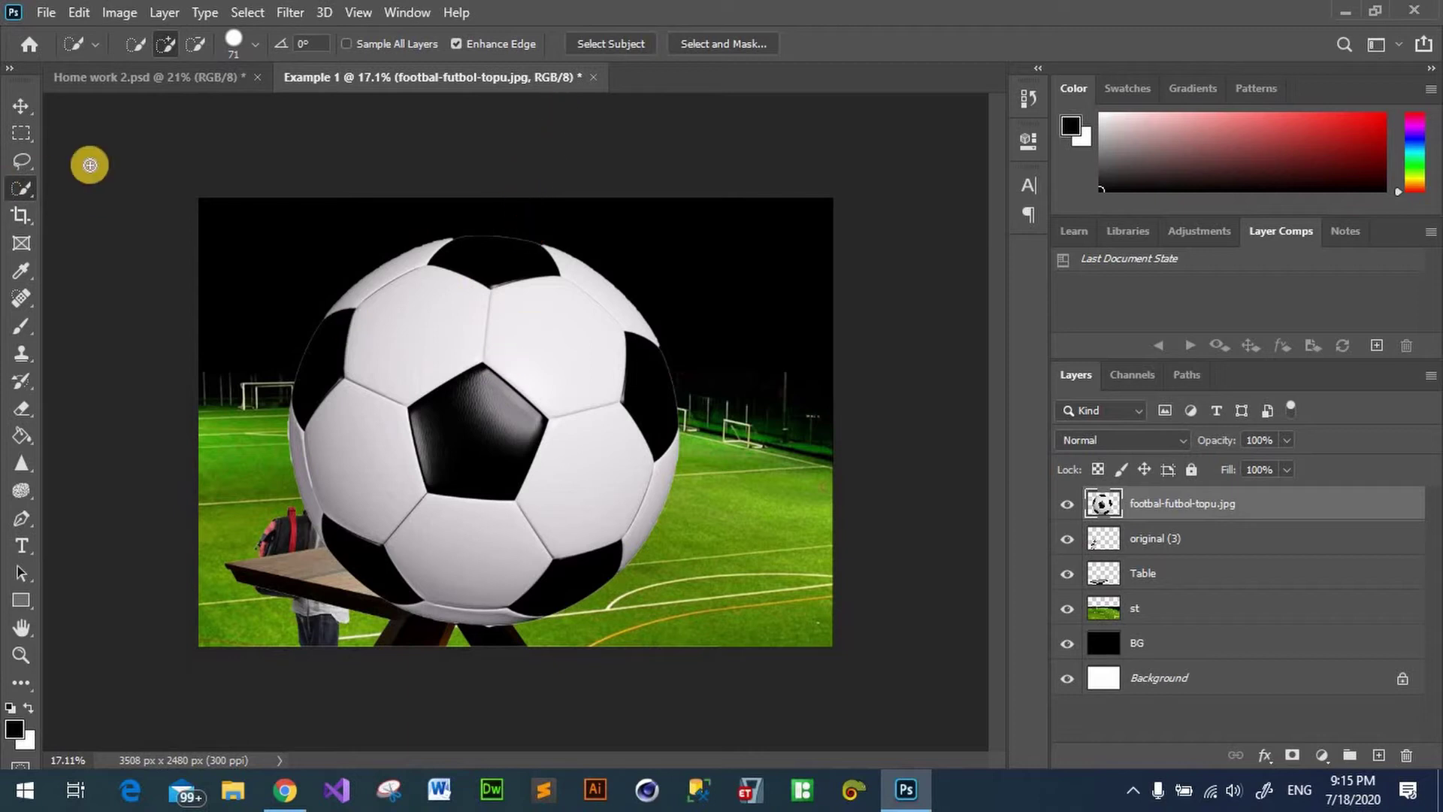
{"action": "left_click", "coordinate": [27, 108]}
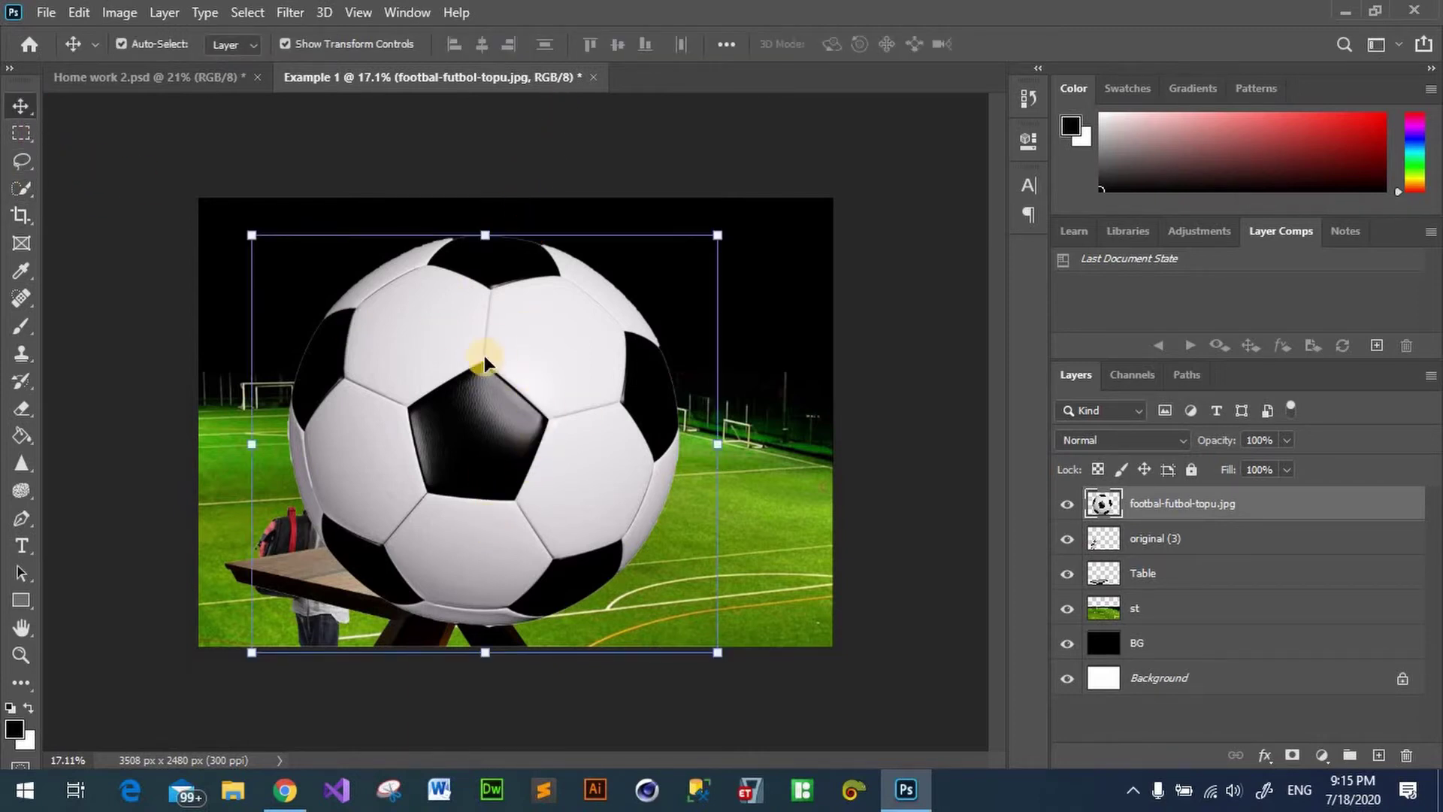
Step: Delete the football layer and place football.png as an embedded image
{"action": "key", "text": "Delete"}
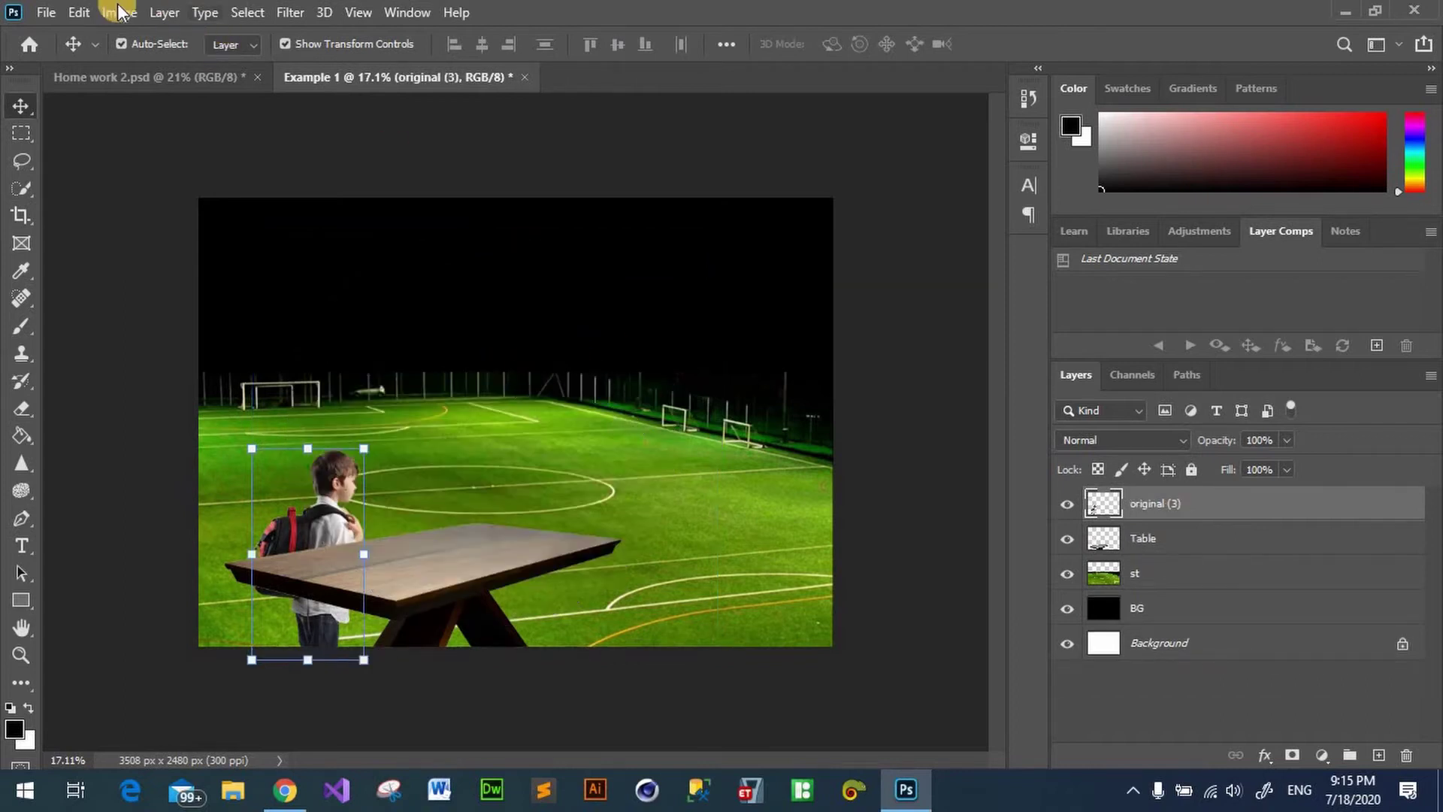
{"action": "left_click", "coordinate": [49, 13]}
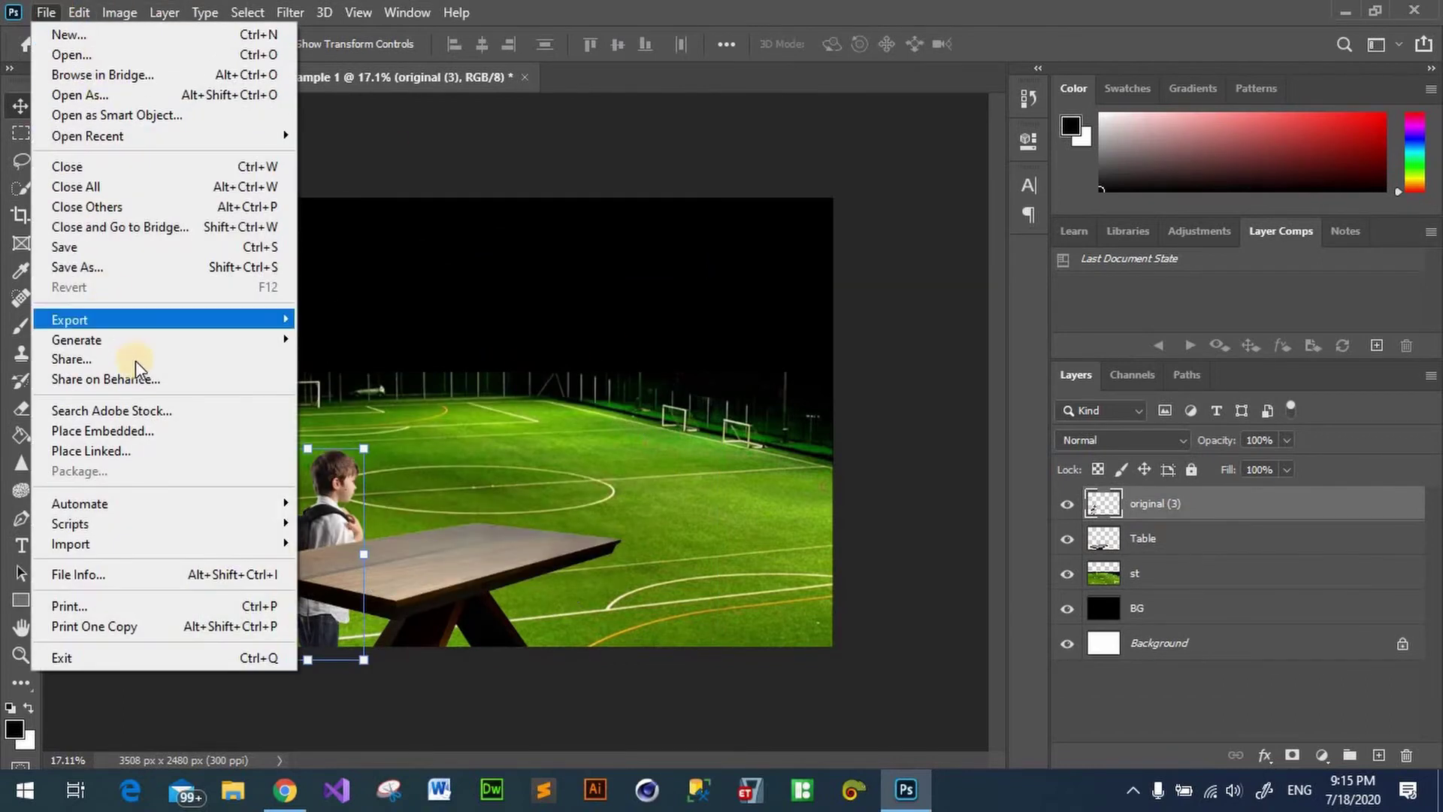
{"action": "left_click", "coordinate": [137, 430]}
{"action": "scroll", "coordinate": [457, 277], "scroll_direction": "down", "scroll_amount": 1}
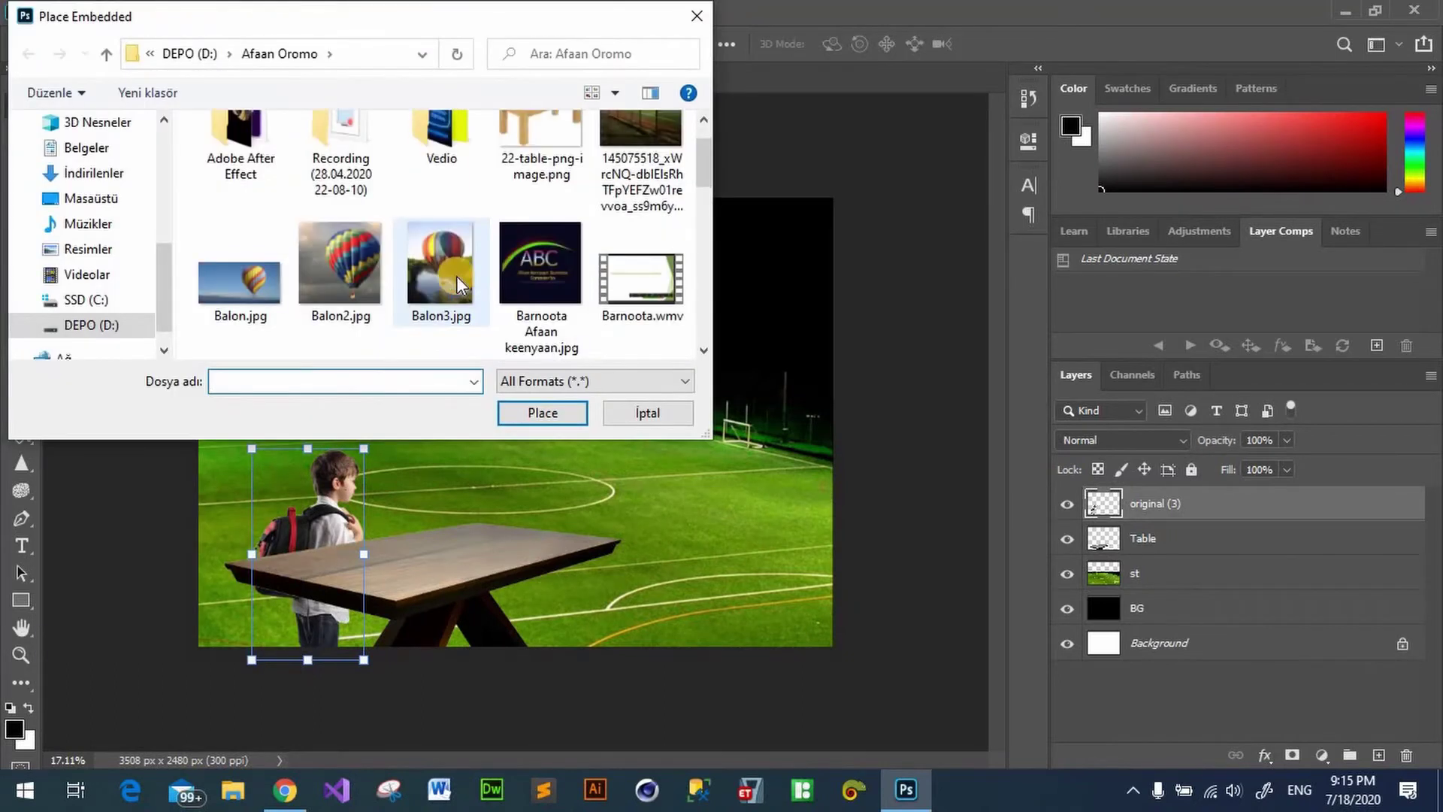
{"action": "scroll", "coordinate": [597, 282], "scroll_direction": "down", "scroll_amount": 2}
{"action": "left_click", "coordinate": [547, 269]}
{"action": "left_click", "coordinate": [638, 278]}
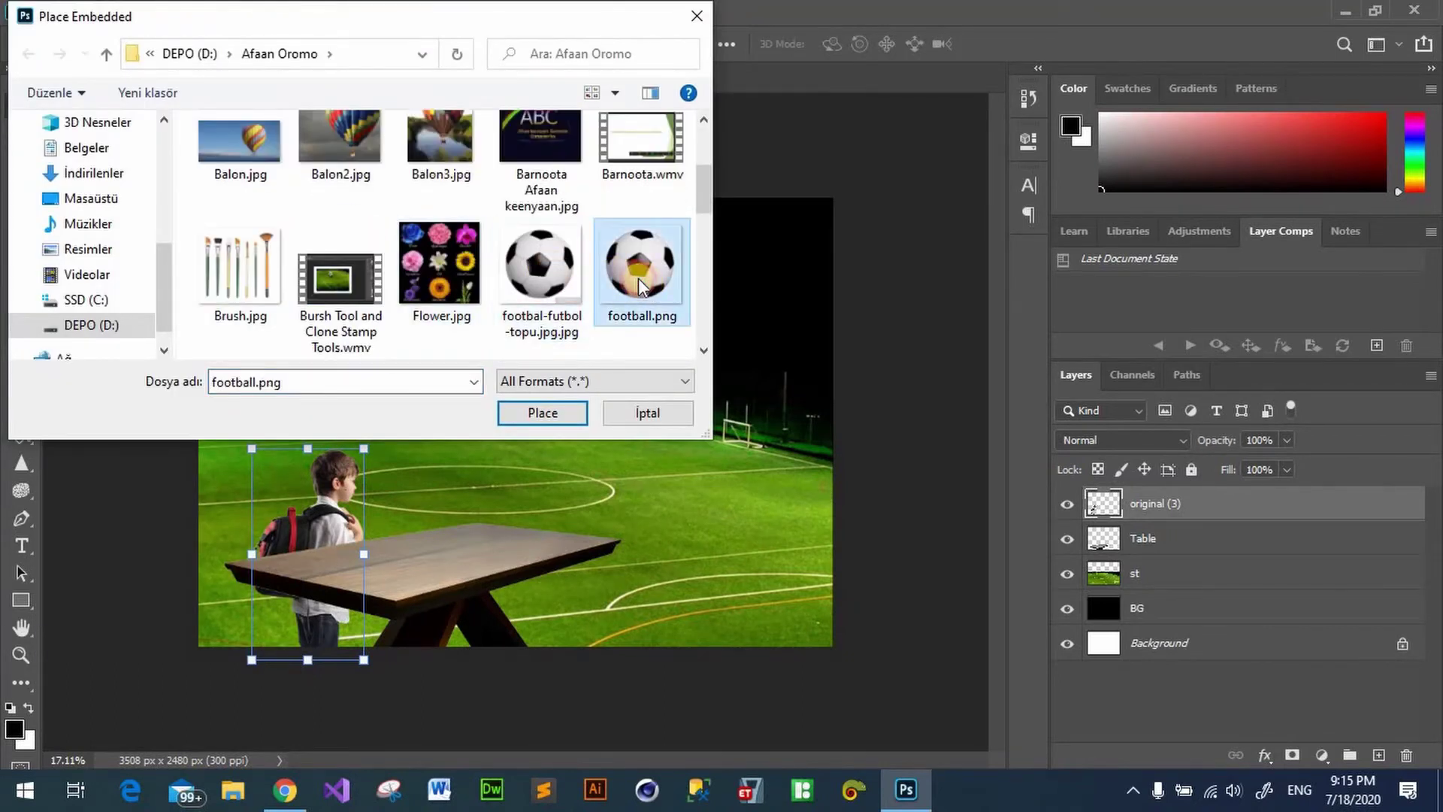
{"action": "left_click", "coordinate": [556, 419]}
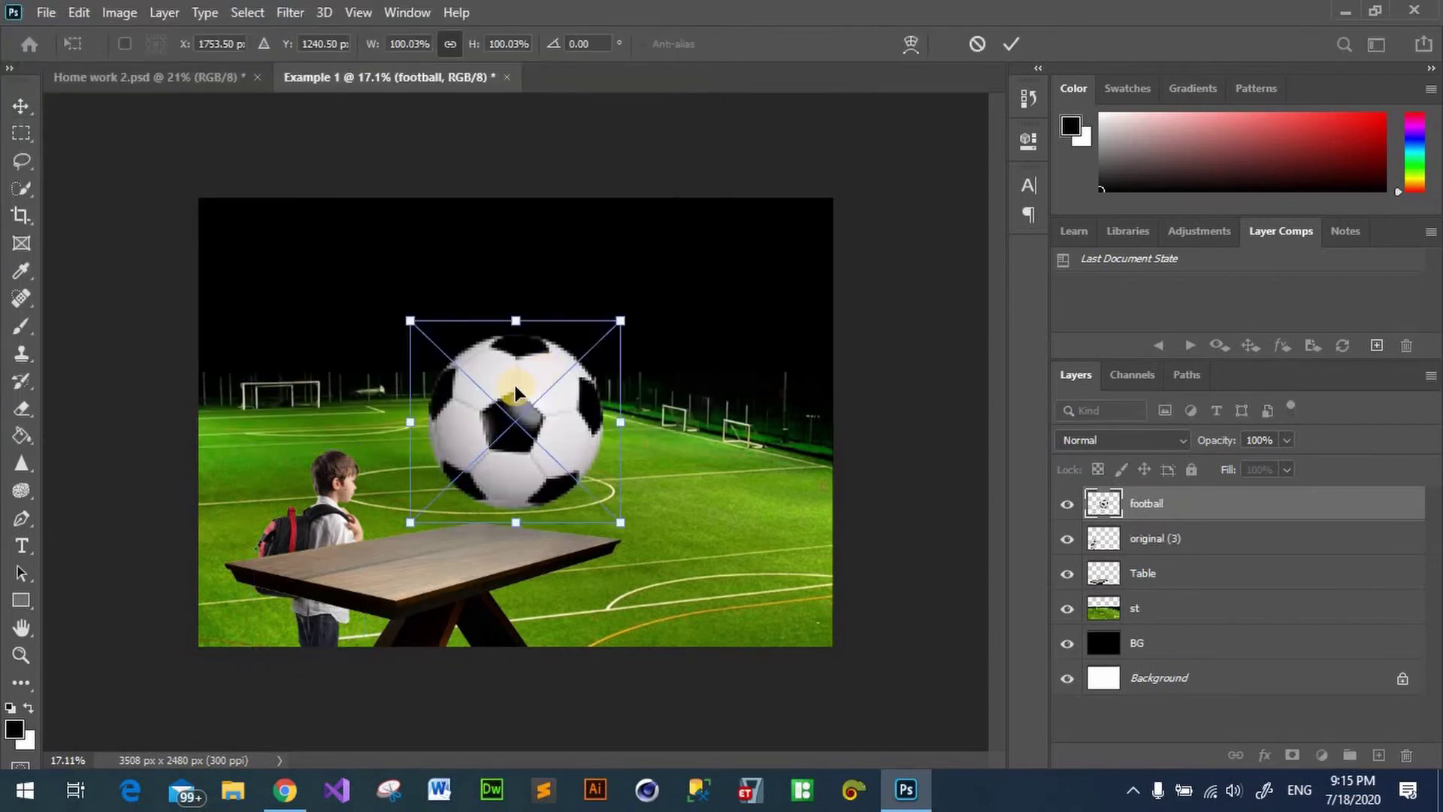
Step: Move the placed ball onto the table and scale it down to about 35%
{"action": "mouse_move", "coordinate": [516, 385]}
{"action": "left_mouse_down"}
{"action": "mouse_move", "coordinate": [524, 426]}
{"action": "mouse_move", "coordinate": [501, 445]}
{"action": "left_mouse_up"}
{"action": "left_click", "coordinate": [1011, 44]}
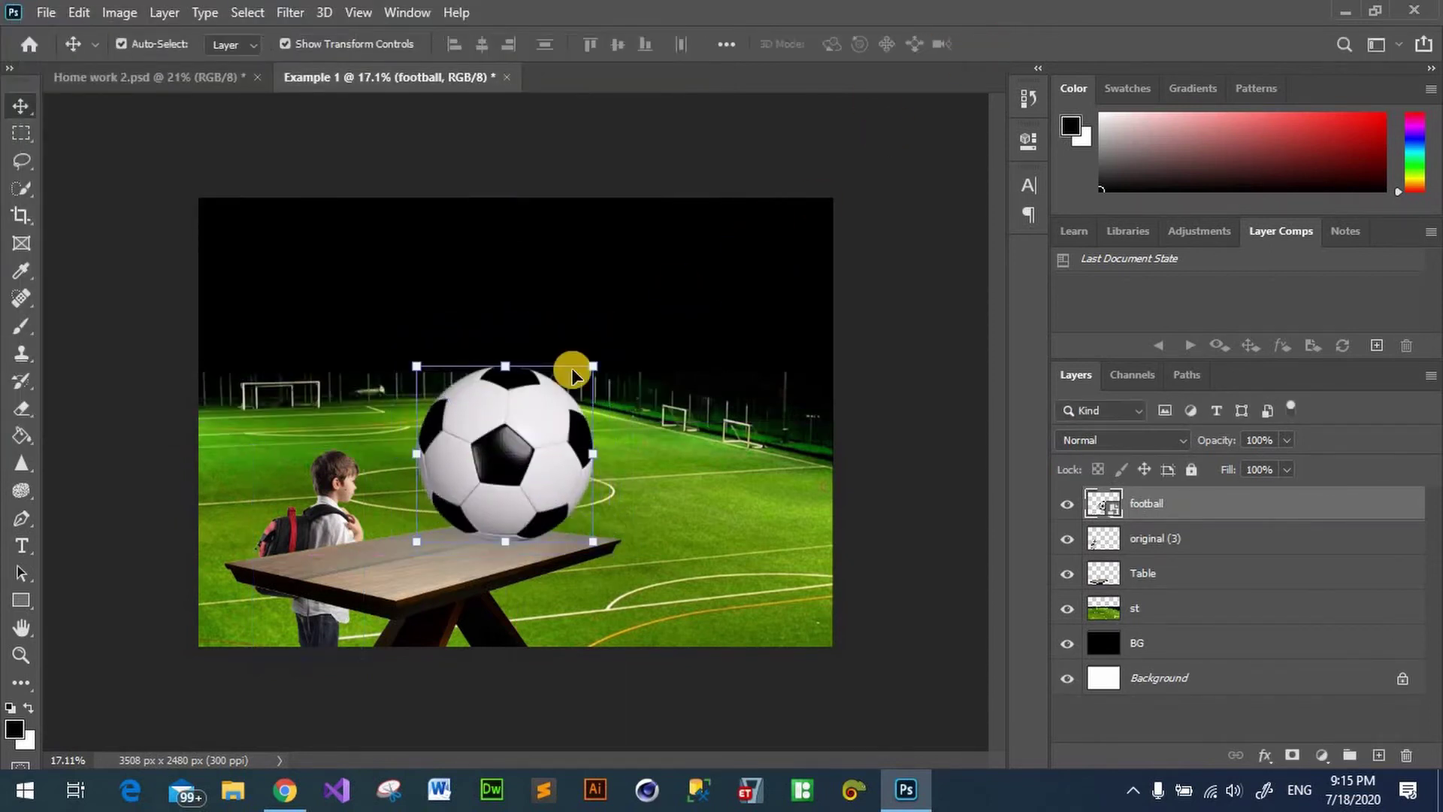
{"action": "mouse_move", "coordinate": [593, 362]}
{"action": "left_mouse_down"}
{"action": "mouse_move", "coordinate": [611, 349]}
{"action": "mouse_move", "coordinate": [518, 518]}
{"action": "mouse_move", "coordinate": [498, 503]}
{"action": "mouse_move", "coordinate": [529, 494]}
{"action": "mouse_move", "coordinate": [519, 470]}
{"action": "mouse_move", "coordinate": [535, 459]}
{"action": "left_mouse_up"}
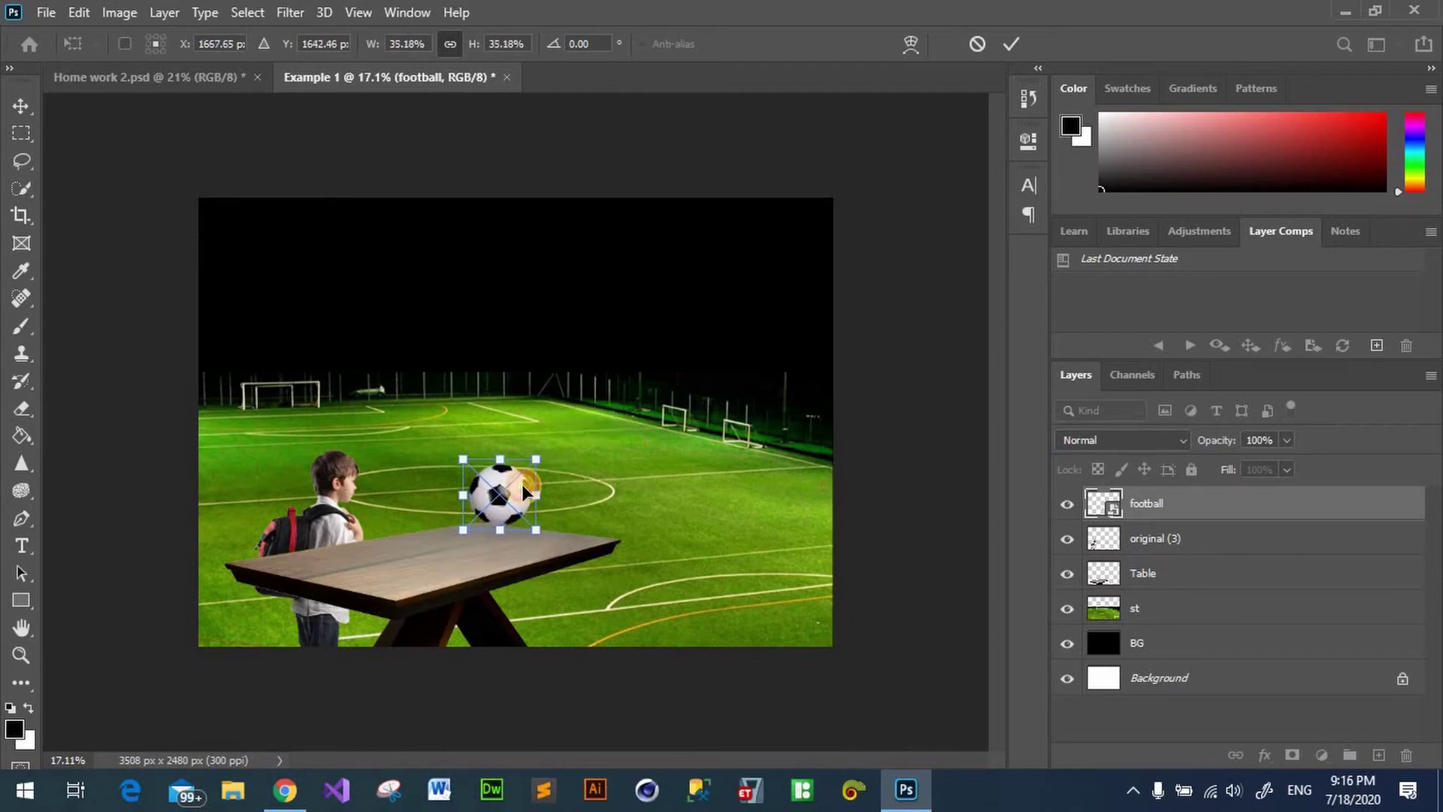
Step: Commit the resize and position the football on the table top
{"action": "left_click", "coordinate": [1010, 42]}
{"action": "left_click", "coordinate": [686, 390]}
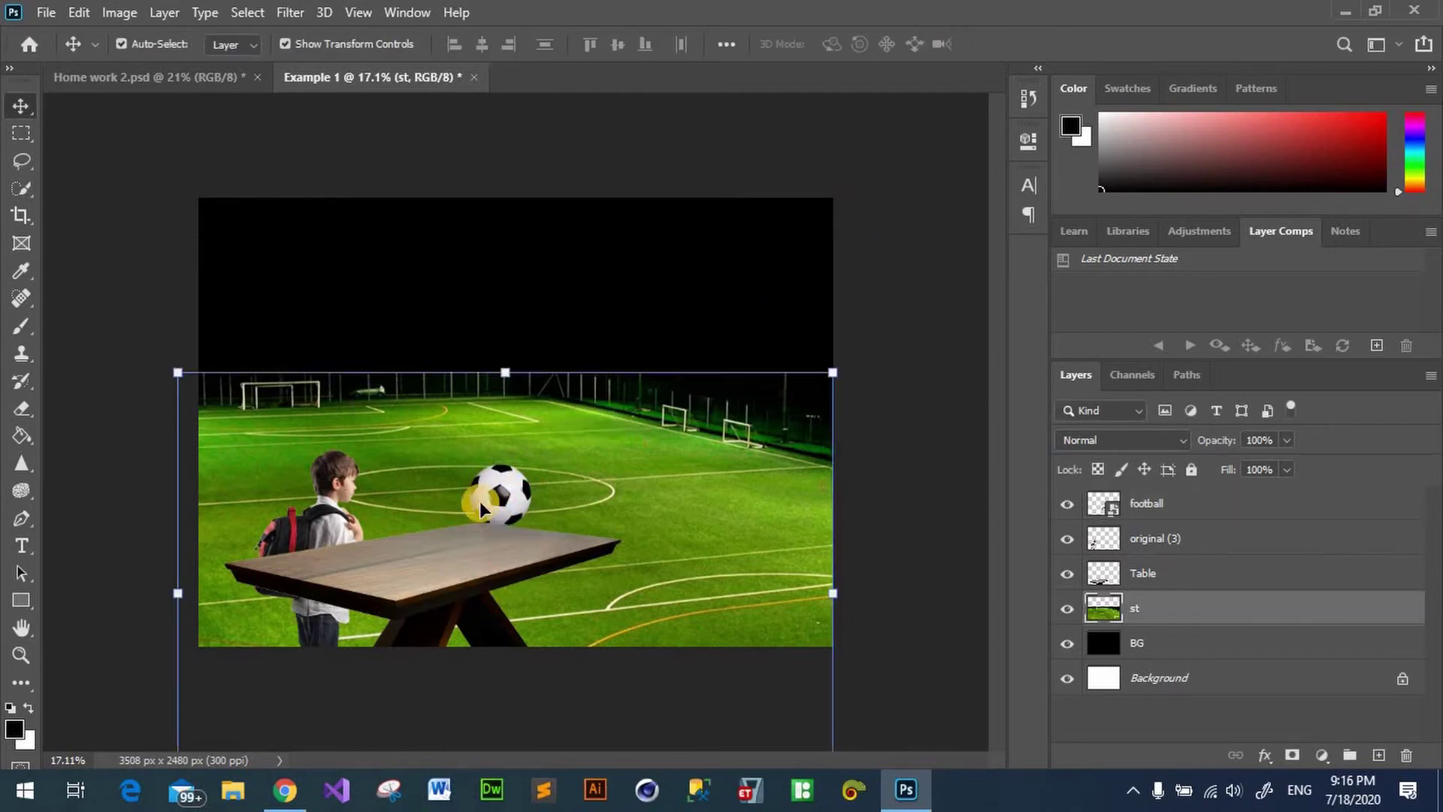
{"action": "left_click", "coordinate": [484, 524]}
{"action": "left_click_drag", "start_coordinate": [485, 529], "coordinate": [482, 525]}
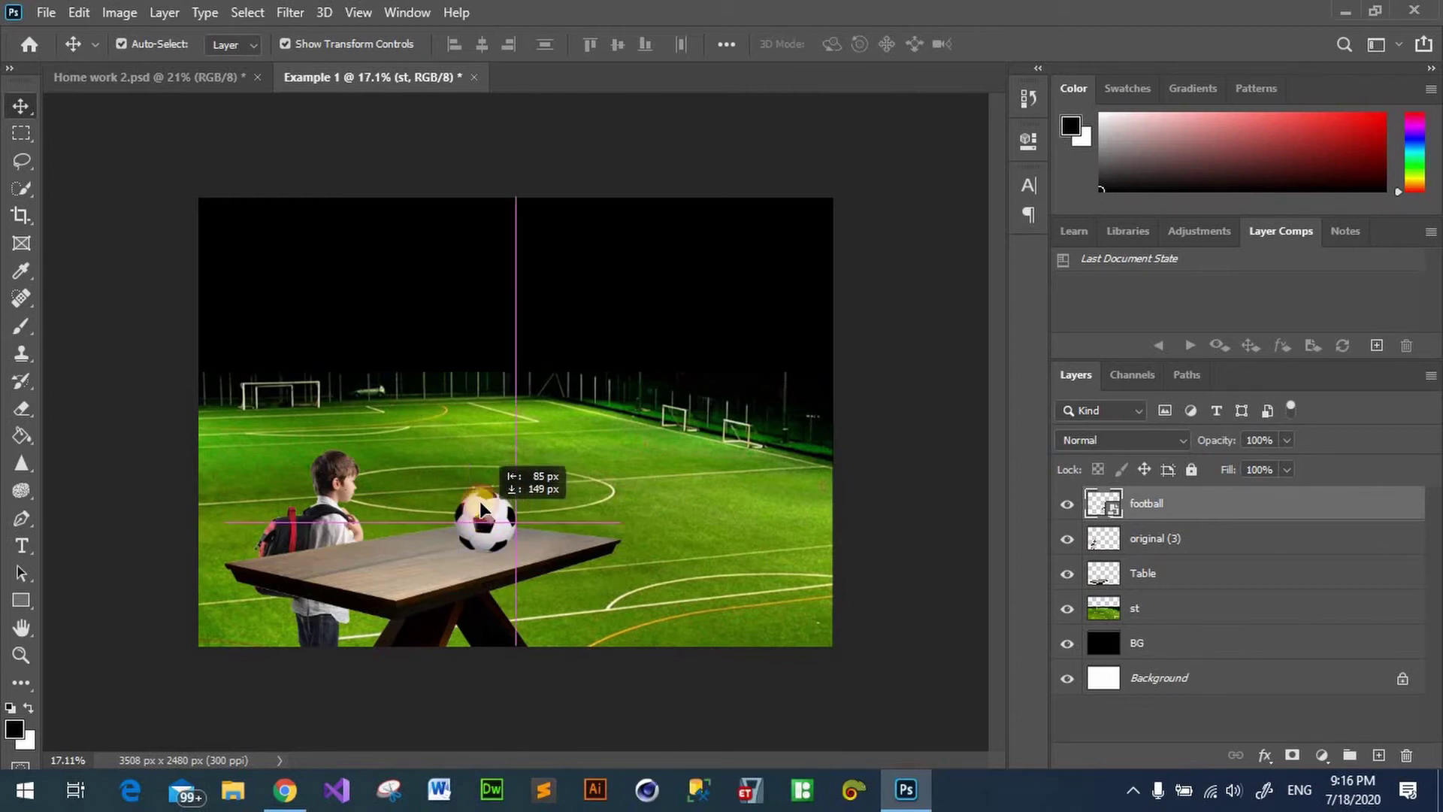
{"action": "left_click_drag", "start_coordinate": [483, 525], "coordinate": [482, 525]}
Step: Shift the st stadium layer upward and lock it completely
{"action": "left_click", "coordinate": [545, 218]}
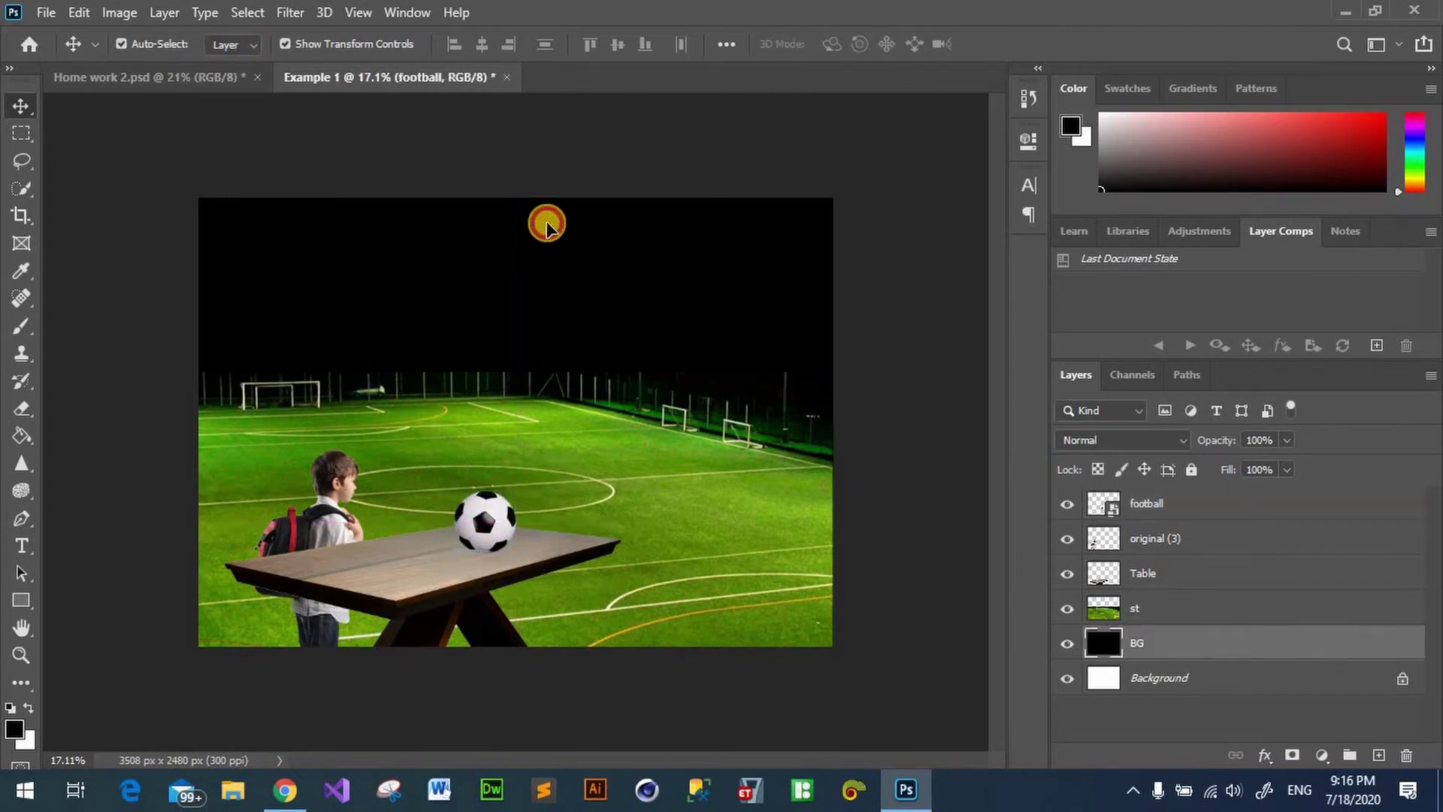
{"action": "left_click", "coordinate": [187, 81]}
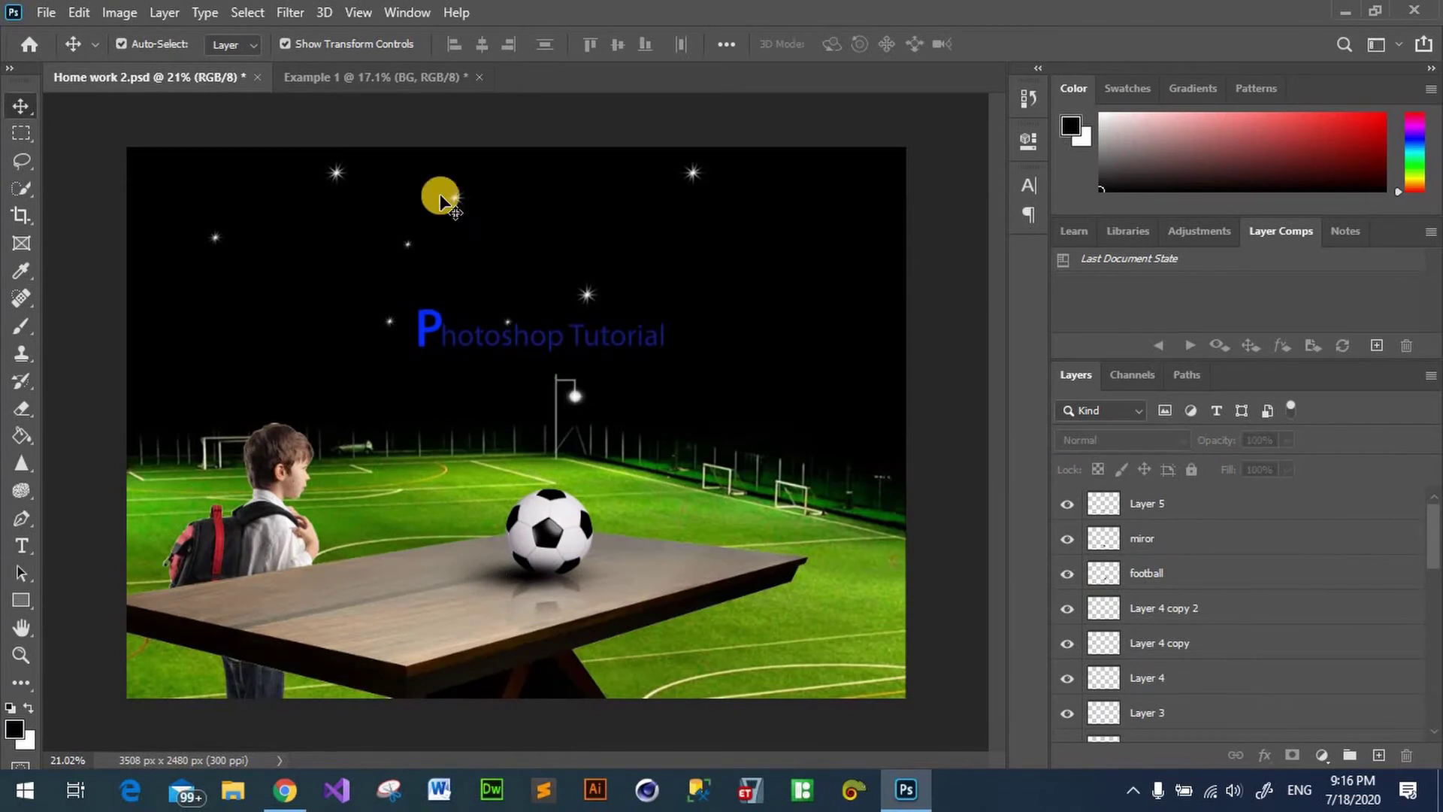
{"action": "left_click", "coordinate": [398, 76]}
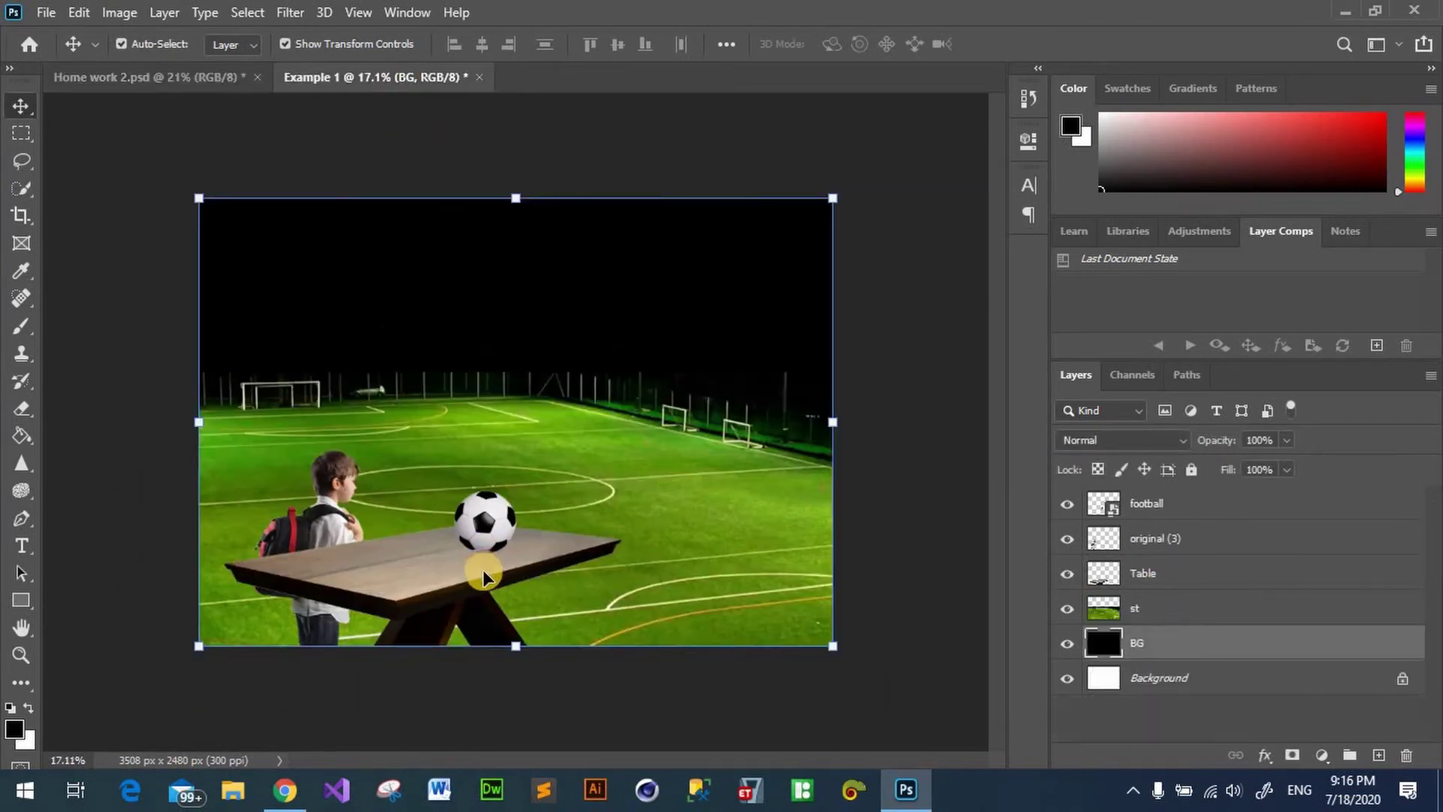
{"action": "scroll", "coordinate": [454, 589], "scroll_direction": "up", "scroll_amount": 3}
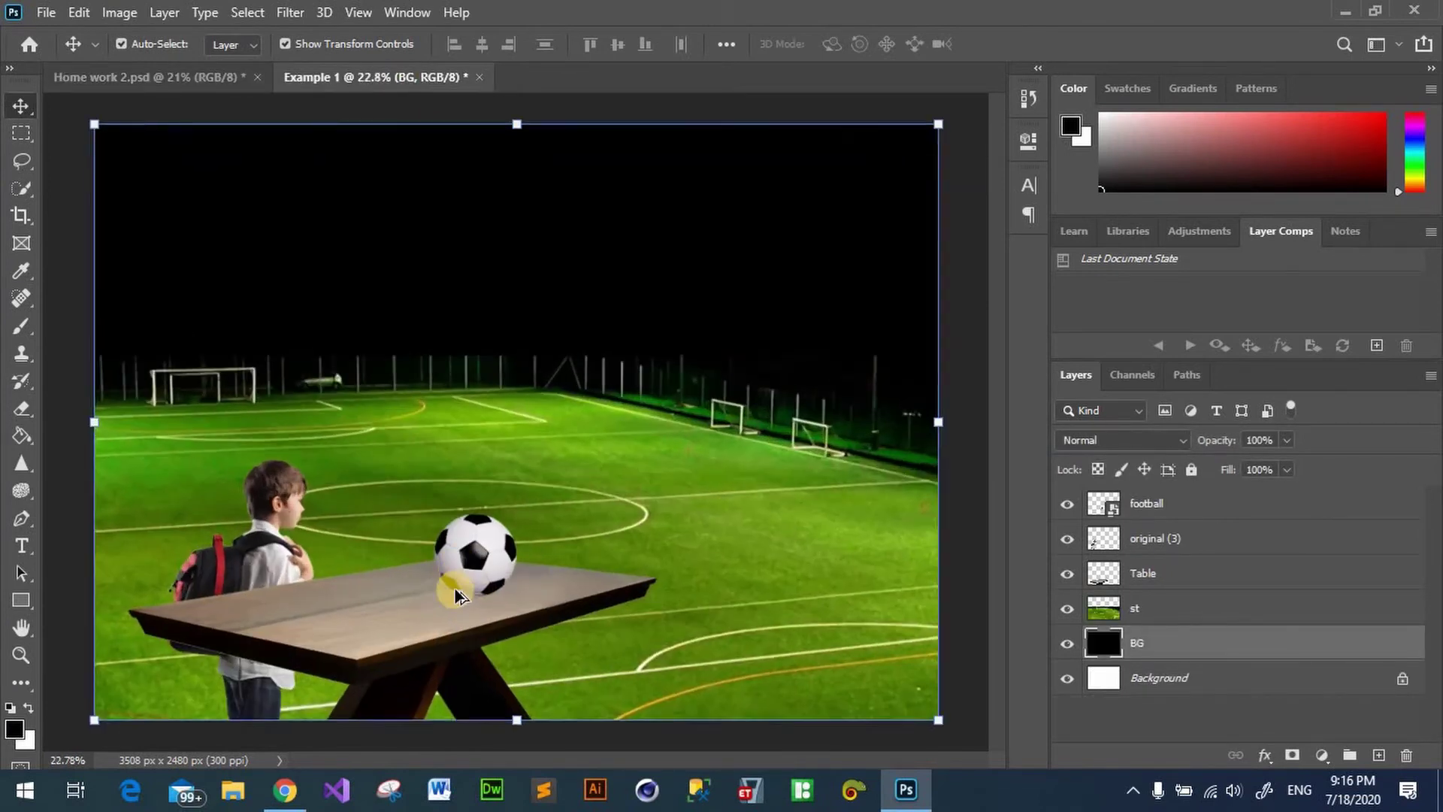
{"action": "mouse_move", "coordinate": [724, 466]}
{"action": "left_mouse_down"}
{"action": "mouse_move", "coordinate": [705, 484]}
{"action": "mouse_move", "coordinate": [700, 459]}
{"action": "left_mouse_up"}
{"action": "scroll", "coordinate": [701, 453], "scroll_direction": "down", "scroll_amount": 5}
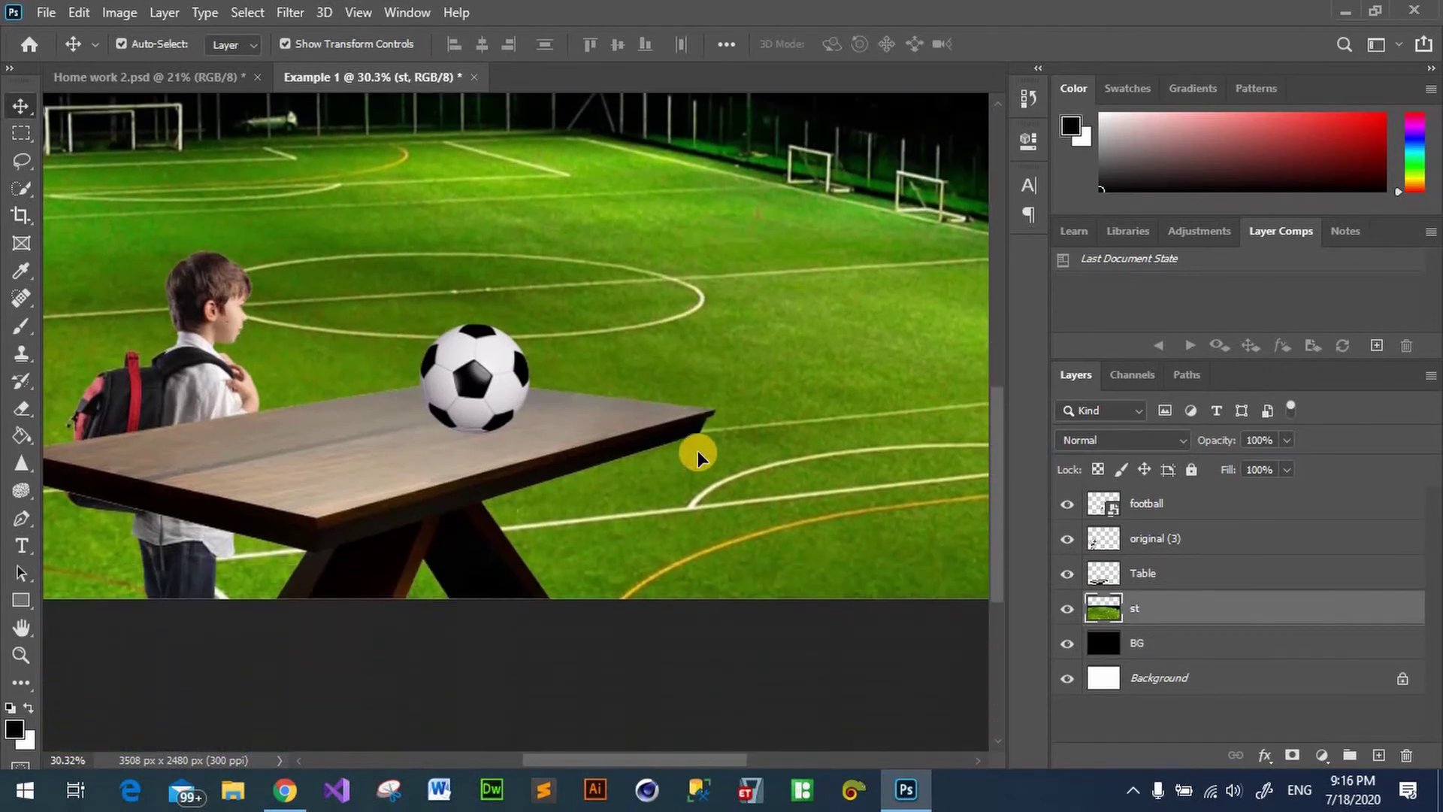
{"action": "mouse_move", "coordinate": [757, 354]}
{"action": "left_mouse_down"}
{"action": "mouse_move", "coordinate": [748, 339]}
{"action": "mouse_move", "coordinate": [744, 377]}
{"action": "mouse_move", "coordinate": [756, 381]}
{"action": "left_mouse_up"}
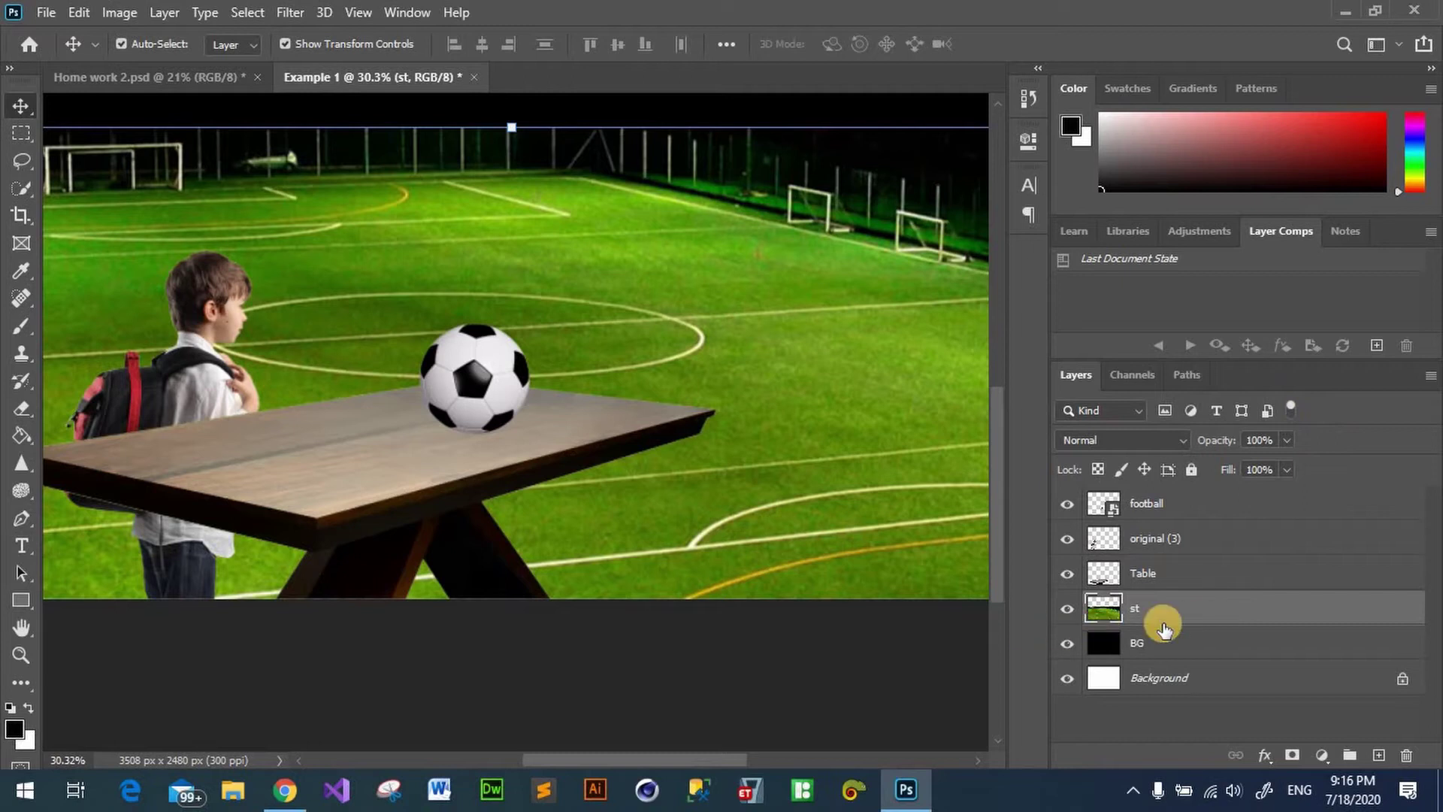
{"action": "left_click", "coordinate": [1191, 471]}
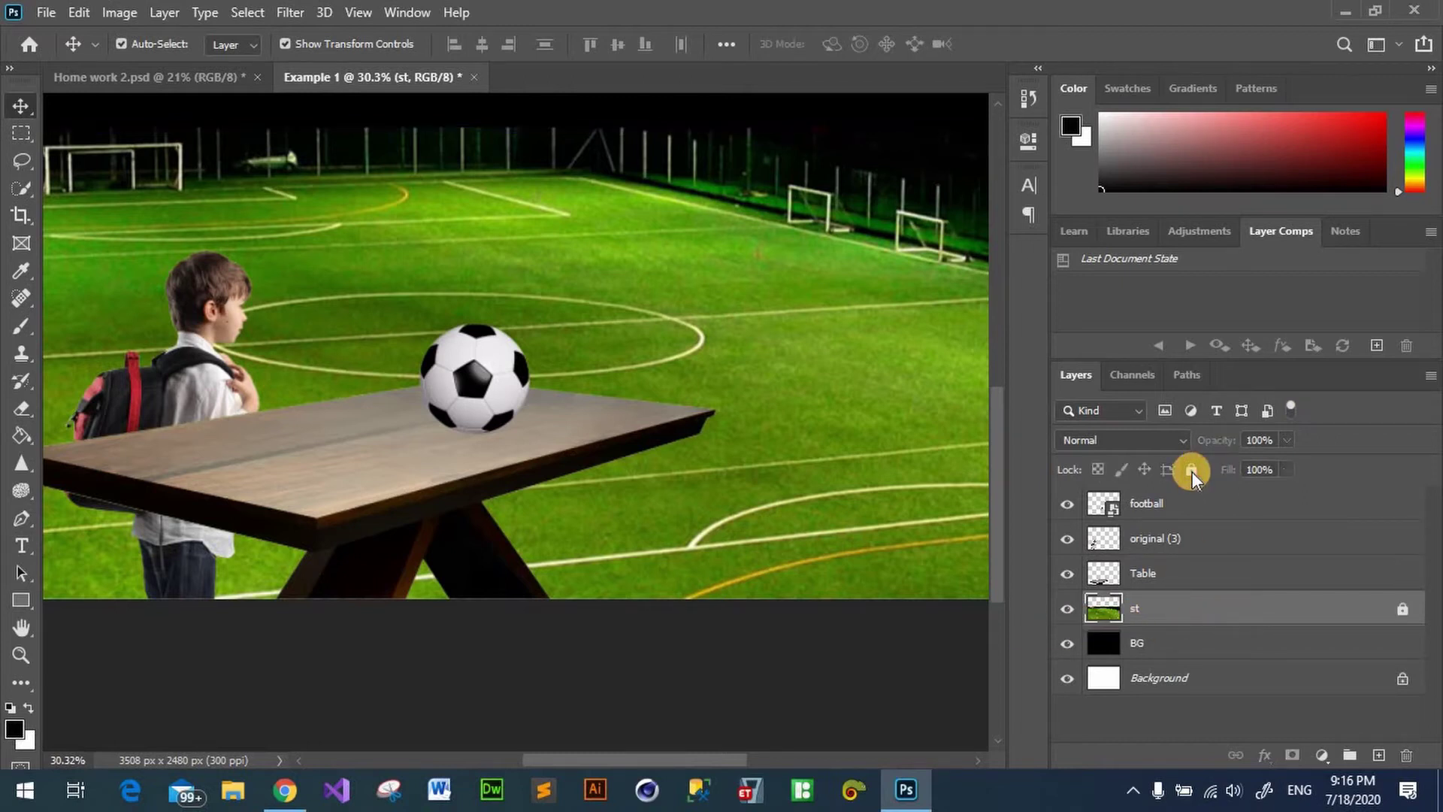
Step: Select the black BG layer and switch to the Brush tool
{"action": "left_click", "coordinate": [760, 349]}
{"action": "scroll", "coordinate": [692, 426], "scroll_direction": "up", "scroll_amount": 1}
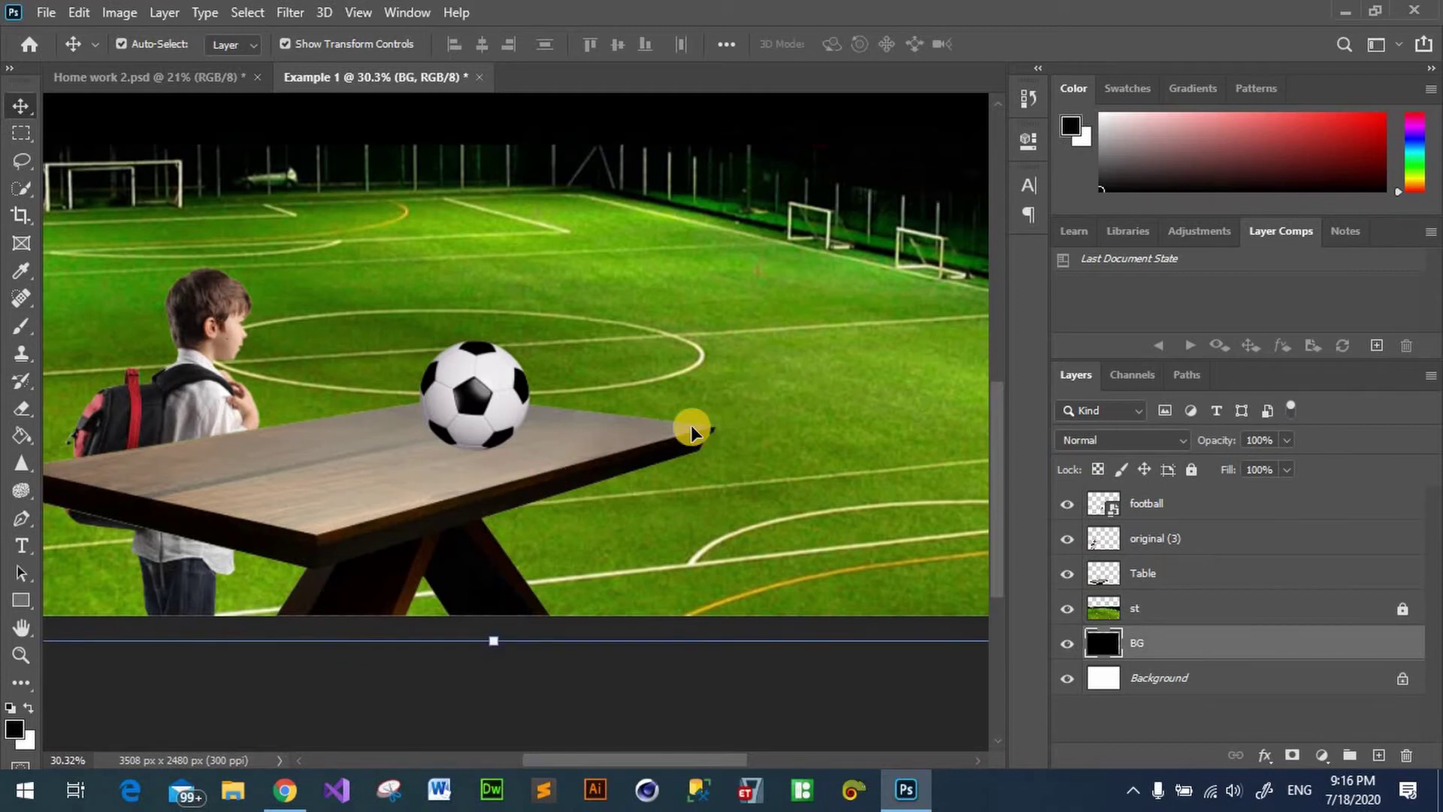
{"action": "scroll", "coordinate": [507, 437], "scroll_direction": "up", "scroll_amount": 2}
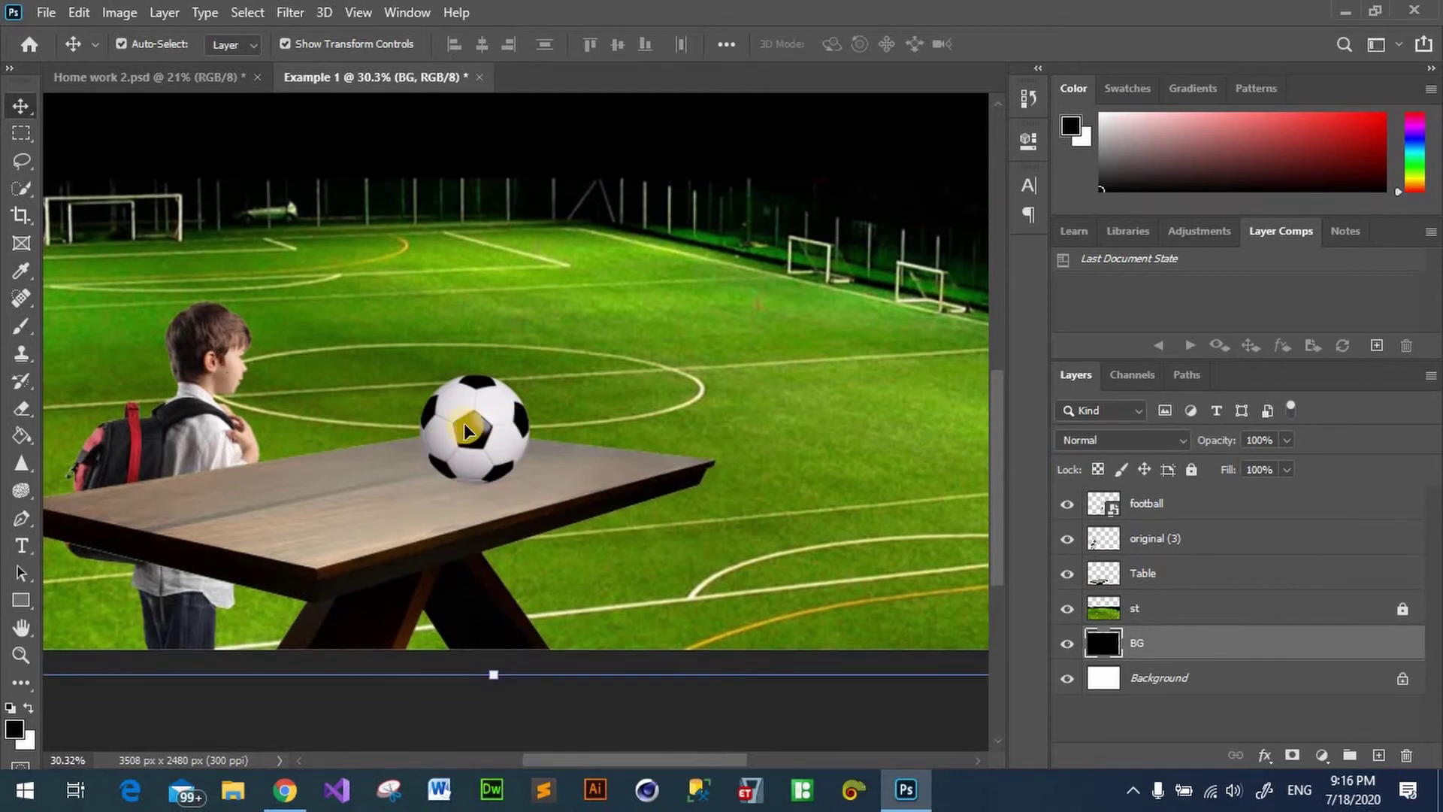
{"action": "left_click", "coordinate": [464, 430]}
{"action": "left_click", "coordinate": [750, 372]}
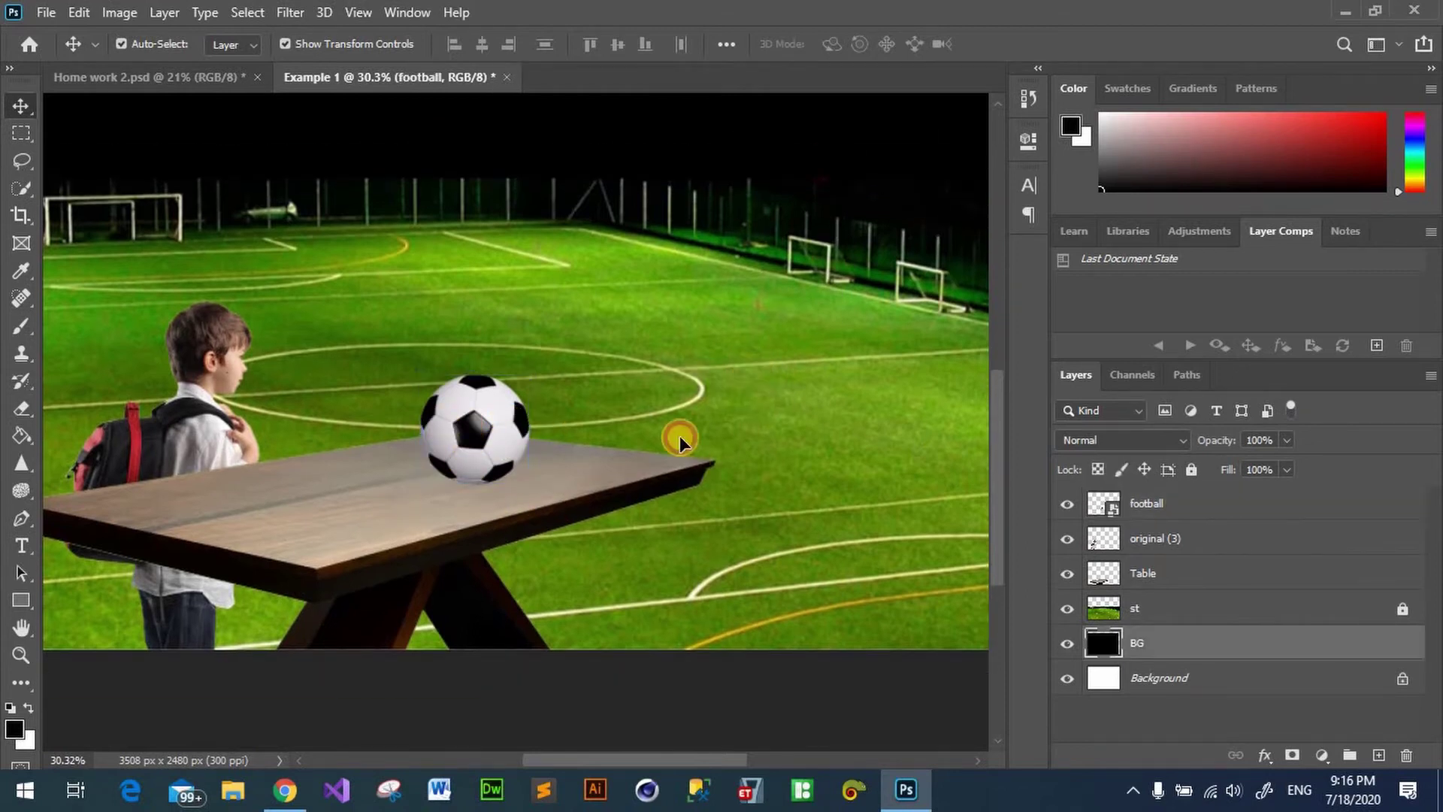
{"action": "left_click", "coordinate": [23, 328]}
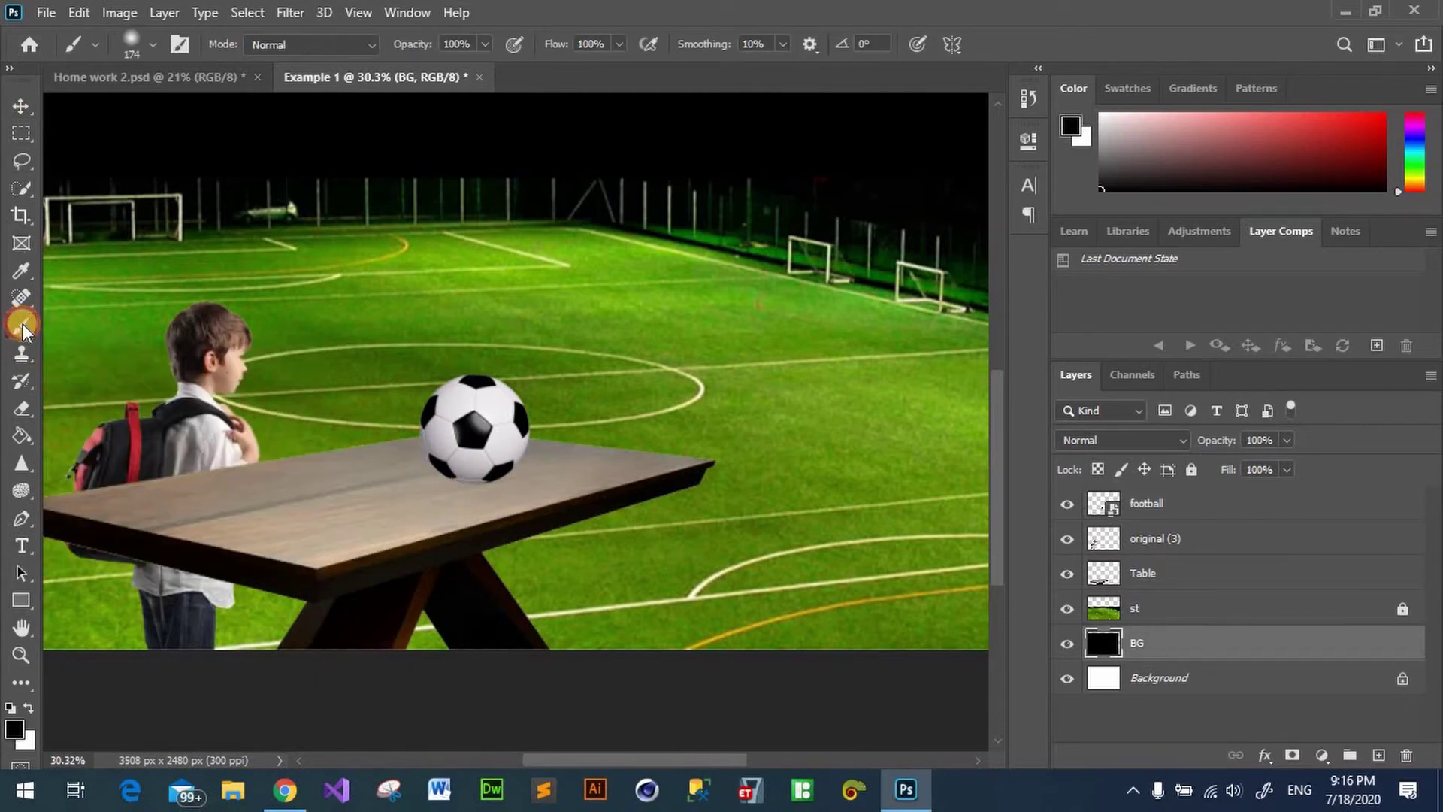
Step: Set a black foreground and a 385 px brush with 2% hardness
{"action": "right_click", "coordinate": [23, 323]}
{"action": "left_click", "coordinate": [135, 315]}
{"action": "left_click", "coordinate": [1072, 127]}
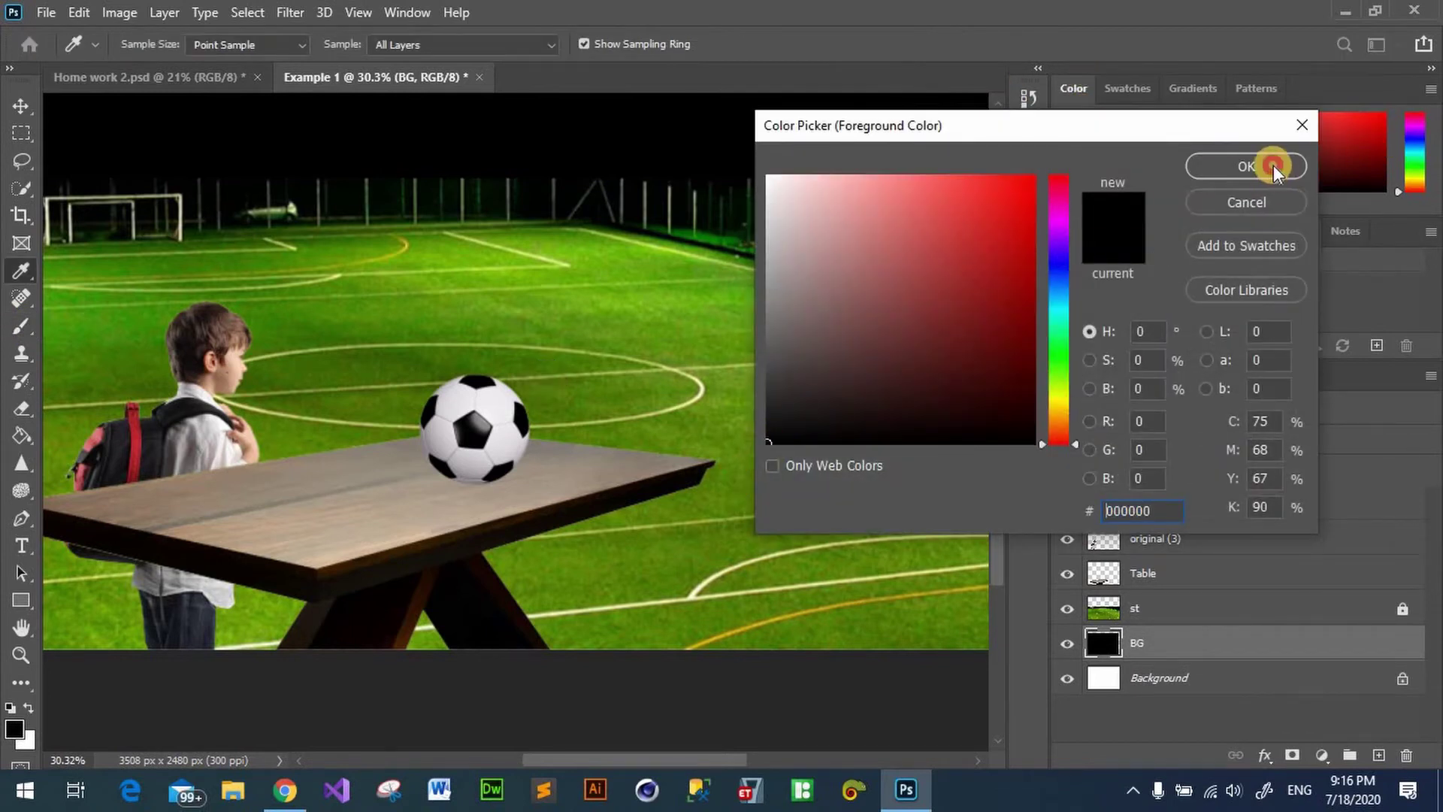
{"action": "left_click", "coordinate": [1273, 166]}
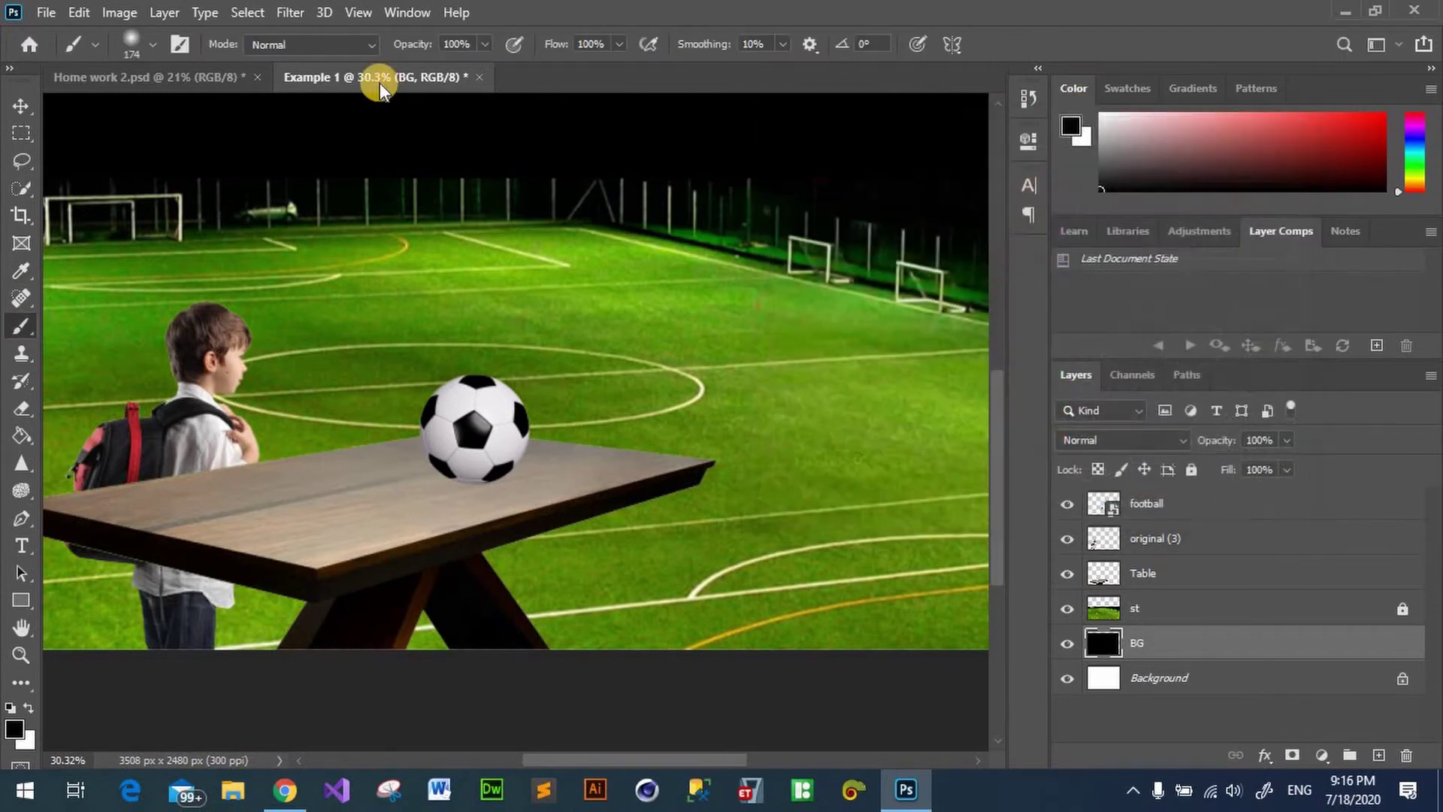
{"action": "left_click", "coordinate": [152, 43]}
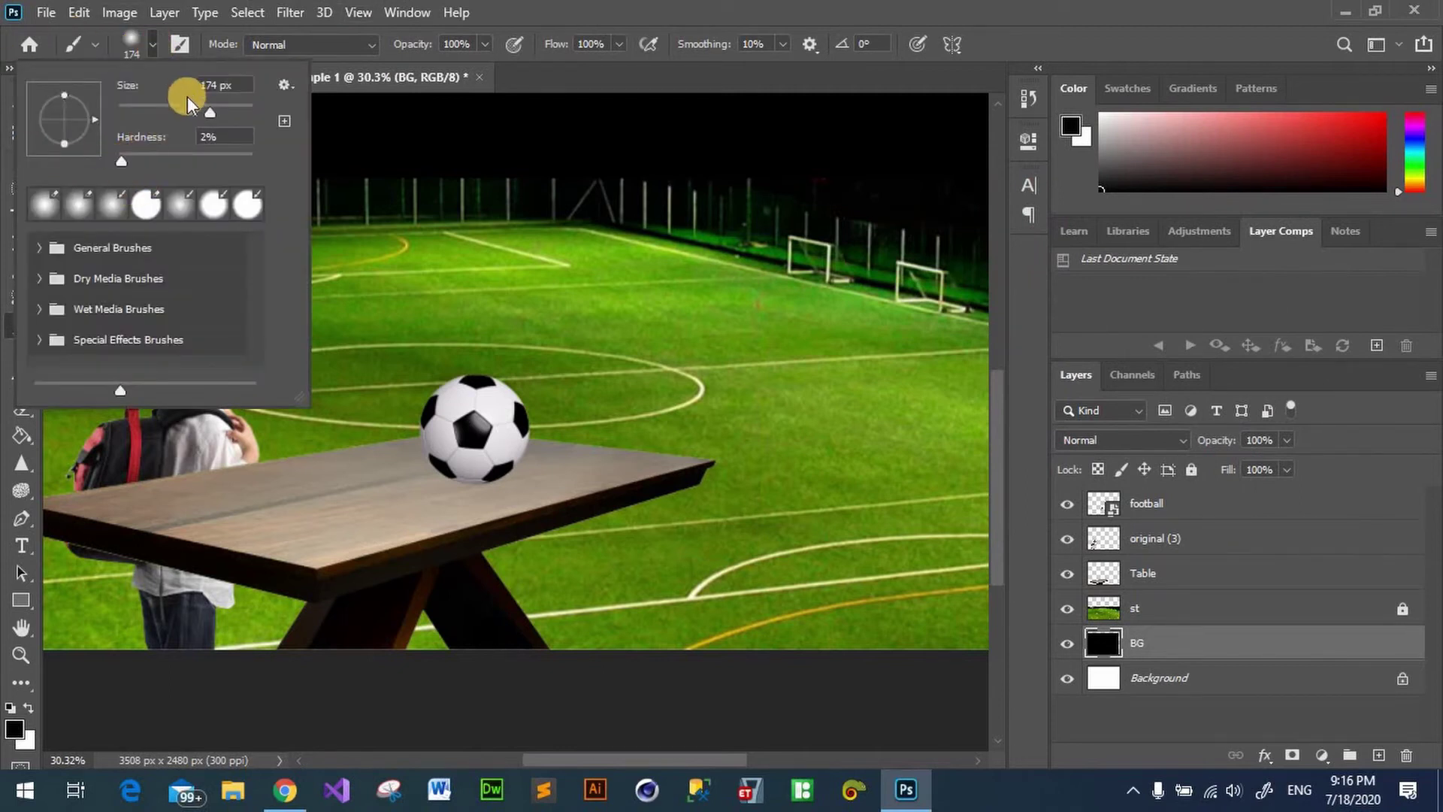
{"action": "left_click_drag", "start_coordinate": [205, 106], "coordinate": [214, 106]}
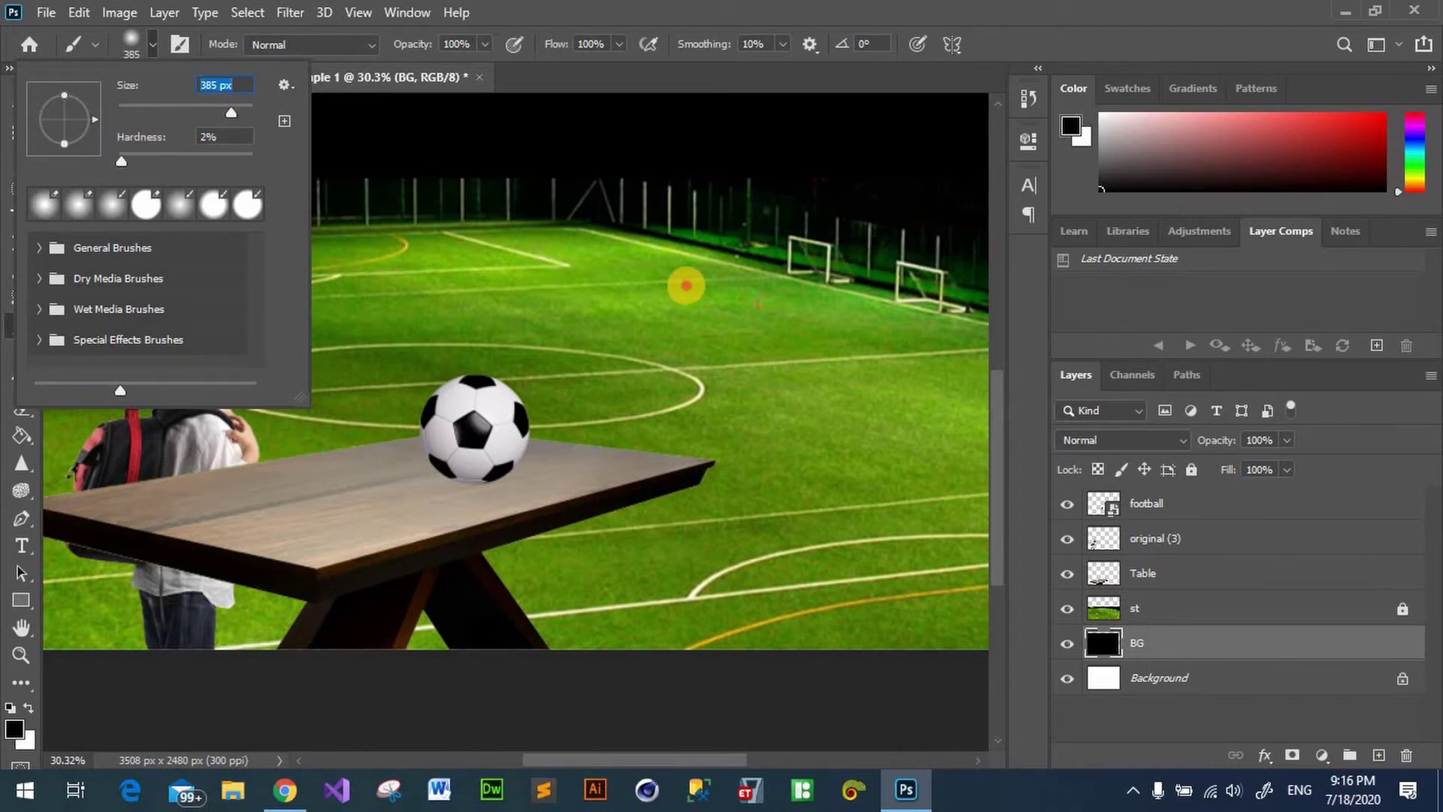
{"action": "left_click", "coordinate": [686, 285]}
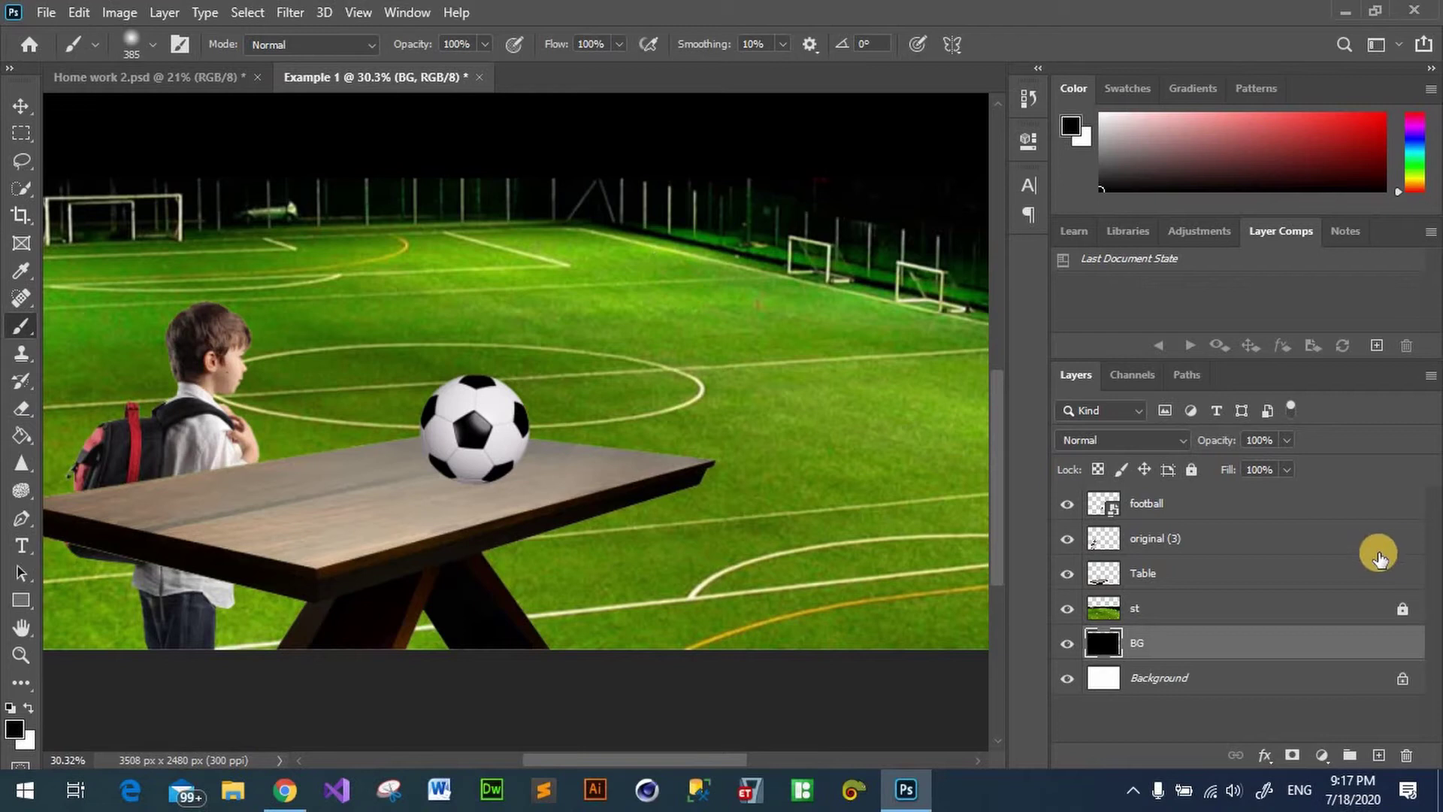
Step: Rasterize the football layer, then select the original (3) layer
{"action": "left_click", "coordinate": [1207, 506]}
{"action": "right_click", "coordinate": [1206, 503]}
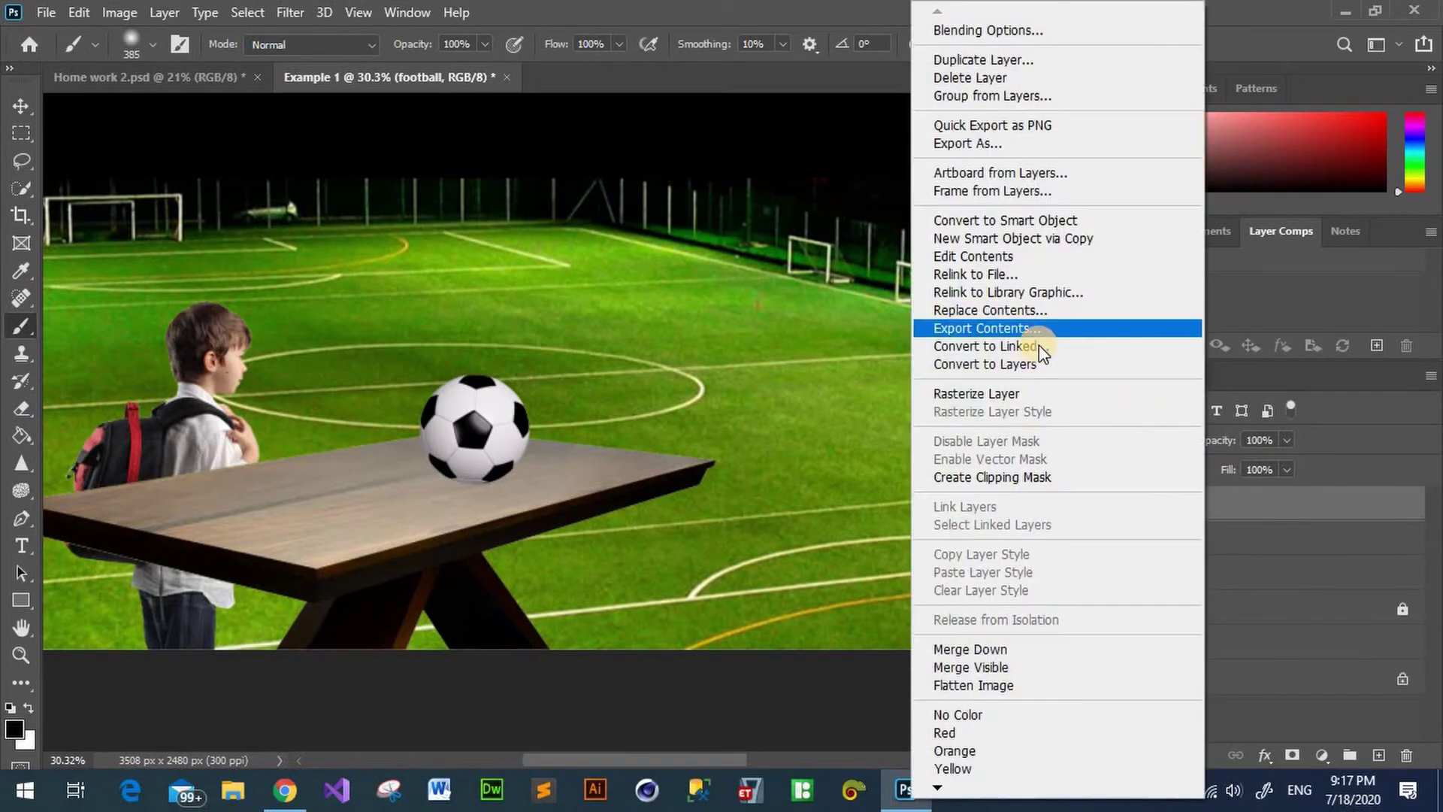
{"action": "left_click", "coordinate": [1003, 389]}
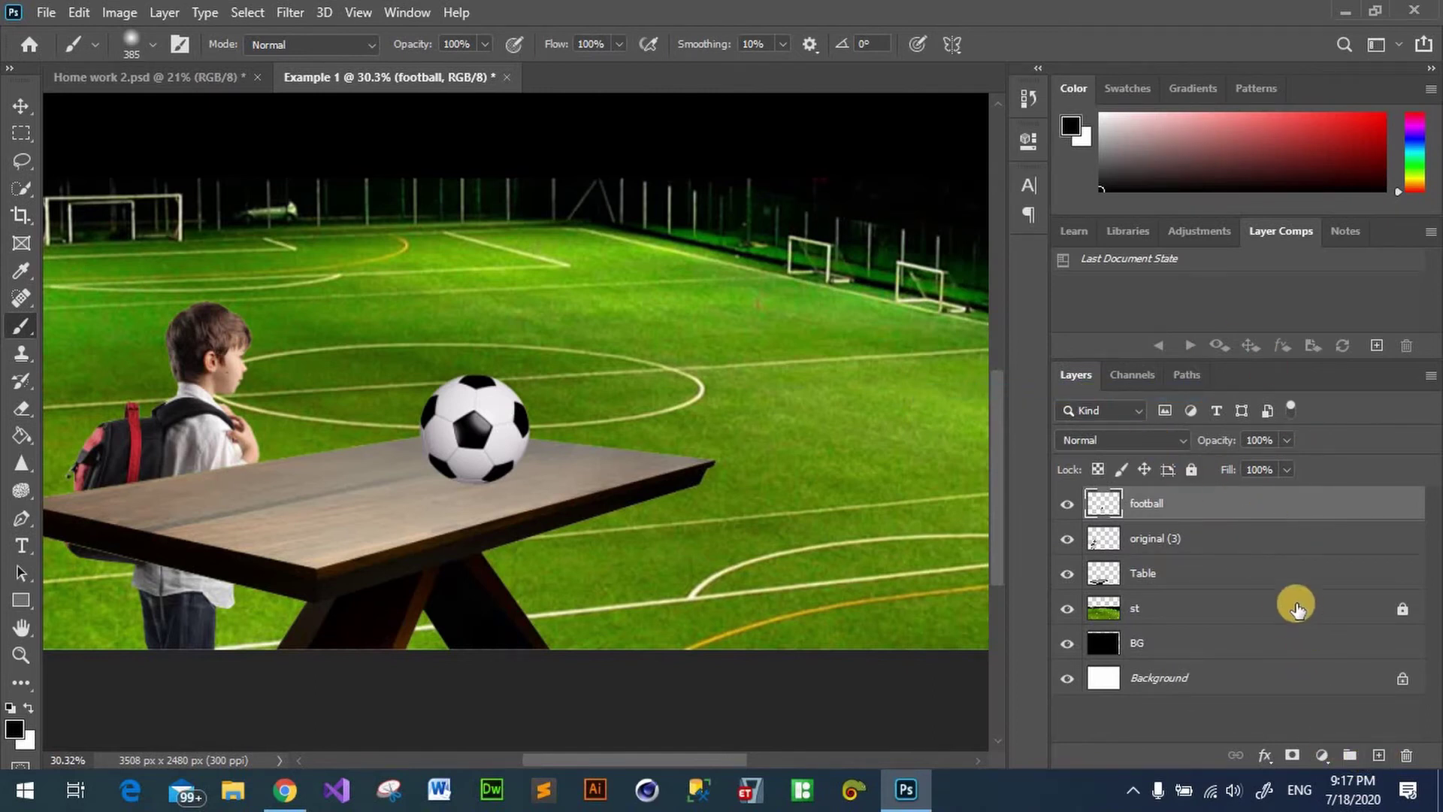
{"action": "left_click", "coordinate": [1204, 536]}
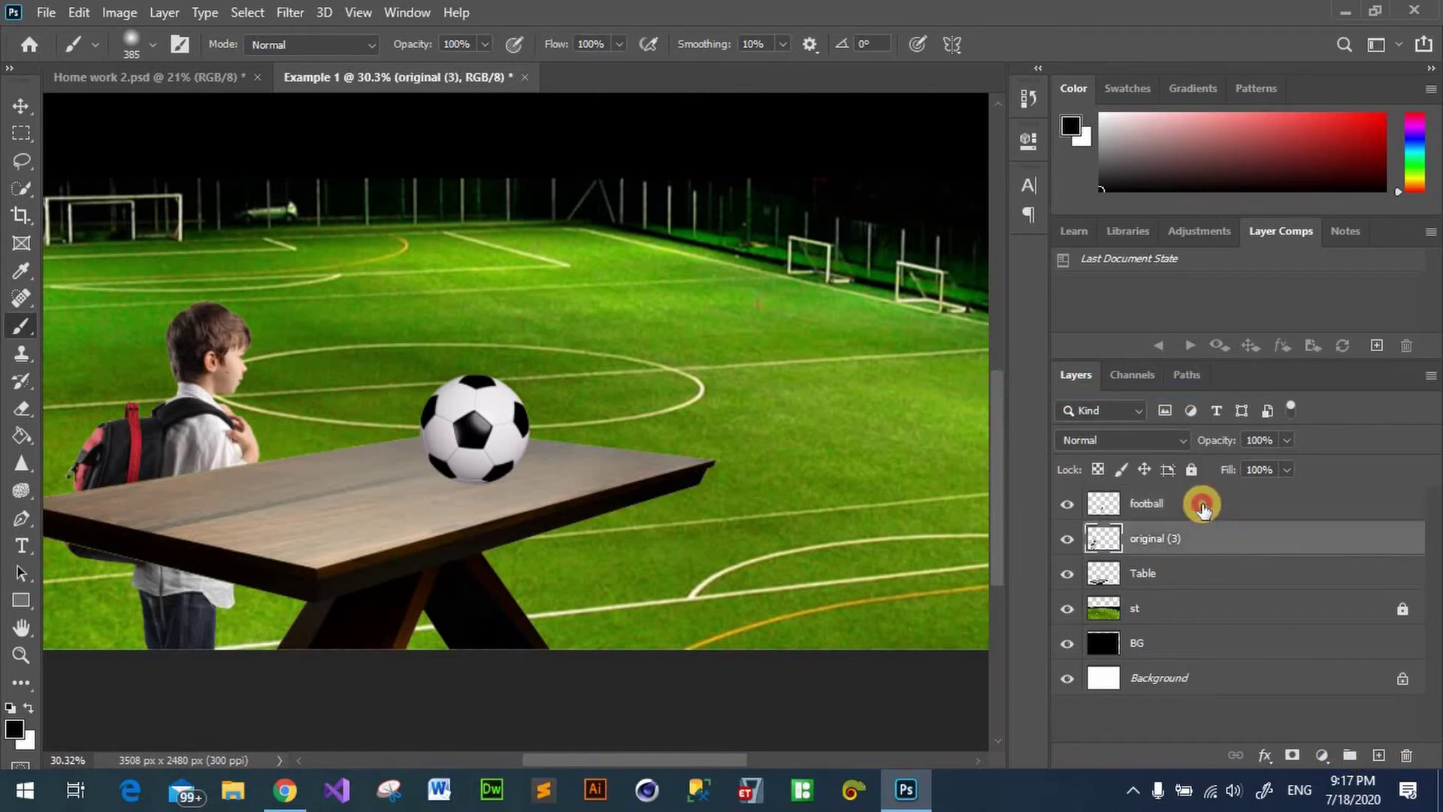
Step: Add a new layer above original (3) and paint a soft black dab
{"action": "left_click", "coordinate": [1202, 505]}
{"action": "left_click", "coordinate": [1204, 543]}
{"action": "left_click", "coordinate": [1380, 759]}
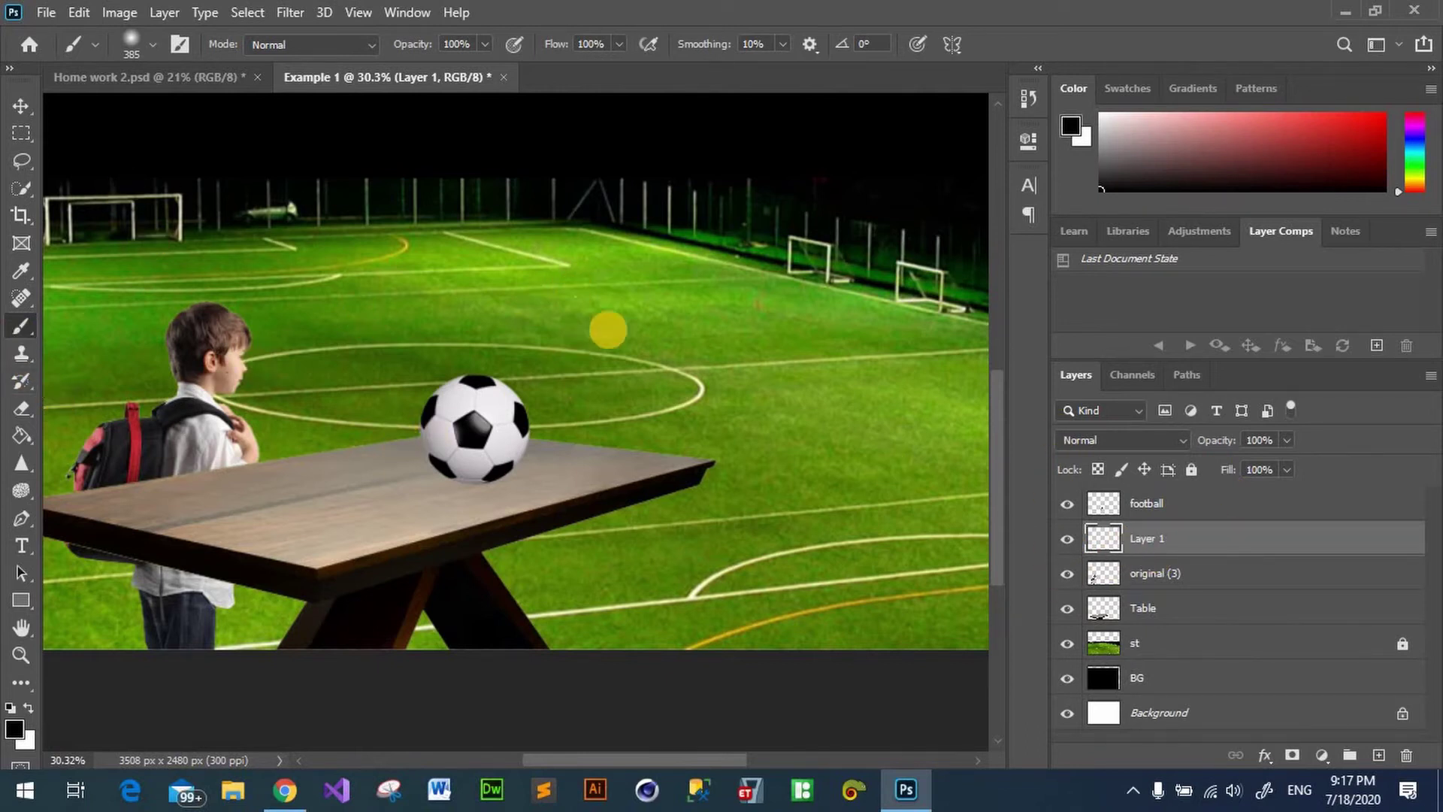
{"action": "left_click", "coordinate": [581, 327]}
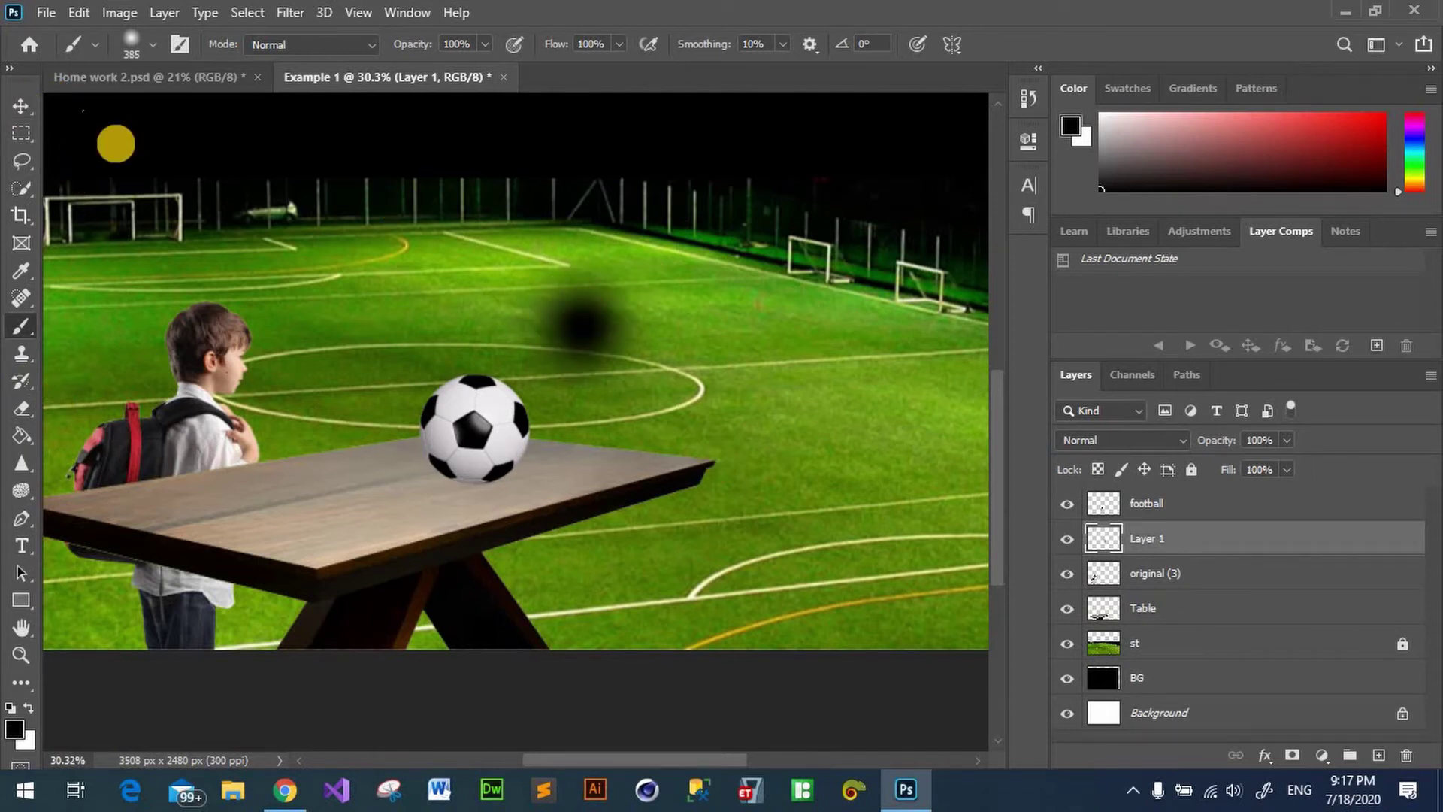
Step: Squash the dab into a wide, flat shadow beneath the football
{"action": "left_click", "coordinate": [23, 106]}
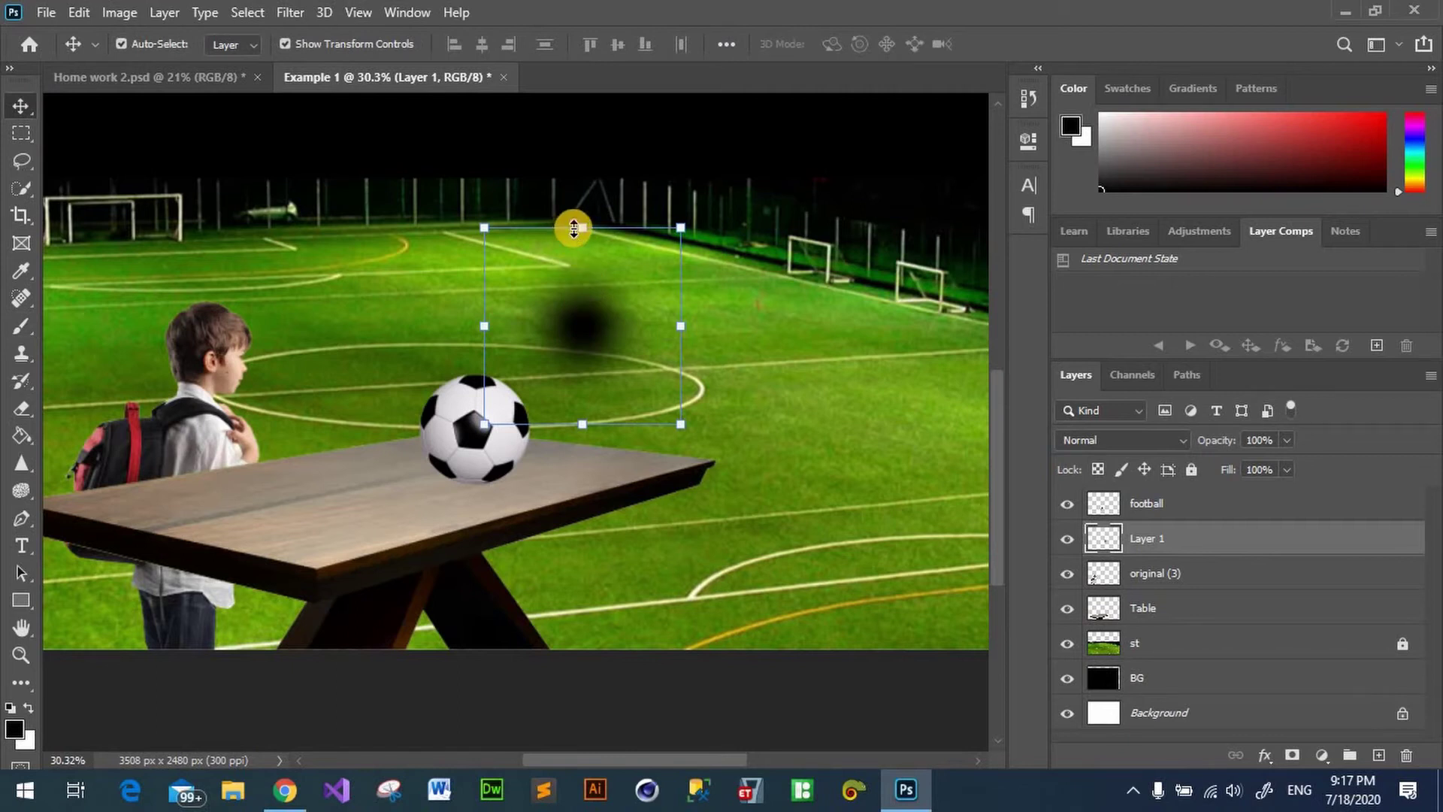
{"action": "mouse_move", "coordinate": [584, 228]}
{"action": "left_mouse_down"}
{"action": "mouse_move", "coordinate": [584, 374]}
{"action": "mouse_move", "coordinate": [449, 490]}
{"action": "left_mouse_up"}
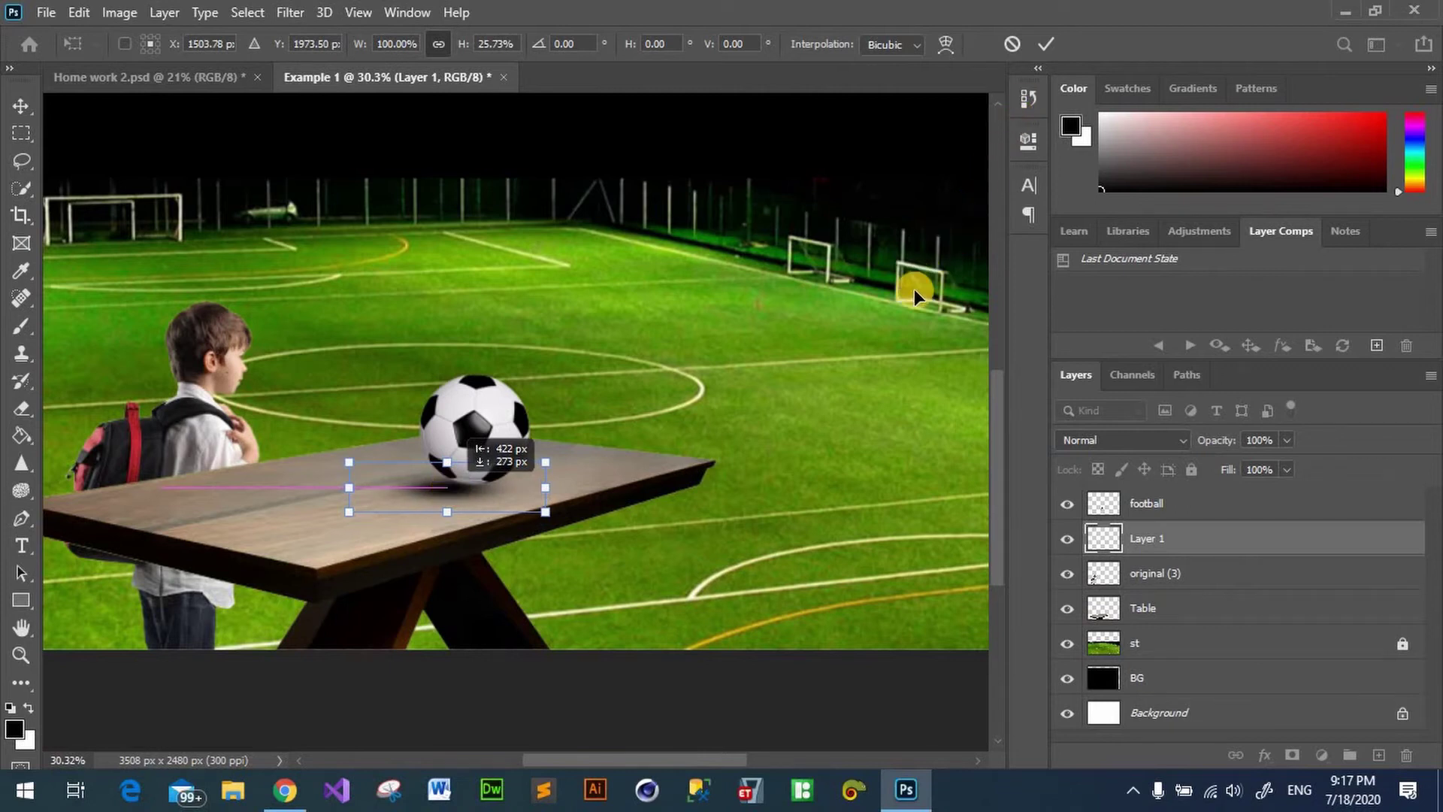
{"action": "key", "text": "Return"}
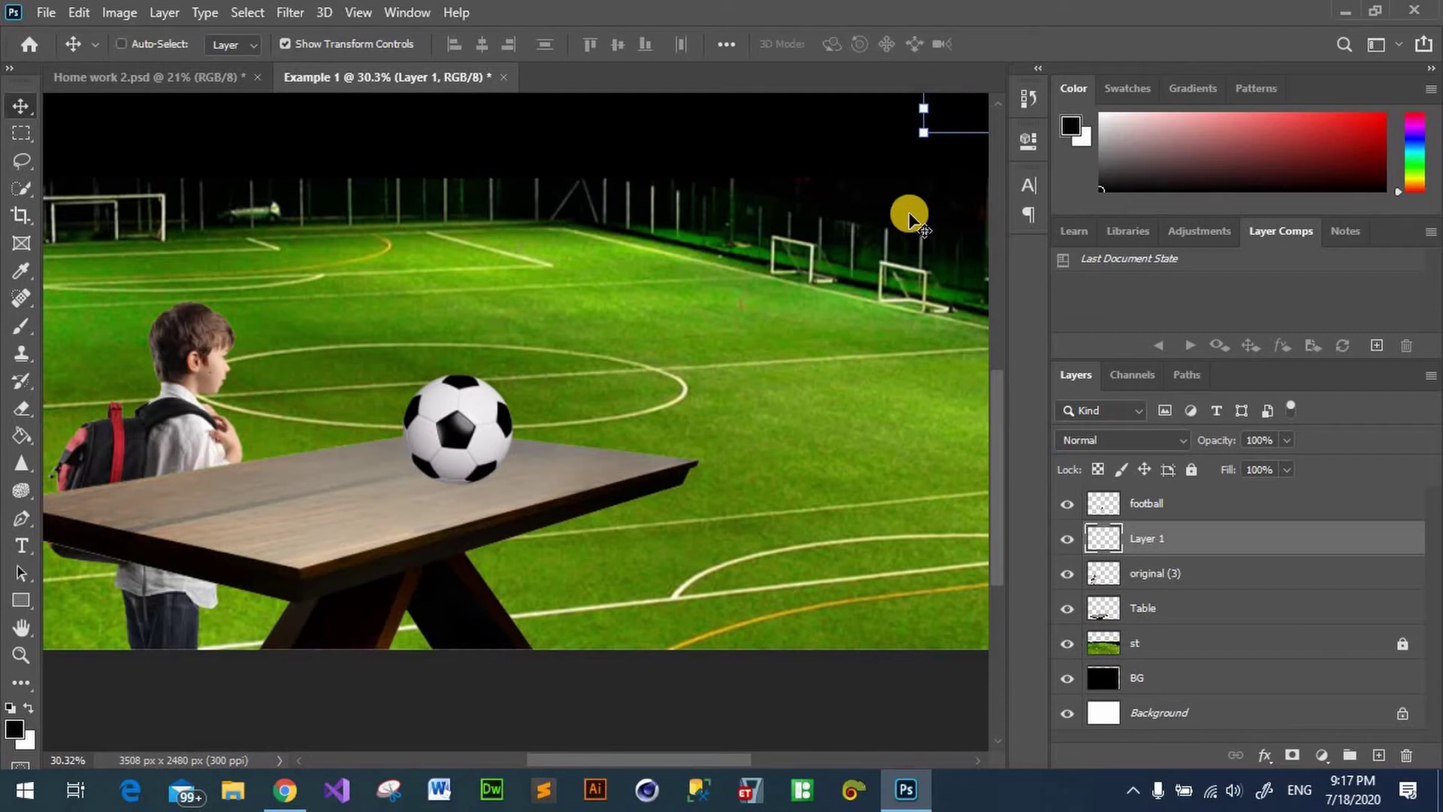
{"action": "left_click_drag", "start_coordinate": [566, 227], "coordinate": [556, 243]}
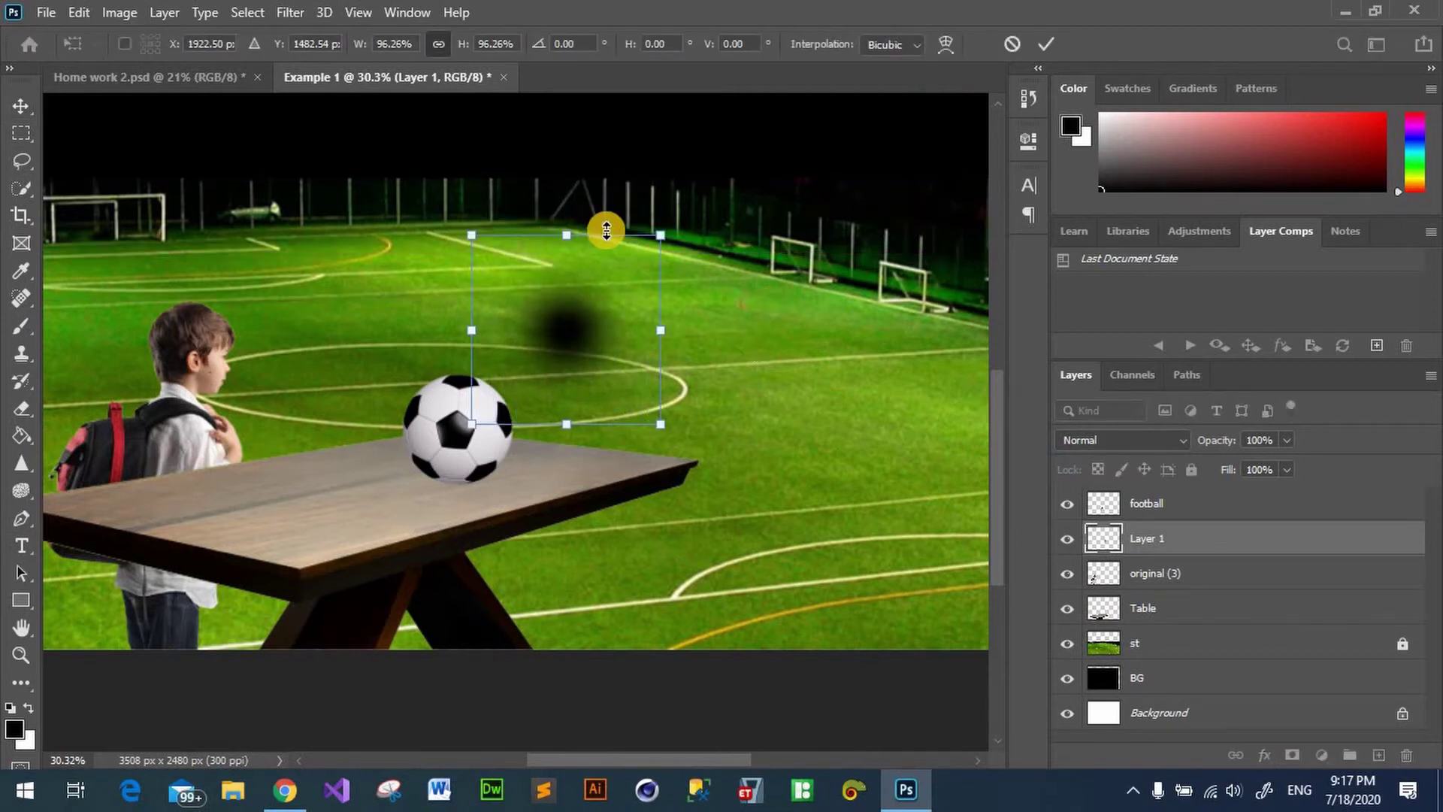
{"action": "mouse_move", "coordinate": [557, 243]}
{"action": "left_mouse_down"}
{"action": "mouse_move", "coordinate": [569, 368]}
{"action": "mouse_move", "coordinate": [455, 494]}
{"action": "left_mouse_up"}
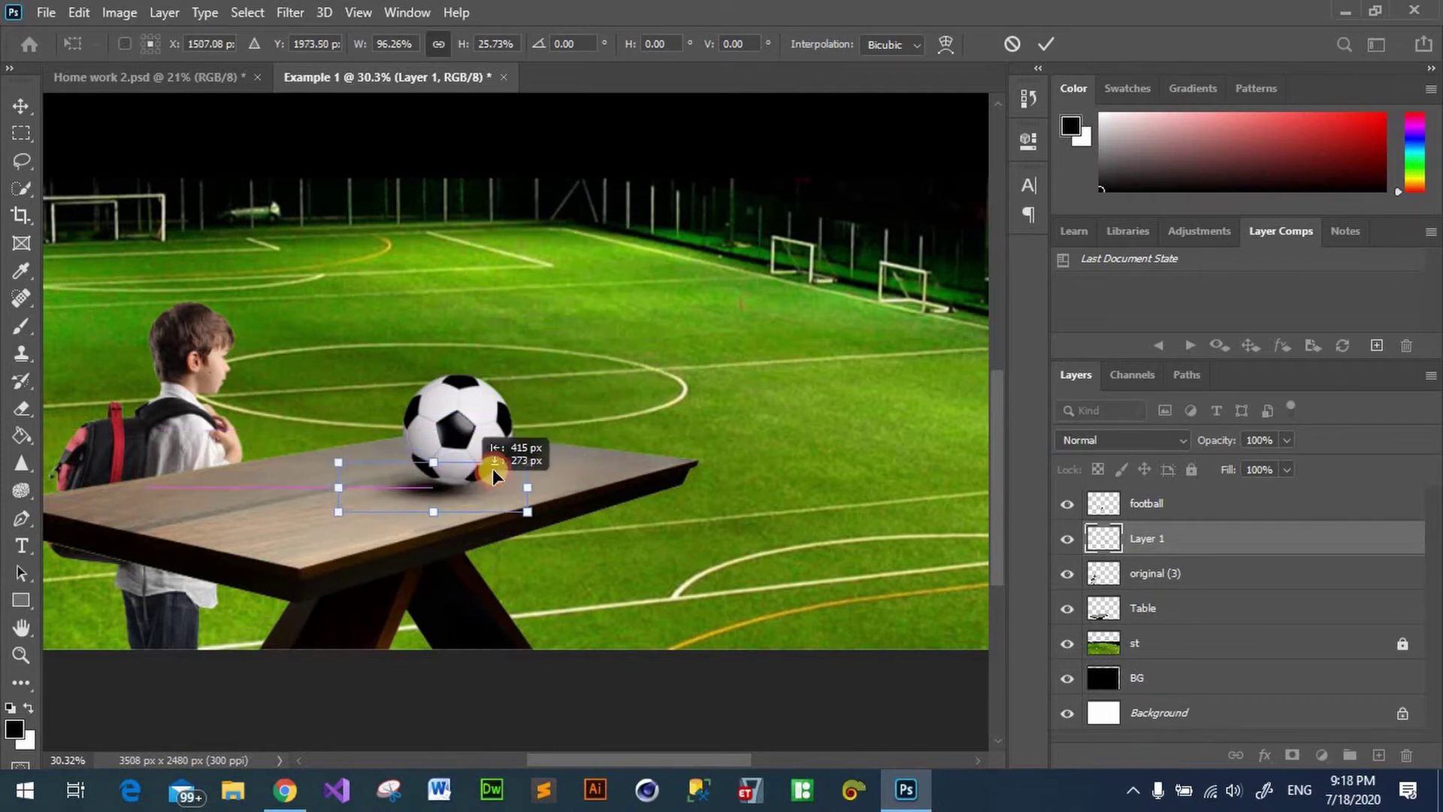
{"action": "left_click", "coordinate": [803, 281]}
Step: Finish with the shadow, then nudge the football down, right, and back up-left
{"action": "left_click", "coordinate": [789, 345]}
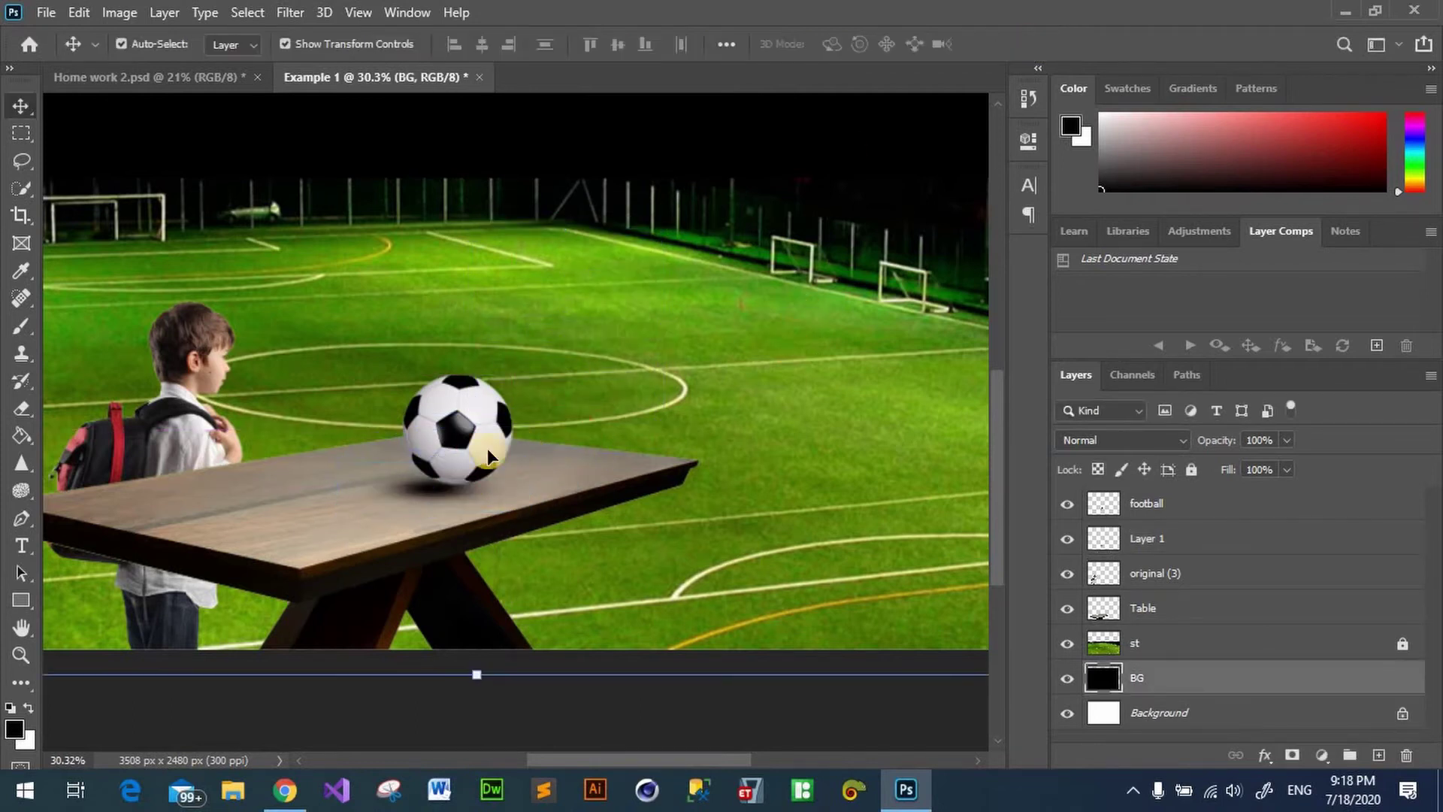
{"action": "left_click", "coordinate": [481, 430]}
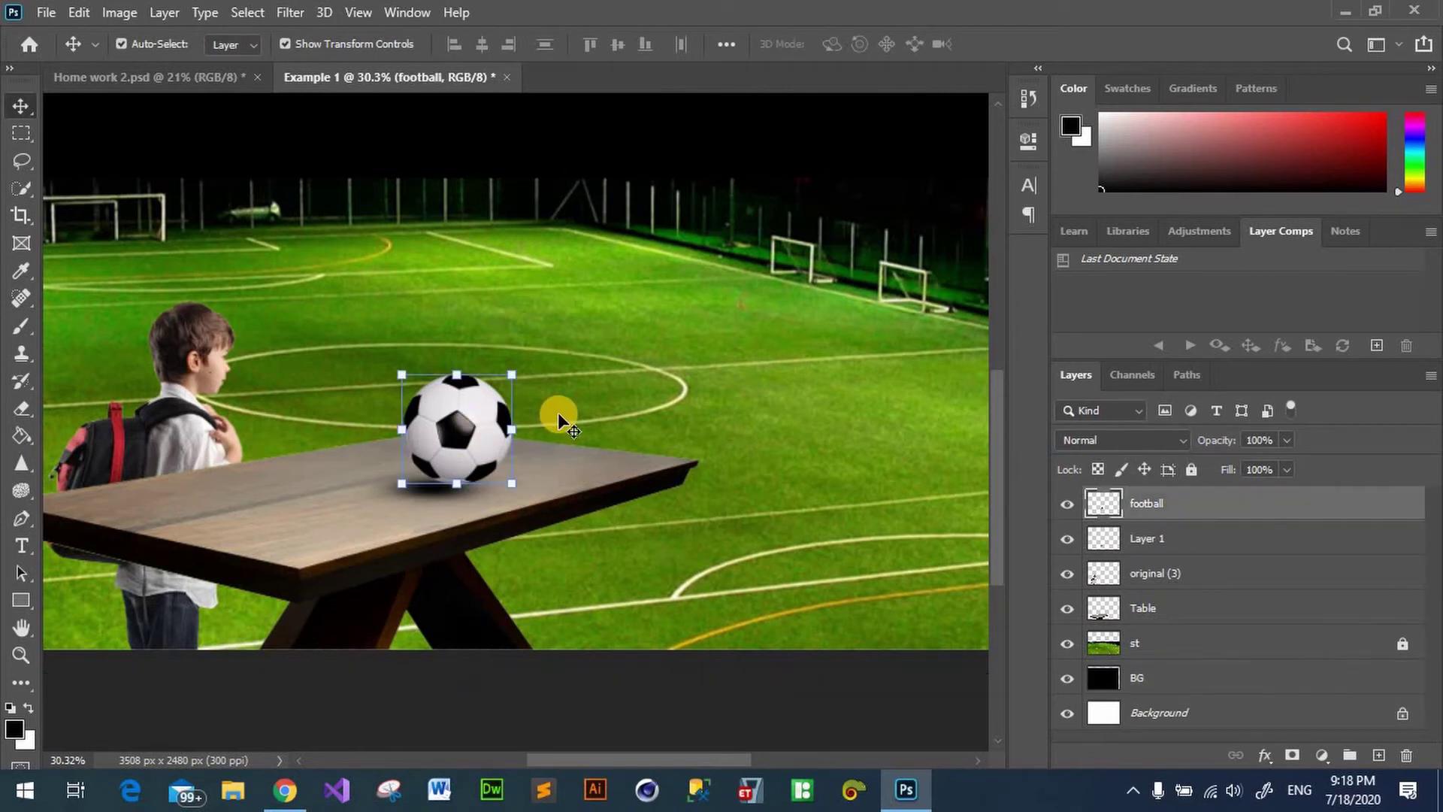
{"action": "key", "text": "shift+Down"}
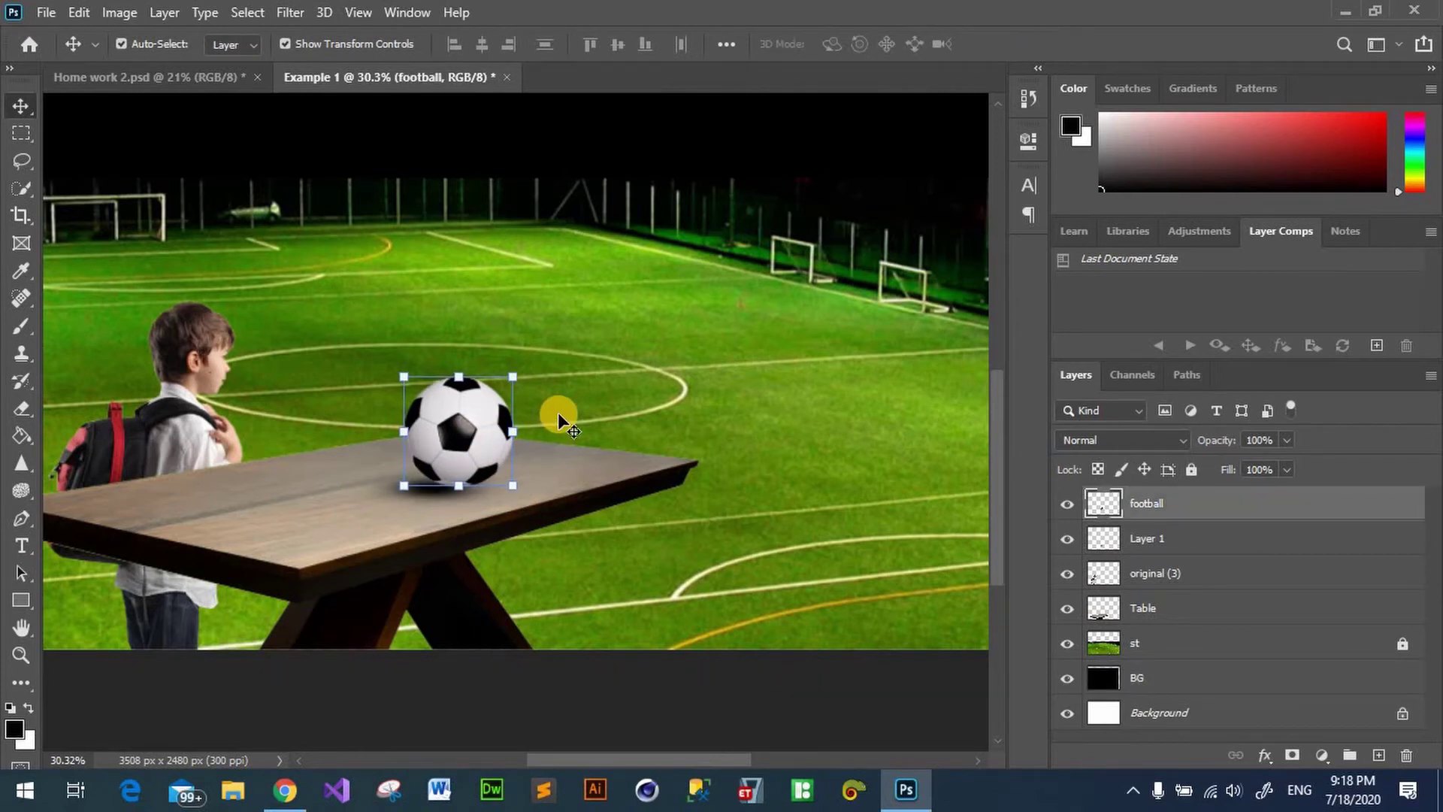
{"action": "key", "text": "shift+Right"}
{"action": "key", "text": "shift+Right"}
{"action": "key", "text": "shift+Up"}
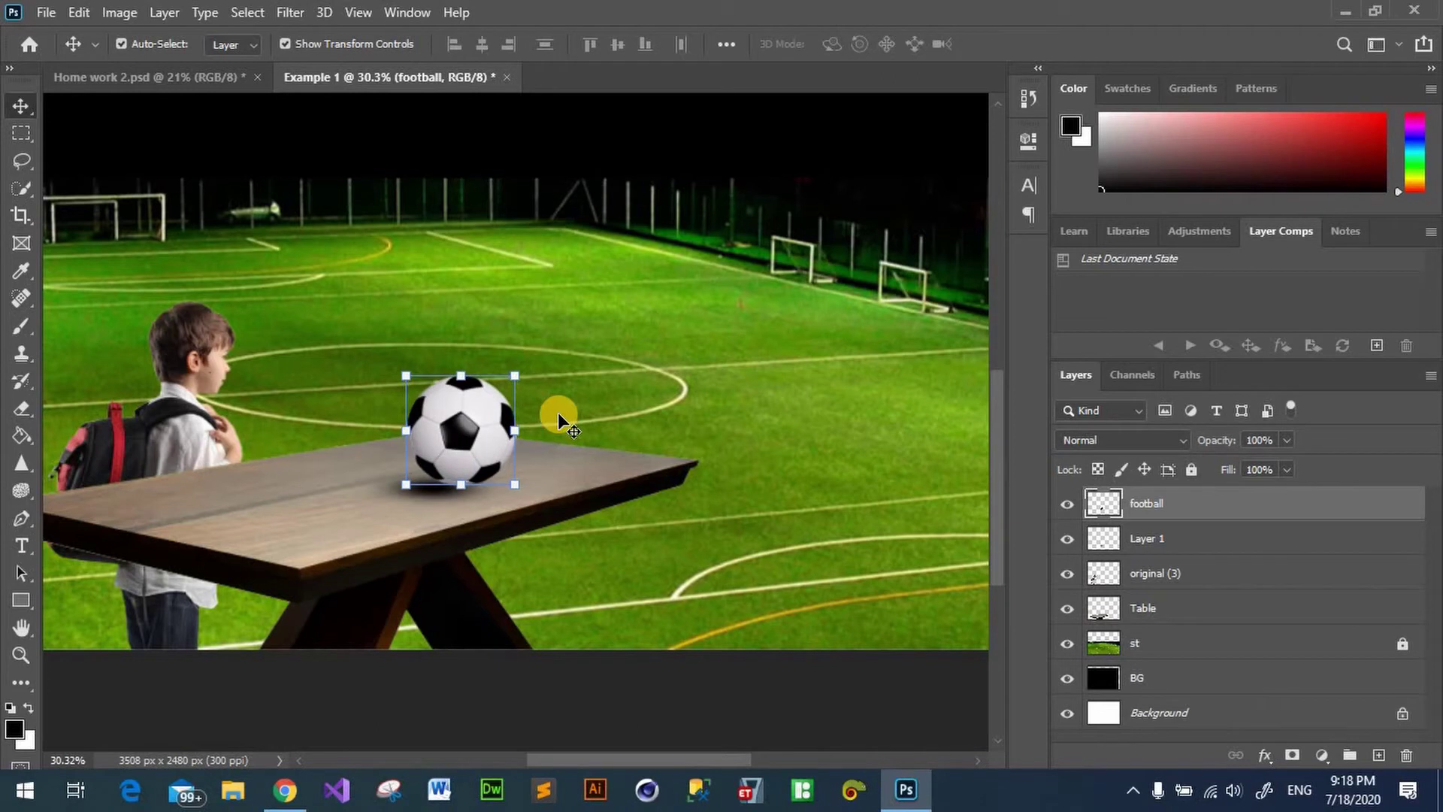
{"action": "key", "text": "shift+Left"}
{"action": "key", "text": "shift+Left"}
Step: Check the football and boy layers, glance at Home work 2.psd, then return to Example 1
{"action": "left_click", "coordinate": [791, 303]}
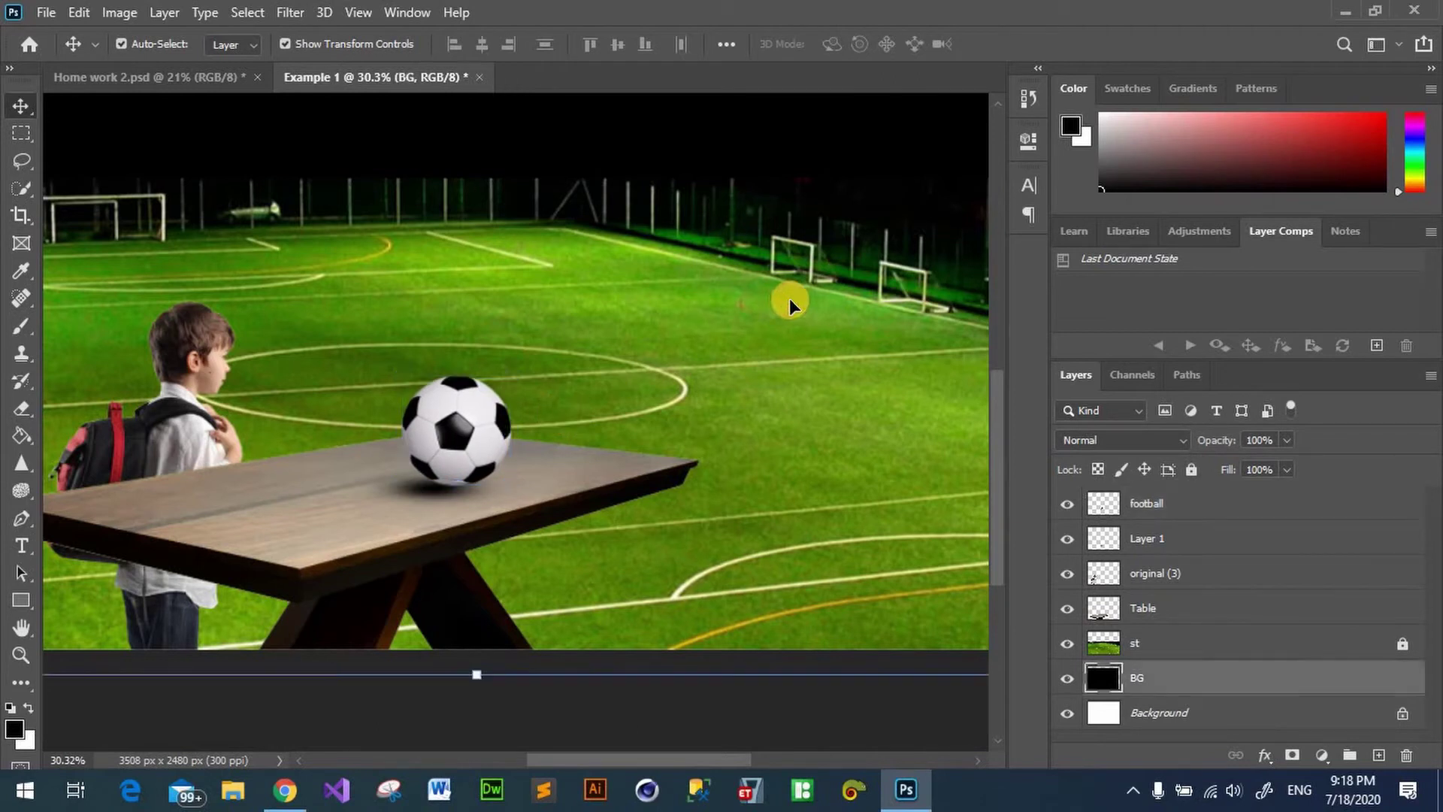
{"action": "left_click", "coordinate": [474, 441]}
{"action": "left_click", "coordinate": [743, 389]}
{"action": "left_click", "coordinate": [1225, 540]}
{"action": "left_click", "coordinate": [1198, 572]}
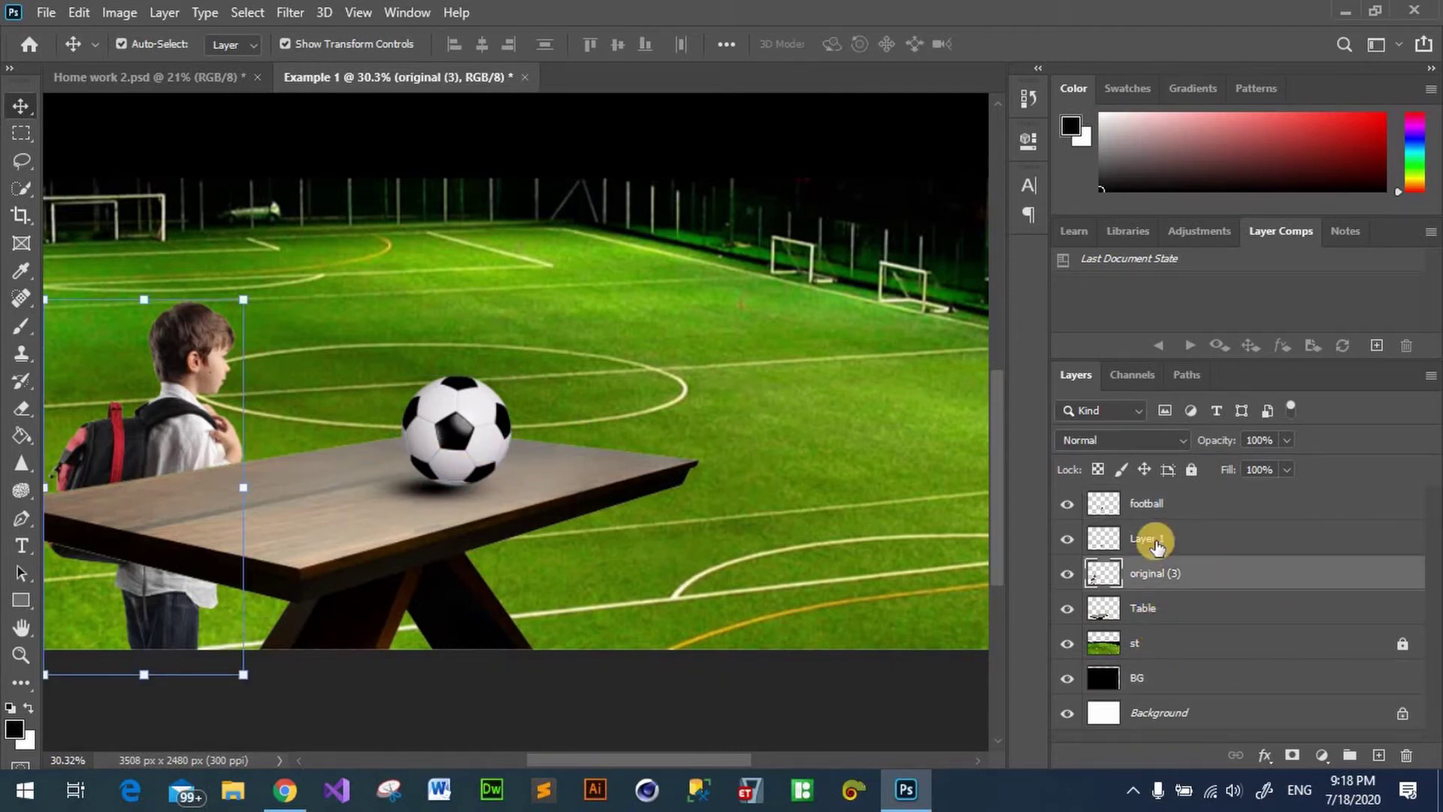
{"action": "left_click", "coordinate": [742, 460]}
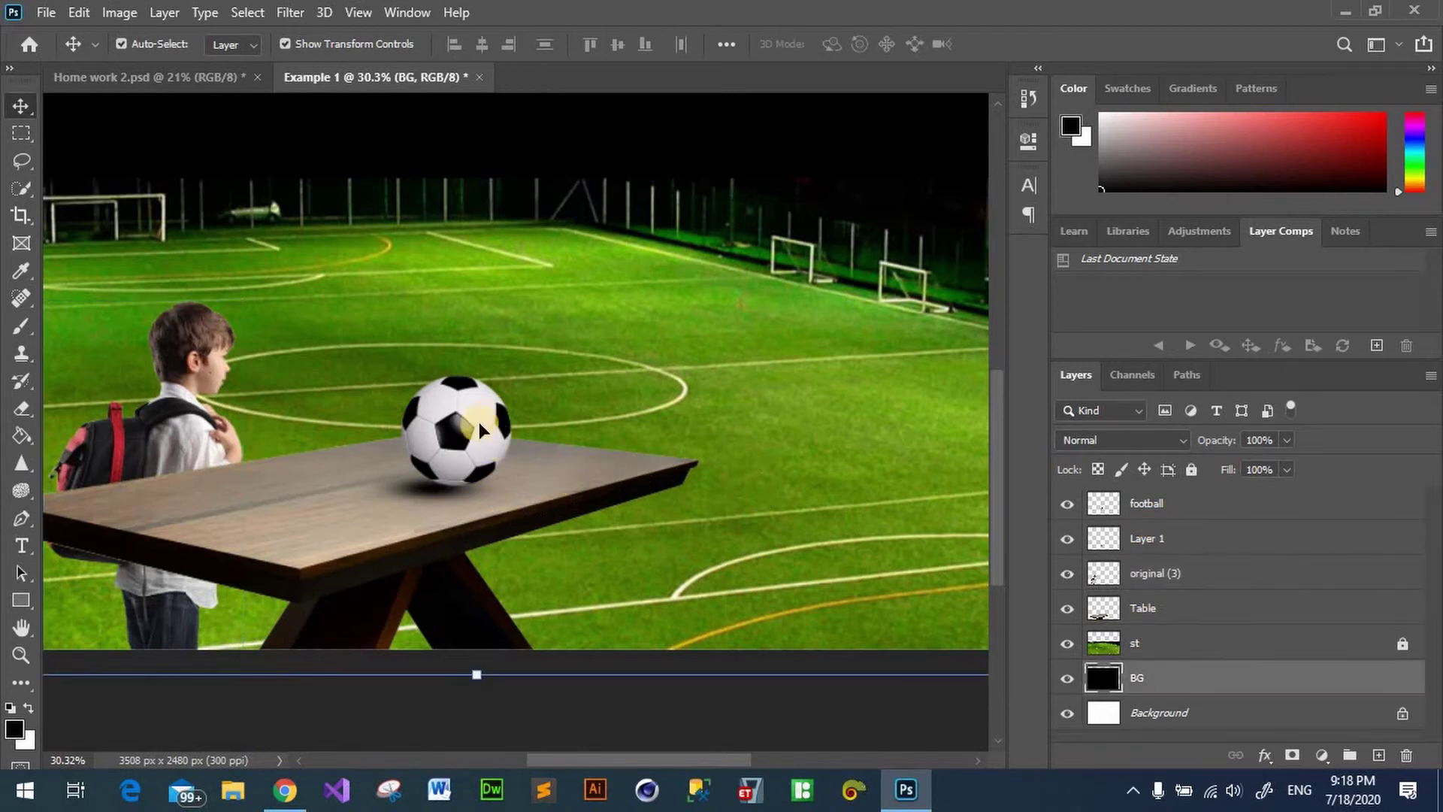
{"action": "left_click", "coordinate": [142, 78]}
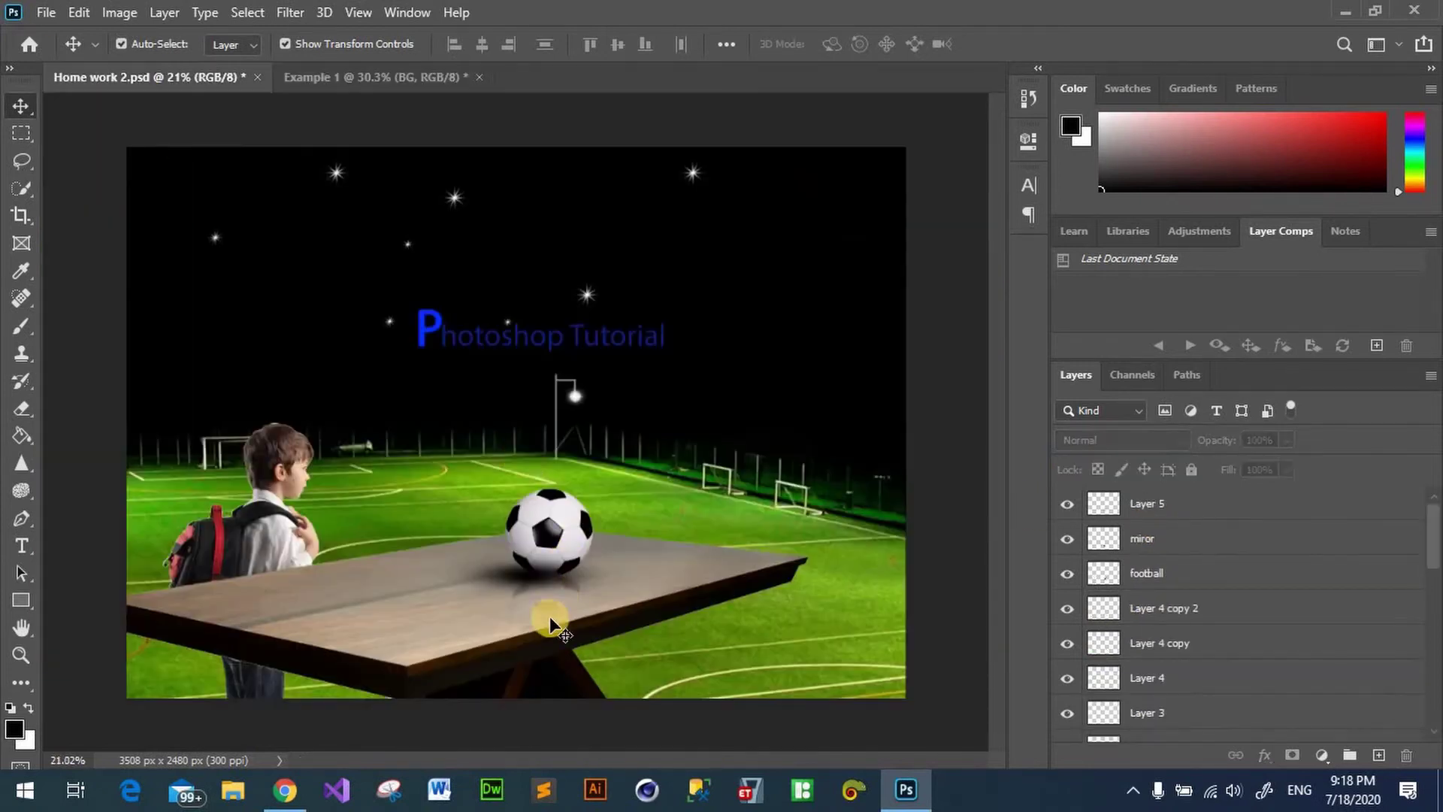
{"action": "left_click", "coordinate": [364, 79]}
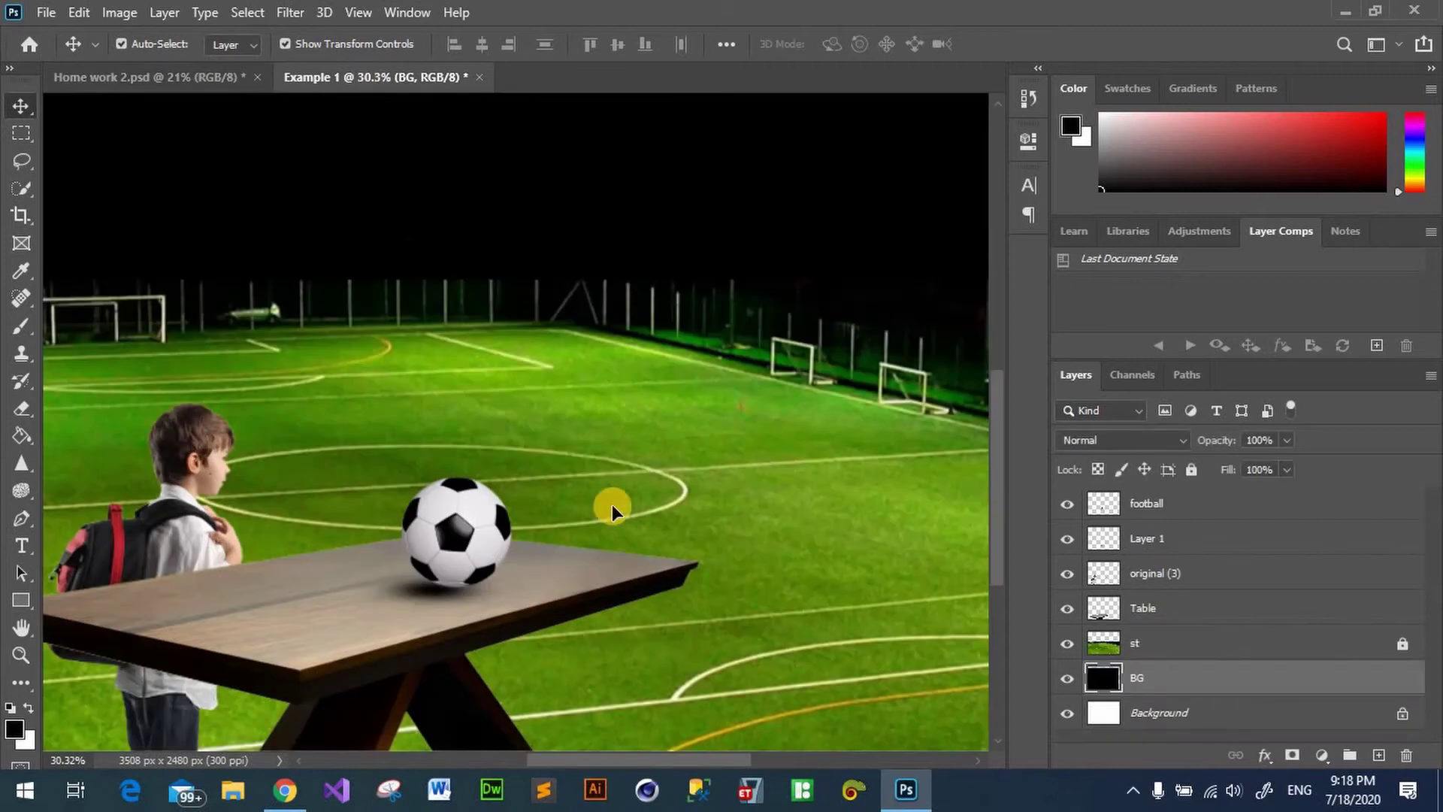
Step: Shrink the football slightly, commit the new size, and nudge it up a little
{"action": "left_click", "coordinate": [477, 534]}
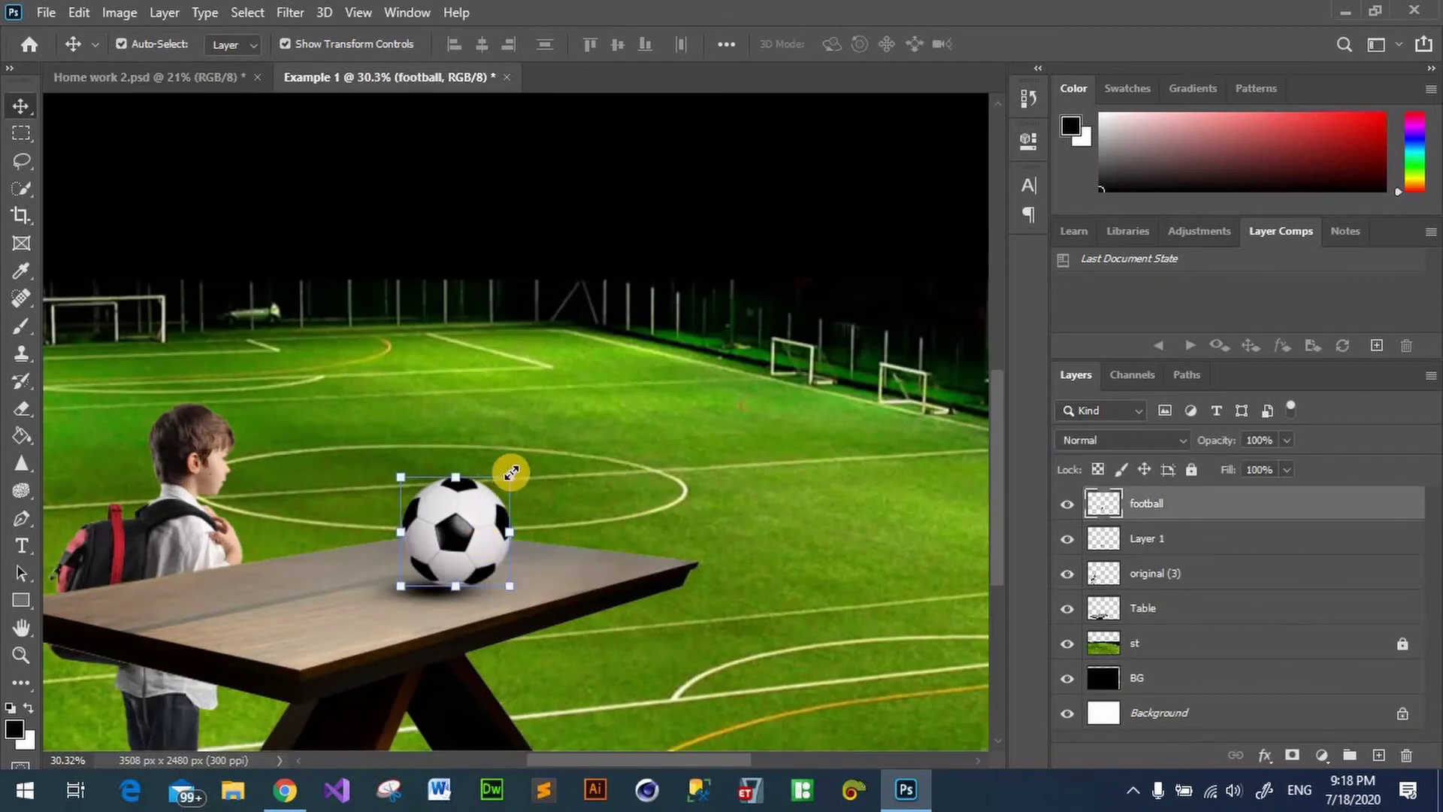
{"action": "left_click_drag", "start_coordinate": [508, 475], "coordinate": [500, 486]}
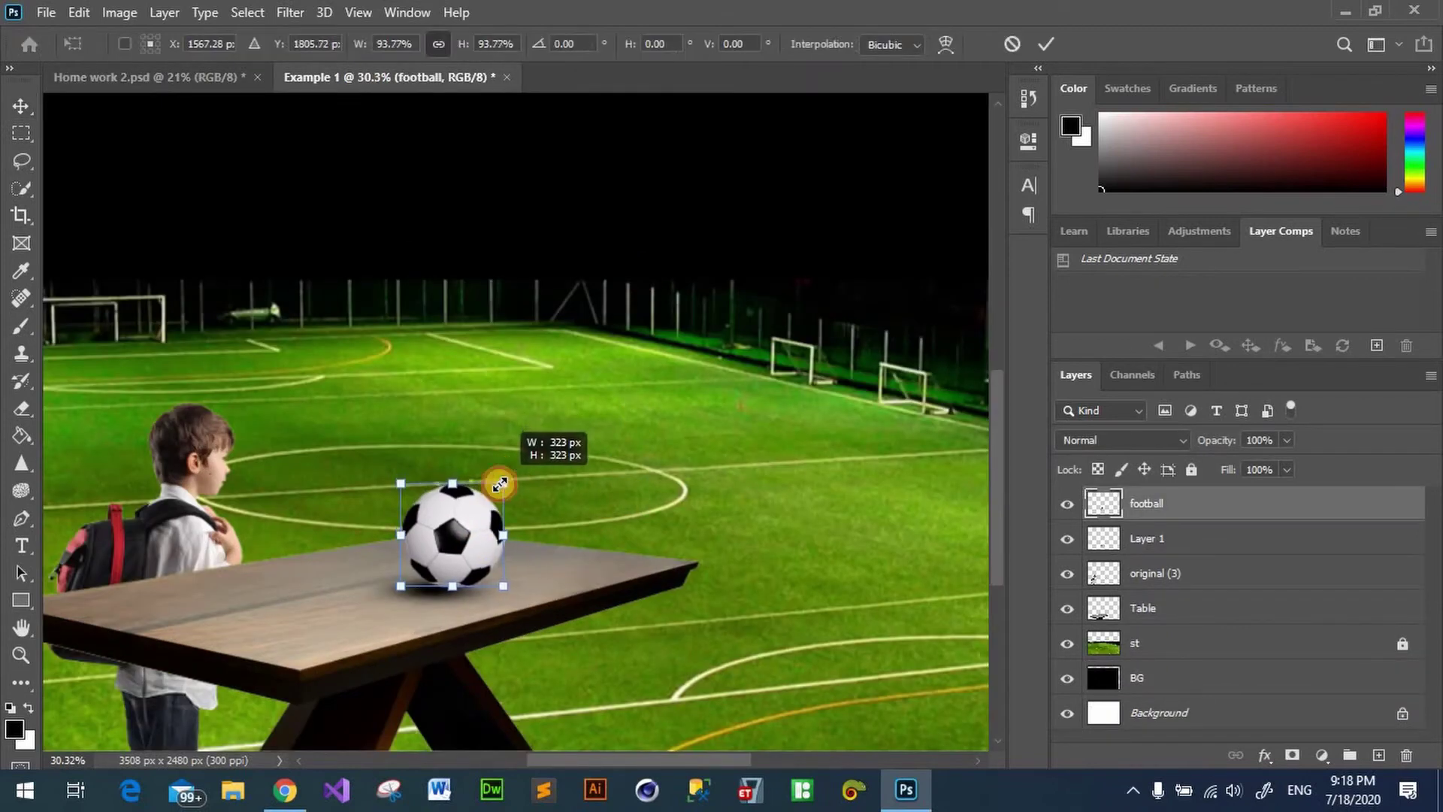
{"action": "left_click", "coordinate": [874, 179]}
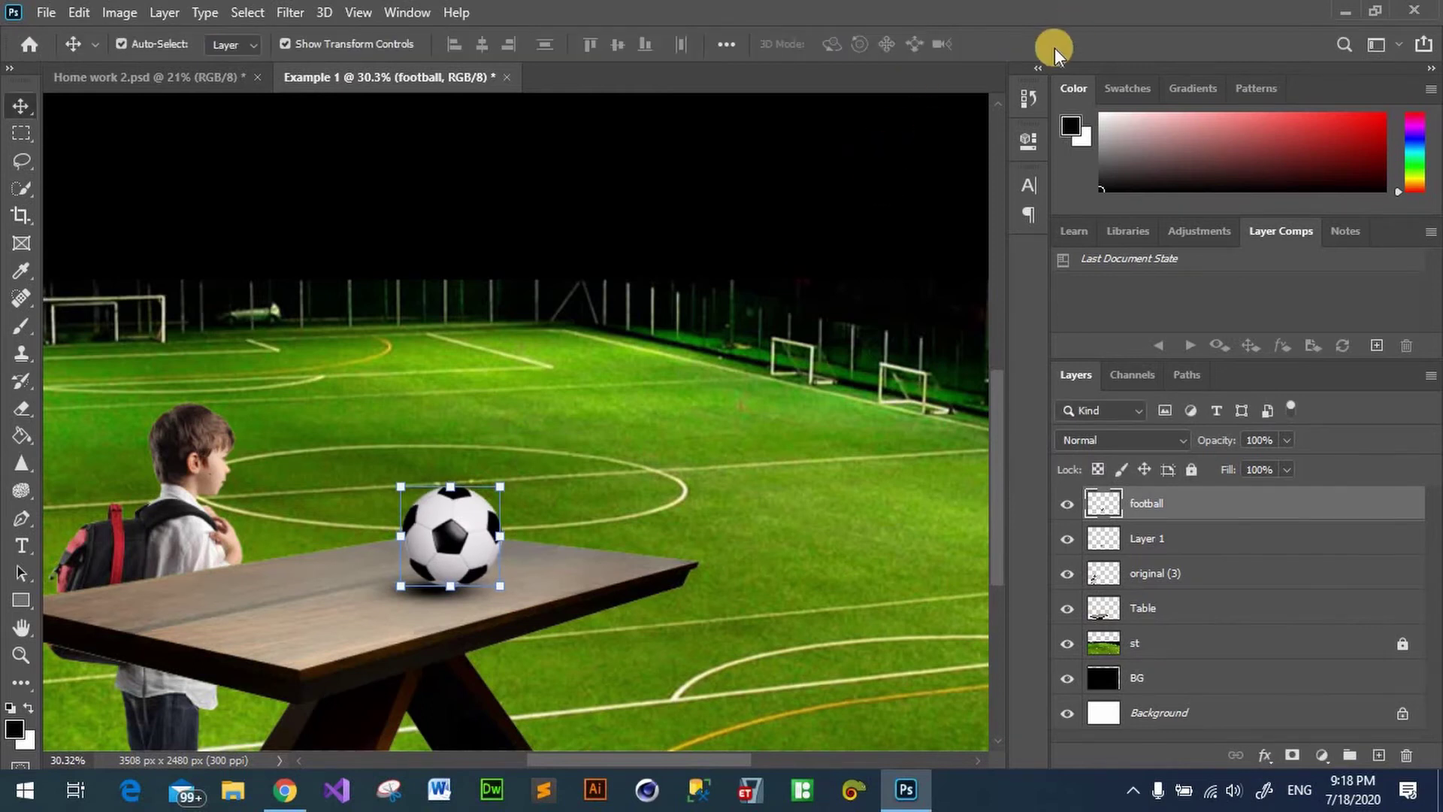
{"action": "left_click", "coordinate": [752, 261]}
{"action": "left_click", "coordinate": [475, 531]}
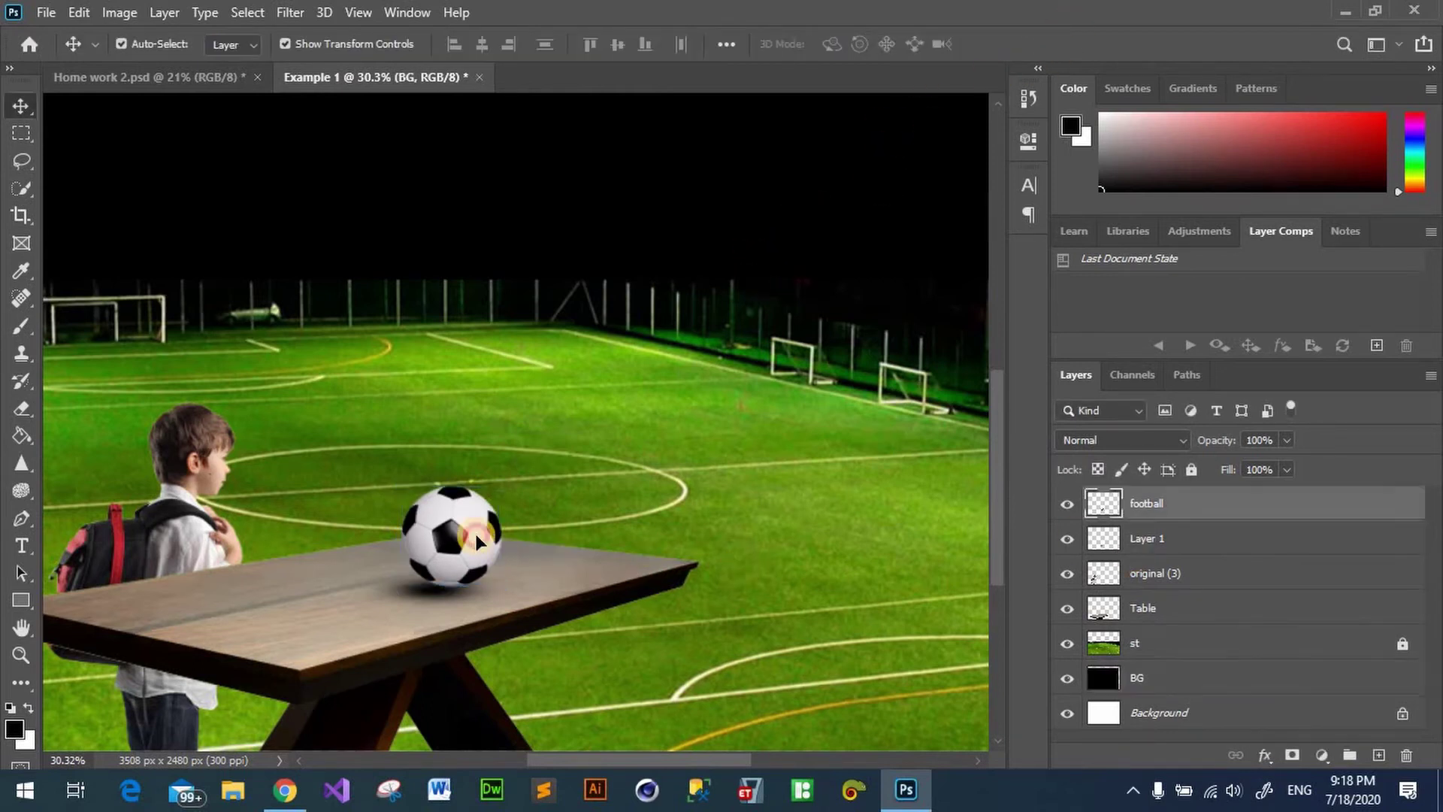
{"action": "key", "text": "shift+Up"}
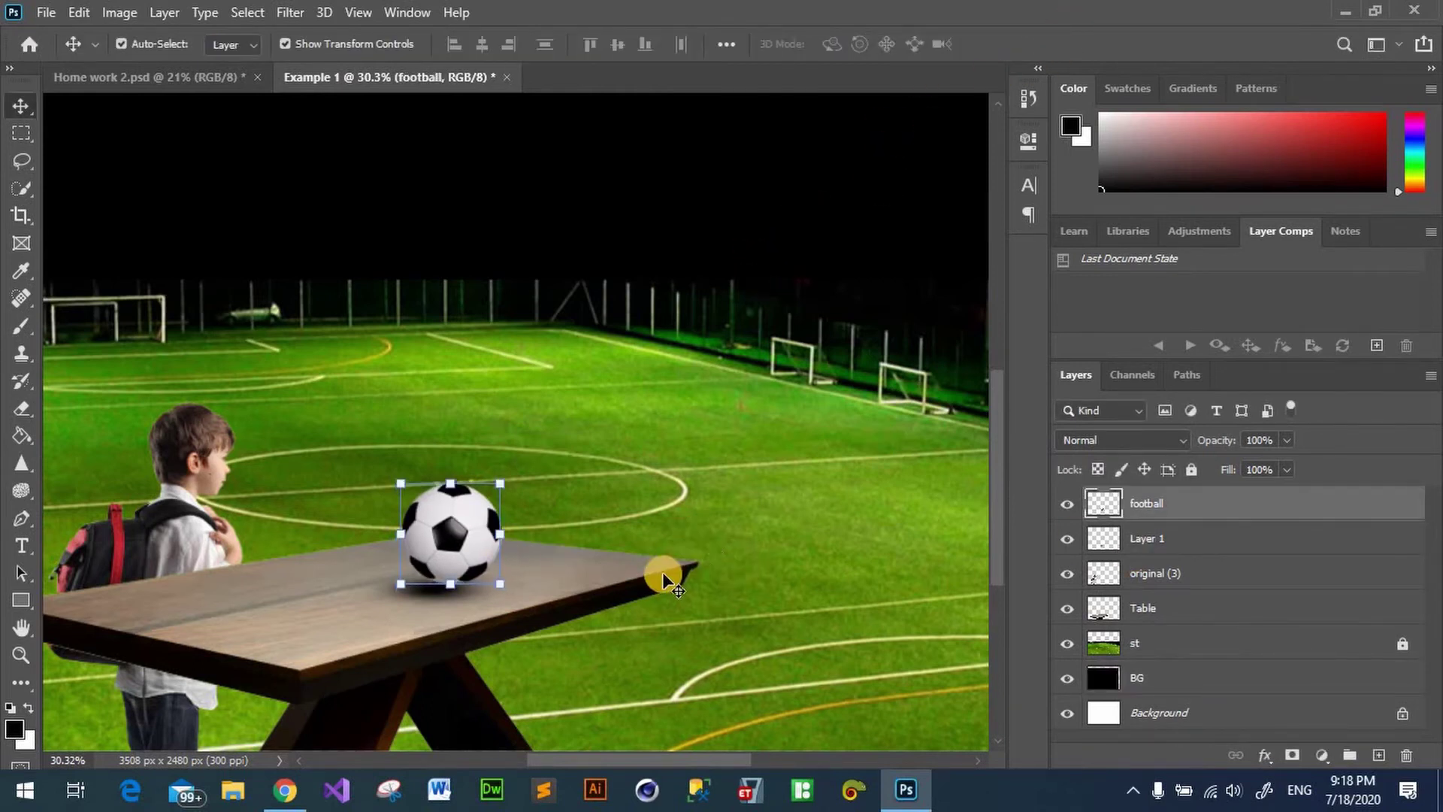
{"action": "left_click", "coordinate": [657, 529]}
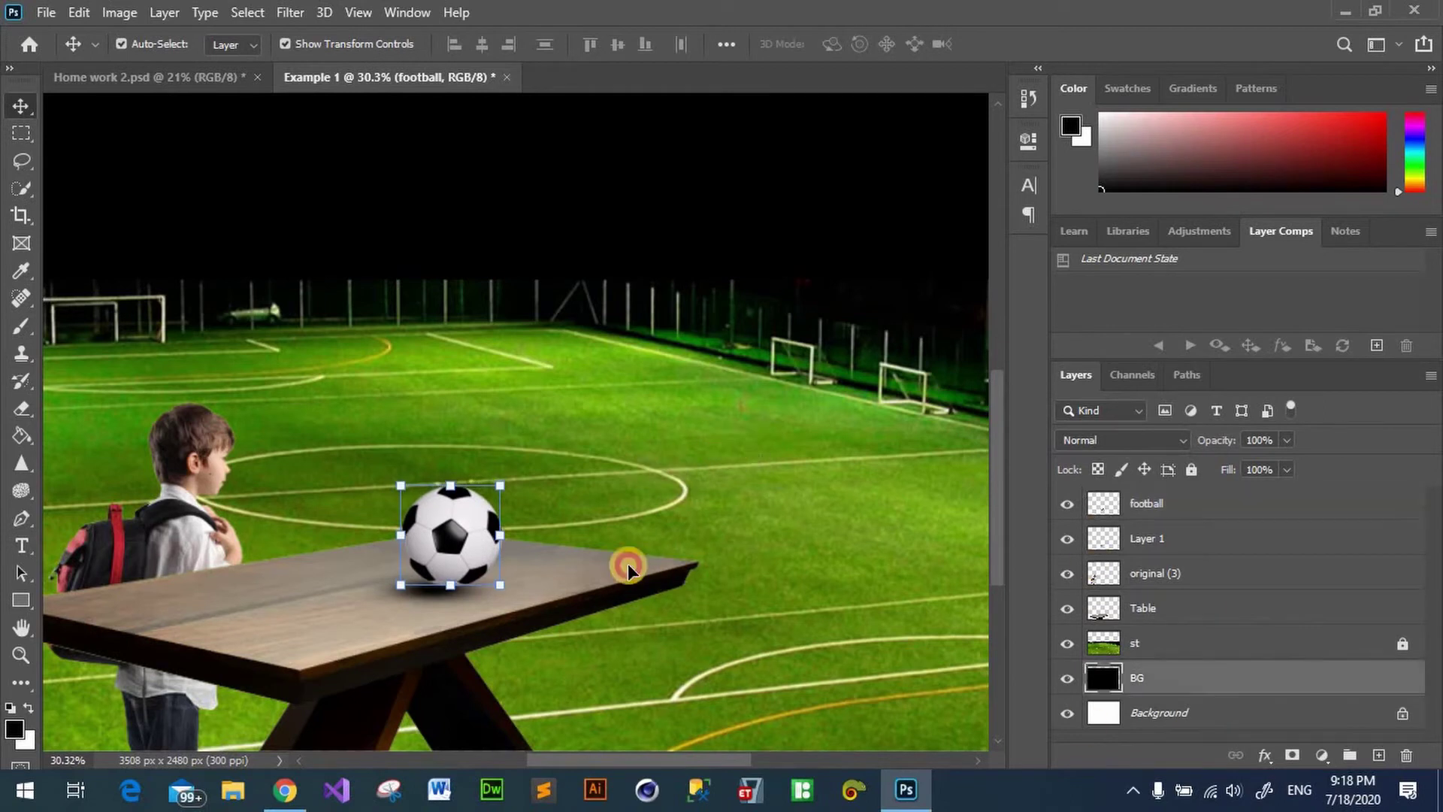
Step: Move the shadow layer above the football in the layer stack
{"action": "left_click", "coordinate": [440, 595]}
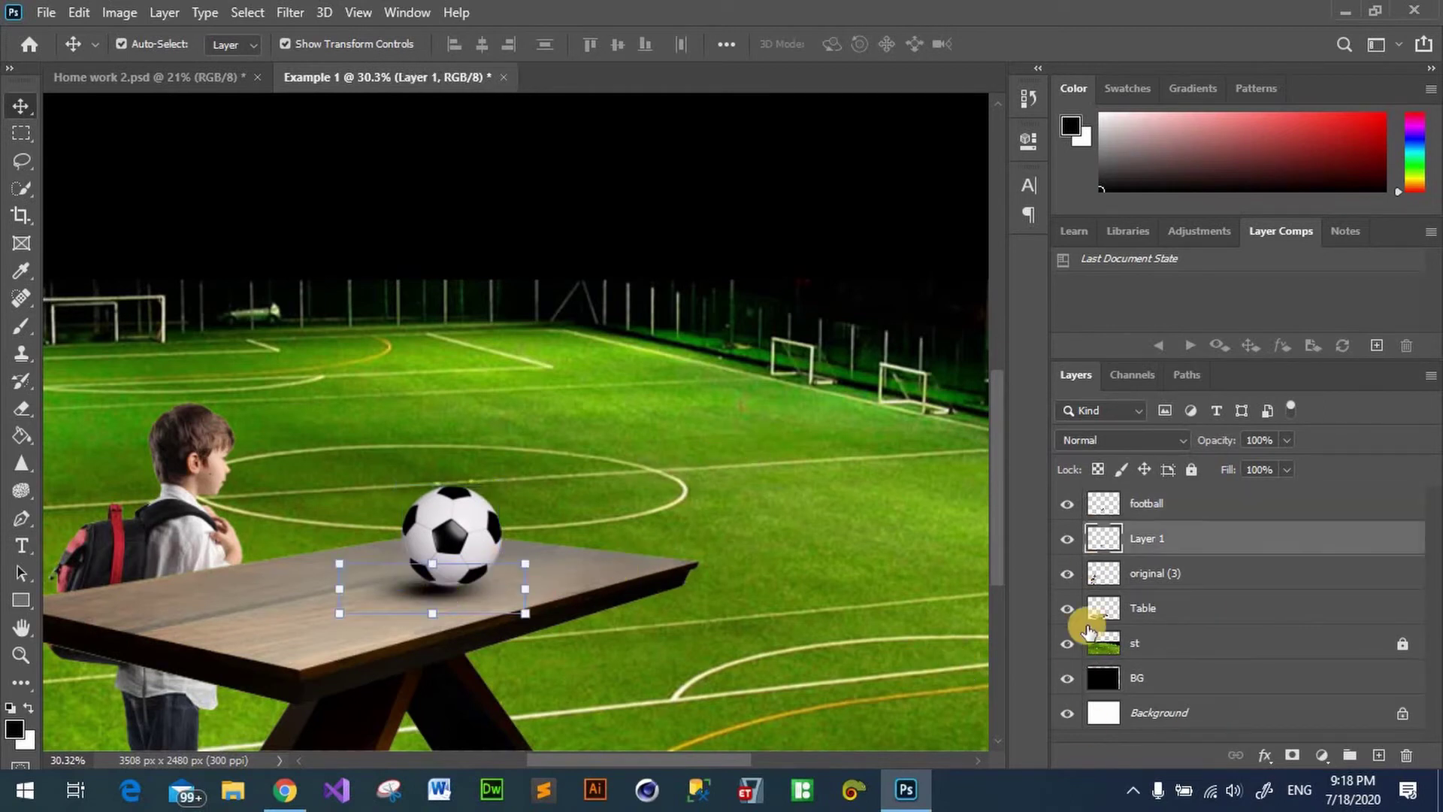
{"action": "left_click_drag", "start_coordinate": [1154, 504], "coordinate": [1163, 494]}
{"action": "left_click", "coordinate": [793, 466]}
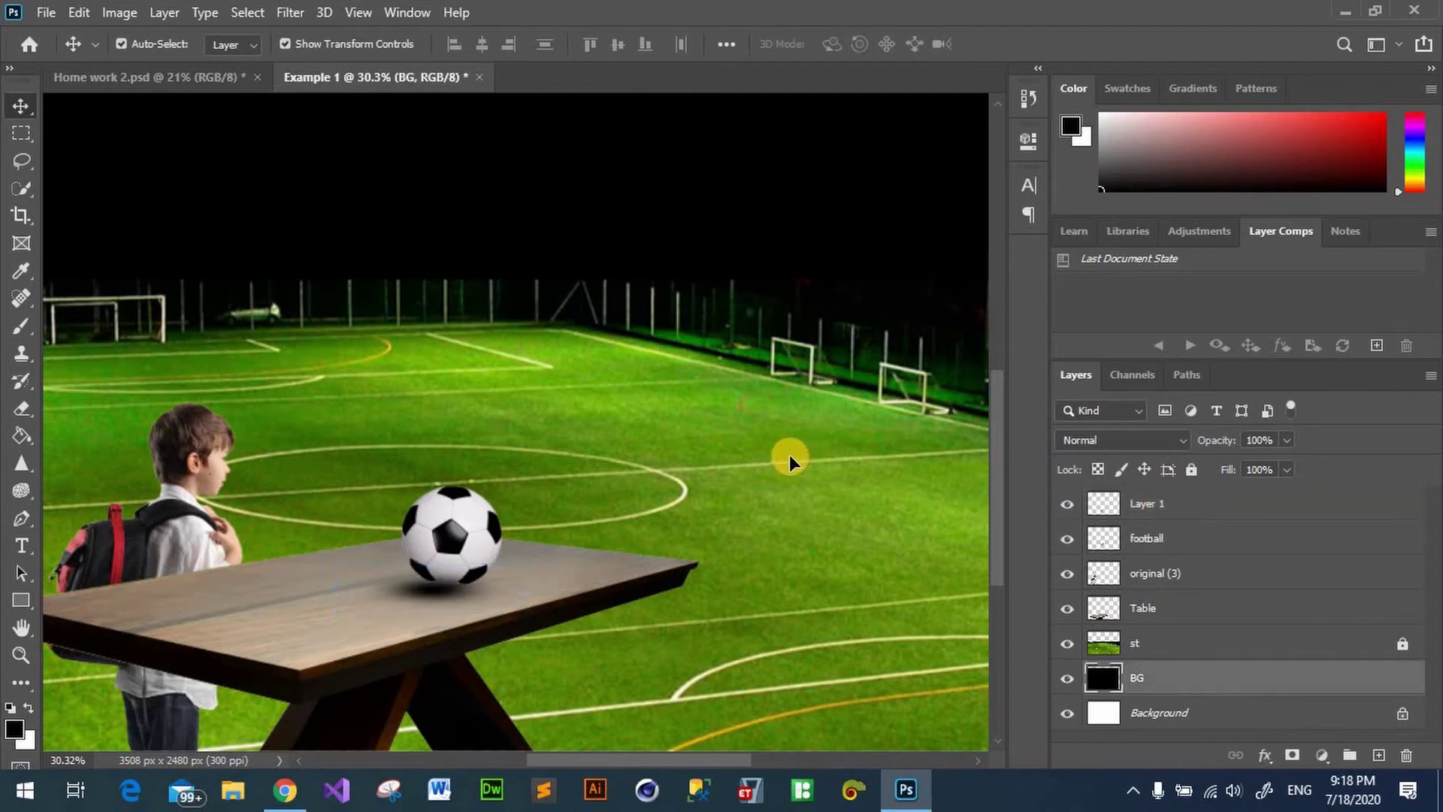
{"action": "left_click", "coordinate": [453, 526]}
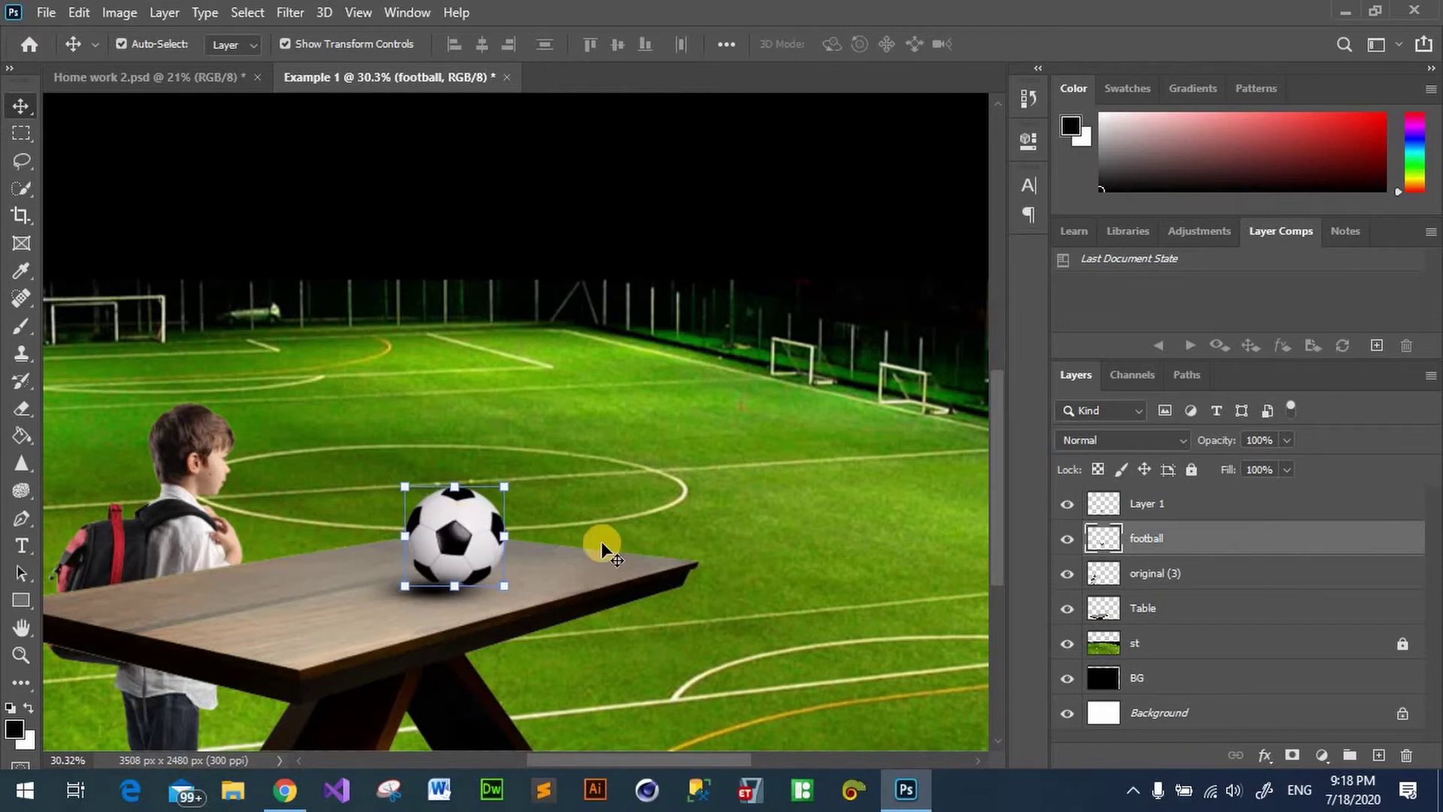
{"action": "left_click", "coordinate": [751, 465]}
Step: Duplicate the football layer, keeping the copy exactly over the original ball
{"action": "left_click", "coordinate": [478, 555]}
{"action": "right_click", "coordinate": [1152, 535]}
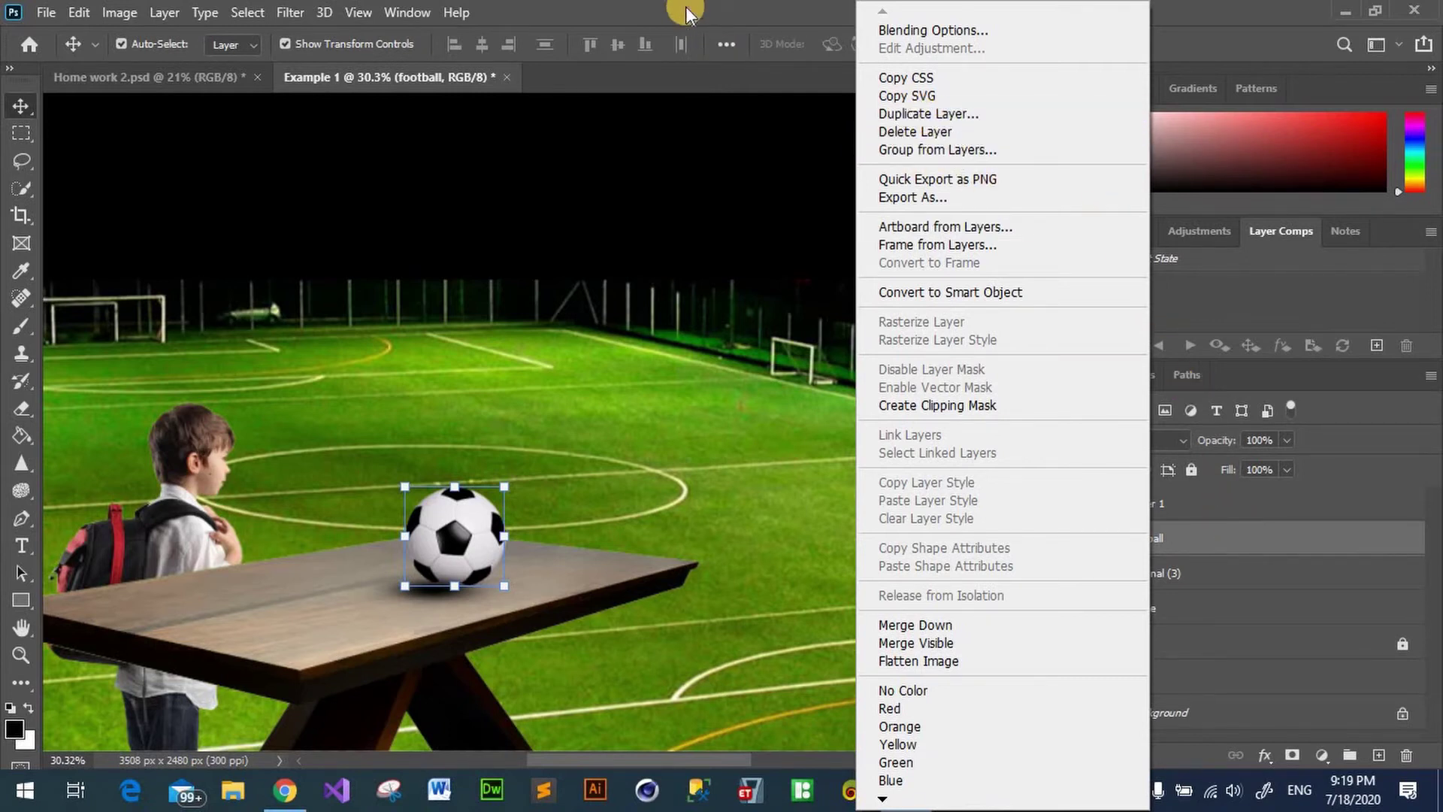
{"action": "left_click", "coordinate": [1158, 279]}
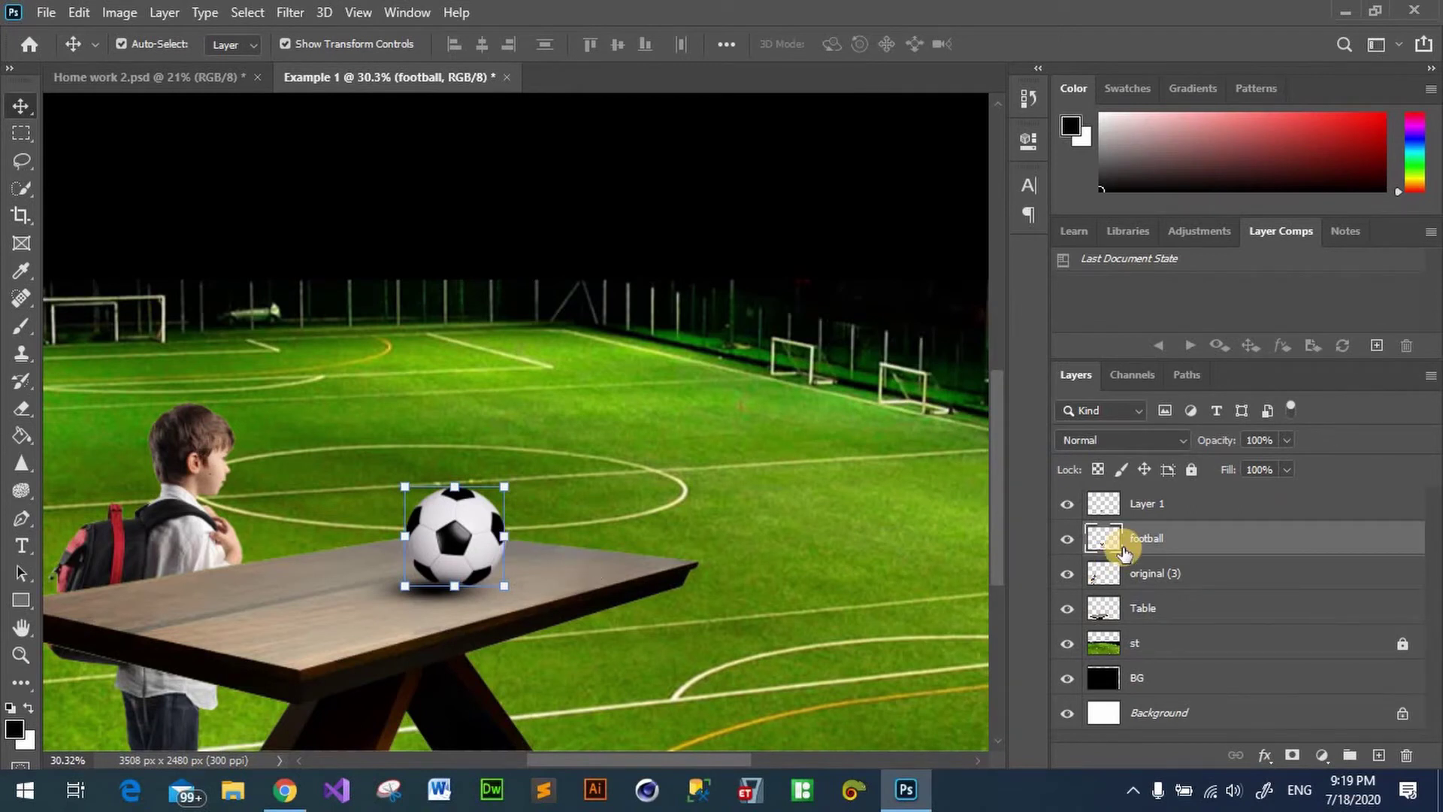
{"action": "key", "text": "ctrl+j"}
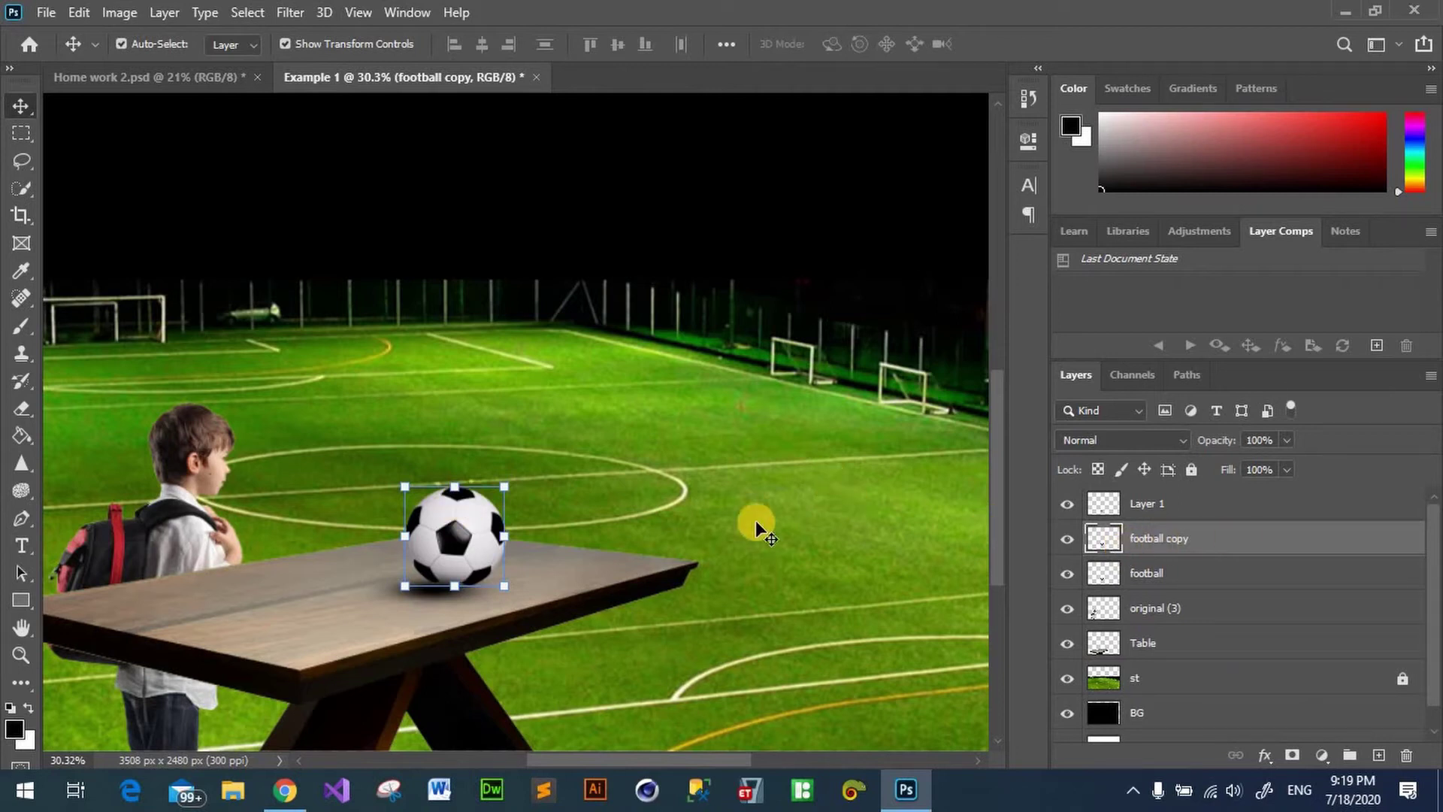
{"action": "left_click", "coordinate": [1274, 577]}
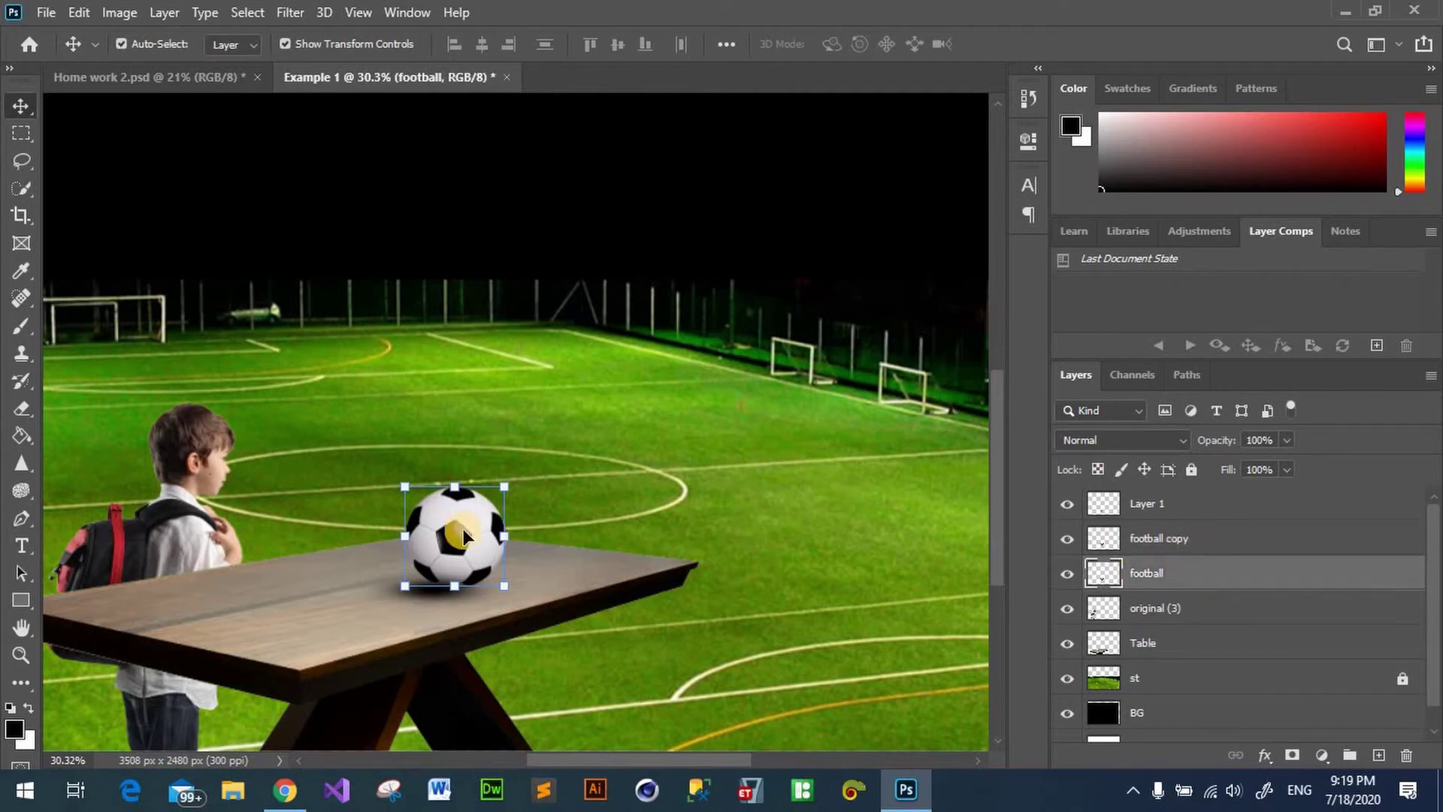
{"action": "left_click_drag", "start_coordinate": [481, 534], "coordinate": [599, 532]}
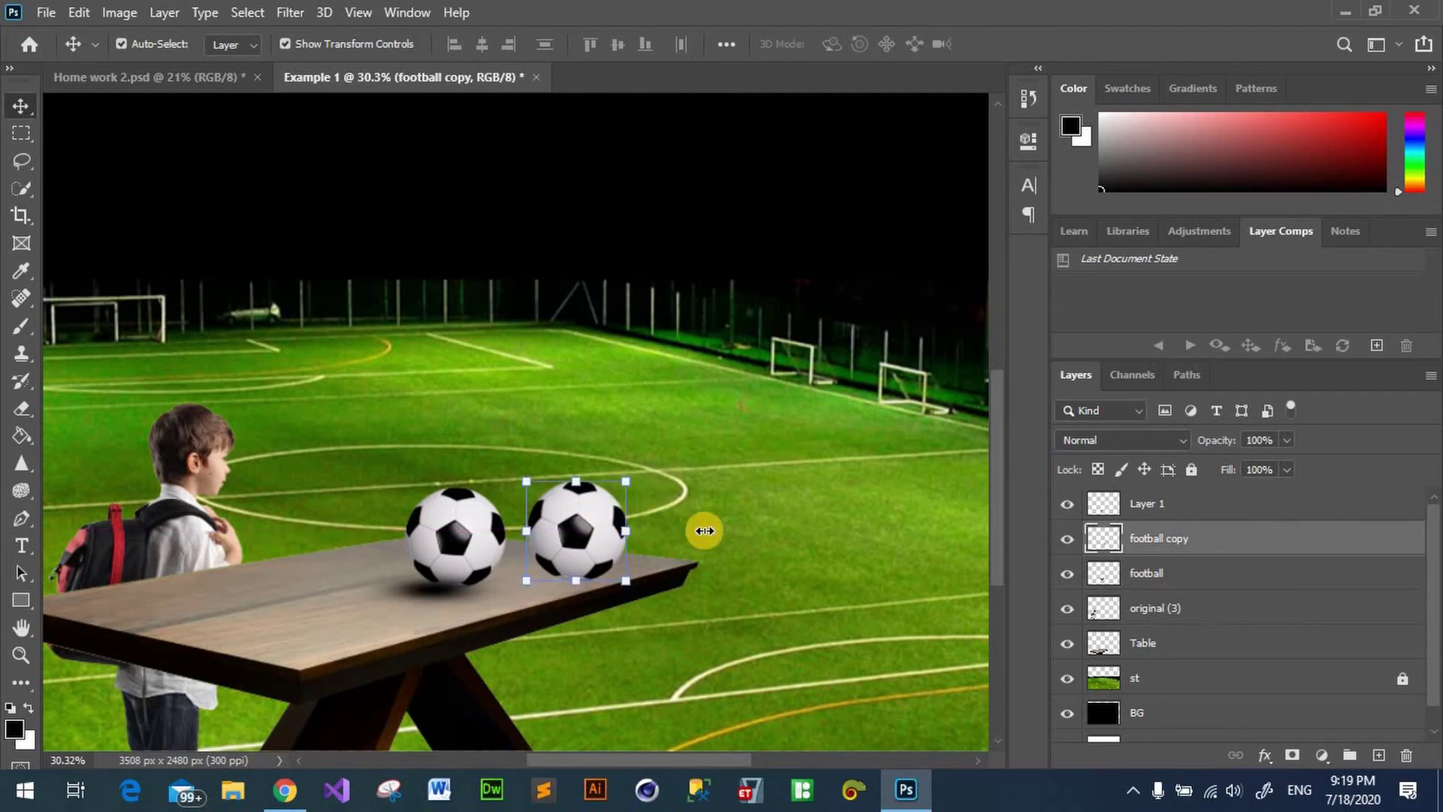
{"action": "key", "text": "ctrl+z"}
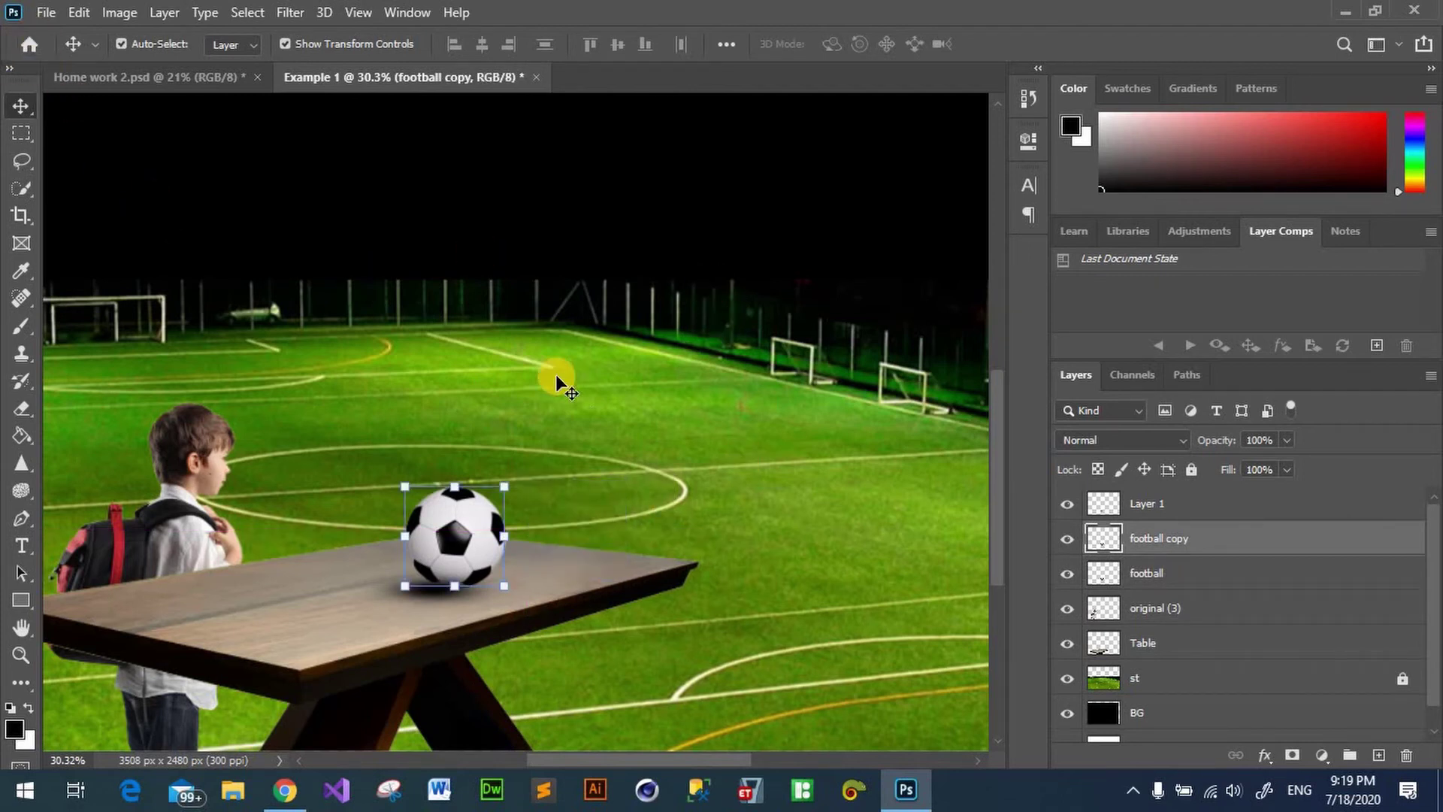
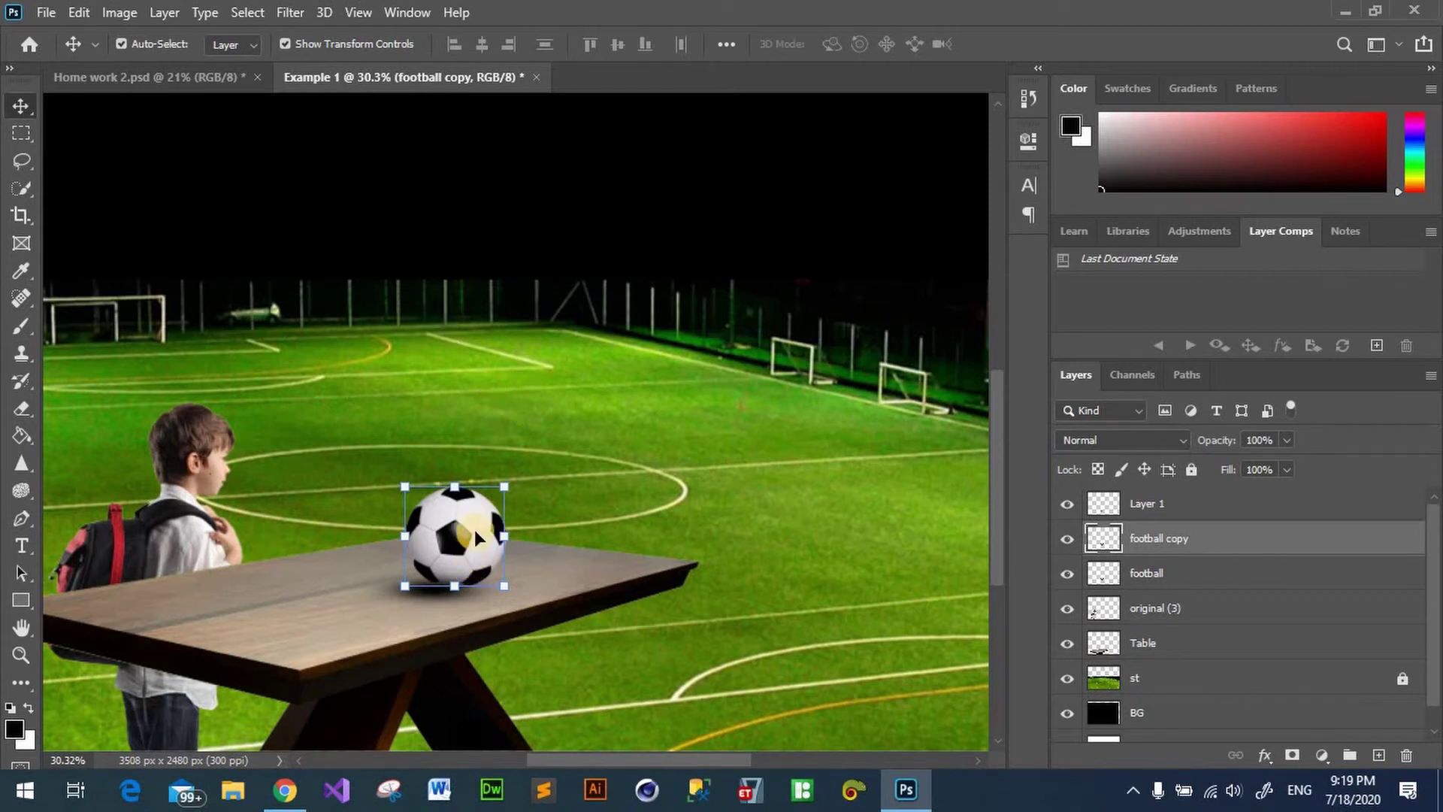
Step: Position the football copy just beneath the original ball, overlapping the table's front edge
{"action": "left_click_drag", "start_coordinate": [472, 535], "coordinate": [473, 652]}
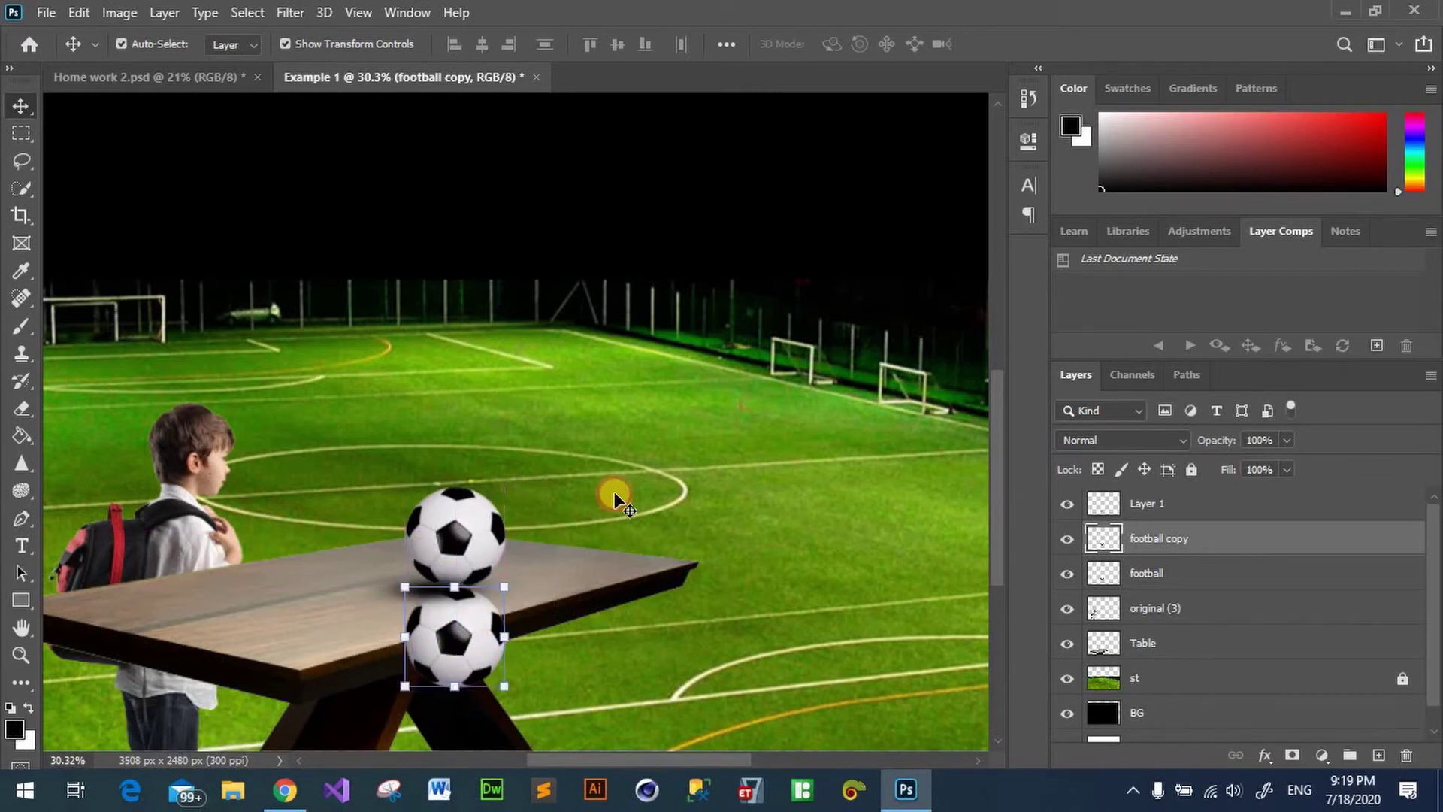
{"action": "left_click", "coordinate": [671, 463]}
{"action": "left_click", "coordinate": [476, 636]}
{"action": "key", "text": "shift+Up"}
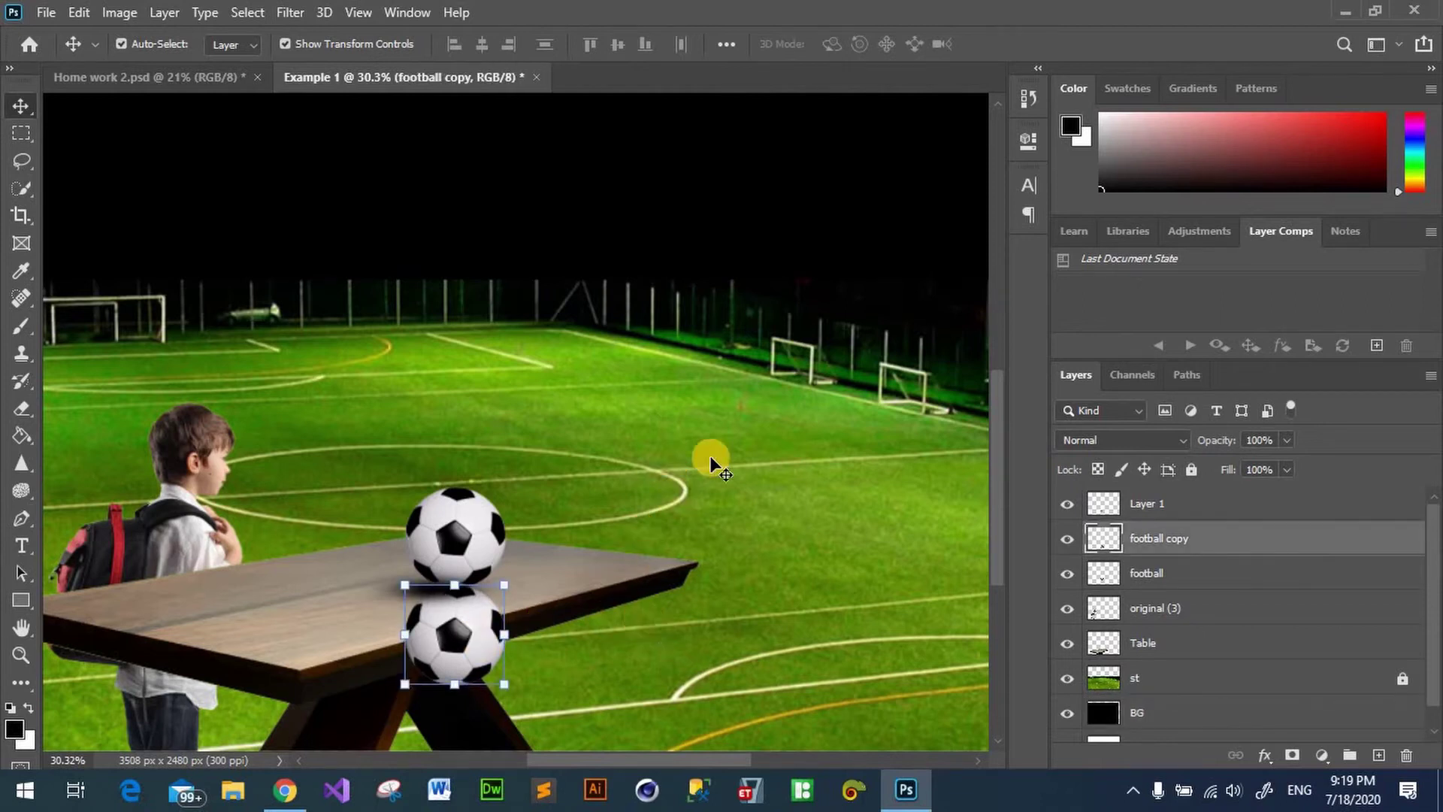
{"action": "left_click", "coordinate": [746, 414]}
{"action": "left_click_drag", "start_coordinate": [460, 640], "coordinate": [458, 636]}
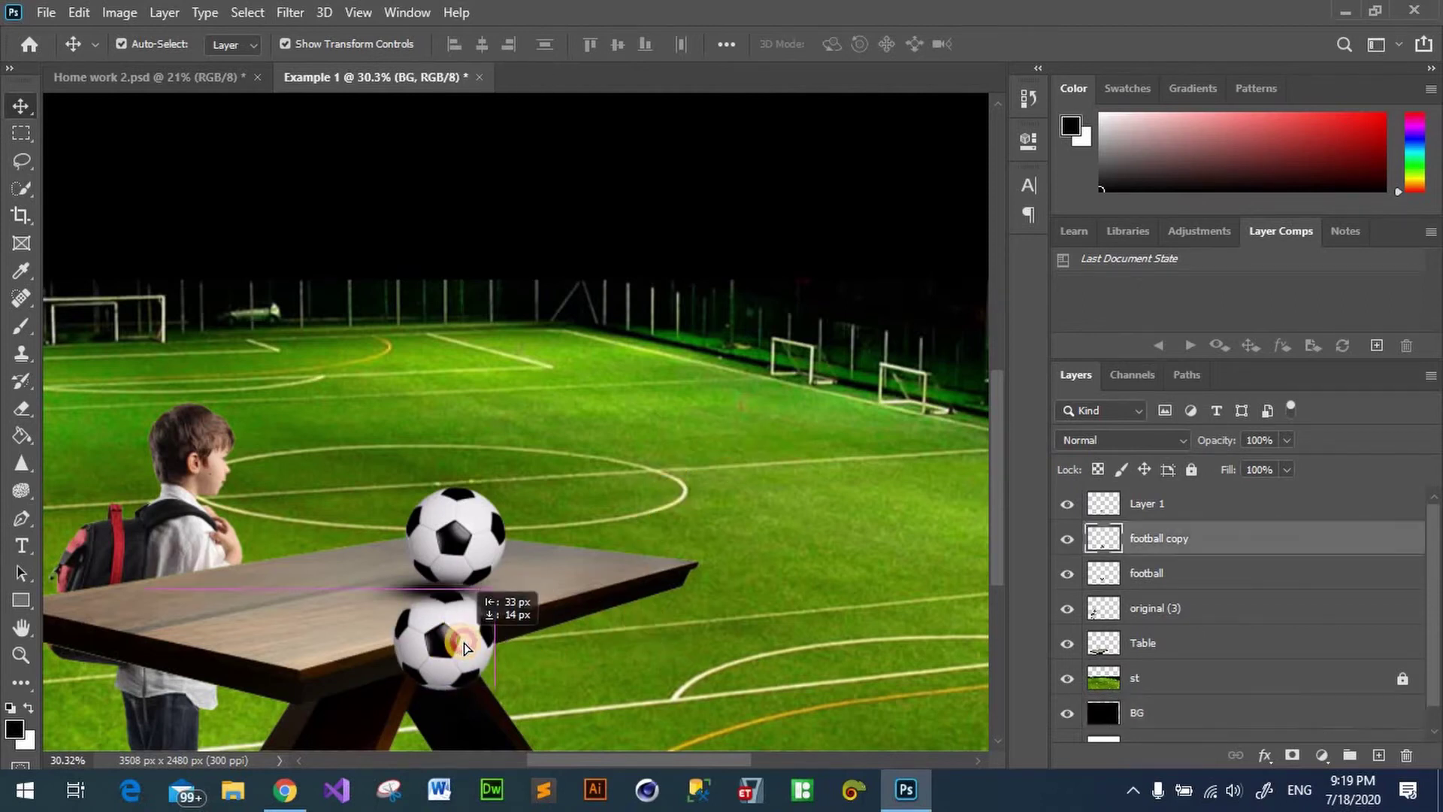
{"action": "left_click", "coordinate": [759, 488]}
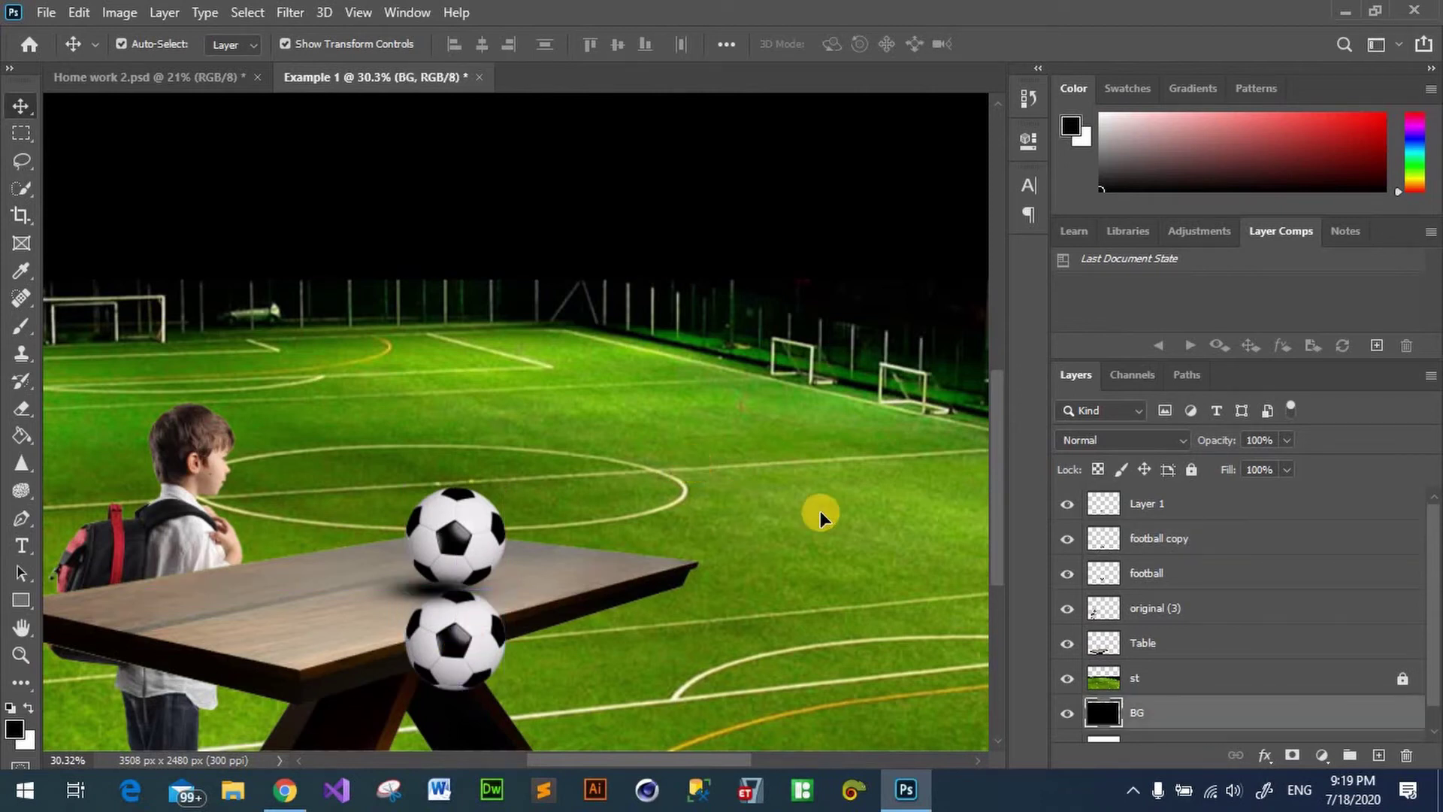
{"action": "left_click", "coordinate": [458, 635]}
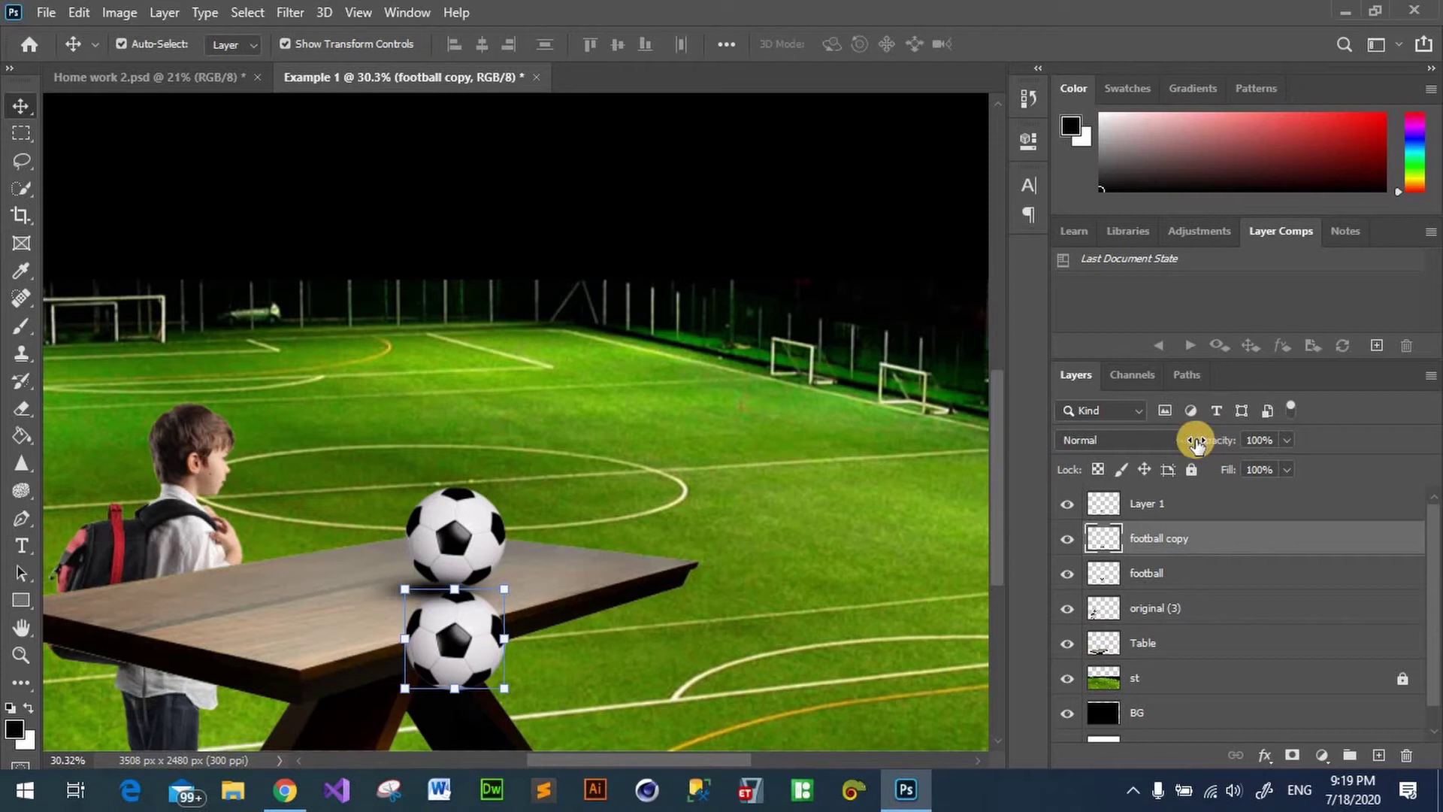
Step: Test fading the lower ball's opacity toward 30%, then restore it to 100%
{"action": "left_click_drag", "start_coordinate": [1196, 443], "coordinate": [1150, 444]}
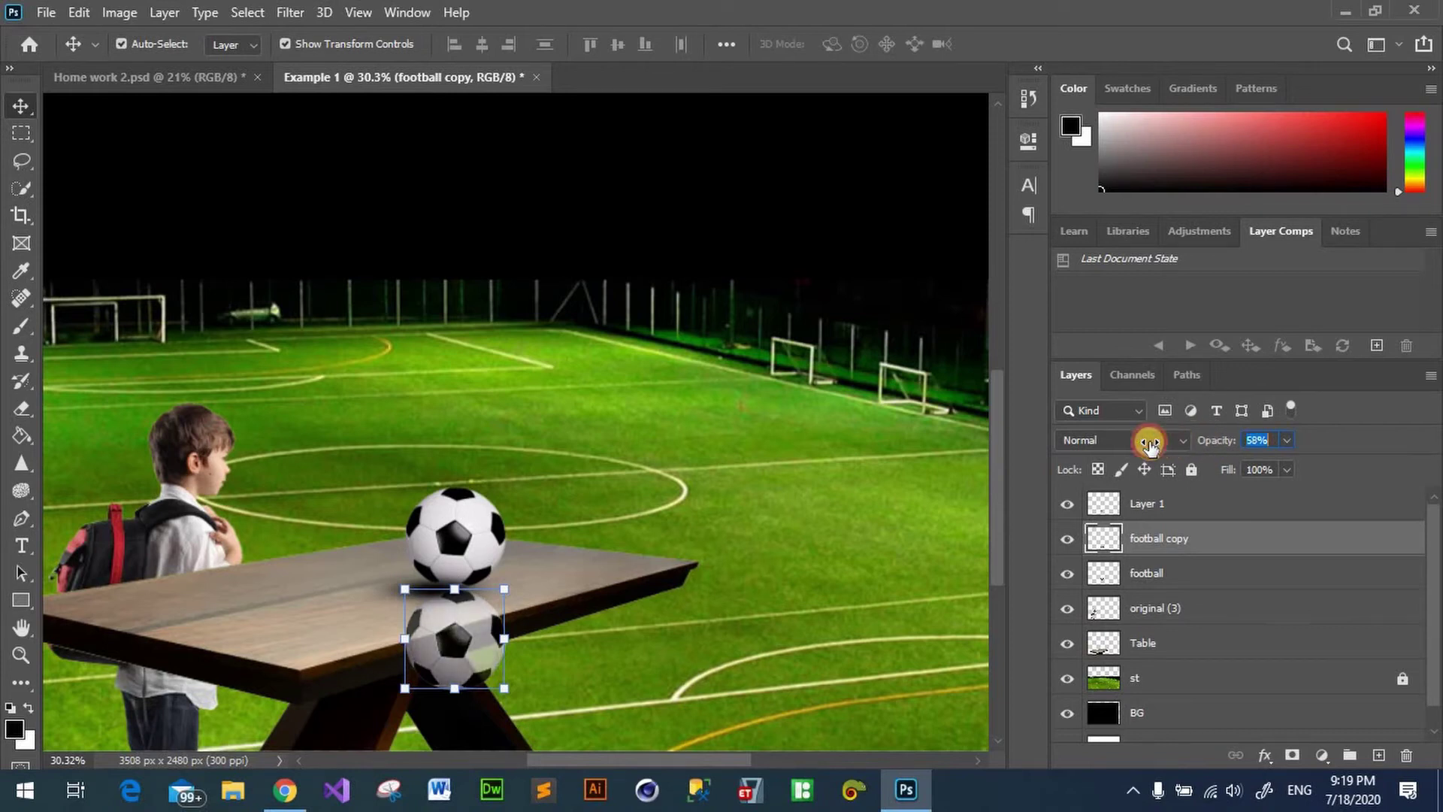
{"action": "left_click_drag", "start_coordinate": [1150, 444], "coordinate": [1120, 443]}
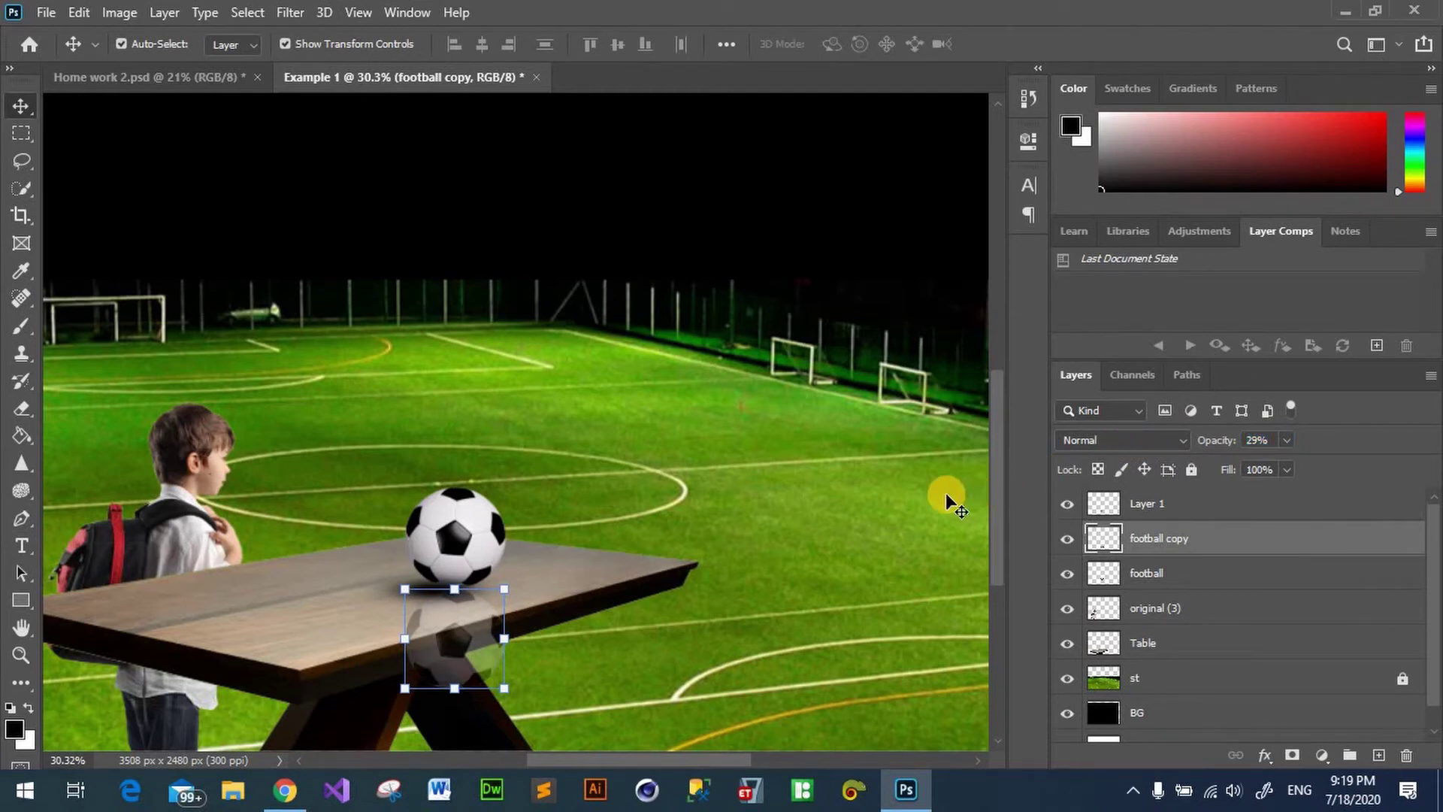
{"action": "key", "text": "0"}
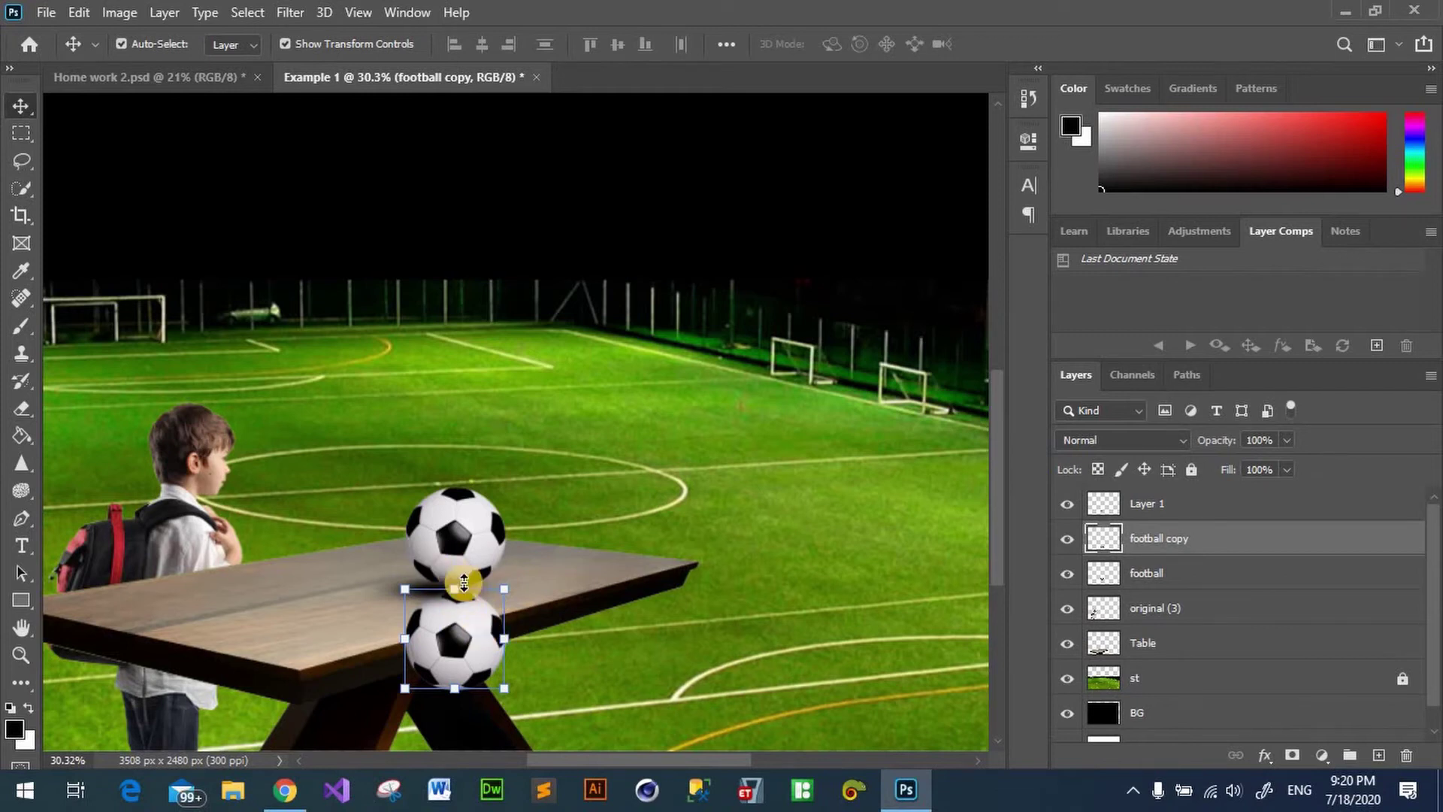
{"action": "left_click", "coordinate": [834, 451]}
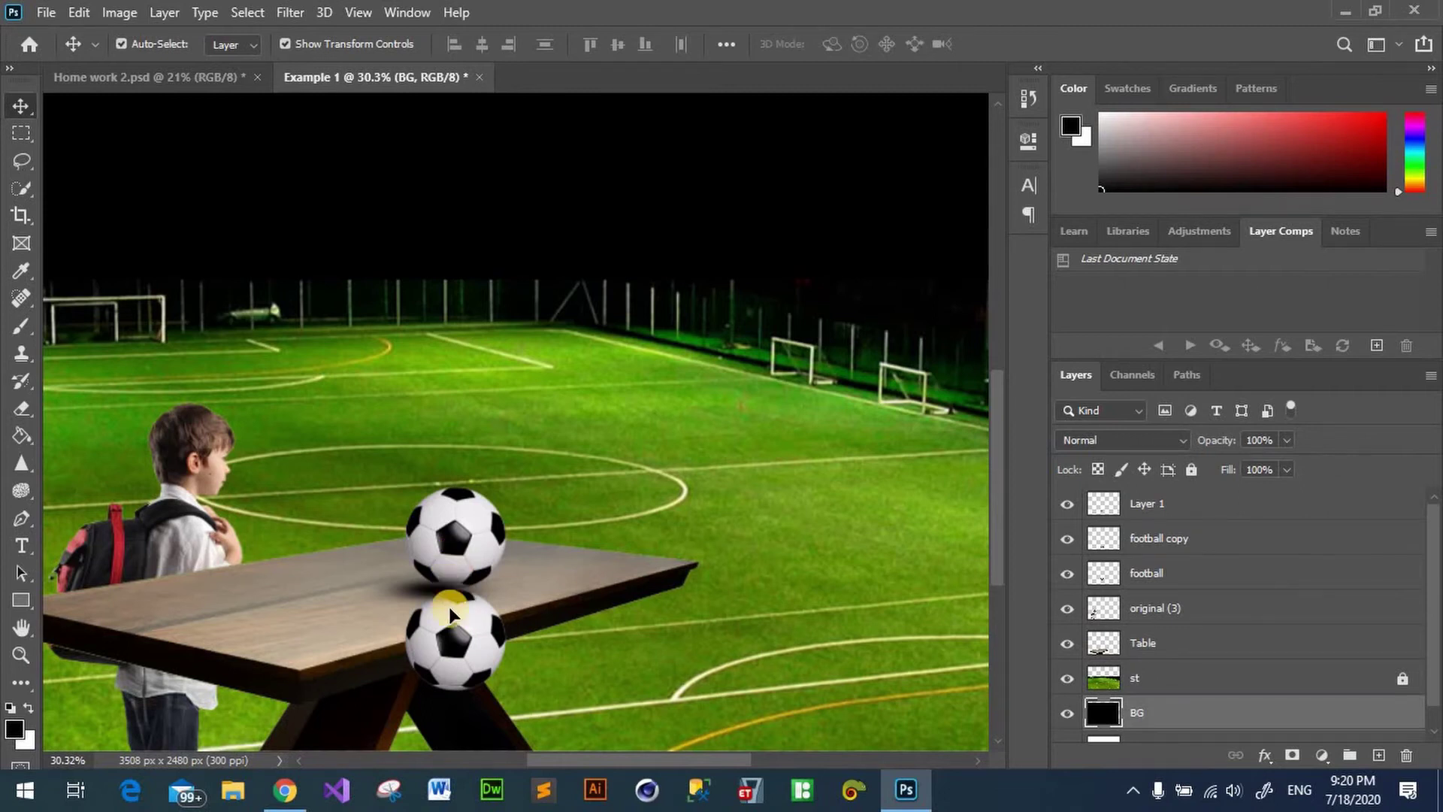
{"action": "left_click", "coordinate": [462, 633]}
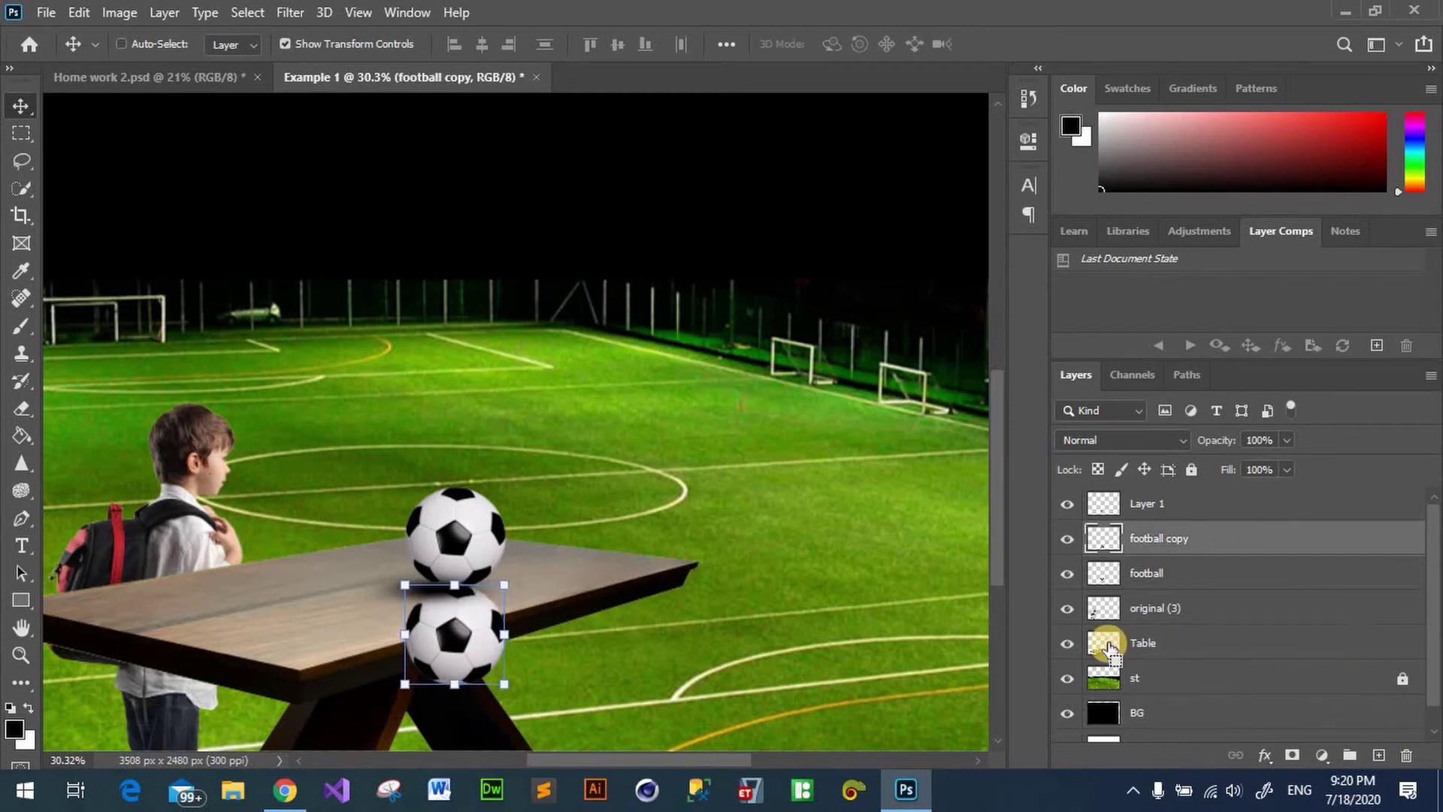
Step: Delete the lower ball and duplicate the football layer again with Ctrl+J
{"action": "key", "text": "Delete"}
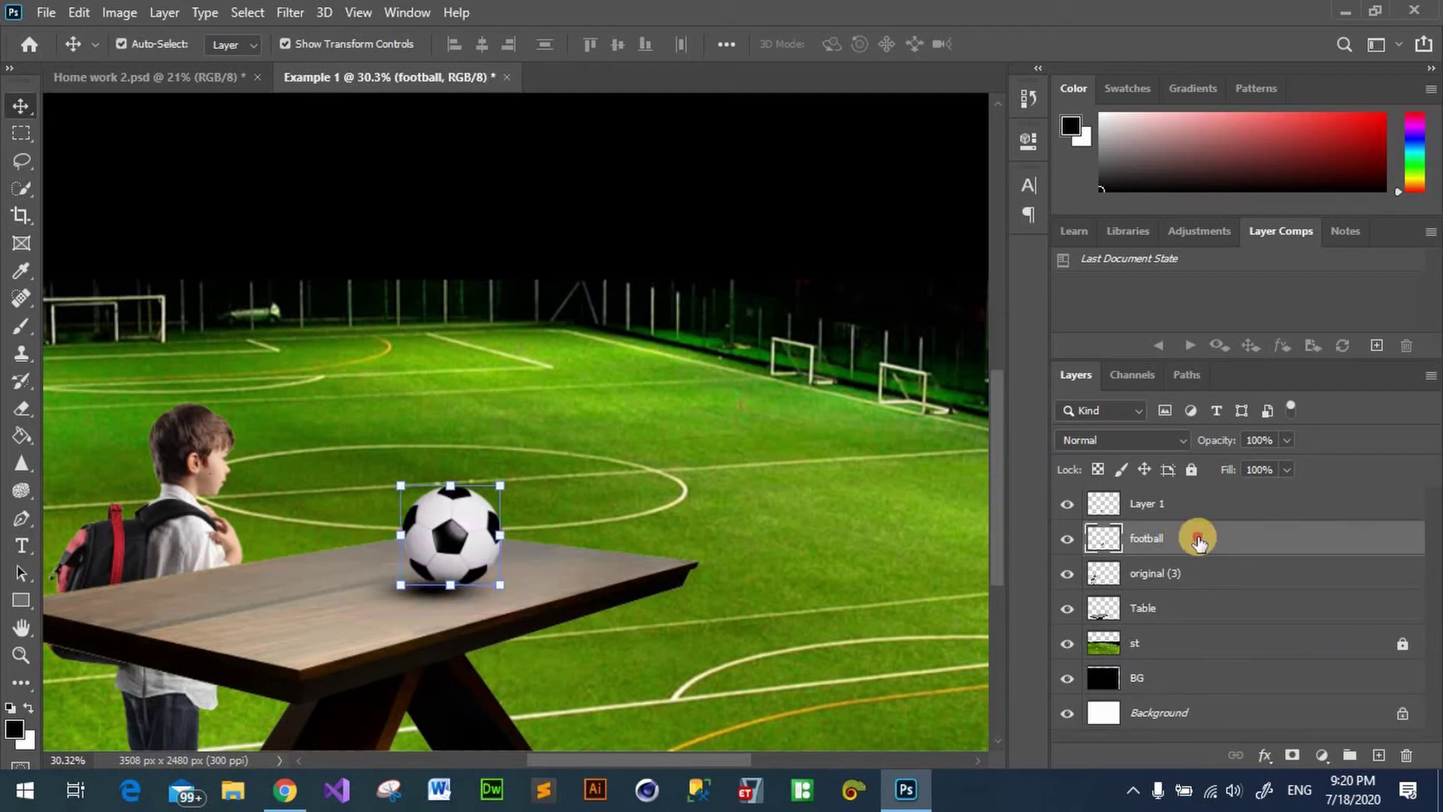
{"action": "key", "text": "ctrl"}
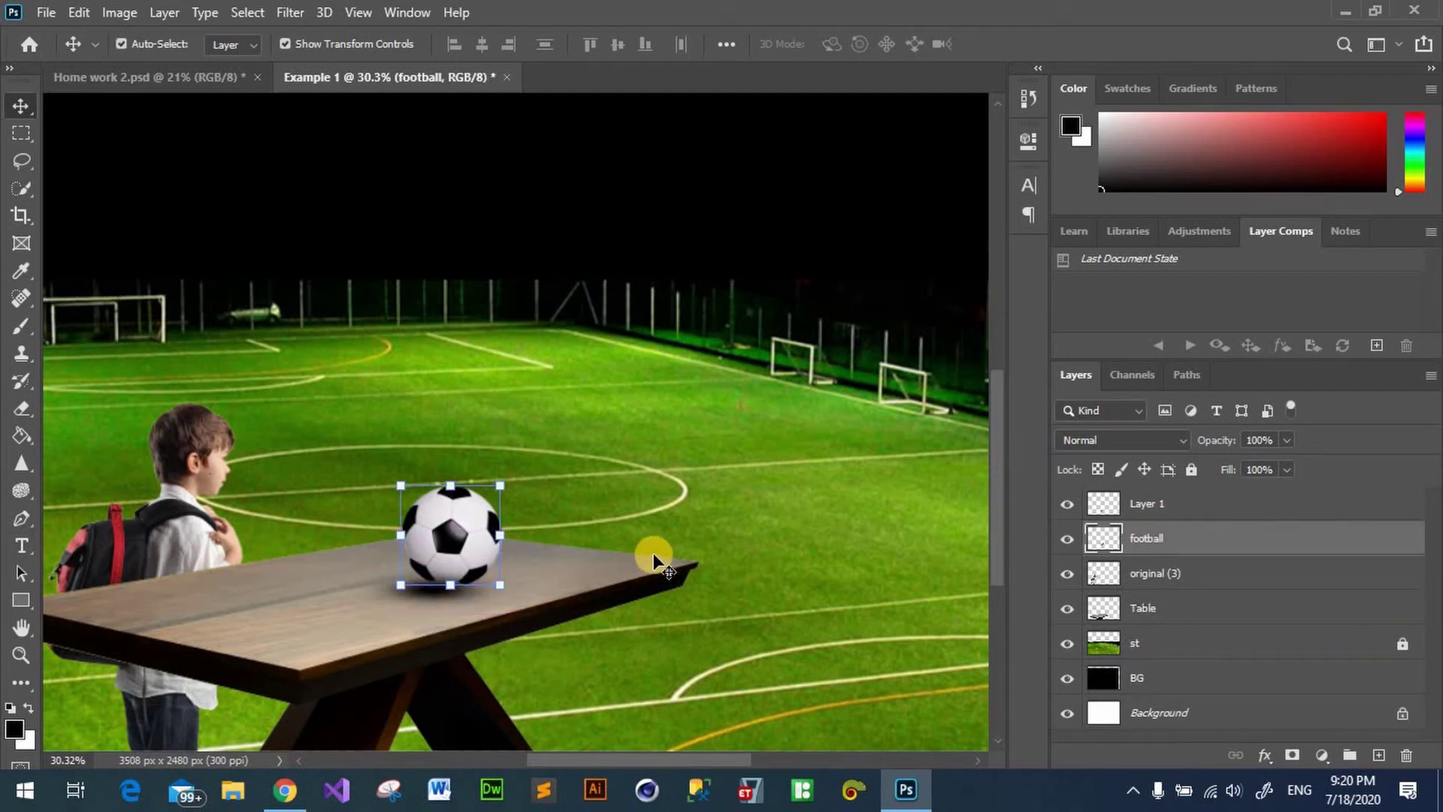
{"action": "key", "text": "ctrl+j"}
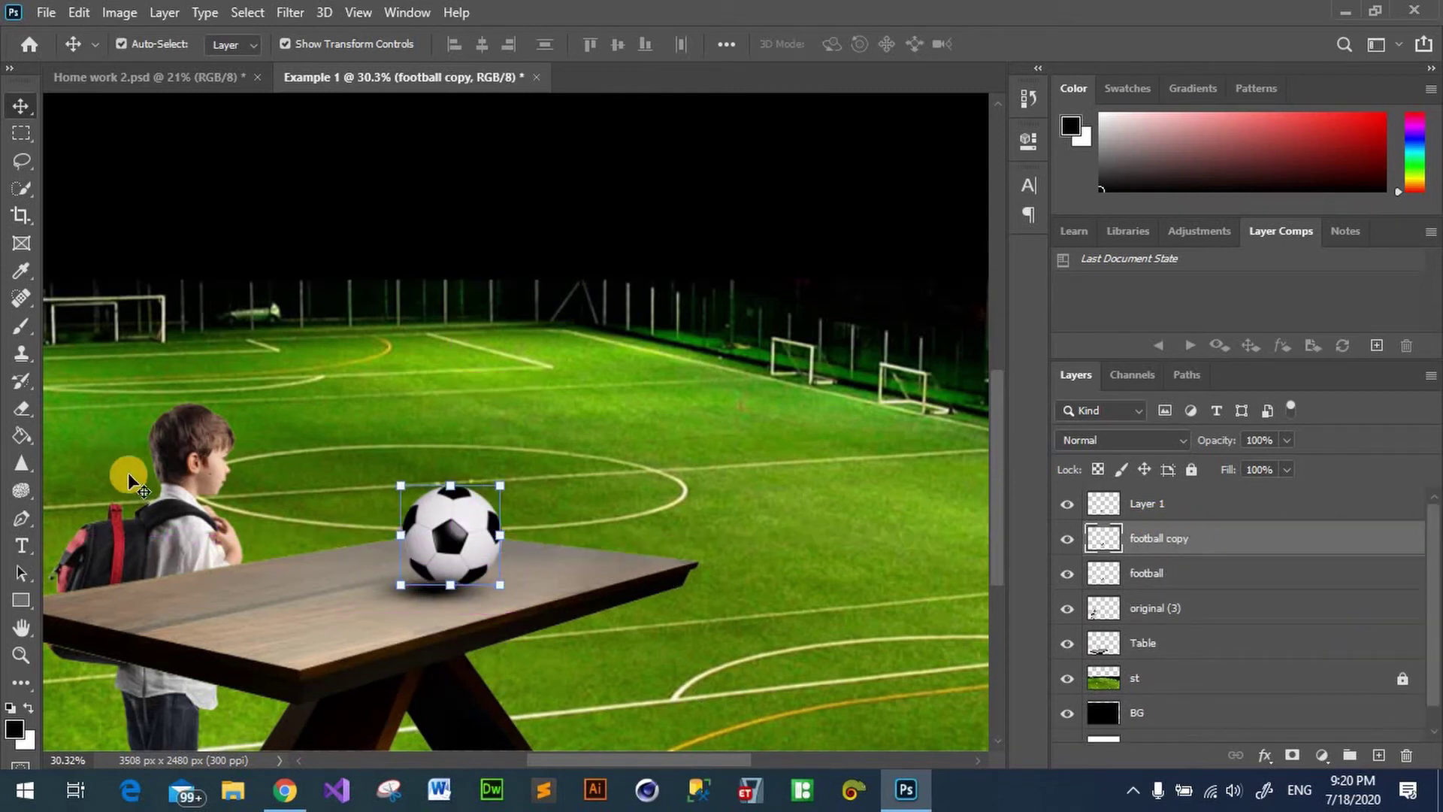
{"action": "right_click", "coordinate": [461, 535]}
{"action": "left_click", "coordinate": [735, 261]}
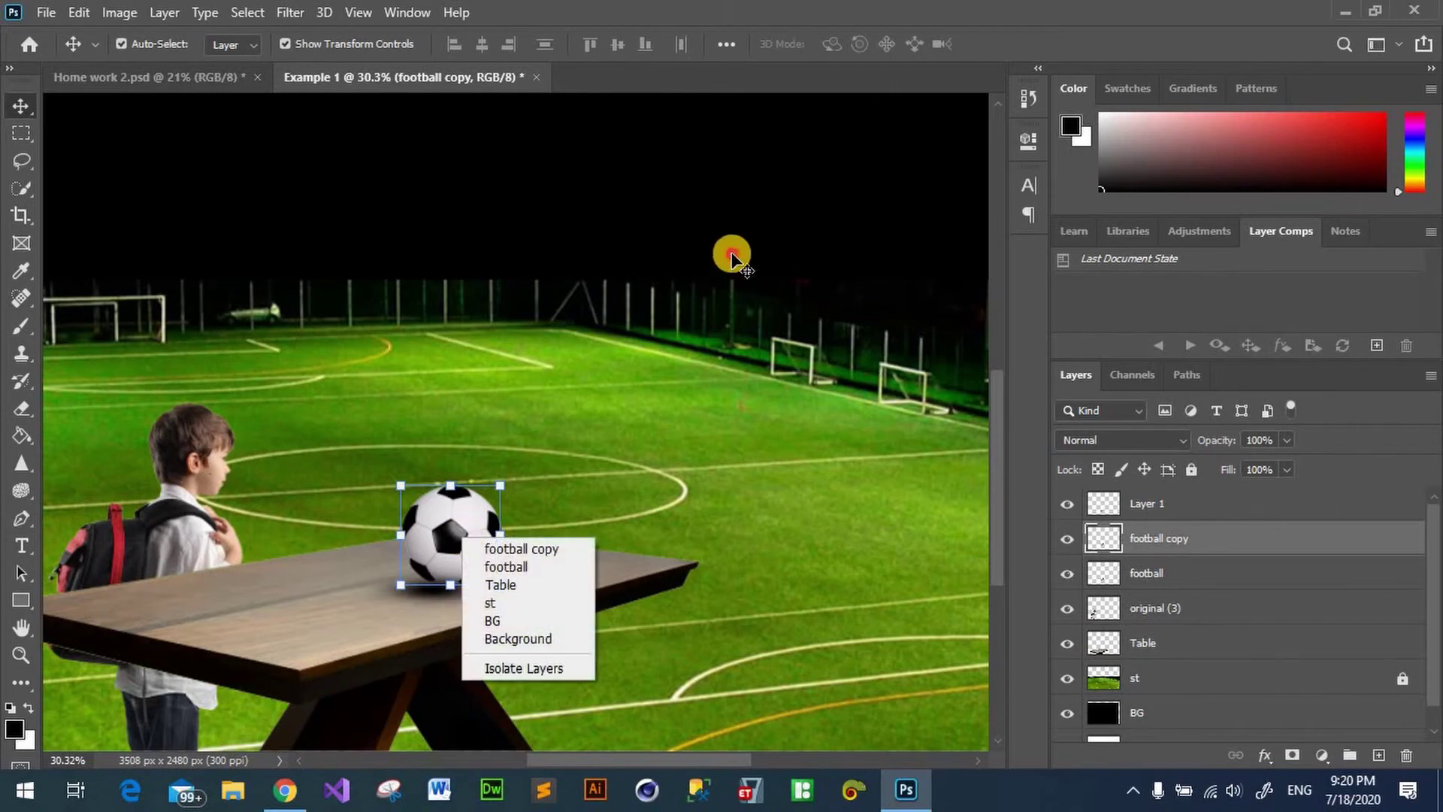
{"action": "left_click", "coordinate": [439, 499]}
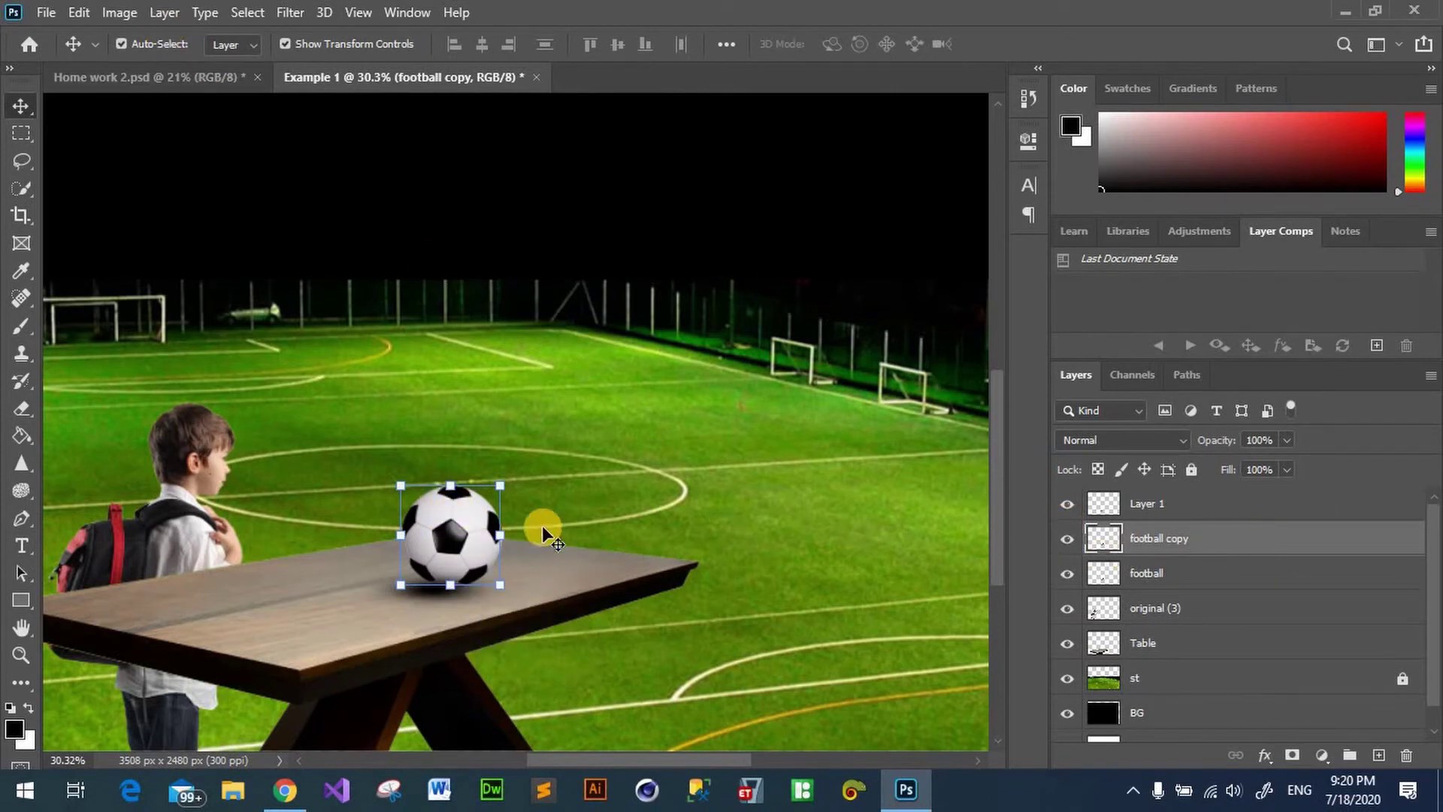
Step: Try a horizontal flip on the football copy, undo it, and start Free Transform
{"action": "left_click", "coordinate": [165, 13]}
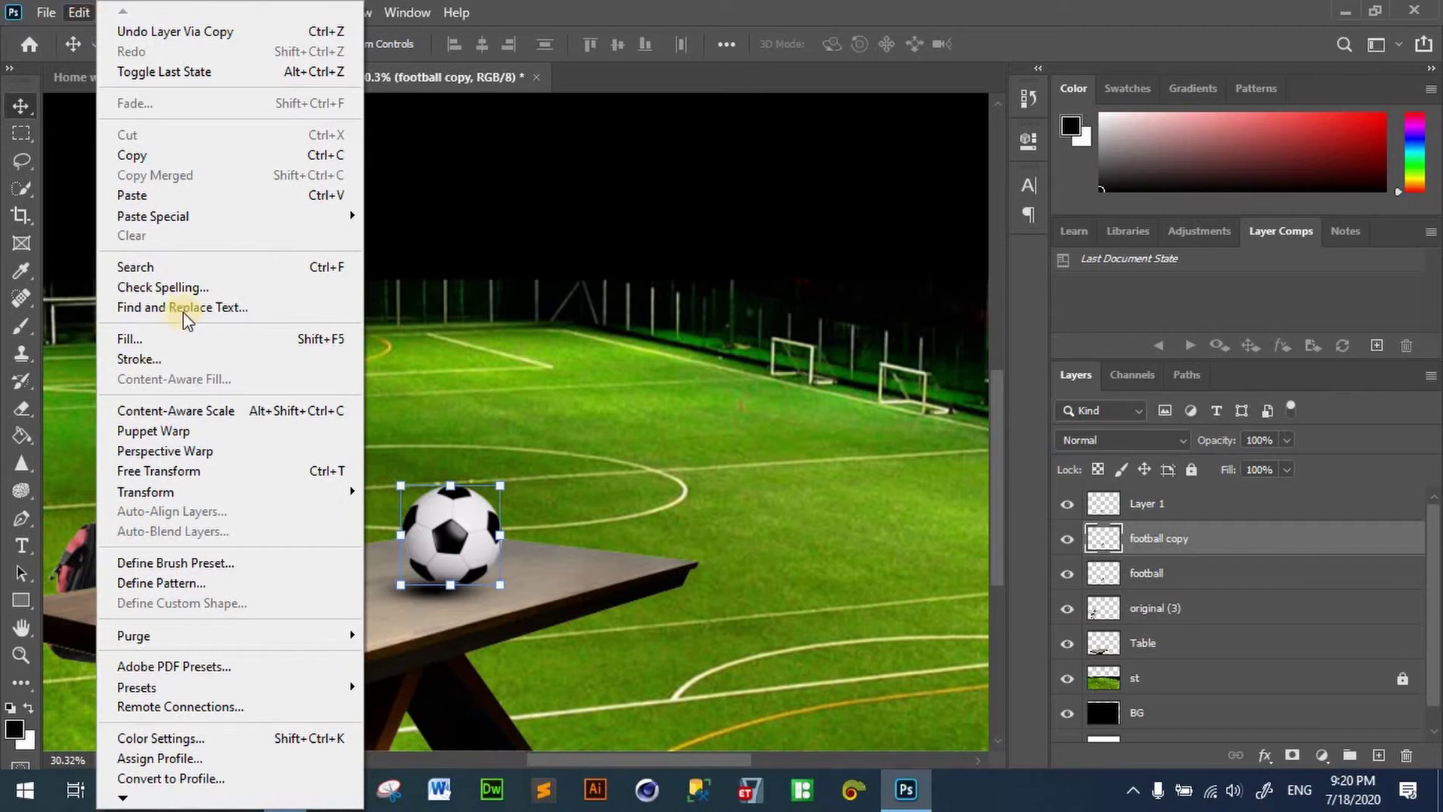
{"action": "mouse_move", "coordinate": [157, 491]}
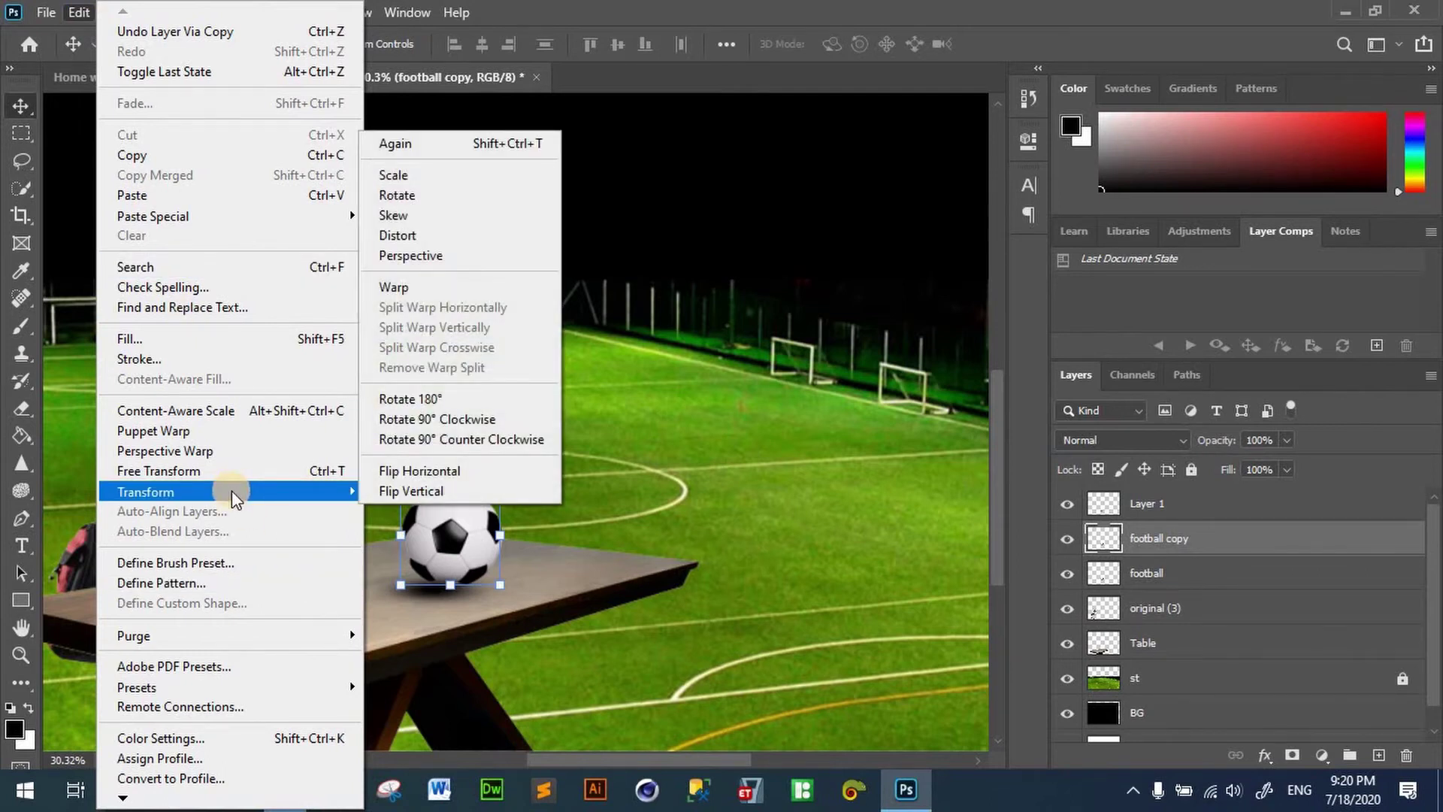
{"action": "left_click", "coordinate": [440, 472]}
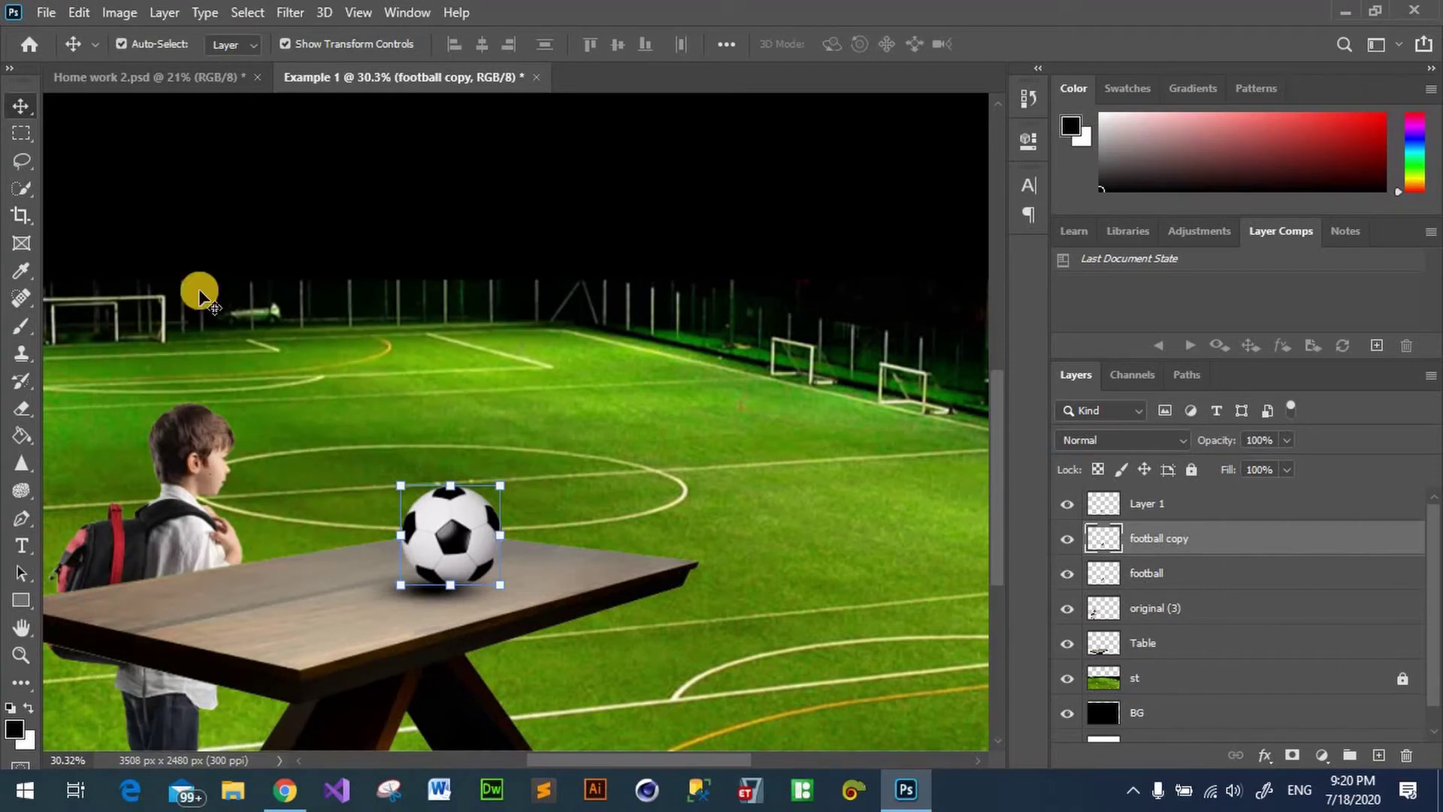
{"action": "key", "text": "ctrl+z"}
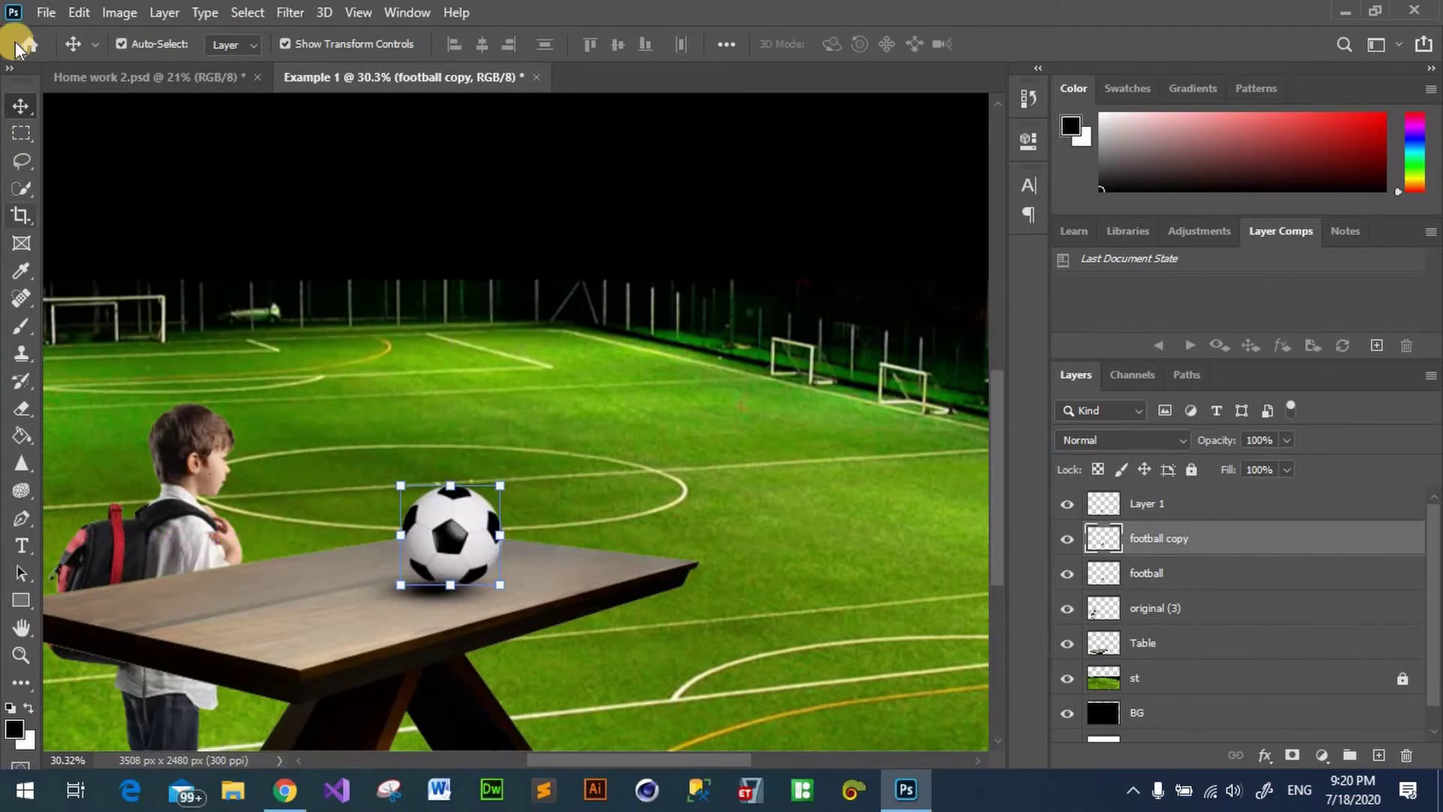
{"action": "left_click", "coordinate": [80, 12]}
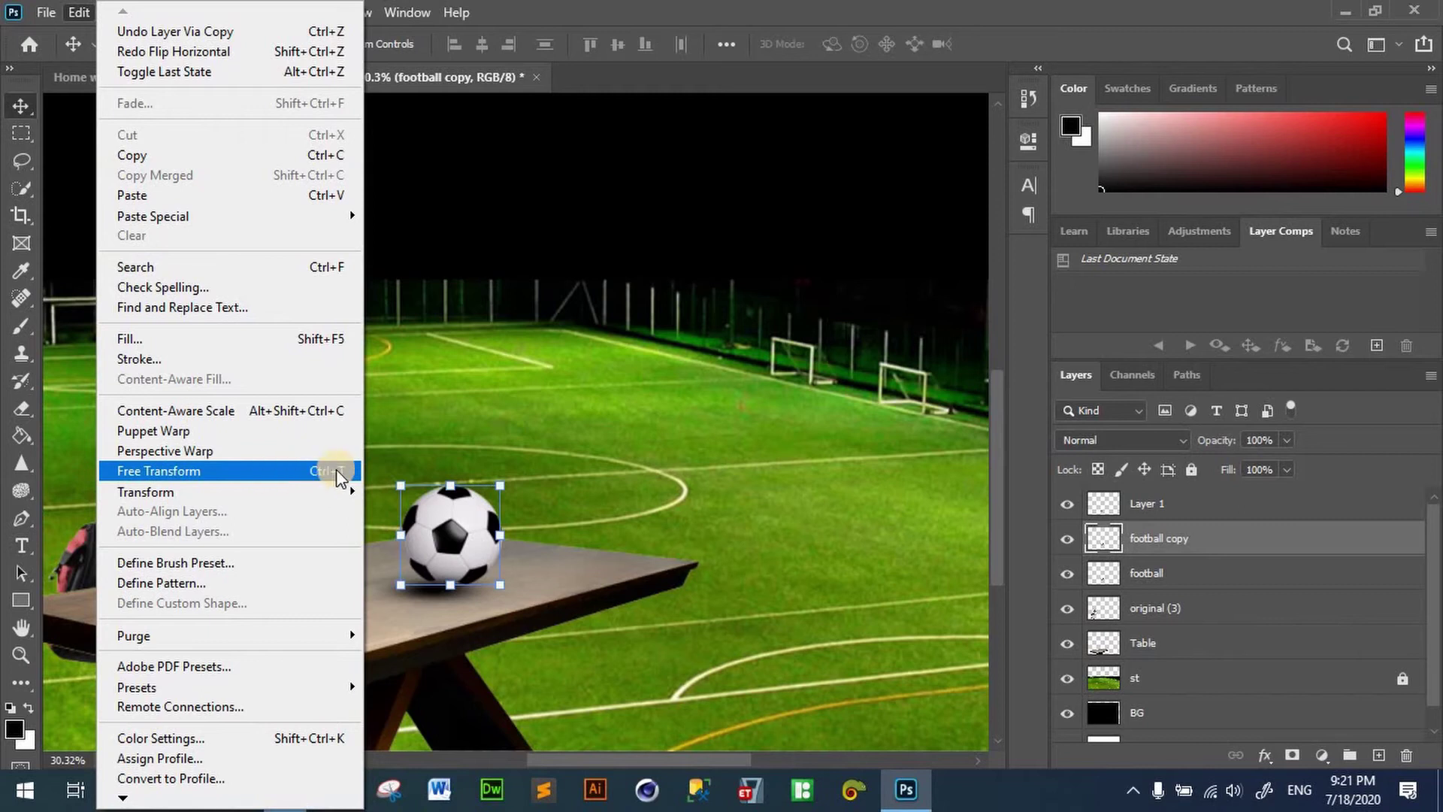
{"action": "left_click", "coordinate": [585, 218]}
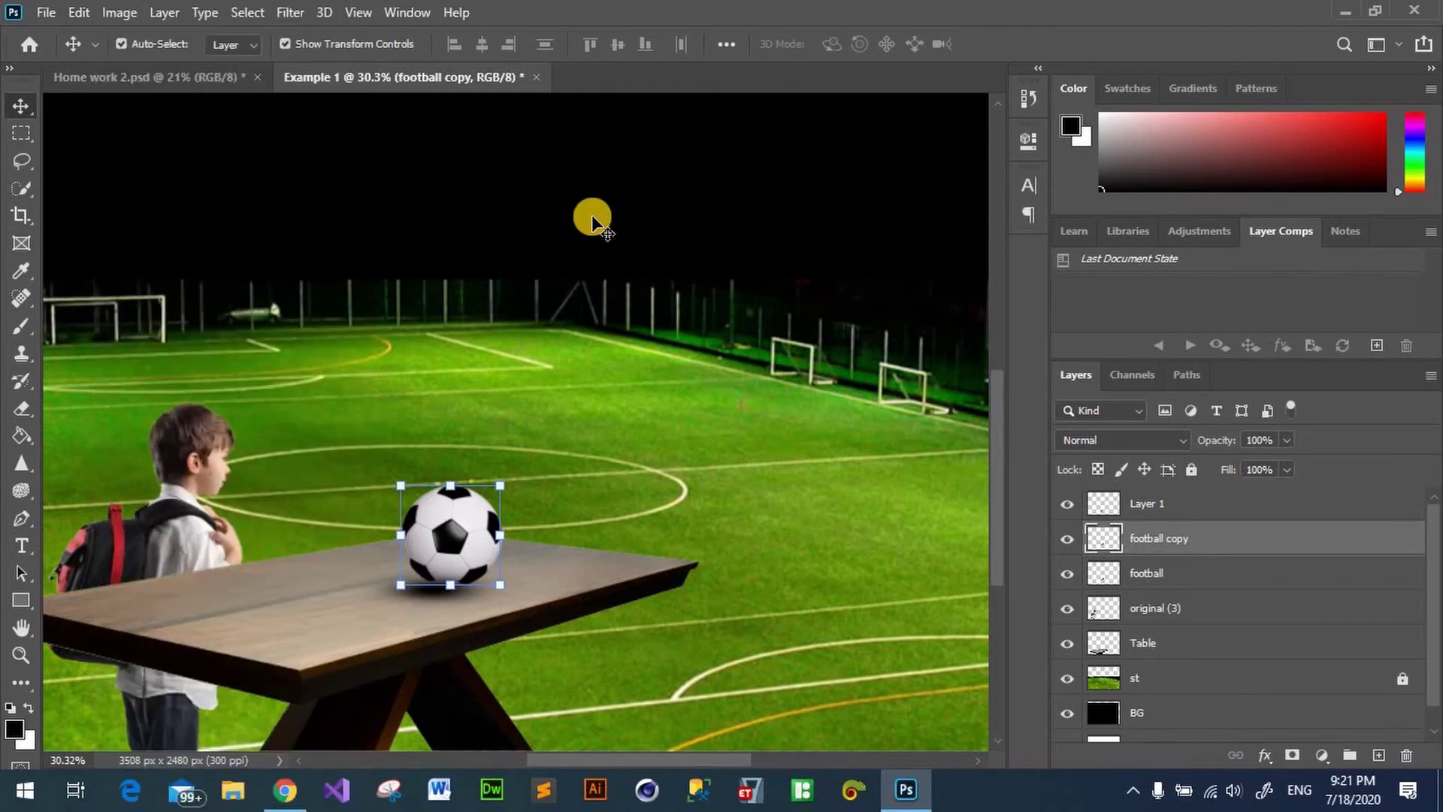
{"action": "key", "text": "ctrl+t"}
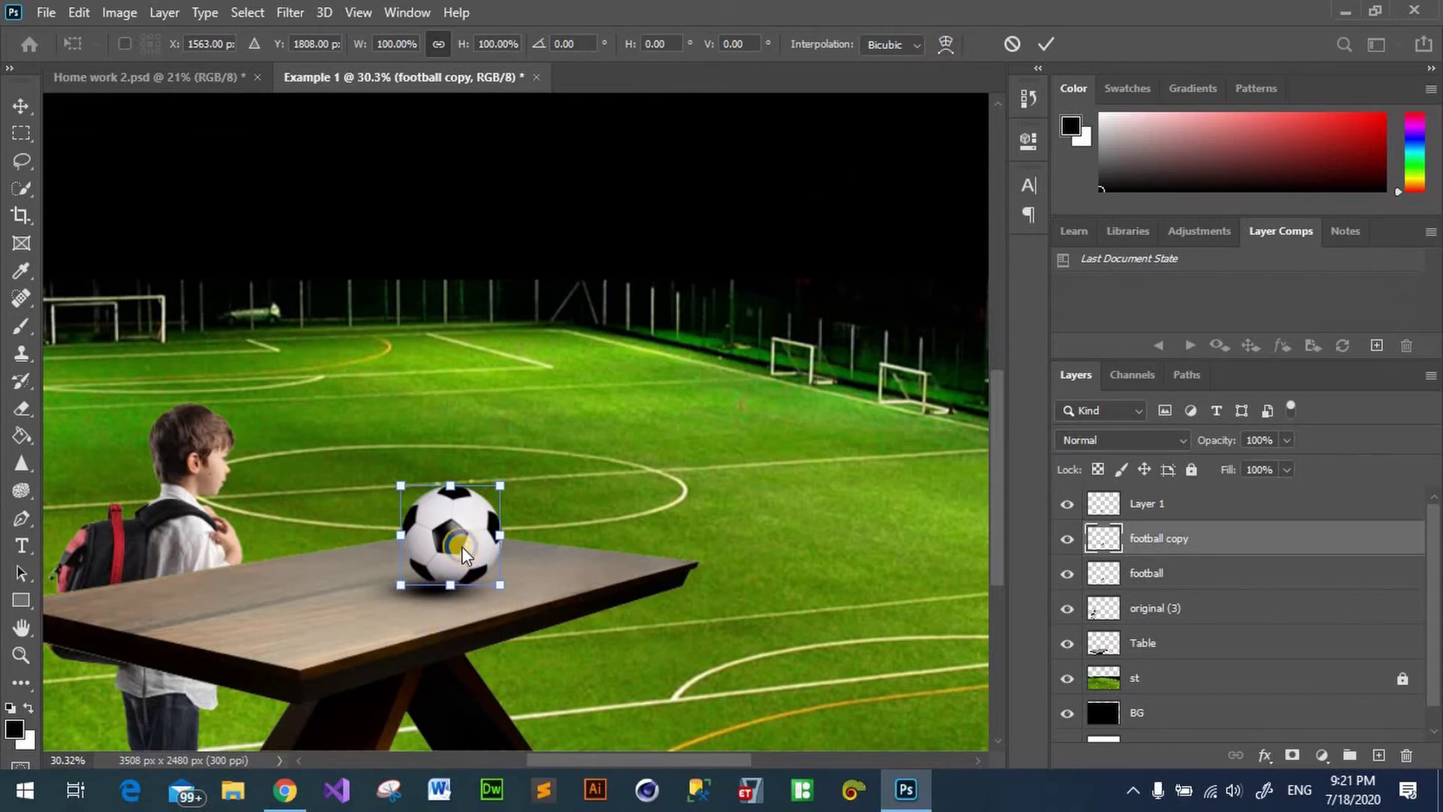
Step: Flip the ball copy horizontally and vertically, and move it just below the original
{"action": "right_click", "coordinate": [461, 546]}
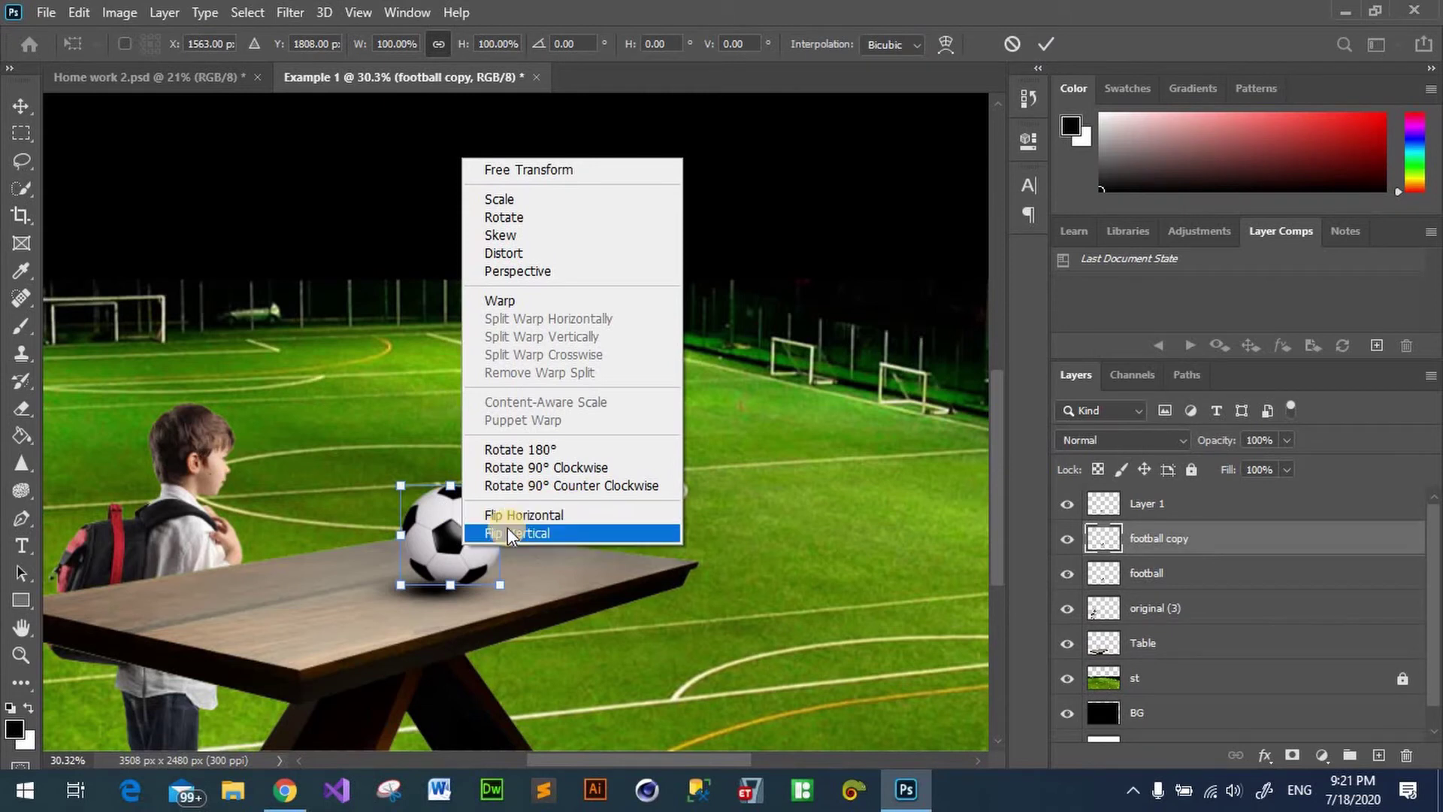
{"action": "left_click", "coordinate": [552, 514]}
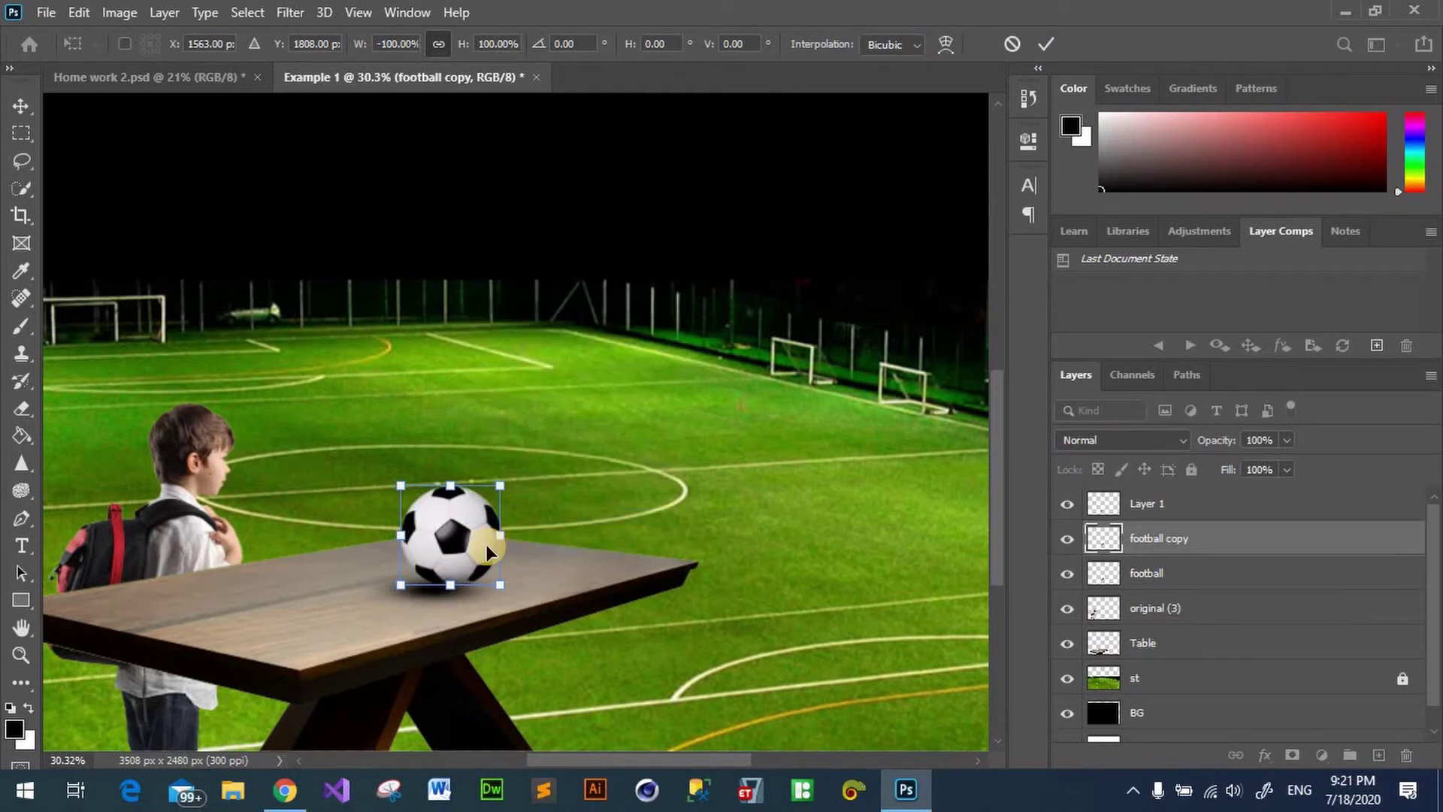
{"action": "right_click", "coordinate": [467, 543]}
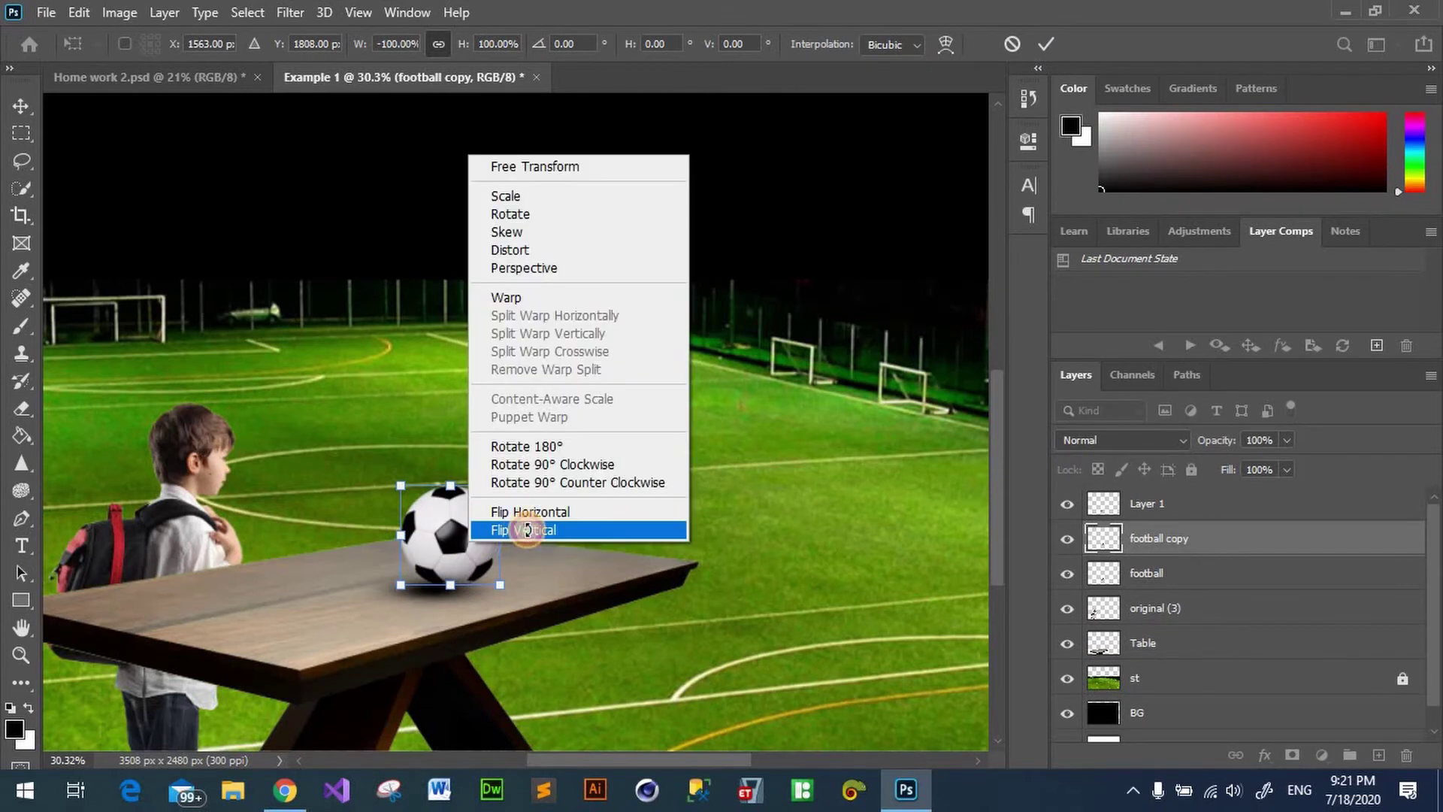
{"action": "left_click", "coordinate": [528, 530]}
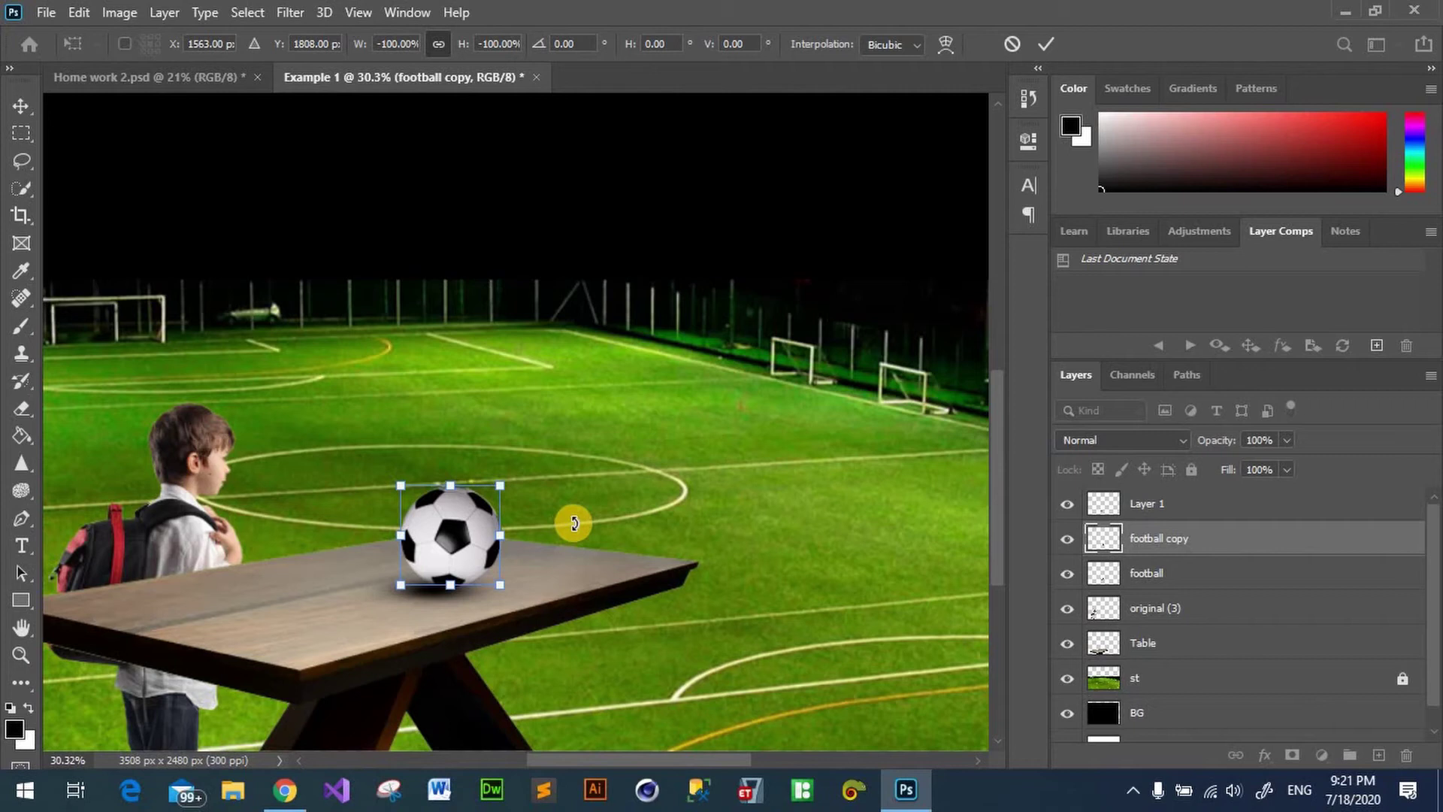
{"action": "key", "text": "shift+Down"}
{"action": "key", "text": "shift+Down"}
{"action": "key", "text": "shift+Down"}
{"action": "key", "text": "shift+Down"}
{"action": "key", "text": "shift+Down"}
{"action": "key", "text": "shift+Down"}
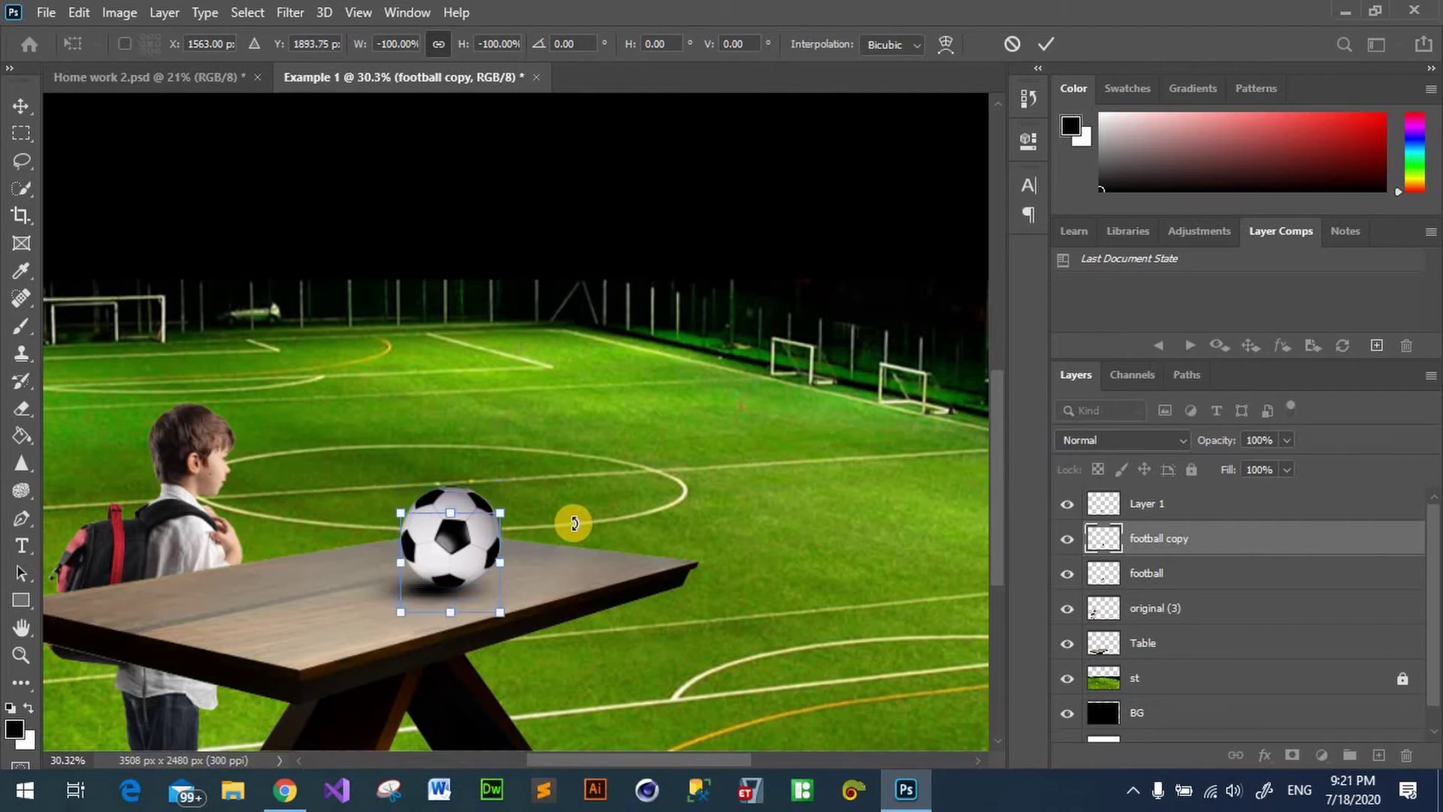
{"action": "key", "text": "shift+Down"}
{"action": "key", "text": "shift+Down"}
{"action": "key", "text": "shift+Down"}
{"action": "key", "text": "shift+Down"}
{"action": "key", "text": "shift+Down"}
{"action": "key", "text": "shift+Down"}
{"action": "key", "text": "shift+Down"}
{"action": "key", "text": "shift+Down"}
{"action": "key", "text": "shift+Down"}
{"action": "key", "text": "shift+Down"}
{"action": "key", "text": "shift+Down"}
{"action": "key", "text": "shift+Down"}
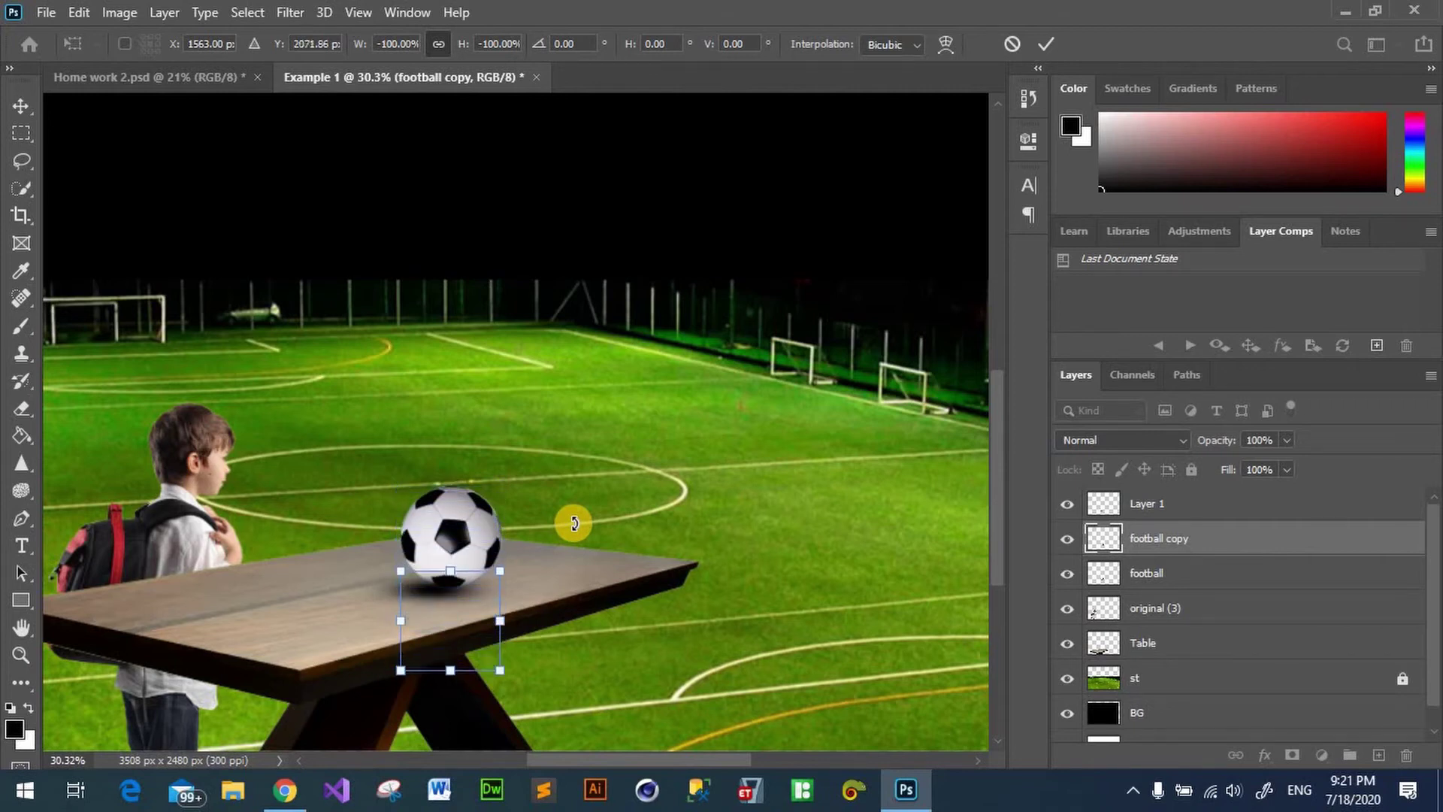
{"action": "key", "text": "shift+Down"}
{"action": "key", "text": "shift+Down"}
{"action": "key", "text": "shift+Down"}
{"action": "key", "text": "shift+Down"}
{"action": "key", "text": "shift+Down"}
{"action": "key", "text": "shift+Down"}
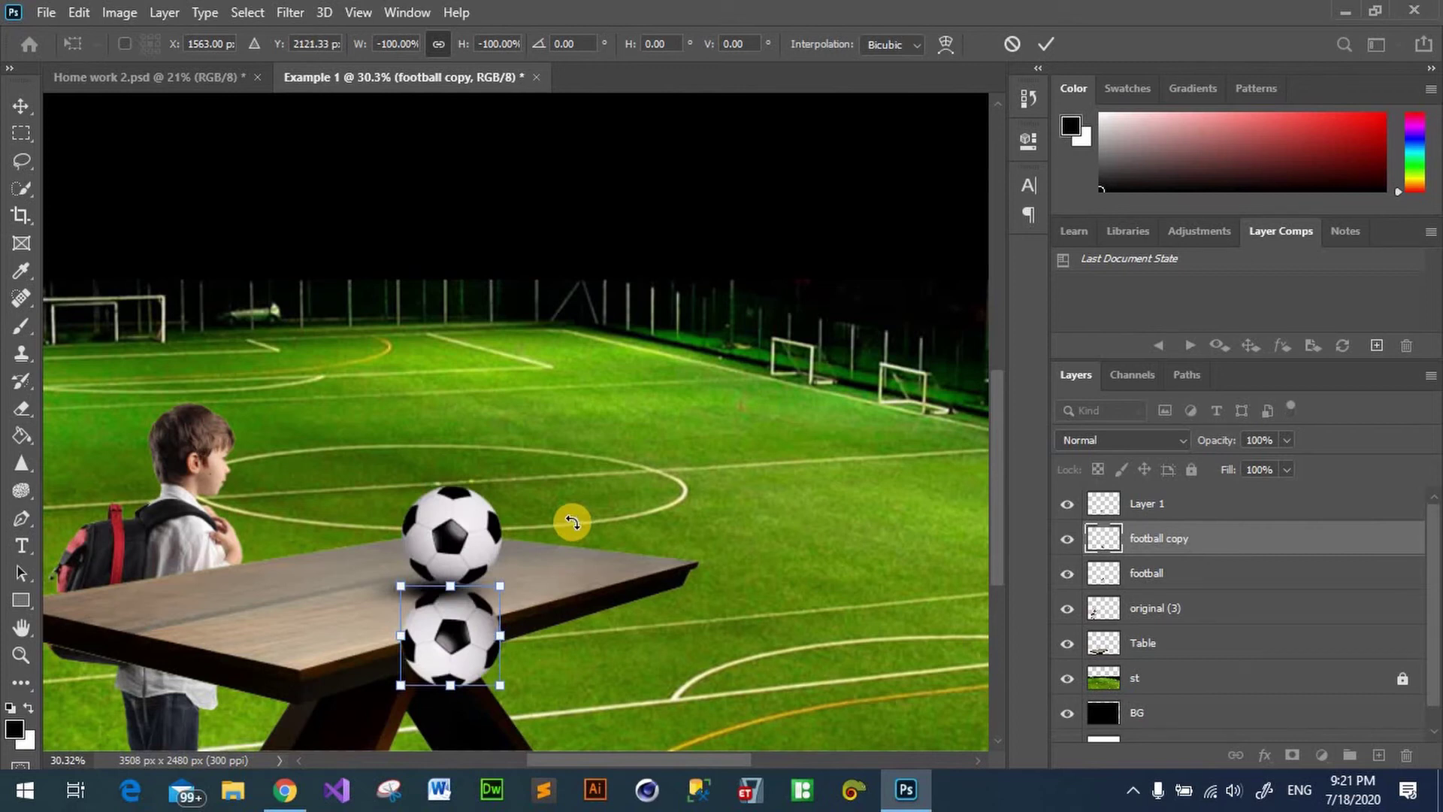
{"action": "key", "text": "Down"}
{"action": "key", "text": "Left"}
{"action": "key", "text": "Left"}
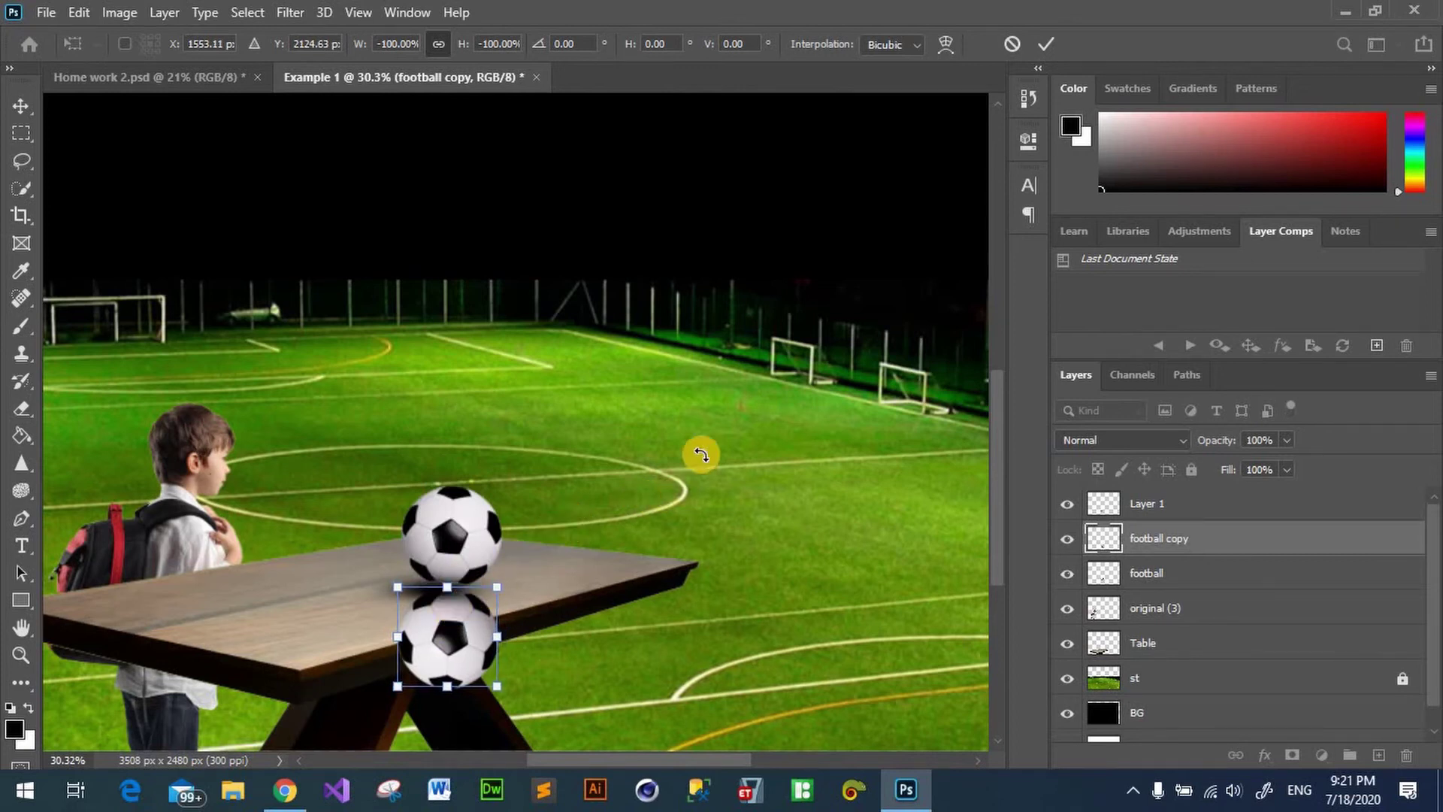
{"action": "left_click", "coordinate": [987, 79]}
{"action": "left_click", "coordinate": [741, 435]}
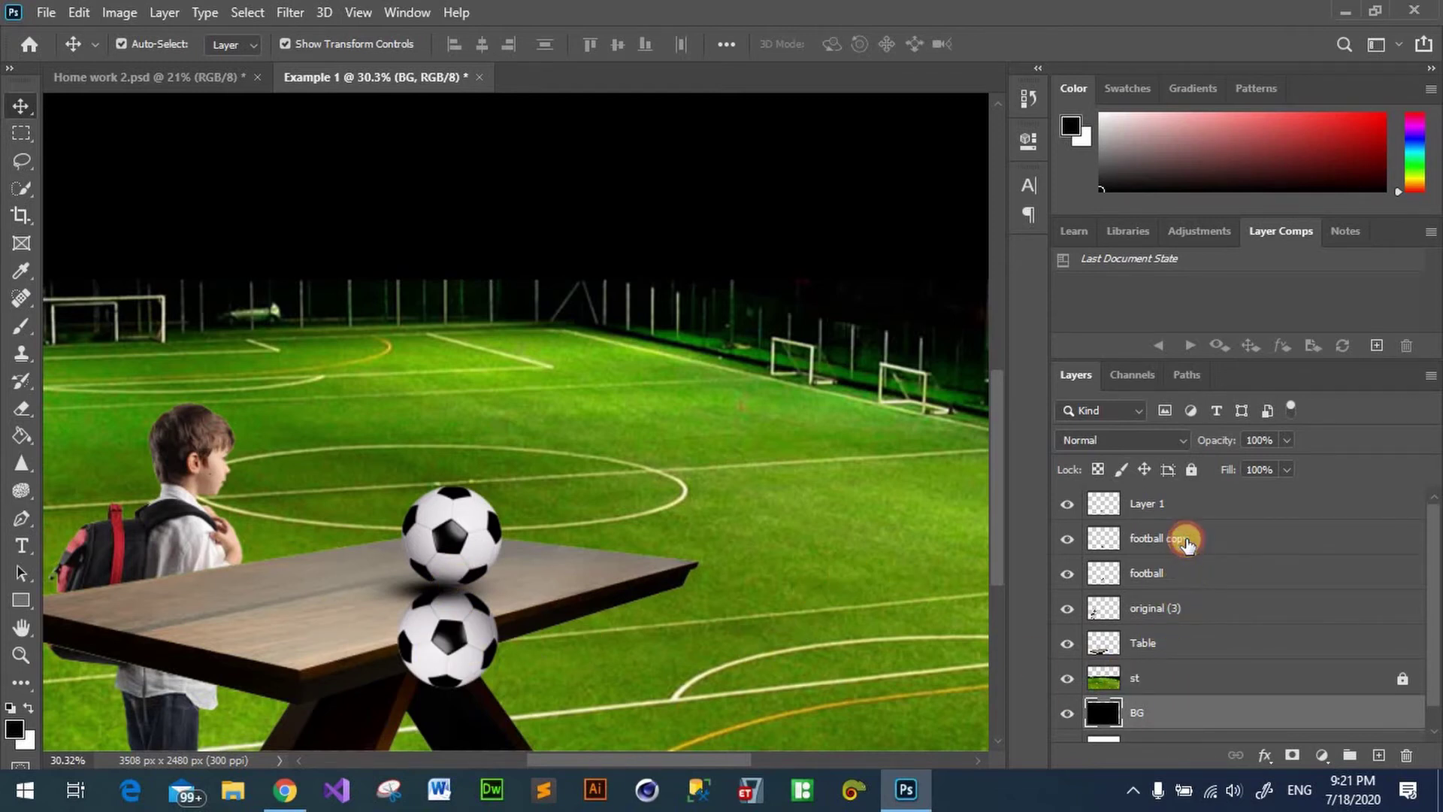
Step: Lower the reflection layer's opacity to 35%, then select the BG layer
{"action": "left_click", "coordinate": [1185, 541]}
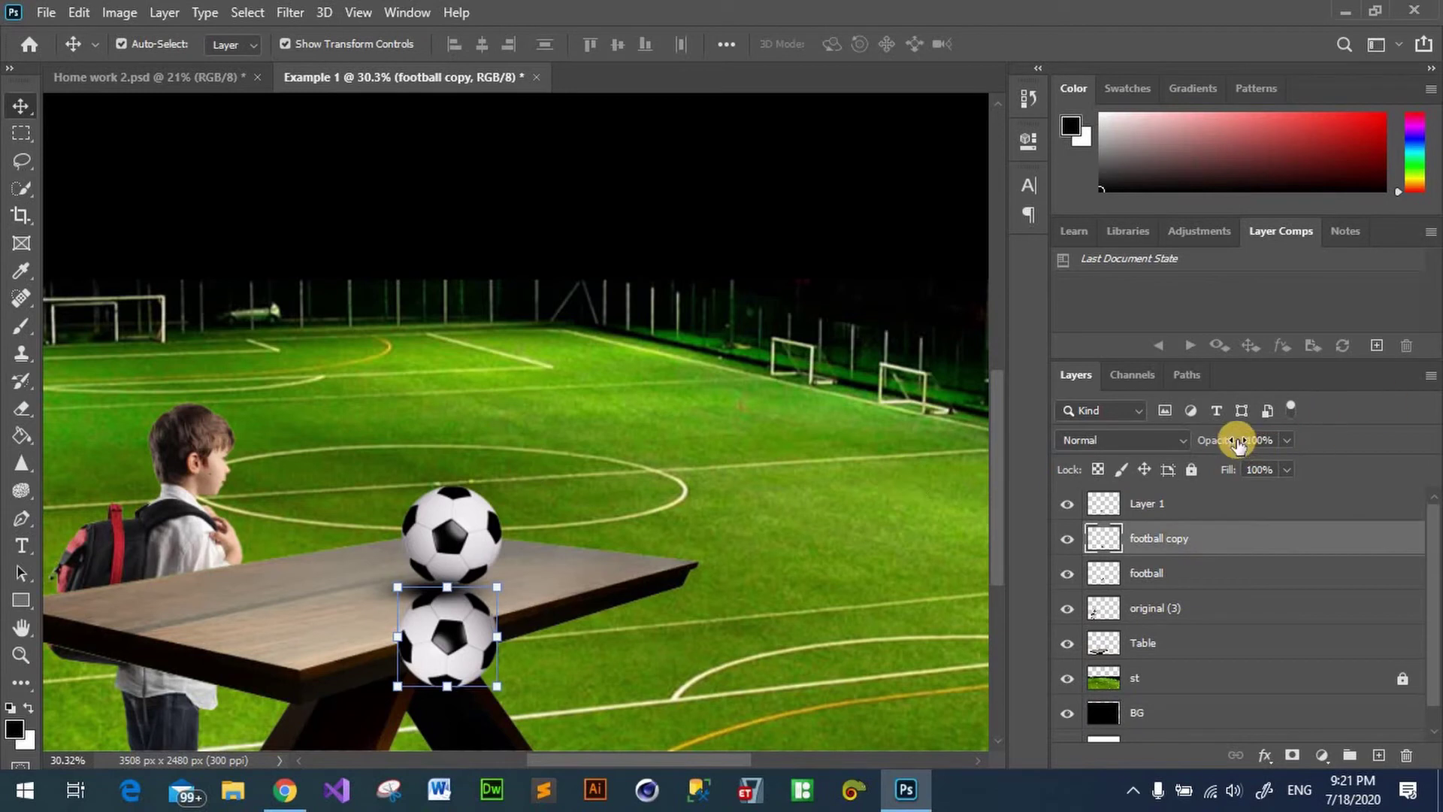
{"action": "left_click_drag", "start_coordinate": [1210, 443], "coordinate": [1167, 460]}
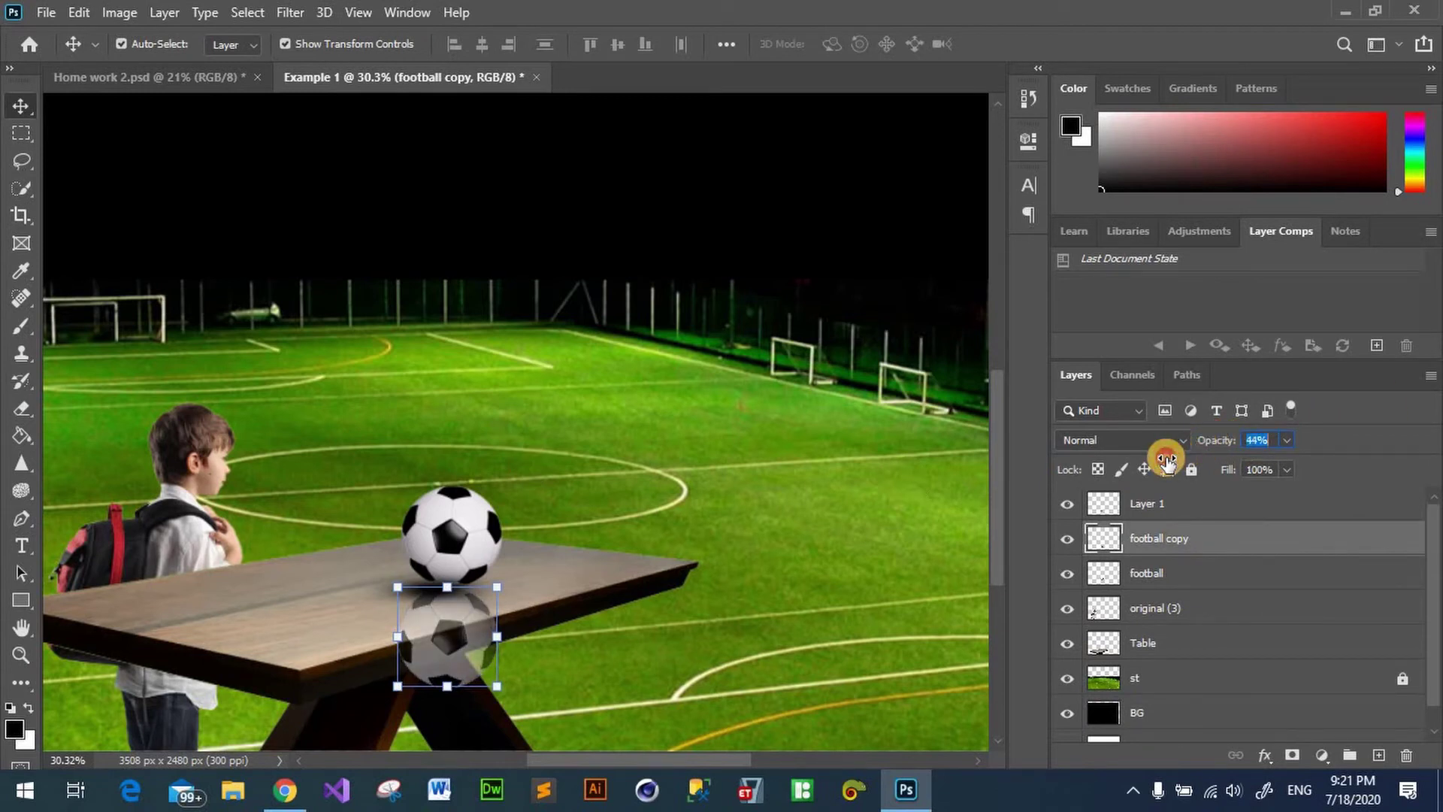
{"action": "left_click_drag", "start_coordinate": [1167, 460], "coordinate": [1219, 445]}
{"action": "left_click", "coordinate": [1268, 469]}
{"action": "type", "text": "35"}
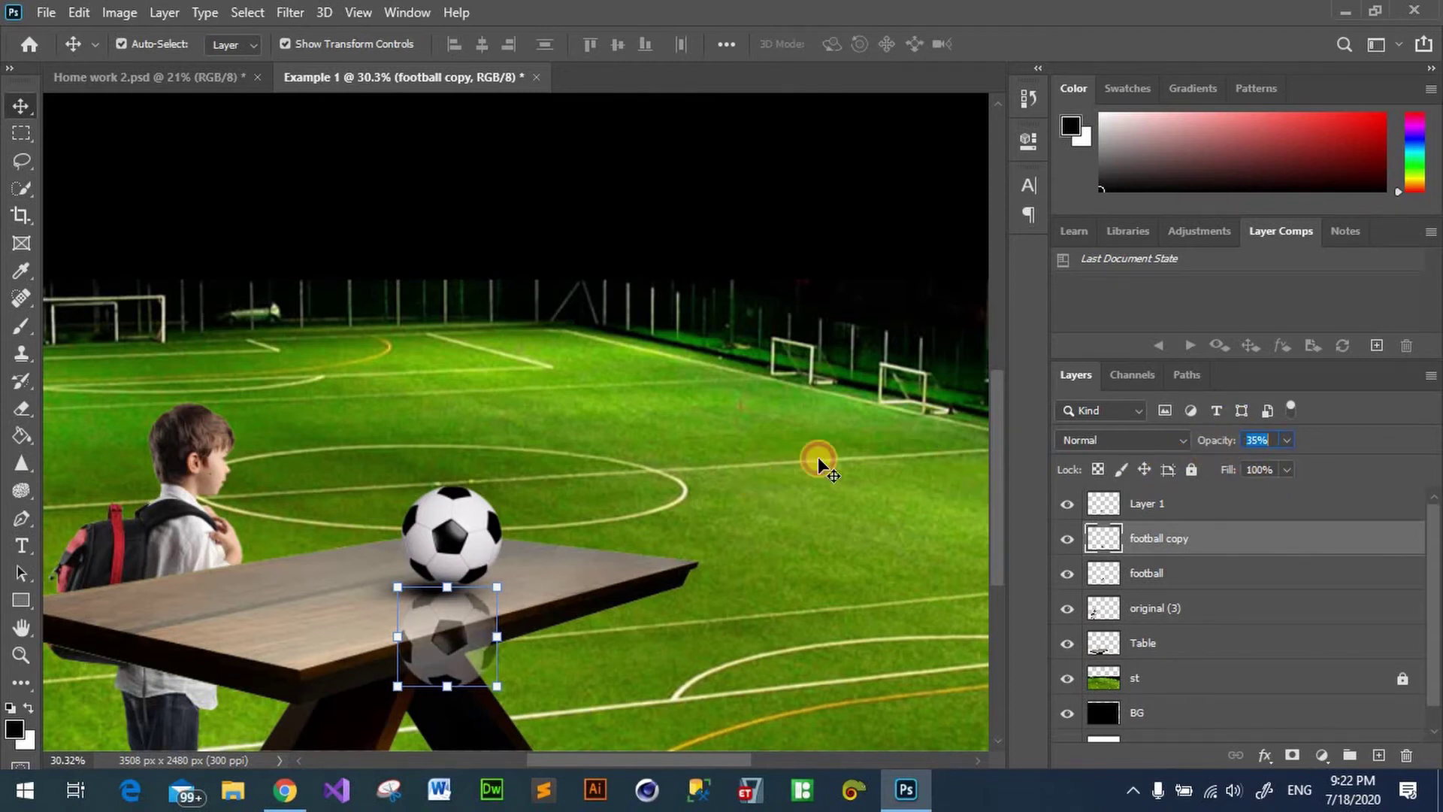
{"action": "left_click", "coordinate": [738, 515]}
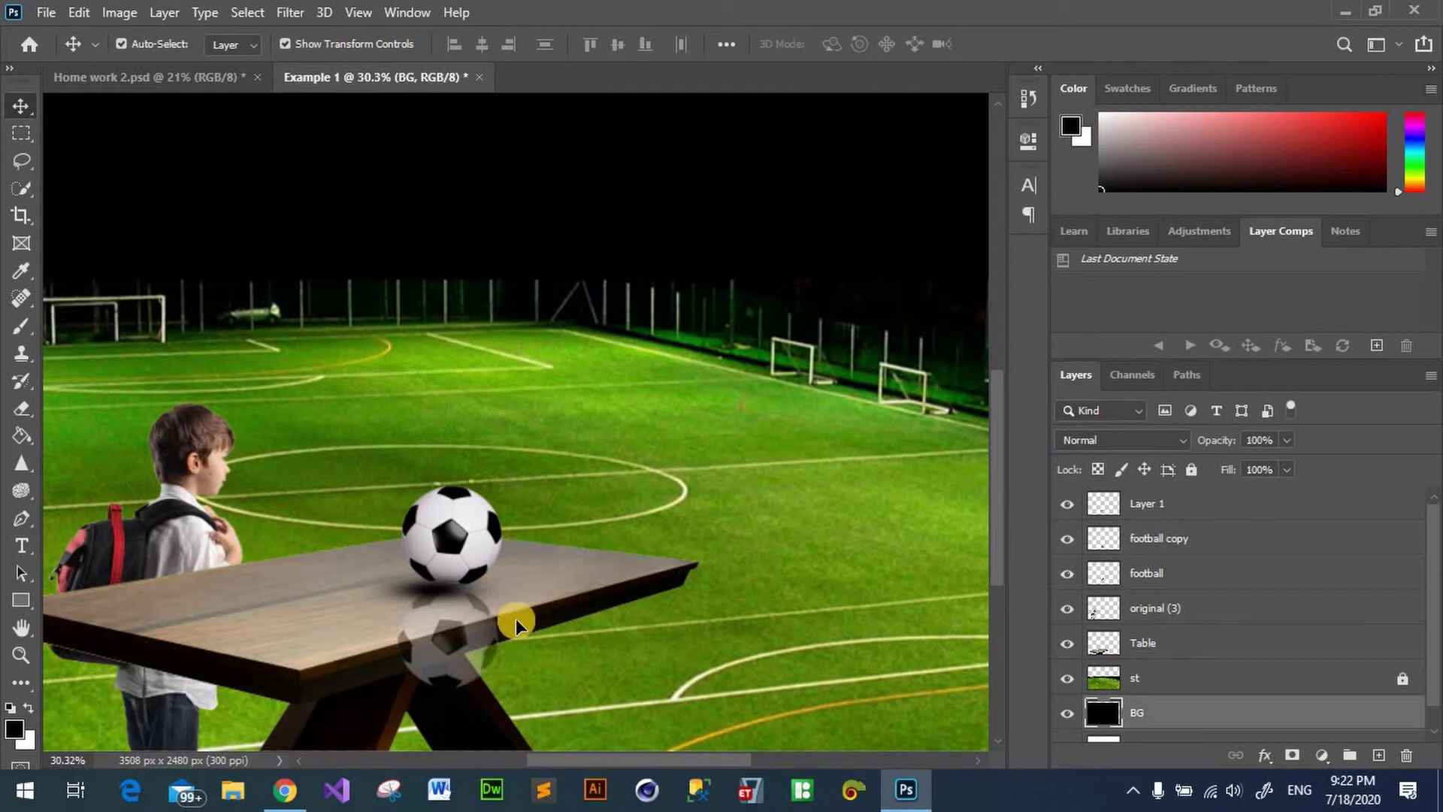
Step: Select the standard Eraser and set its hardness to 0%
{"action": "left_click", "coordinate": [20, 410]}
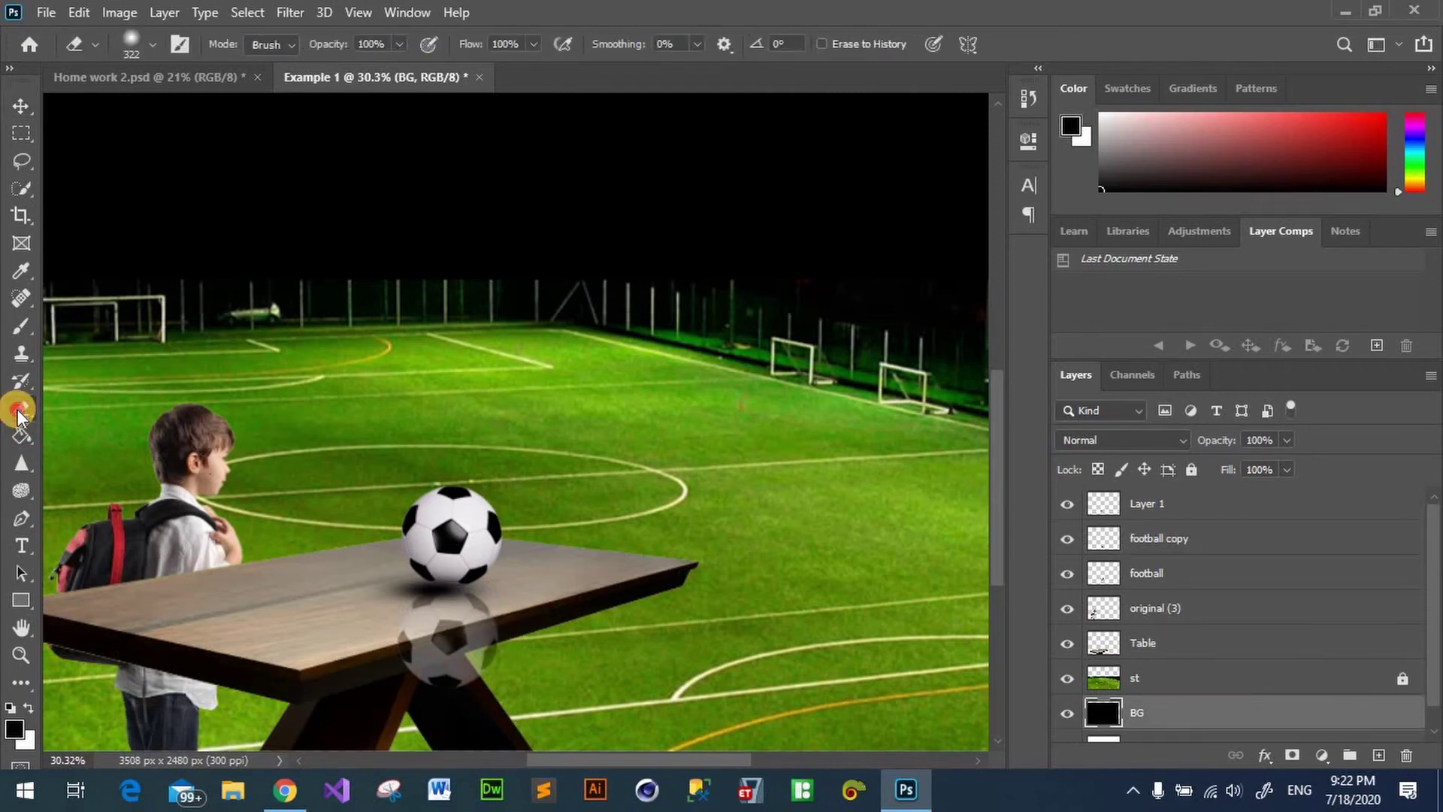
{"action": "right_click", "coordinate": [21, 408]}
{"action": "left_click", "coordinate": [126, 408]}
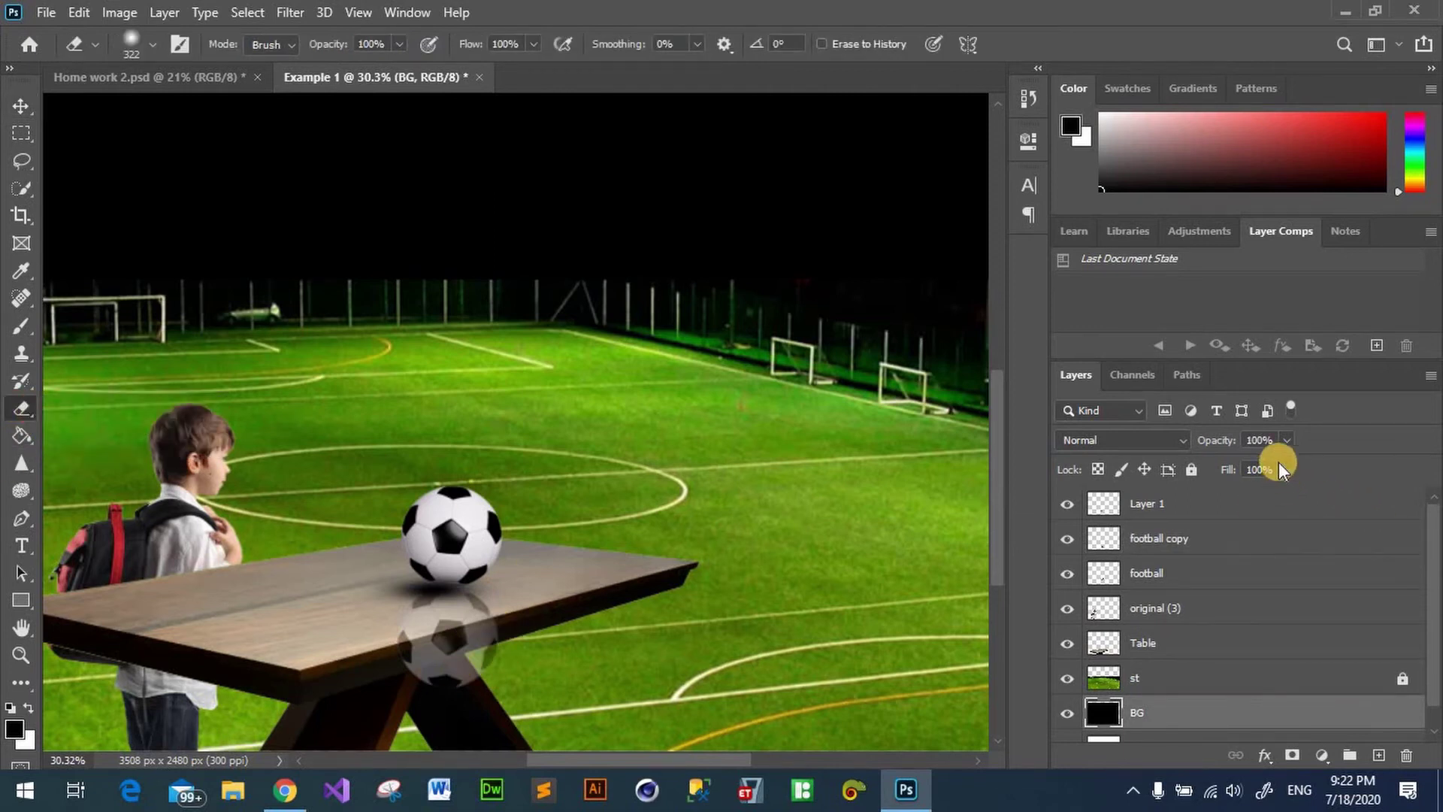
{"action": "left_click", "coordinate": [147, 45]}
{"action": "left_click_drag", "start_coordinate": [124, 161], "coordinate": [88, 160]}
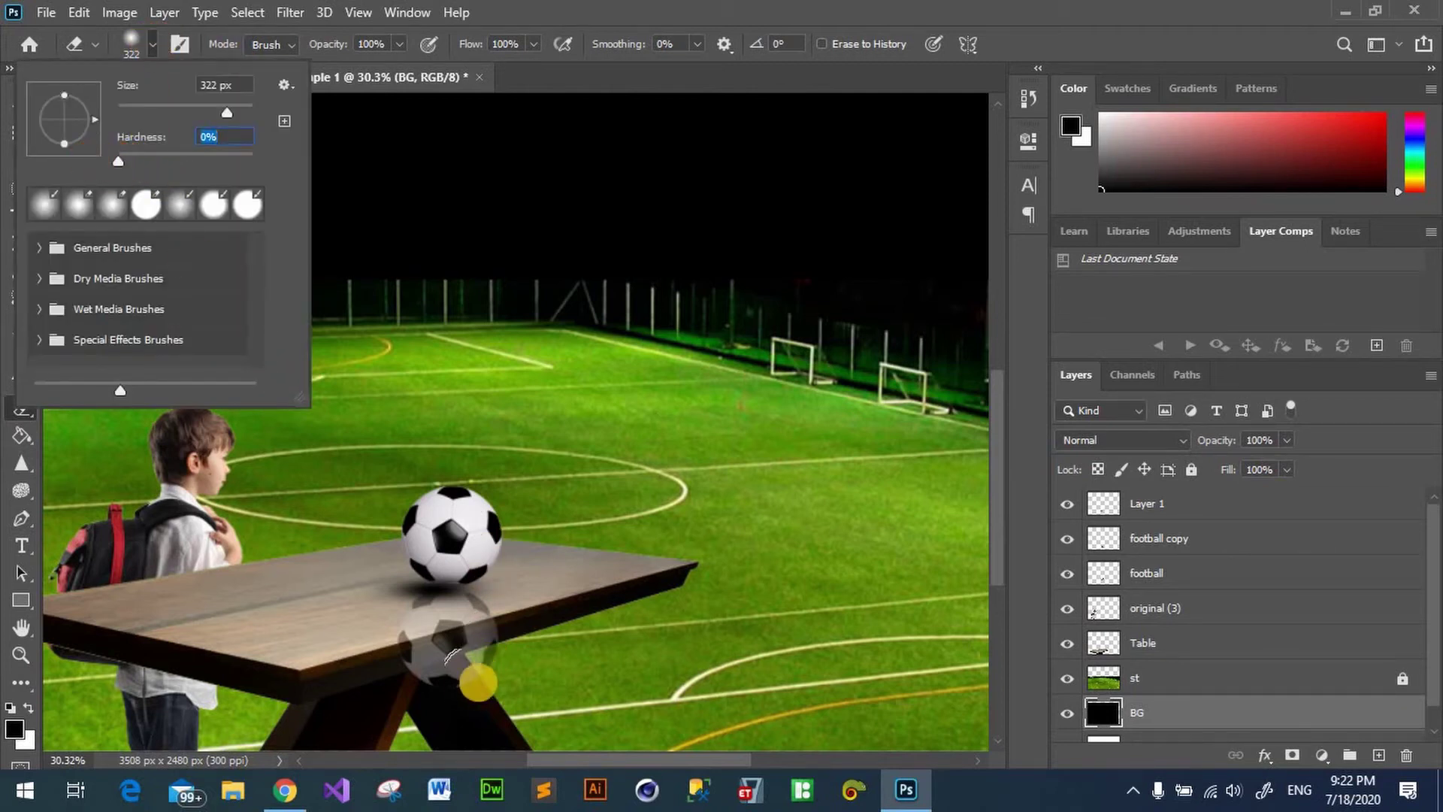
{"action": "left_click", "coordinate": [429, 680]}
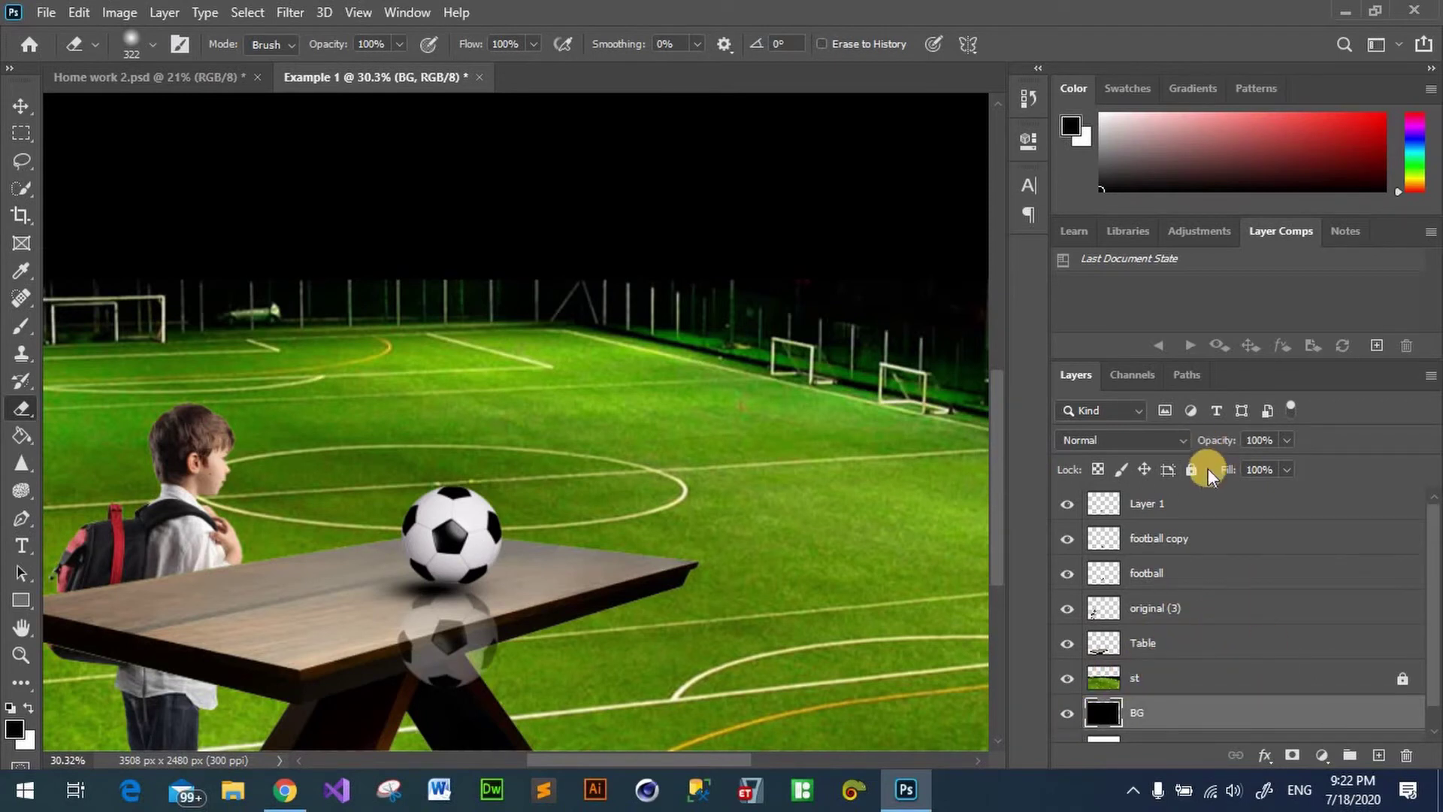
Step: Lock BG, softly erase the reflection below the table edge, and view Home work 2.psd
{"action": "left_click", "coordinate": [1192, 470]}
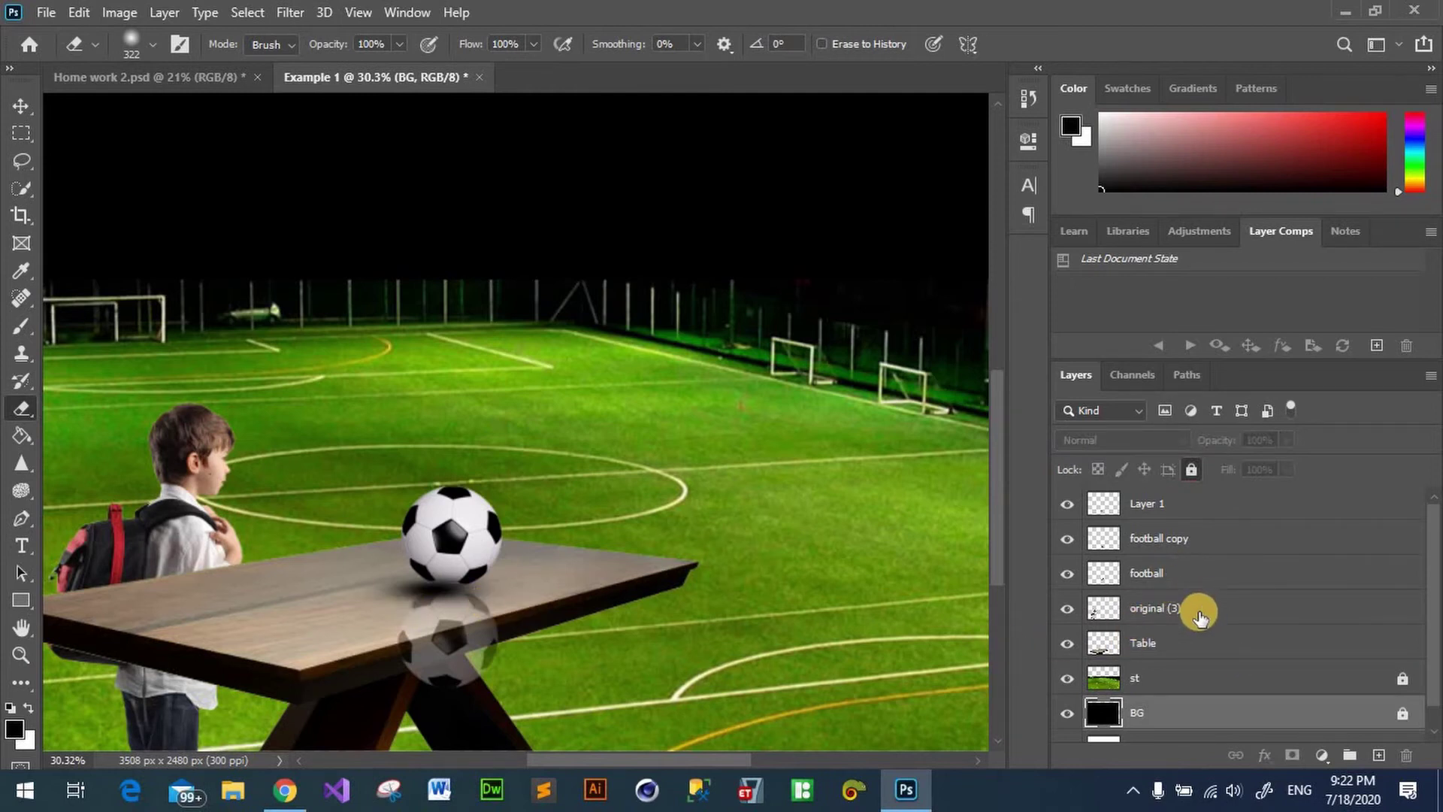
{"action": "left_click", "coordinate": [1184, 541]}
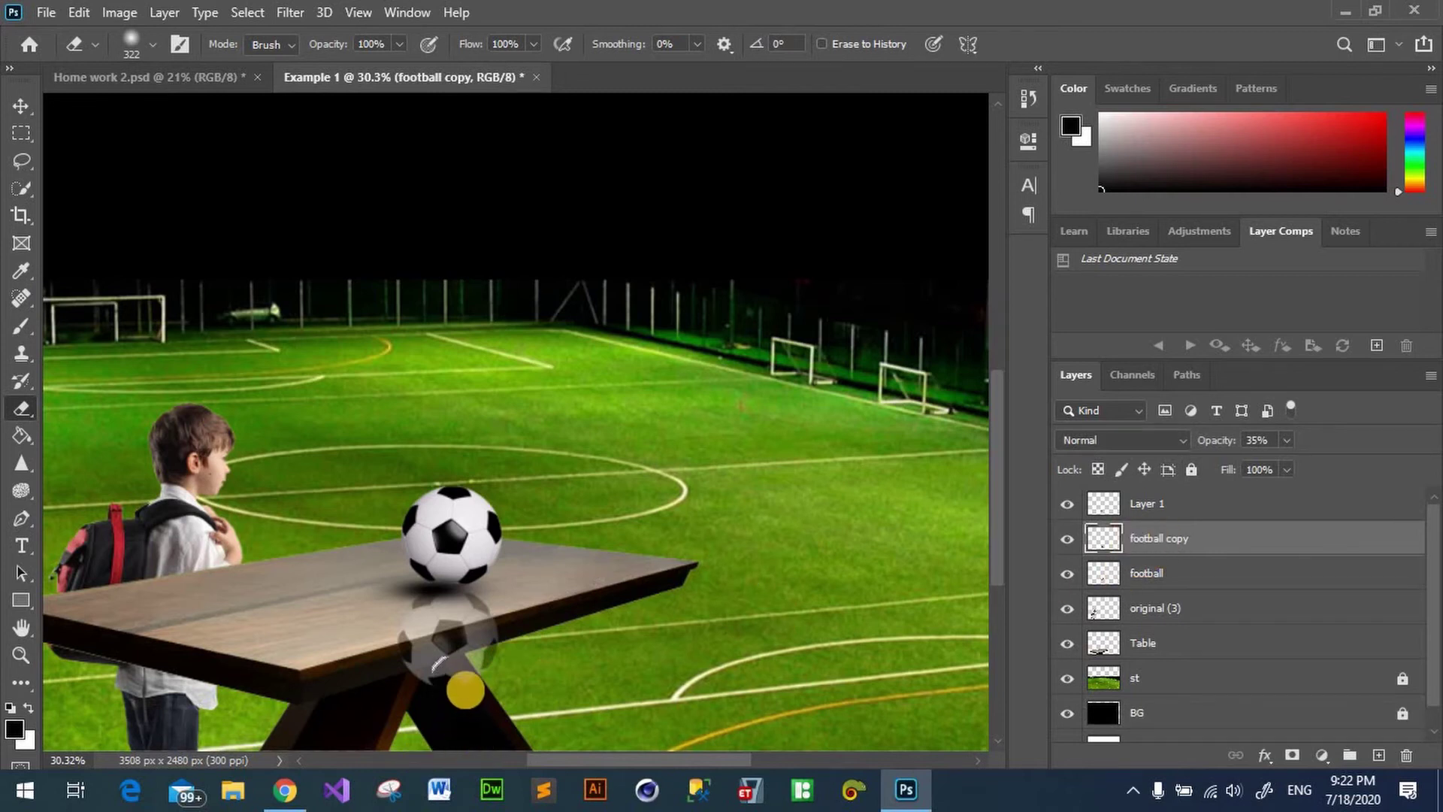
{"action": "left_click_drag", "start_coordinate": [462, 683], "coordinate": [419, 670]}
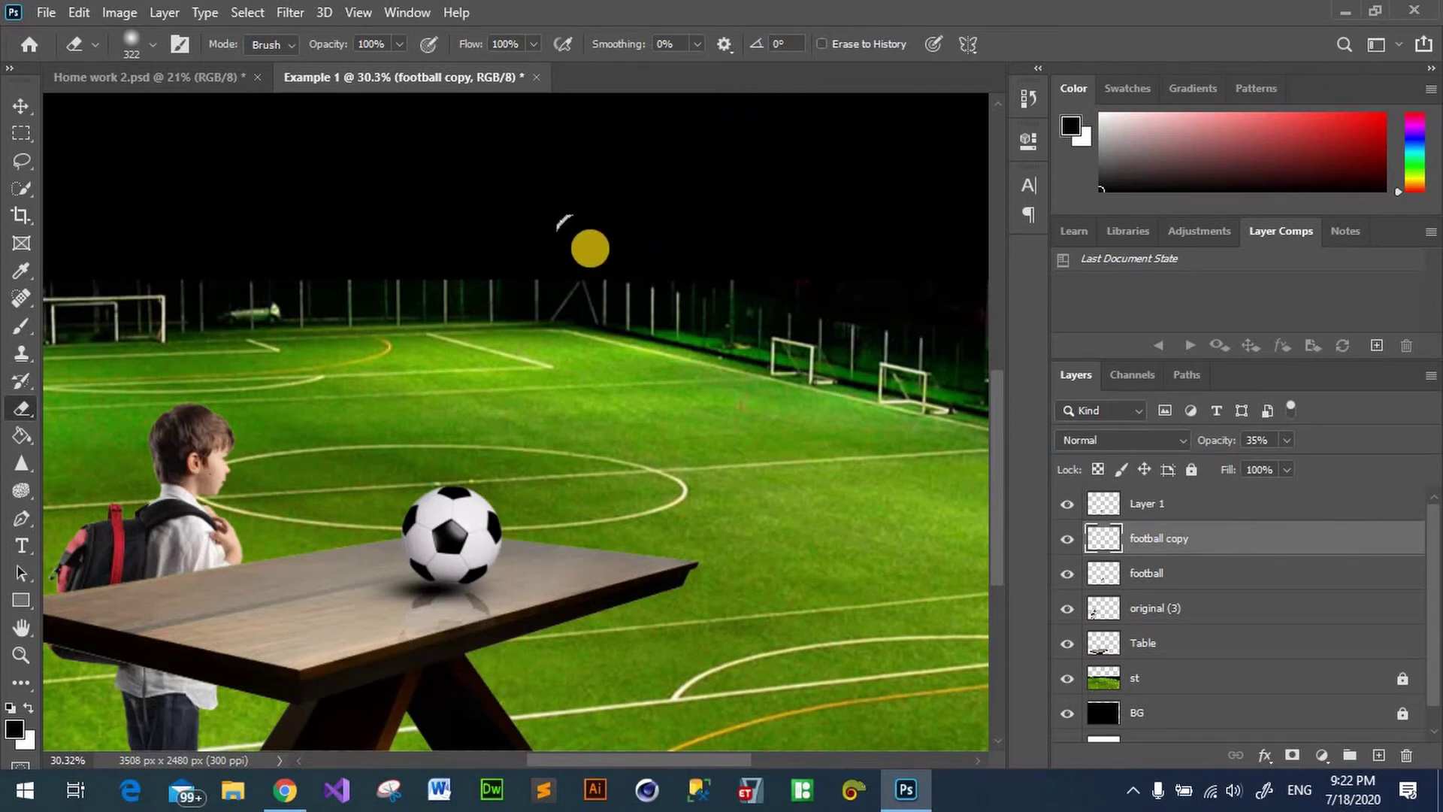
{"action": "left_click", "coordinate": [209, 75]}
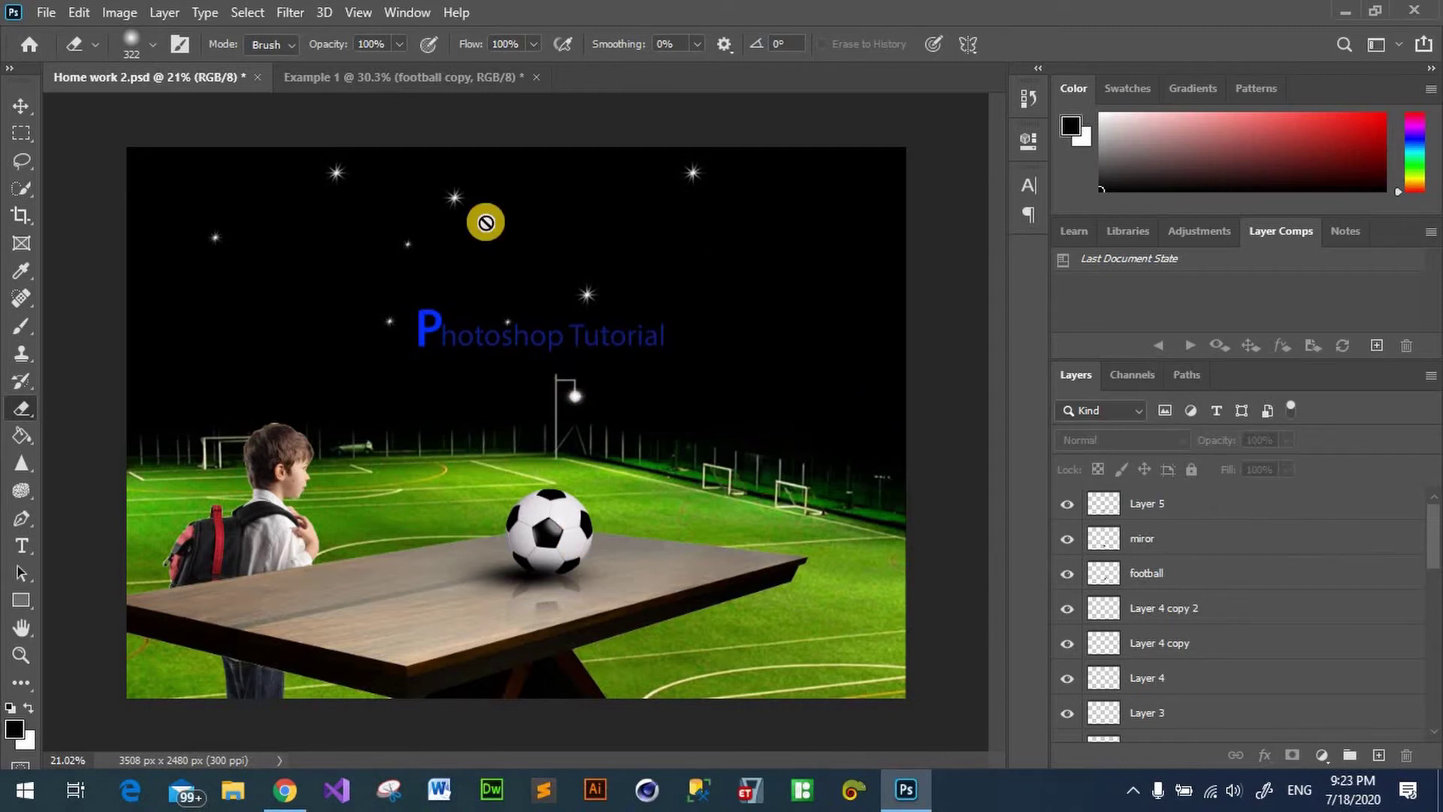
Step: Return to Example 1, zoom out to show the whole canvas, and pick the Move tool
{"action": "left_click", "coordinate": [403, 83]}
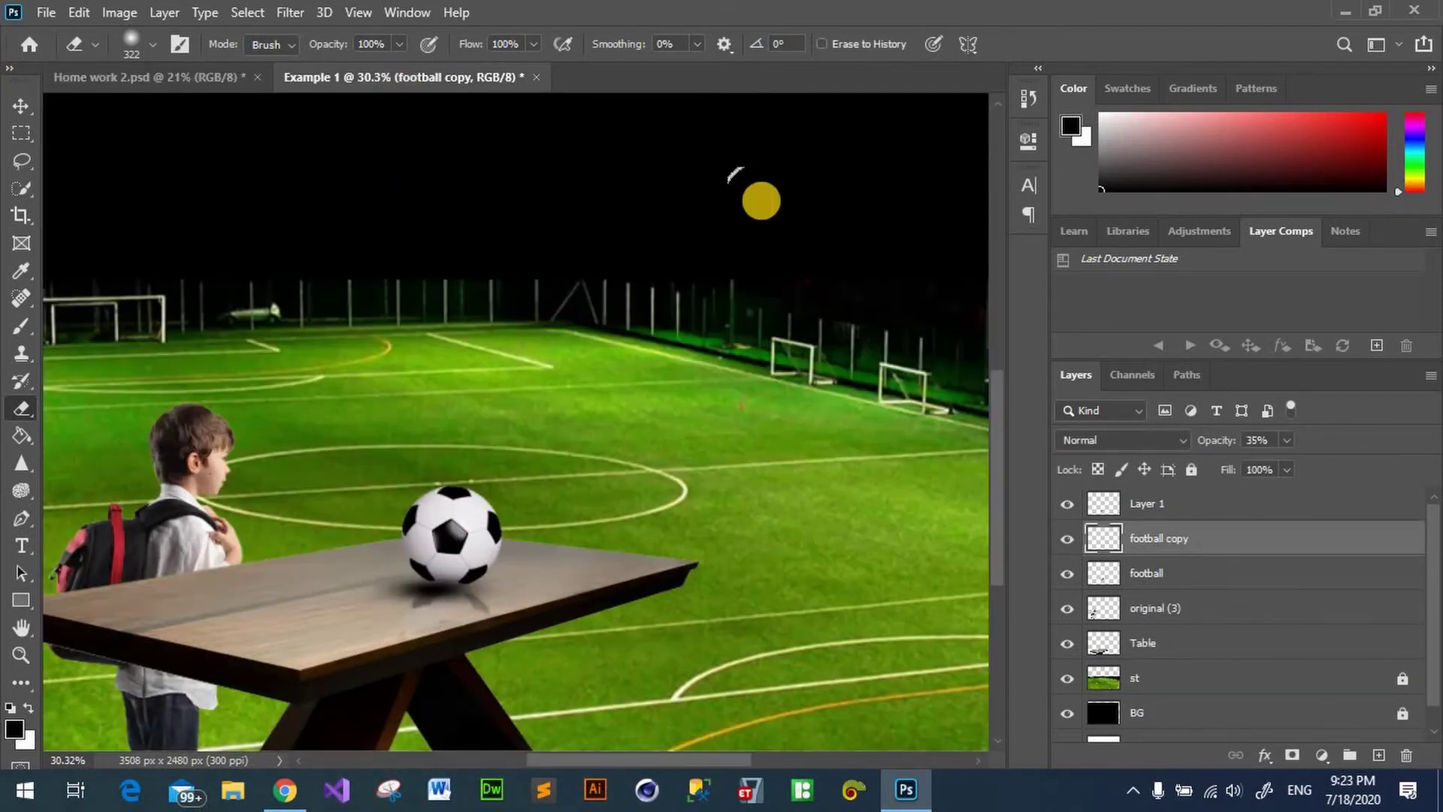
{"action": "key", "text": "ctrl+minus"}
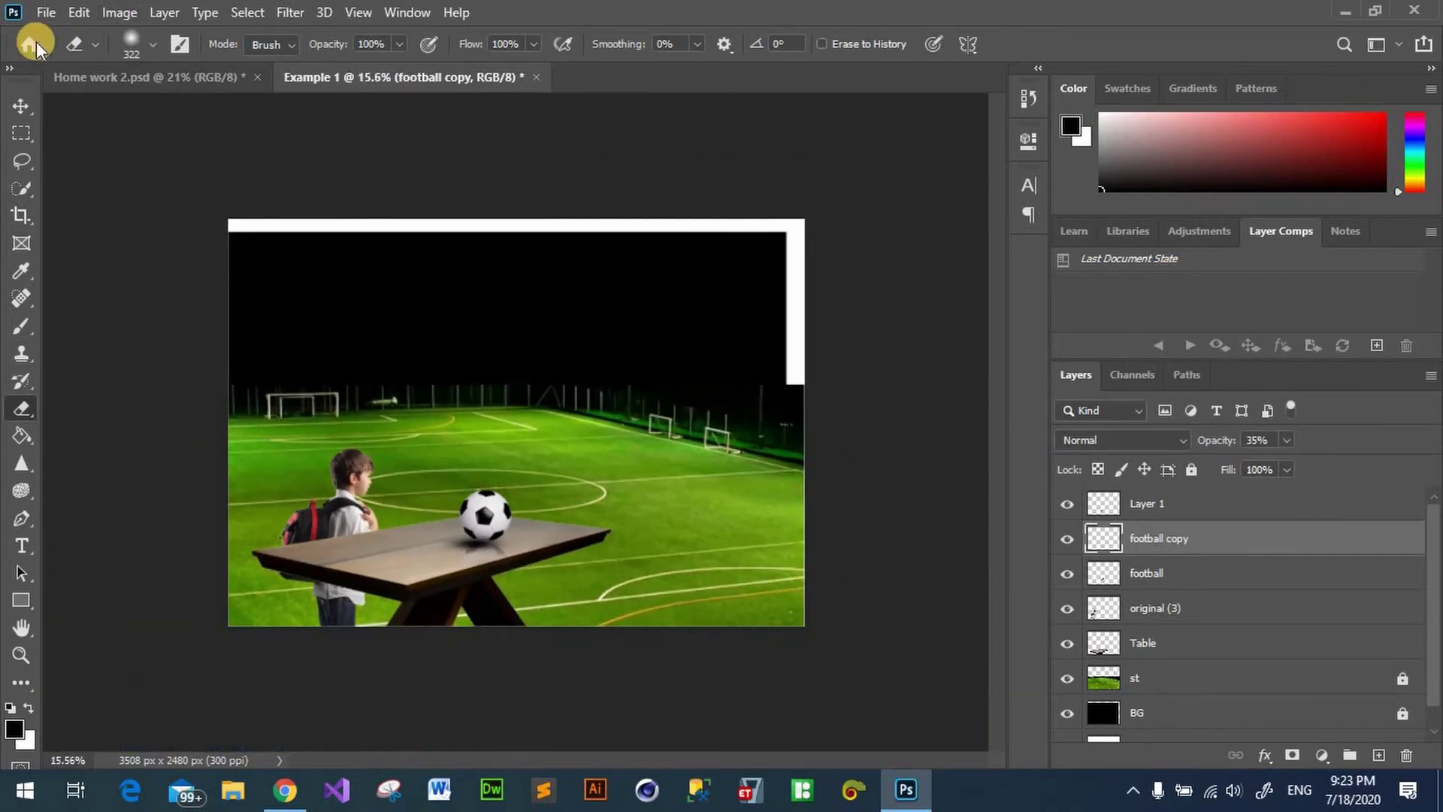
{"action": "left_click", "coordinate": [21, 106]}
Step: Unlock BG, scale it to about 106% to cover the white edges, and relock it
{"action": "left_click", "coordinate": [693, 286]}
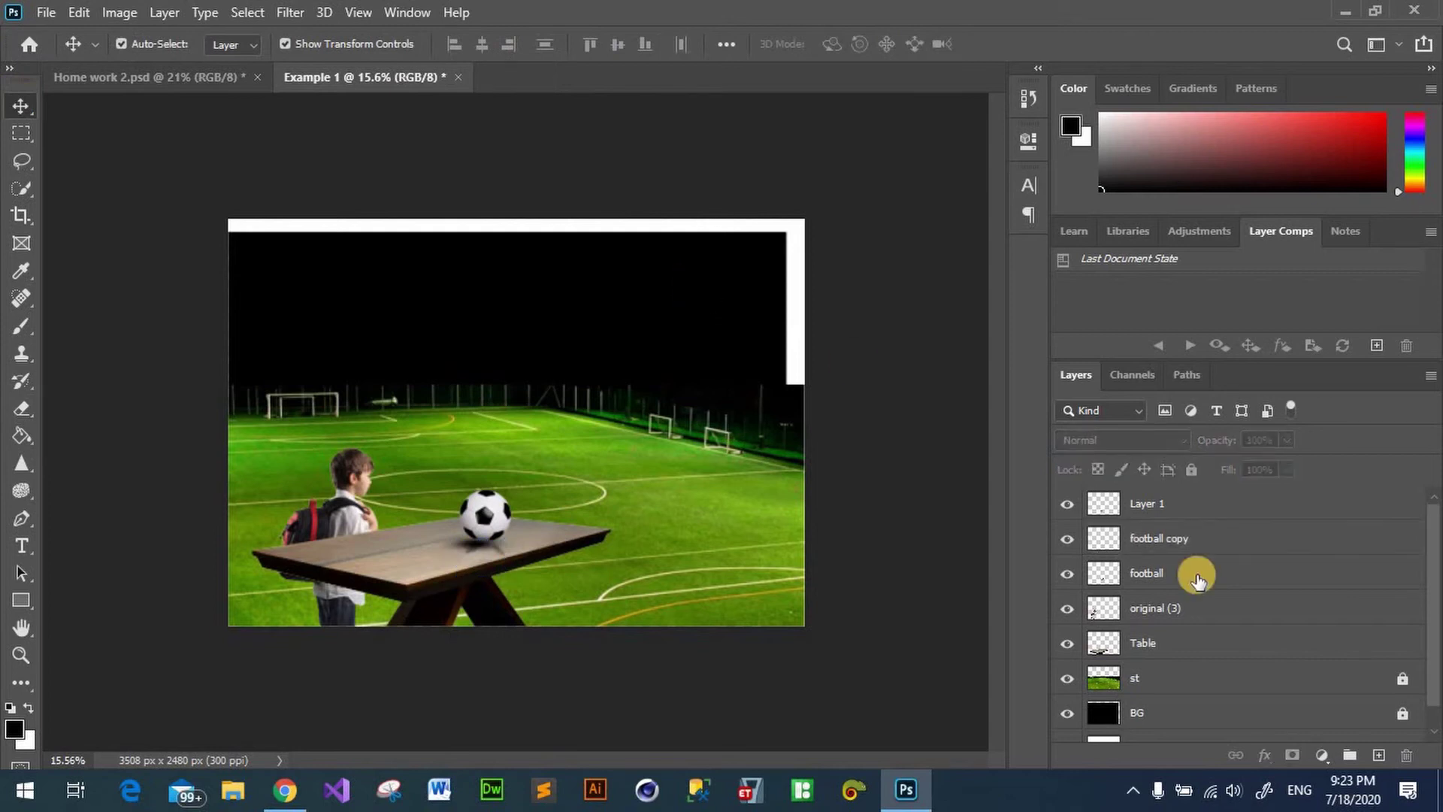
{"action": "left_click", "coordinate": [1219, 721]}
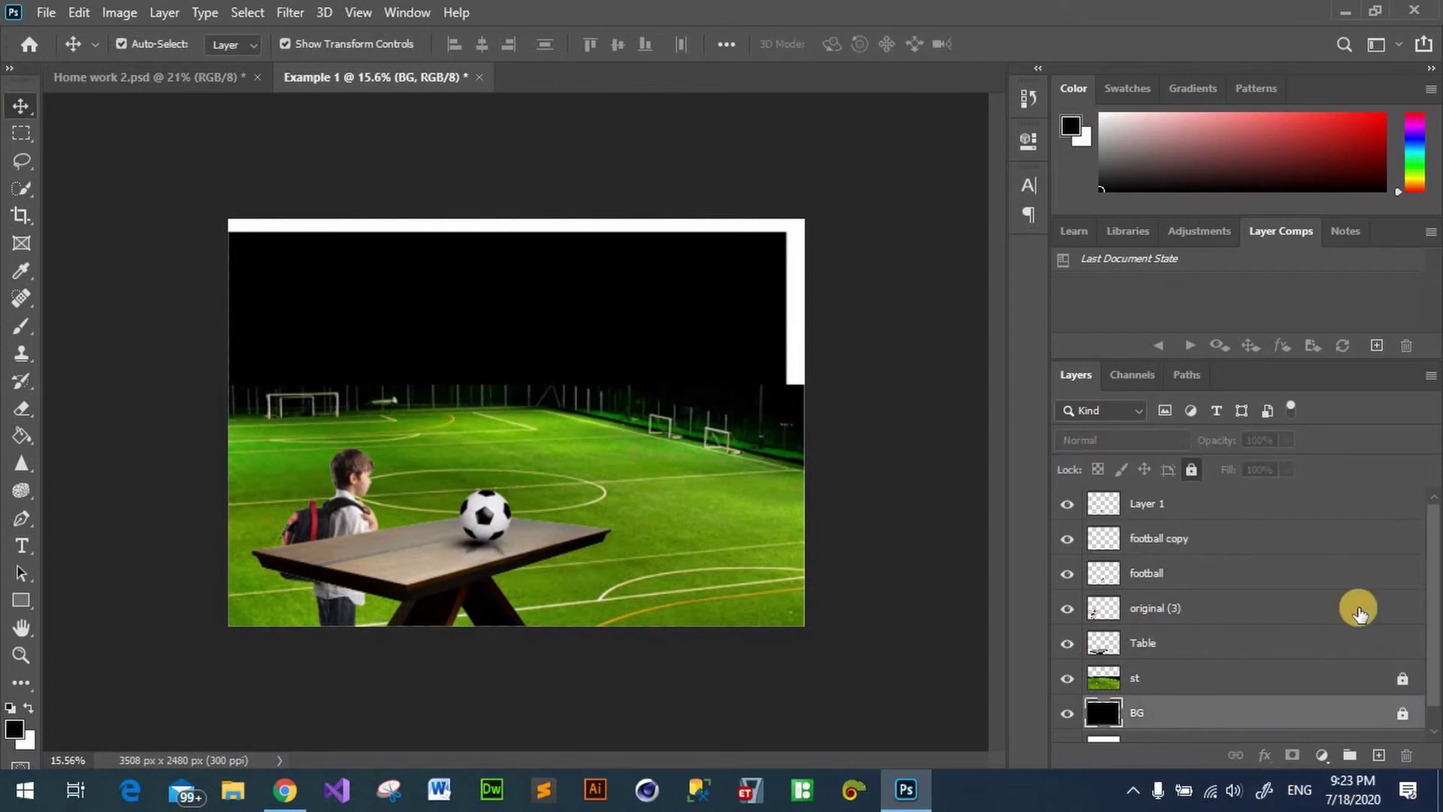
{"action": "left_click", "coordinate": [1192, 474]}
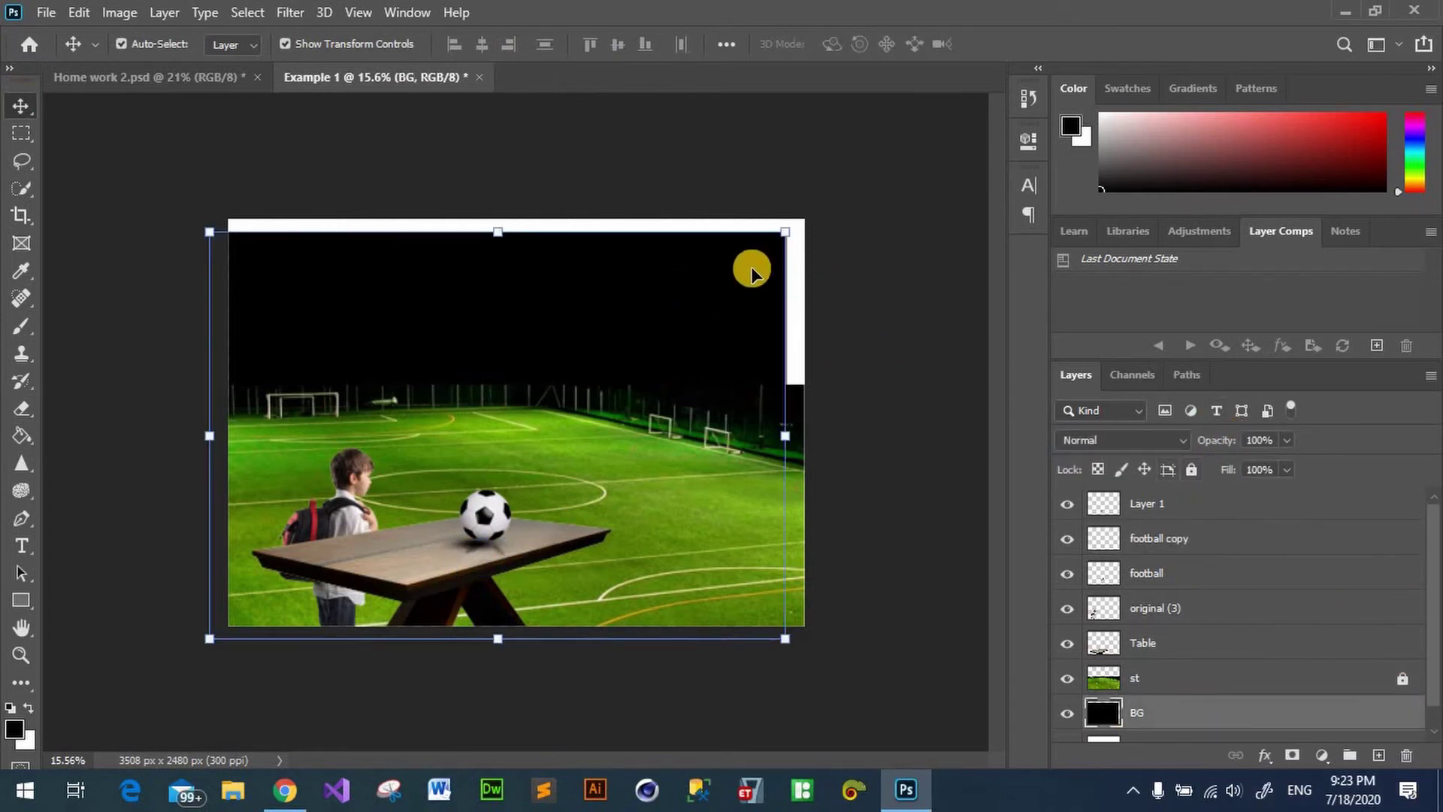
{"action": "mouse_move", "coordinate": [724, 277]}
{"action": "left_mouse_down"}
{"action": "mouse_move", "coordinate": [749, 279]}
{"action": "mouse_move", "coordinate": [736, 268]}
{"action": "left_mouse_up"}
{"action": "left_click_drag", "start_coordinate": [796, 422], "coordinate": [831, 422]}
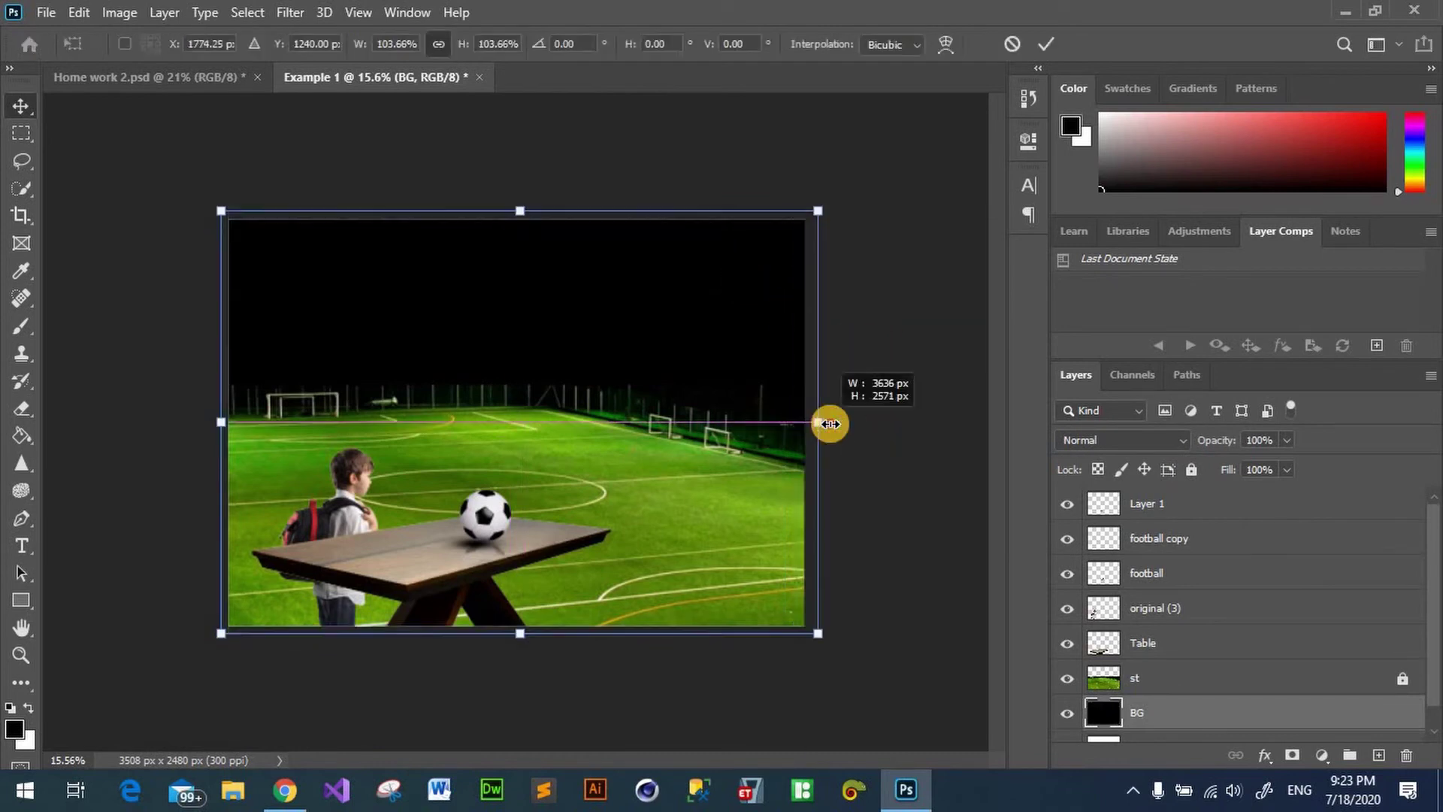
{"action": "left_click", "coordinate": [1259, 713]}
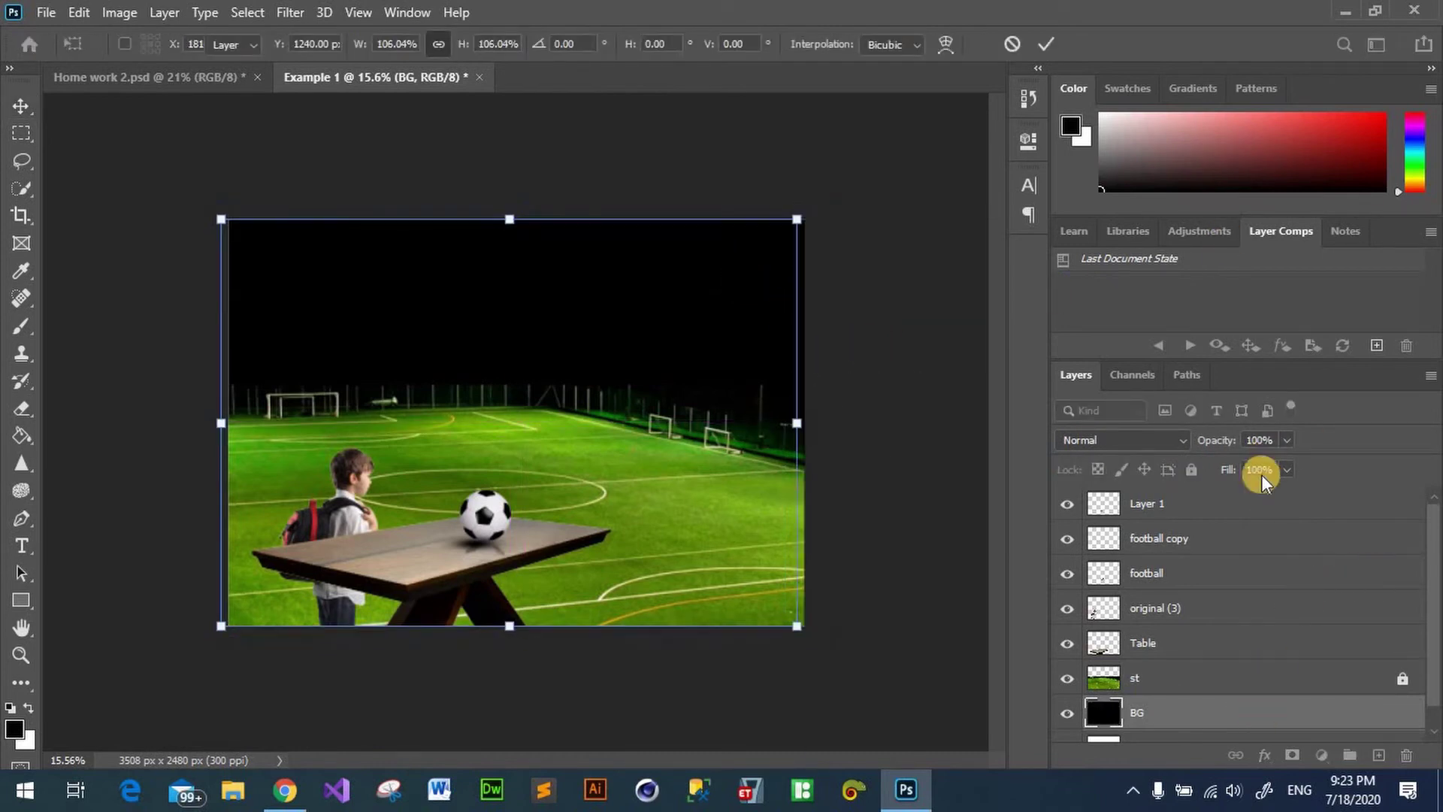
{"action": "left_click", "coordinate": [1191, 470]}
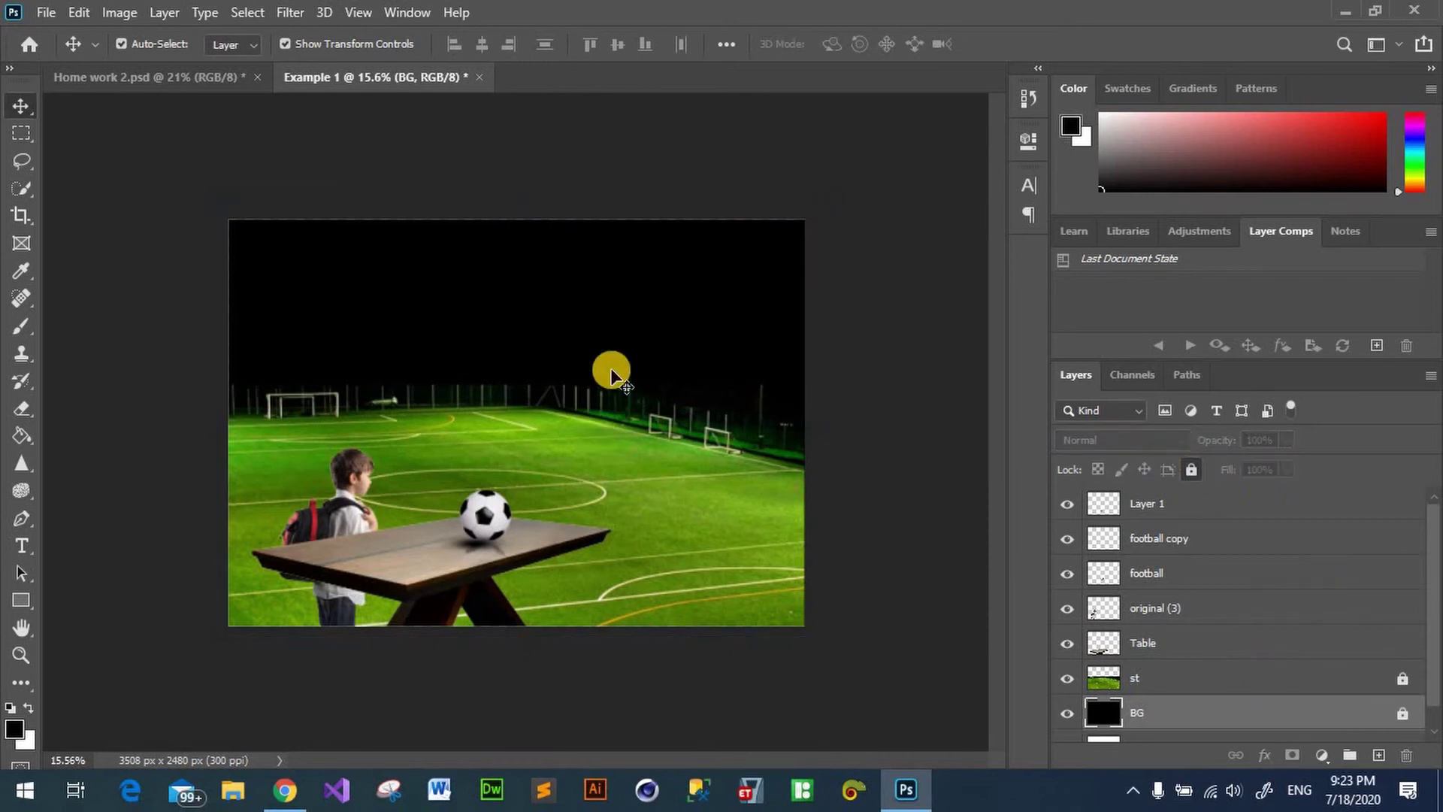
{"action": "left_click", "coordinate": [661, 329]}
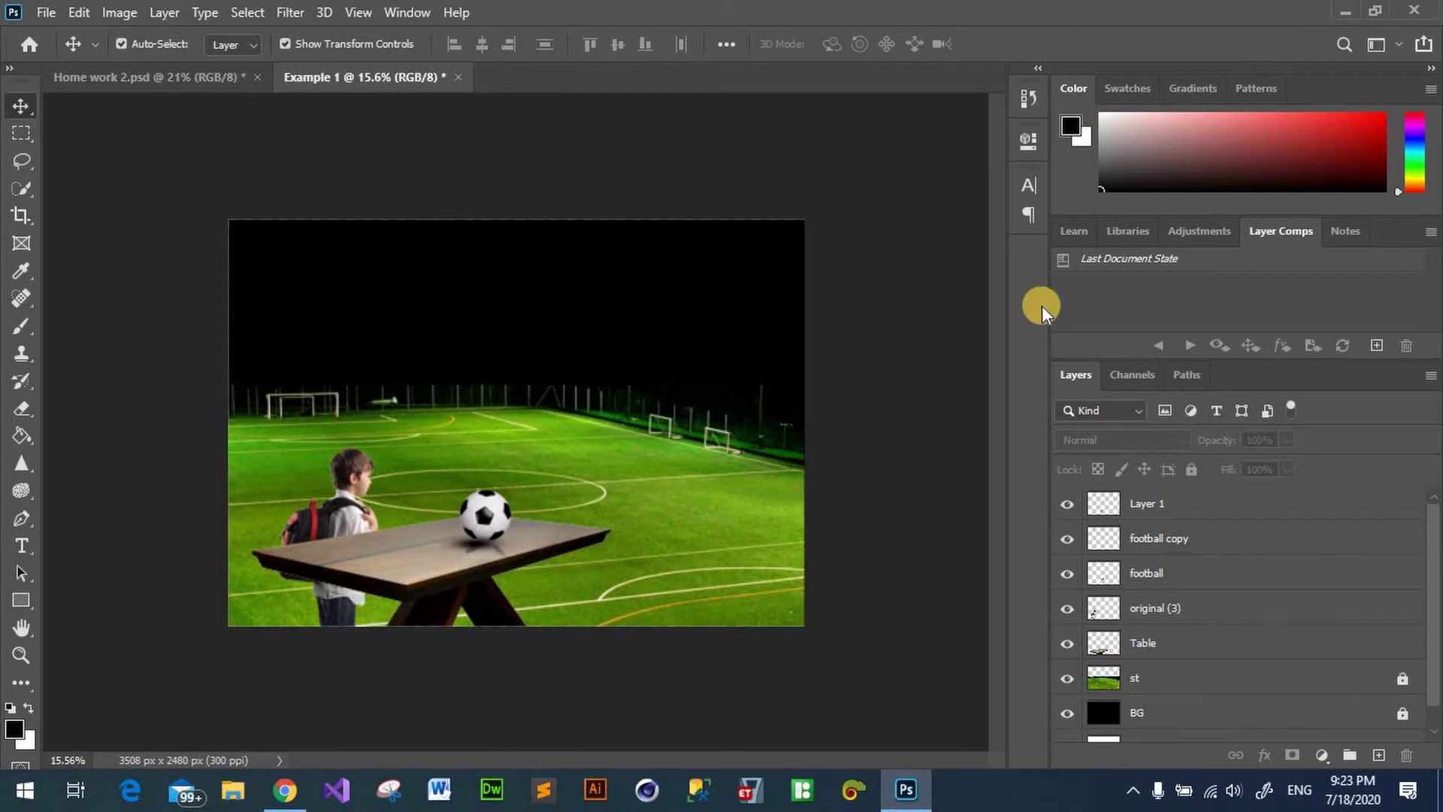
Step: Rename Layer 1 to 'shadow'
{"action": "left_click", "coordinate": [23, 328]}
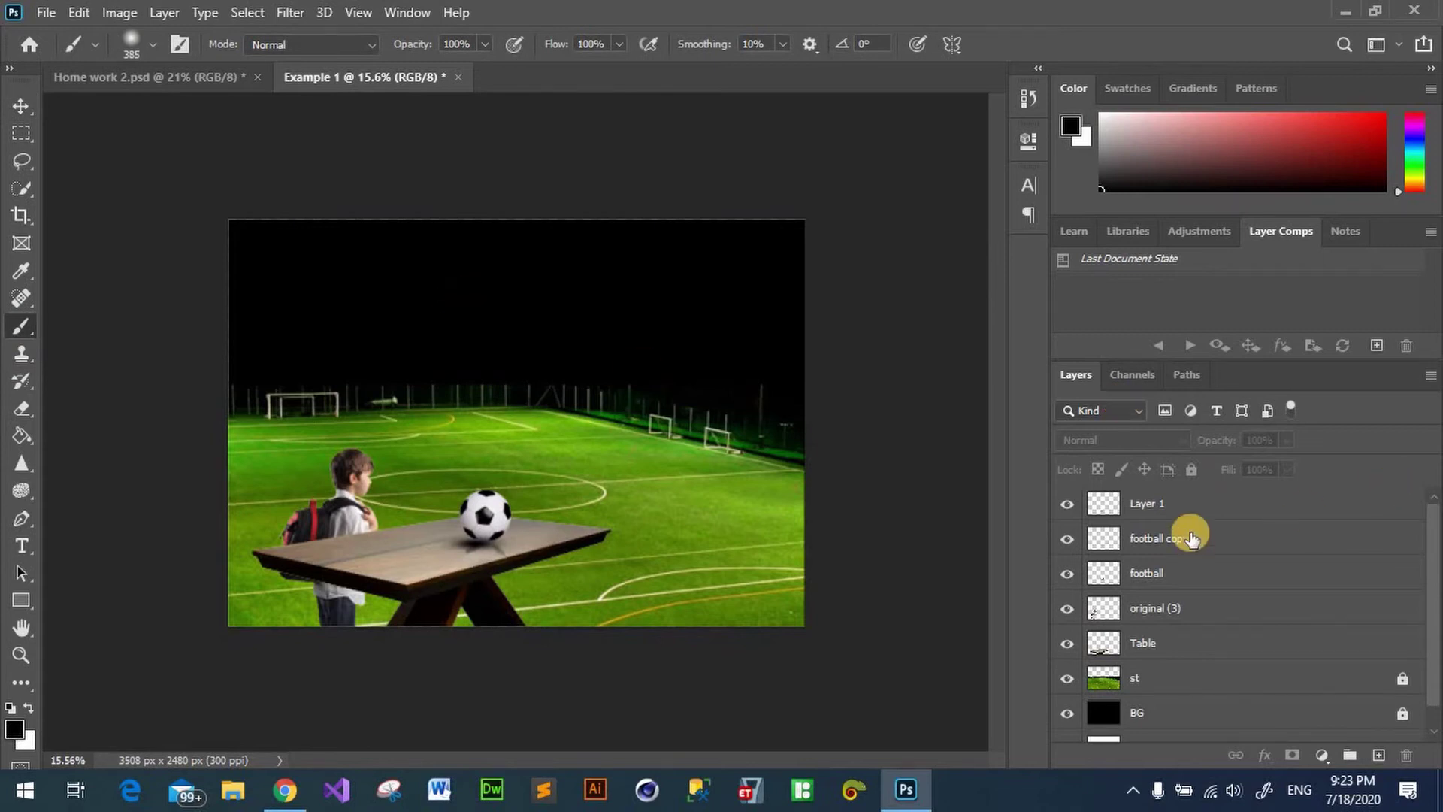
{"action": "left_click", "coordinate": [1199, 506]}
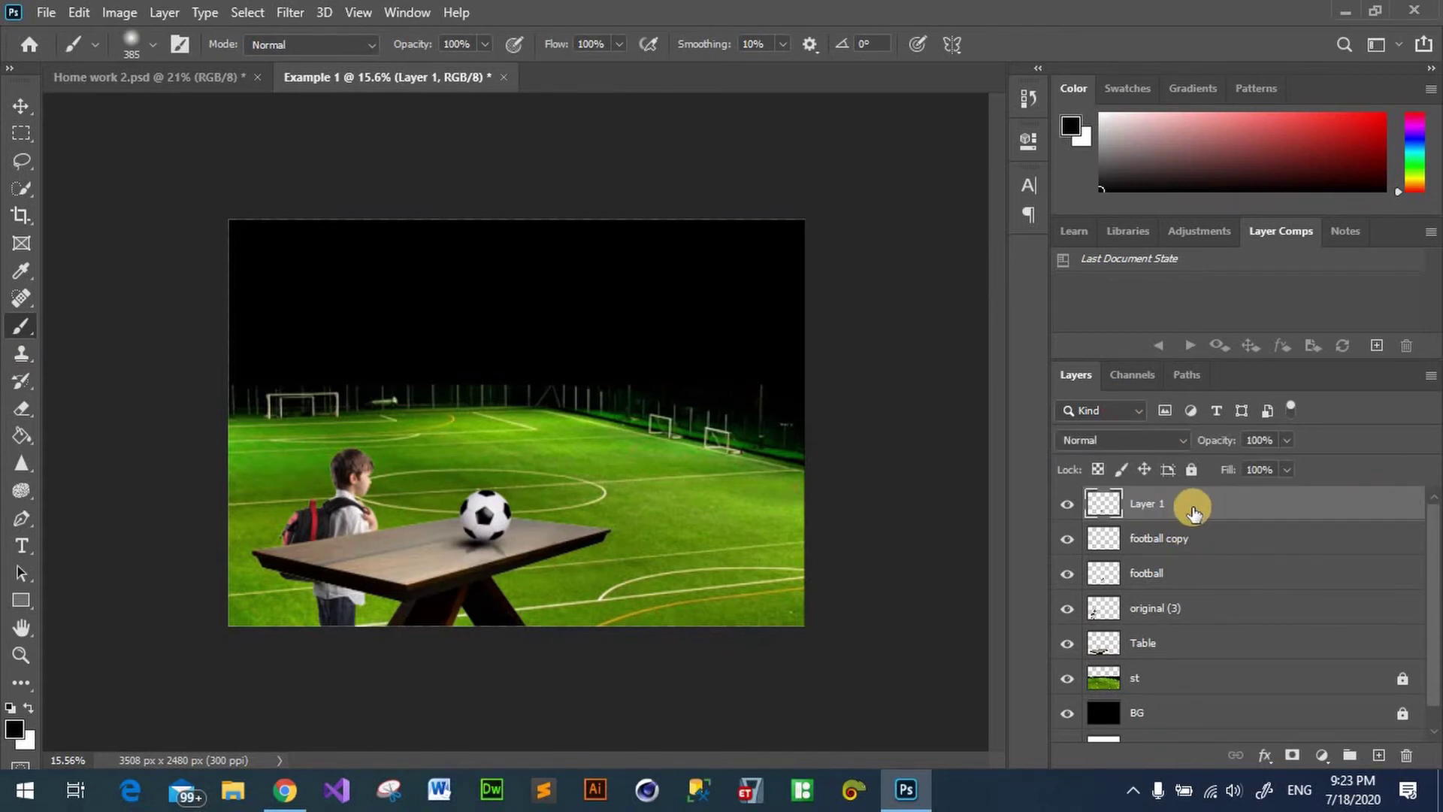
{"action": "left_click", "coordinate": [18, 106]}
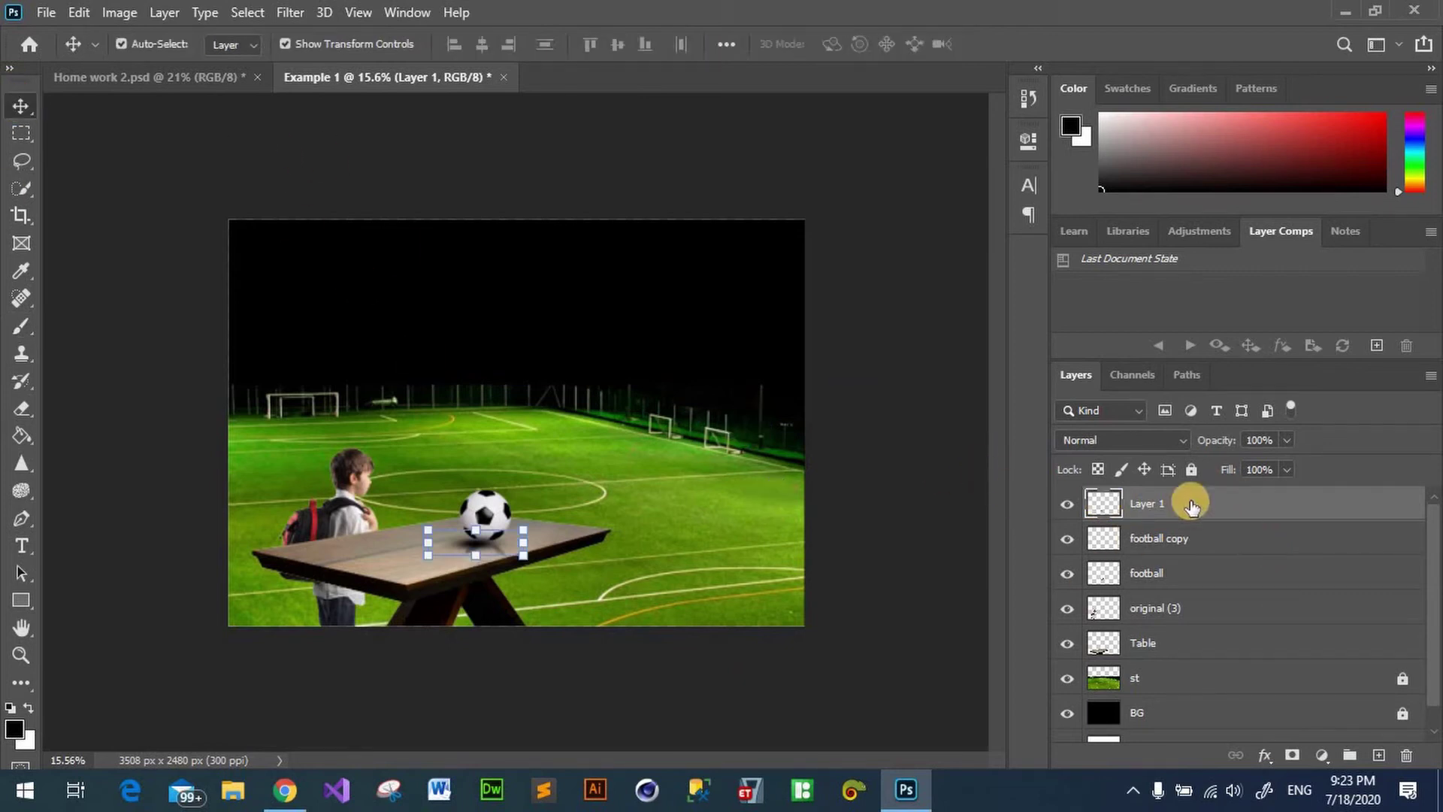
{"action": "double_click", "coordinate": [1147, 504]}
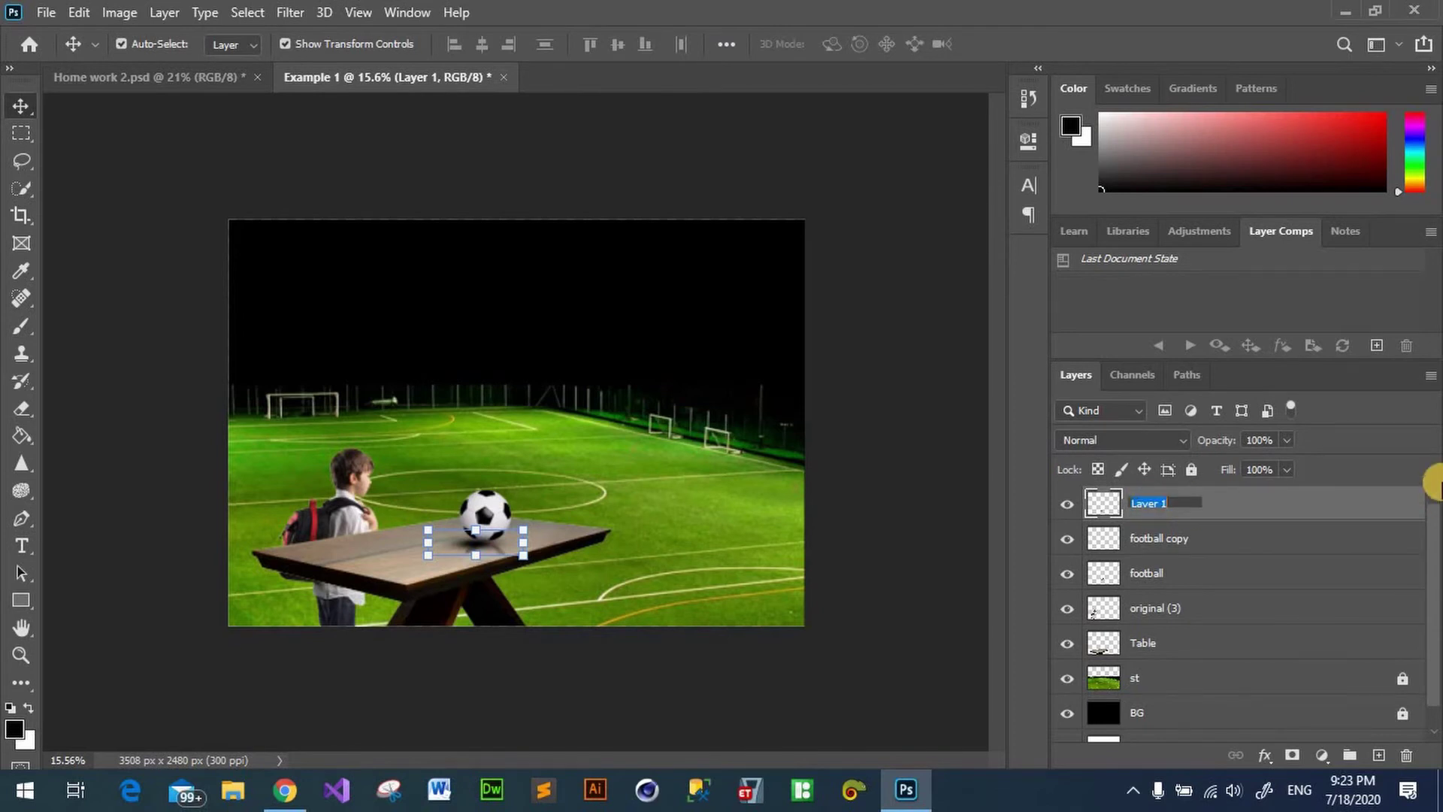
{"action": "type", "text": "shad"}
{"action": "type", "text": "ow"}
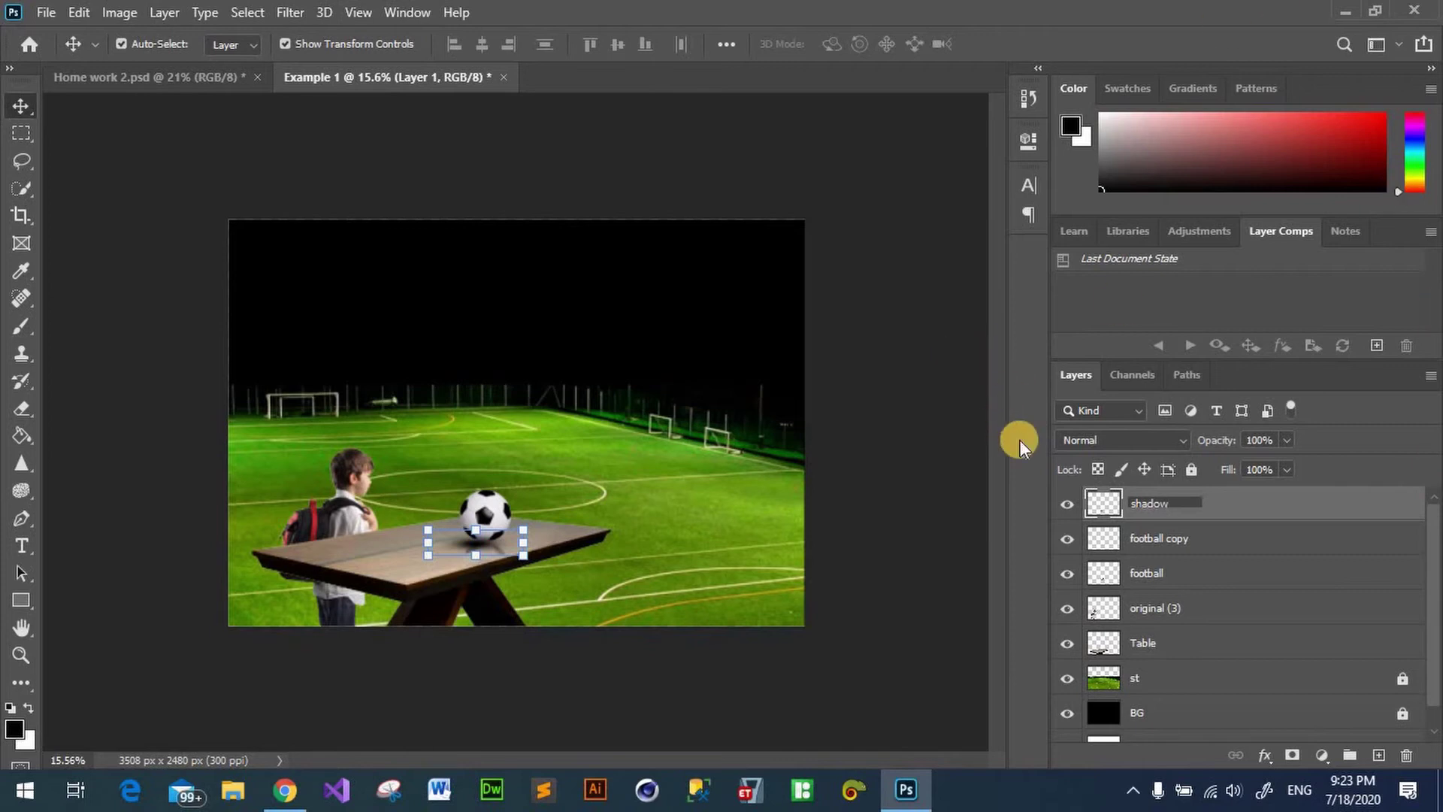
{"action": "left_click", "coordinate": [1024, 438]}
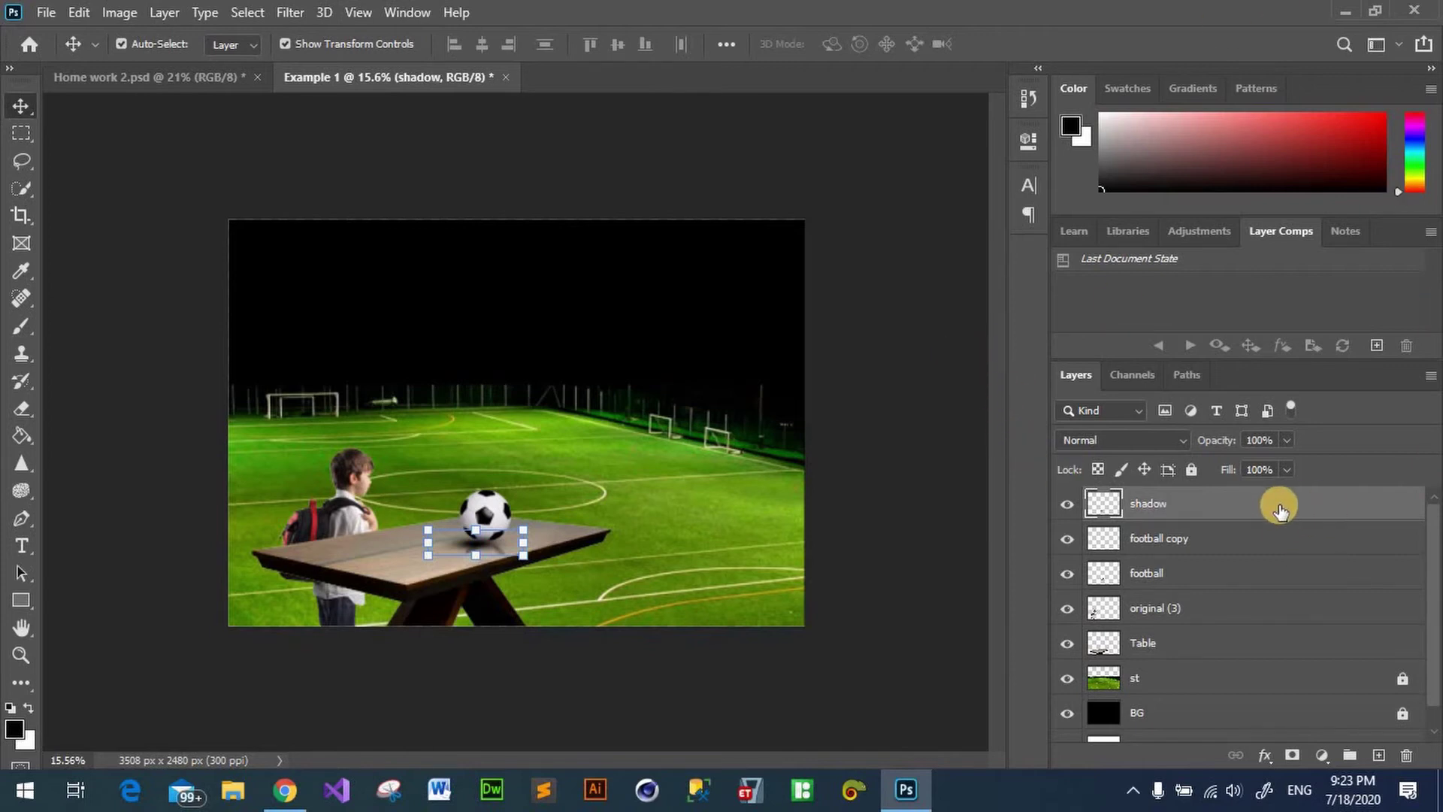
Step: Add a new empty layer above shadow and name it Star
{"action": "left_click", "coordinate": [1379, 756]}
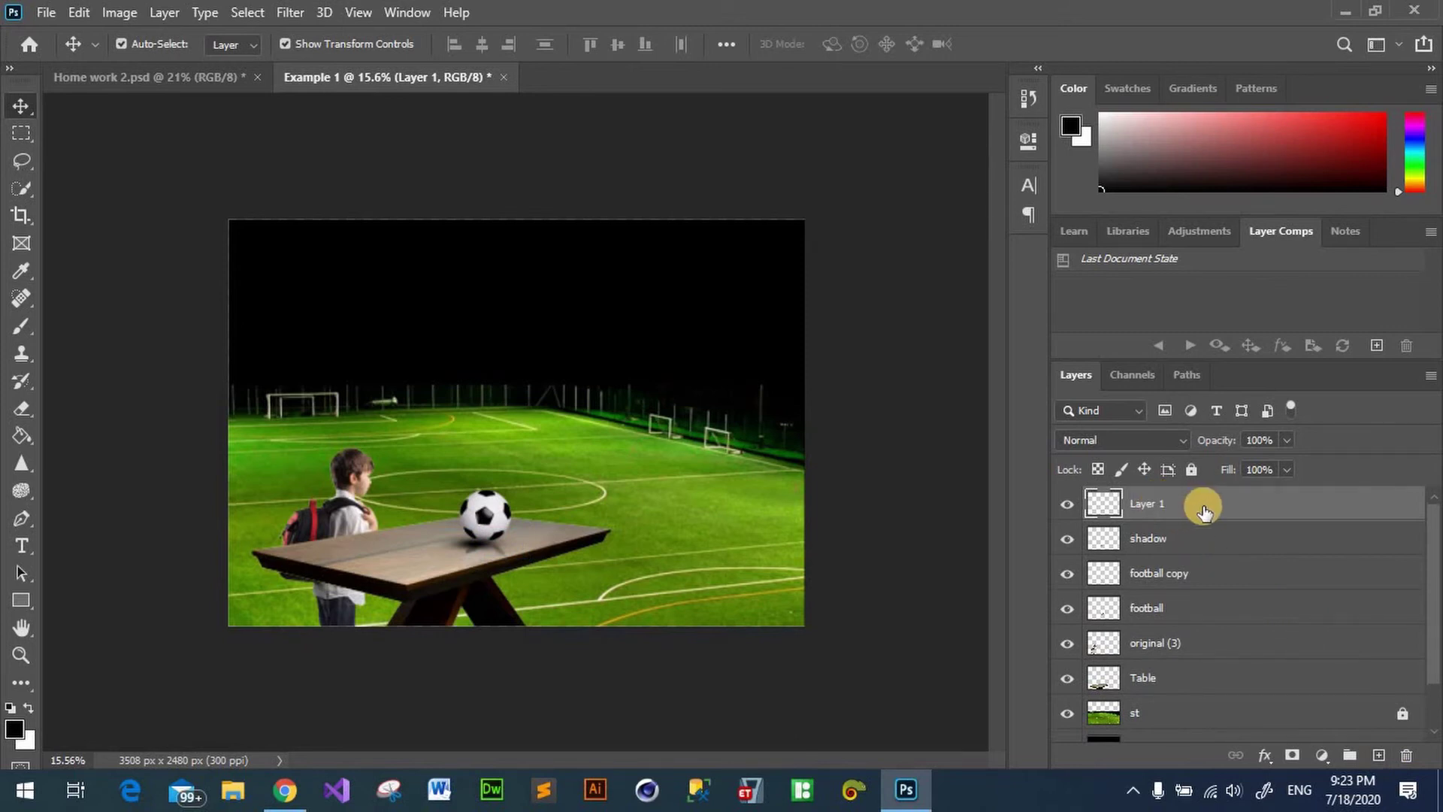
{"action": "key", "text": "alt+bracketleft"}
{"action": "key", "text": "alt+bracketleft"}
{"action": "key", "text": "alt+bracketleft"}
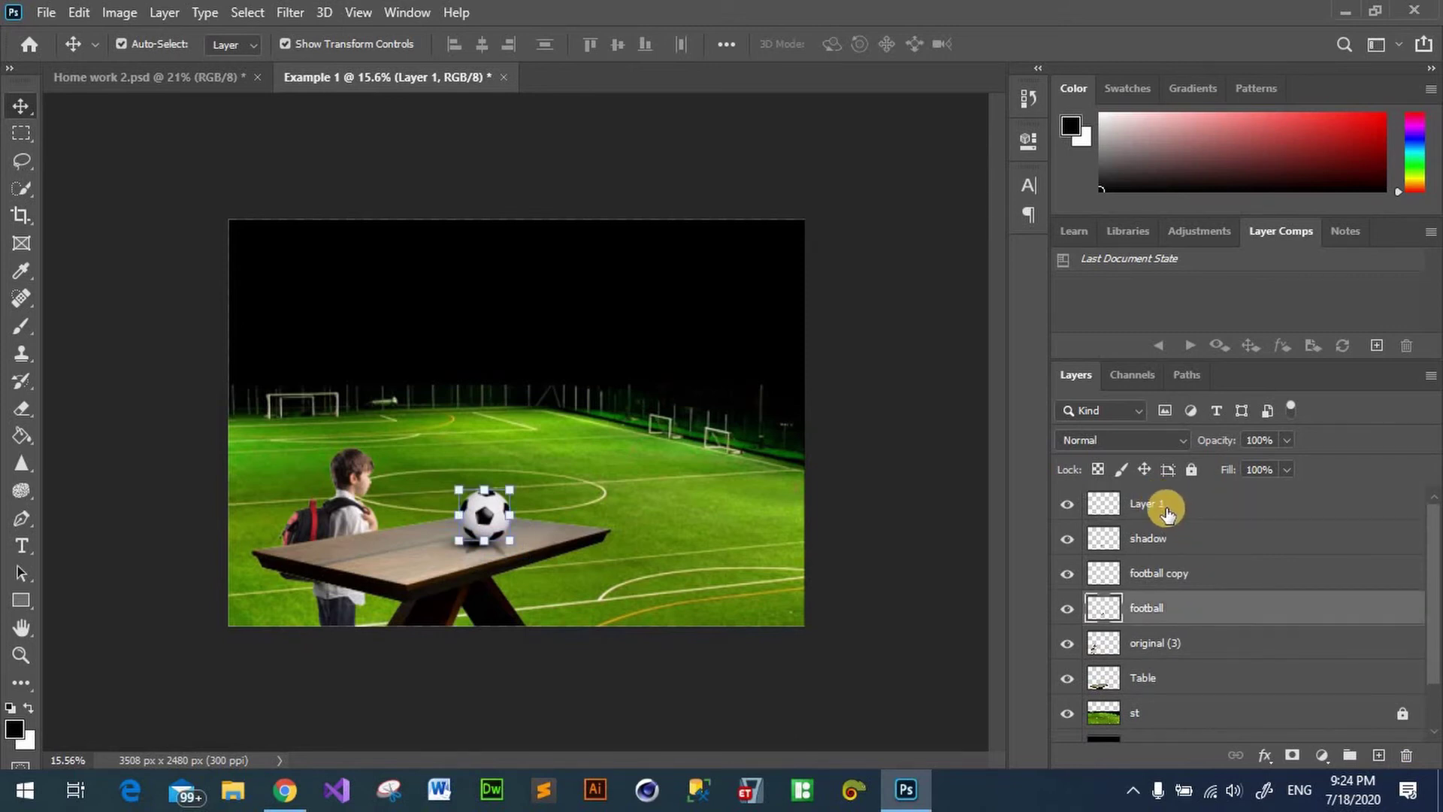
{"action": "double_click", "coordinate": [1150, 503]}
{"action": "type", "text": "Star"}
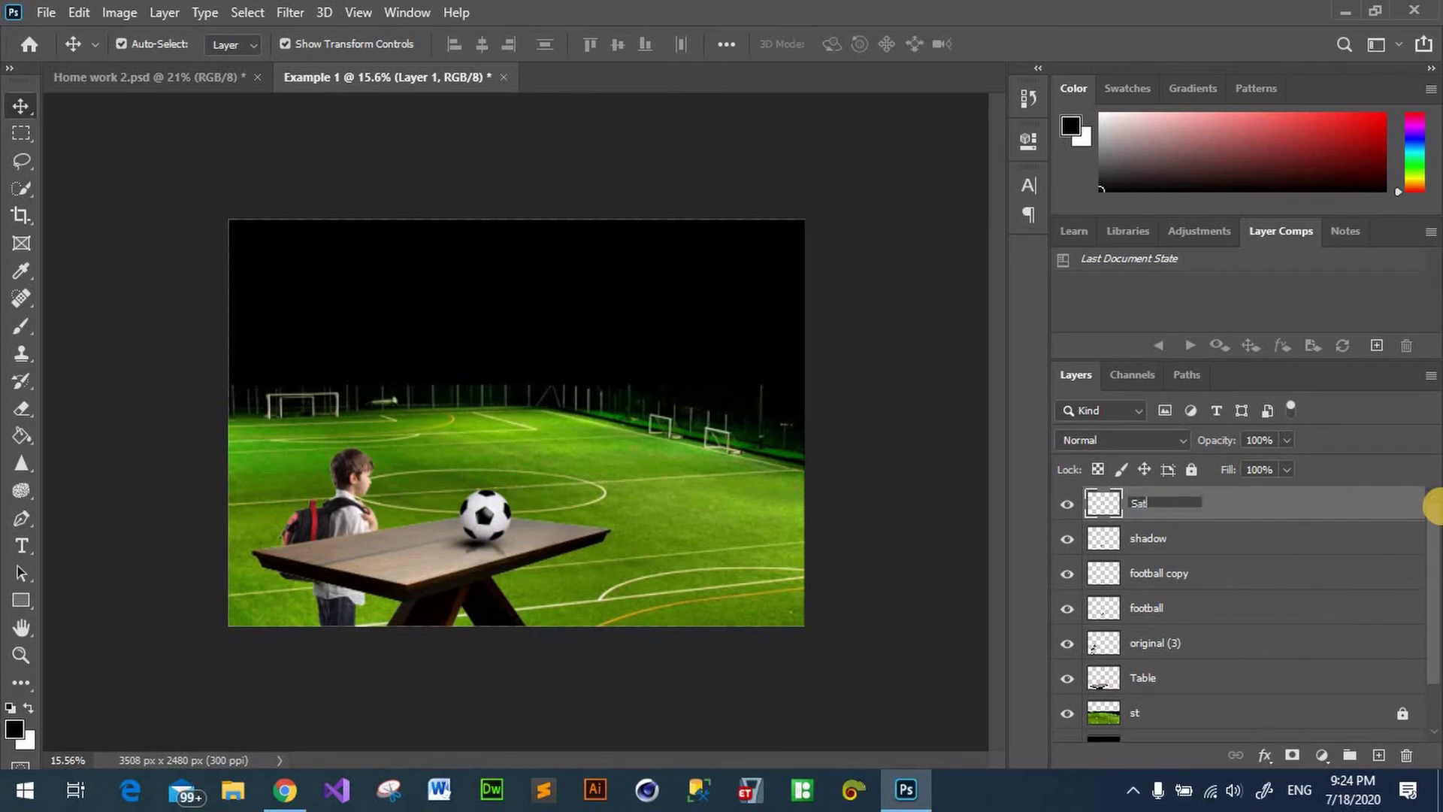
{"action": "left_click", "coordinate": [925, 477]}
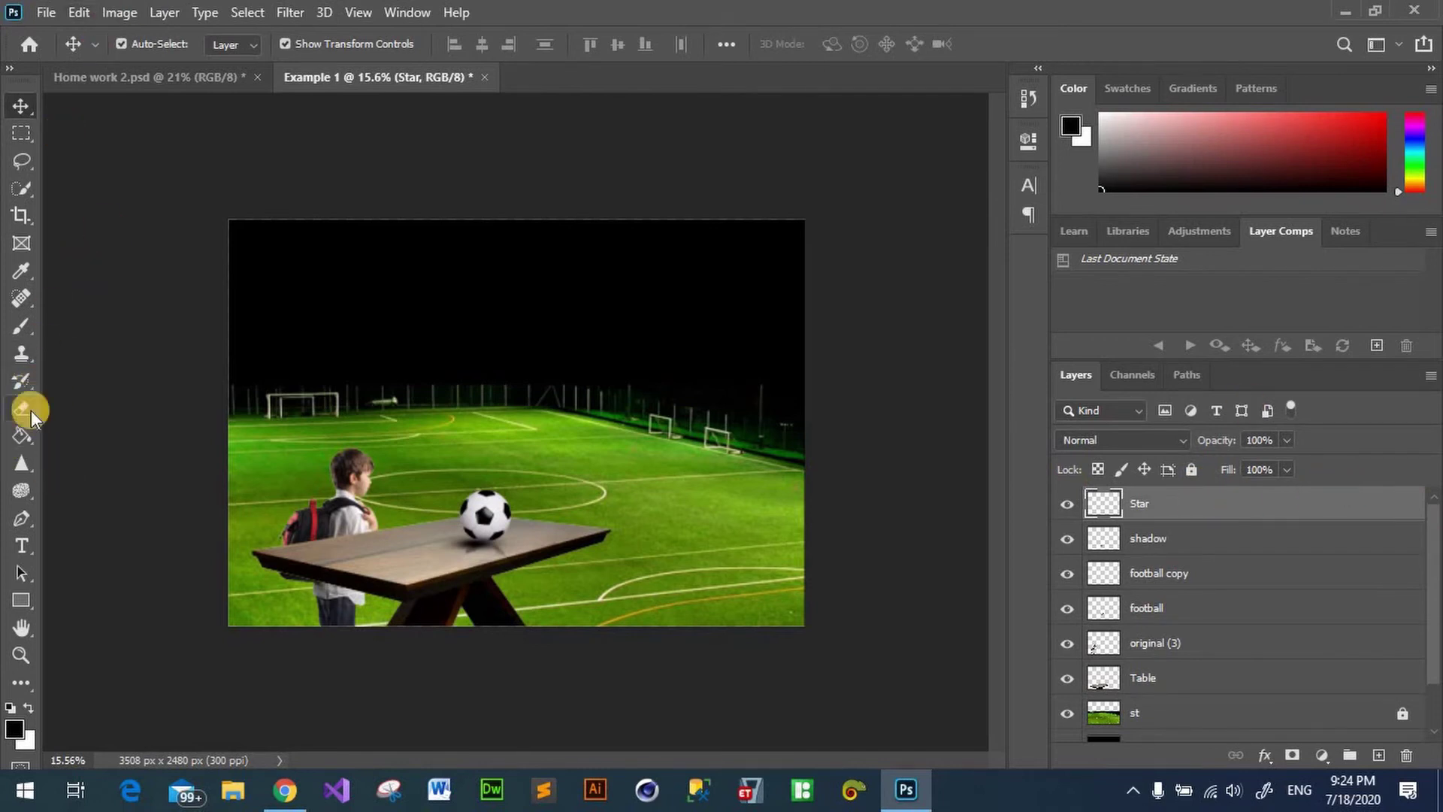
Step: Paint a soft white dot in the sky with a 152 px brush
{"action": "left_click", "coordinate": [22, 332]}
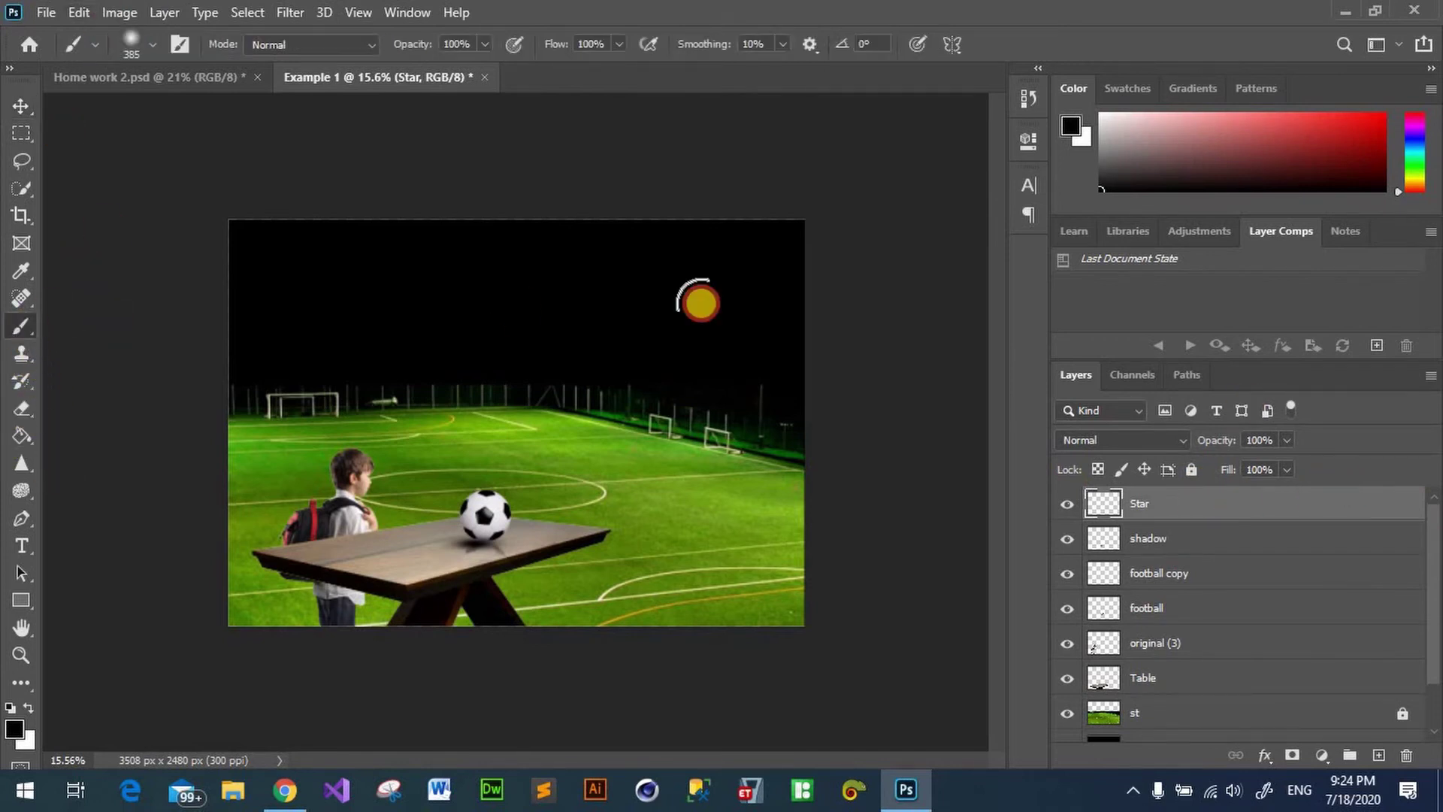
{"action": "left_click", "coordinate": [1071, 126]}
{"action": "left_click_drag", "start_coordinate": [812, 206], "coordinate": [609, 155]}
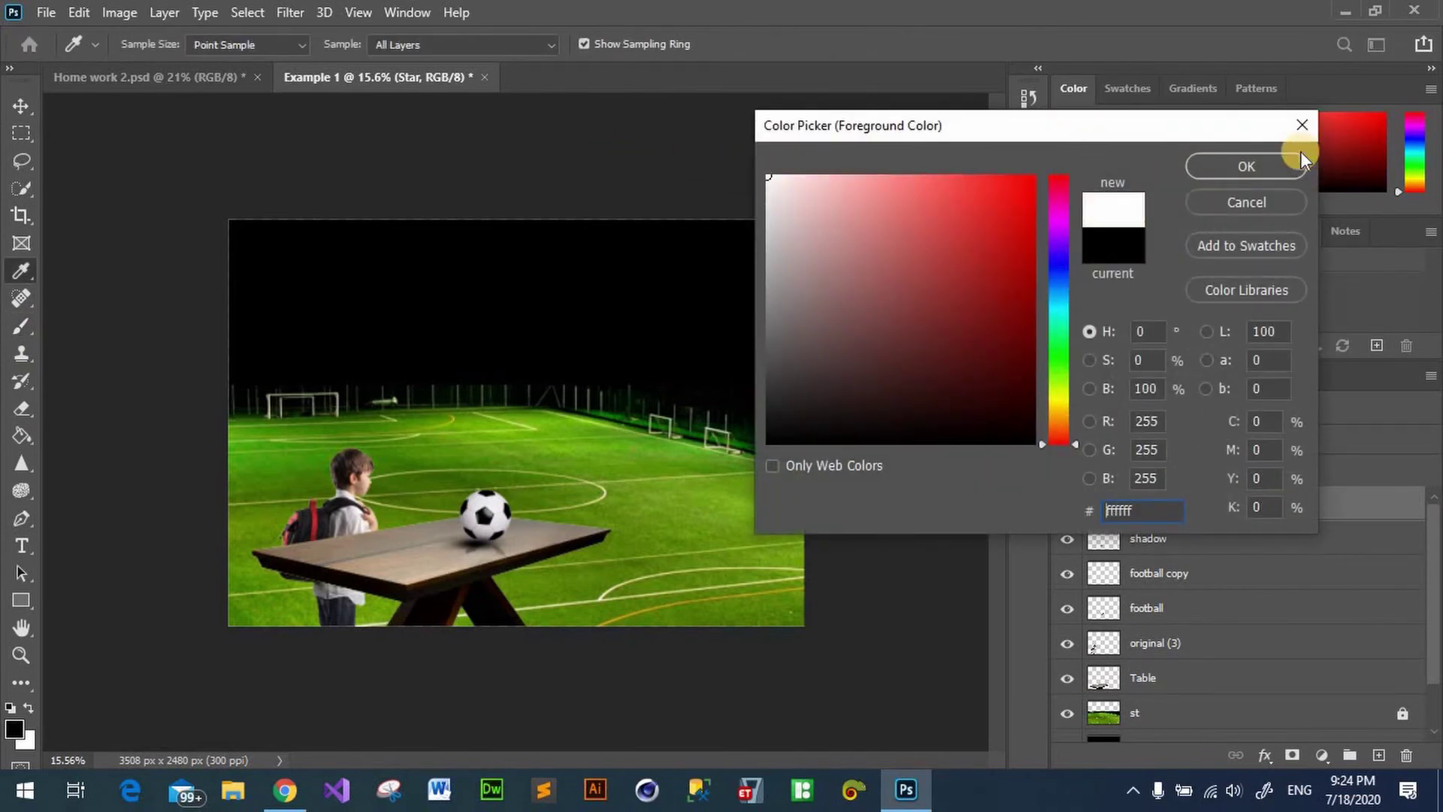
{"action": "left_click", "coordinate": [1247, 162]}
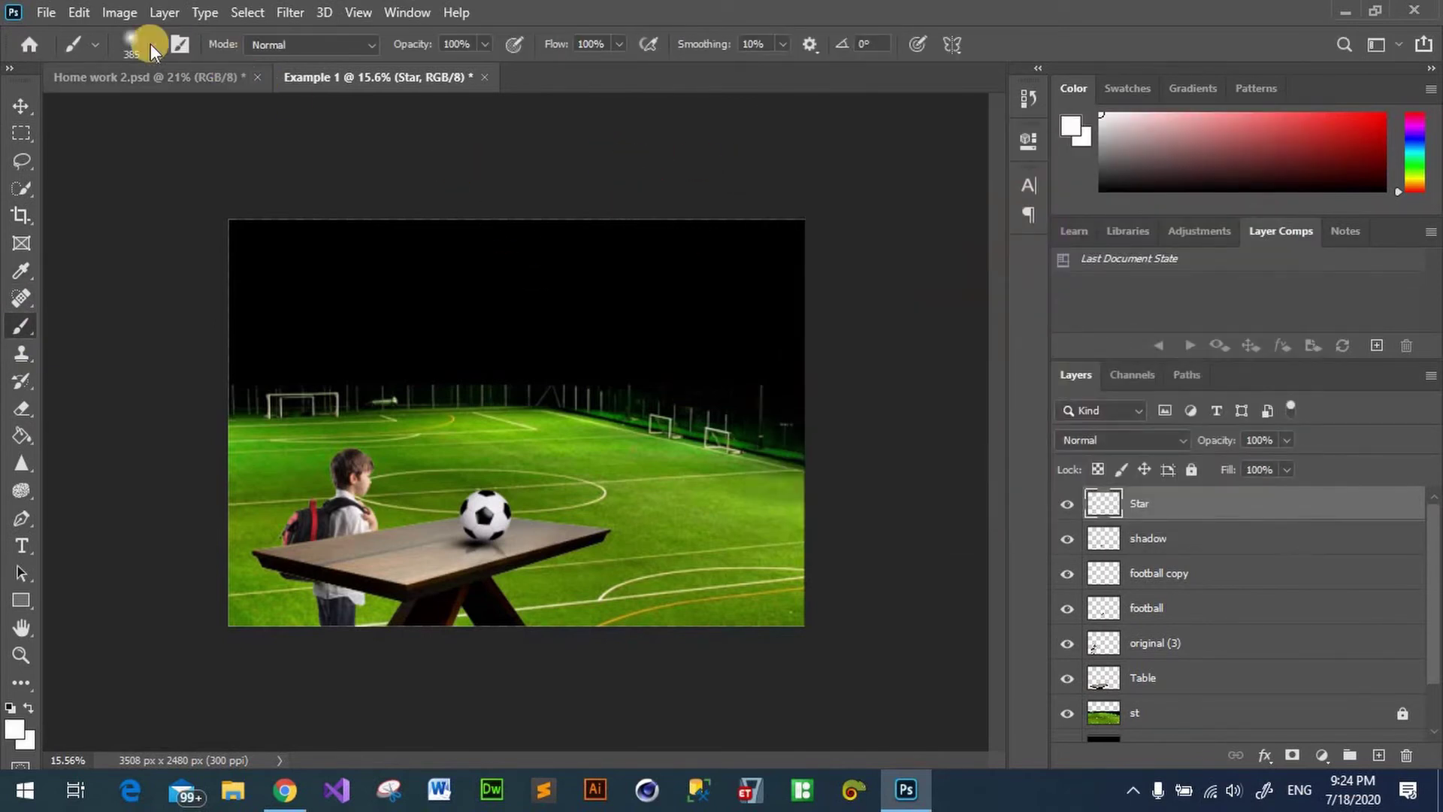
{"action": "left_click", "coordinate": [151, 44]}
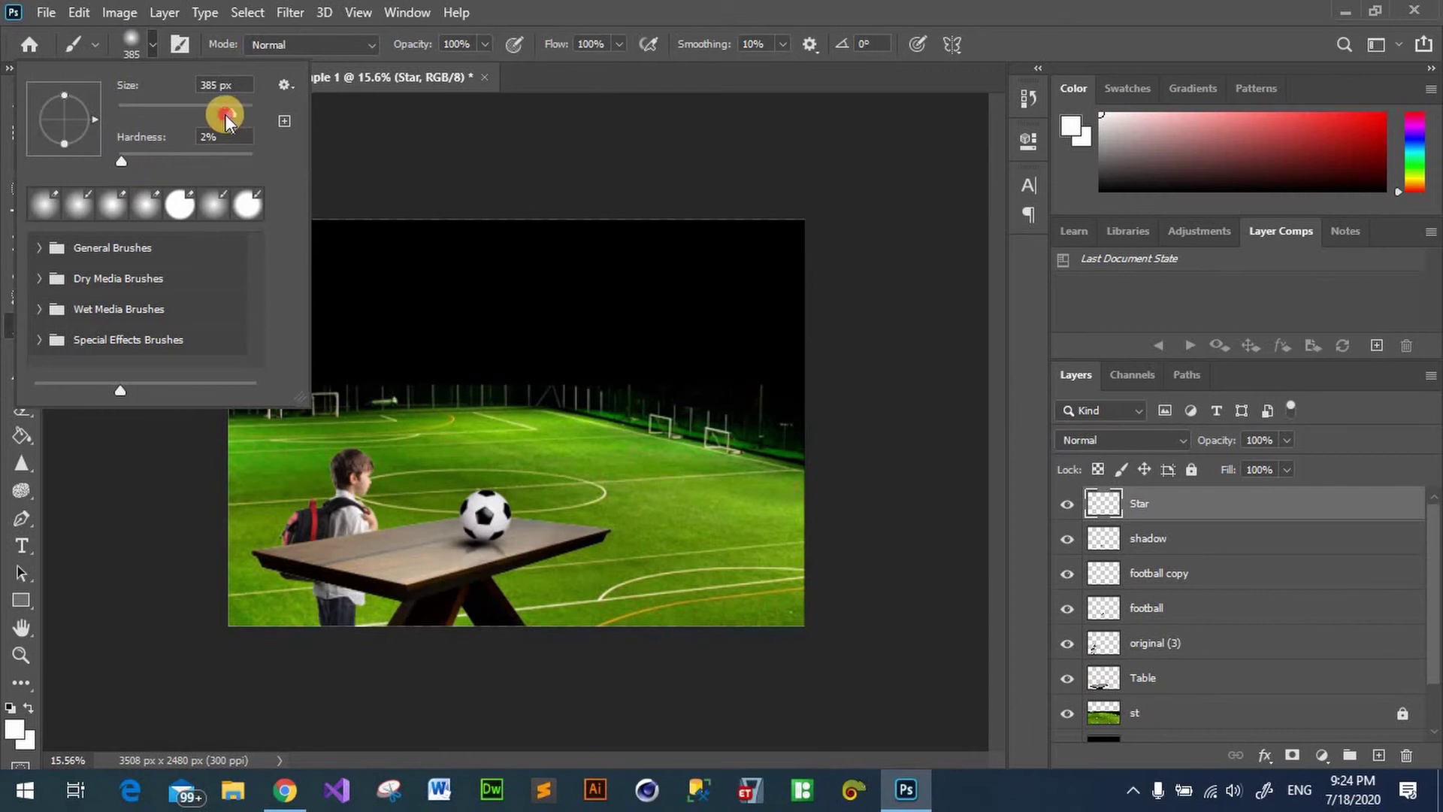
{"action": "mouse_move", "coordinate": [232, 117]}
{"action": "left_mouse_down"}
{"action": "mouse_move", "coordinate": [162, 128]}
{"action": "mouse_move", "coordinate": [147, 168]}
{"action": "left_mouse_up"}
{"action": "left_click", "coordinate": [202, 113]}
{"action": "left_click", "coordinate": [499, 288]}
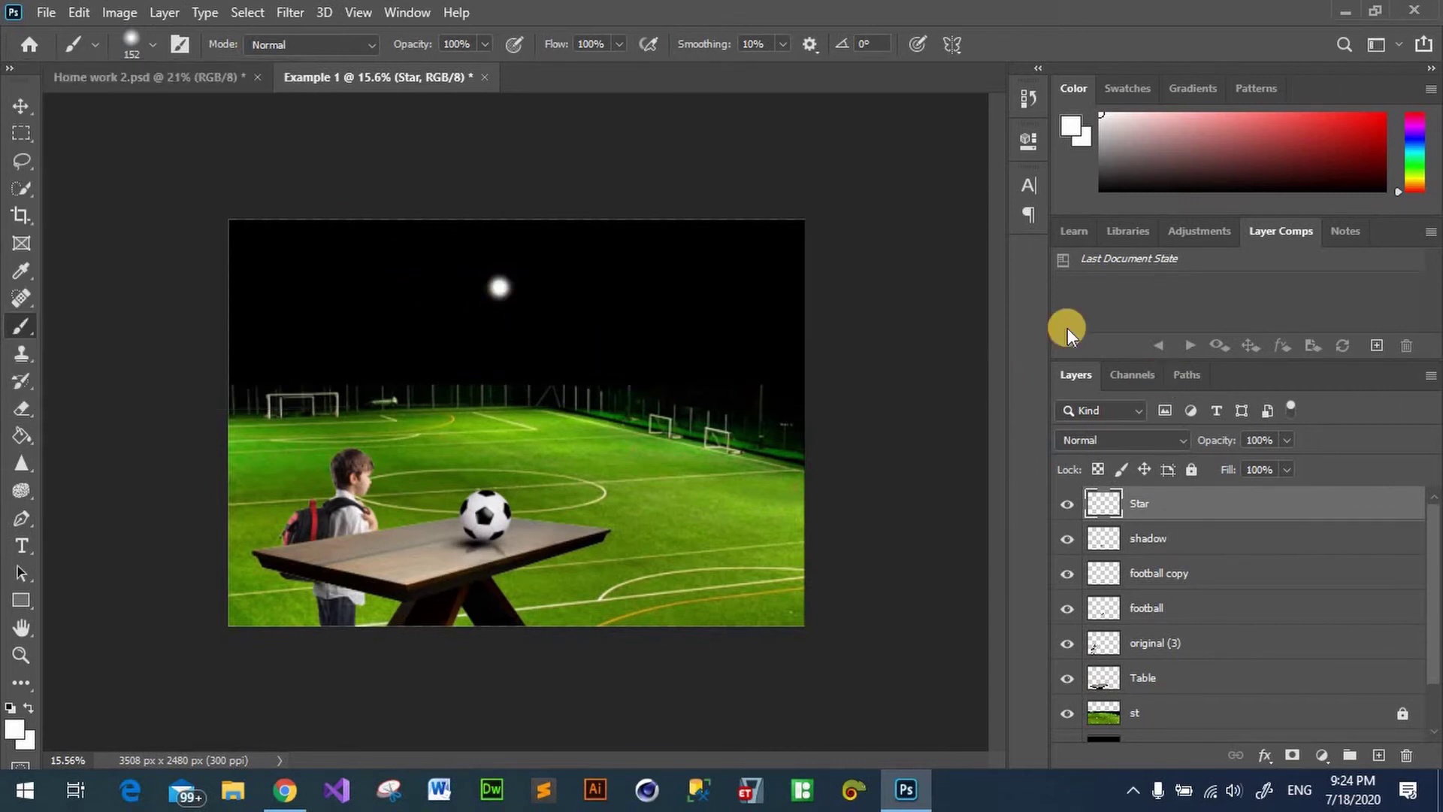
Step: Squash the white dot to about 37% height to form a streak
{"action": "left_click", "coordinate": [21, 106]}
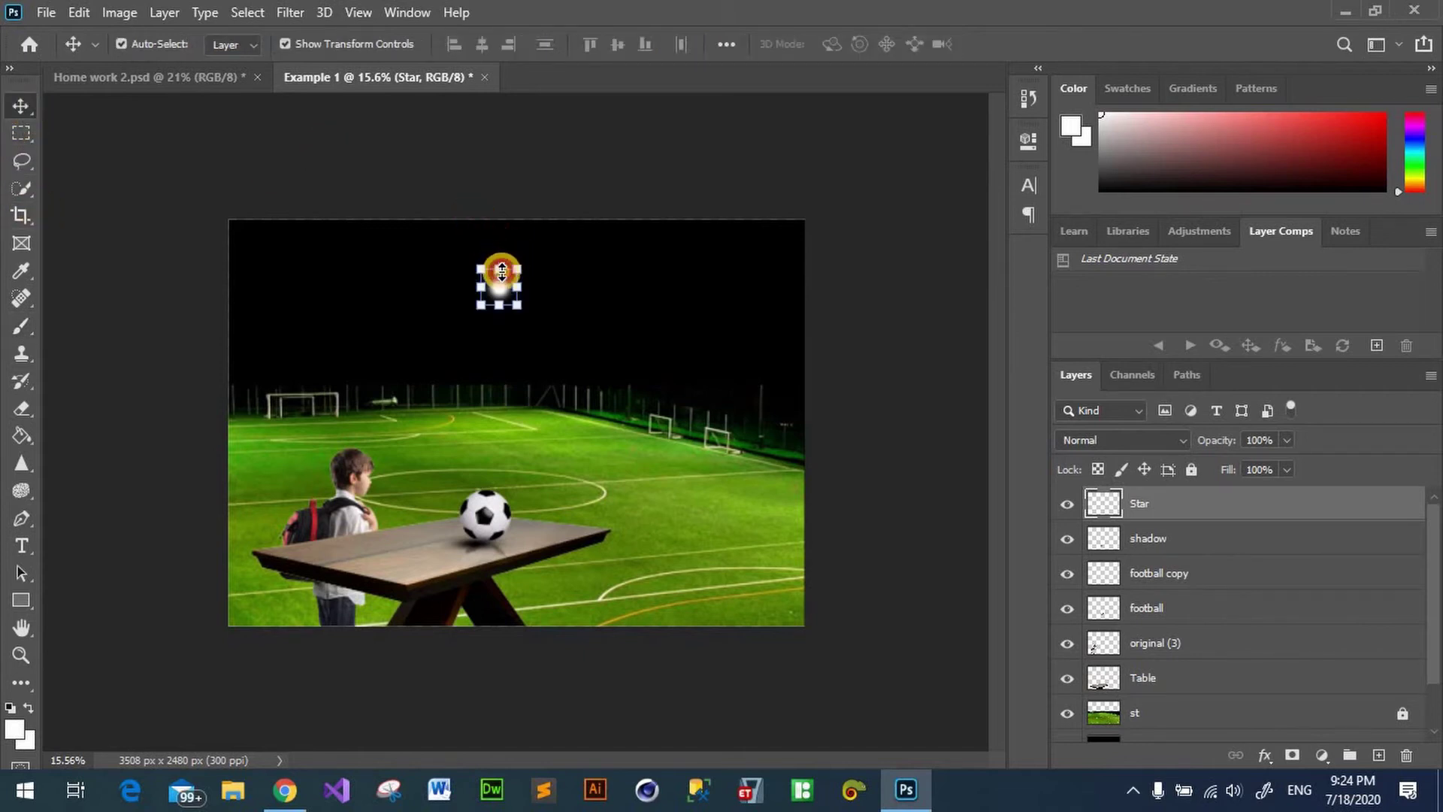
{"action": "mouse_move", "coordinate": [502, 268]}
{"action": "left_mouse_down"}
{"action": "mouse_move", "coordinate": [500, 291]}
{"action": "mouse_move", "coordinate": [535, 301]}
{"action": "left_mouse_up"}
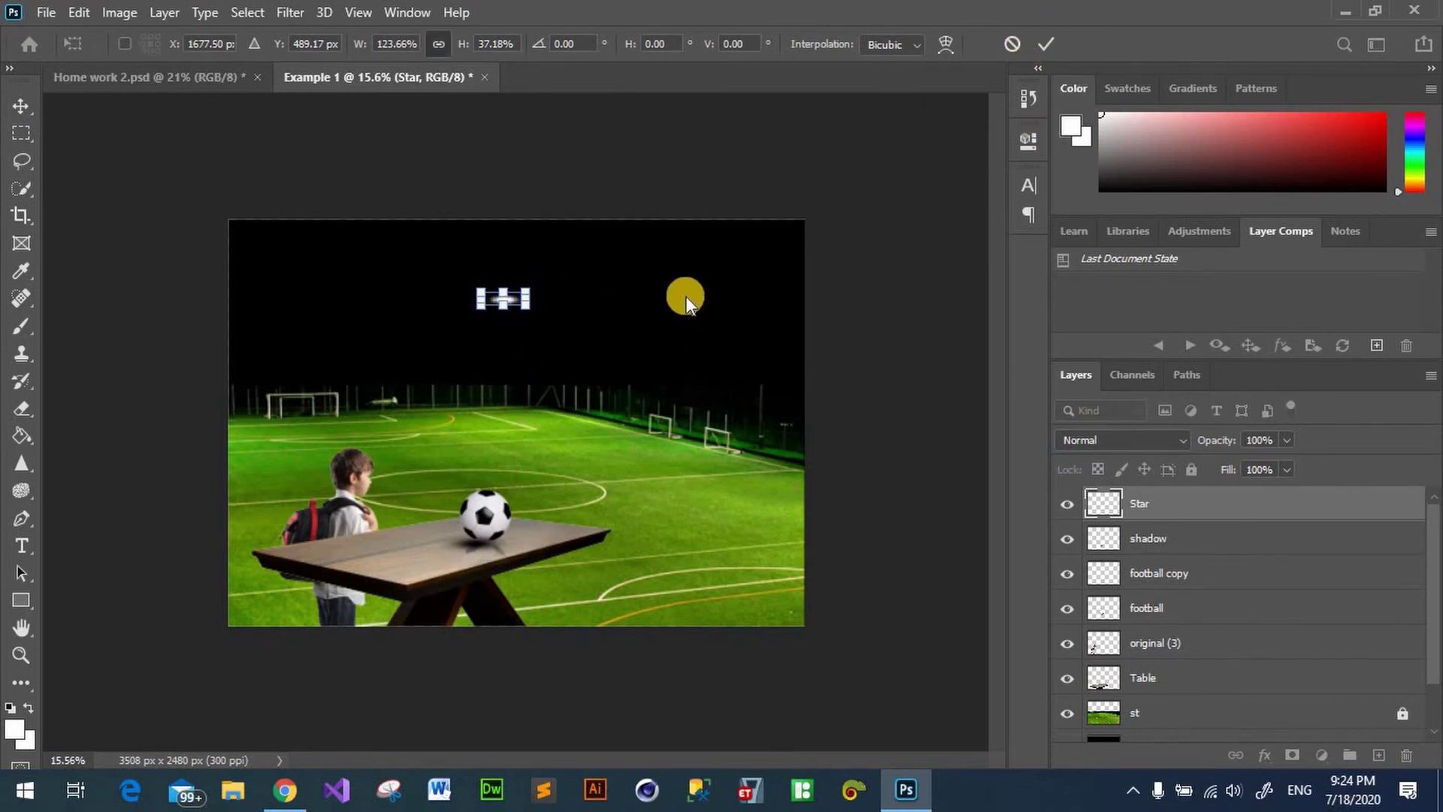
{"action": "left_click", "coordinate": [1024, 54]}
{"action": "left_click", "coordinate": [580, 334]}
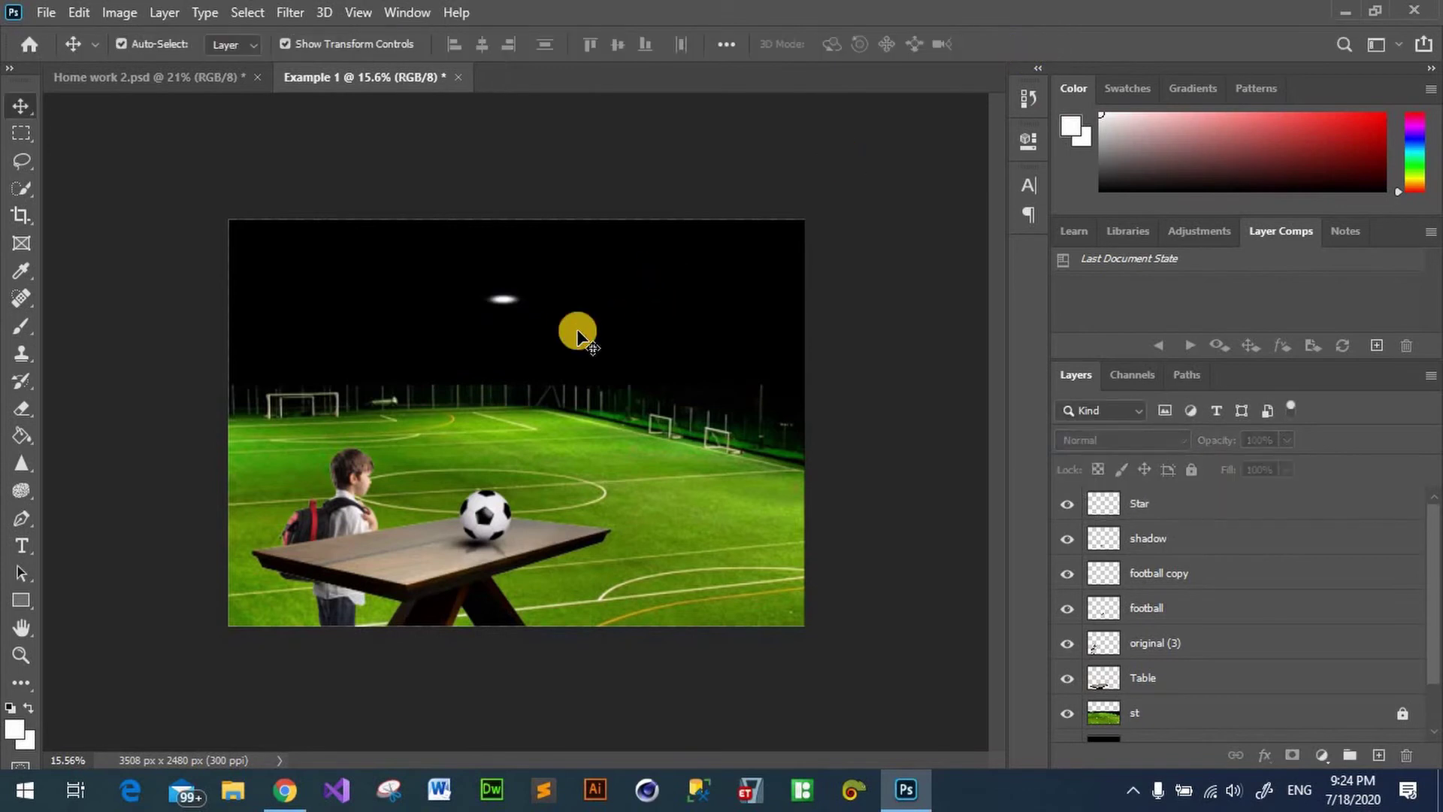
{"action": "scroll", "coordinate": [516, 328], "scroll_direction": "up", "scroll_amount": 3}
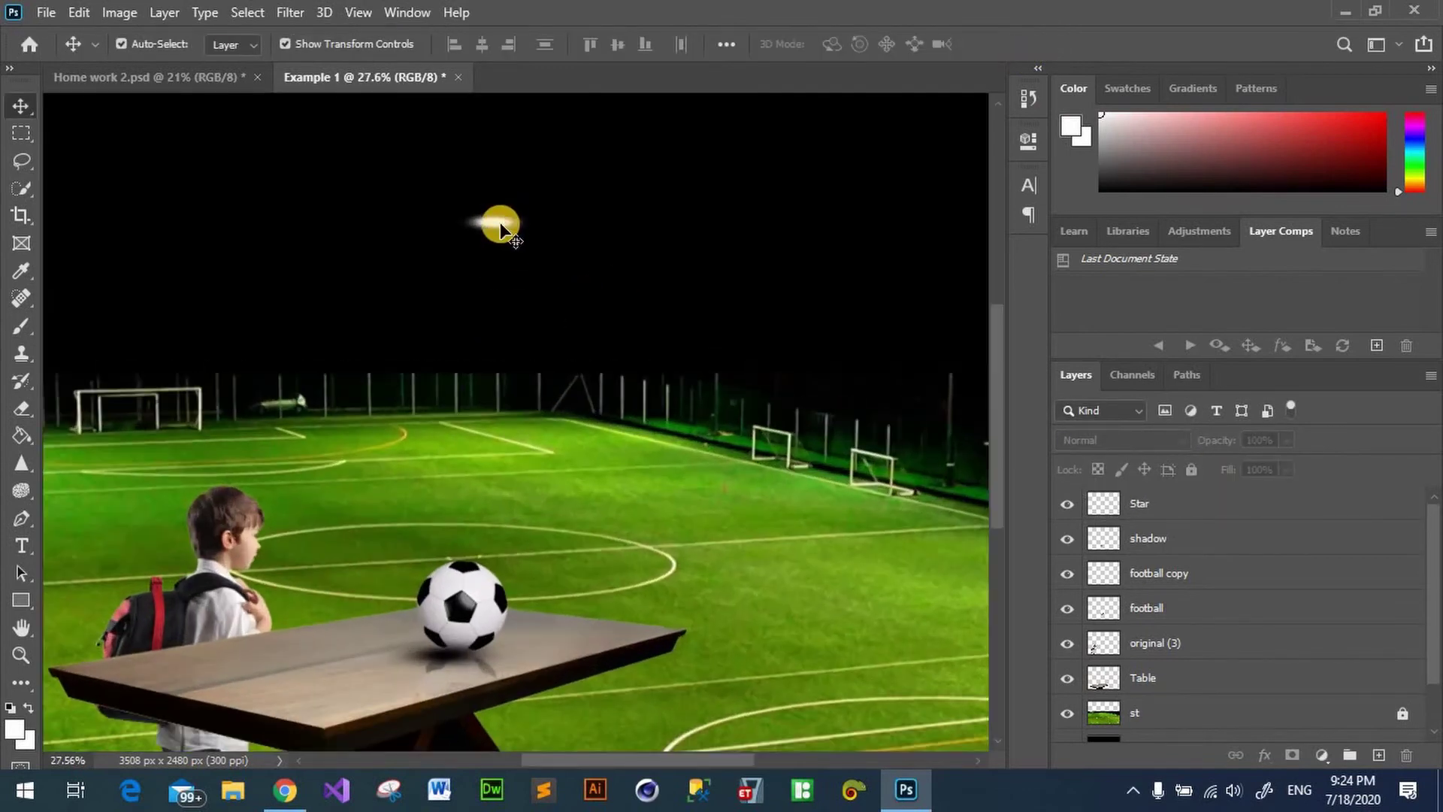
Step: Delete the first Star layer and create a fresh empty layer named Star
{"action": "left_click", "coordinate": [493, 225]}
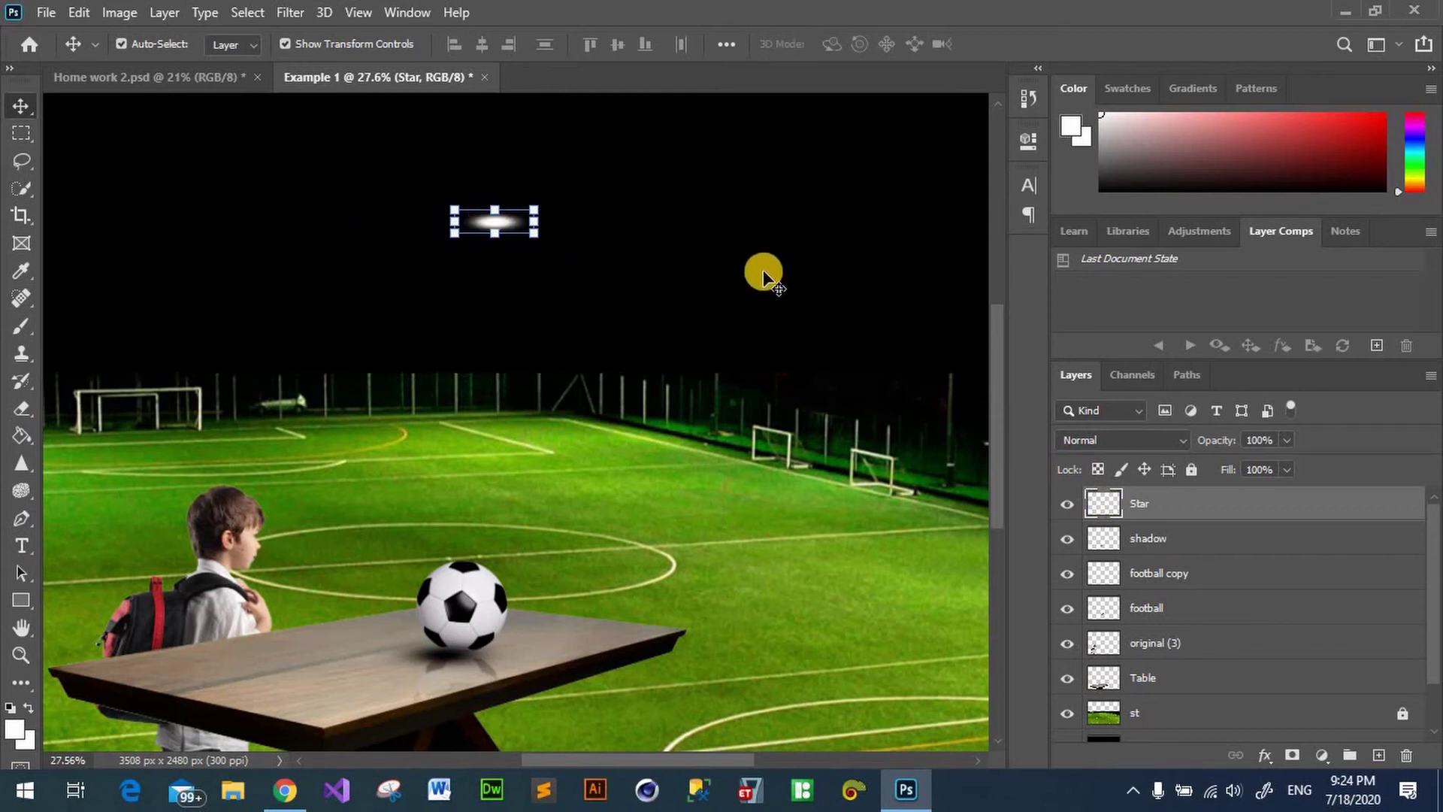
{"action": "key", "text": "Delete"}
{"action": "left_click", "coordinate": [1378, 755]}
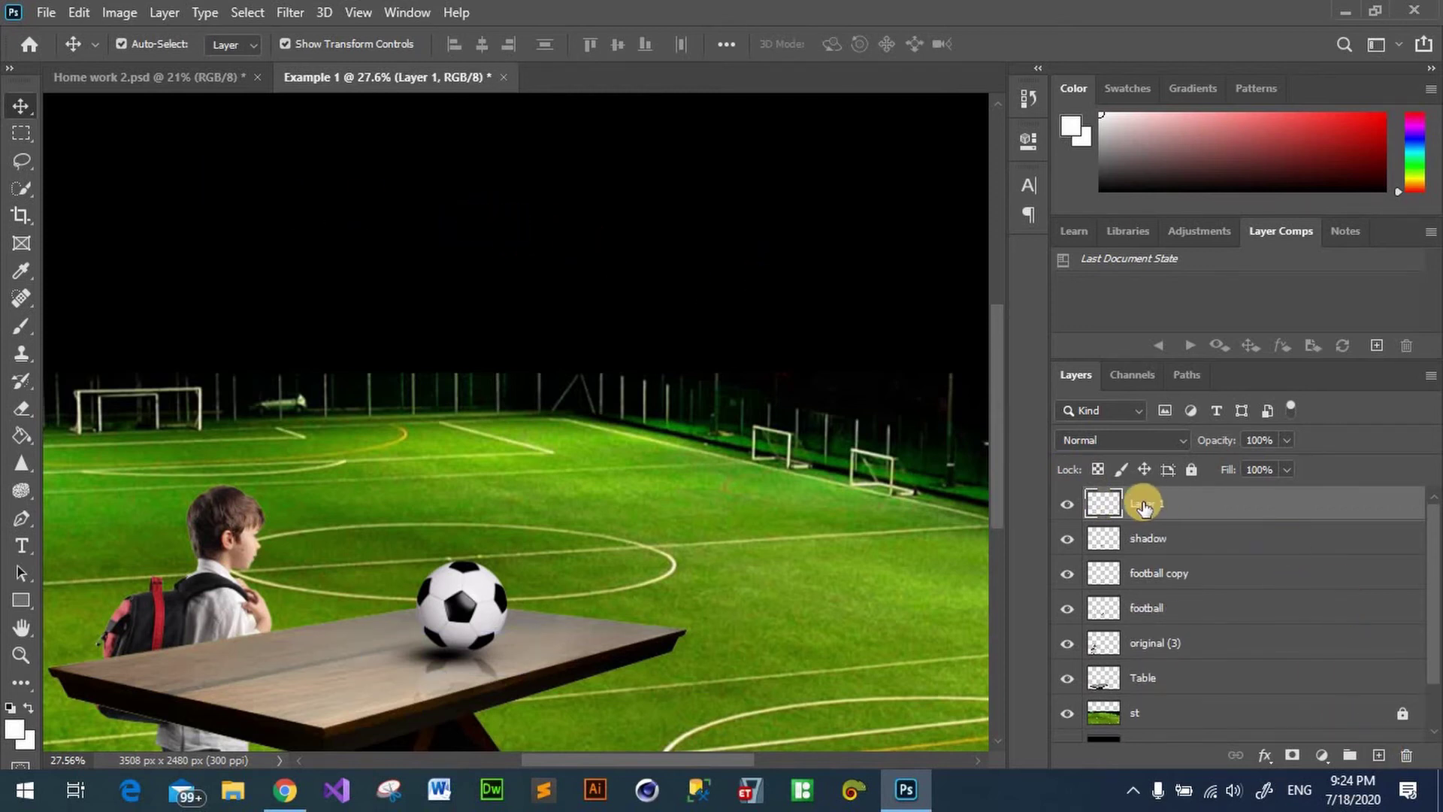
{"action": "double_click", "coordinate": [1142, 503]}
{"action": "type", "text": "Star"}
{"action": "left_click", "coordinate": [1194, 511]}
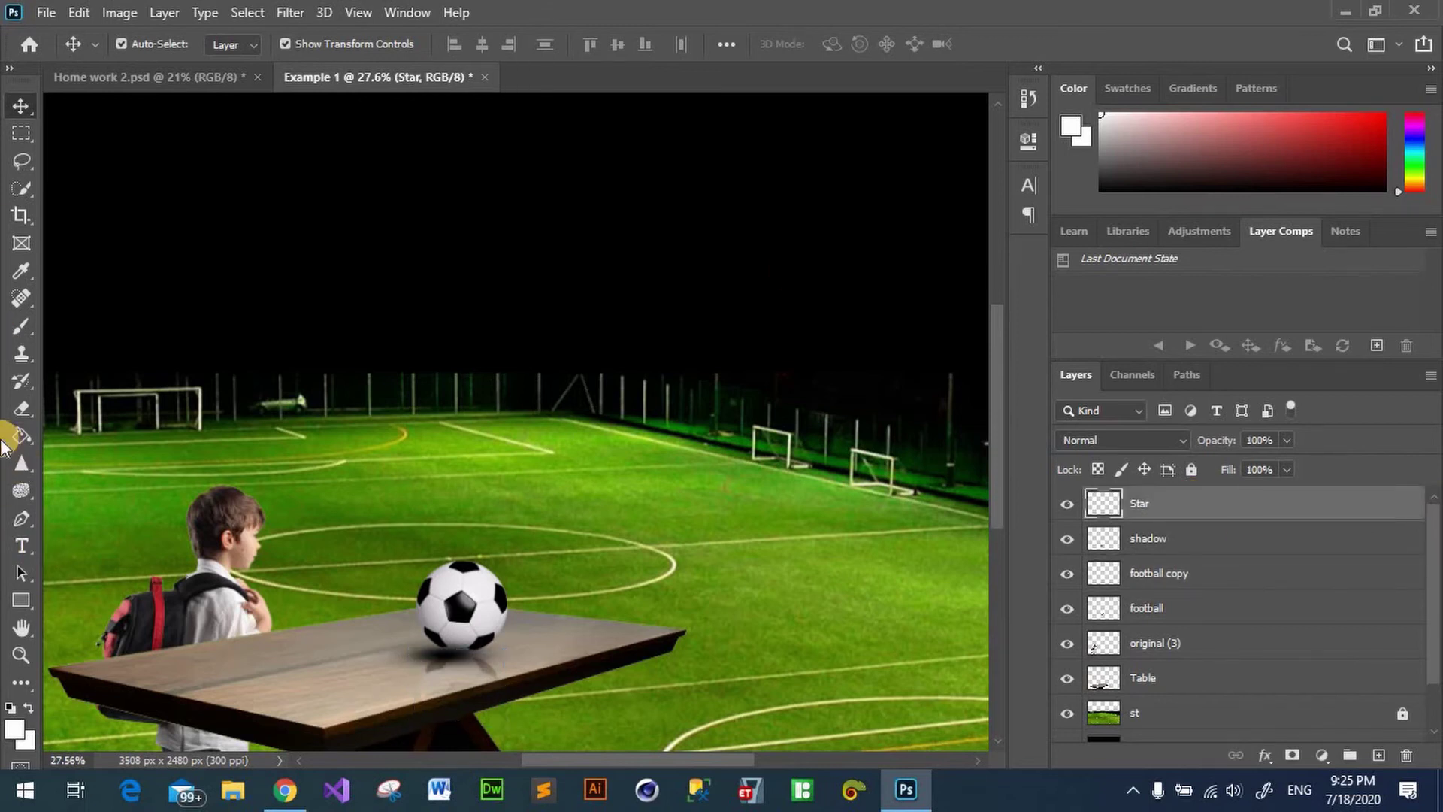
Step: Paint a softer white glow and flatten it to about 134% wide, 25% tall
{"action": "left_click", "coordinate": [21, 326]}
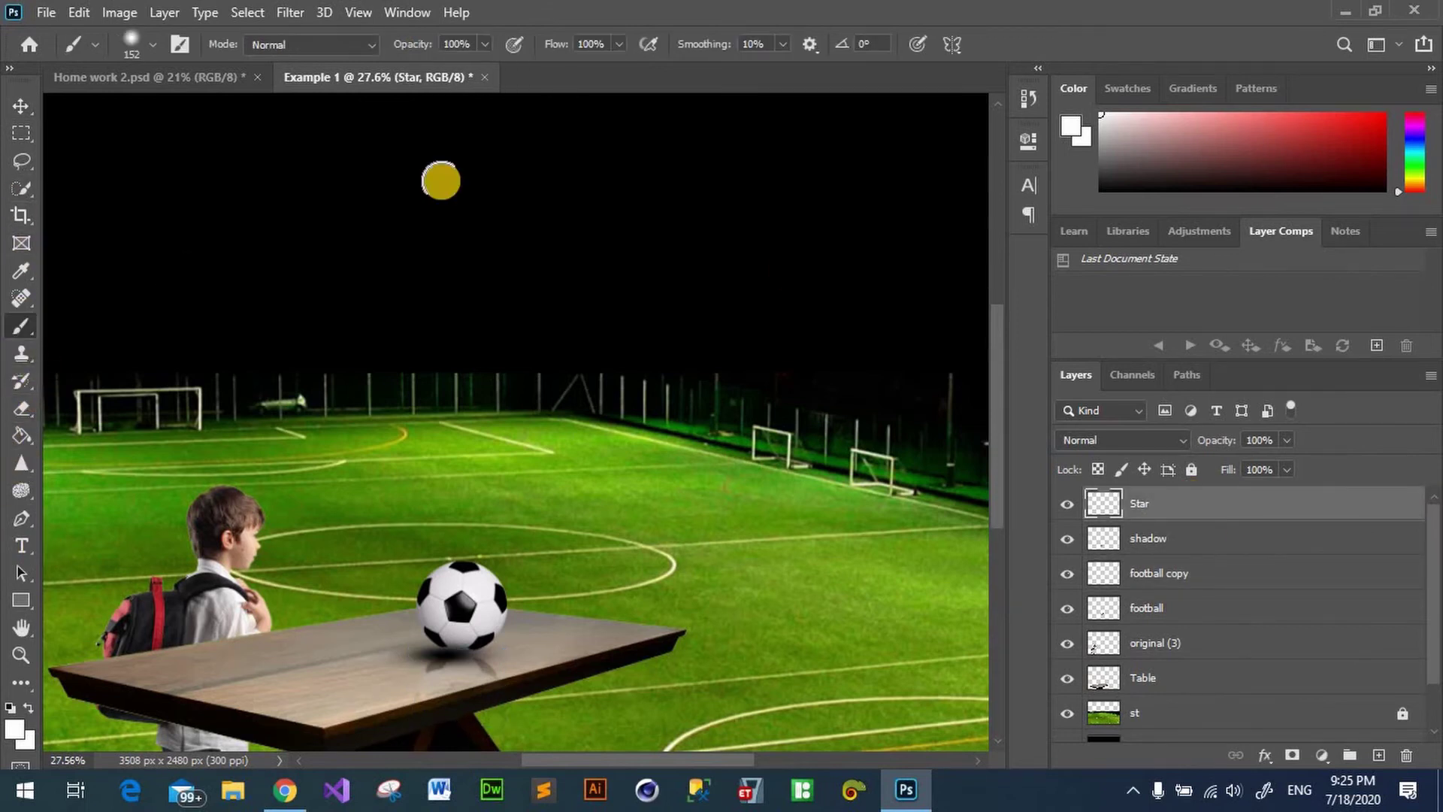
{"action": "left_click", "coordinate": [154, 47]}
{"action": "left_click_drag", "start_coordinate": [143, 161], "coordinate": [129, 162]}
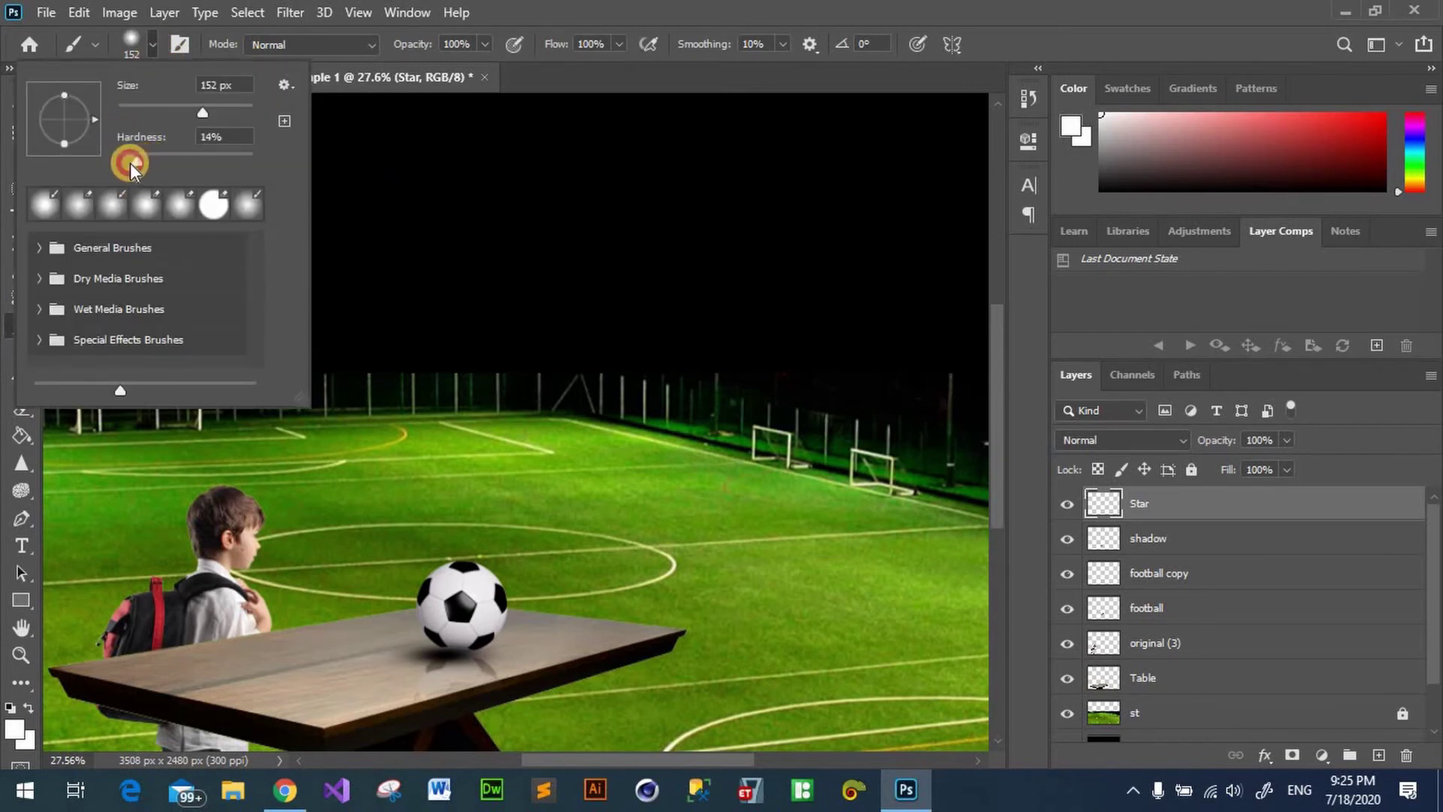
{"action": "left_click", "coordinate": [486, 204]}
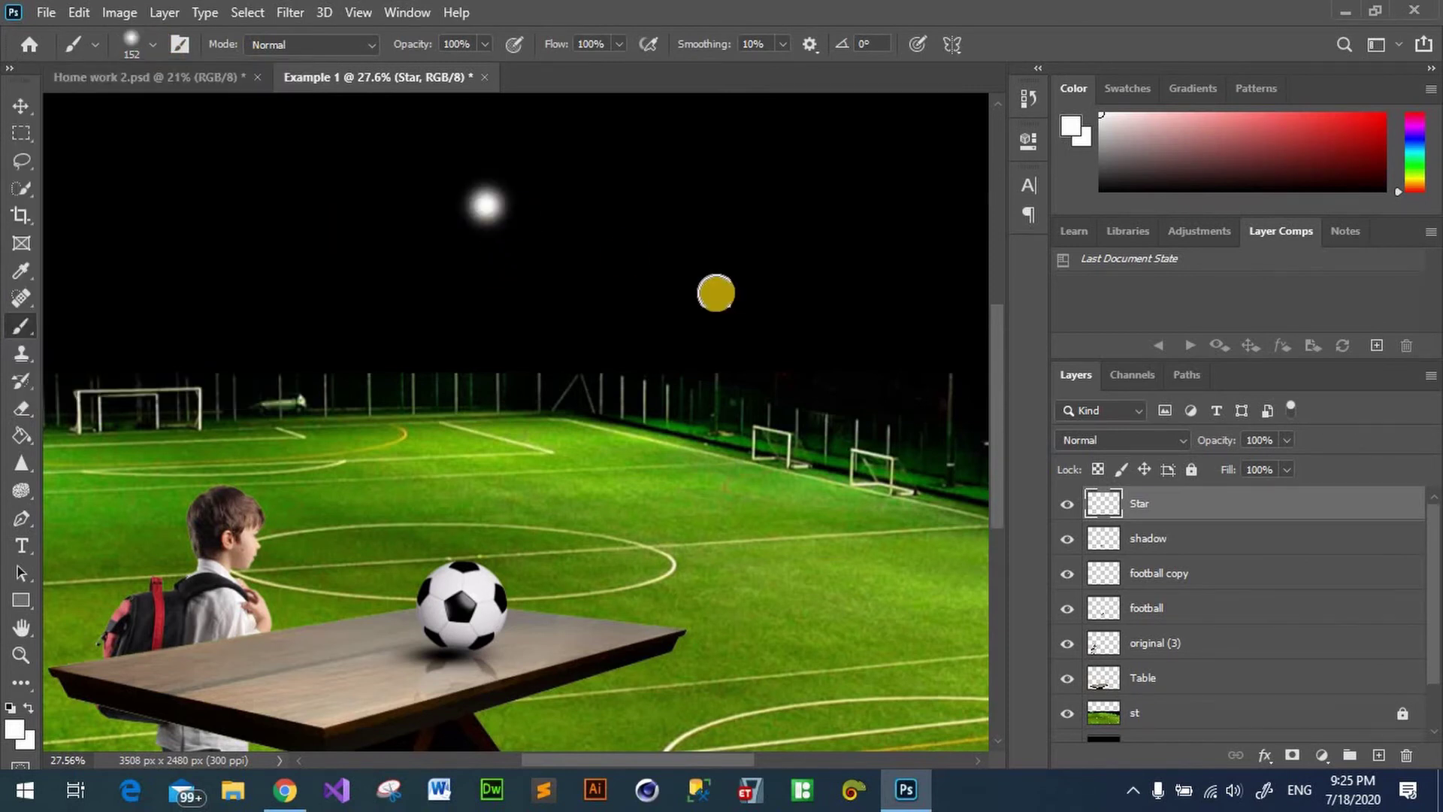
{"action": "left_click", "coordinate": [12, 107]}
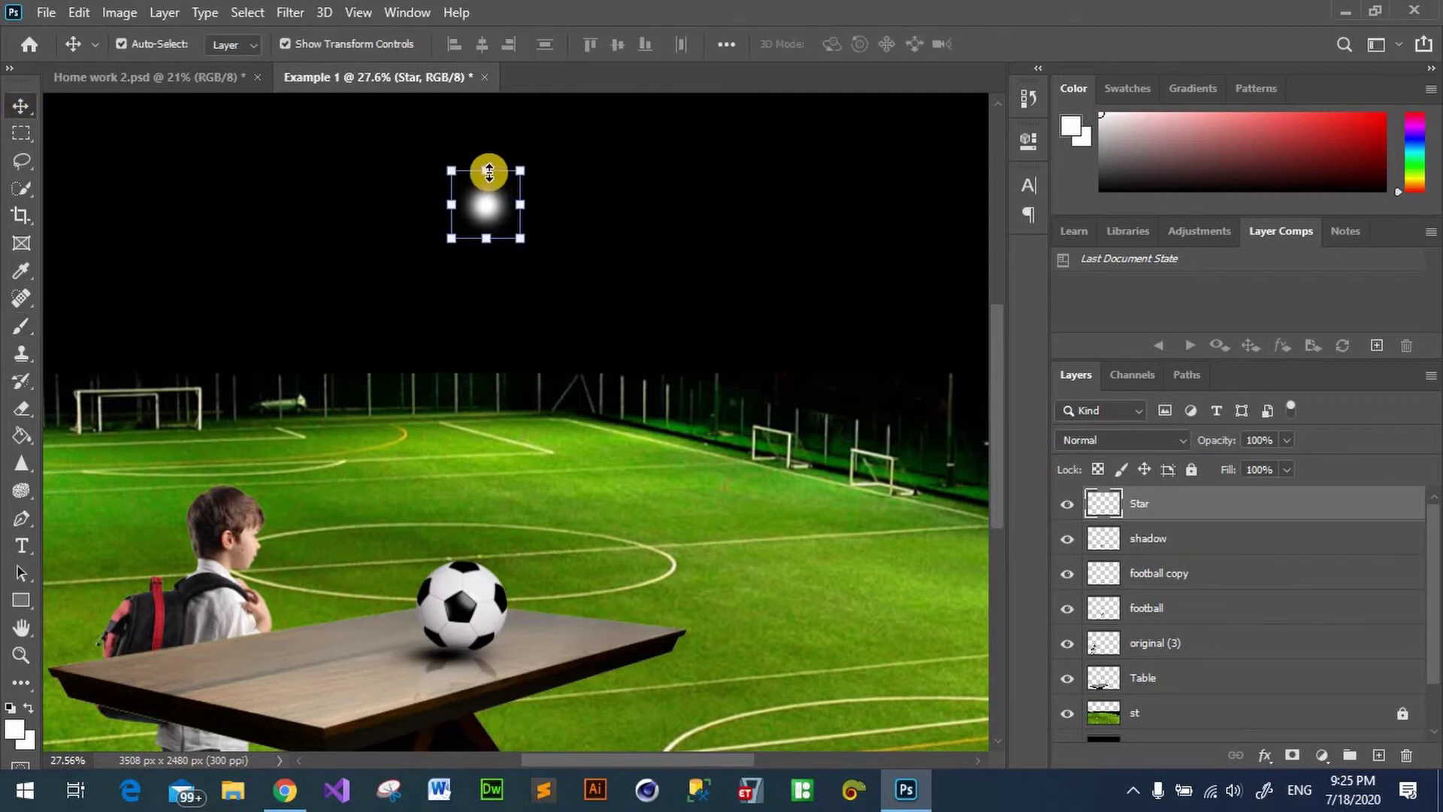
{"action": "mouse_move", "coordinate": [489, 172]}
{"action": "left_mouse_down"}
{"action": "mouse_move", "coordinate": [490, 226]}
{"action": "mouse_move", "coordinate": [547, 239]}
{"action": "left_mouse_up"}
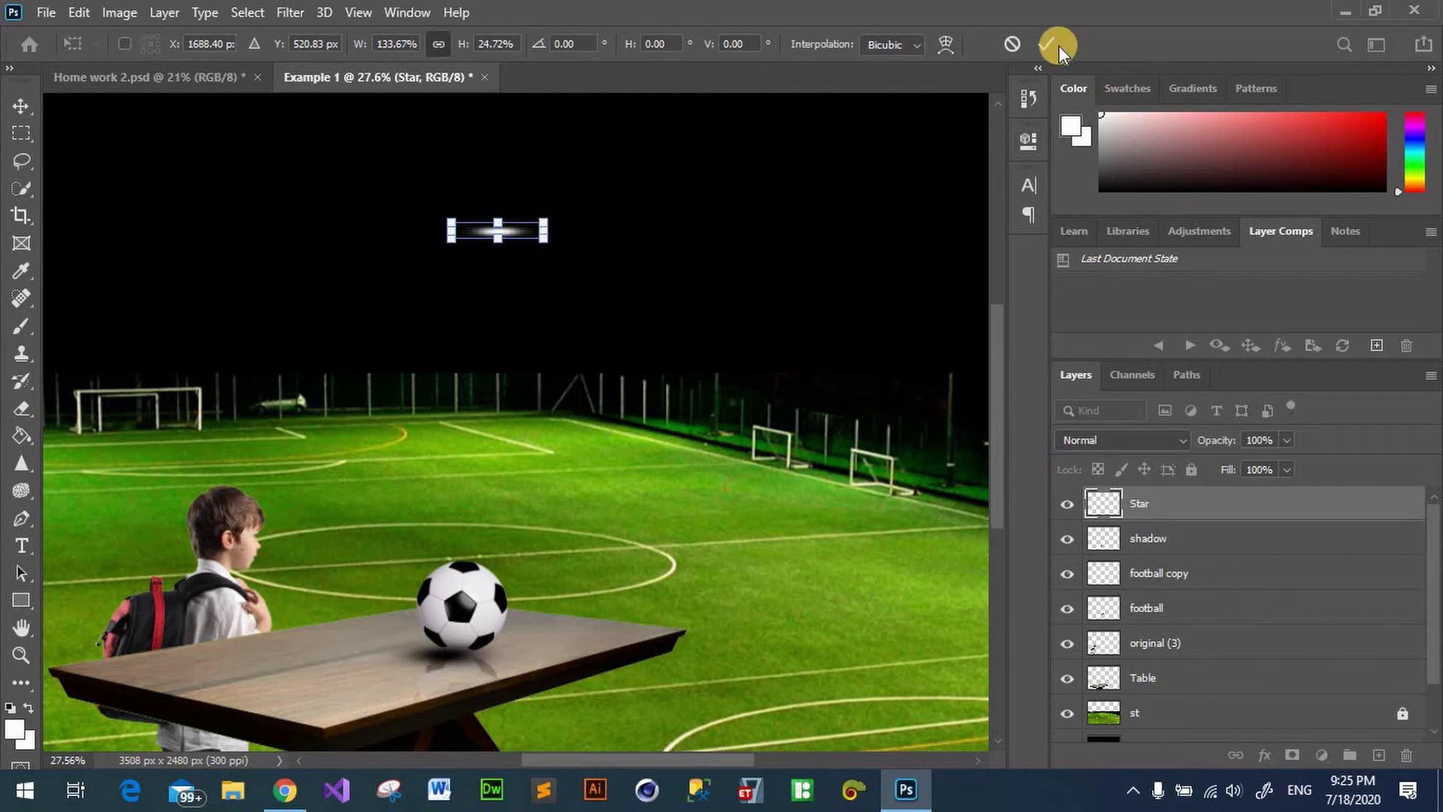
{"action": "key", "text": "Return"}
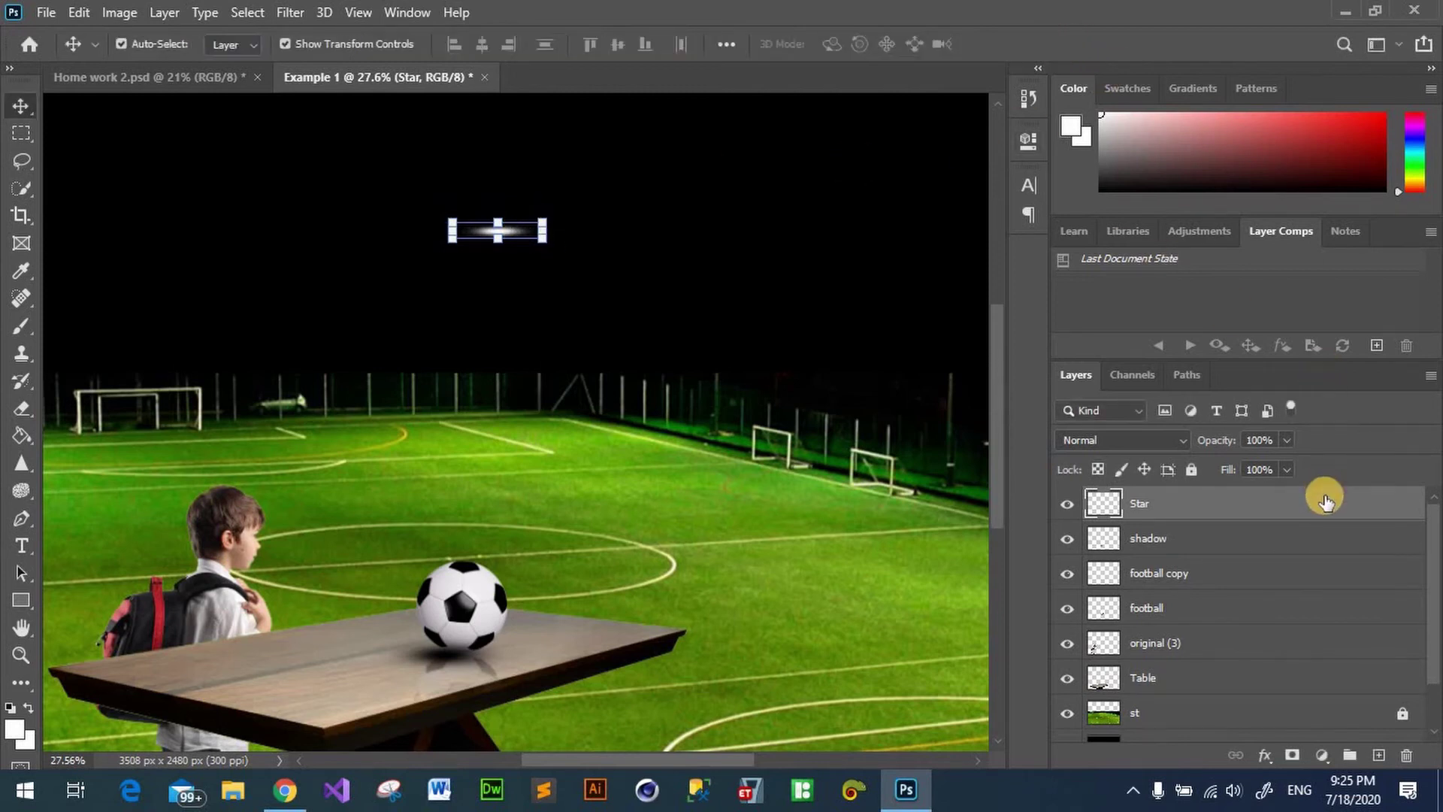
Step: Duplicate the streak twice, rotating the copies about 87° and 49°
{"action": "key", "text": "ctrl+j"}
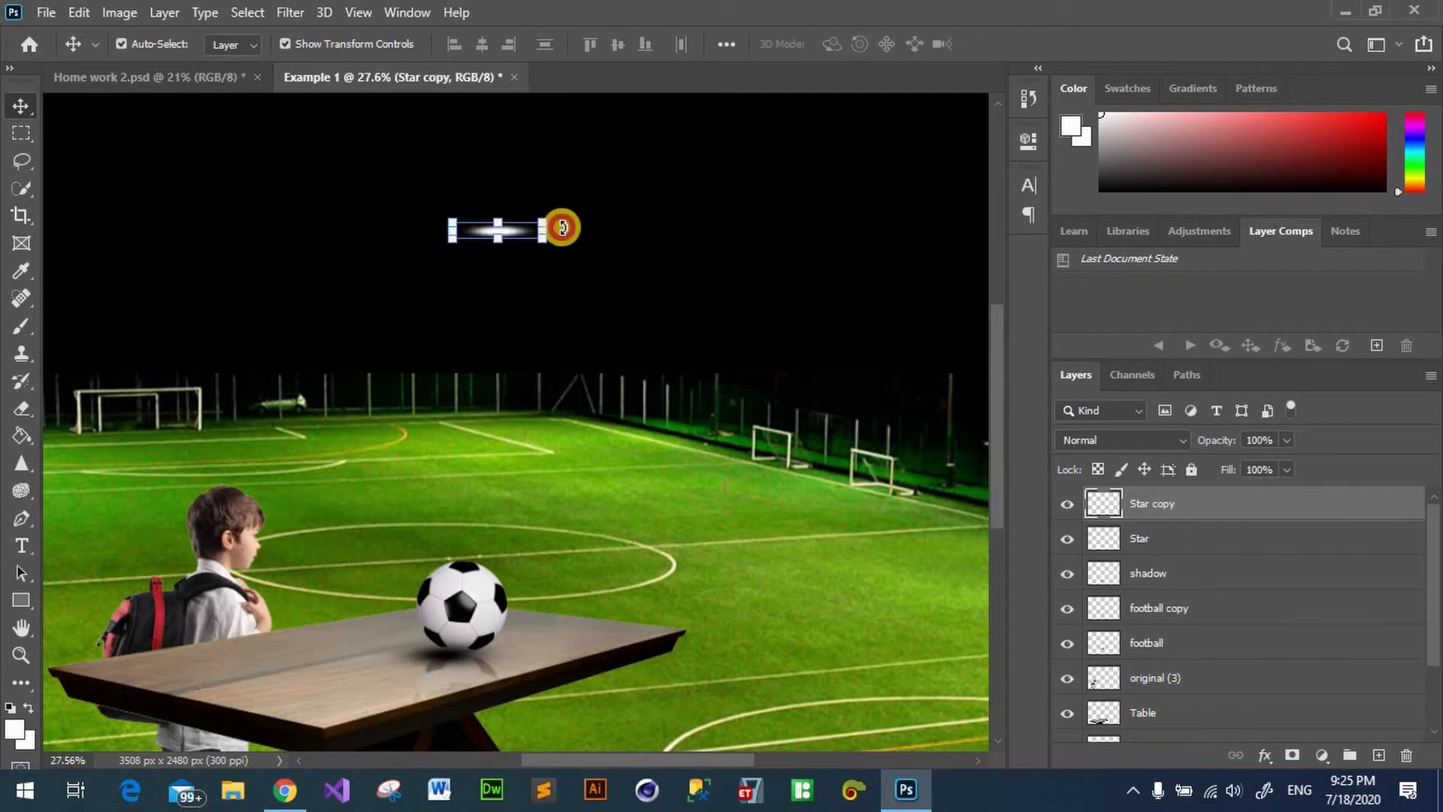
{"action": "left_click_drag", "start_coordinate": [560, 221], "coordinate": [533, 321]}
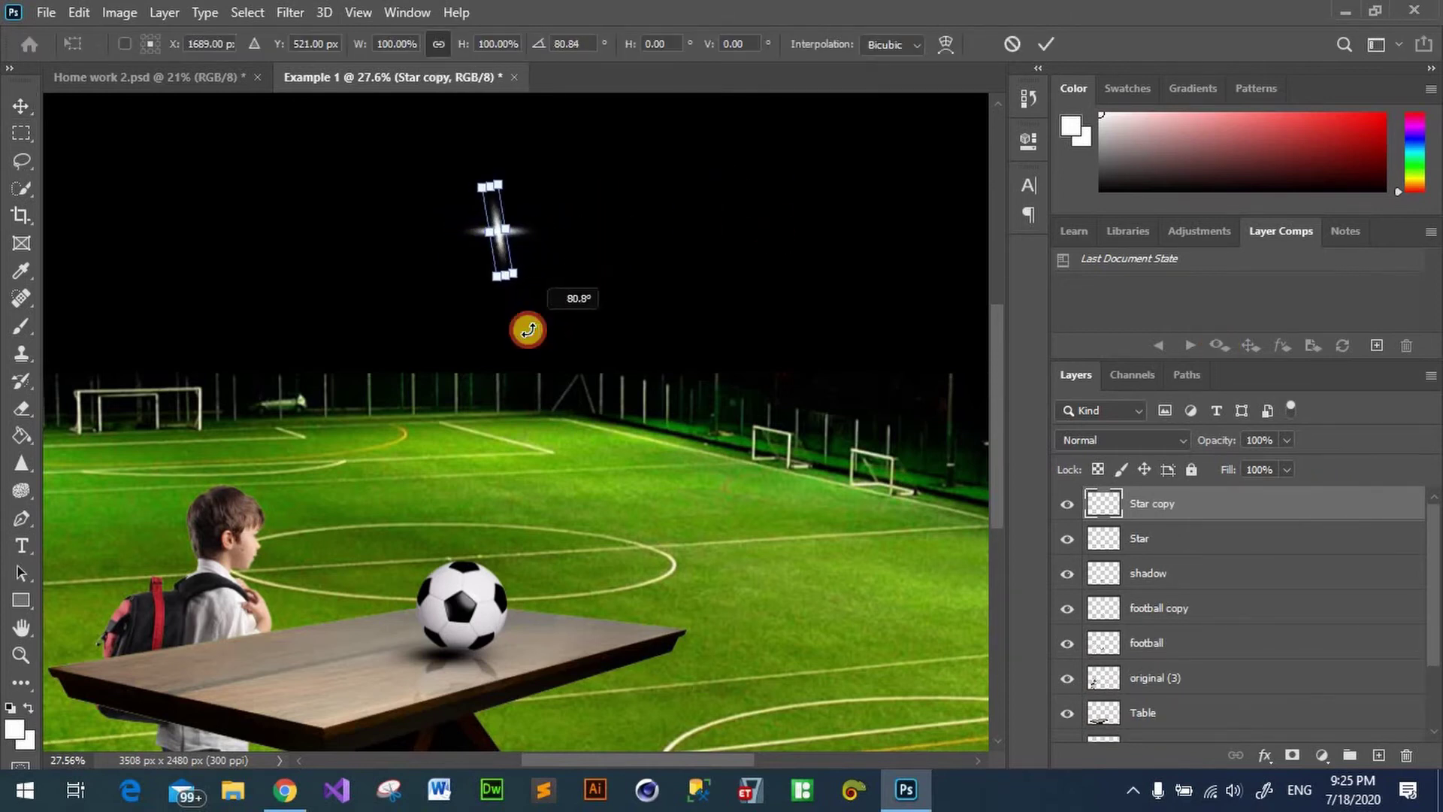
{"action": "left_click_drag", "start_coordinate": [533, 321], "coordinate": [519, 332]}
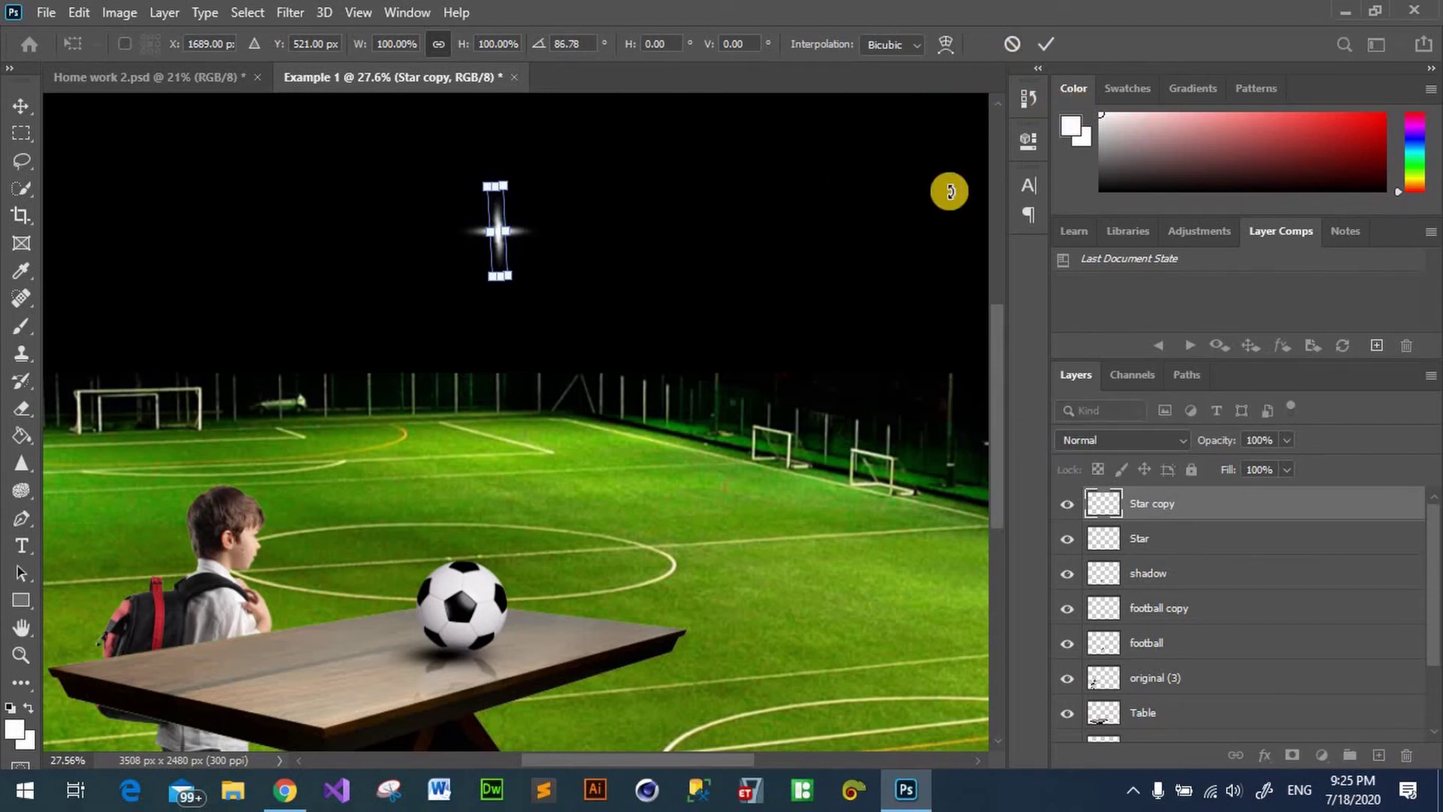
{"action": "left_click", "coordinate": [1039, 43]}
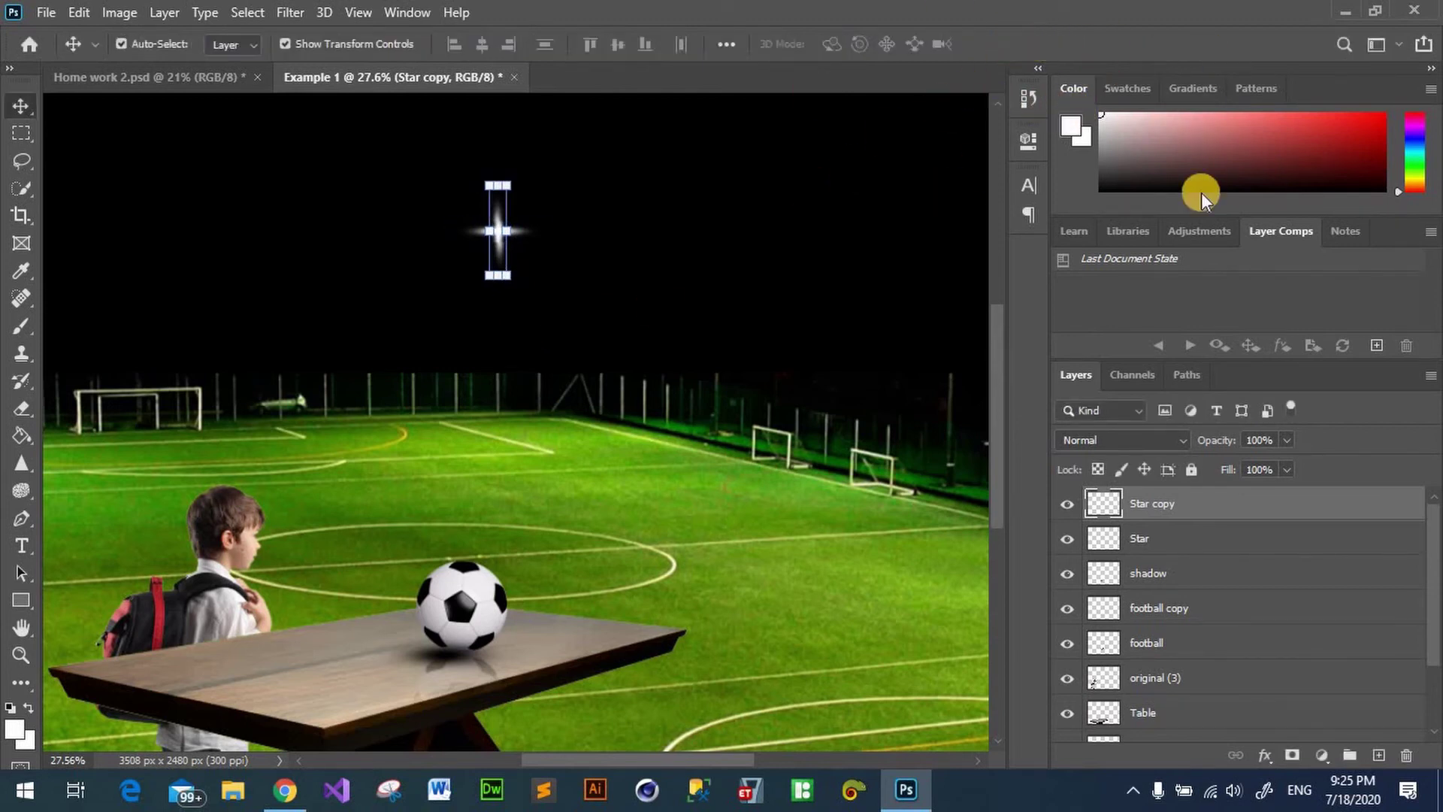
{"action": "key", "text": "ctrl+j"}
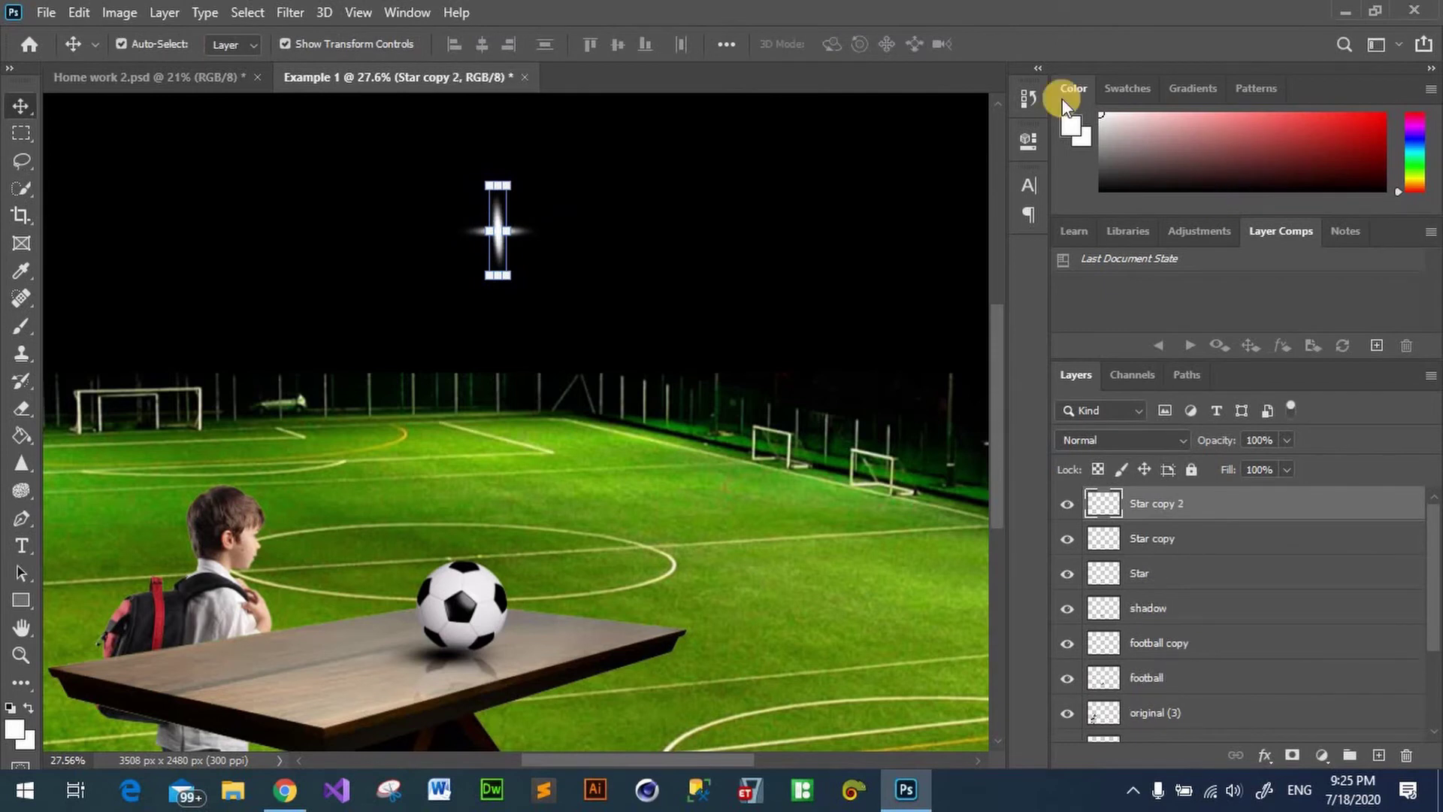
{"action": "left_click_drag", "start_coordinate": [523, 176], "coordinate": [574, 210]}
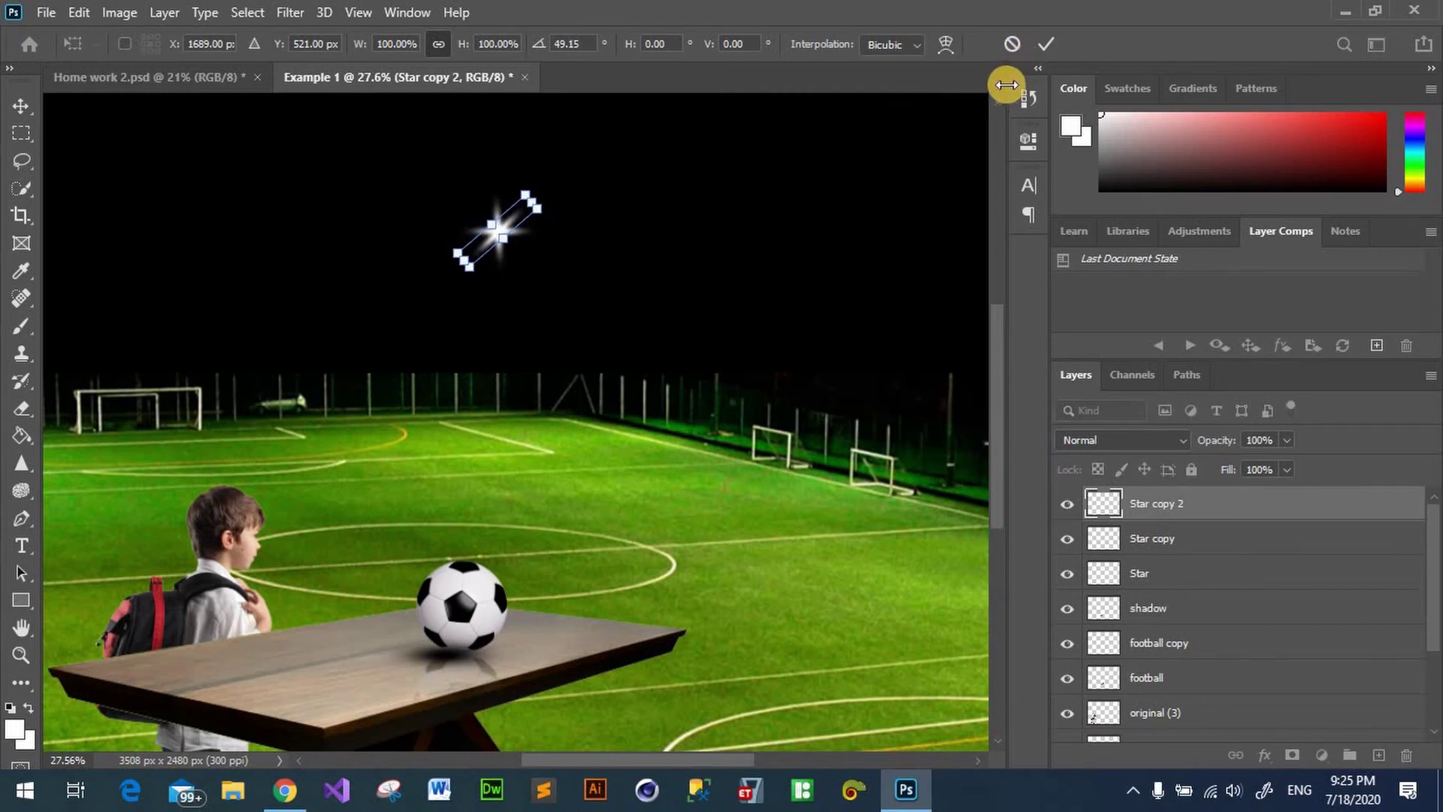
{"action": "left_click", "coordinate": [1048, 42]}
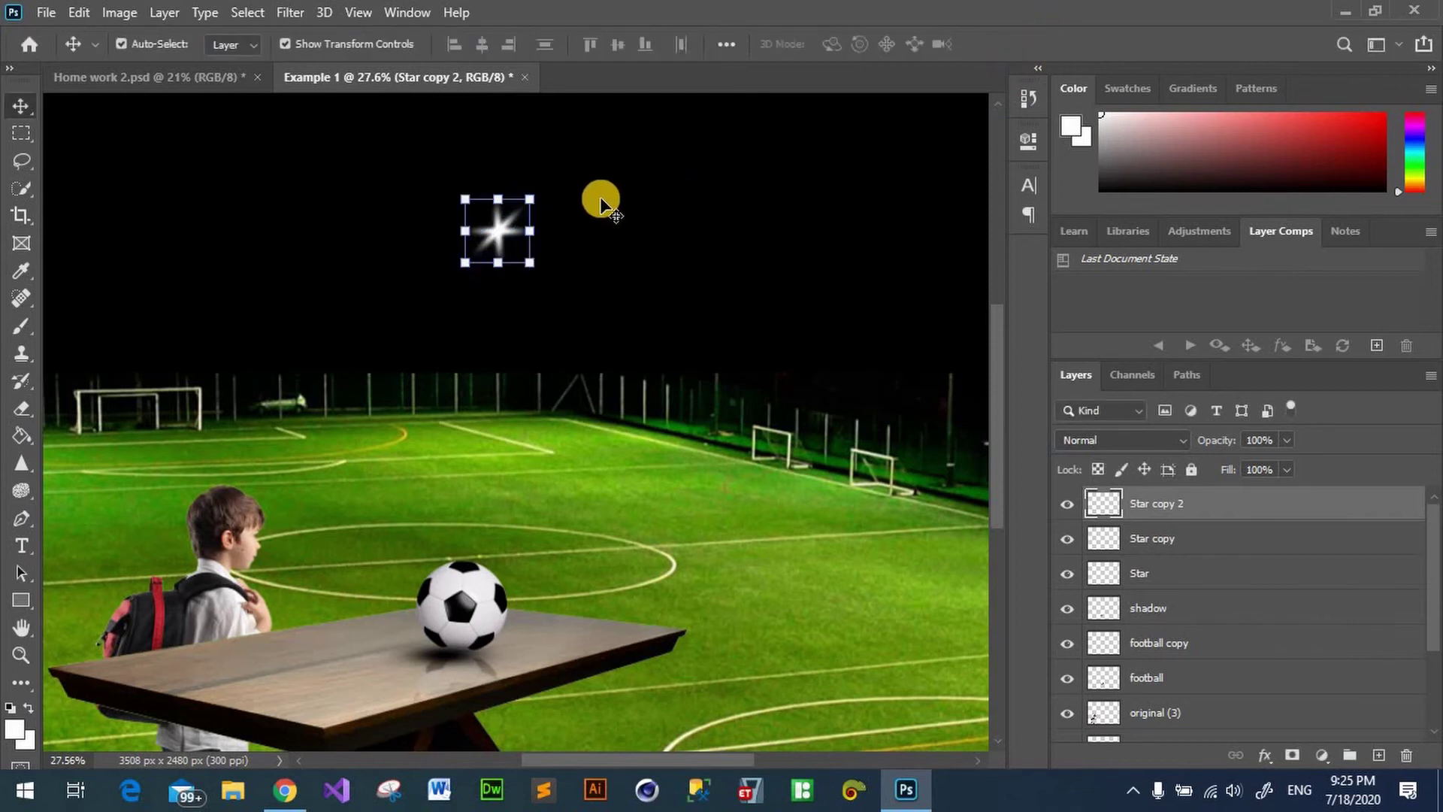
Step: Add a third streak copy rotated about 79° to complete the sparkle
{"action": "key", "text": "ctrl+j"}
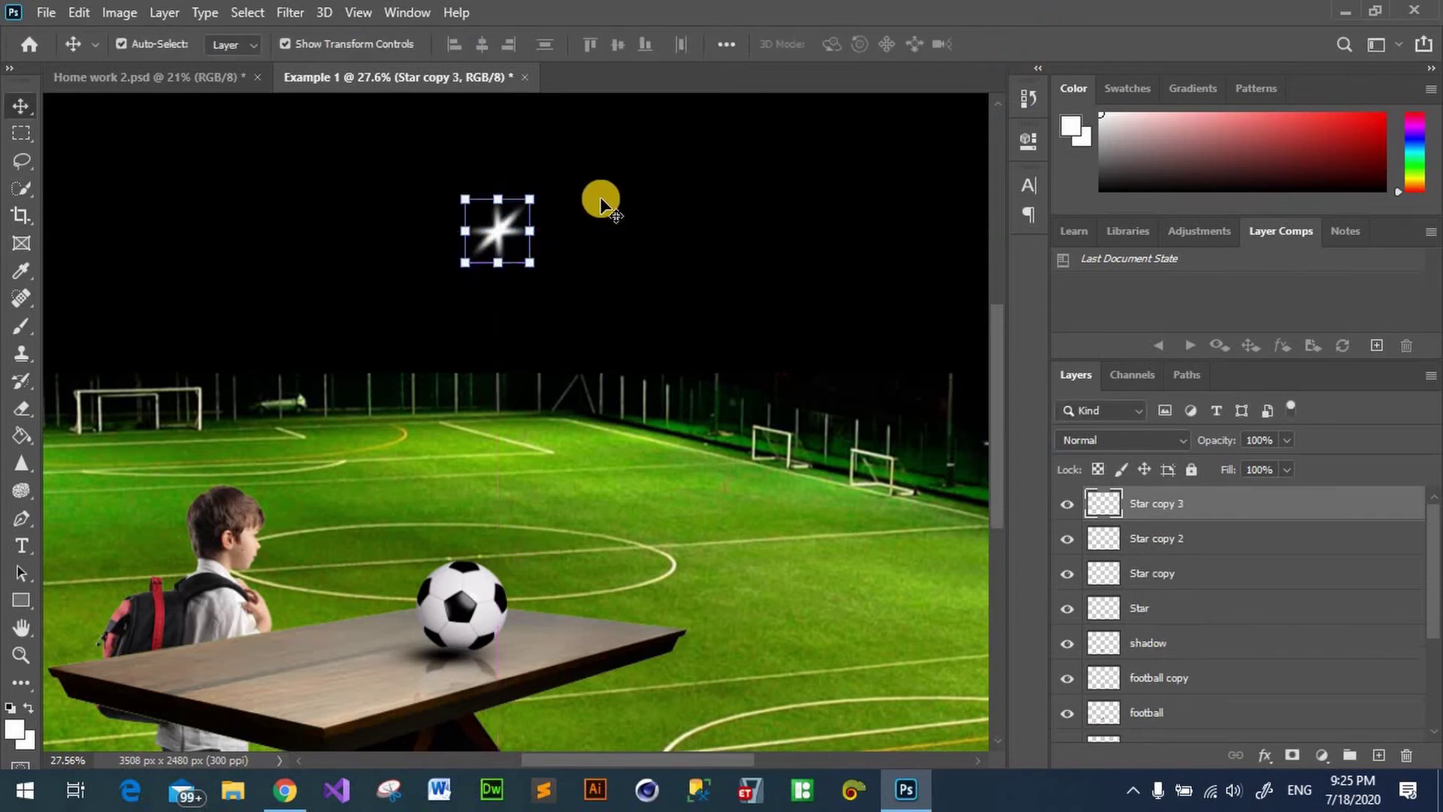
{"action": "key", "text": "ctrl+t"}
{"action": "left_click_drag", "start_coordinate": [567, 225], "coordinate": [569, 293]}
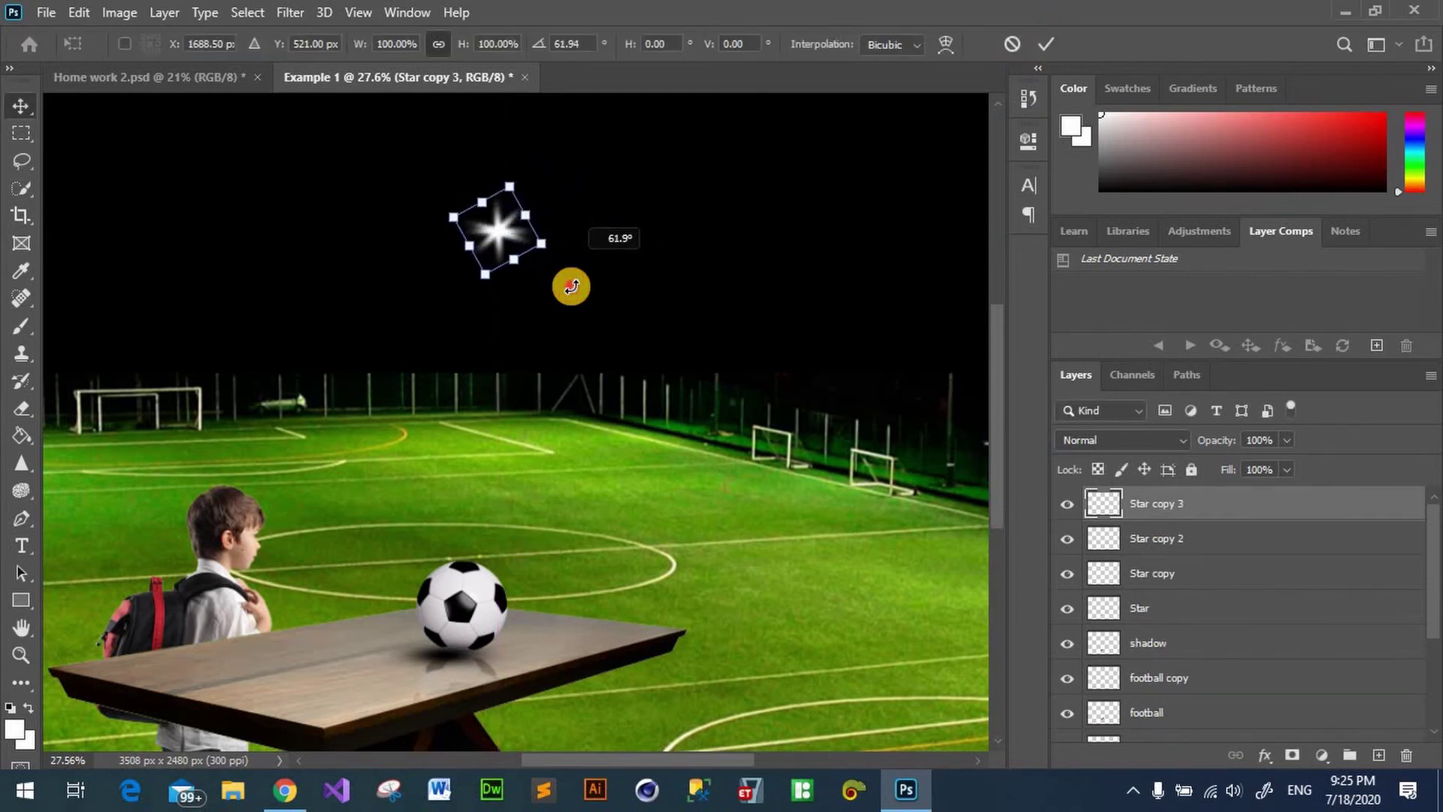
{"action": "left_click", "coordinate": [1046, 42]}
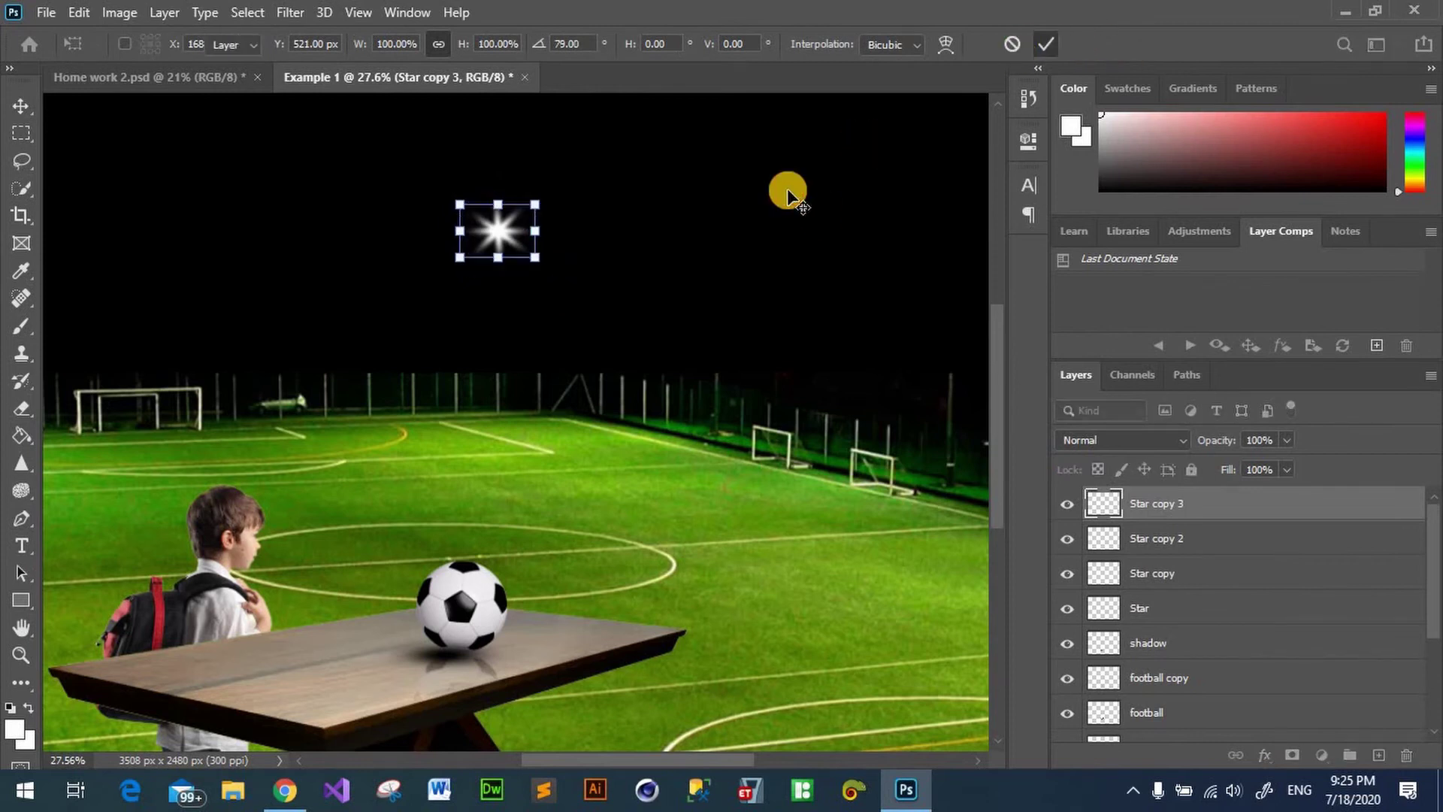
{"action": "left_click", "coordinate": [789, 195]}
Step: Merge the four star layers into one layer named Star
{"action": "scroll", "coordinate": [629, 218], "scroll_direction": "down", "scroll_amount": 1}
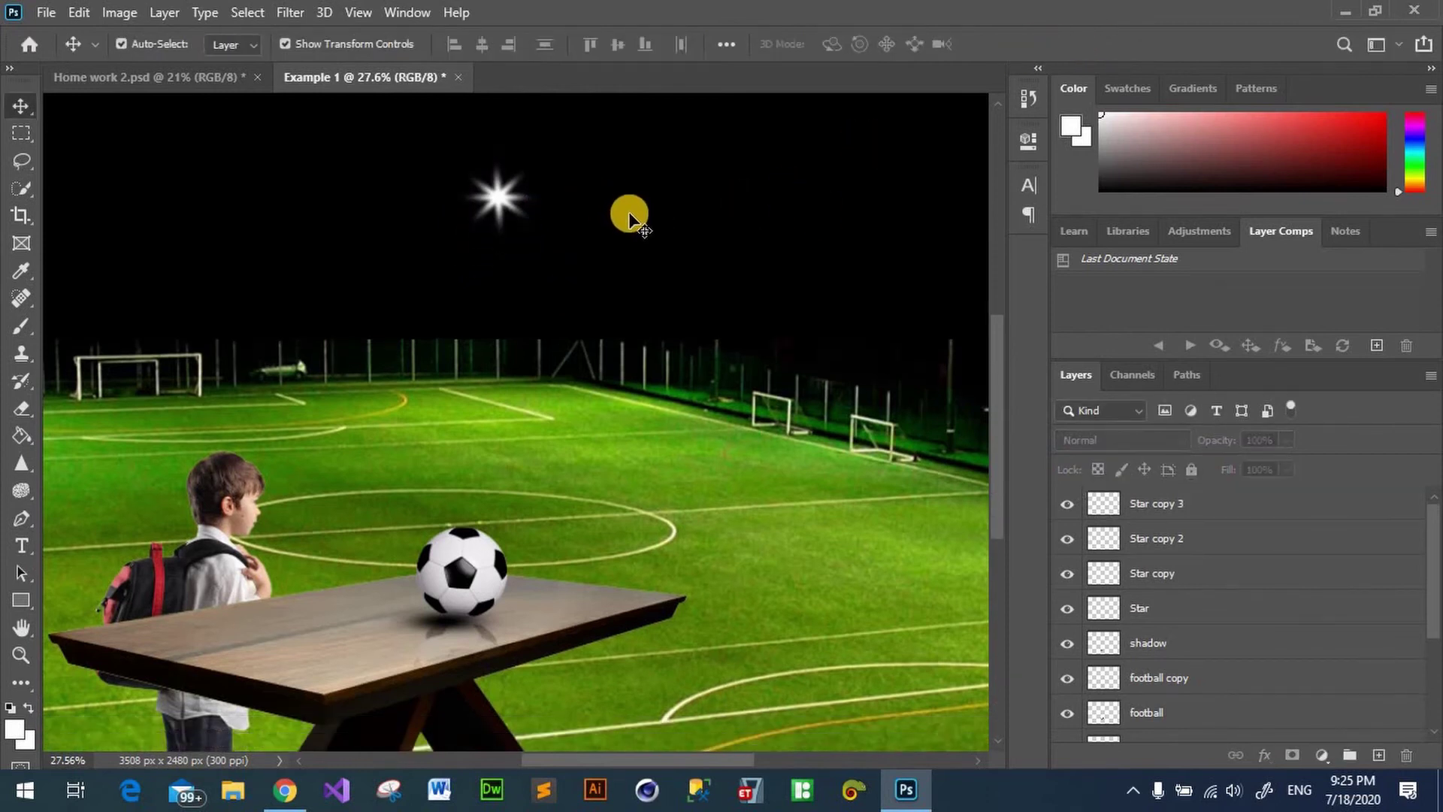
{"action": "scroll", "coordinate": [619, 206], "scroll_direction": "down", "scroll_amount": 2}
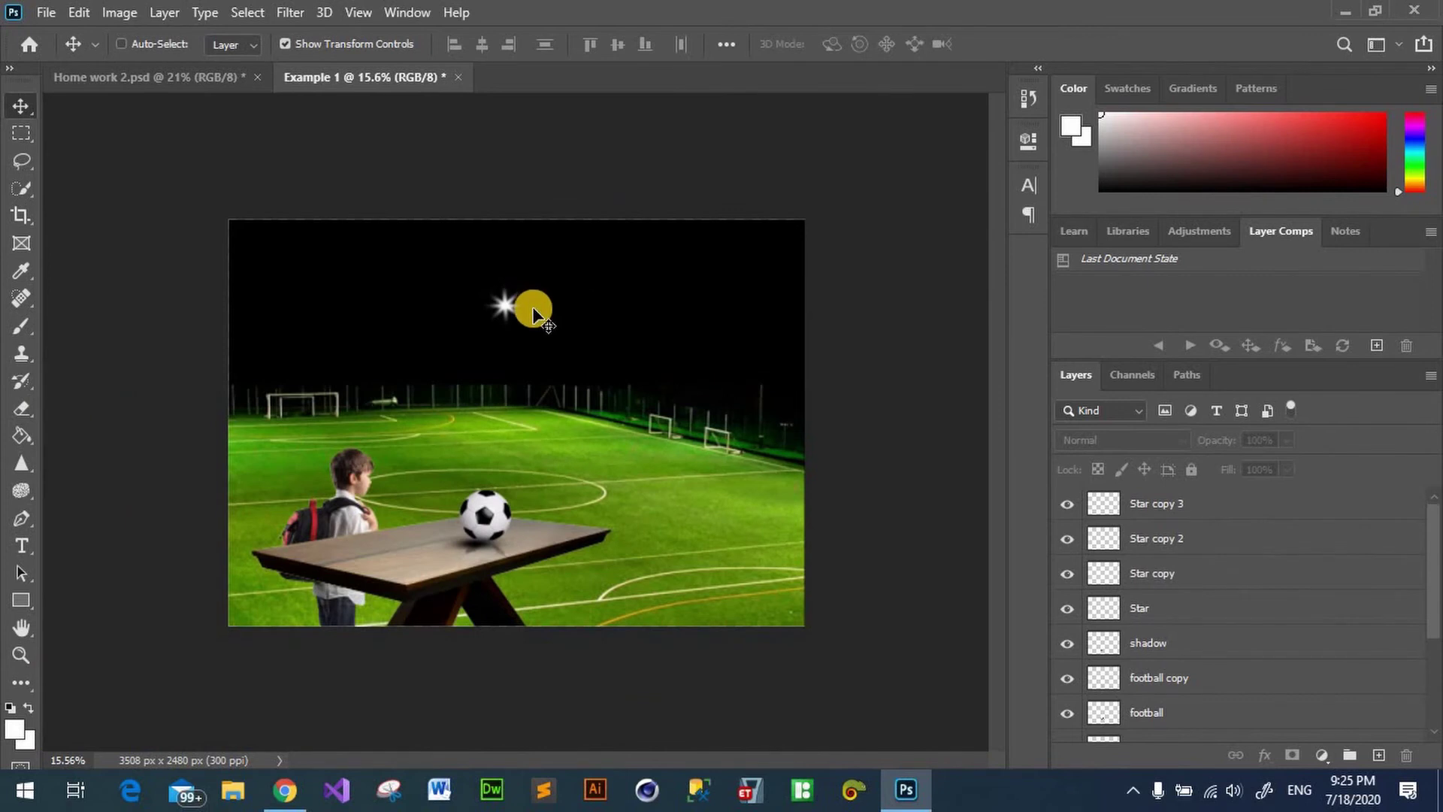
{"action": "scroll", "coordinate": [532, 310], "scroll_direction": "up", "scroll_amount": 2}
{"action": "scroll", "coordinate": [554, 316], "scroll_direction": "up", "scroll_amount": 1}
{"action": "left_click", "coordinate": [1226, 614]}
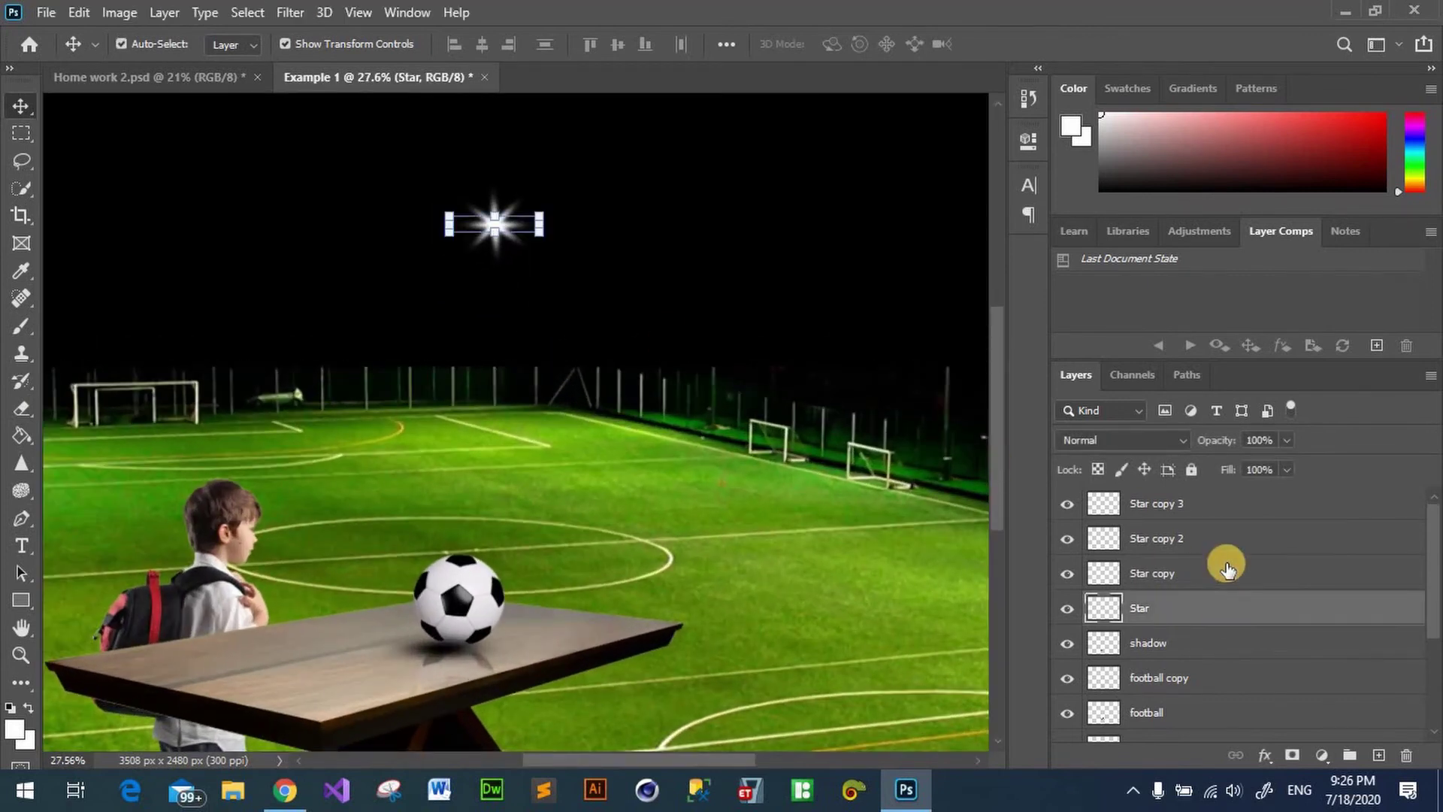
{"action": "left_click", "coordinate": [1155, 512], "text": "ctrl"}
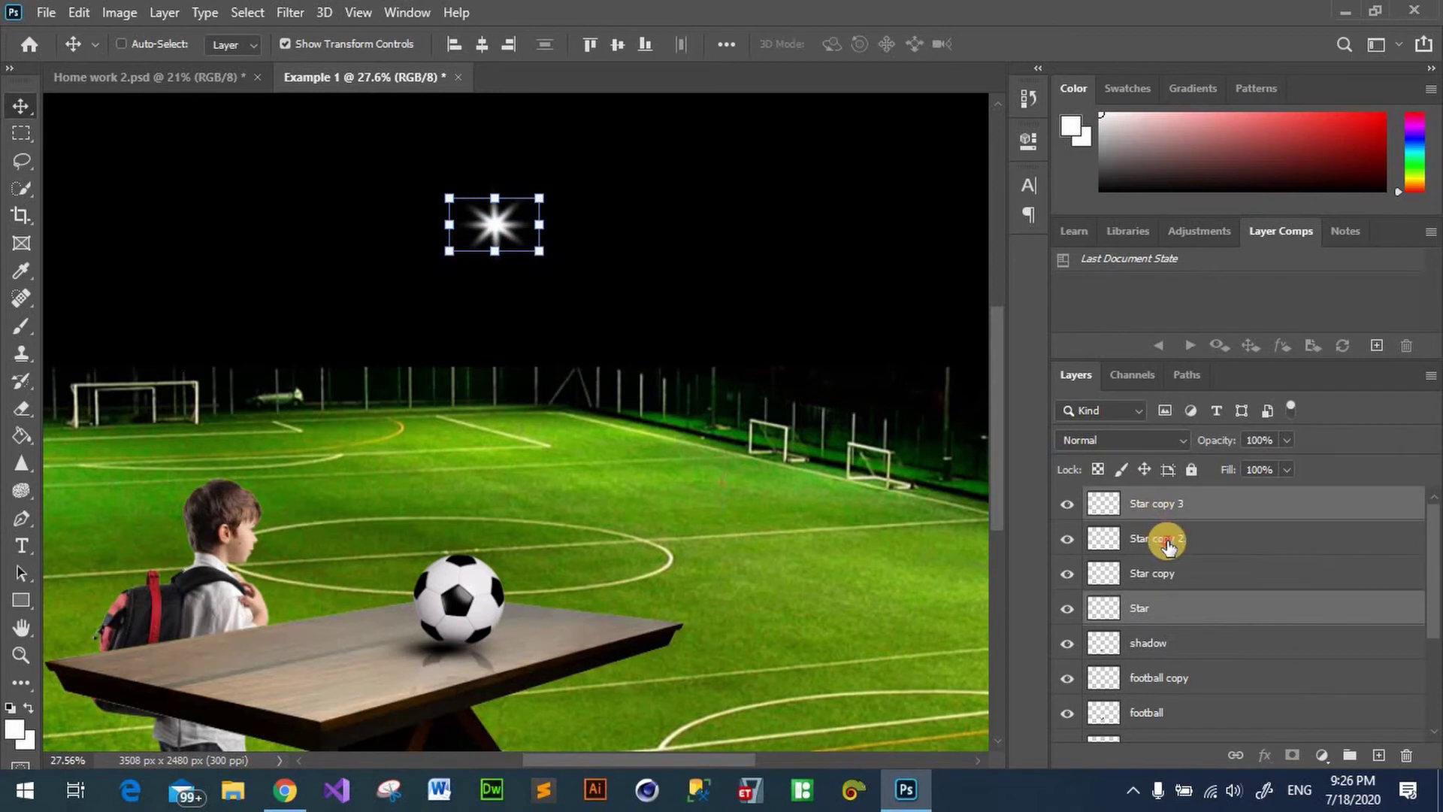
{"action": "left_click", "coordinate": [1165, 541], "text": "ctrl"}
{"action": "left_click", "coordinate": [1171, 573], "text": "ctrl"}
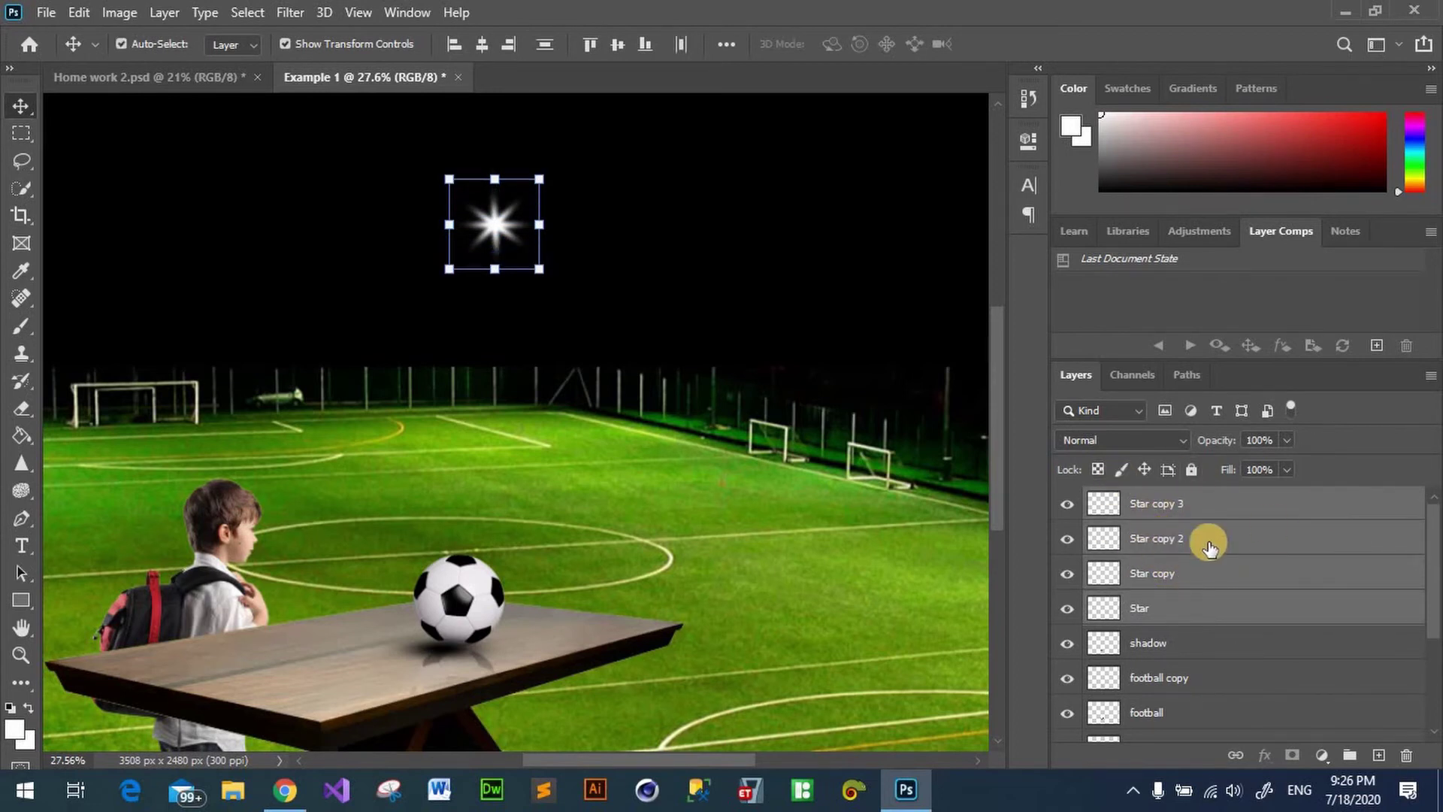
{"action": "right_click", "coordinate": [1177, 517]}
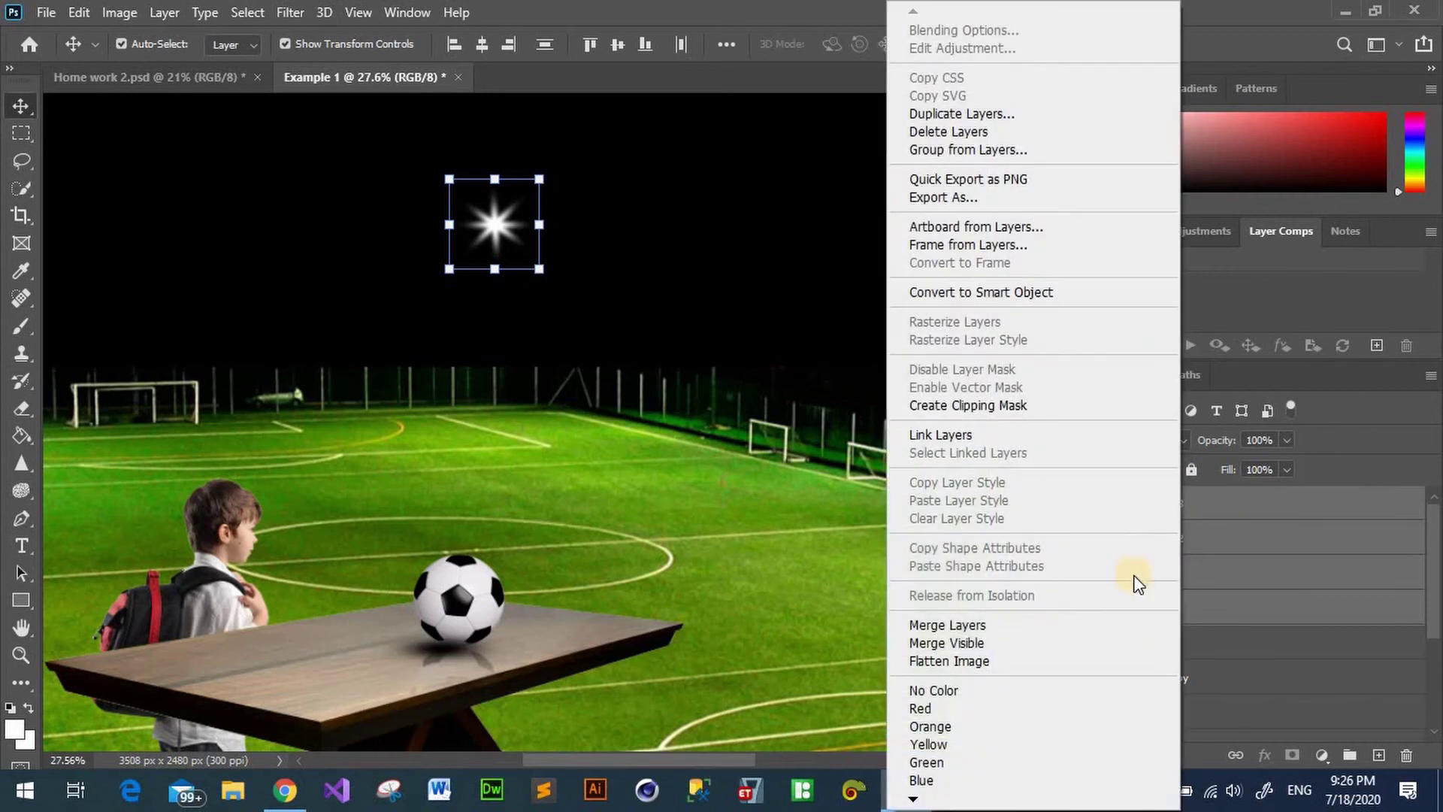
{"action": "left_click", "coordinate": [968, 622]}
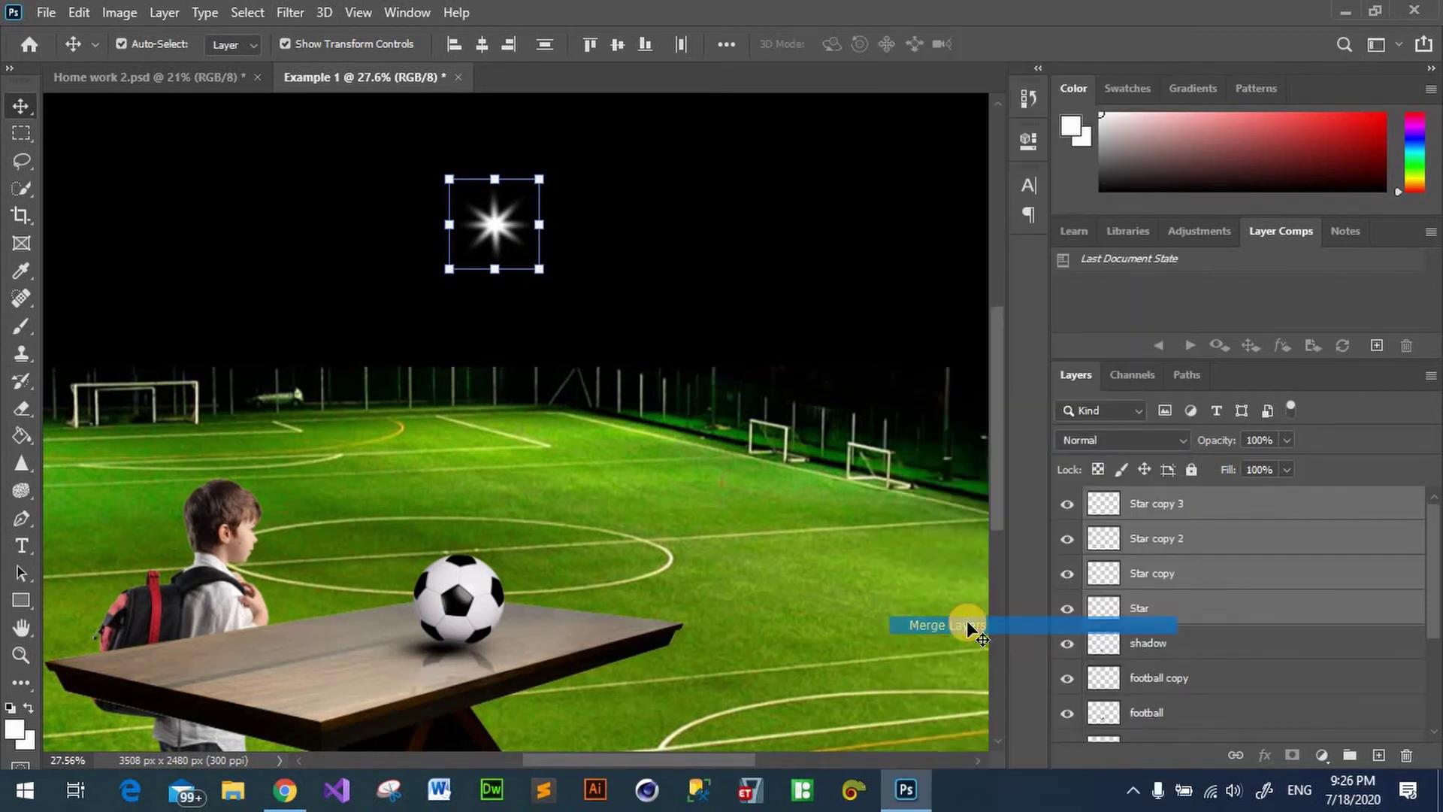
{"action": "left_click", "coordinate": [1162, 508]}
{"action": "type", "text": "Star"}
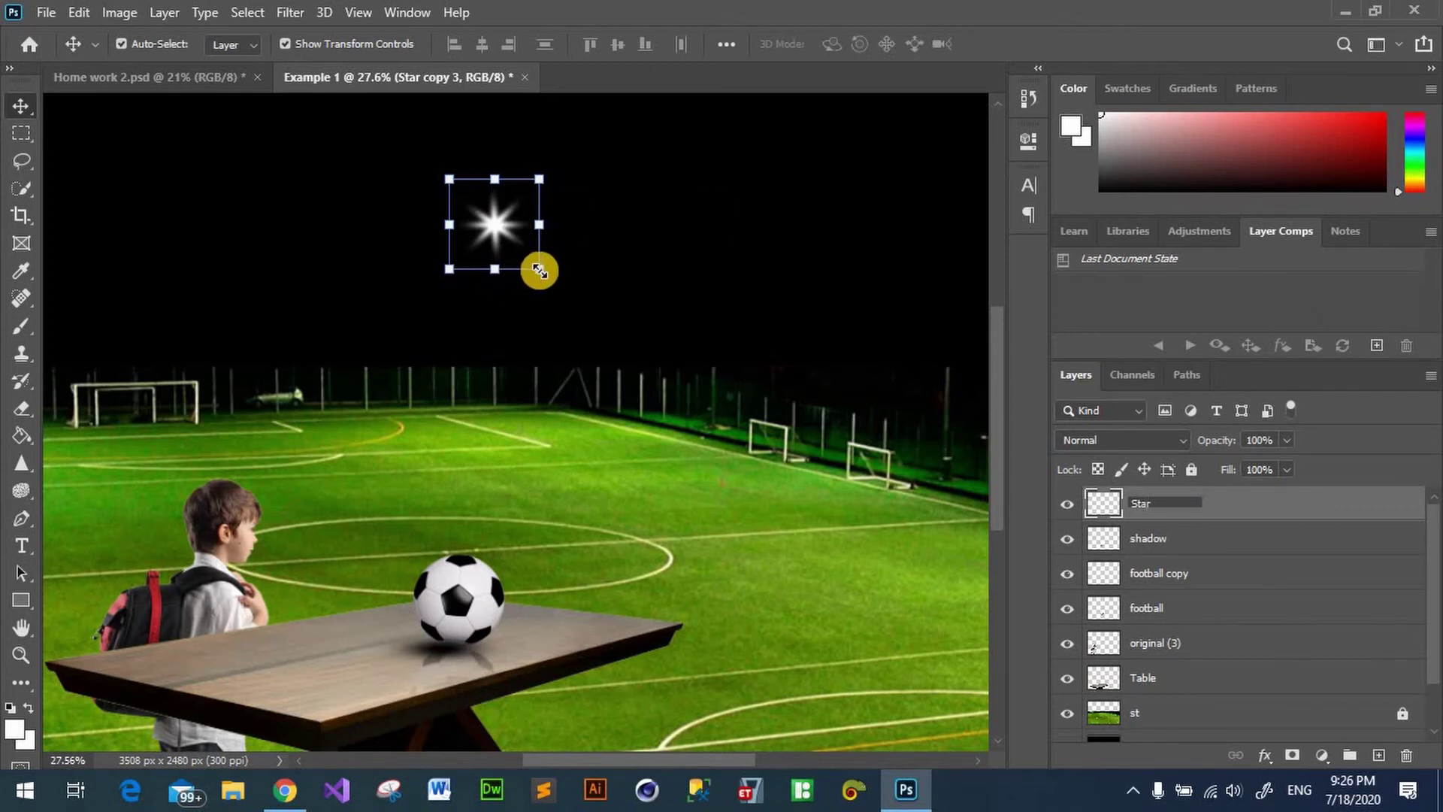
{"action": "key", "text": "Return"}
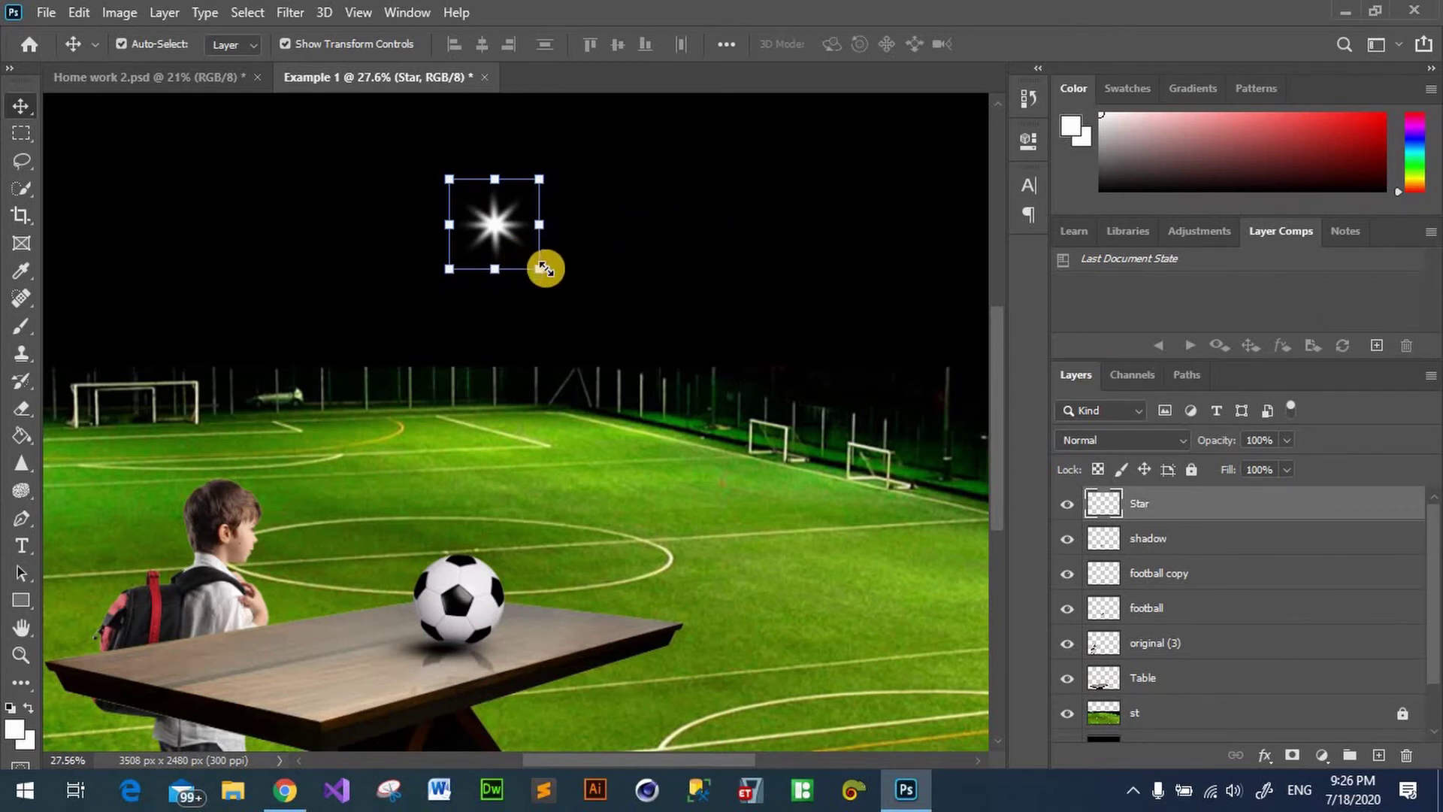
Step: Scale the merged star down to about 56%
{"action": "left_click_drag", "start_coordinate": [540, 272], "coordinate": [502, 230]}
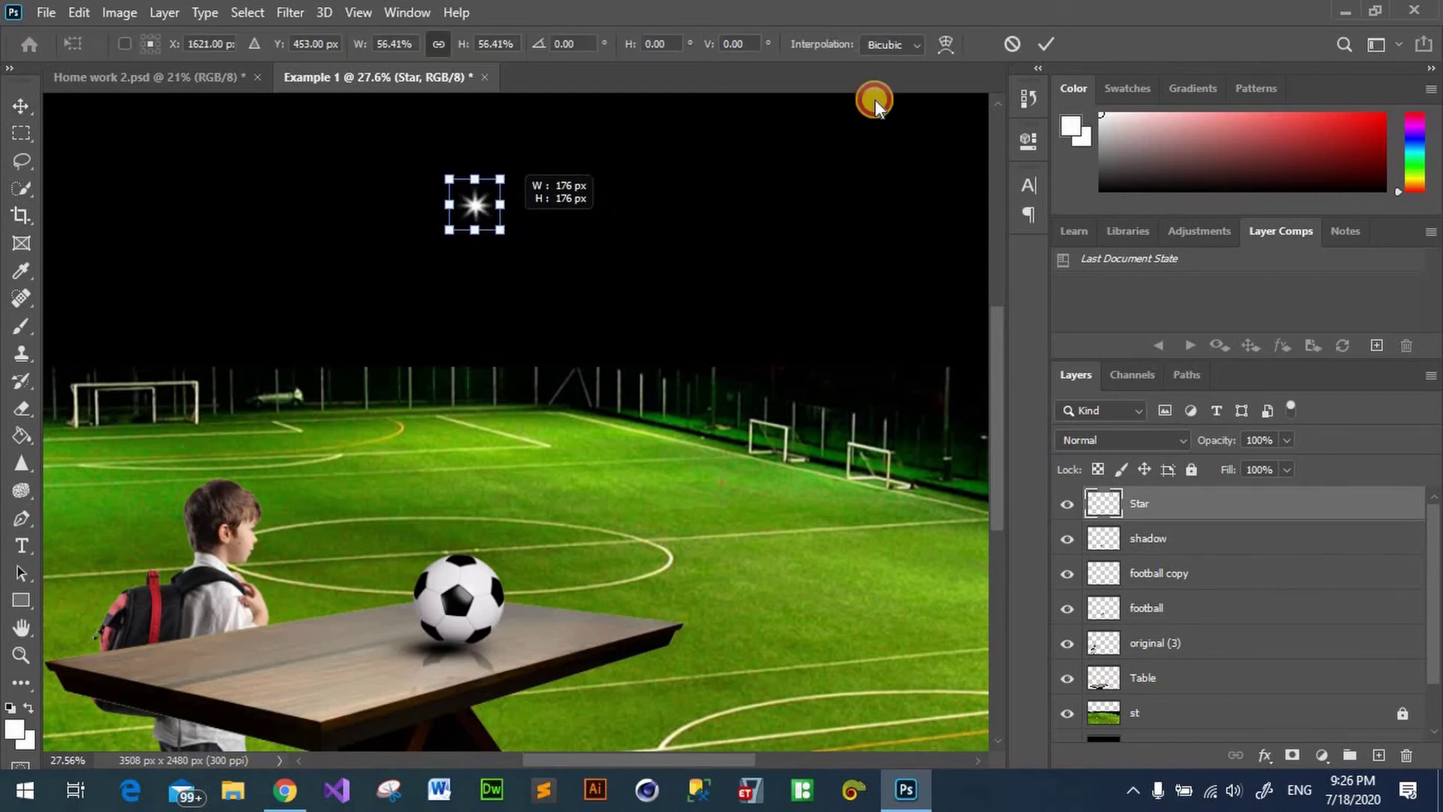
{"action": "key", "text": "Return"}
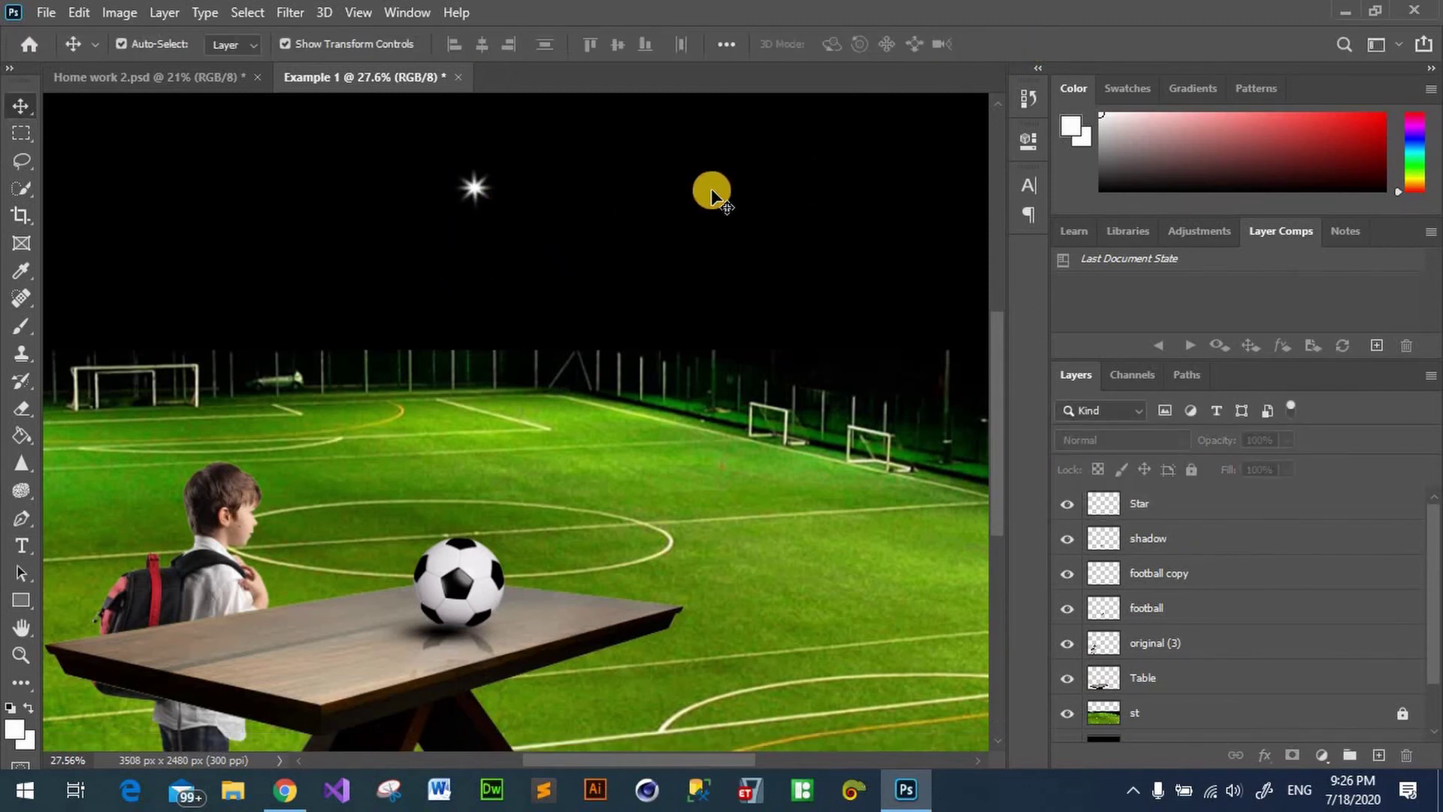
{"action": "scroll", "coordinate": [558, 248], "scroll_direction": "up", "scroll_amount": 2}
Step: Duplicate the star into four layers, Star through Star copy 3
{"action": "left_click", "coordinate": [476, 241]}
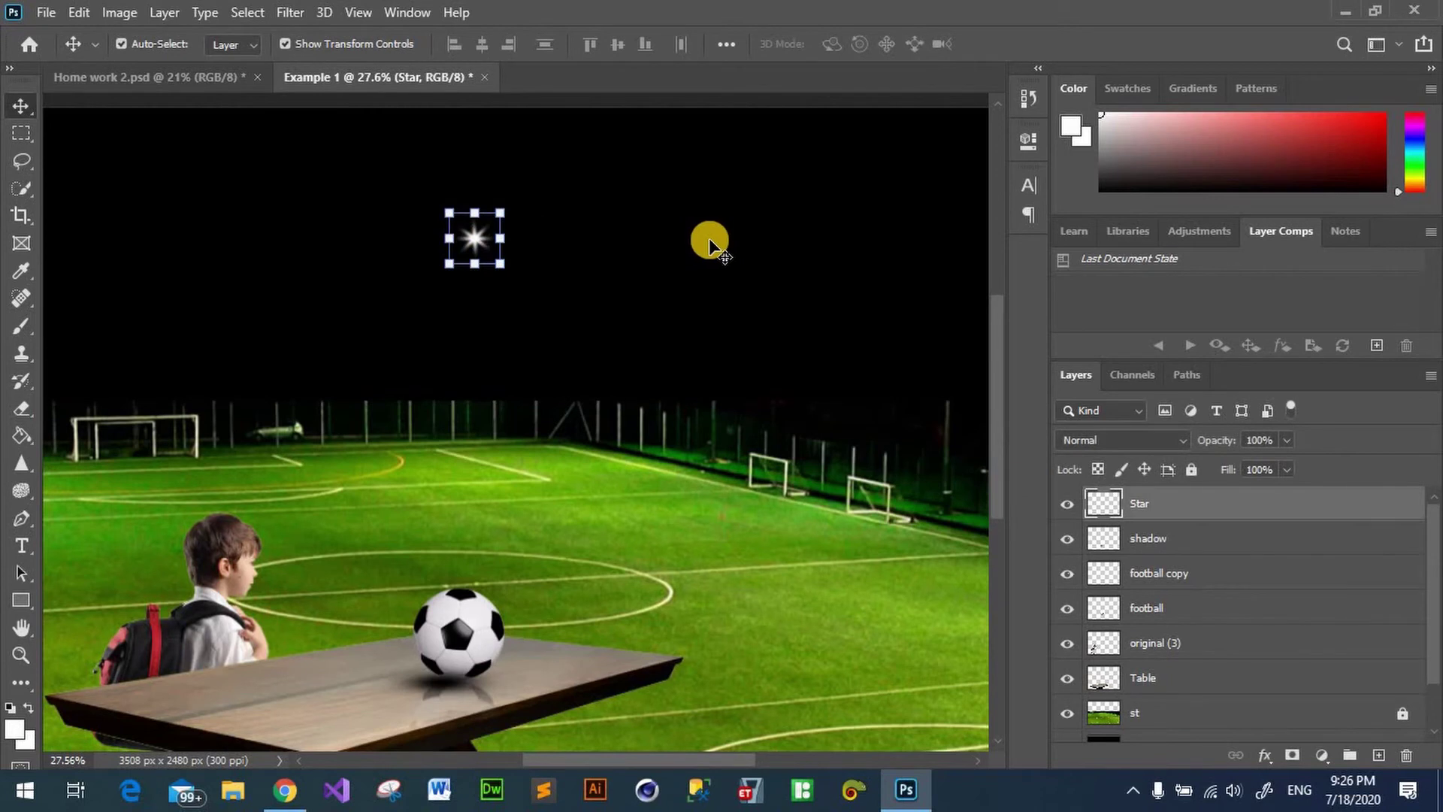
{"action": "key", "text": "ctrl+j"}
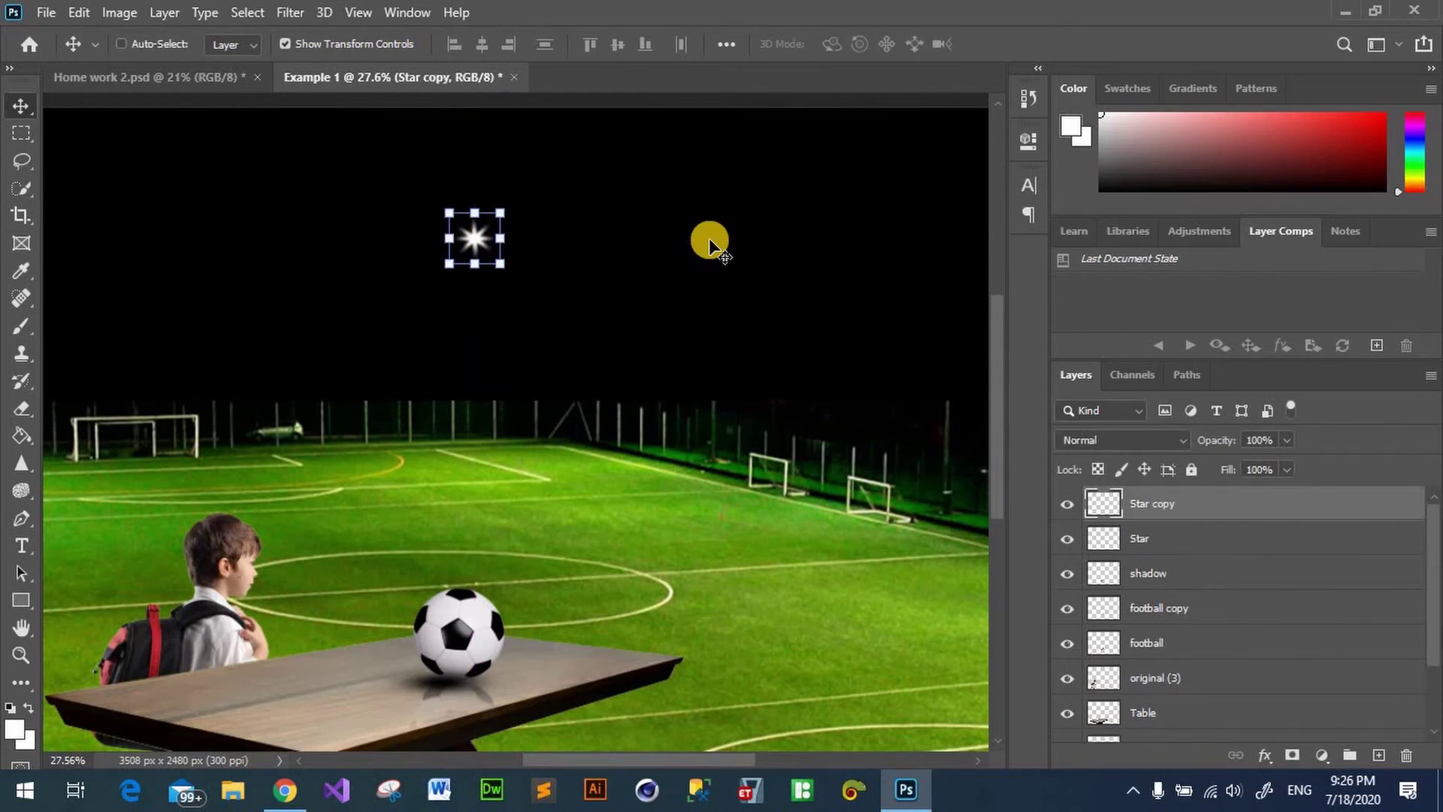
{"action": "key", "text": "ctrl+j"}
{"action": "key", "text": "ctrl+j"}
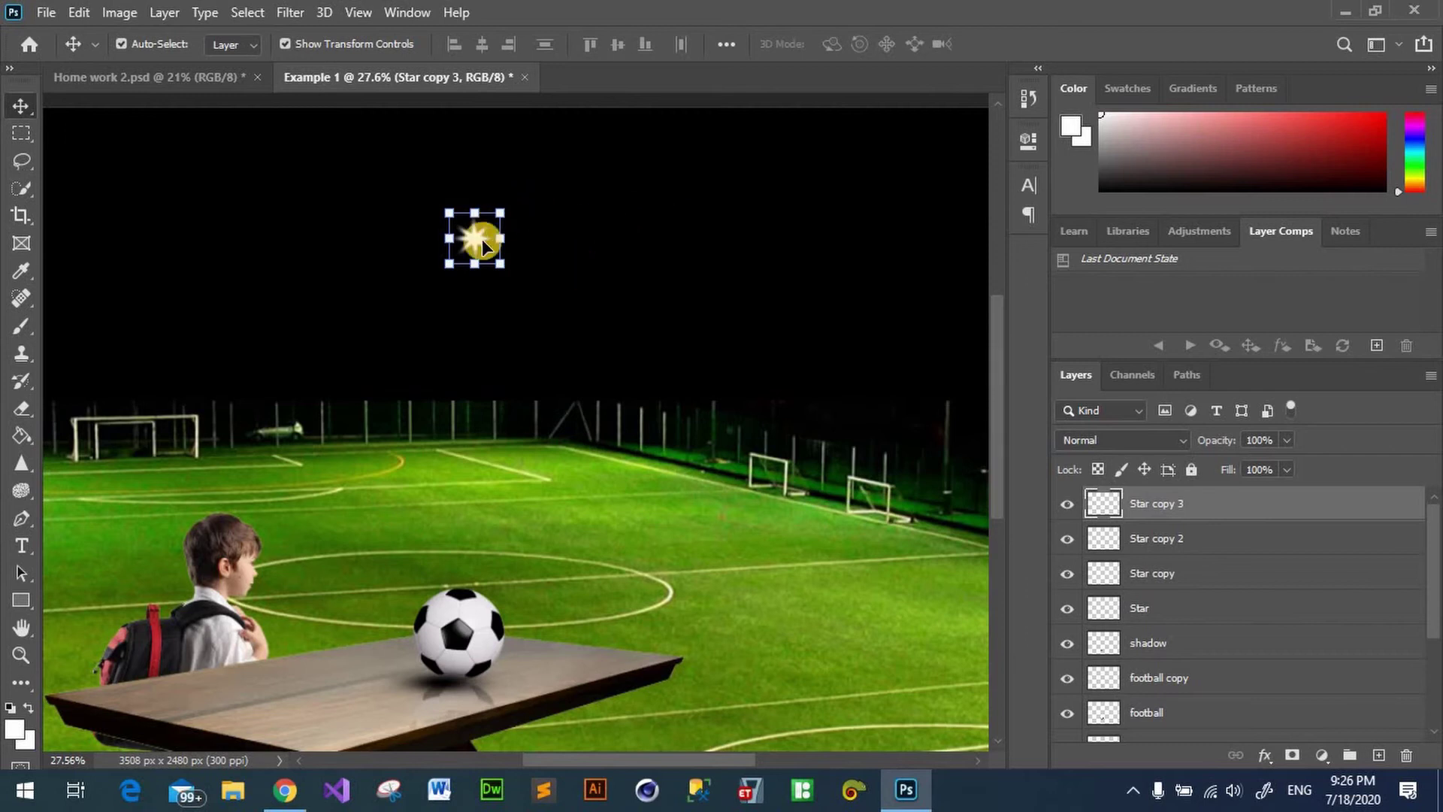
{"action": "left_click_drag", "start_coordinate": [479, 248], "coordinate": [552, 245]}
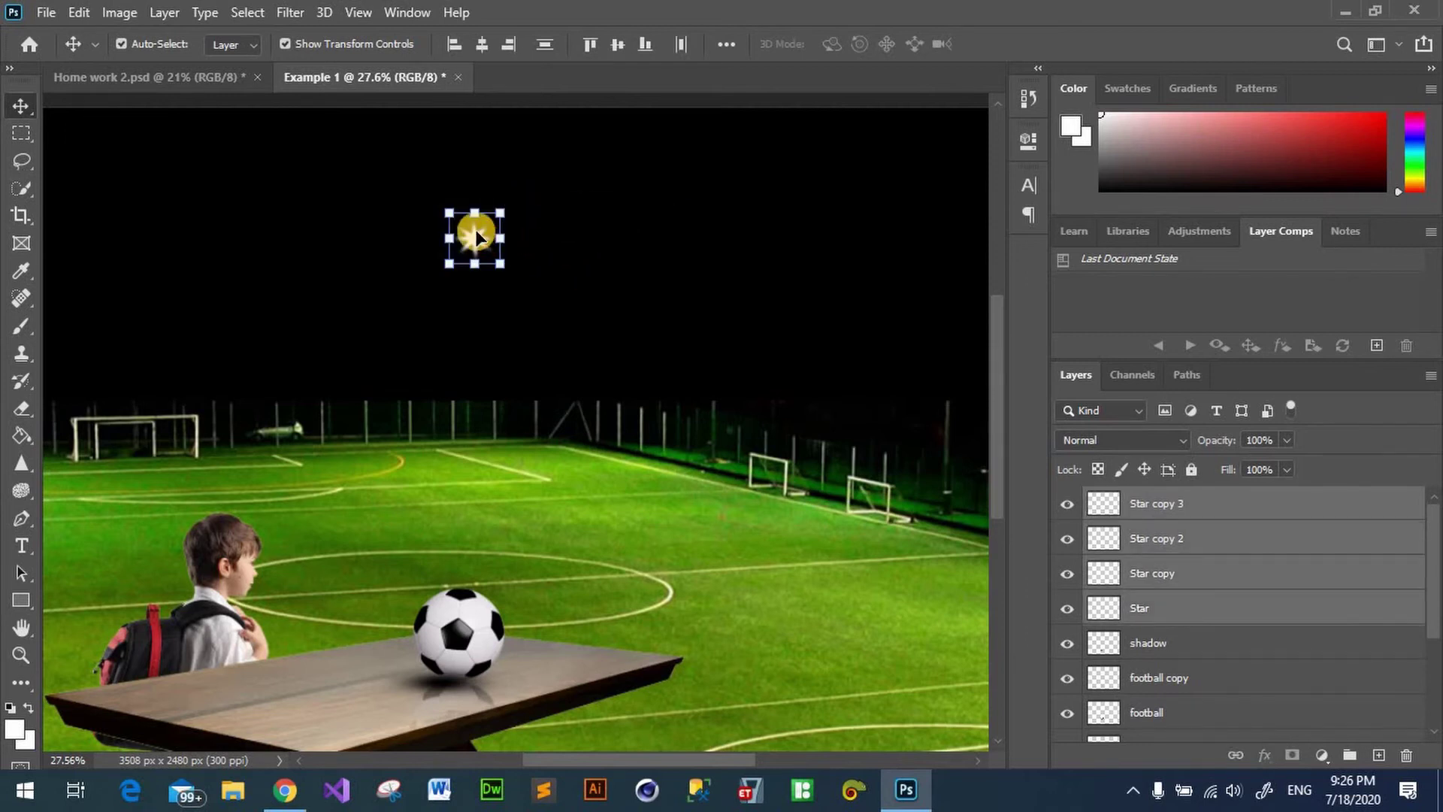
Step: Spread the stars across the sky at right, top-left, left and top-centre positions
{"action": "mouse_move", "coordinate": [474, 236]}
{"action": "left_mouse_down"}
{"action": "mouse_move", "coordinate": [703, 199]}
{"action": "mouse_move", "coordinate": [898, 134]}
{"action": "left_mouse_up"}
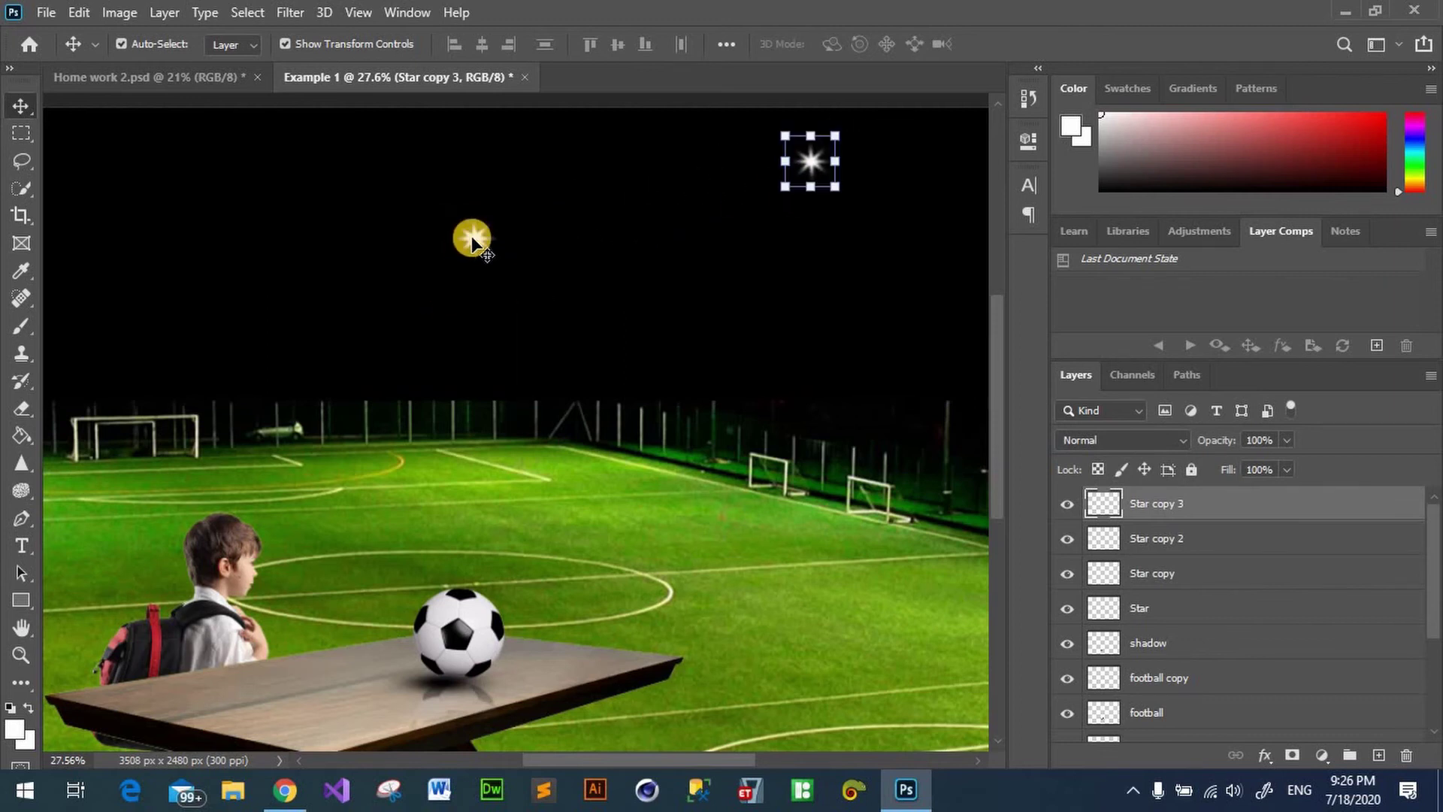
{"action": "left_click_drag", "start_coordinate": [474, 239], "coordinate": [849, 293]}
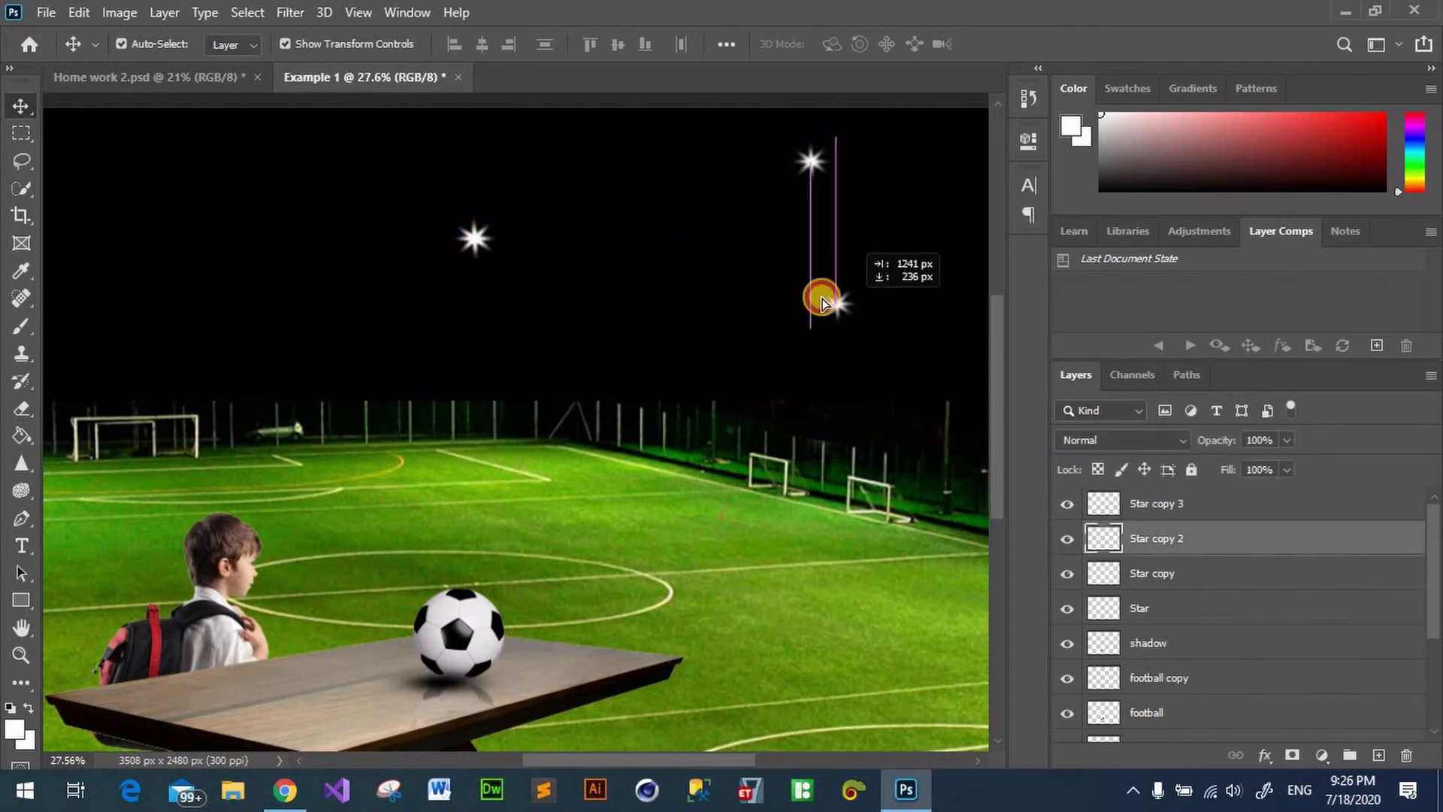
{"action": "left_click_drag", "start_coordinate": [473, 239], "coordinate": [153, 187]}
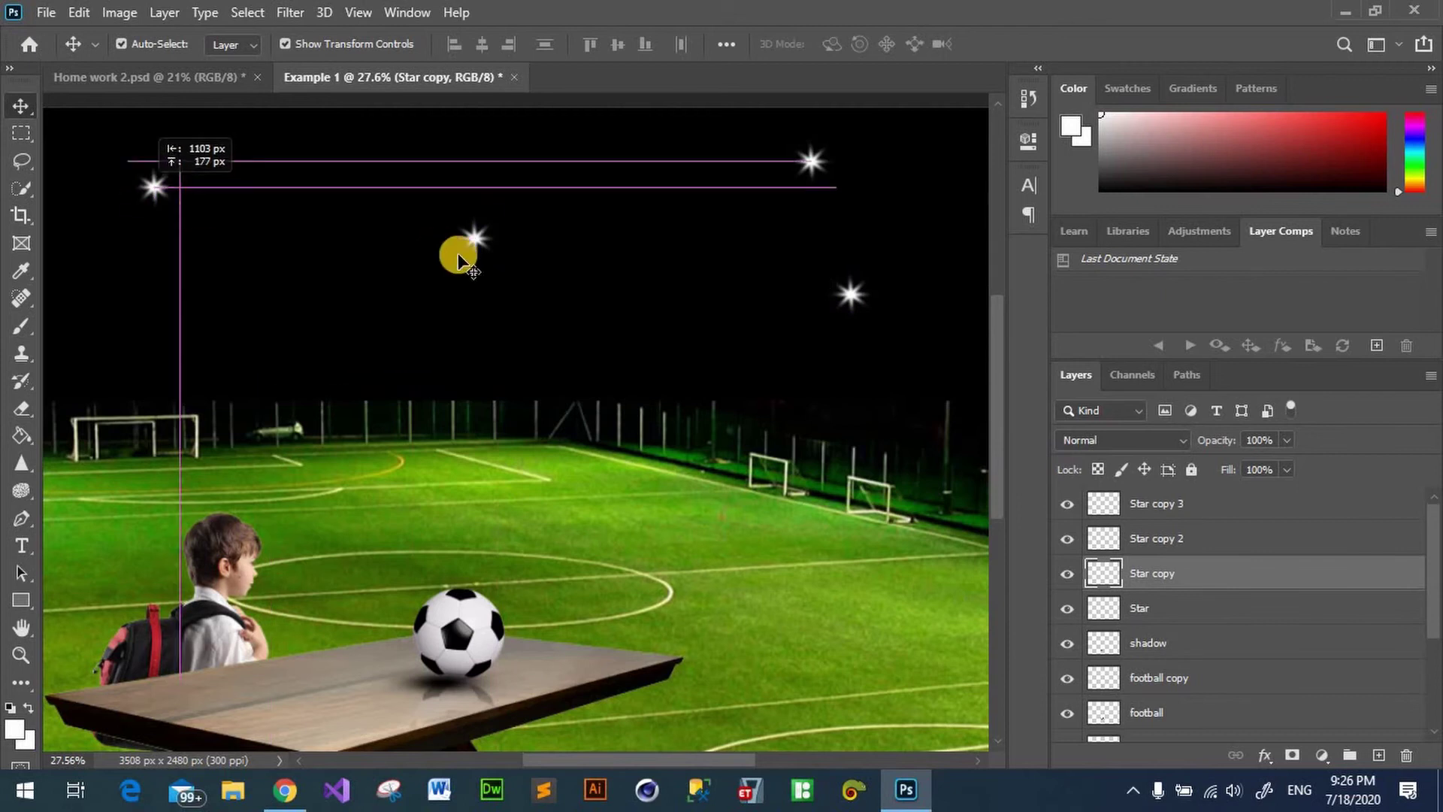
{"action": "left_click_drag", "start_coordinate": [481, 236], "coordinate": [227, 287]}
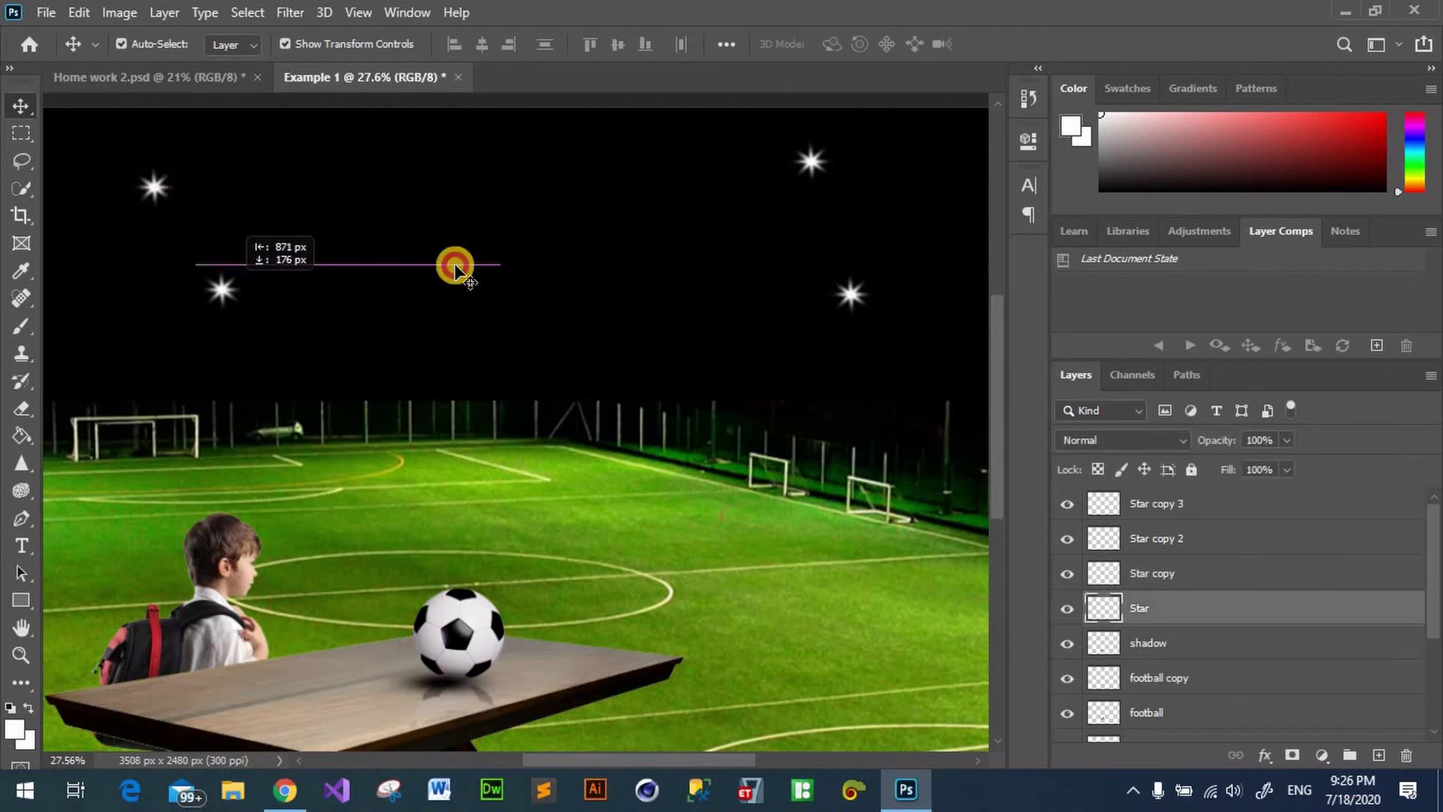
{"action": "mouse_move", "coordinate": [813, 162]}
{"action": "left_mouse_down"}
{"action": "mouse_move", "coordinate": [175, 202]}
{"action": "mouse_move", "coordinate": [197, 161]}
{"action": "left_mouse_up"}
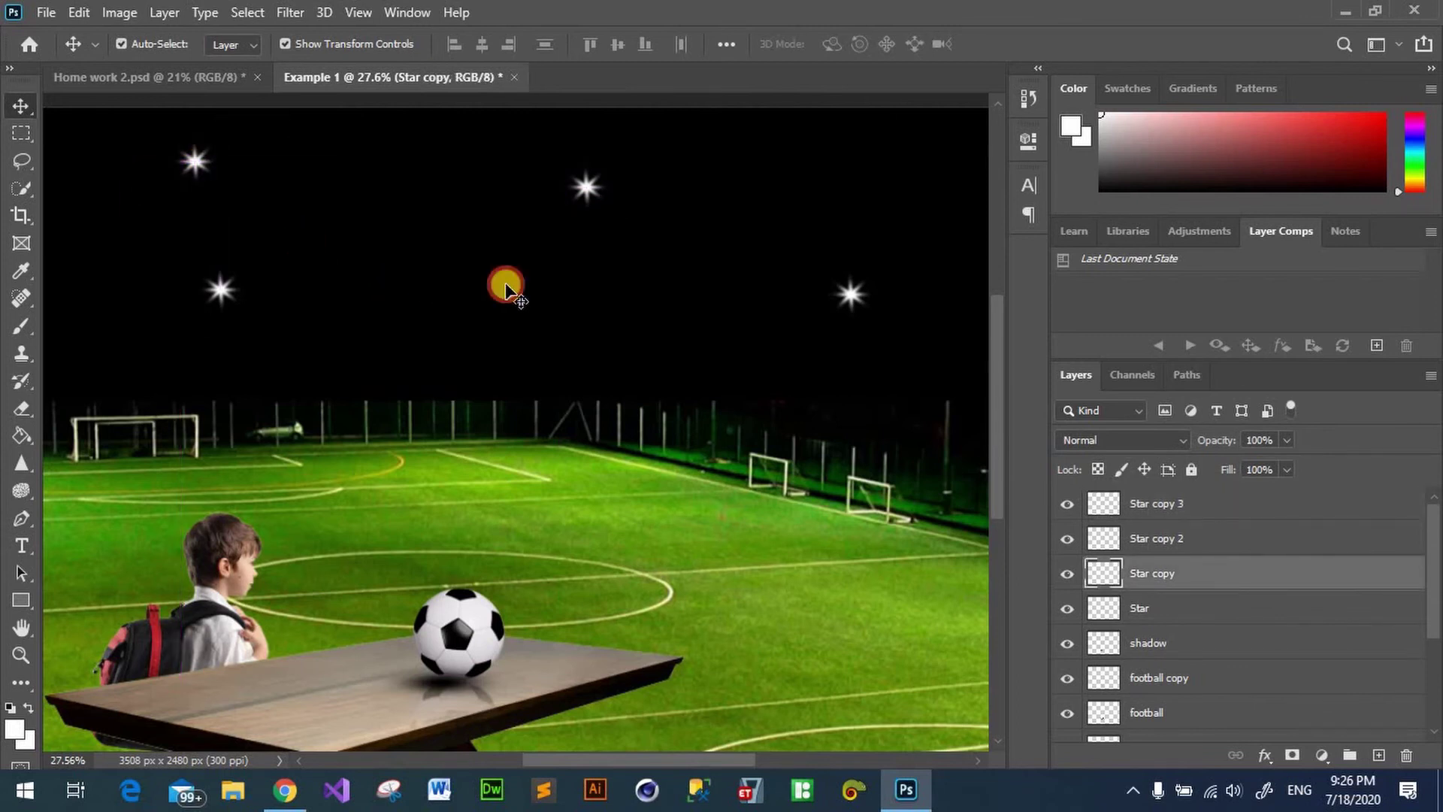
{"action": "left_click", "coordinate": [568, 286]}
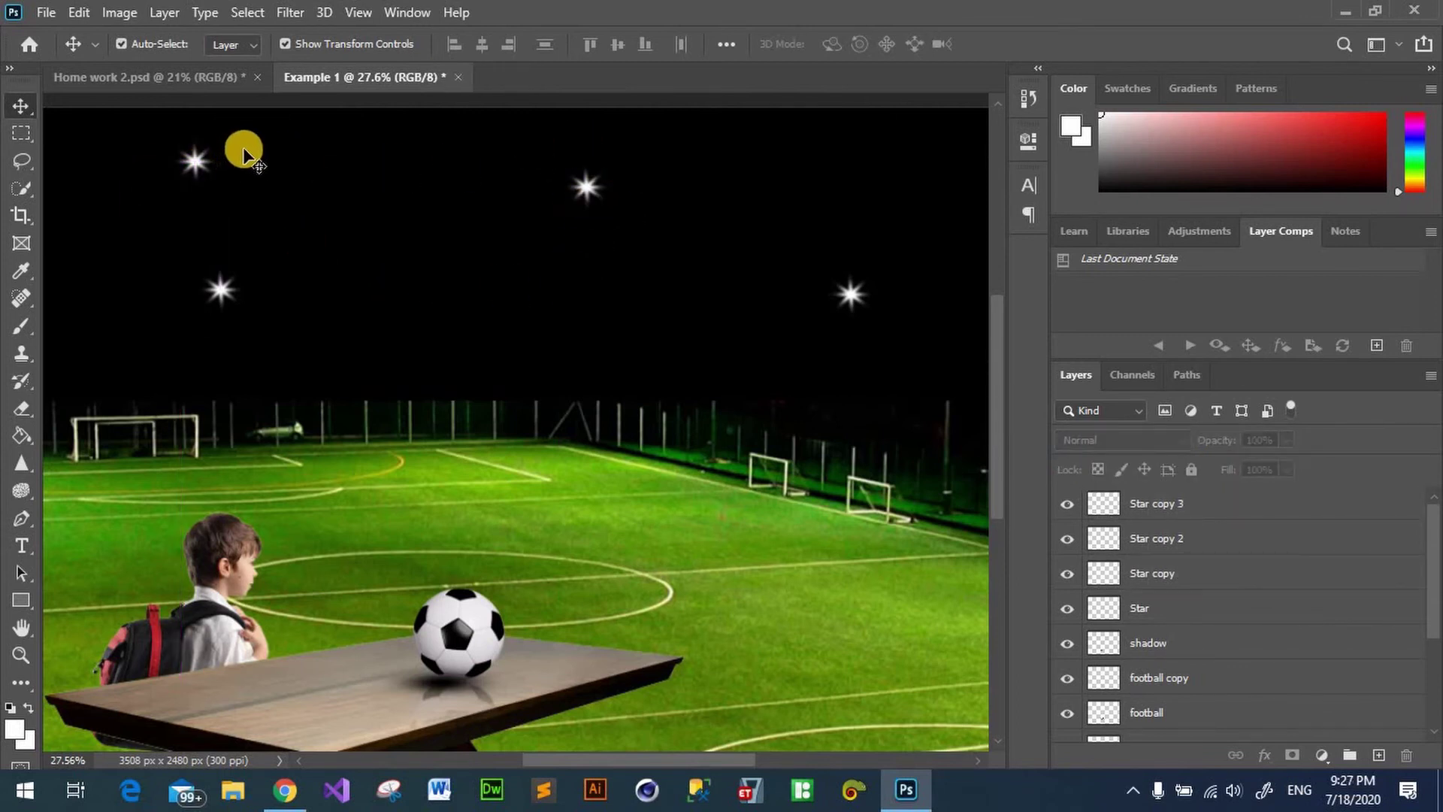
{"action": "left_click", "coordinate": [1210, 504]}
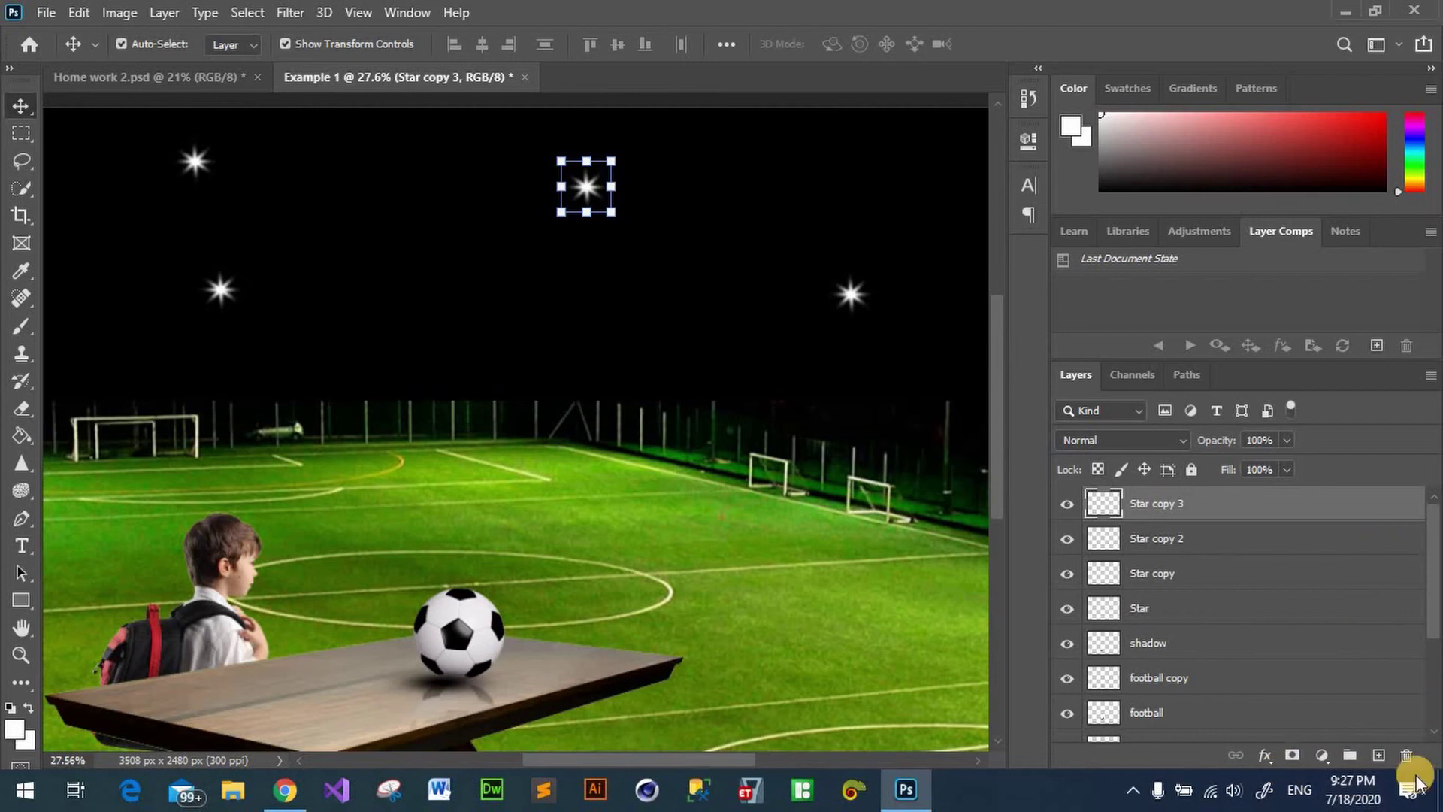
Step: Add a new empty layer named L
{"action": "left_click", "coordinate": [1380, 754]}
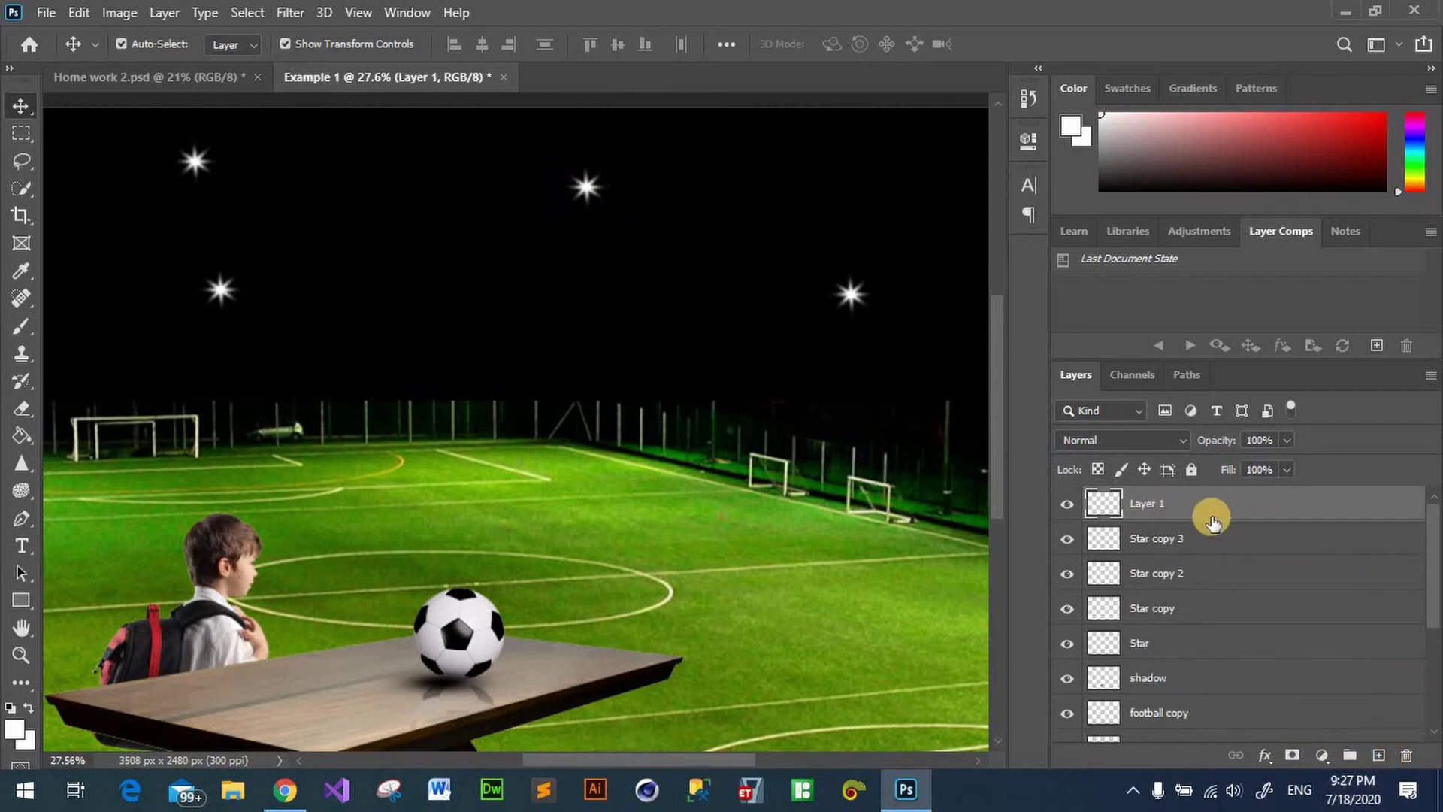
{"action": "double_click", "coordinate": [1150, 503]}
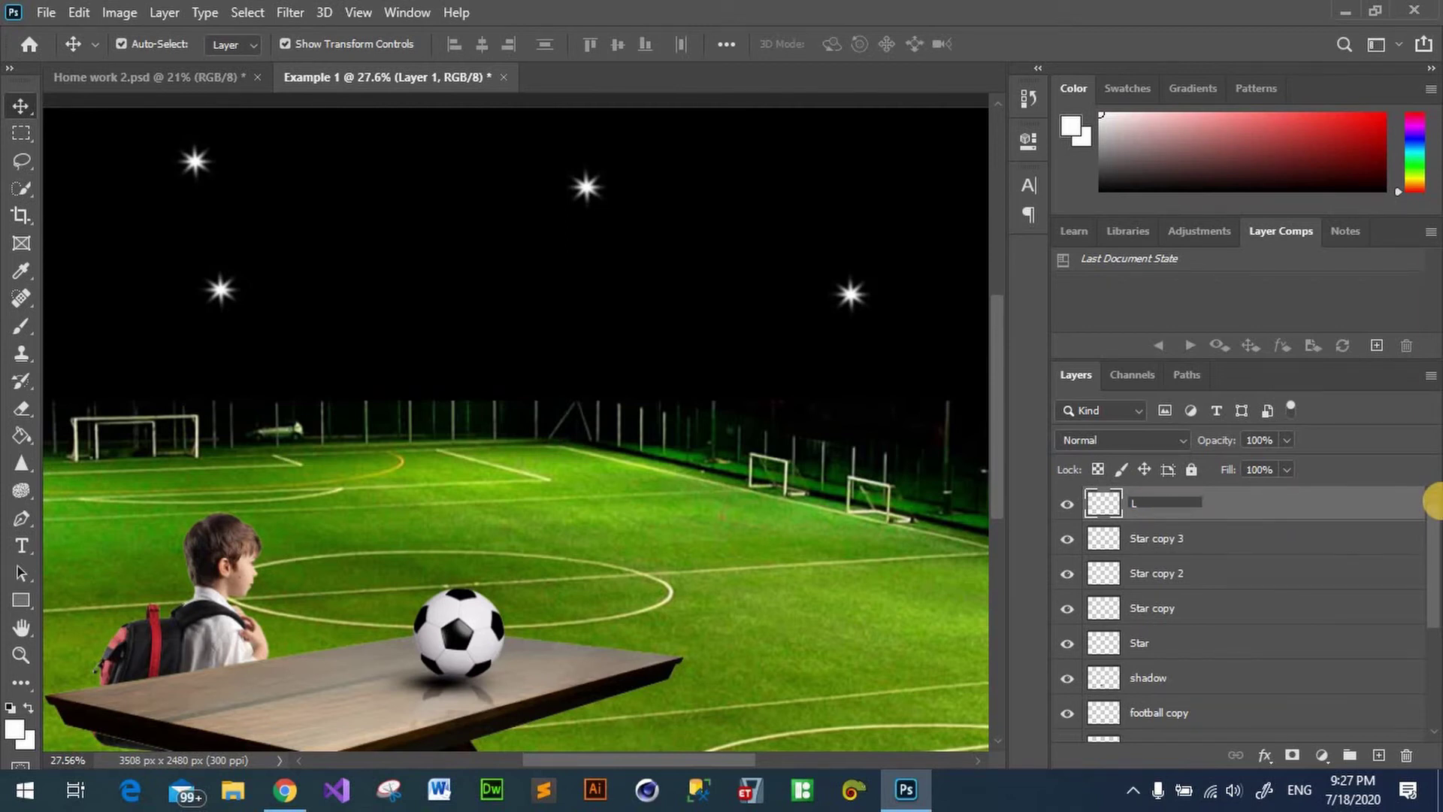
{"action": "left_click", "coordinate": [628, 295]}
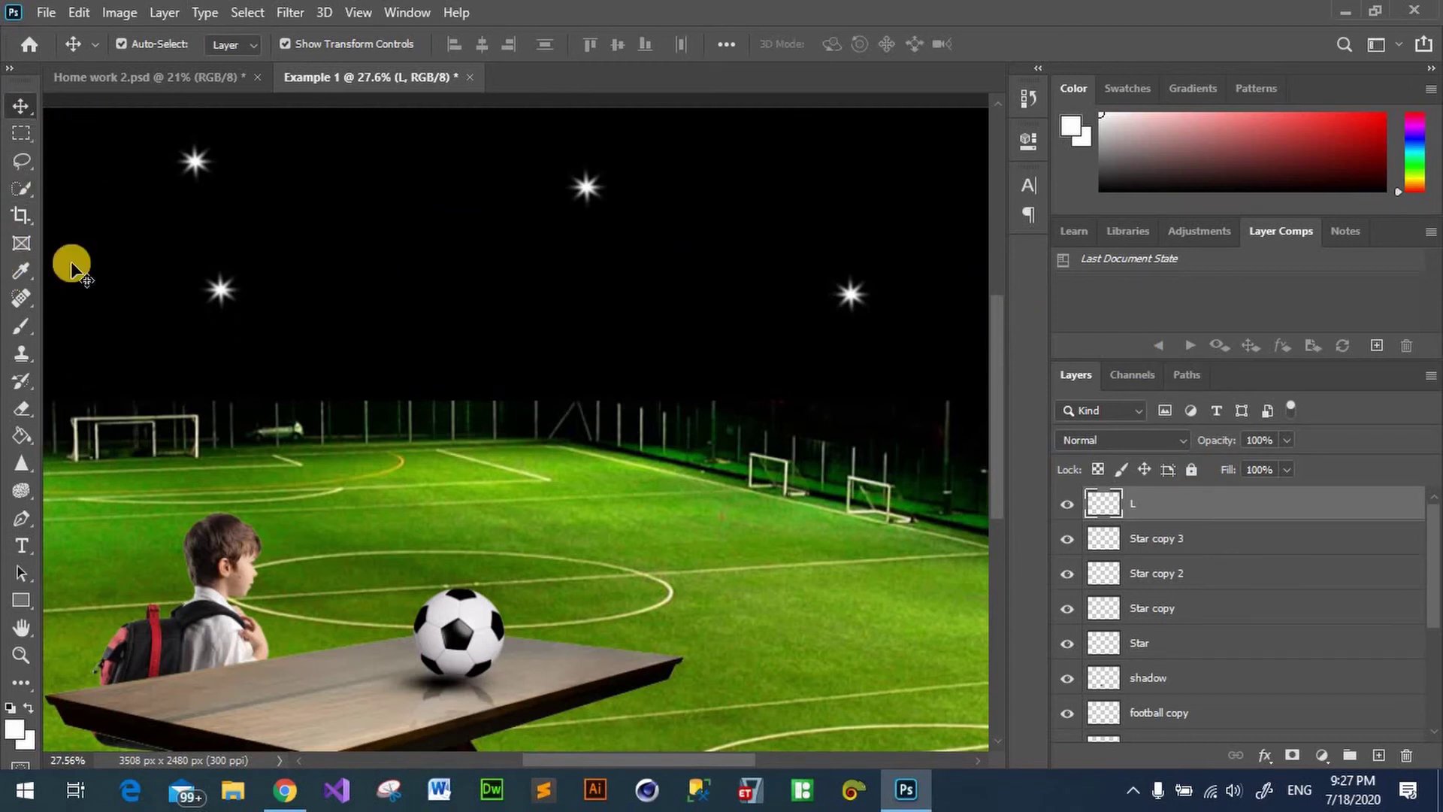
Step: Paint a soft 354 px white glow in the sky and set layer L to 50% opacity
{"action": "left_click", "coordinate": [28, 327]}
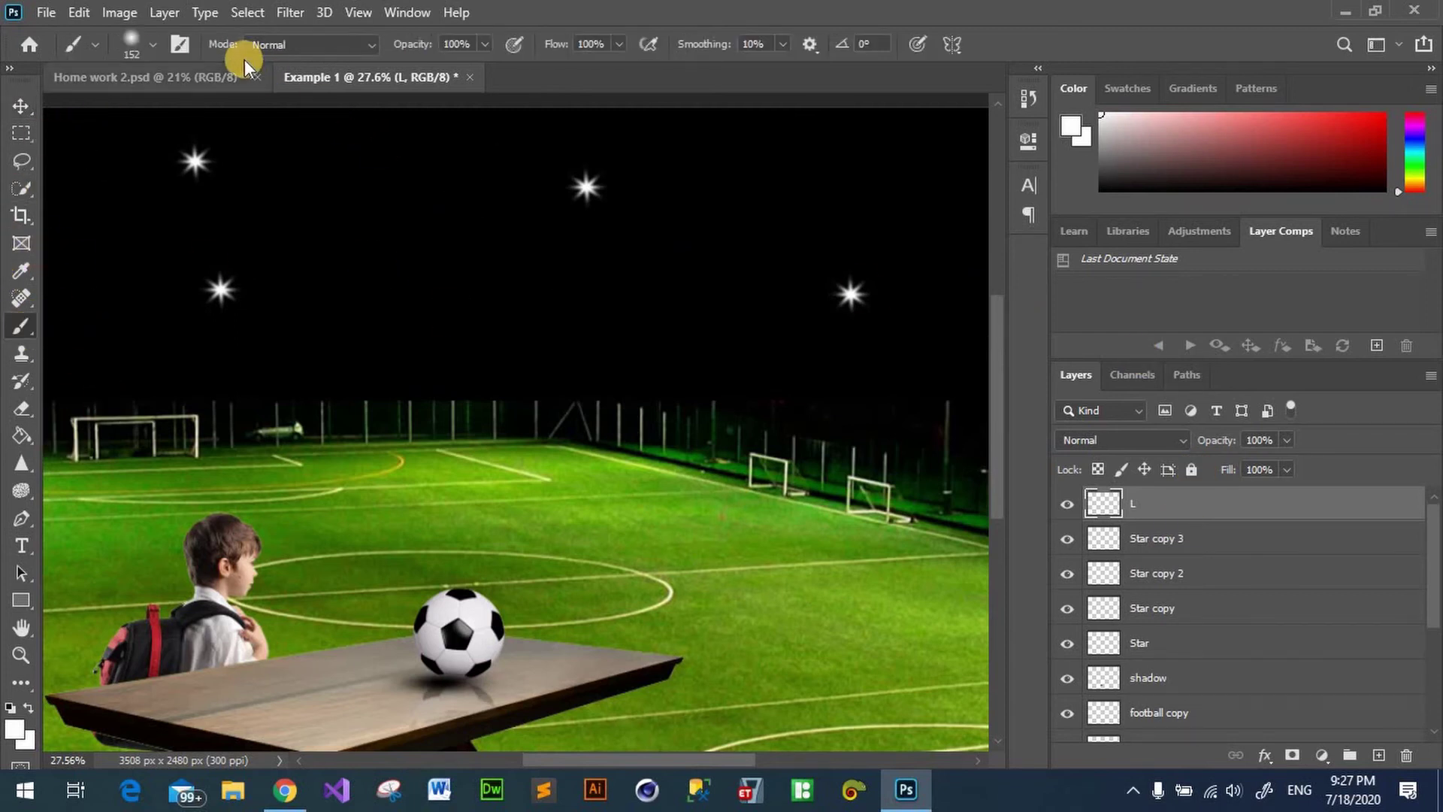
{"action": "left_click", "coordinate": [154, 47]}
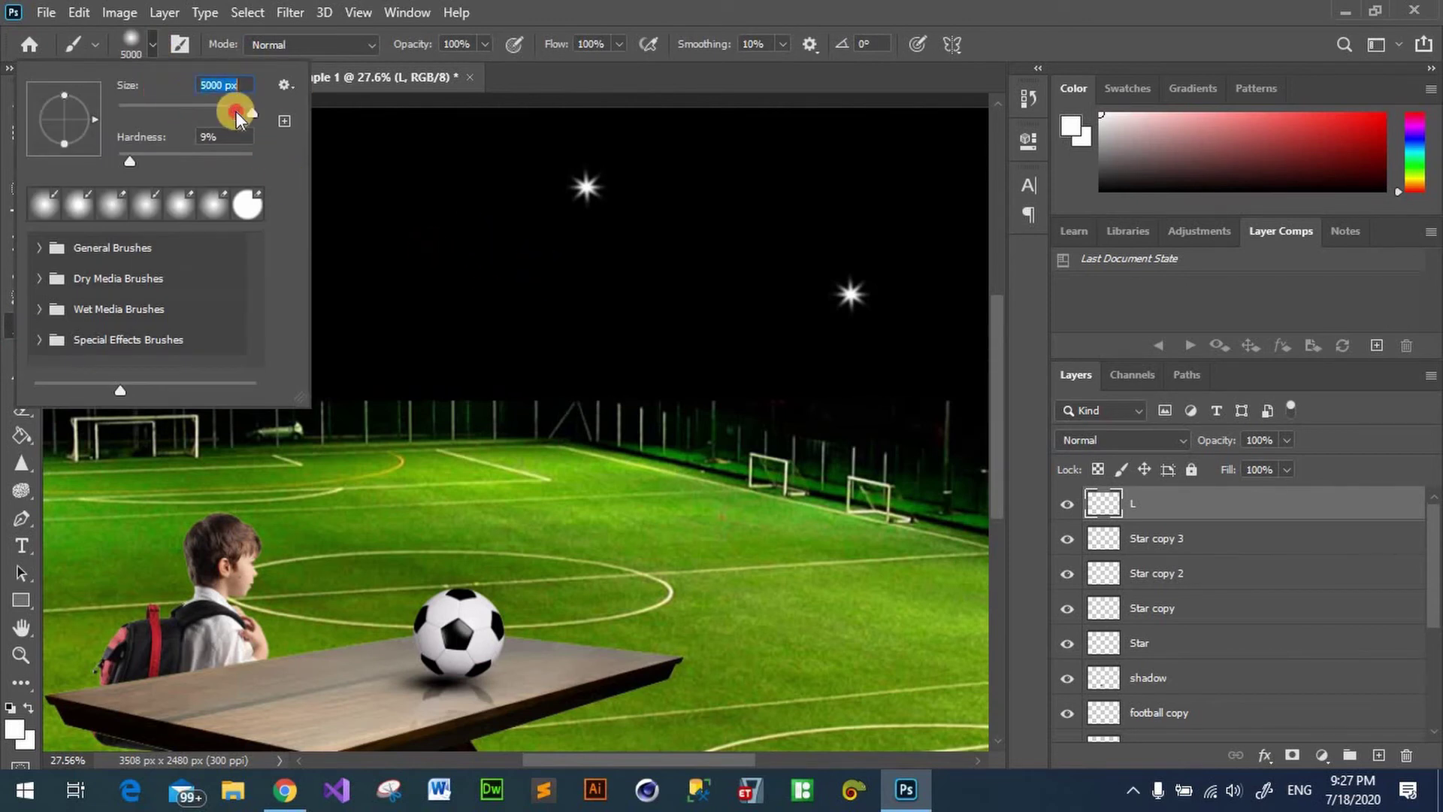
{"action": "mouse_move", "coordinate": [236, 111]}
{"action": "left_mouse_down"}
{"action": "mouse_move", "coordinate": [179, 130]}
{"action": "mouse_move", "coordinate": [246, 128]}
{"action": "mouse_move", "coordinate": [229, 115]}
{"action": "left_mouse_up"}
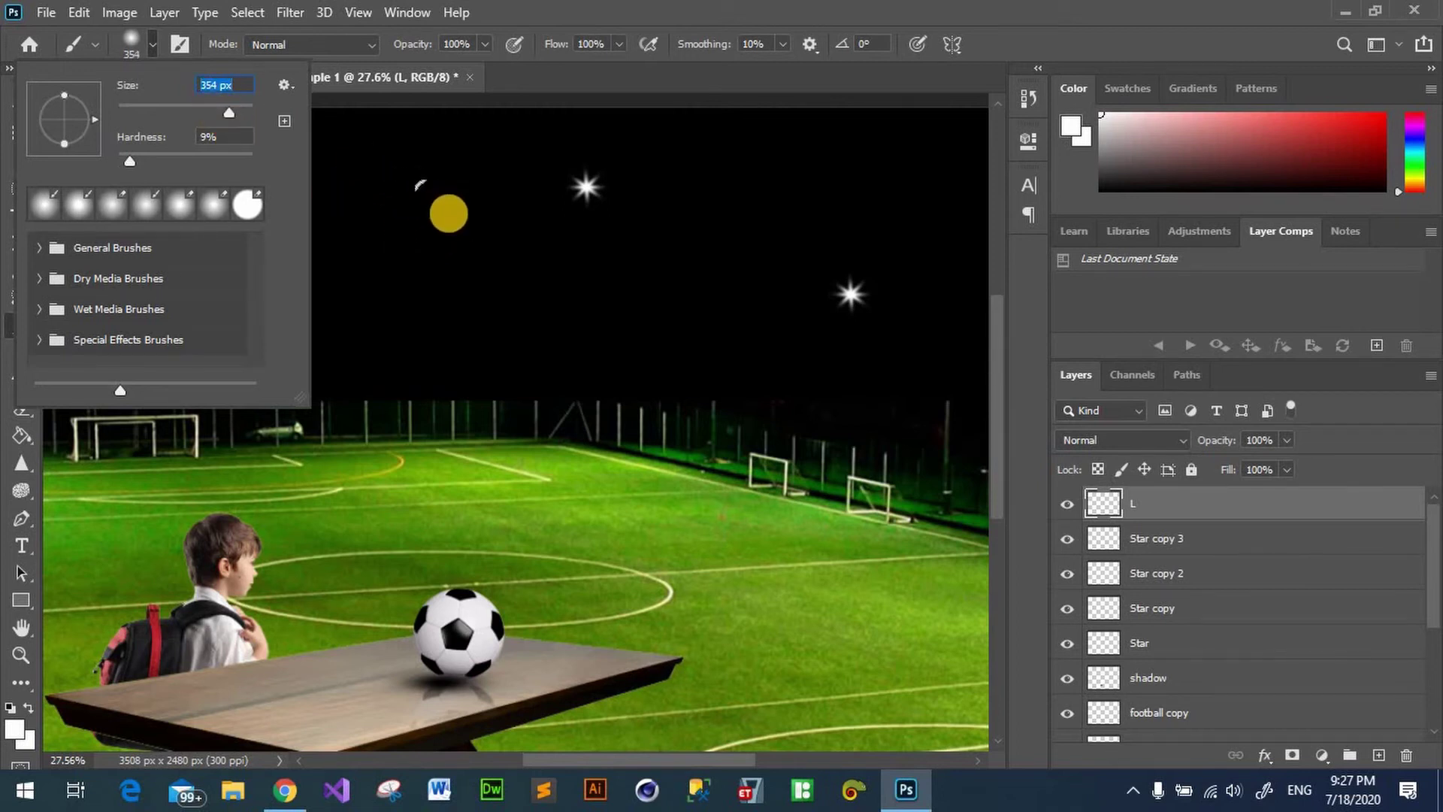
{"action": "left_click", "coordinate": [452, 215]}
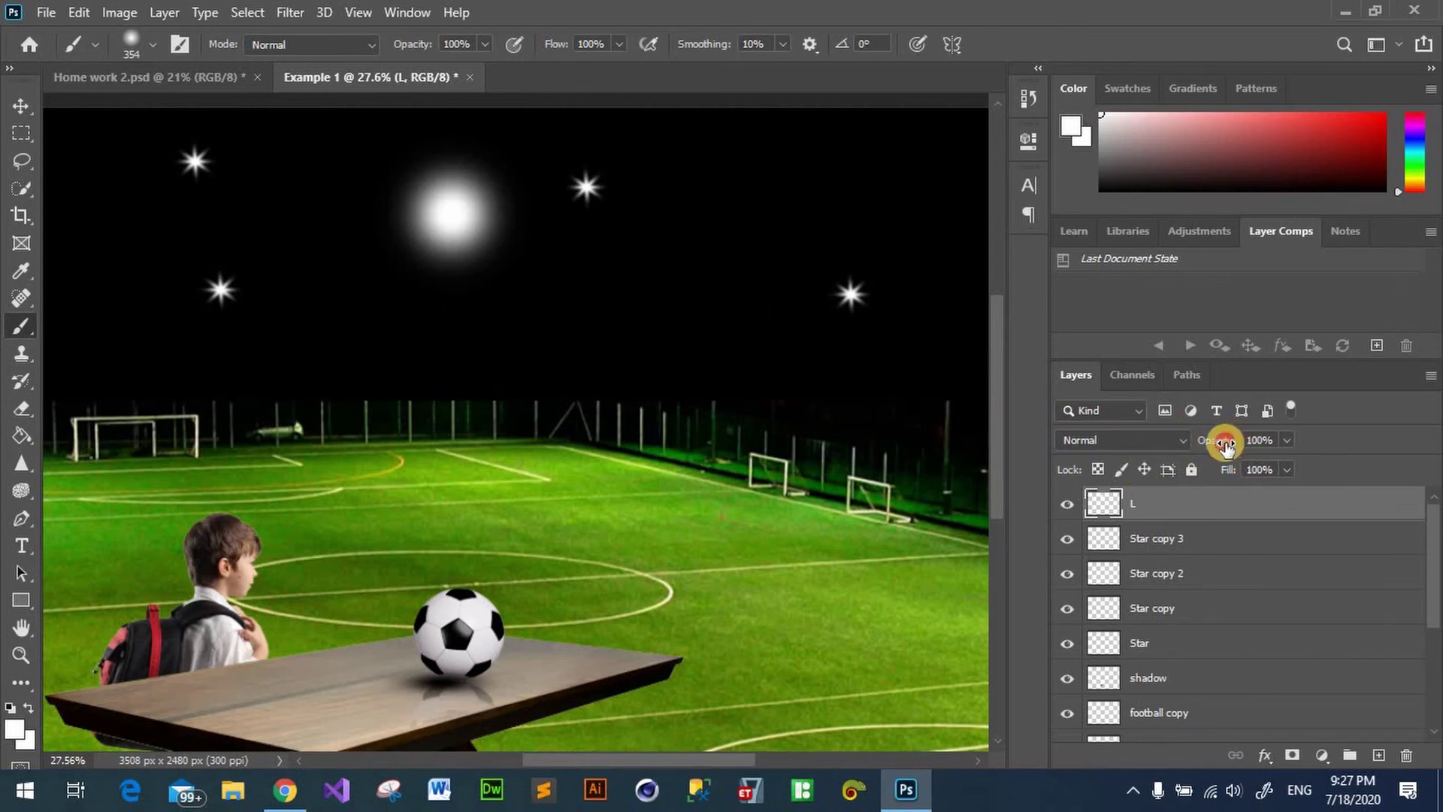
{"action": "left_click_drag", "start_coordinate": [1219, 440], "coordinate": [1179, 450]}
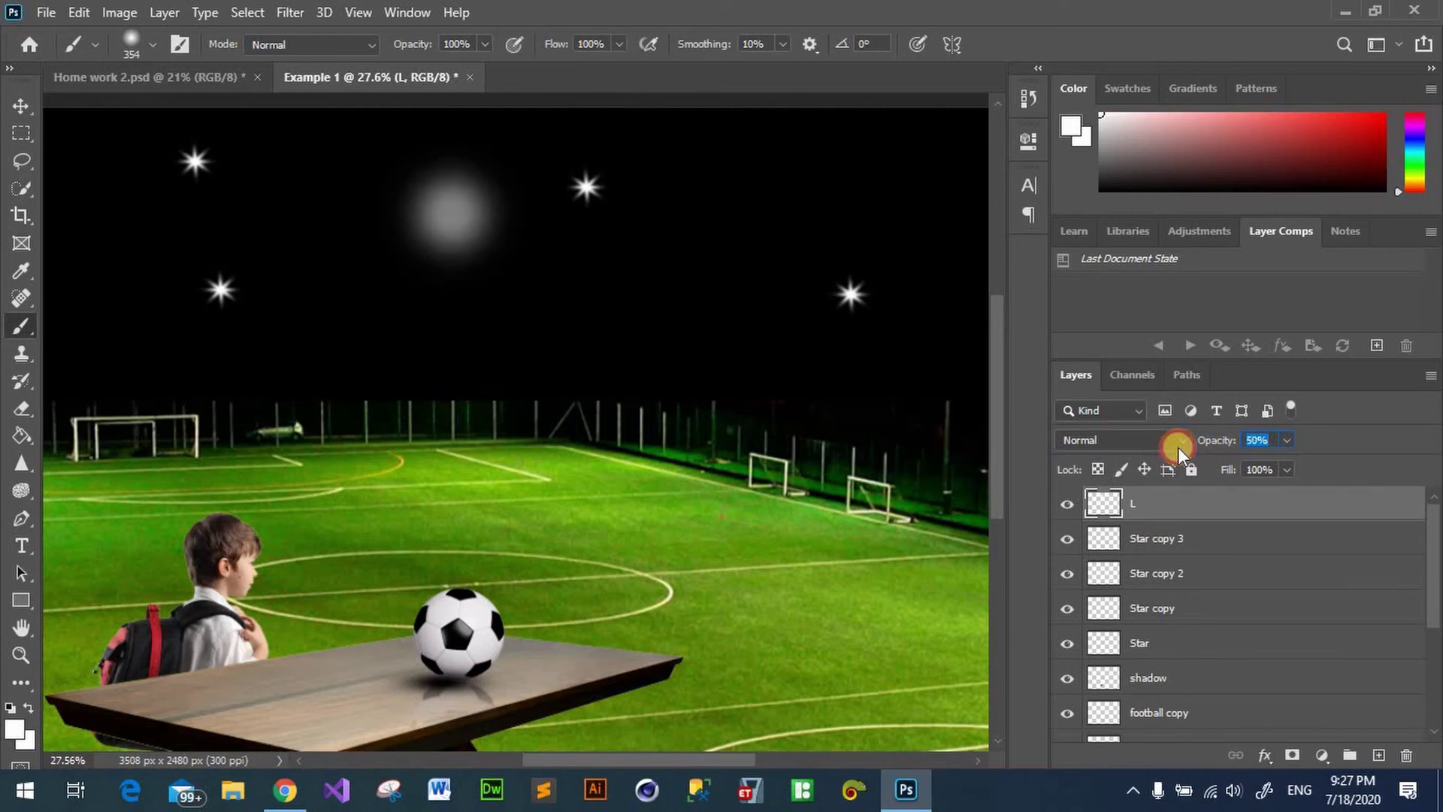
{"action": "left_click", "coordinate": [1178, 444]}
{"action": "left_click", "coordinate": [663, 286]}
{"action": "left_click", "coordinate": [21, 106]}
Step: Shrink glow L to about 85%, centre it on the top star, and fade it to 21% opacity
{"action": "left_click_drag", "start_coordinate": [479, 217], "coordinate": [612, 190]}
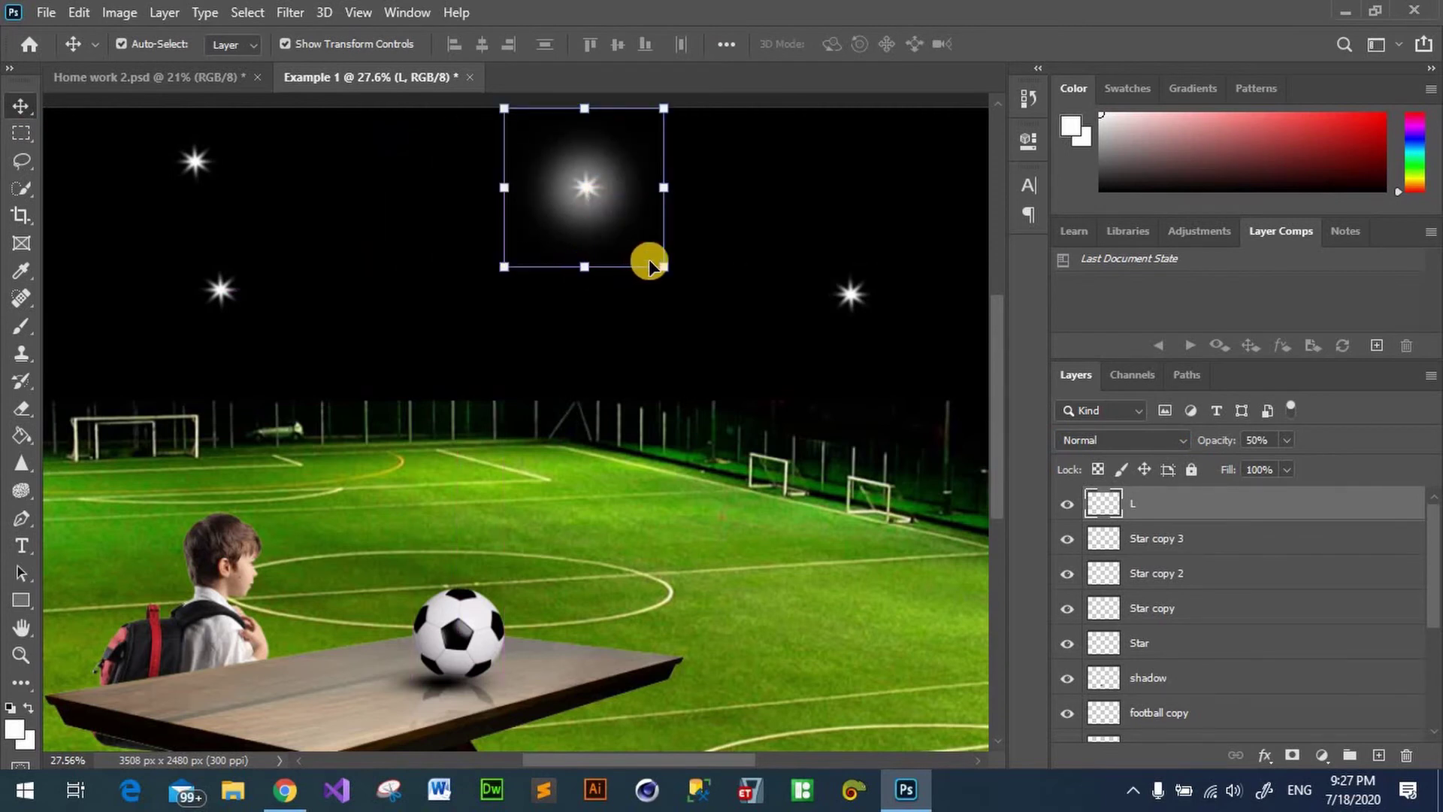
{"action": "left_click_drag", "start_coordinate": [664, 266], "coordinate": [639, 248]}
{"action": "left_click_drag", "start_coordinate": [568, 176], "coordinate": [583, 186]}
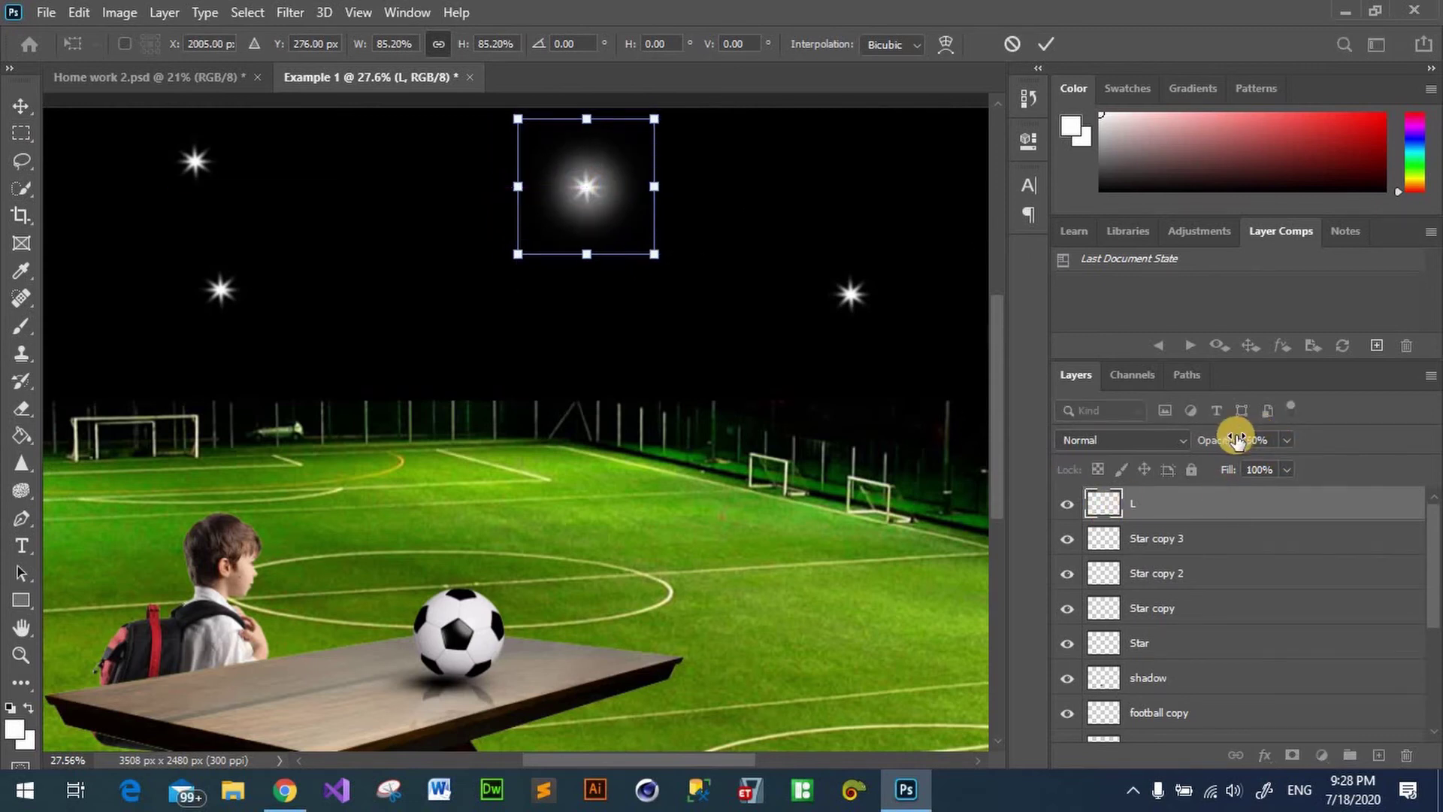
{"action": "left_click_drag", "start_coordinate": [1223, 443], "coordinate": [1198, 446]}
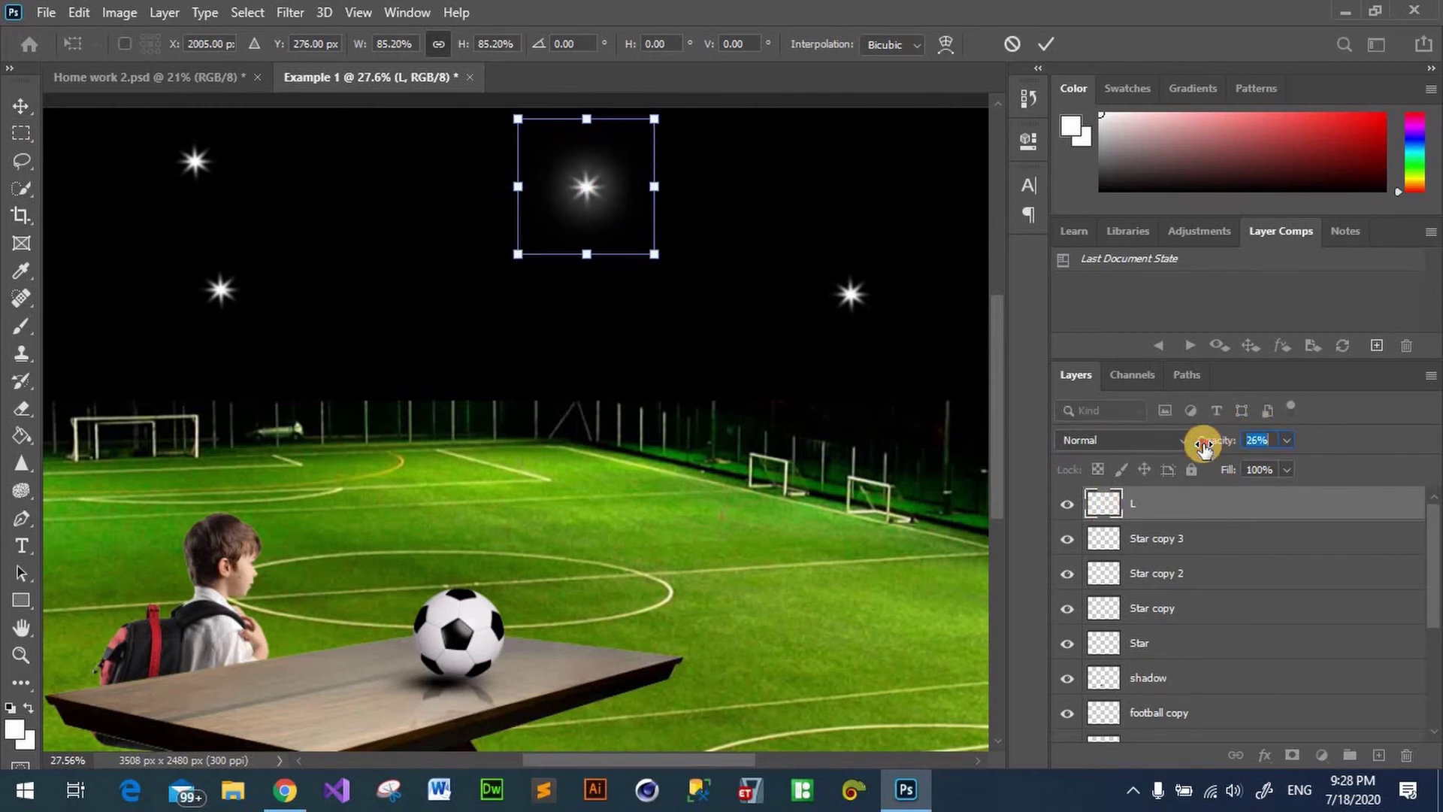
{"action": "type", "text": "100"}
{"action": "key", "text": "Return"}
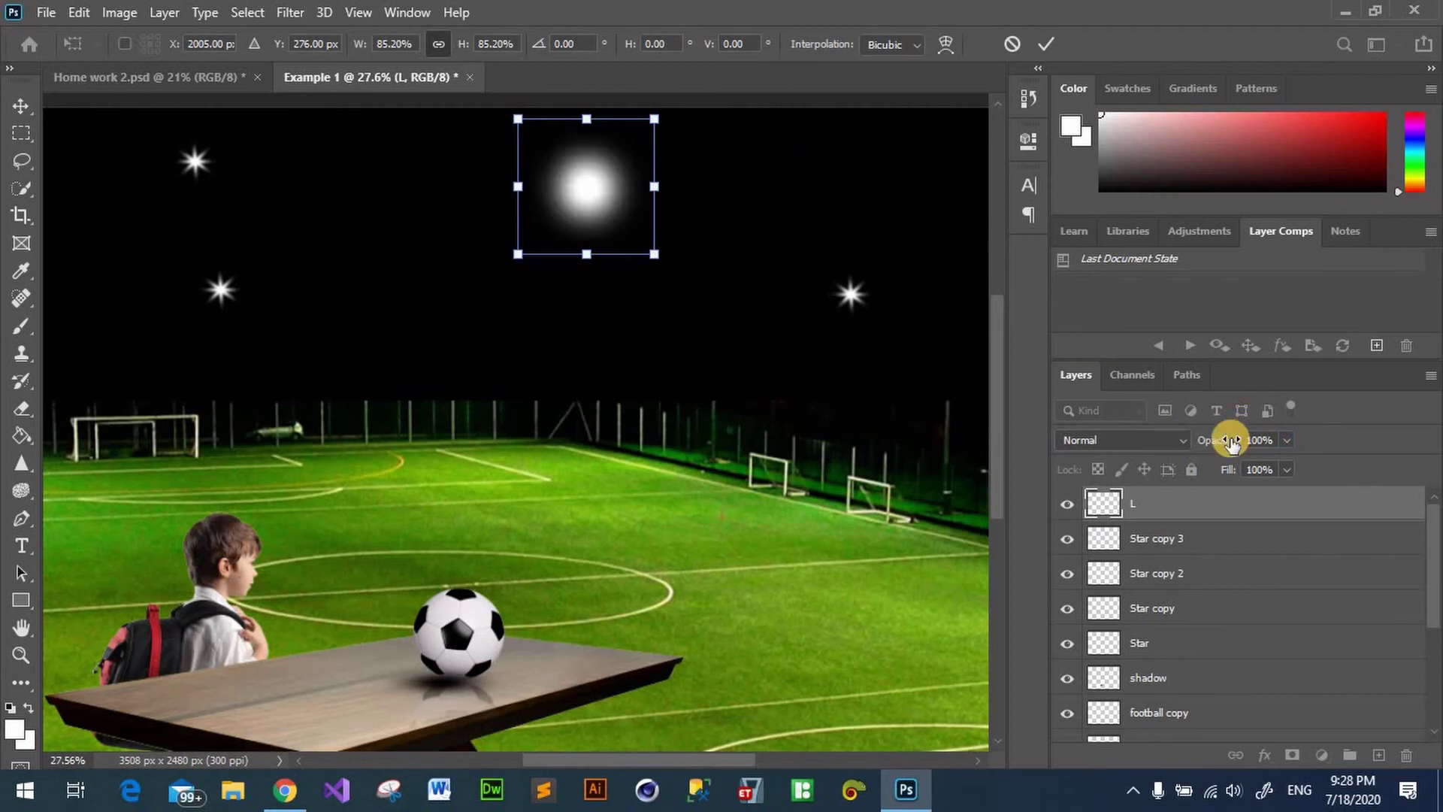
{"action": "left_click_drag", "start_coordinate": [1217, 444], "coordinate": [1145, 449]}
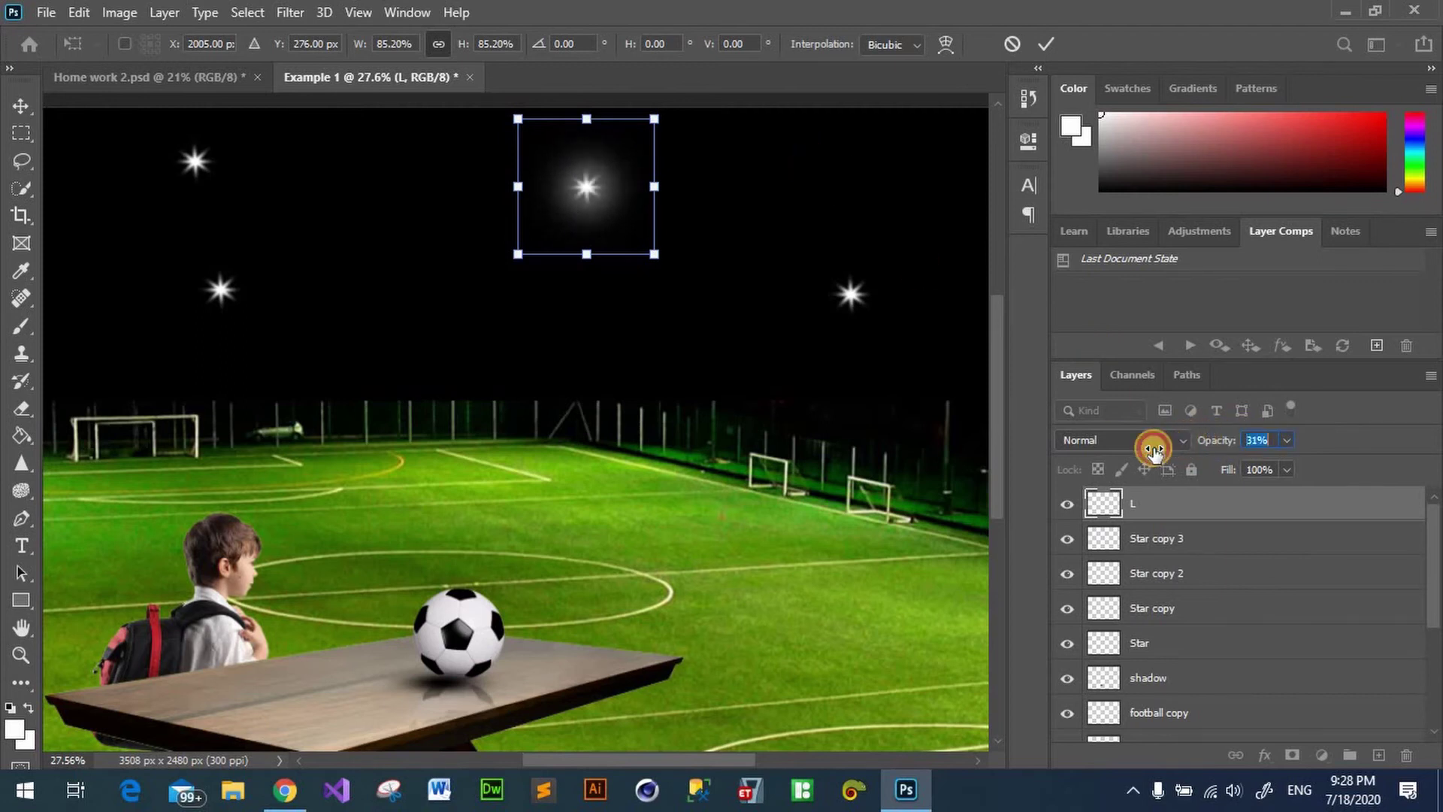
{"action": "left_click", "coordinate": [1046, 43]}
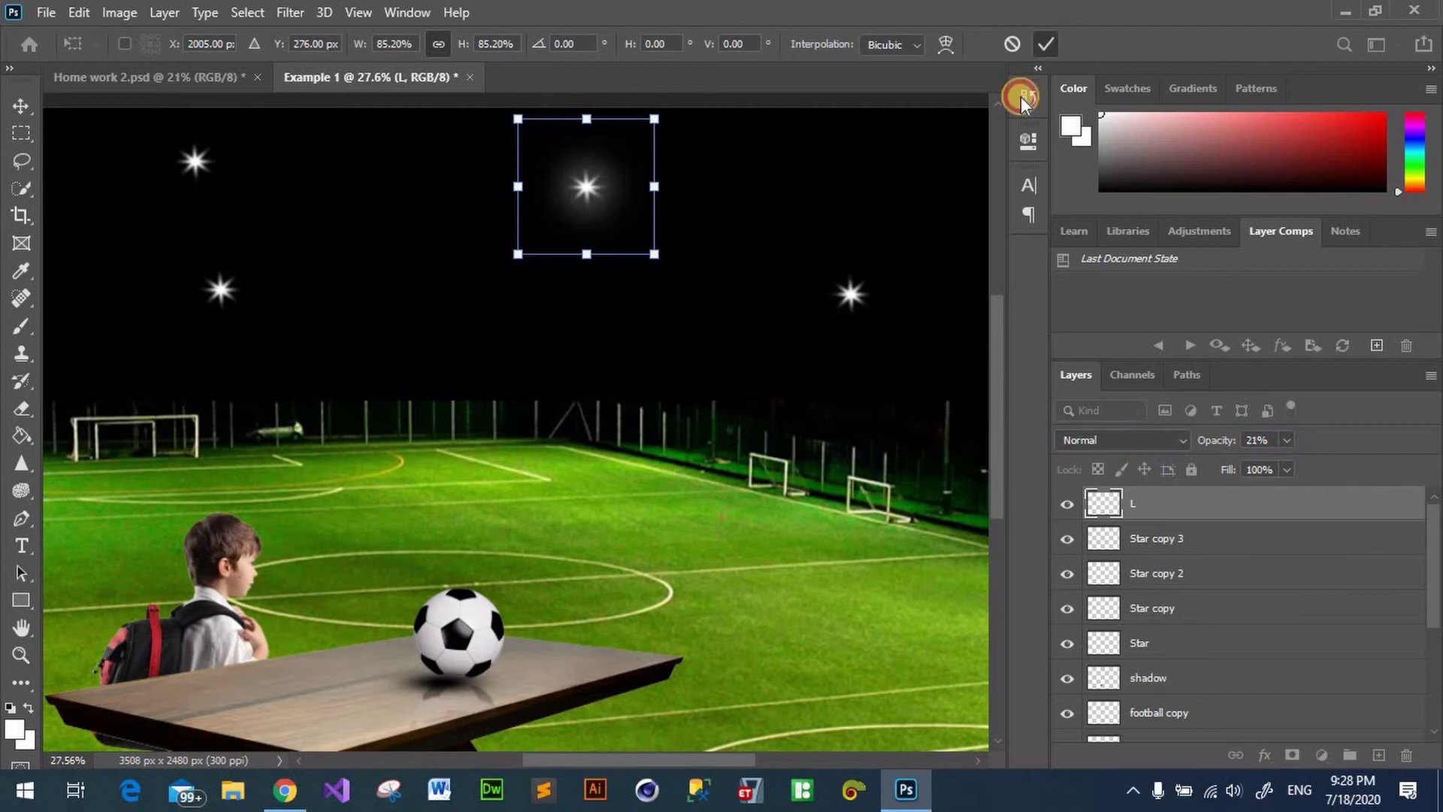
{"action": "left_click", "coordinate": [596, 199]}
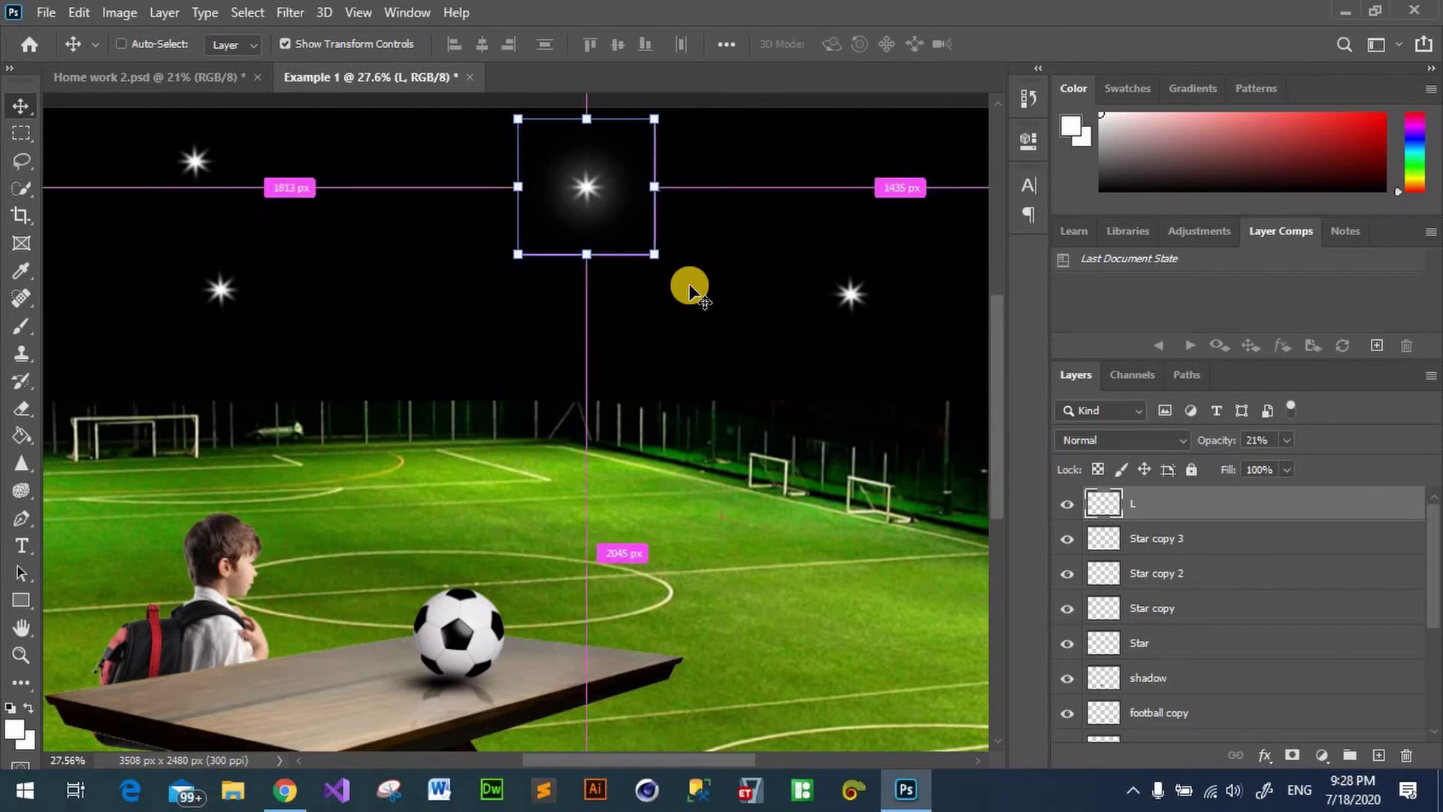
Step: Duplicate glow L onto the right, lower-left and upper-left stars, deleting the extra copy
{"action": "key", "text": "ctrl+j"}
{"action": "key", "text": "ctrl+j"}
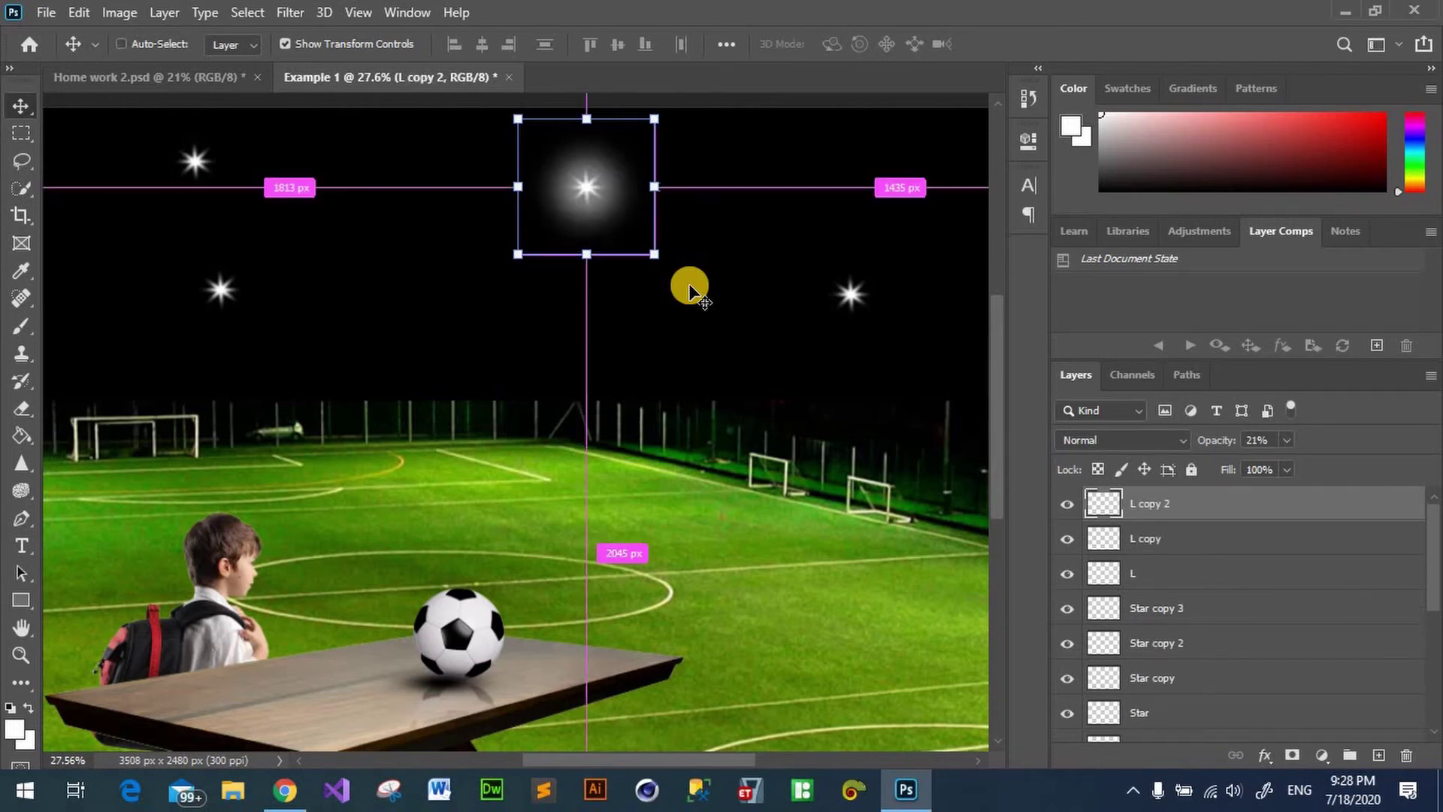
{"action": "key", "text": "ctrl+j"}
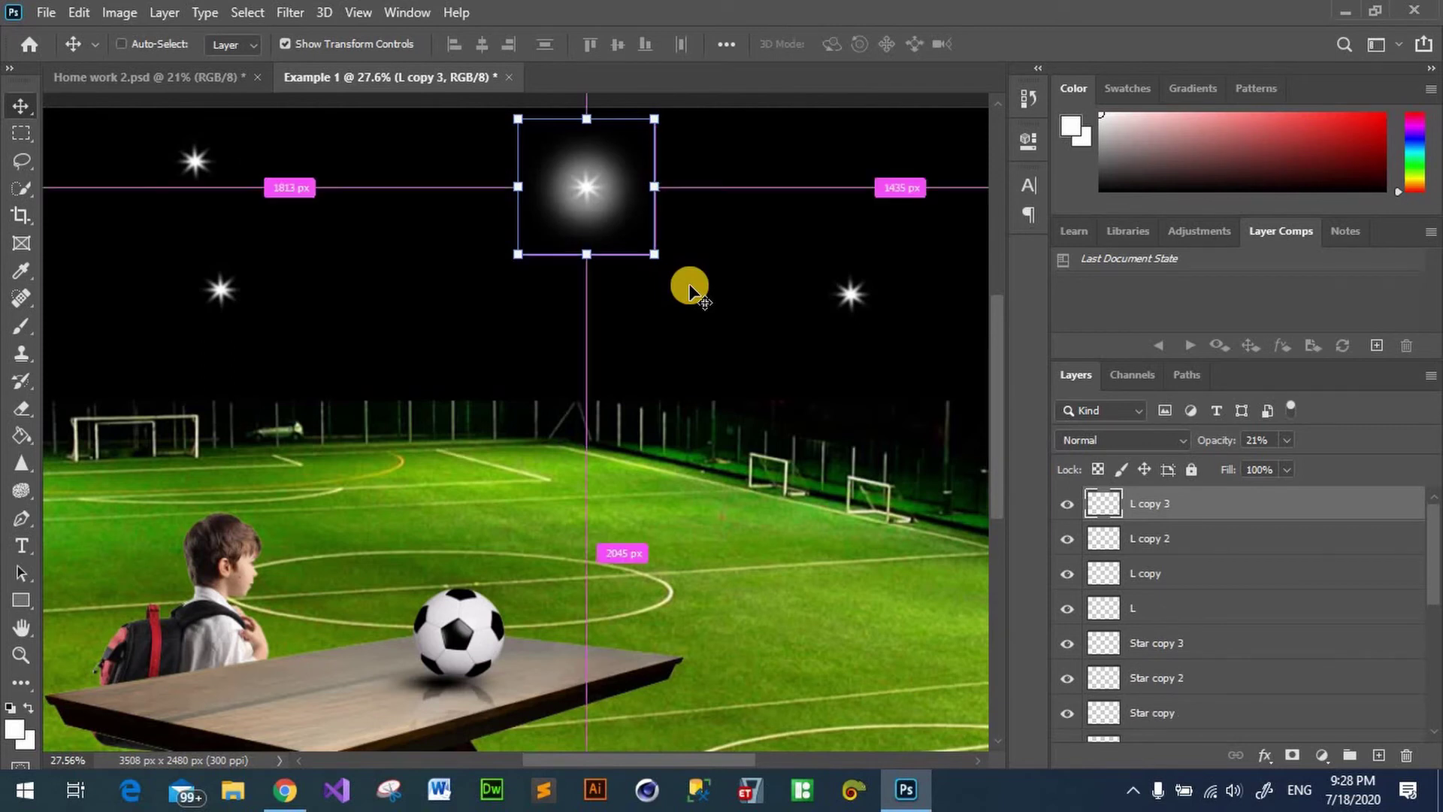
{"action": "key", "text": "ctrl+j"}
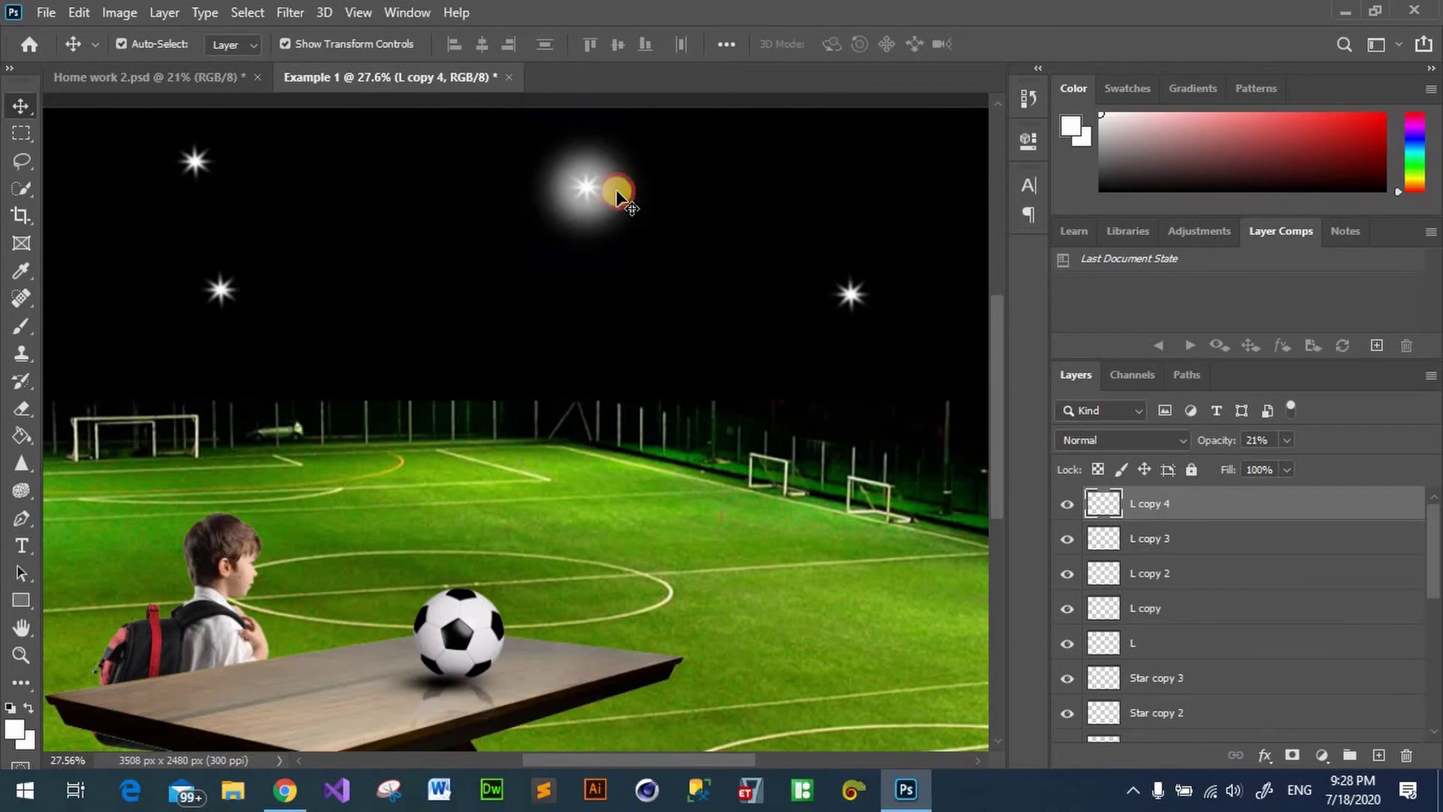
{"action": "mouse_move", "coordinate": [602, 206]}
{"action": "left_mouse_down"}
{"action": "mouse_move", "coordinate": [879, 342]}
{"action": "mouse_move", "coordinate": [868, 312]}
{"action": "left_mouse_up"}
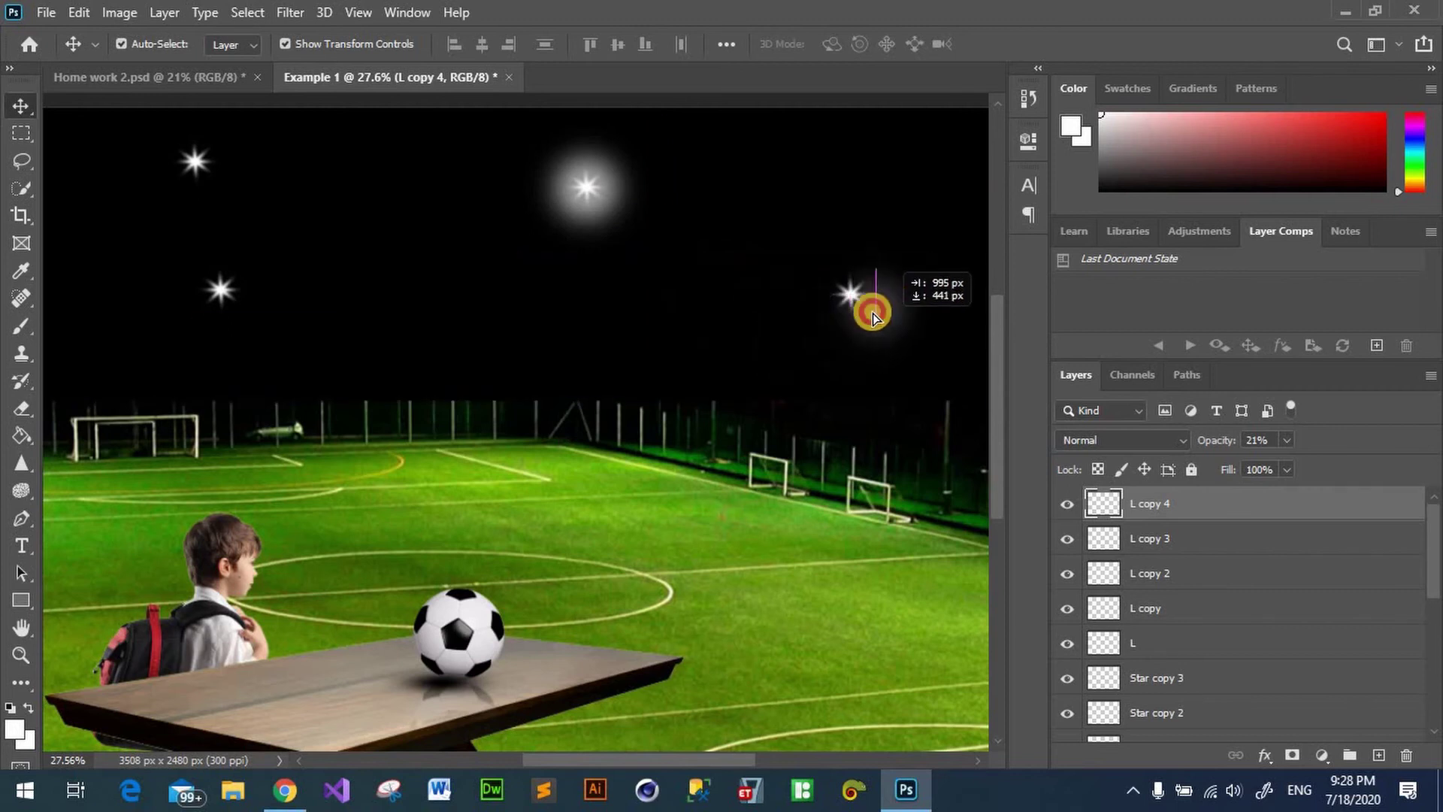
{"action": "left_click_drag", "start_coordinate": [517, 265], "coordinate": [232, 296]}
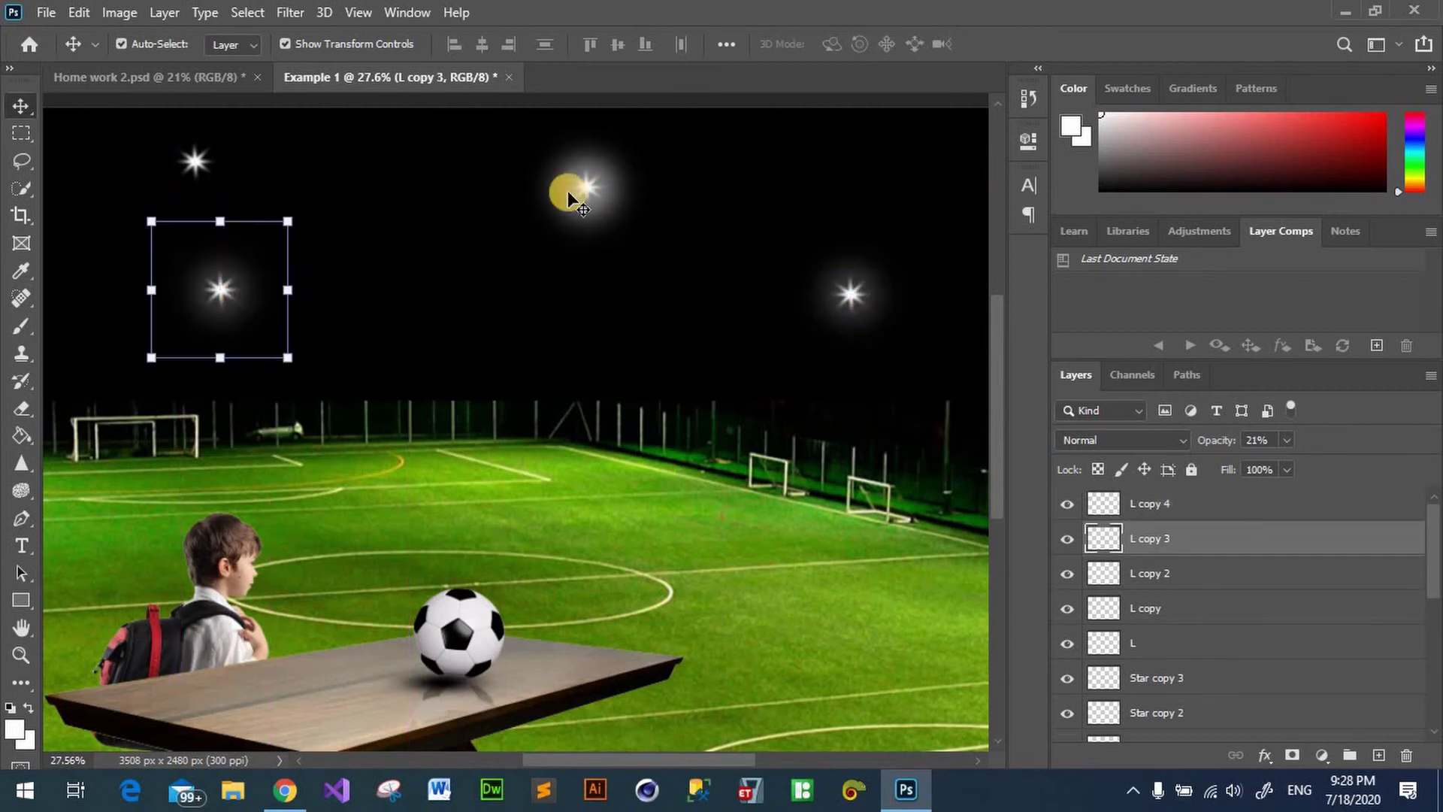
{"action": "left_click_drag", "start_coordinate": [577, 188], "coordinate": [175, 173]}
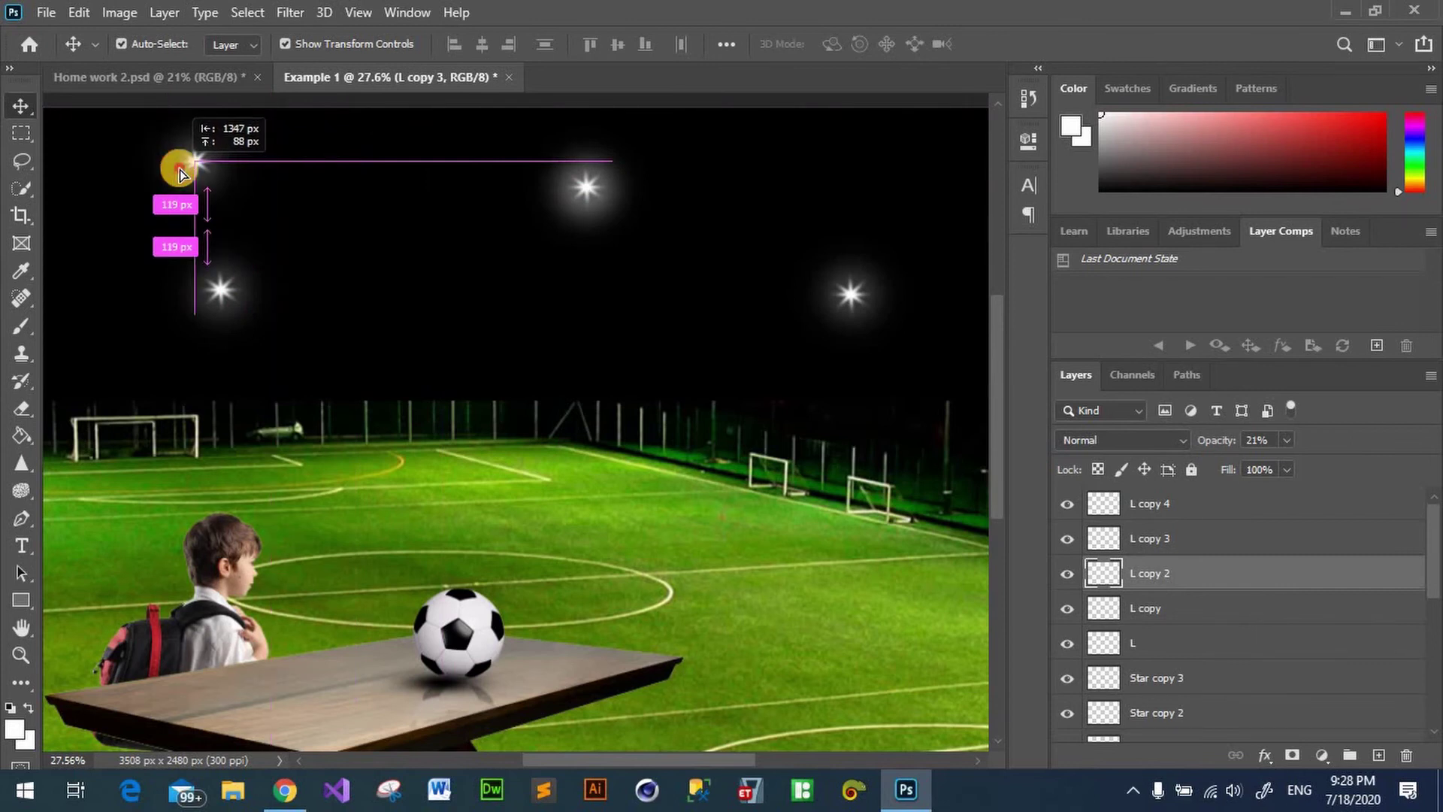
{"action": "left_click", "coordinate": [584, 187]}
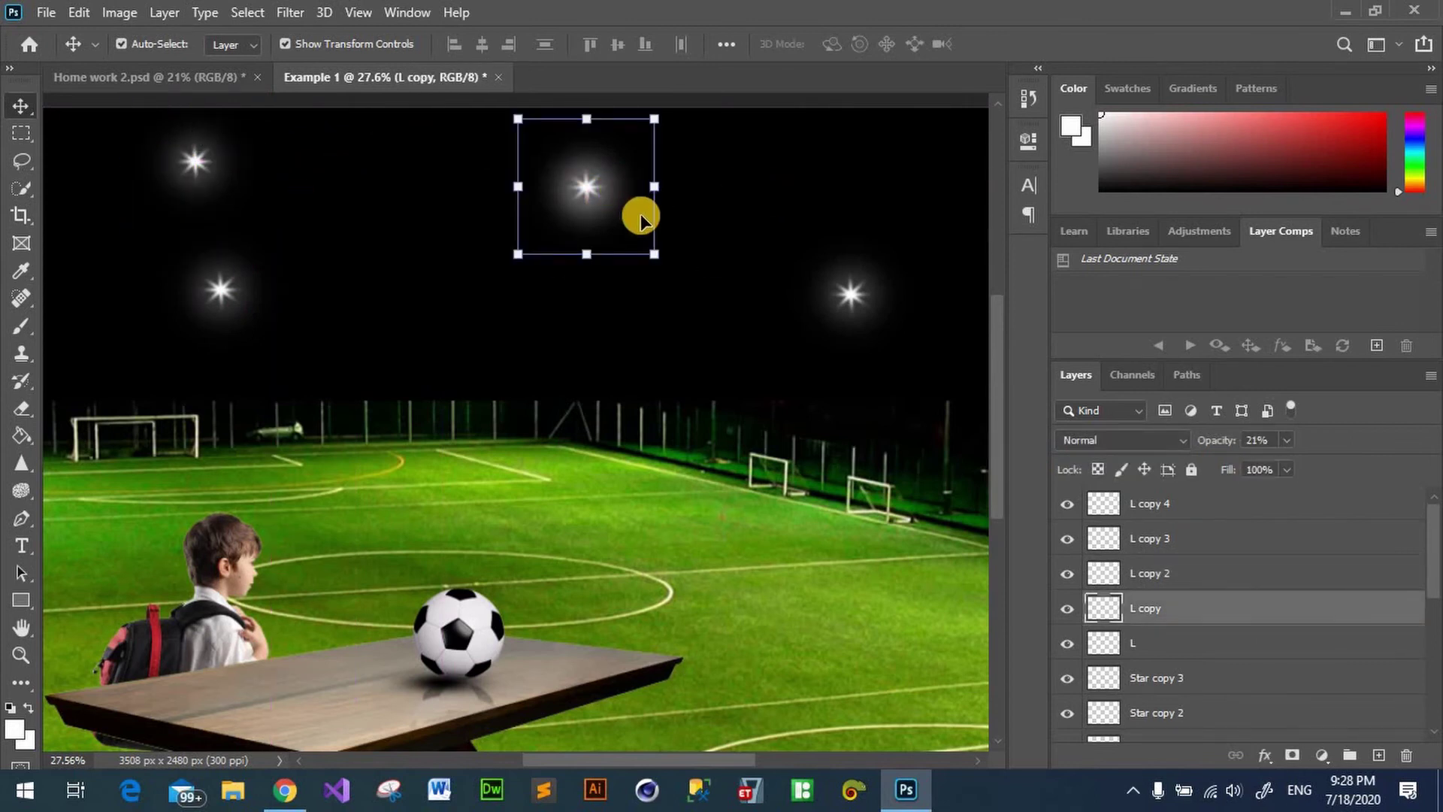
{"action": "key", "text": "Delete"}
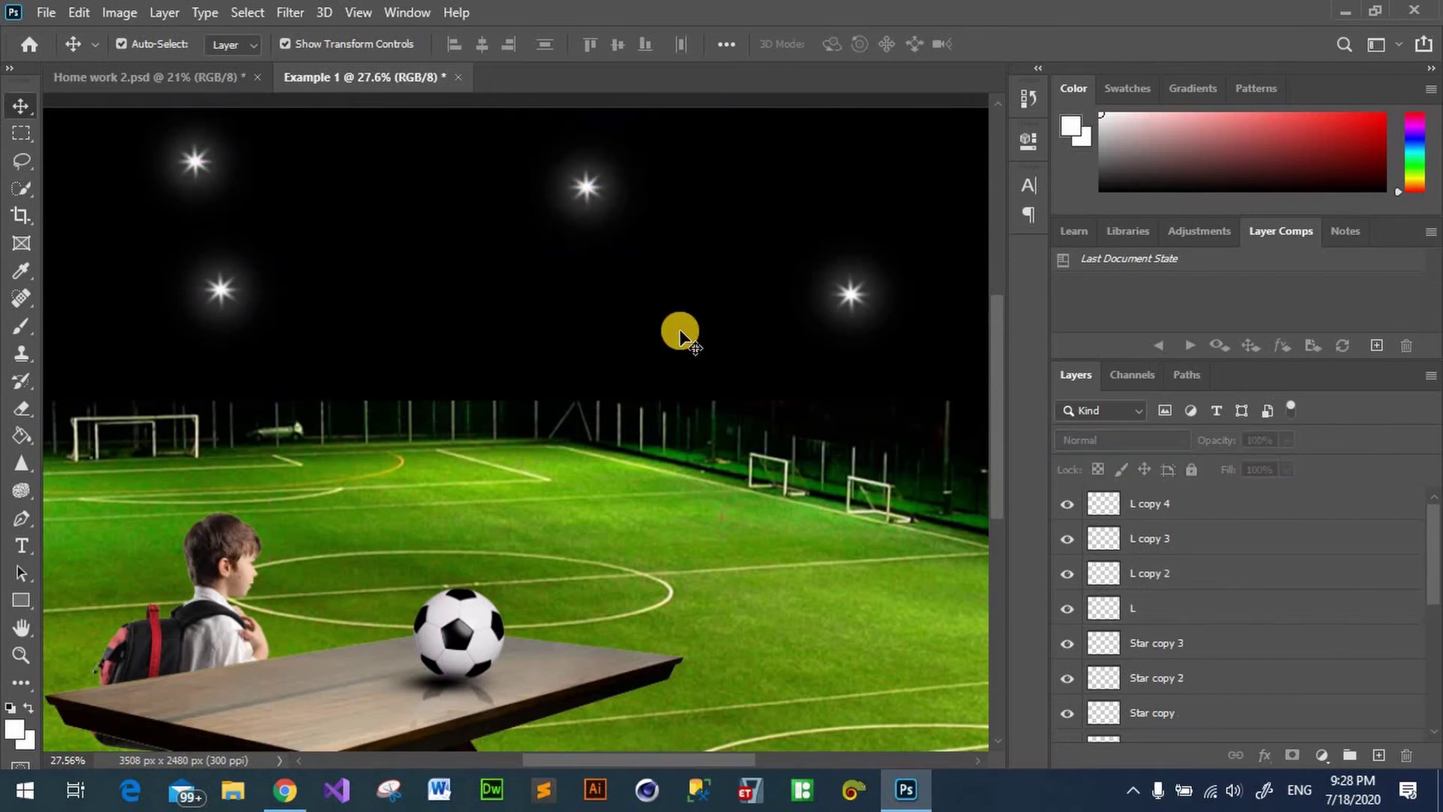
{"action": "scroll", "coordinate": [625, 312], "scroll_direction": "down", "scroll_amount": 3}
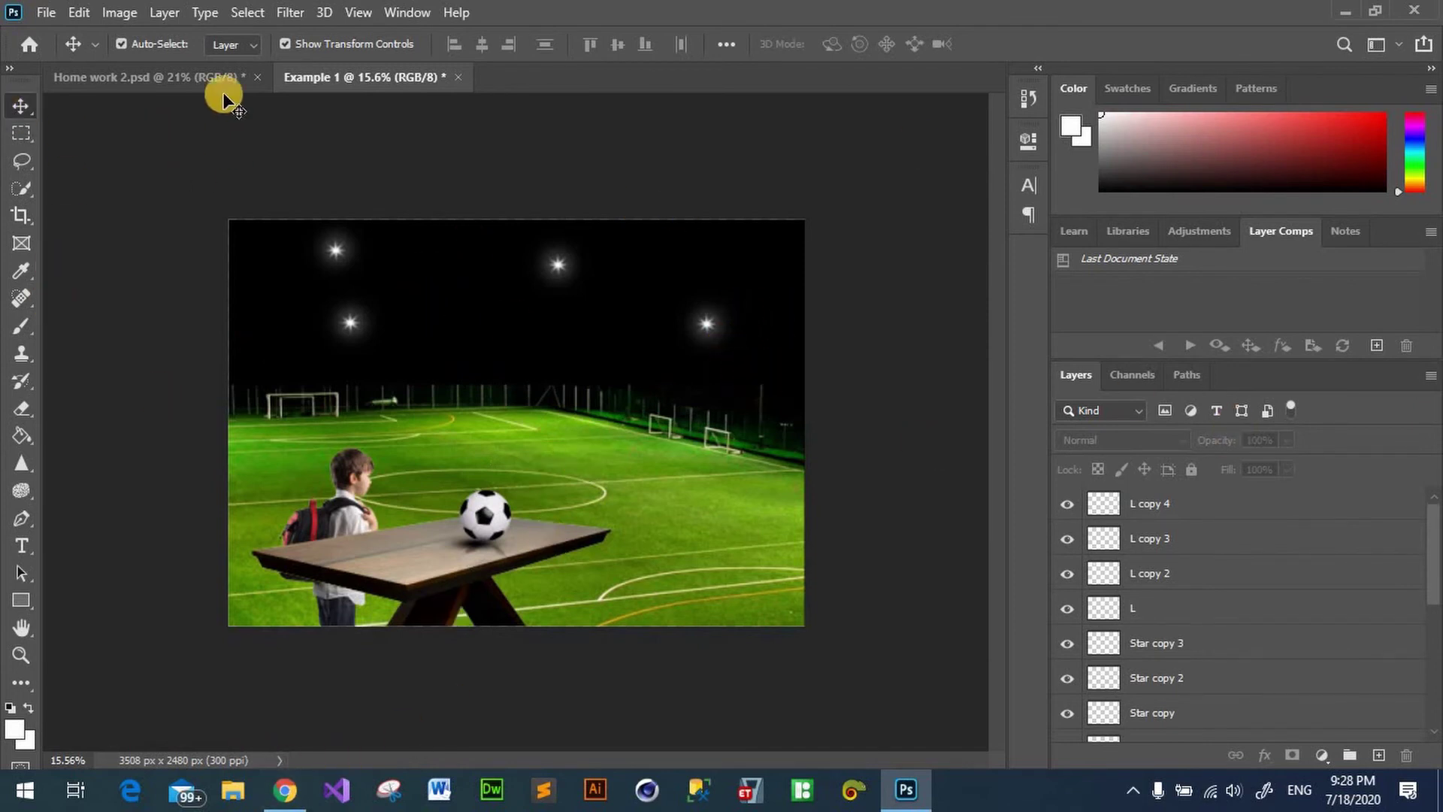
Step: Switch to Home work 2.psd and pick the standard Brush tool
{"action": "left_click", "coordinate": [135, 76]}
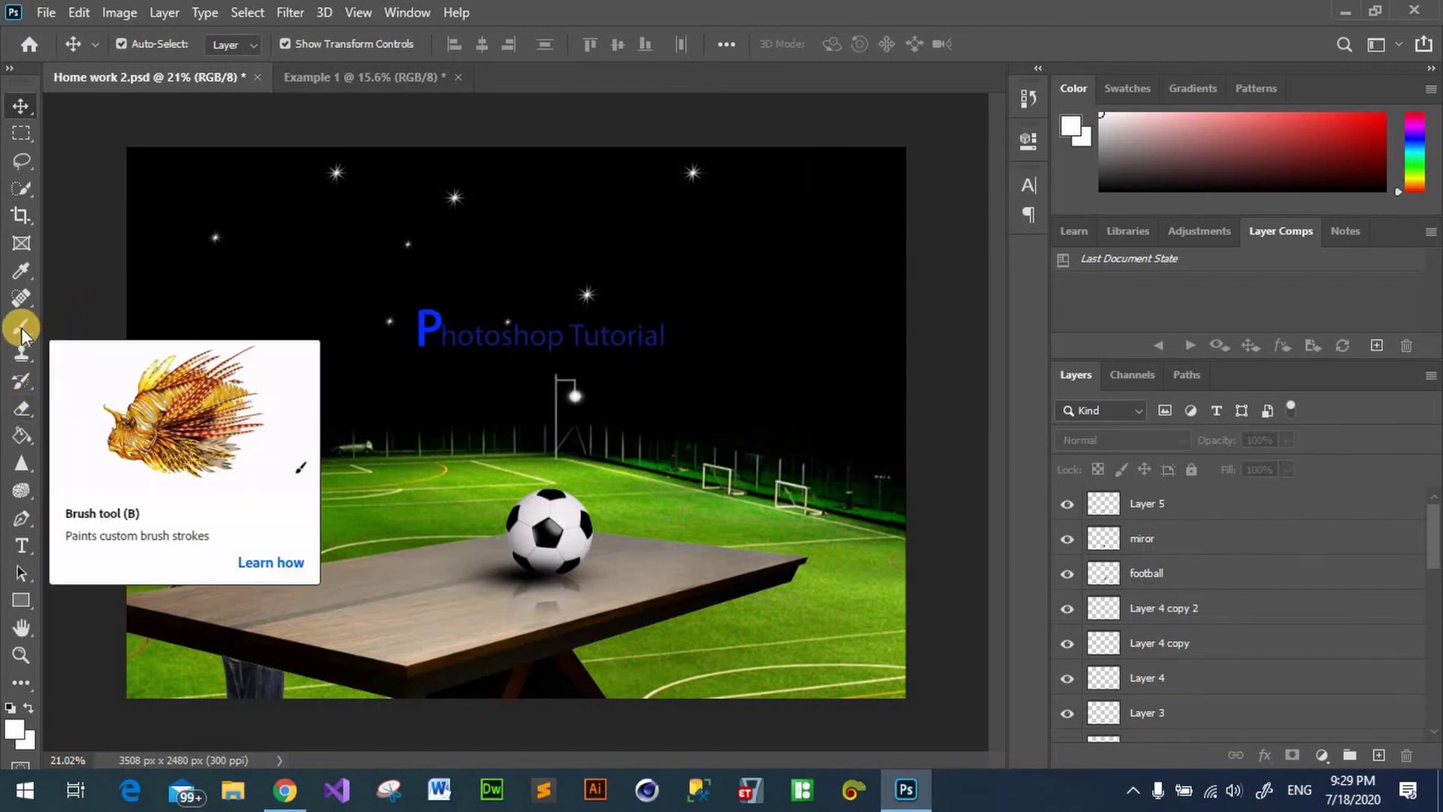
{"action": "left_click_drag", "start_coordinate": [21, 327], "coordinate": [108, 330]}
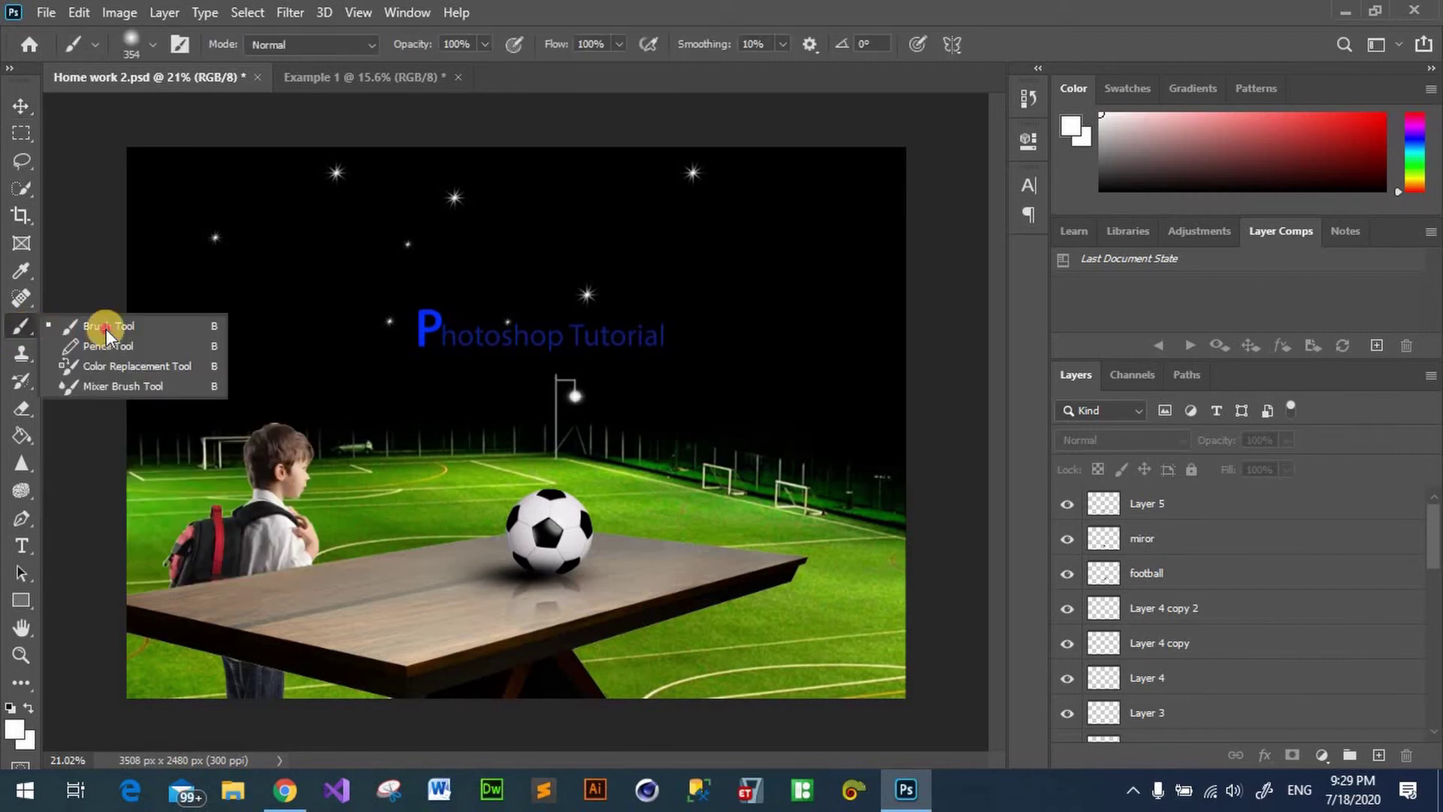
{"action": "left_click", "coordinate": [108, 329]}
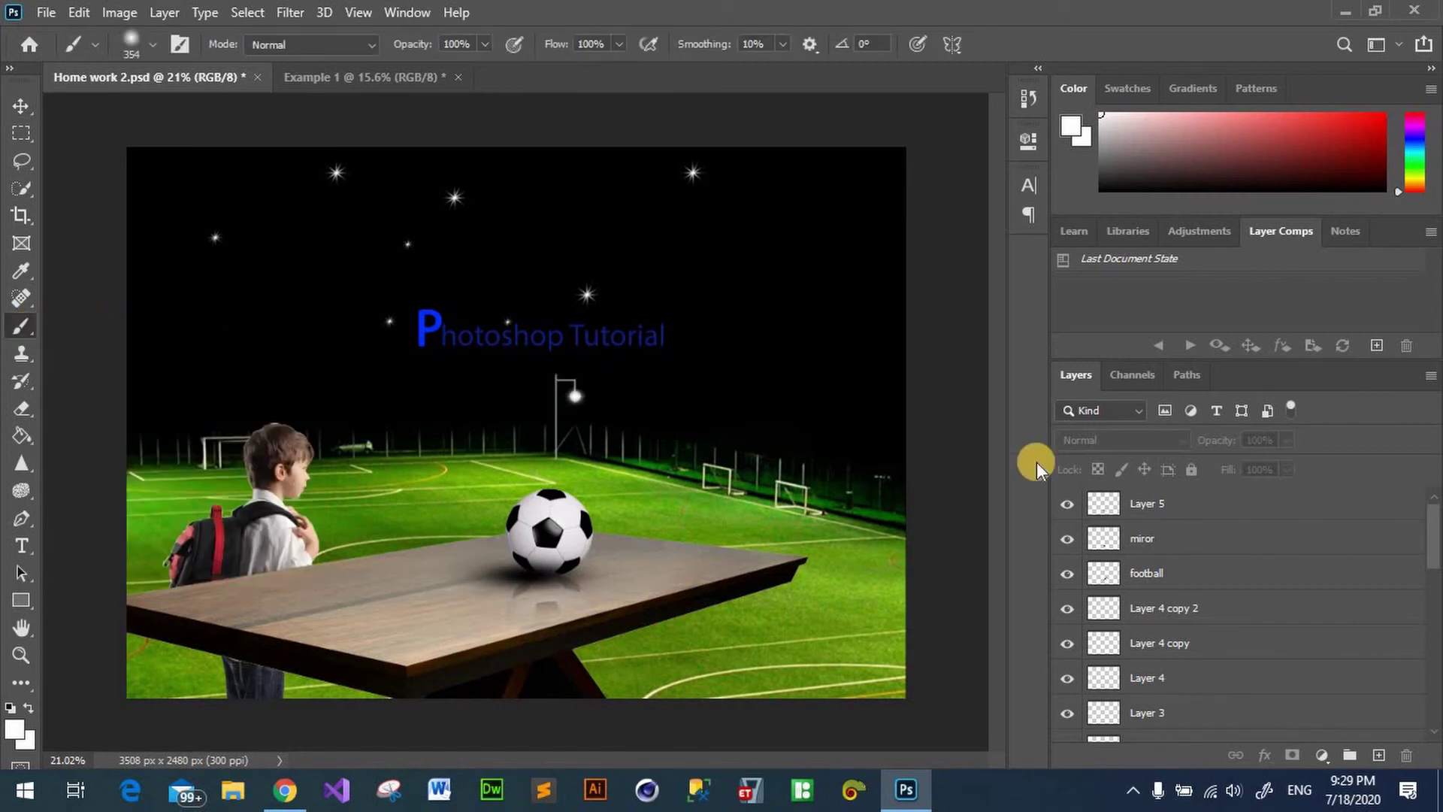
Step: Add a new empty layer named LL above Layer 5
{"action": "left_click", "coordinate": [1242, 510]}
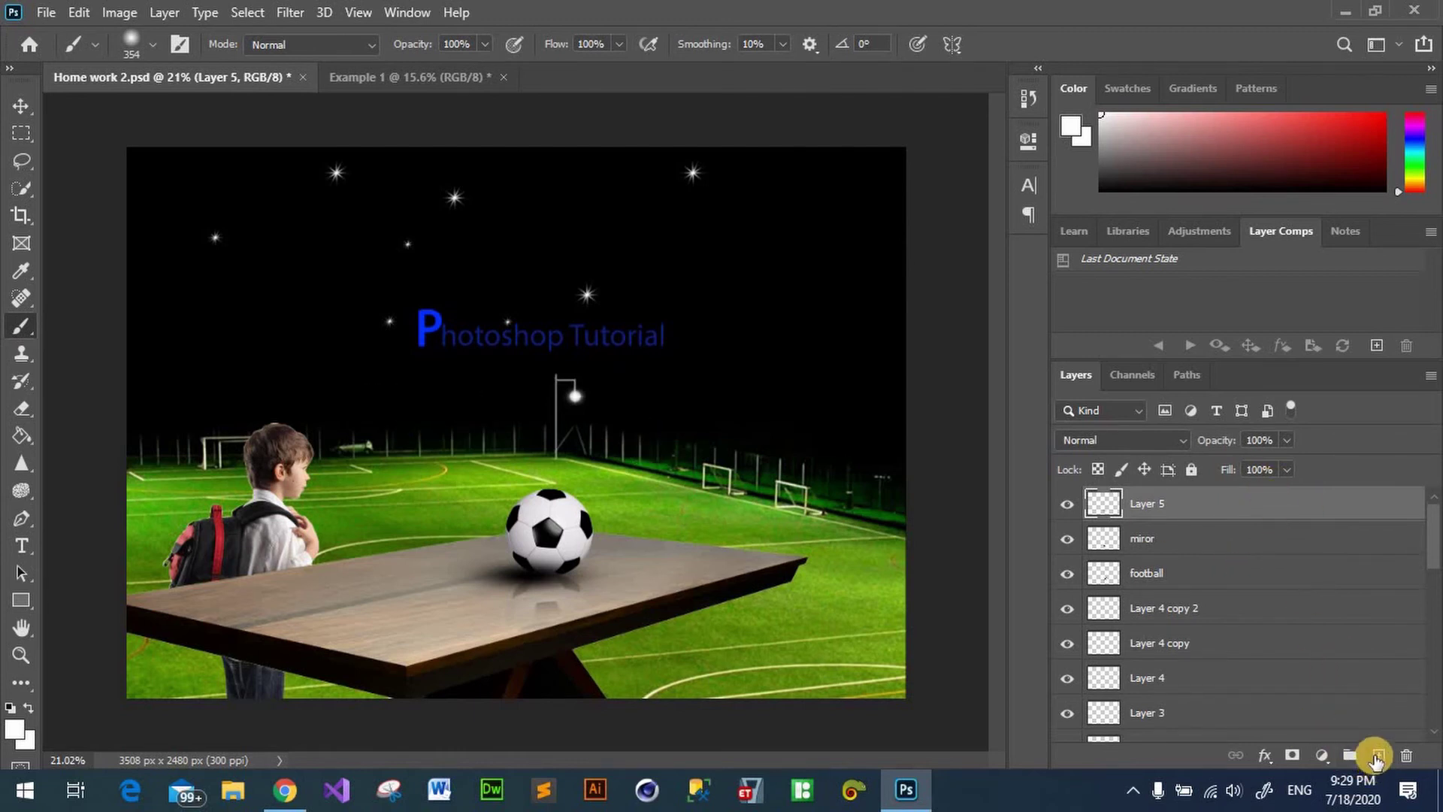
{"action": "left_click", "coordinate": [1376, 755]}
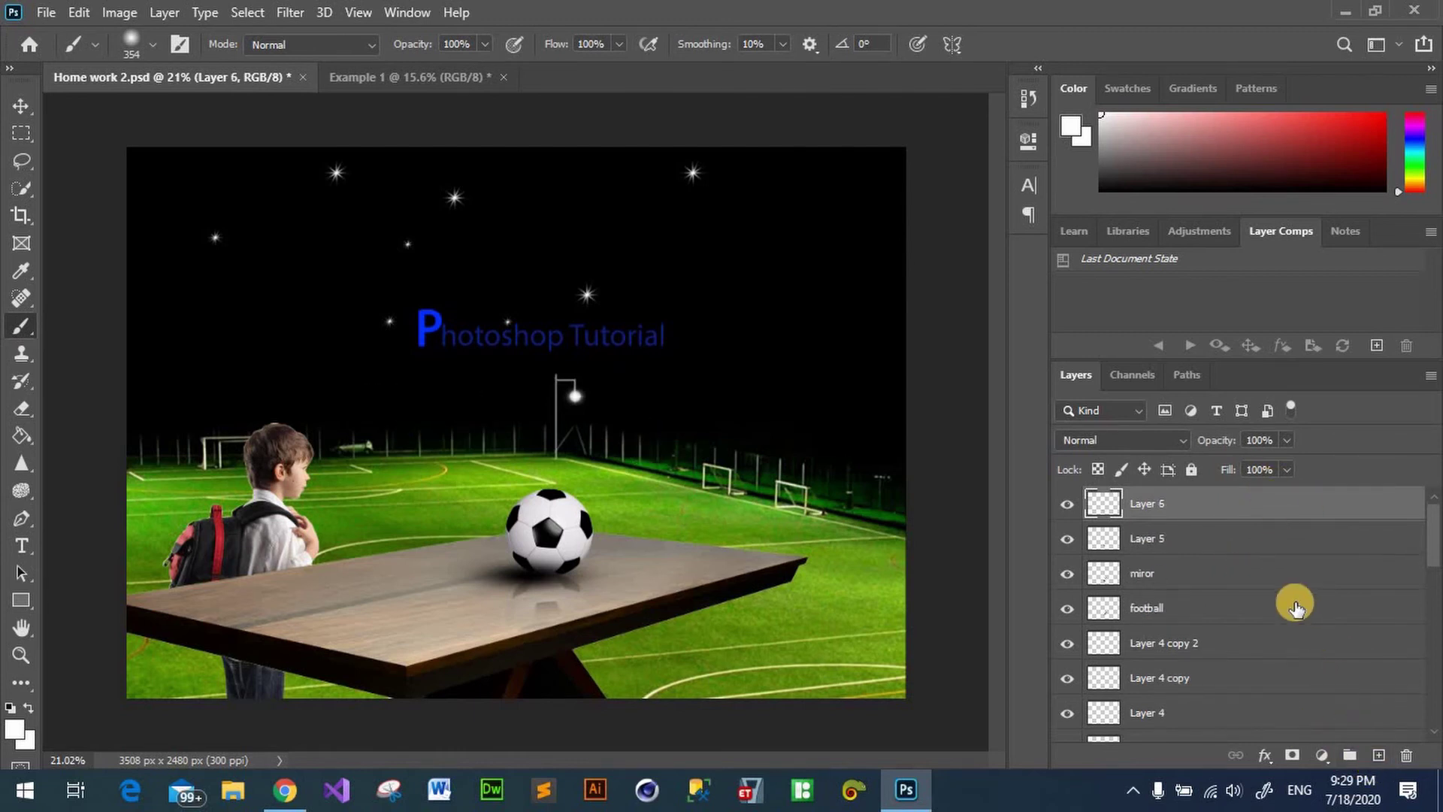
{"action": "double_click", "coordinate": [1158, 503]}
{"action": "type", "text": "LL"}
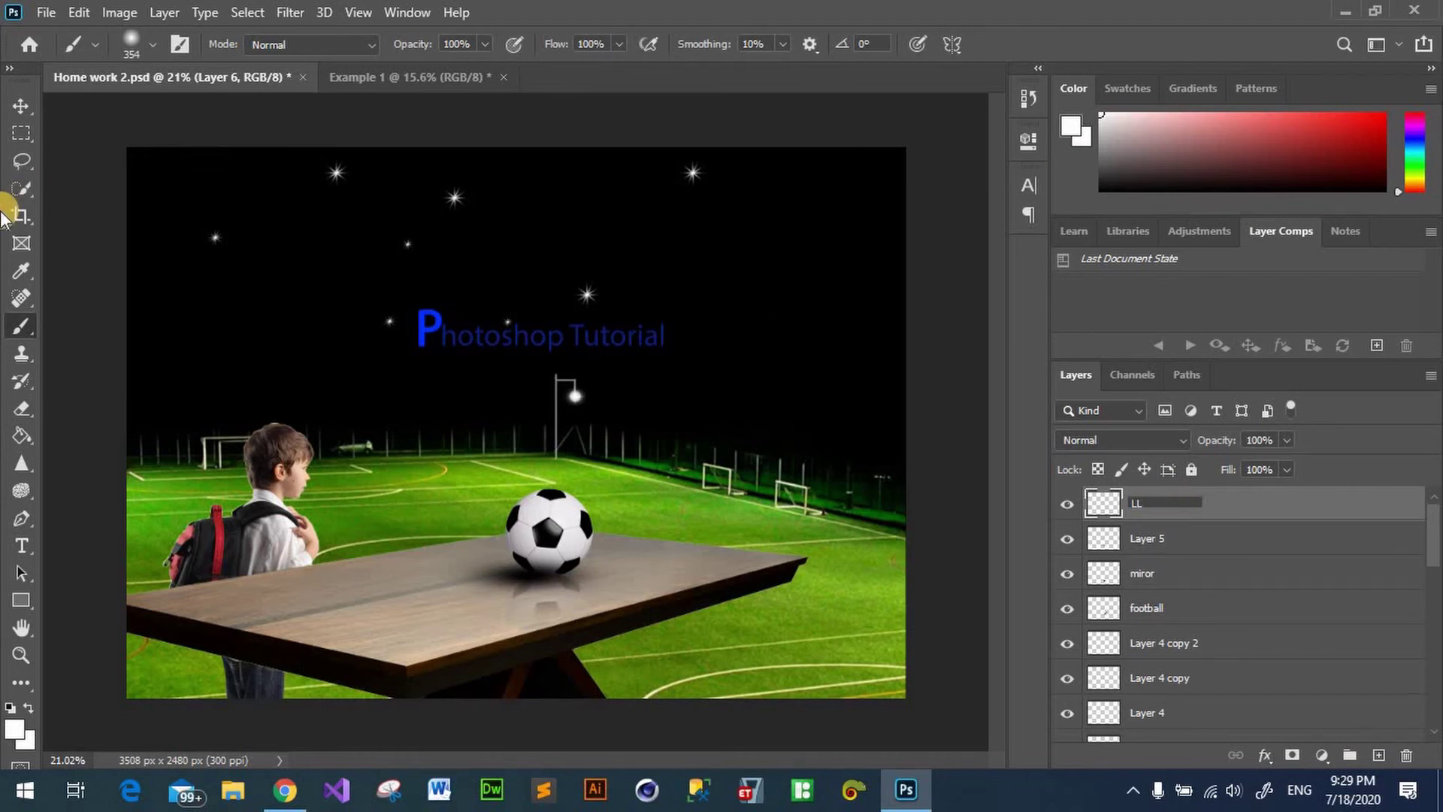
{"action": "left_click", "coordinate": [20, 106]}
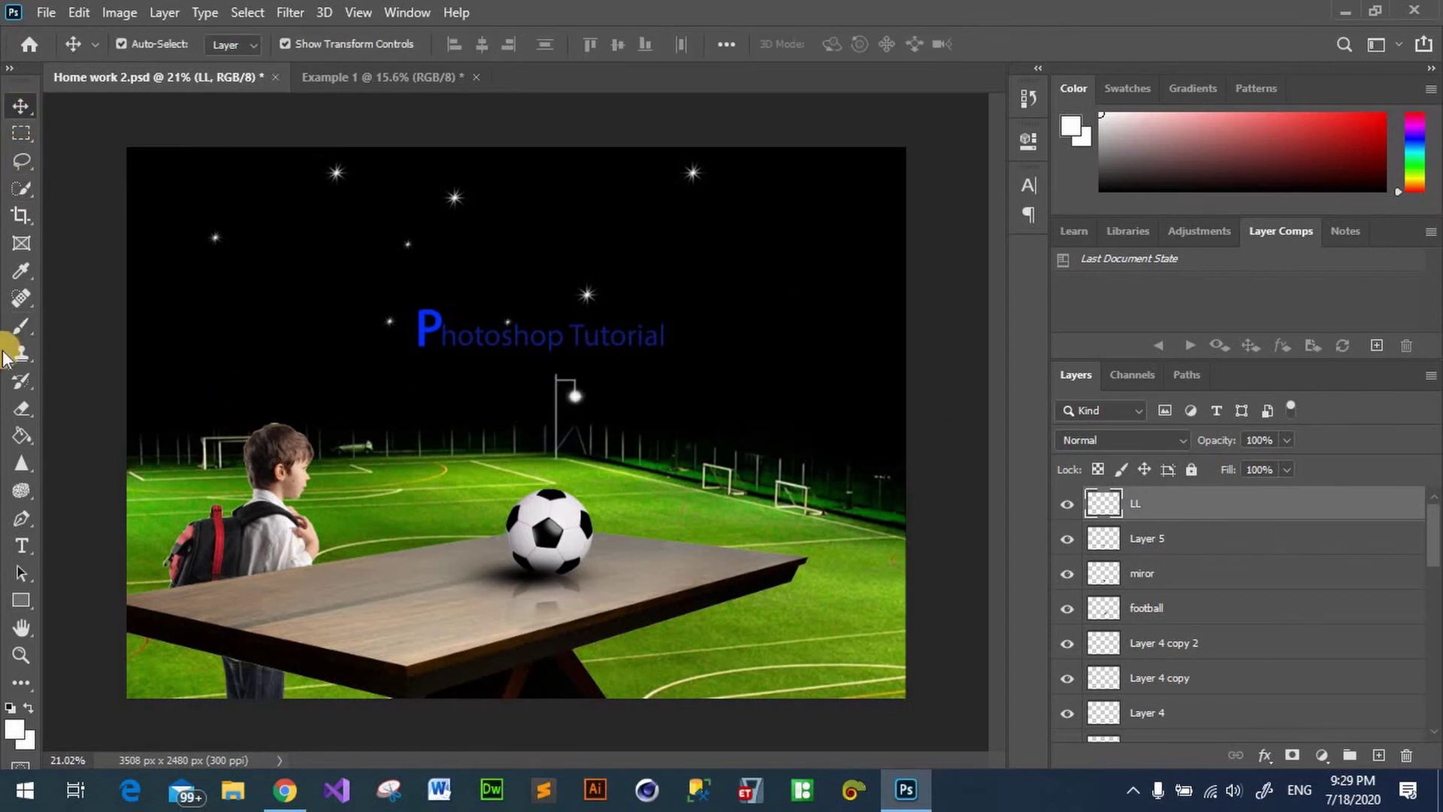
{"action": "left_click", "coordinate": [22, 326]}
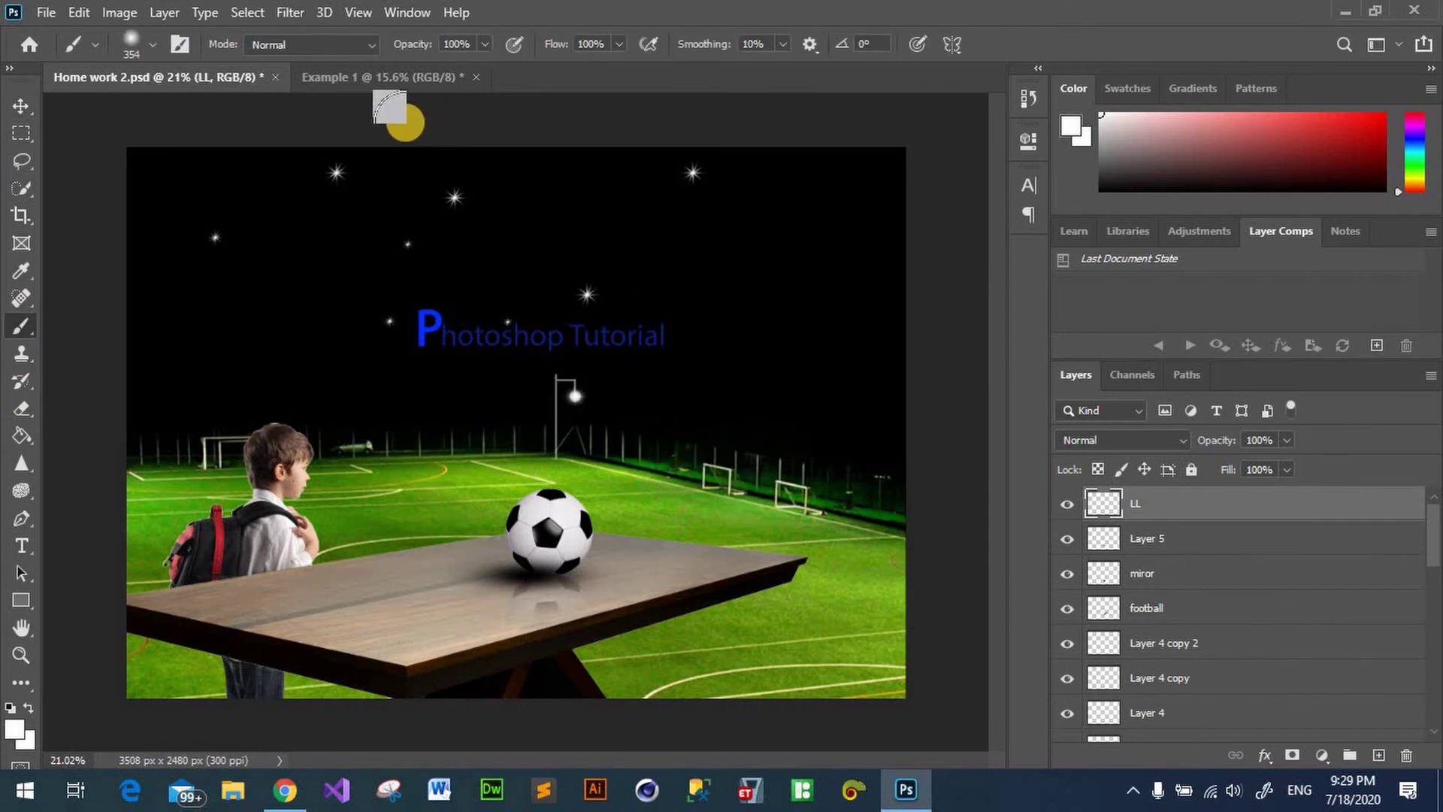
Step: In Example 1, add a new empty layer named LL above L copy 4
{"action": "left_click", "coordinate": [378, 81]}
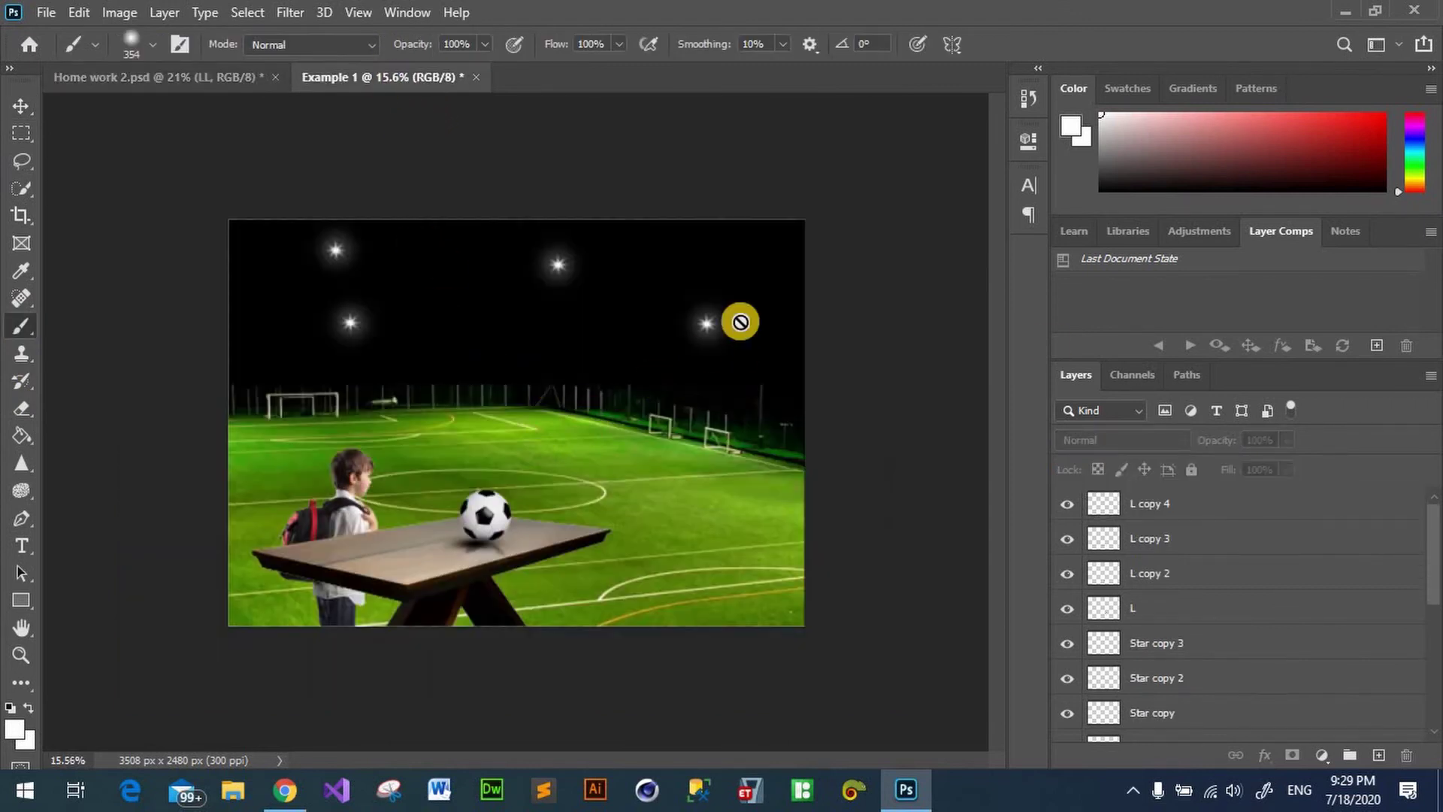
{"action": "left_click", "coordinate": [1197, 503]}
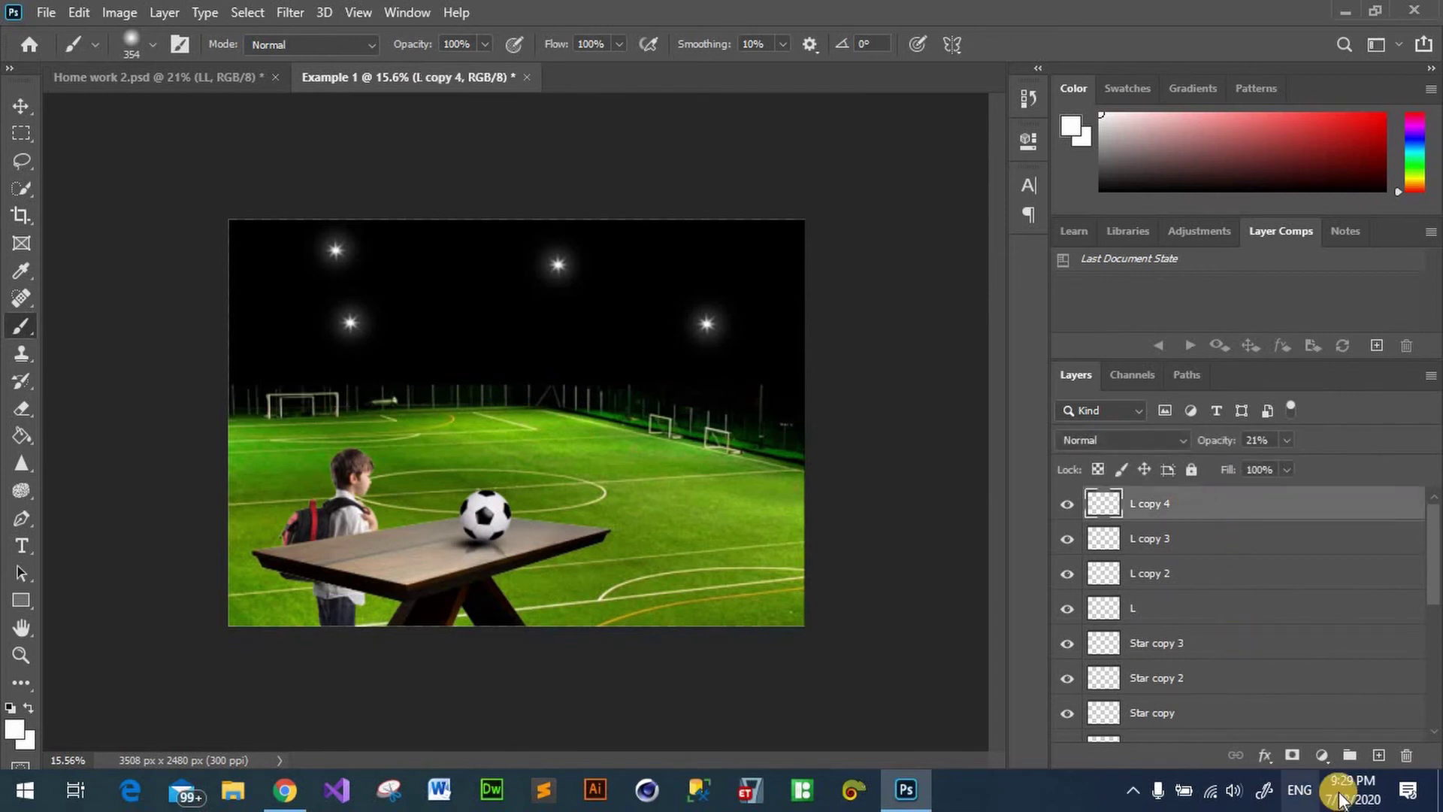
{"action": "left_click", "coordinate": [1378, 754]}
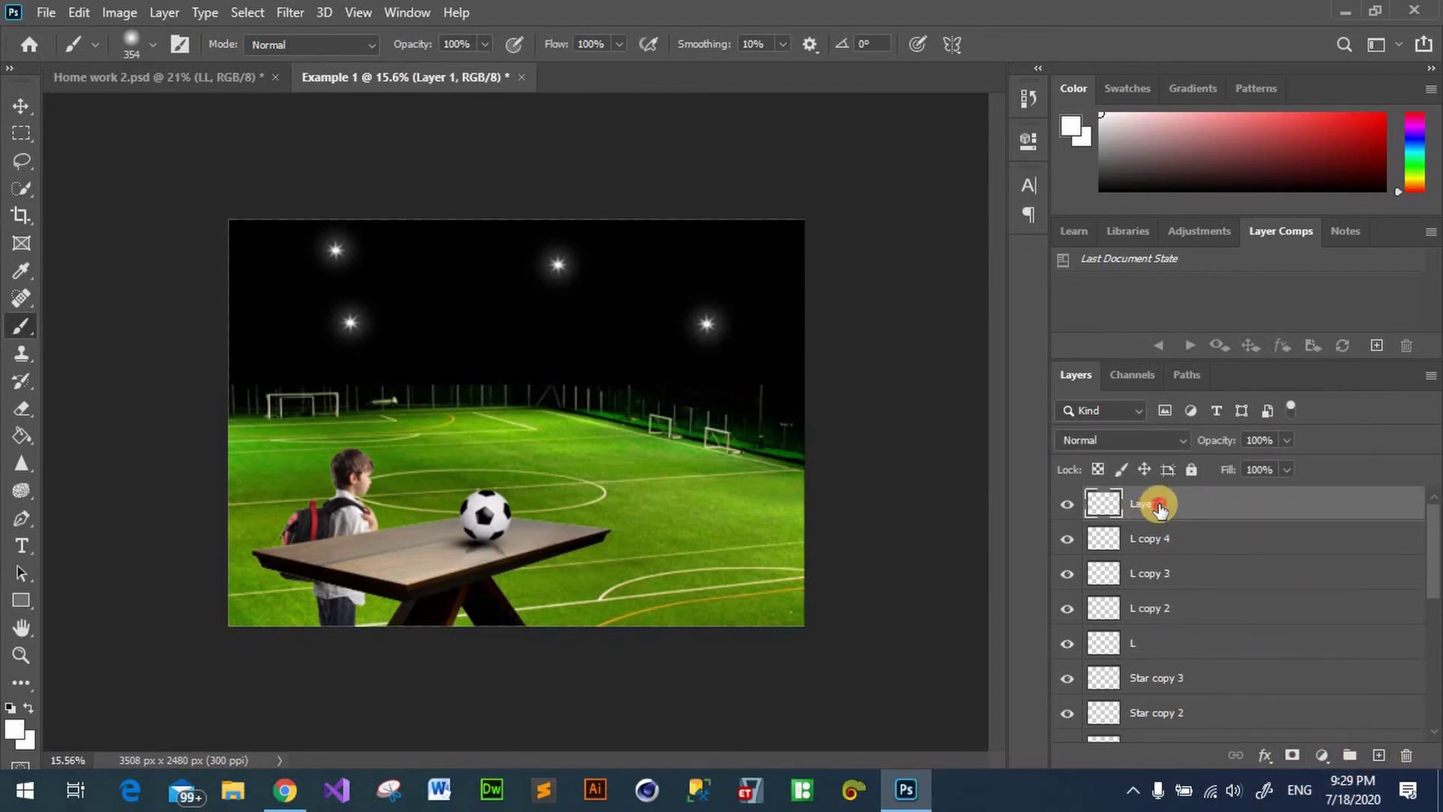
{"action": "double_click", "coordinate": [1158, 504]}
{"action": "type", "text": "LL"}
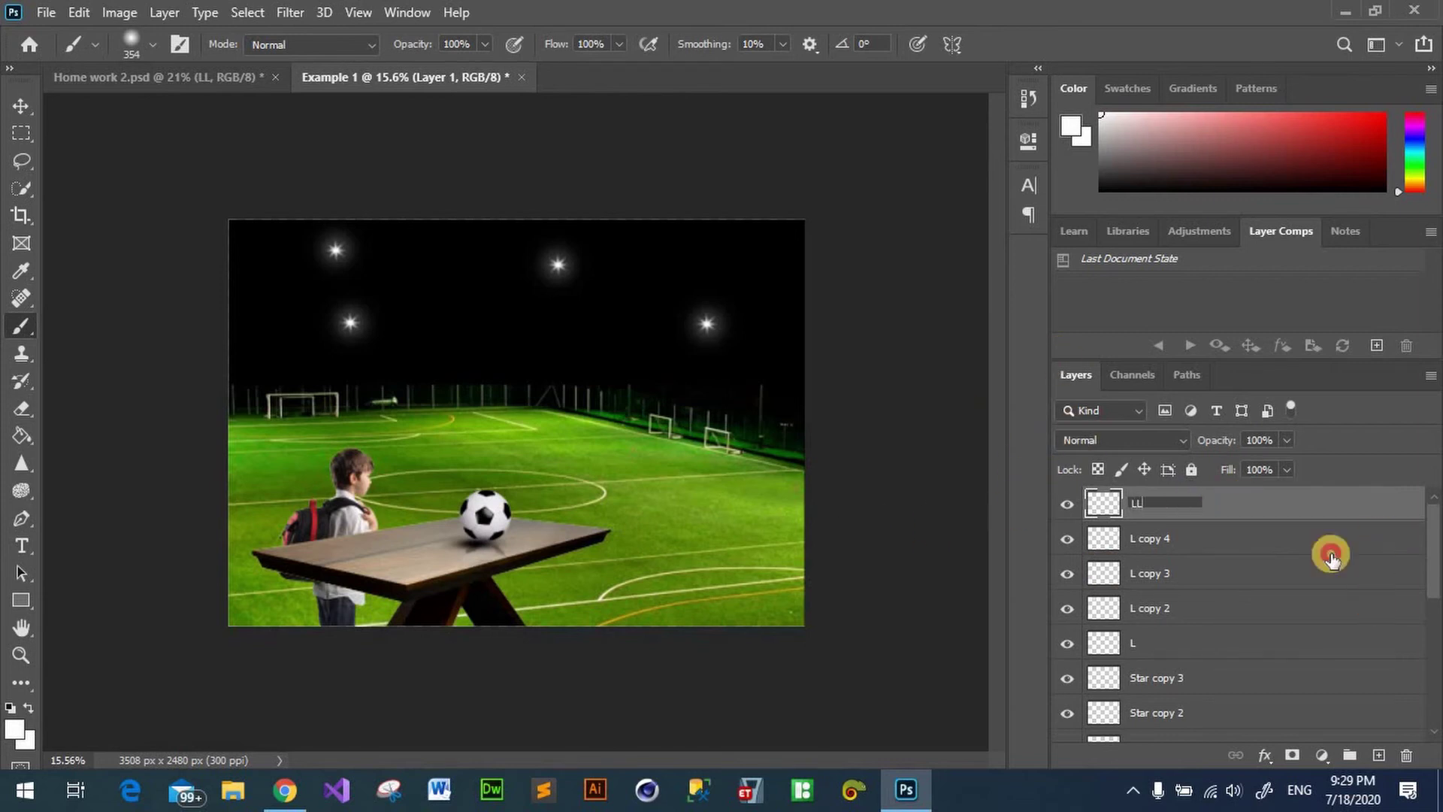
{"action": "left_click", "coordinate": [1330, 608]}
{"action": "left_click", "coordinate": [1224, 502]}
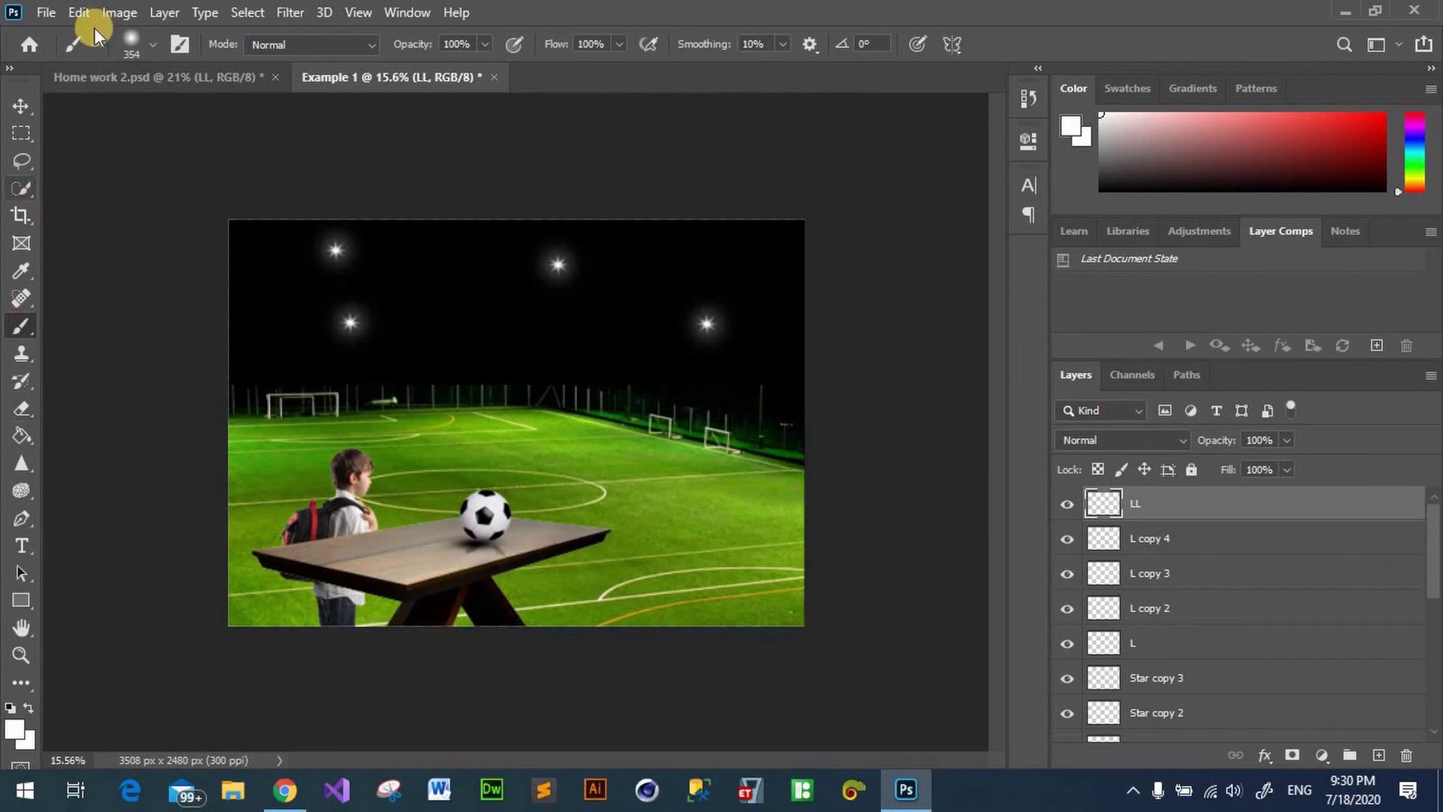
Step: Set the brush to 9 px size with 9% hardness
{"action": "left_click", "coordinate": [154, 46]}
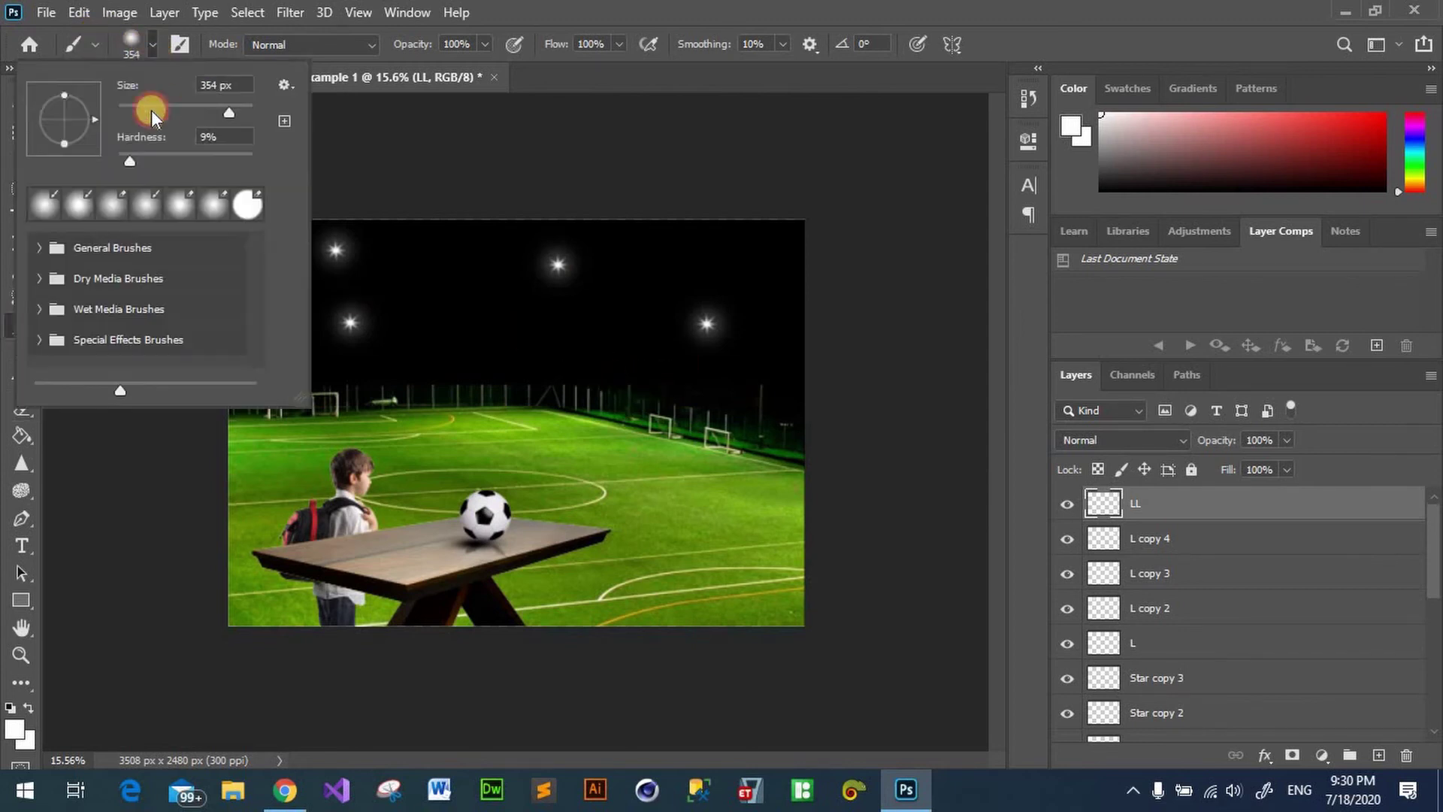
{"action": "left_click", "coordinate": [79, 100]}
{"action": "type", "text": "9"}
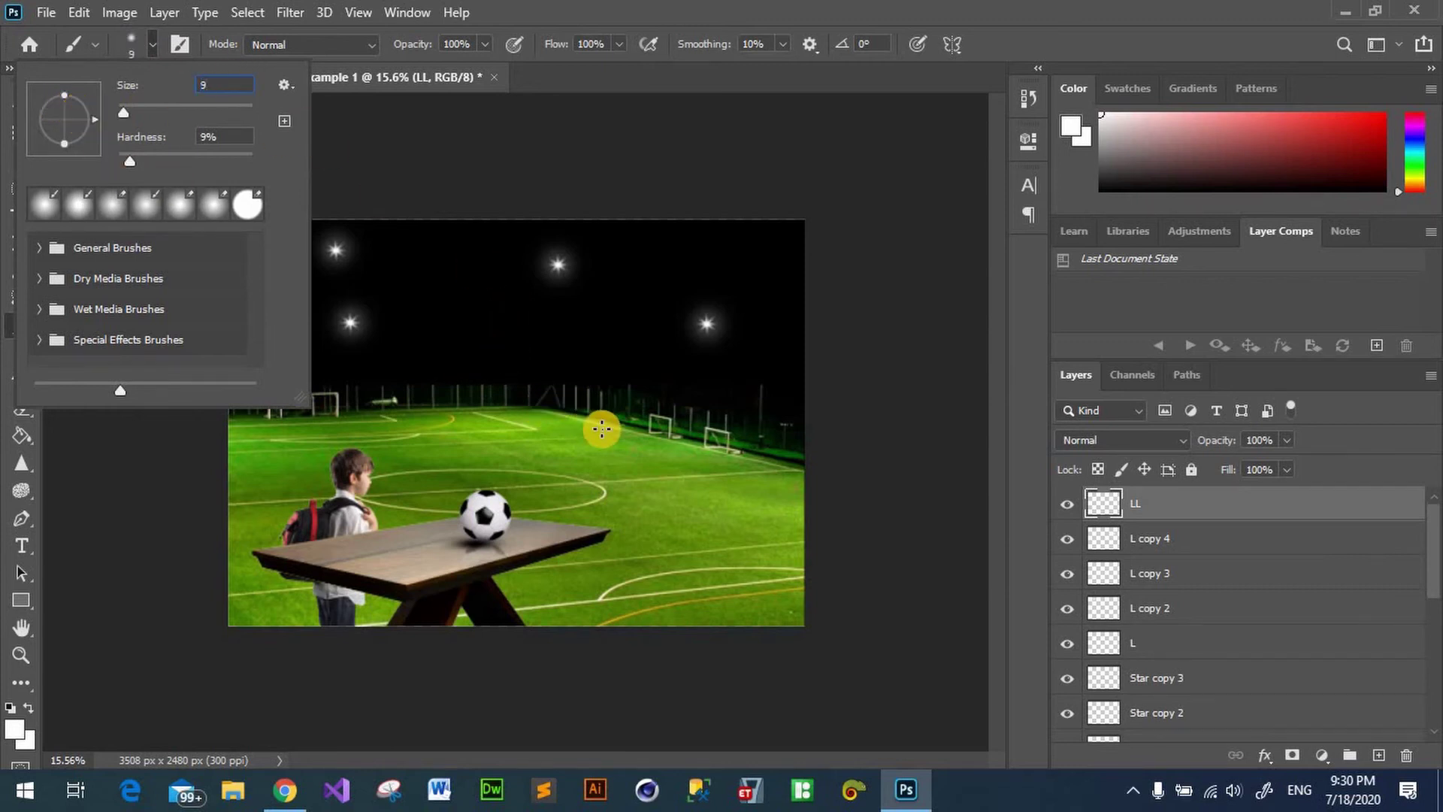
{"action": "left_click", "coordinate": [589, 428]}
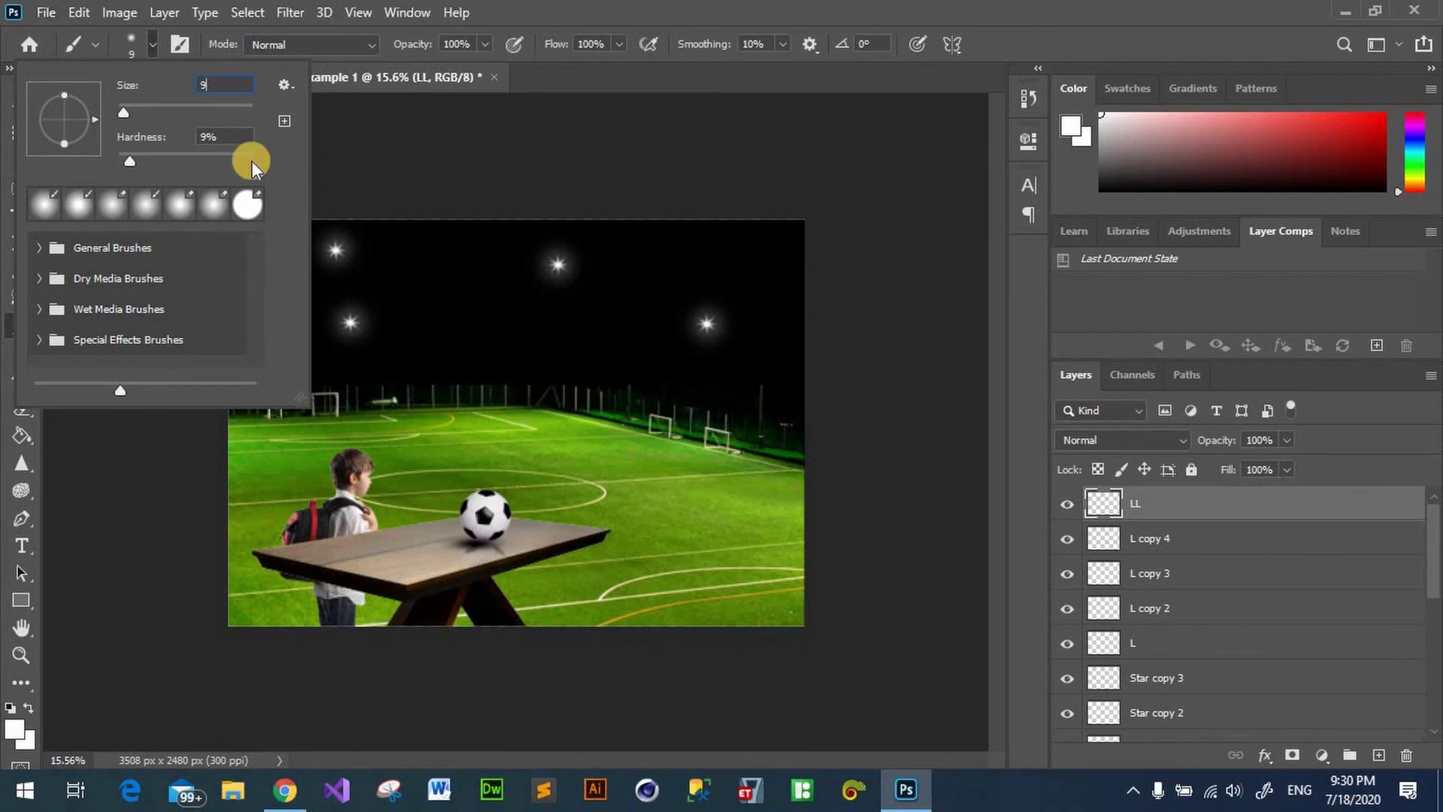
{"action": "left_click", "coordinate": [146, 43]}
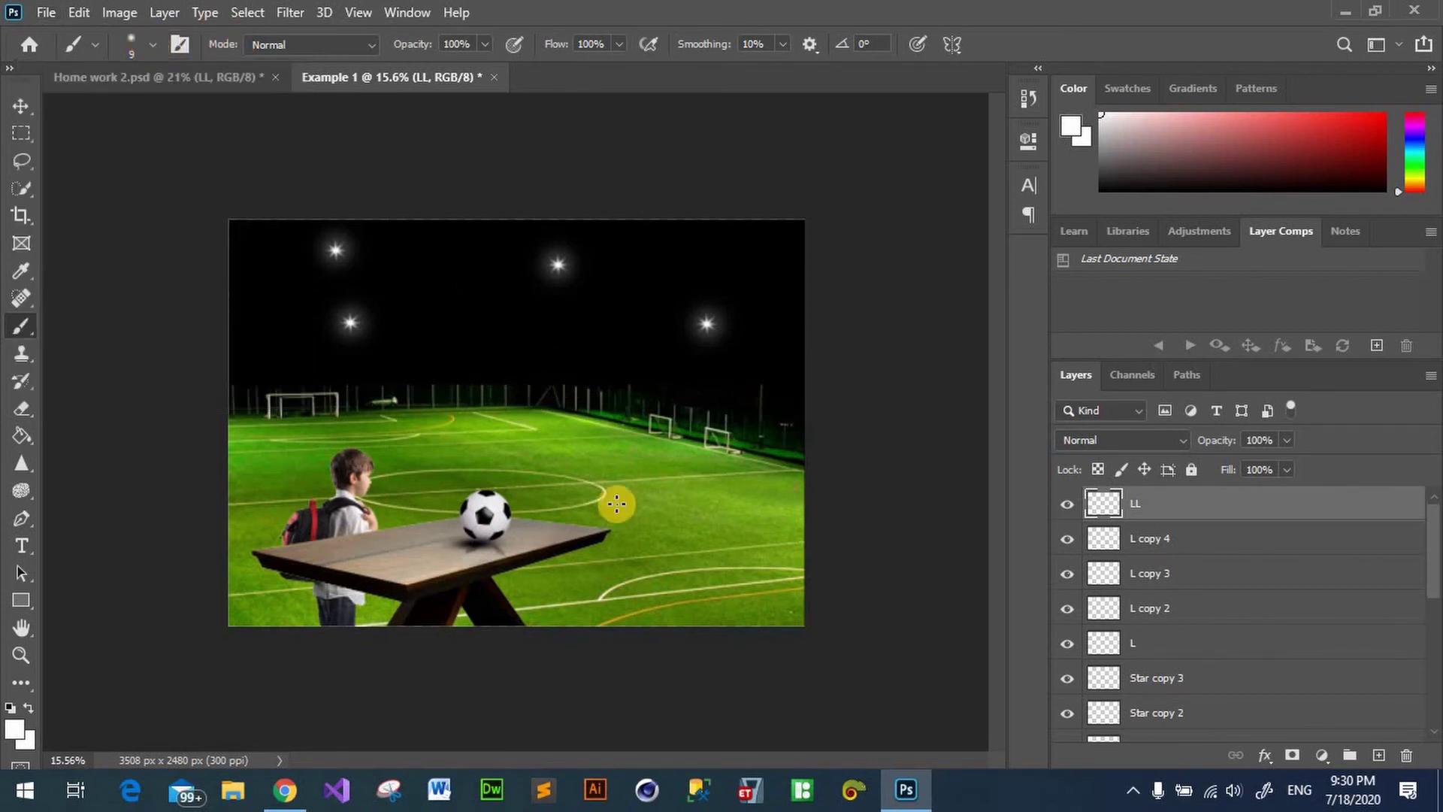
Step: Paint a thin white floodlight pole with a horizontal arm and short hanger on LL
{"action": "scroll", "coordinate": [548, 403], "scroll_direction": "up", "scroll_amount": 1}
{"action": "scroll", "coordinate": [553, 376], "scroll_direction": "up", "scroll_amount": 2}
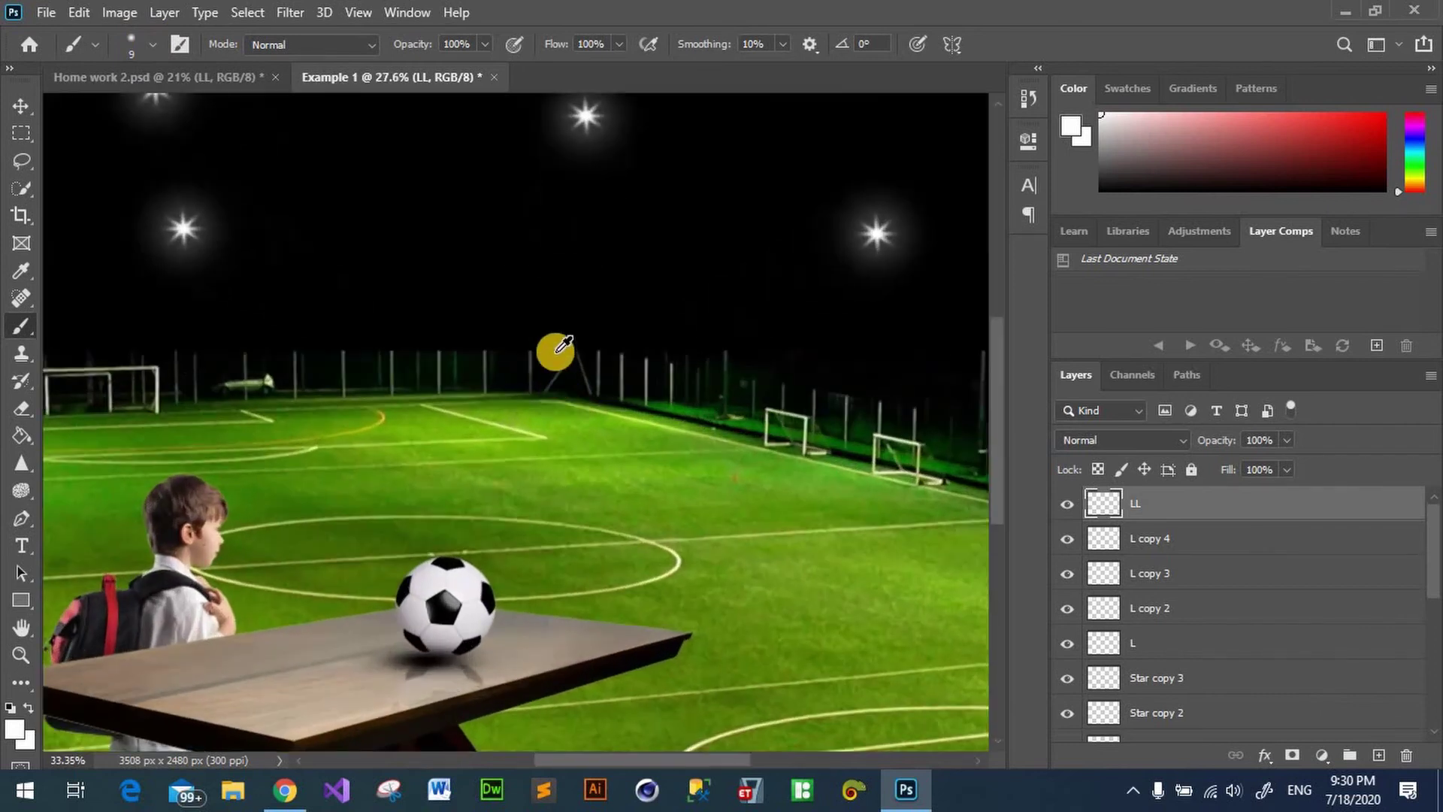
{"action": "scroll", "coordinate": [555, 338], "scroll_direction": "up", "scroll_amount": 2}
{"action": "scroll", "coordinate": [555, 357], "scroll_direction": "up", "scroll_amount": 2}
{"action": "scroll", "coordinate": [571, 372], "scroll_direction": "down", "scroll_amount": 2}
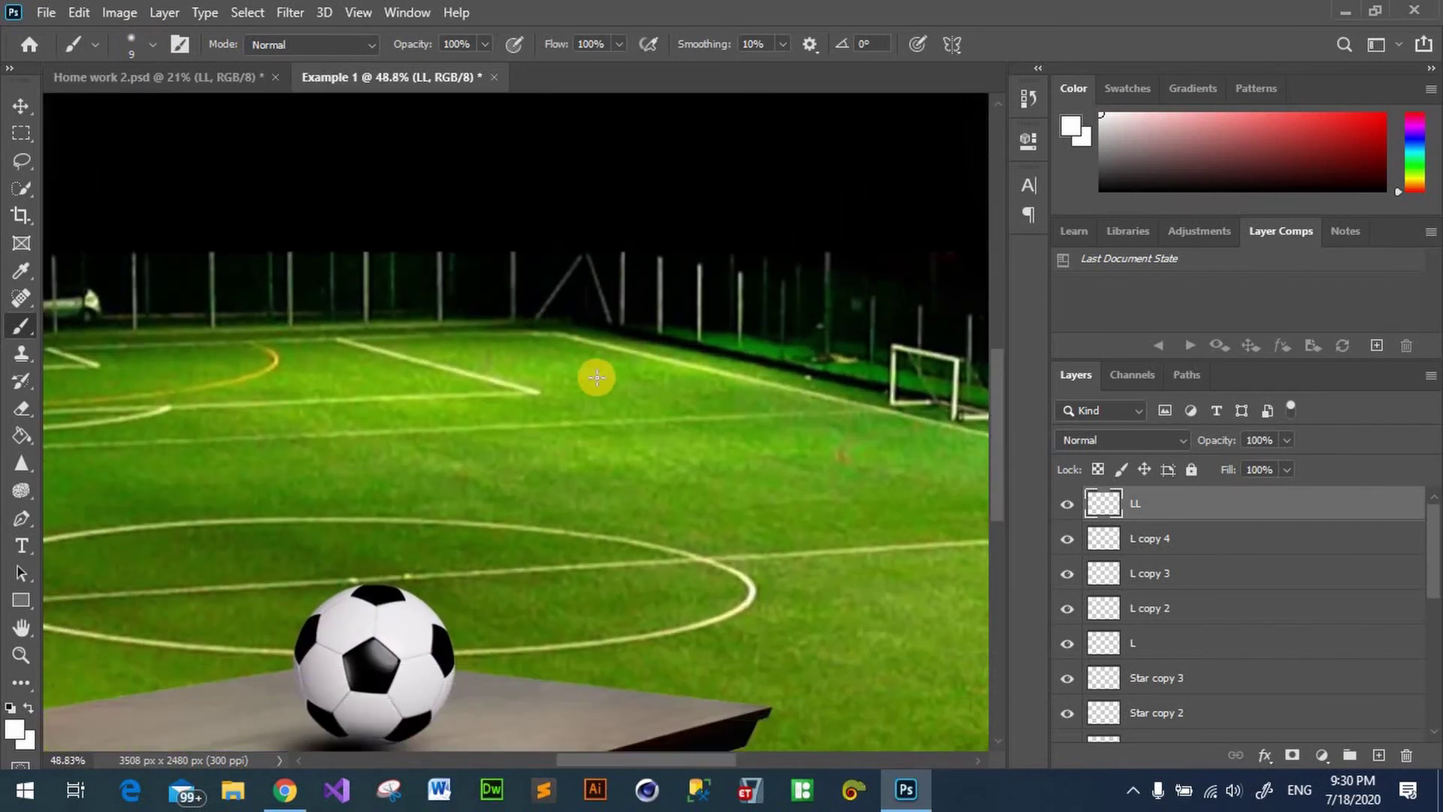
{"action": "scroll", "coordinate": [582, 354], "scroll_direction": "up", "scroll_amount": 4}
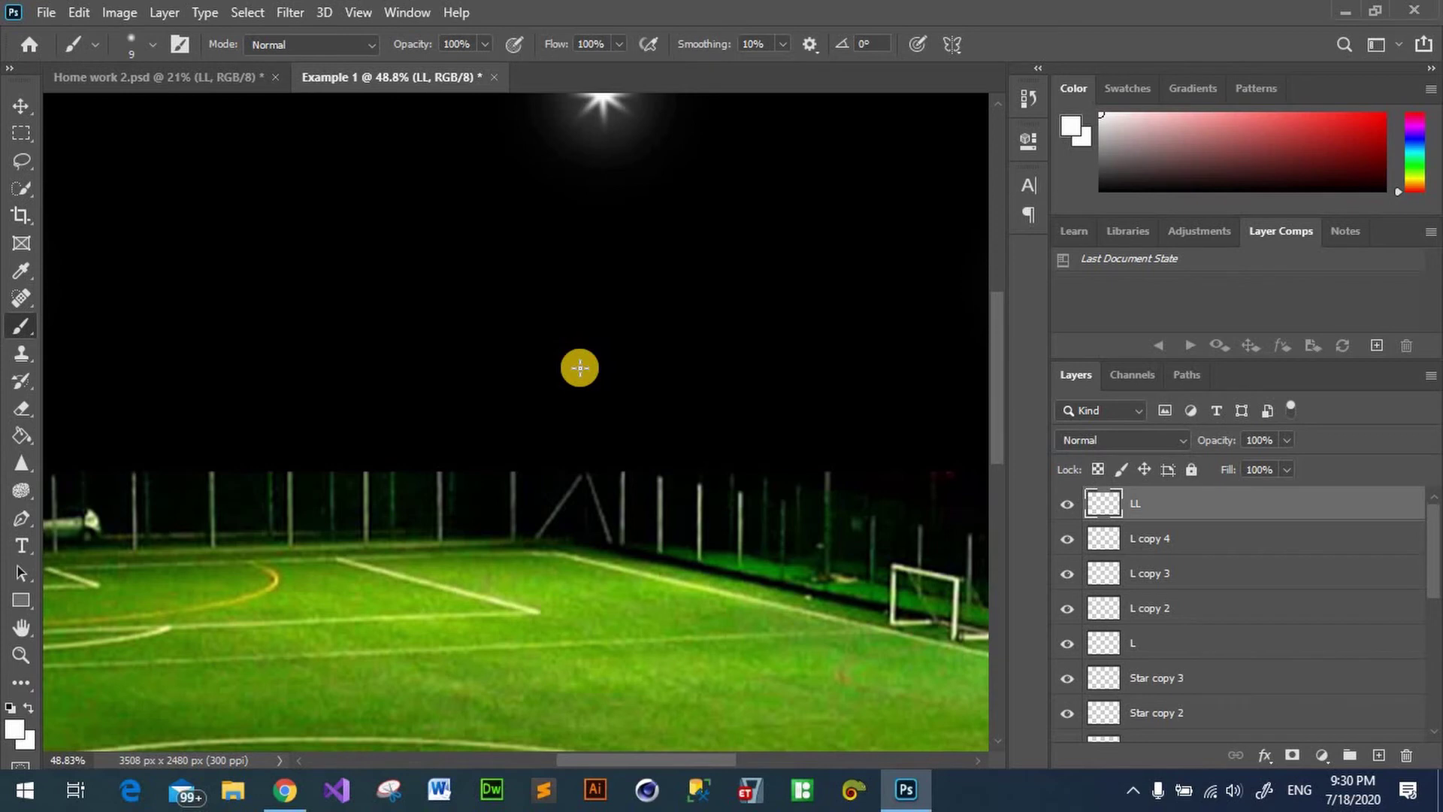
{"action": "left_click", "coordinate": [858, 377]}
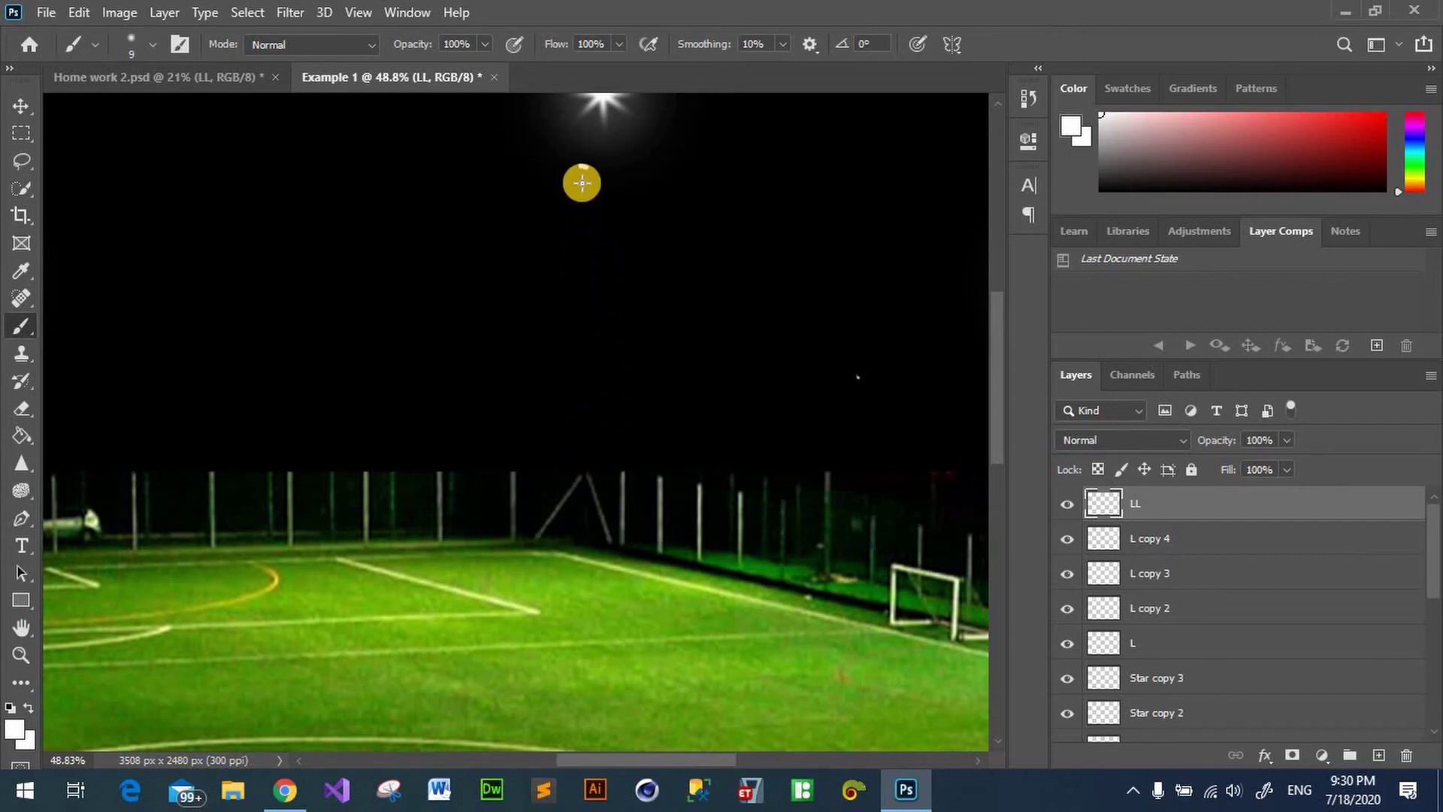
{"action": "left_click_drag", "start_coordinate": [578, 195], "coordinate": [574, 549]}
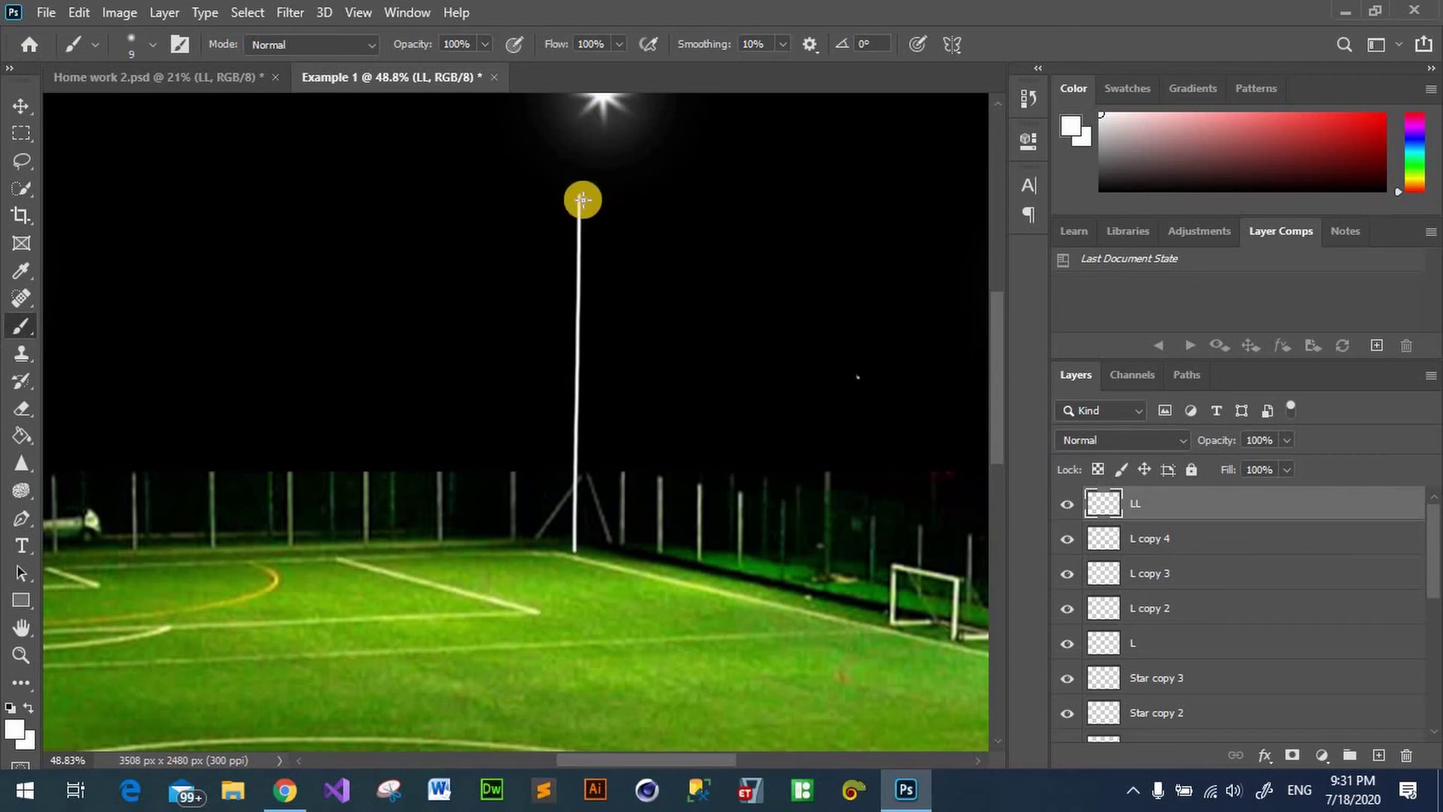
{"action": "left_click_drag", "start_coordinate": [583, 213], "coordinate": [643, 215]}
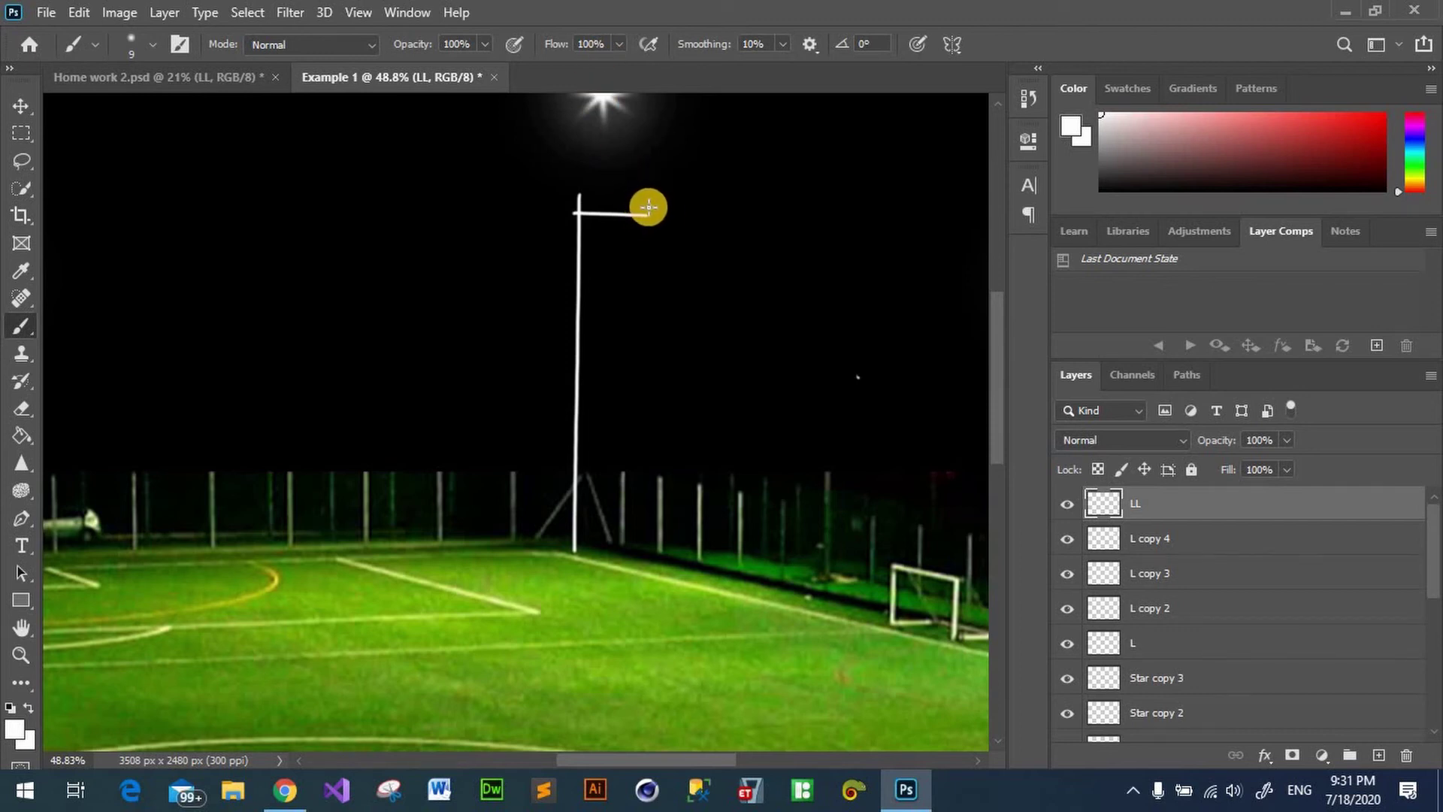
{"action": "right_click", "coordinate": [643, 231]}
{"action": "left_click_drag", "start_coordinate": [645, 204], "coordinate": [643, 250]}
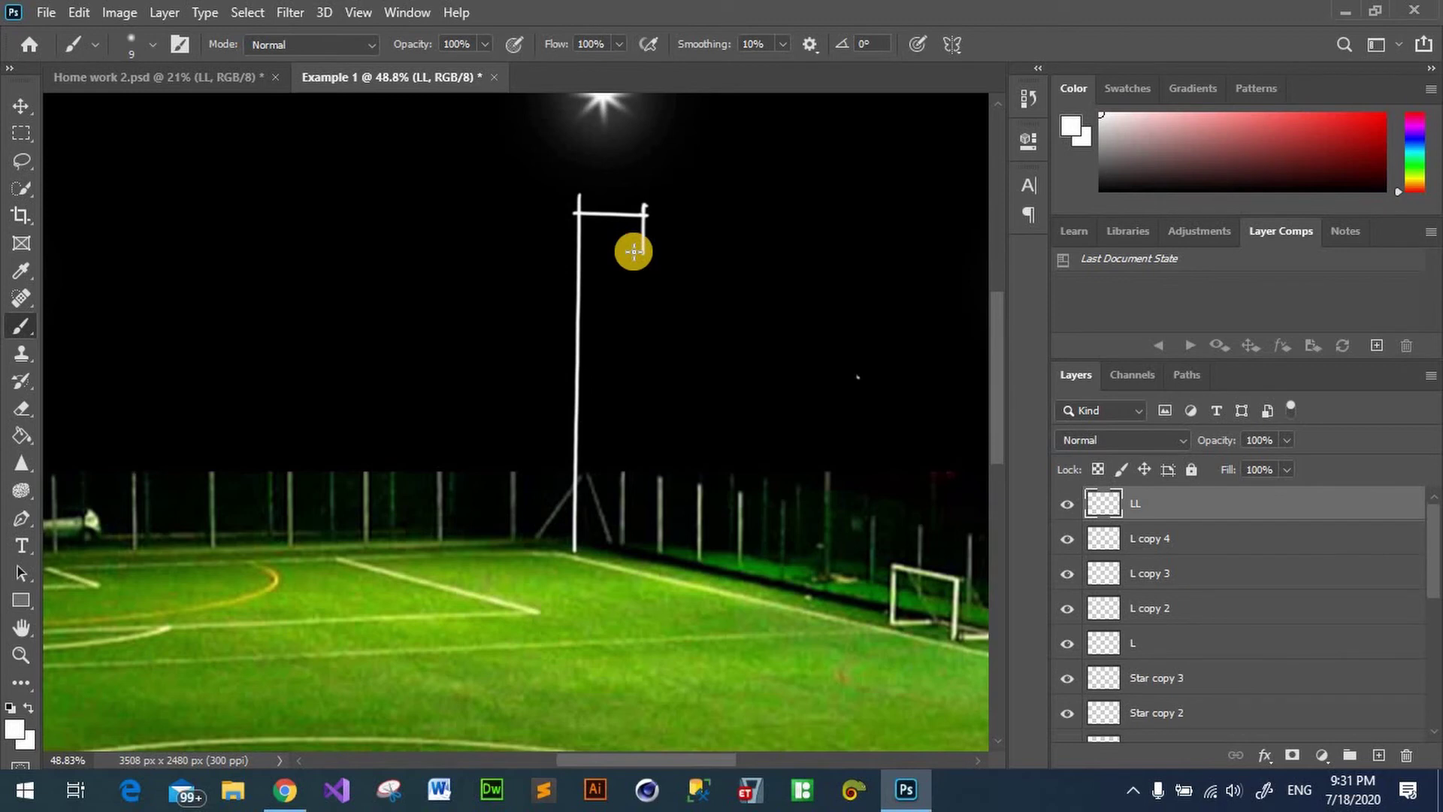
Step: Paint a 91 px, 45% hardness white bulb at the arm's end on new Layer 1
{"action": "left_click", "coordinate": [152, 45]}
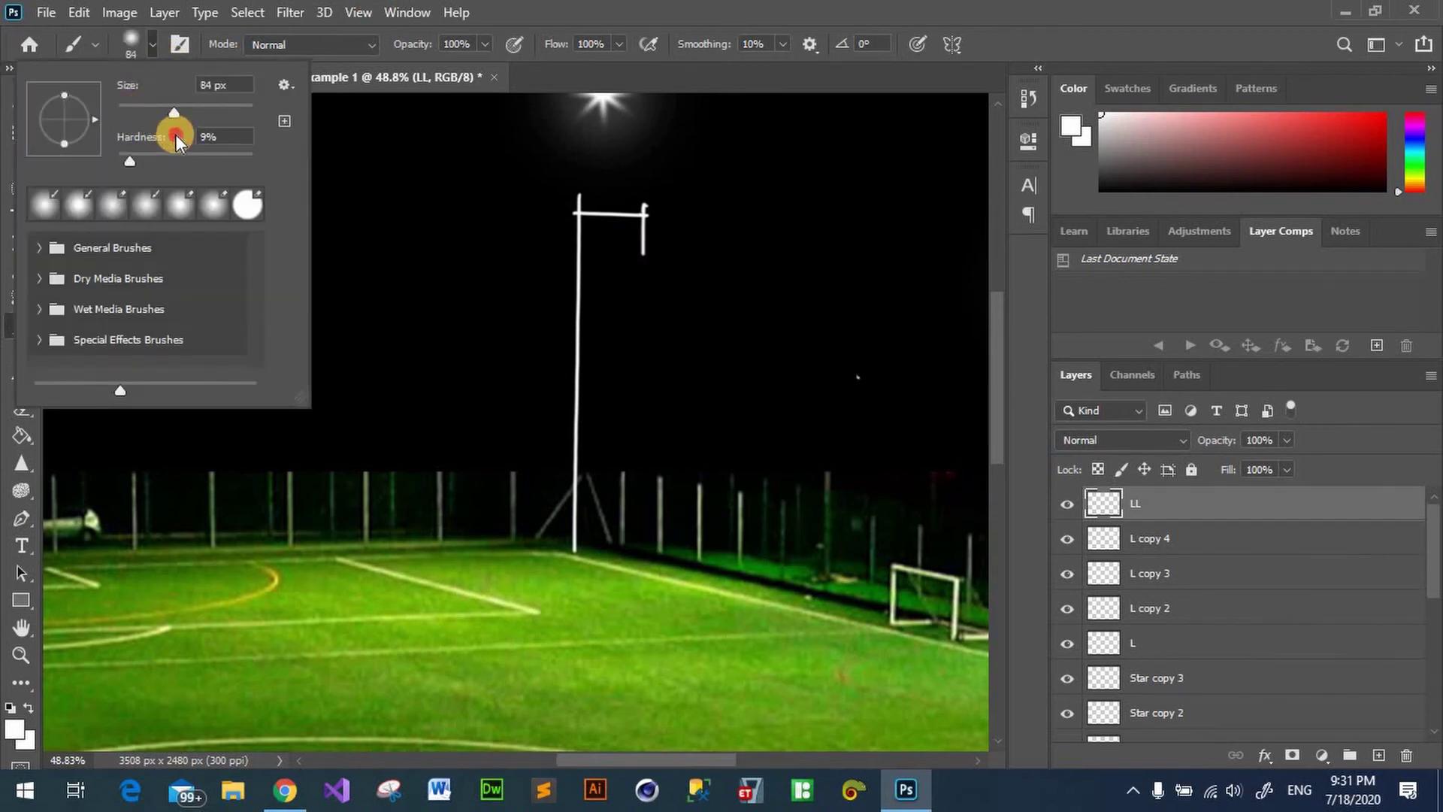
{"action": "left_click_drag", "start_coordinate": [175, 139], "coordinate": [181, 140]}
{"action": "left_click_drag", "start_coordinate": [178, 188], "coordinate": [184, 188]}
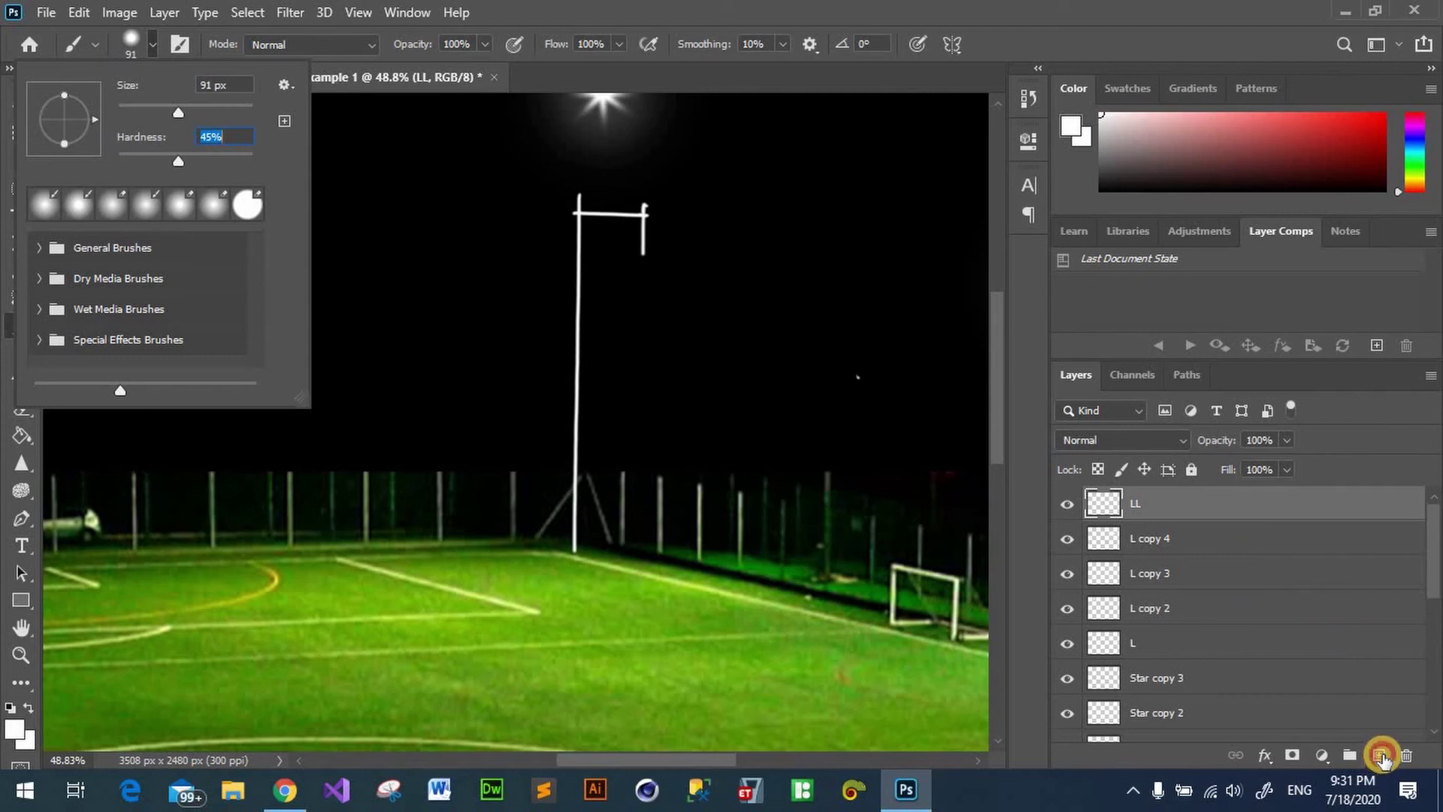
{"action": "left_click", "coordinate": [1382, 758]}
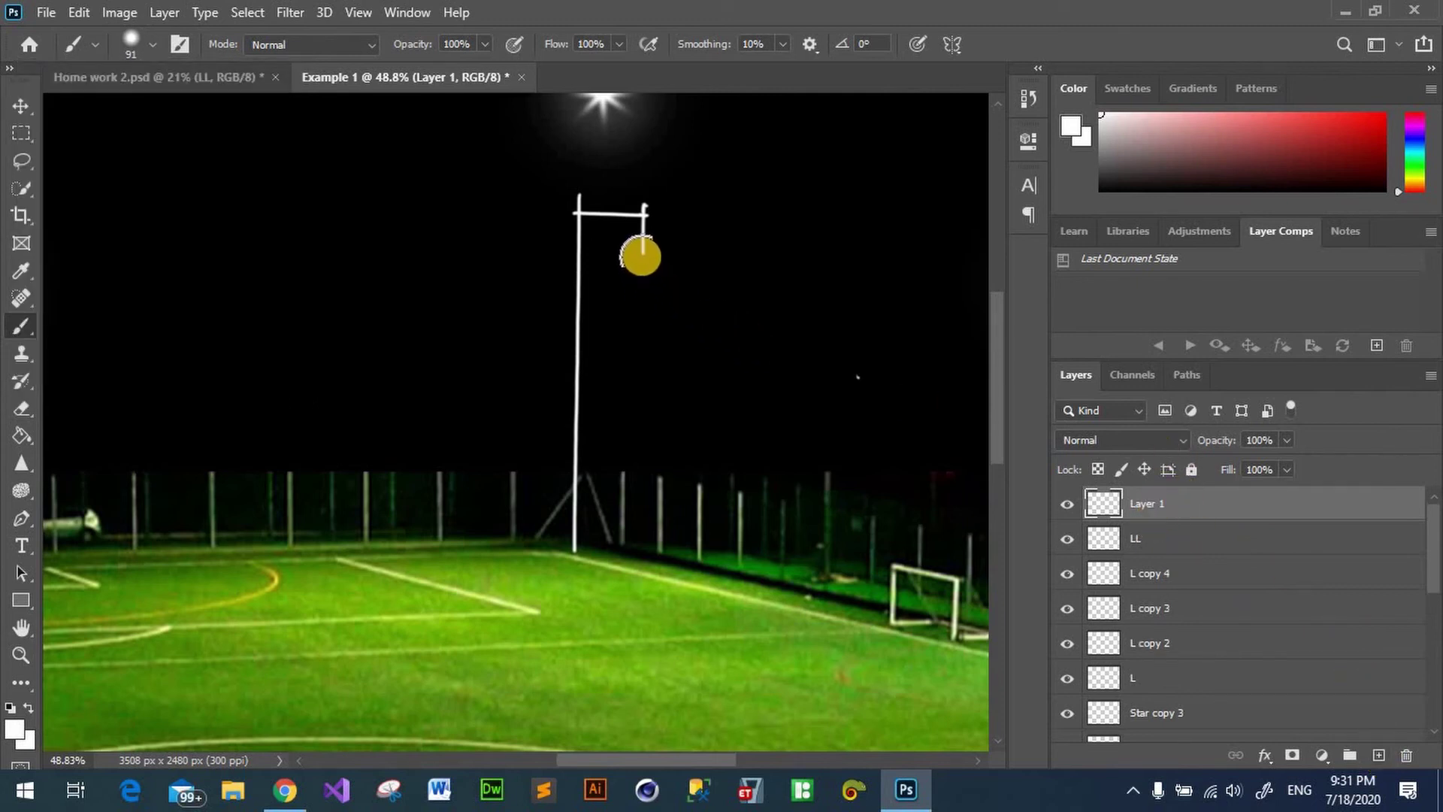
{"action": "left_click", "coordinate": [641, 257]}
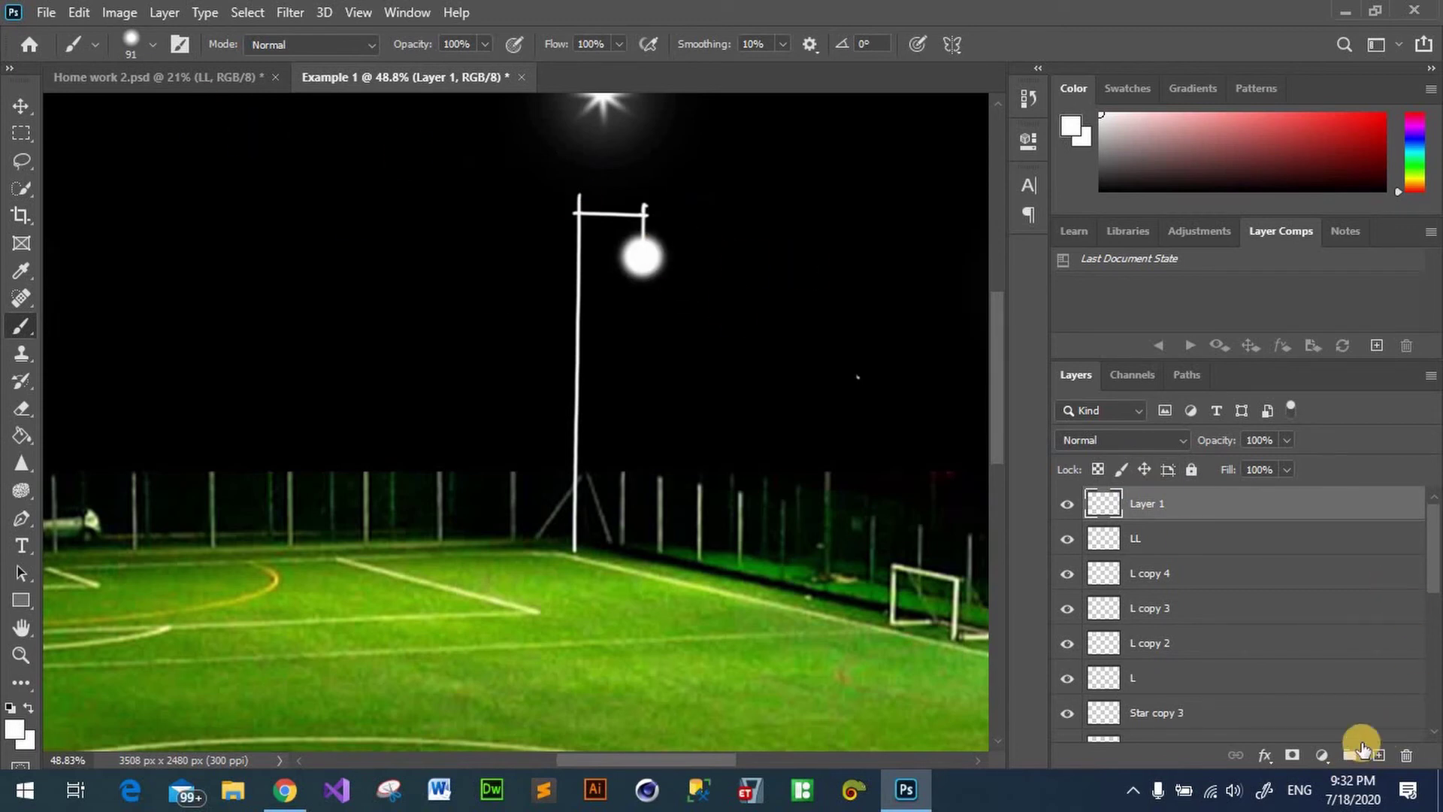
Step: On new Layer 2, paint a 171 px soft halo over the bulb at 26% opacity
{"action": "left_click", "coordinate": [1380, 754]}
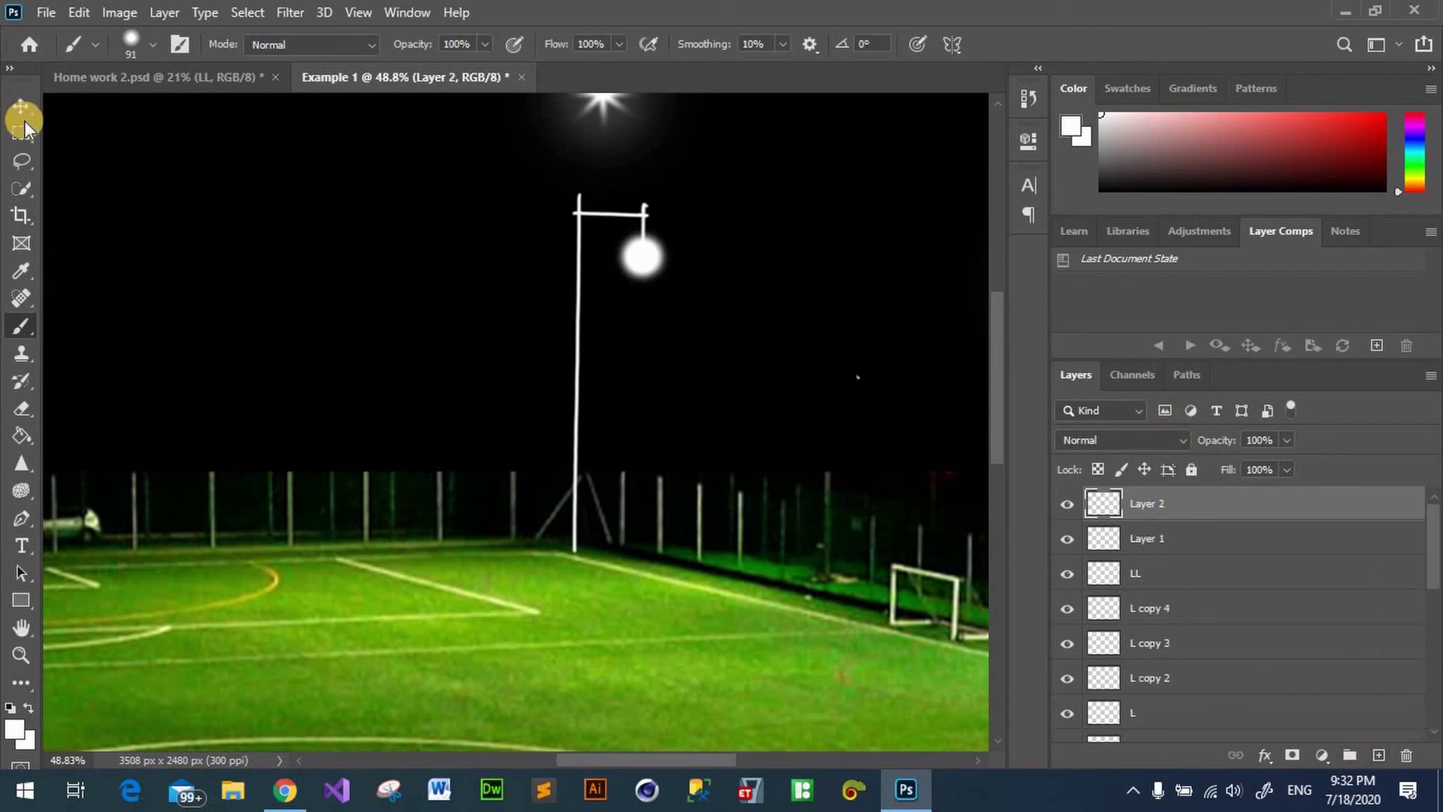
{"action": "left_click", "coordinate": [154, 45]}
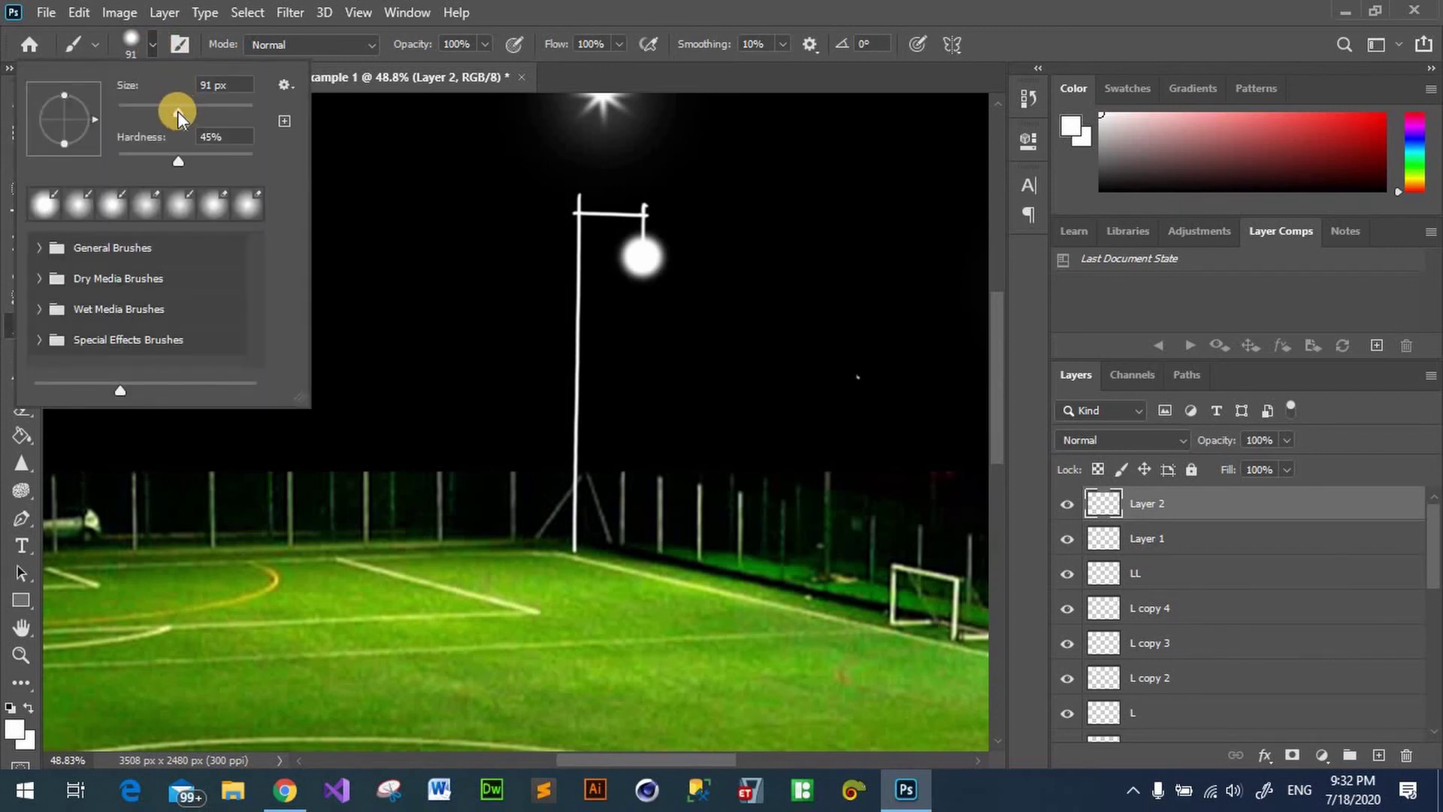
{"action": "left_click_drag", "start_coordinate": [177, 112], "coordinate": [212, 128]}
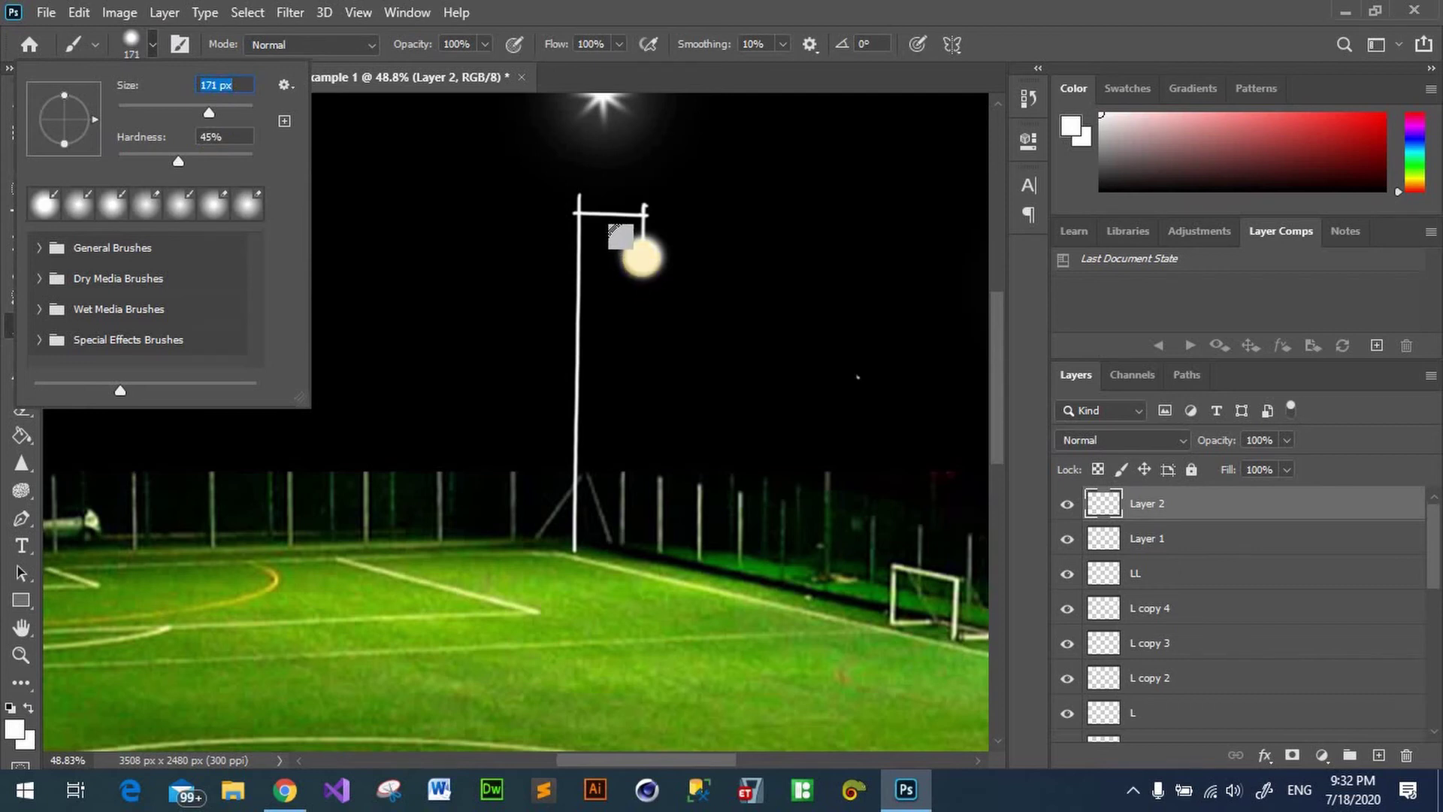
{"action": "left_click", "coordinate": [642, 258]}
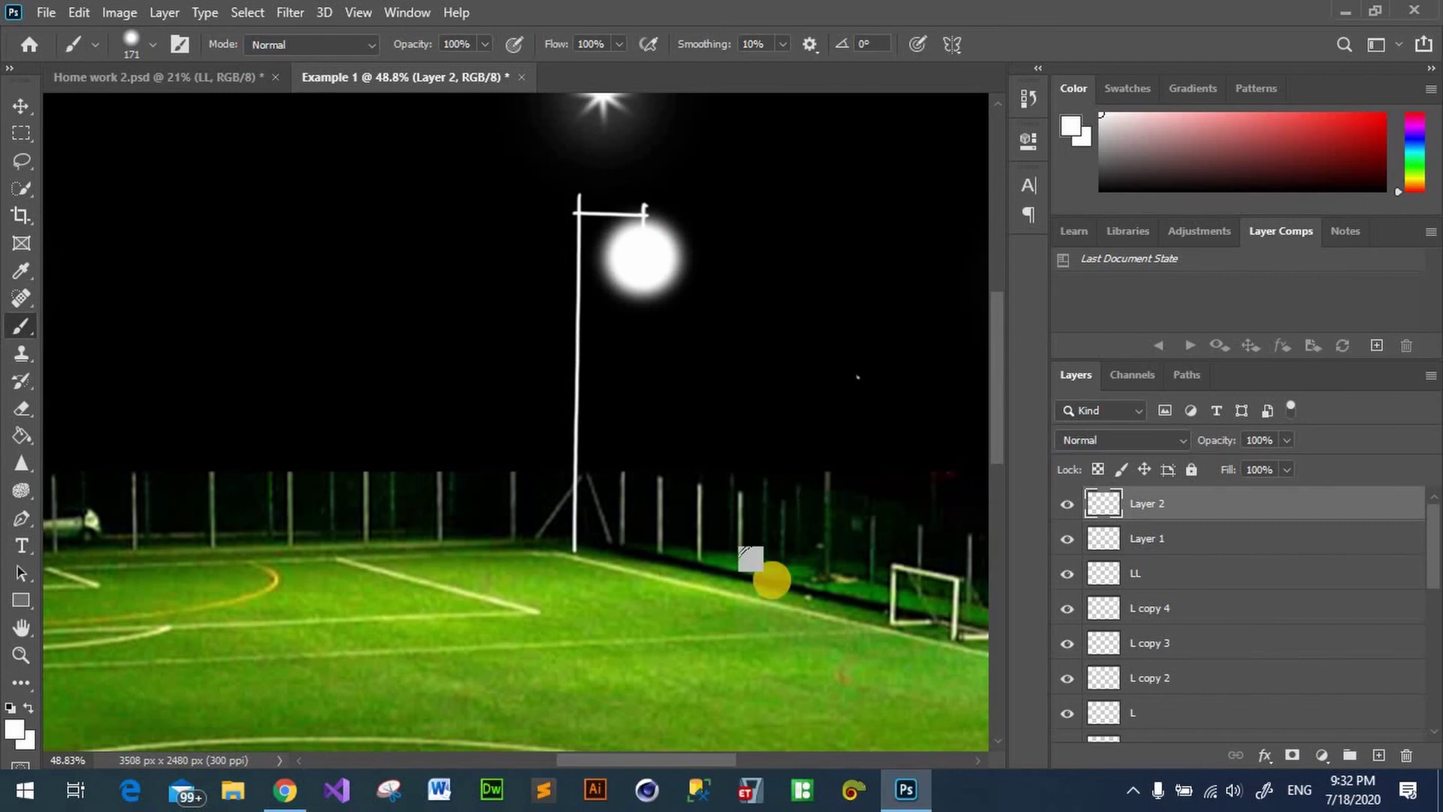
{"action": "left_click_drag", "start_coordinate": [1221, 444], "coordinate": [1171, 464]}
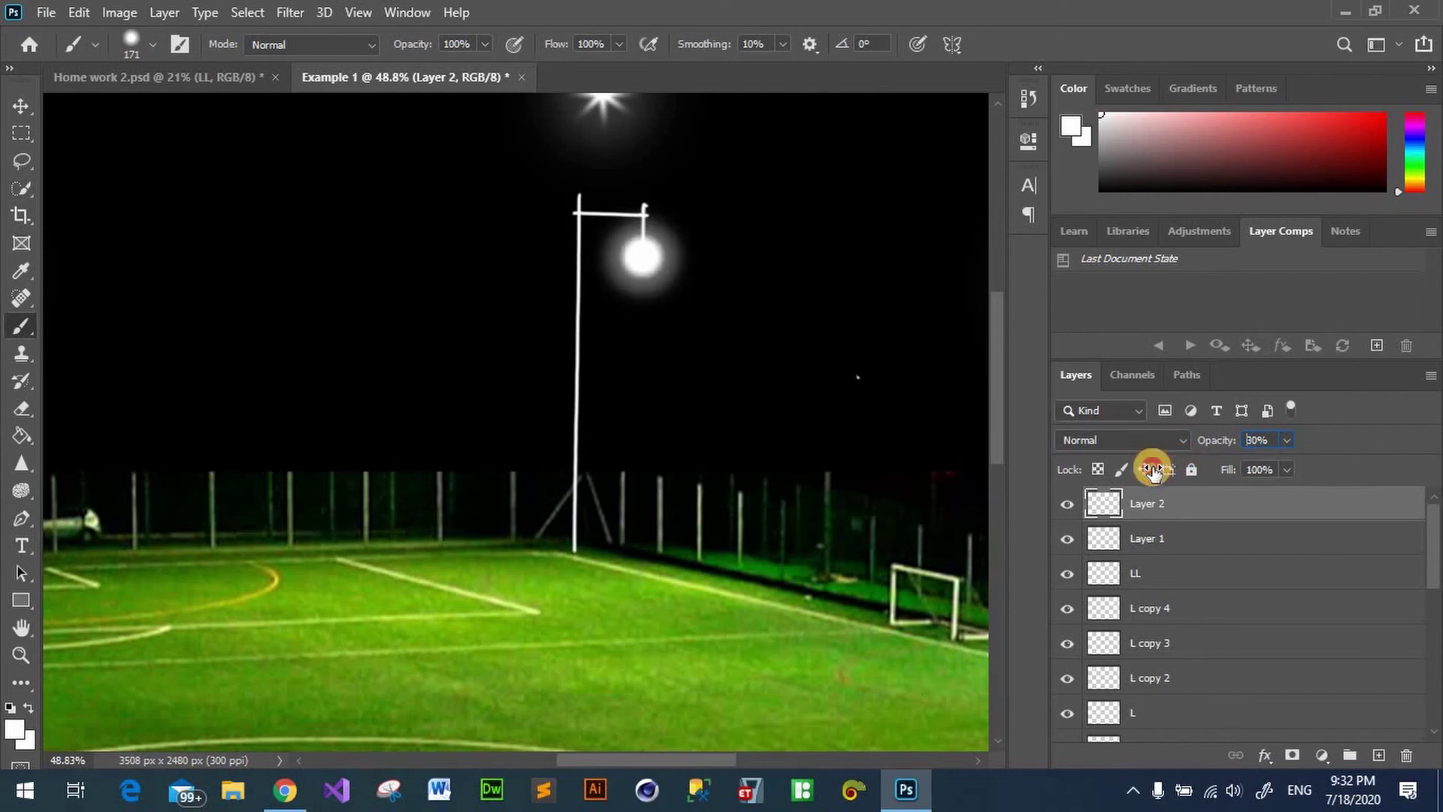
{"action": "left_click_drag", "start_coordinate": [1171, 464], "coordinate": [1152, 469]}
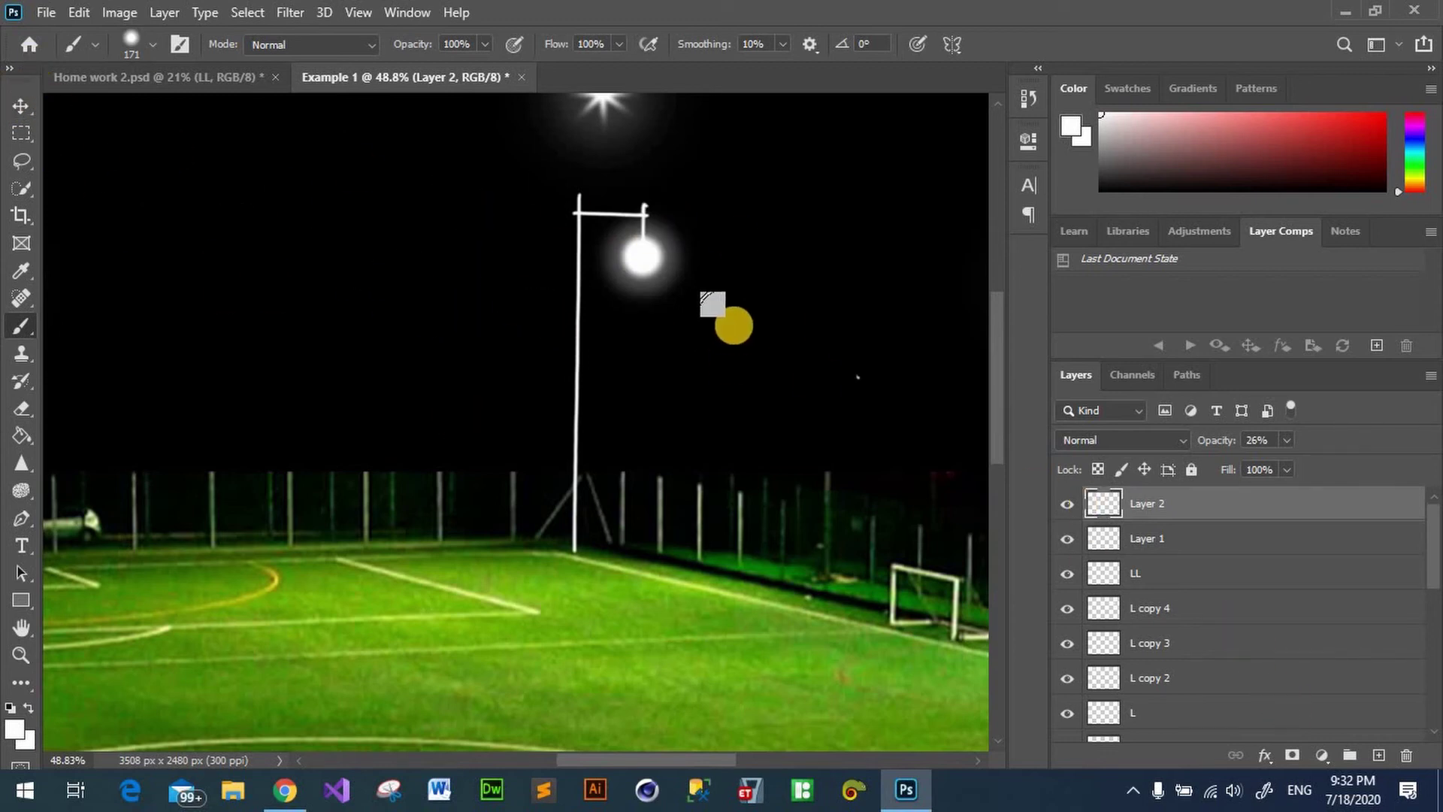
Step: Paint a soft white glow dot in the sky on a new Layer 3
{"action": "left_click", "coordinate": [1380, 755]}
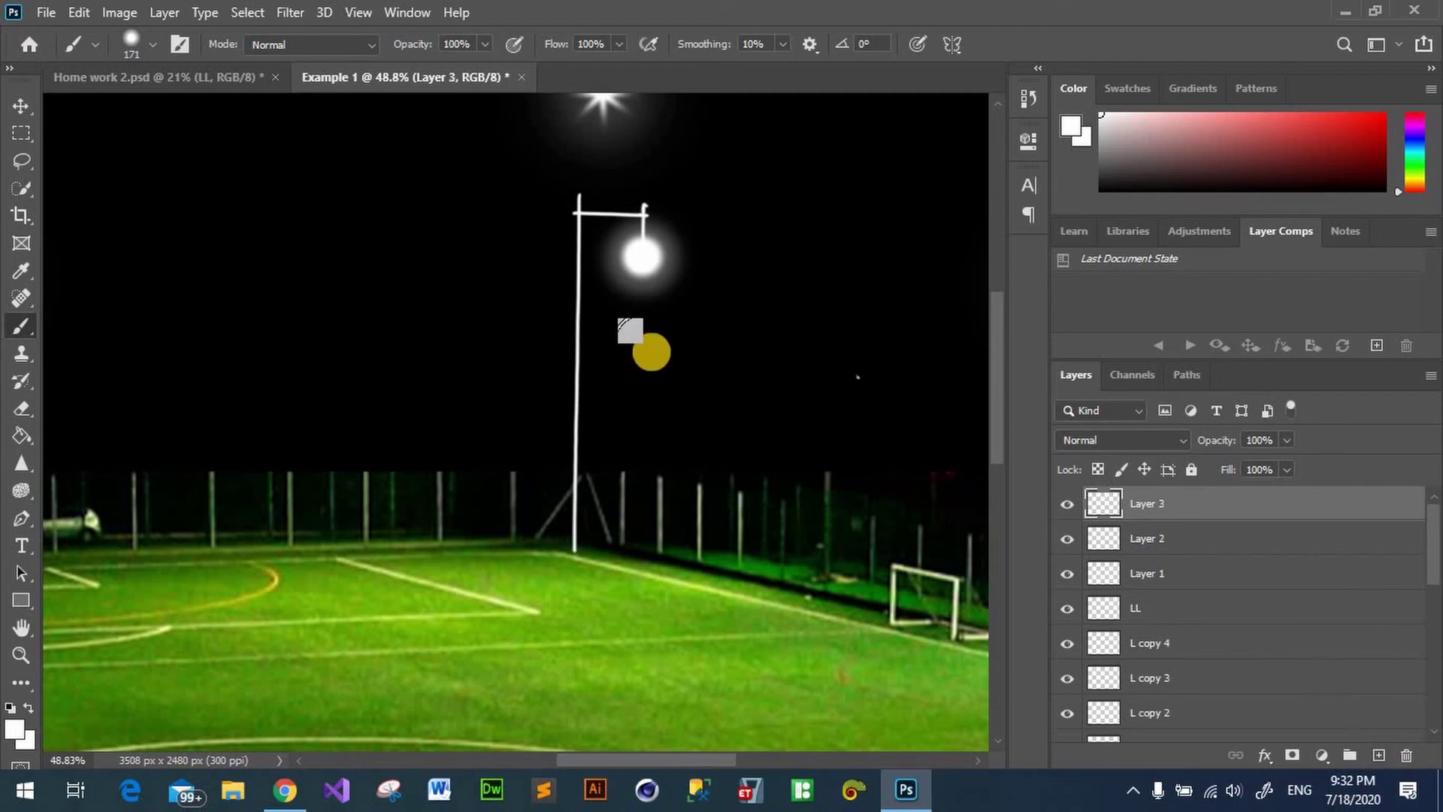
{"action": "left_click", "coordinate": [725, 357]}
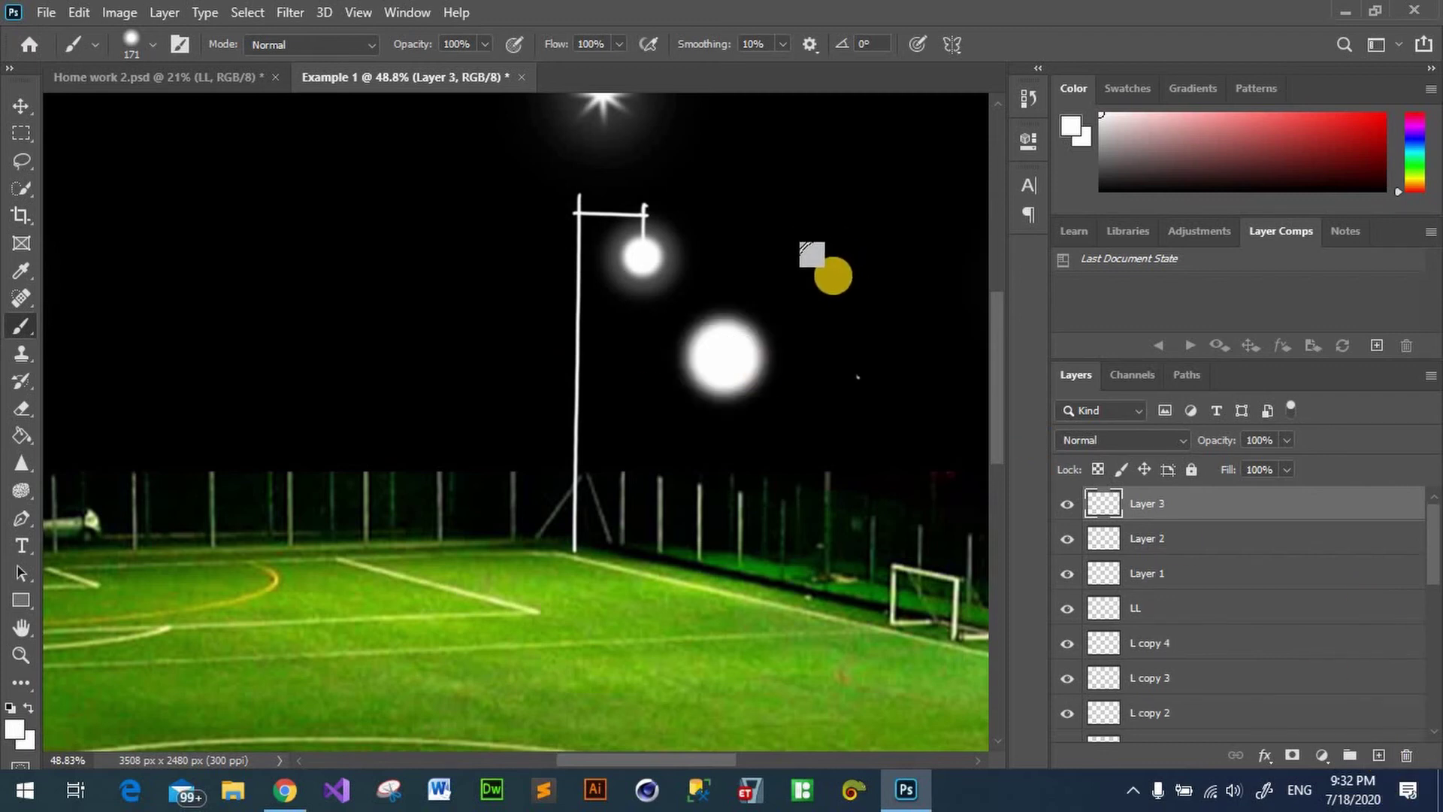
{"action": "key", "text": "ctrl+z"}
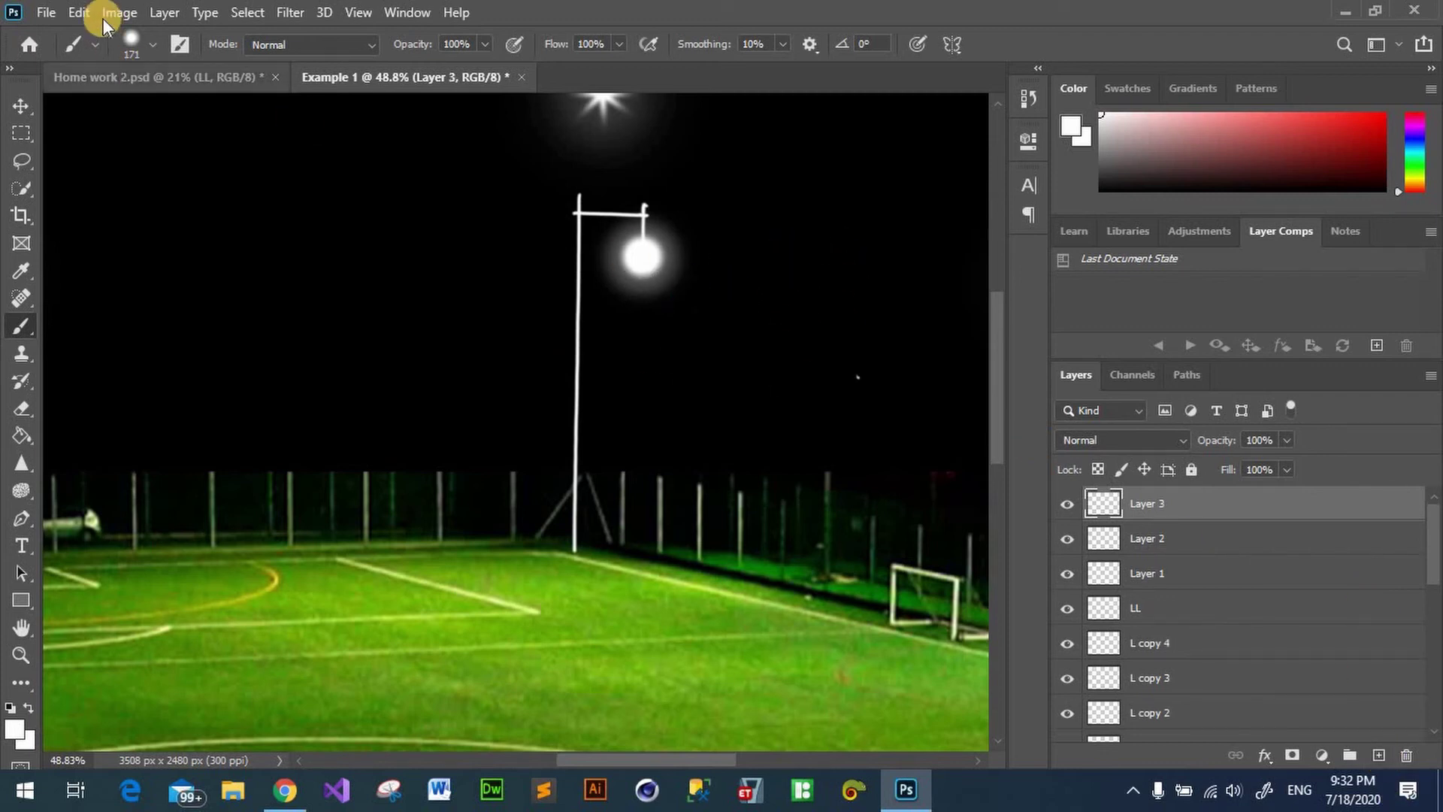
{"action": "left_click", "coordinate": [152, 45]}
{"action": "left_click_drag", "start_coordinate": [206, 113], "coordinate": [158, 161]}
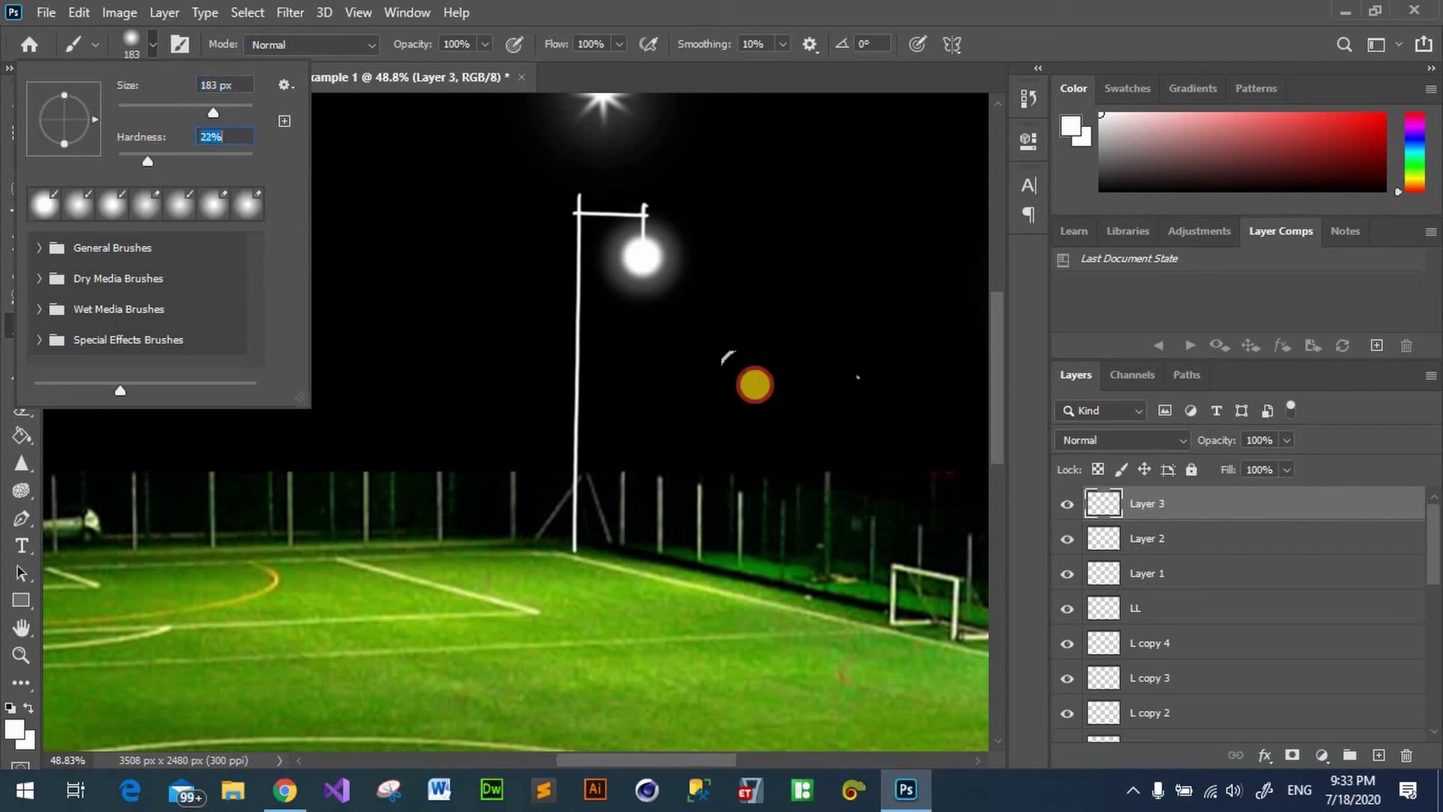
{"action": "left_click", "coordinate": [728, 376]}
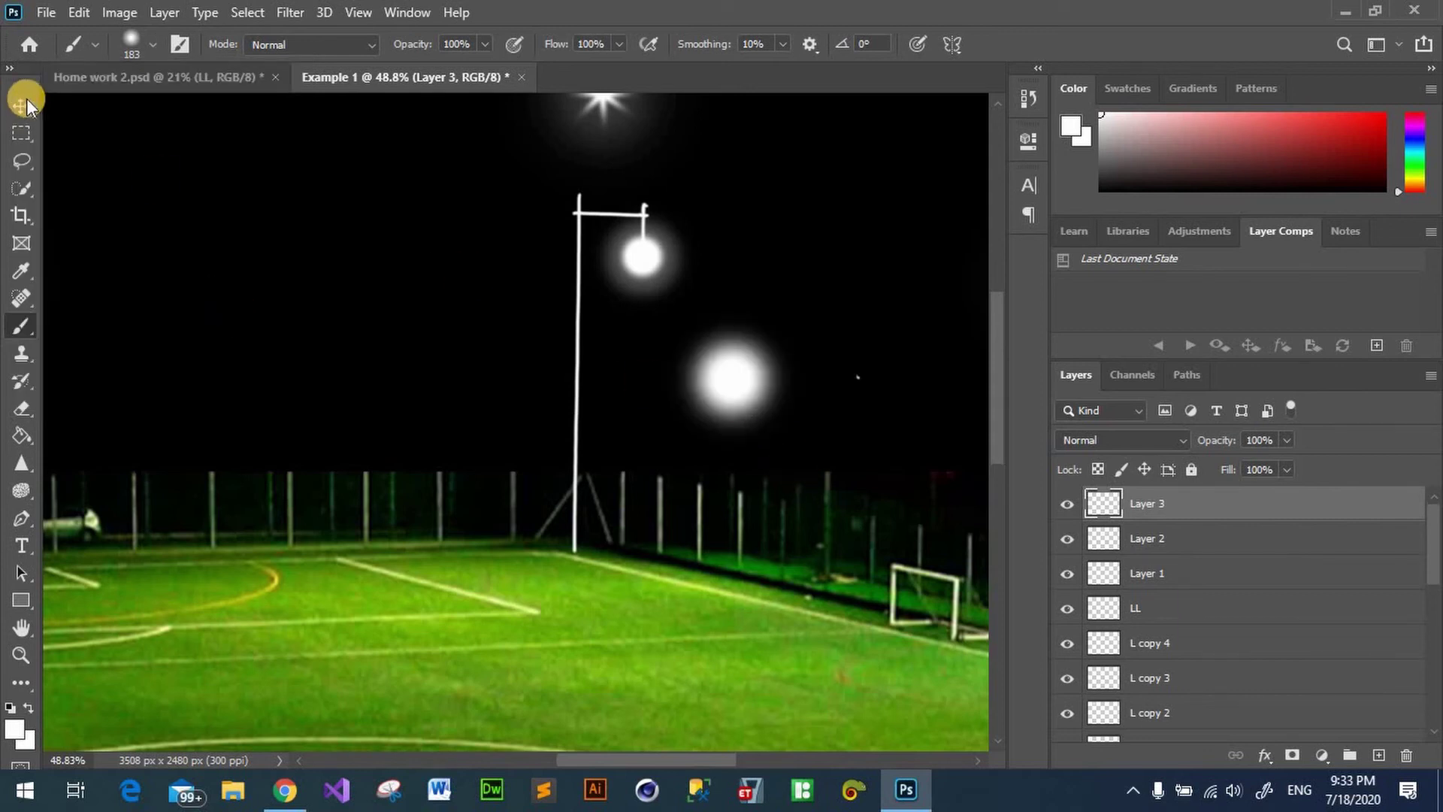
Step: Squash the glow into a flat horizontal streak and add a copy rotated about 70°
{"action": "left_click", "coordinate": [21, 105]}
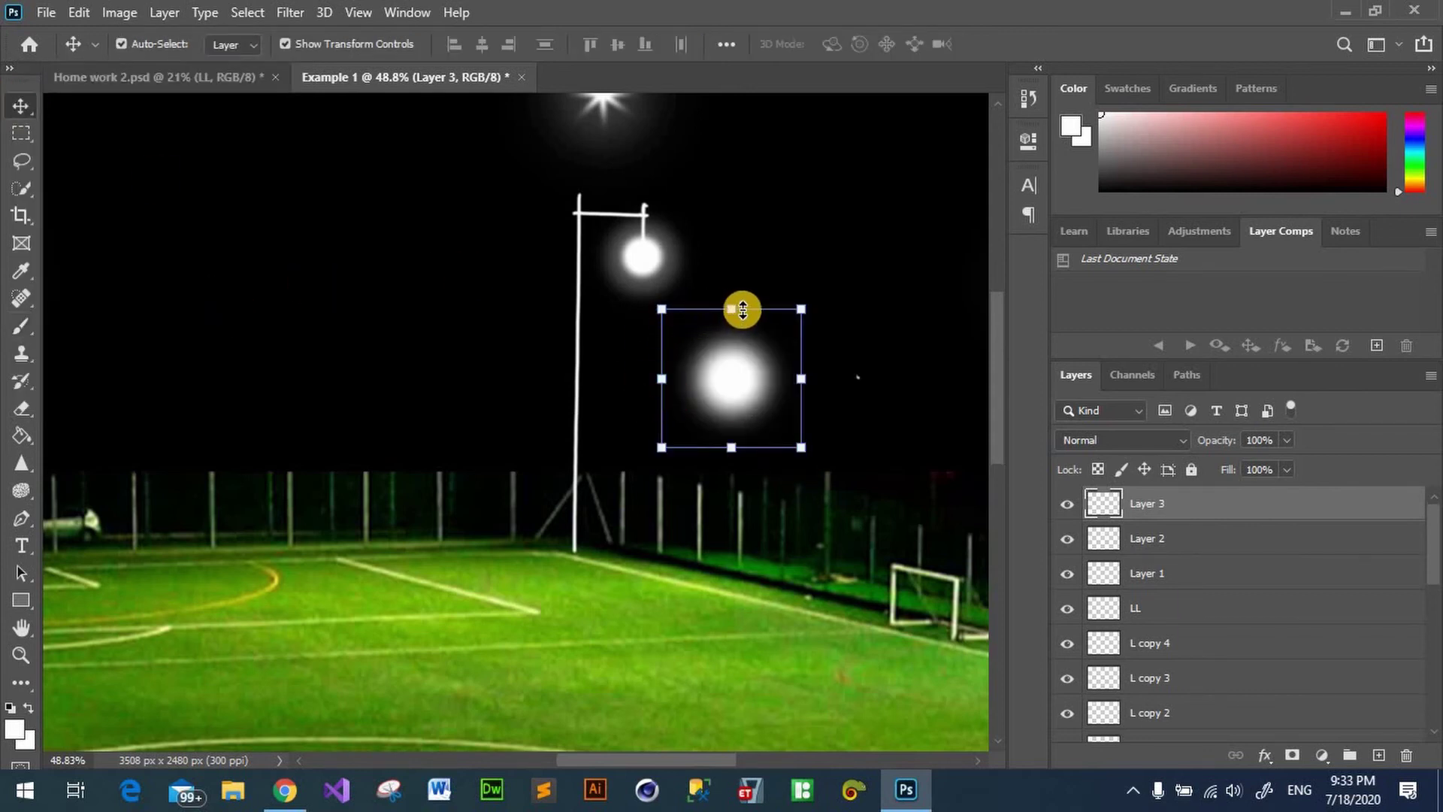
{"action": "mouse_move", "coordinate": [743, 307]}
{"action": "left_mouse_down"}
{"action": "mouse_move", "coordinate": [731, 423]}
{"action": "mouse_move", "coordinate": [744, 438]}
{"action": "mouse_move", "coordinate": [663, 255]}
{"action": "left_mouse_up"}
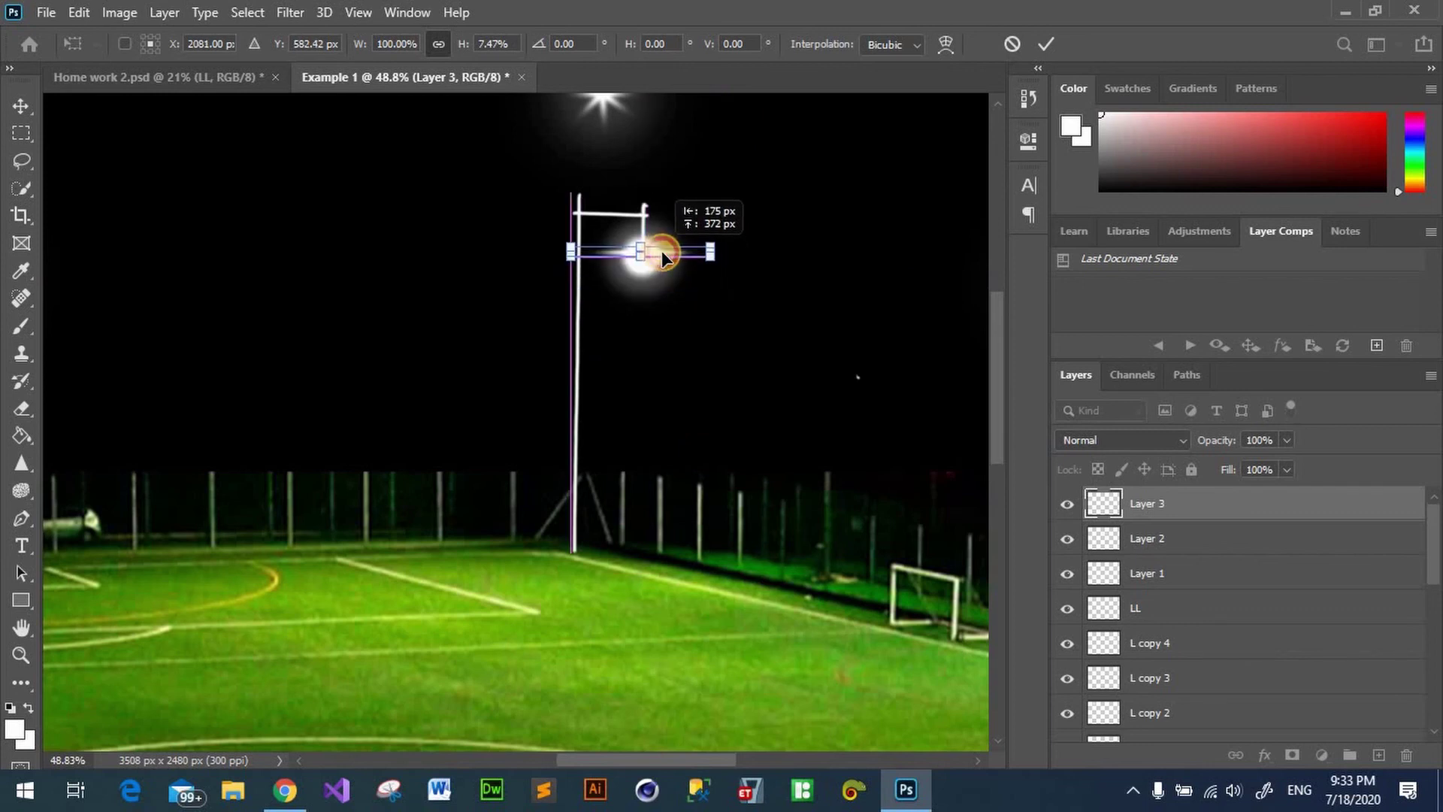
{"action": "left_click", "coordinate": [1043, 43]}
{"action": "key", "text": "ctrl+j"}
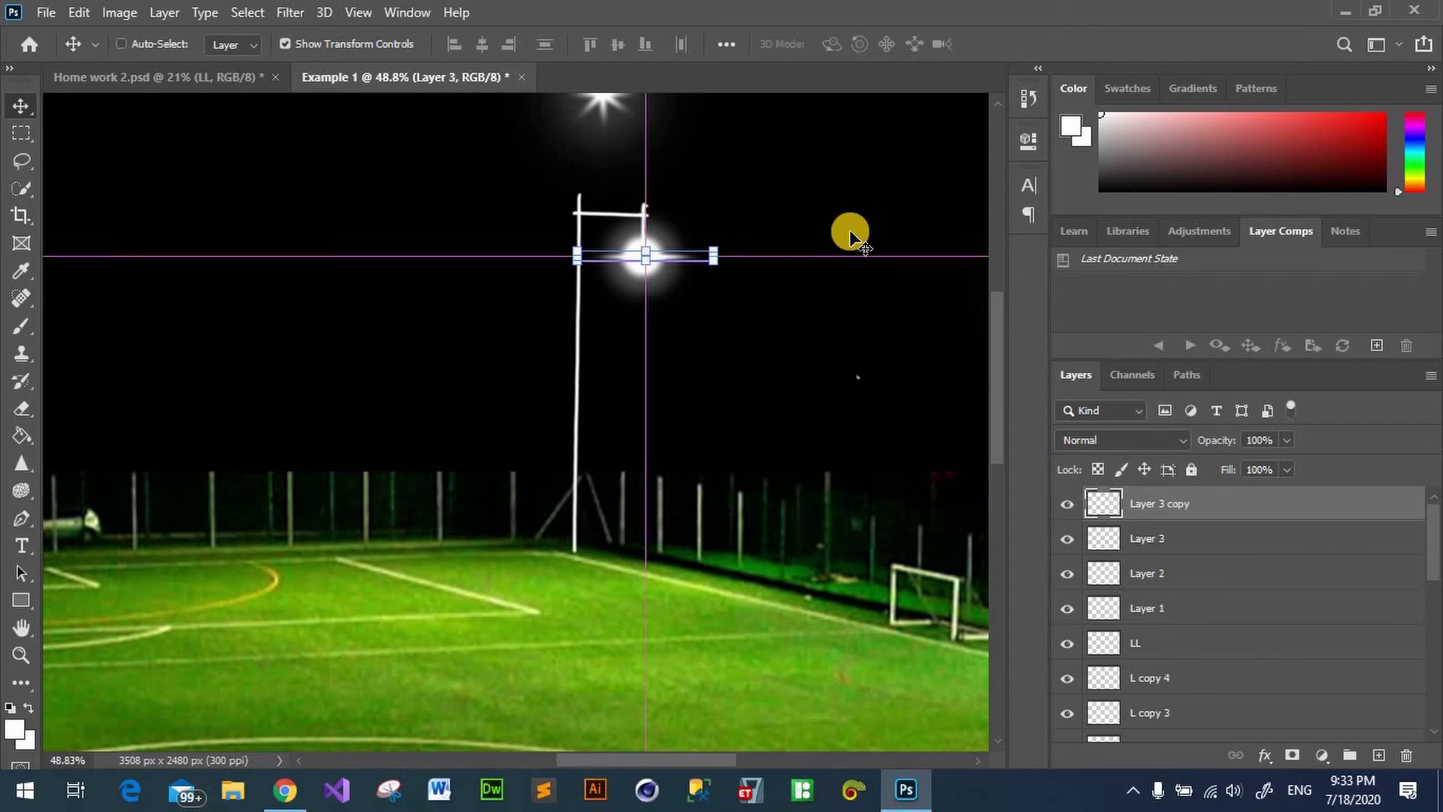
{"action": "left_click_drag", "start_coordinate": [727, 270], "coordinate": [651, 391]}
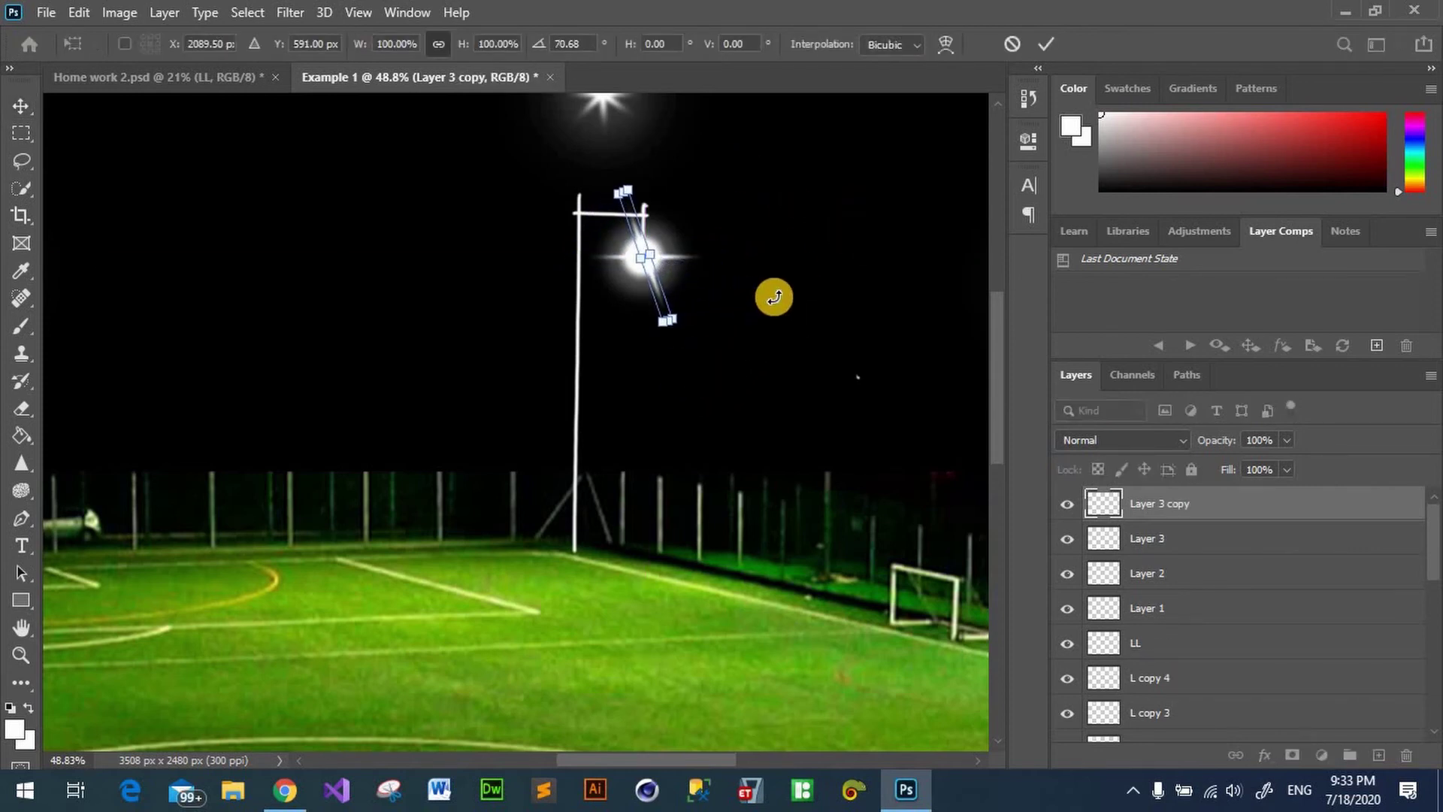
{"action": "left_click", "coordinate": [892, 129]}
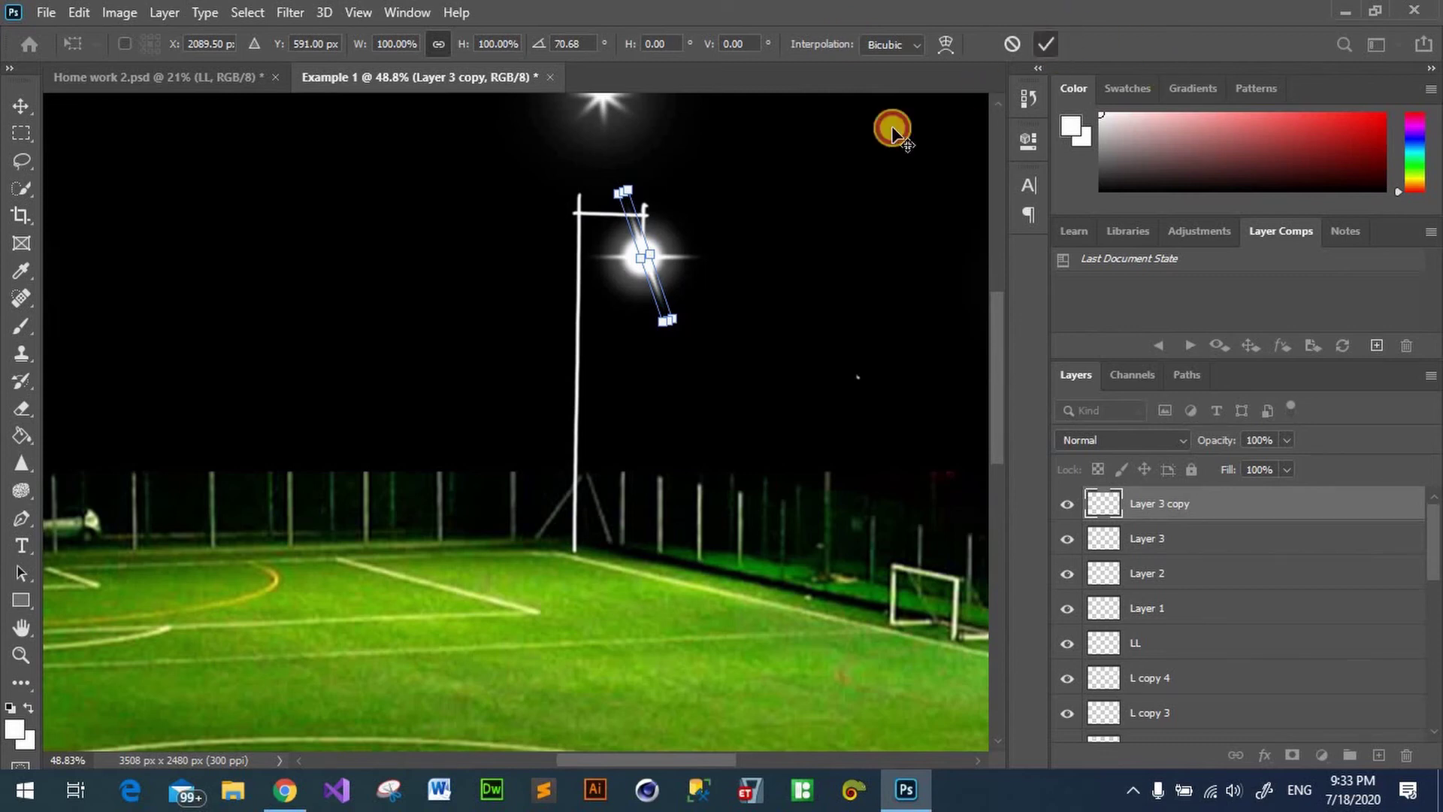
Step: Add a second copy rotated about 60°, then select Layer 3, Layer 3 copy and Layer 3 copy 2
{"action": "key", "text": "ctrl+j"}
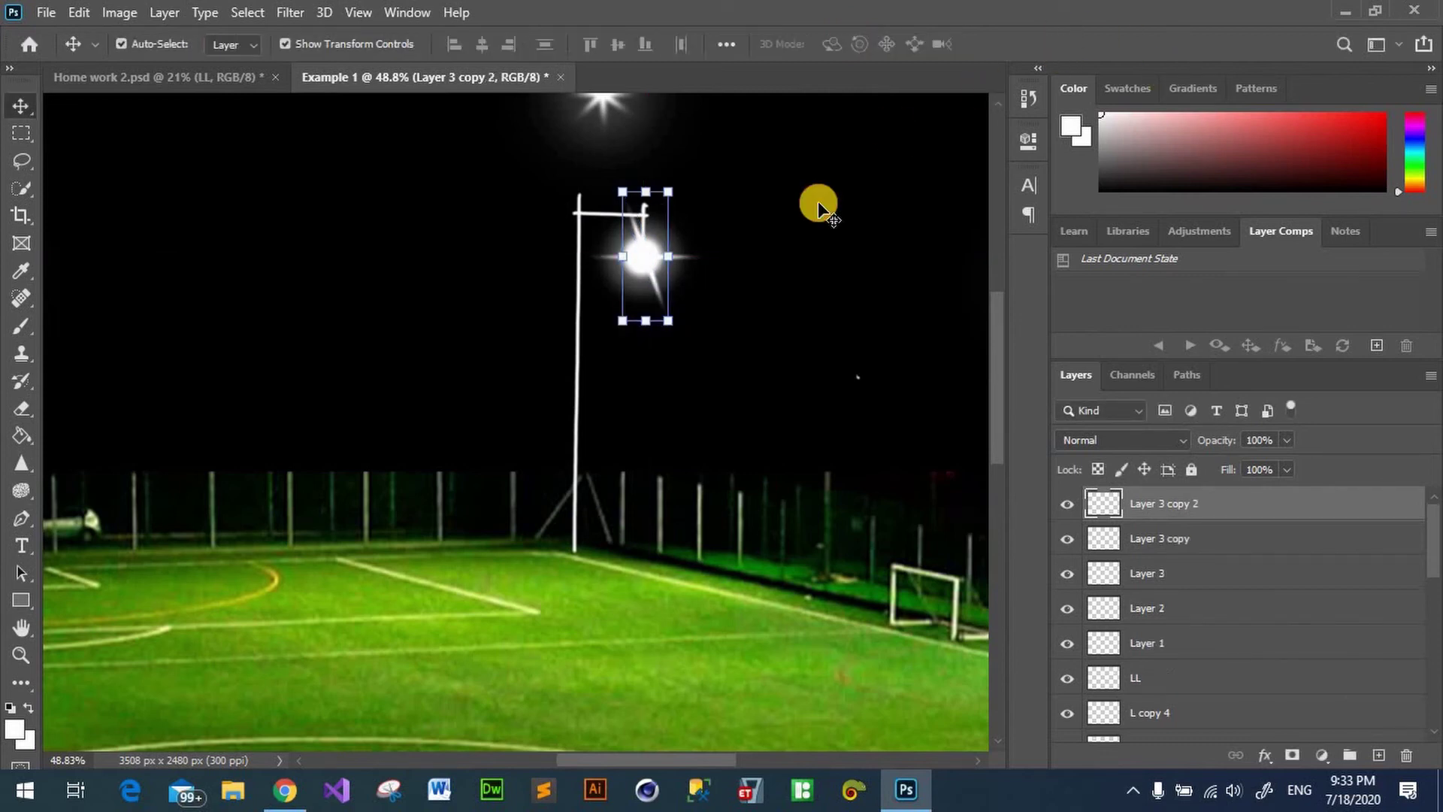
{"action": "left_click_drag", "start_coordinate": [682, 330], "coordinate": [565, 386]}
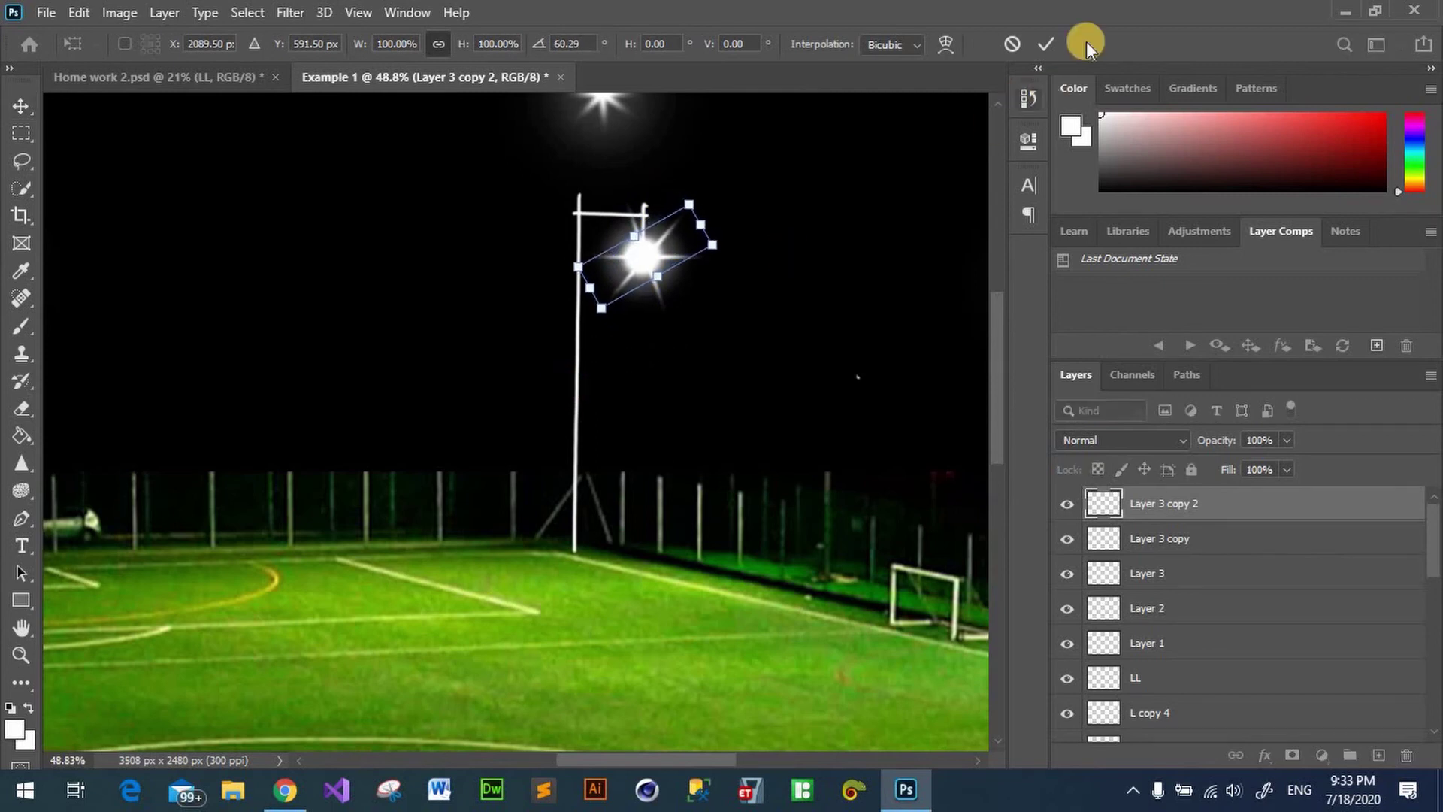
{"action": "left_click", "coordinate": [1047, 43]}
{"action": "left_click", "coordinate": [874, 312]}
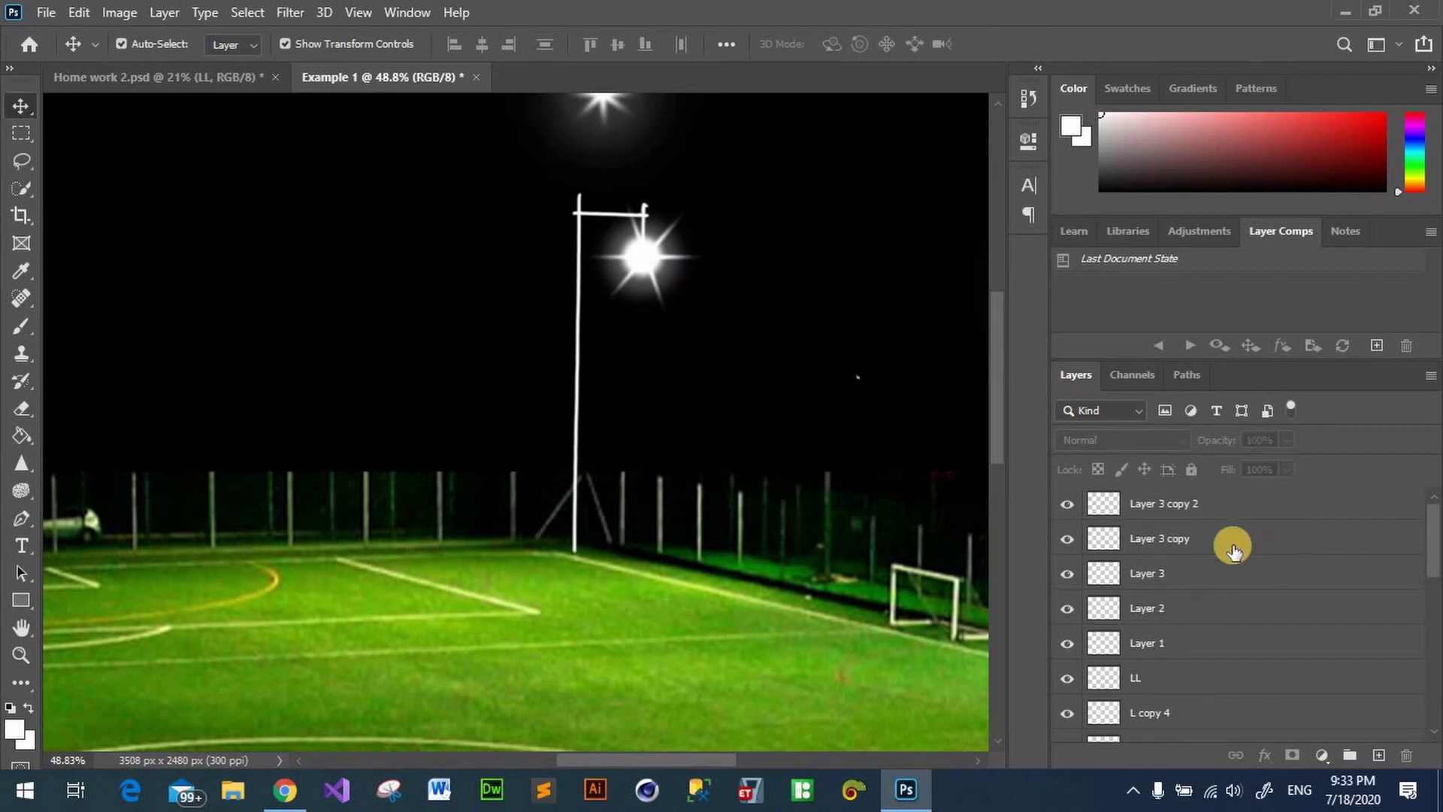
{"action": "left_click", "coordinate": [1195, 505]}
{"action": "left_click", "coordinate": [1203, 541], "text": "ctrl"}
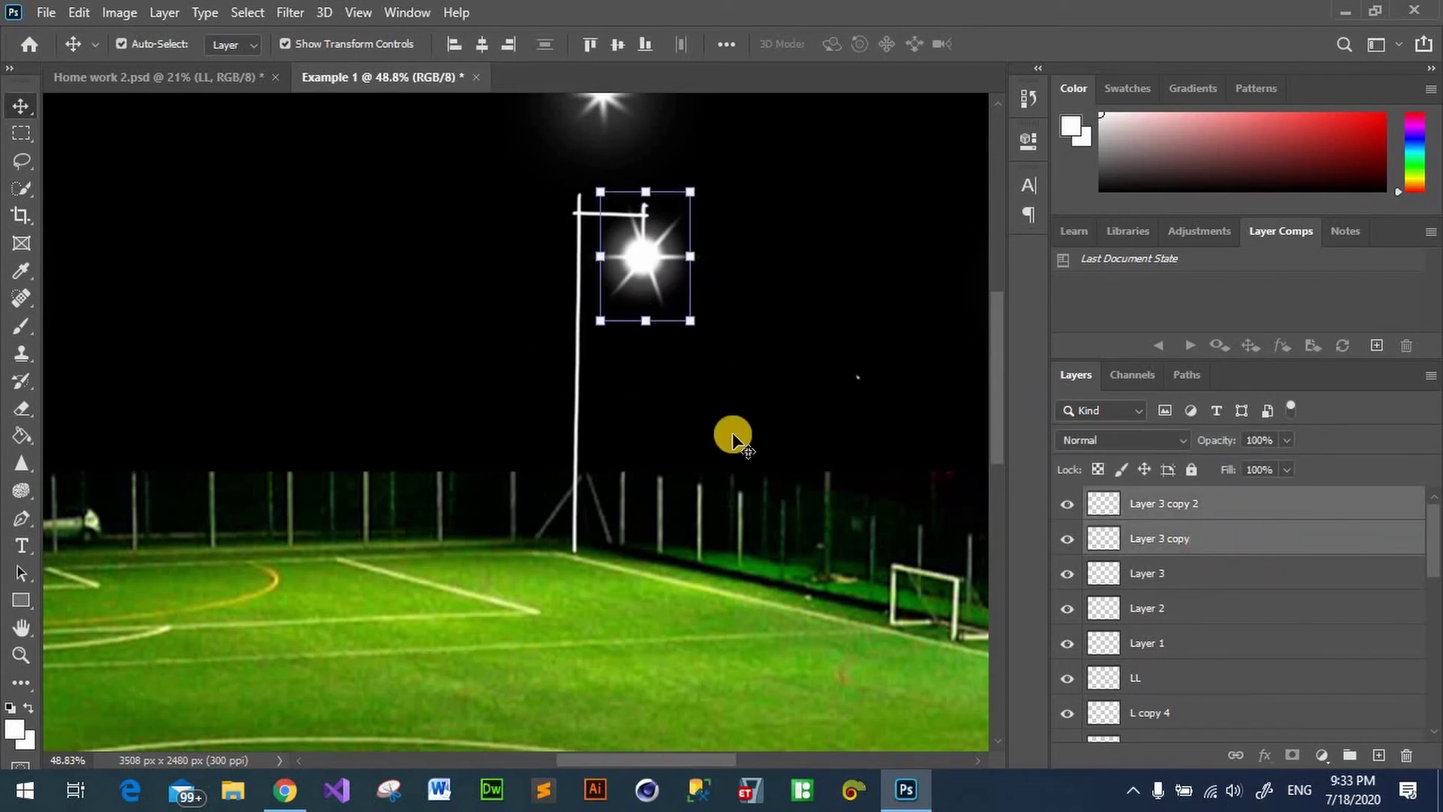
{"action": "left_click", "coordinate": [1210, 577], "text": "ctrl"}
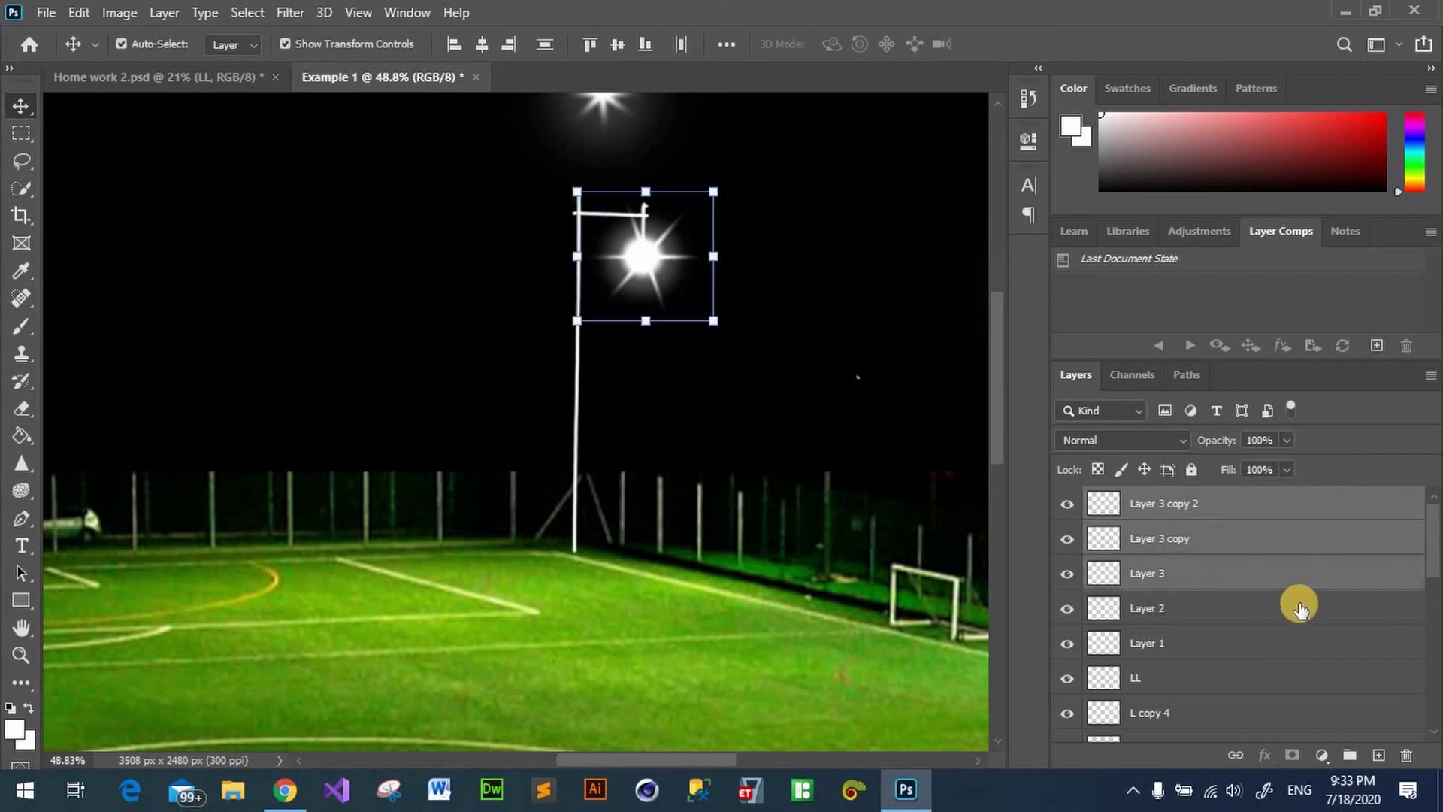
Step: Merge the three light layers and scale the combined glow down to about 69%
{"action": "right_click", "coordinate": [1275, 531]}
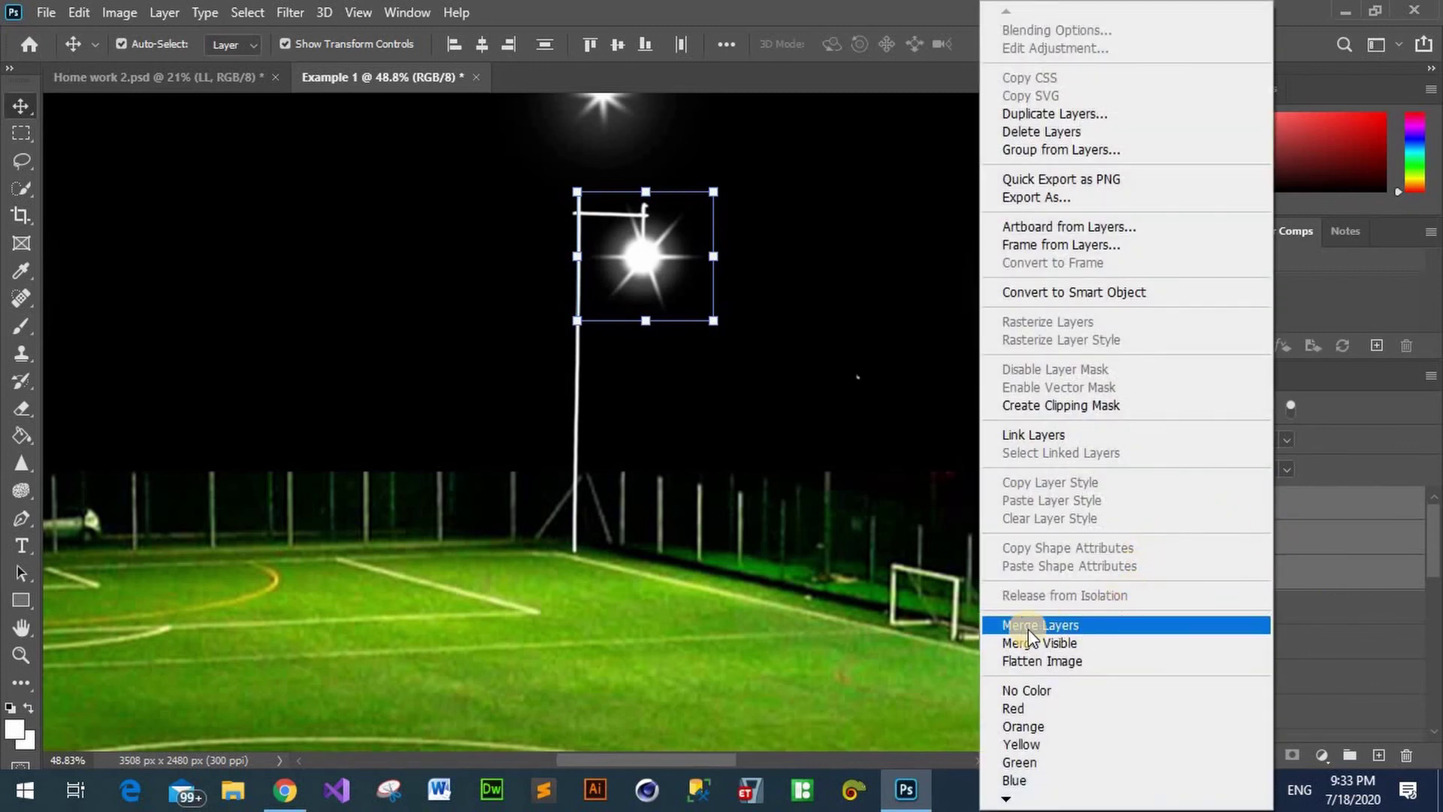
{"action": "left_click", "coordinate": [1042, 627]}
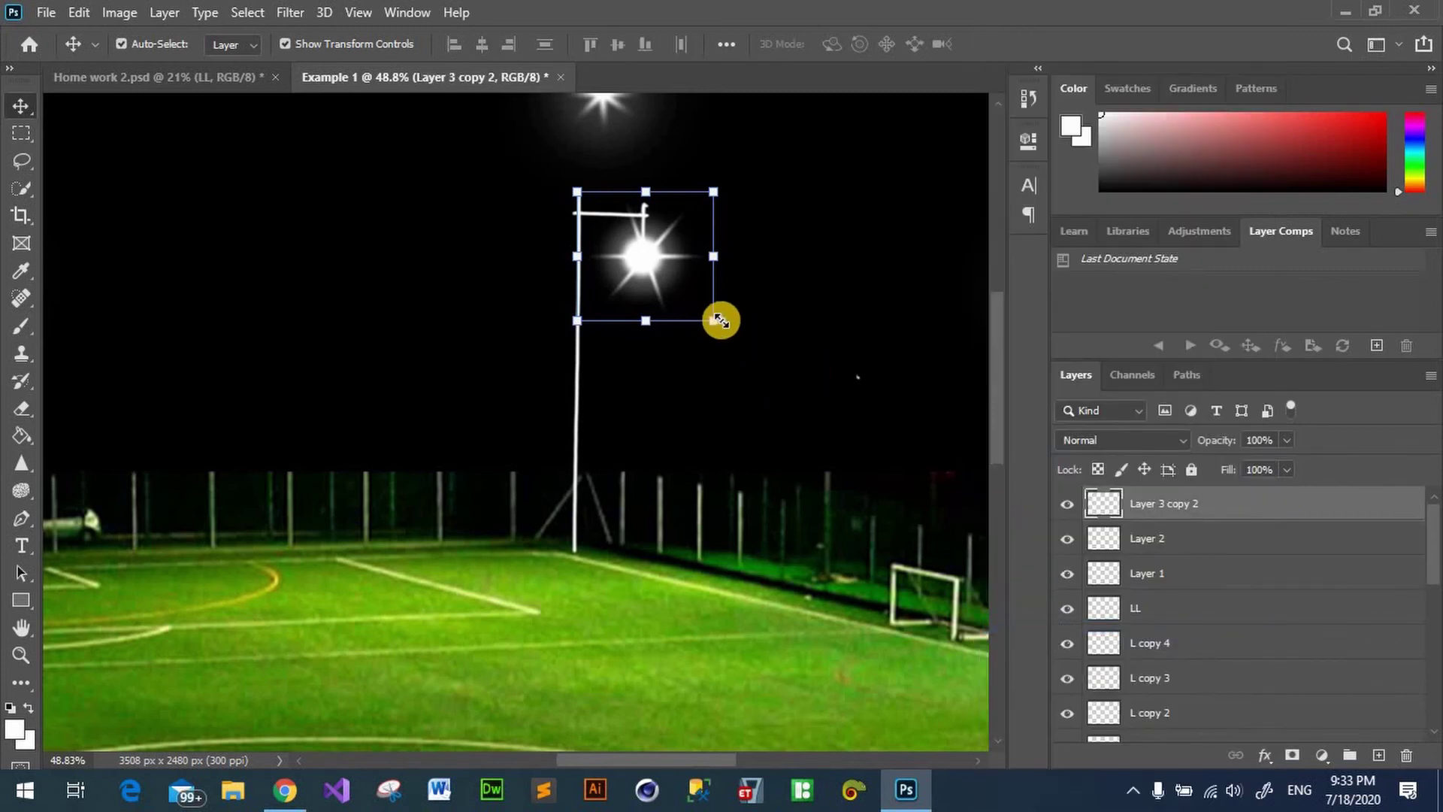
{"action": "mouse_move", "coordinate": [718, 318]}
{"action": "left_mouse_down"}
{"action": "mouse_move", "coordinate": [671, 274]}
{"action": "mouse_move", "coordinate": [680, 292]}
{"action": "left_mouse_up"}
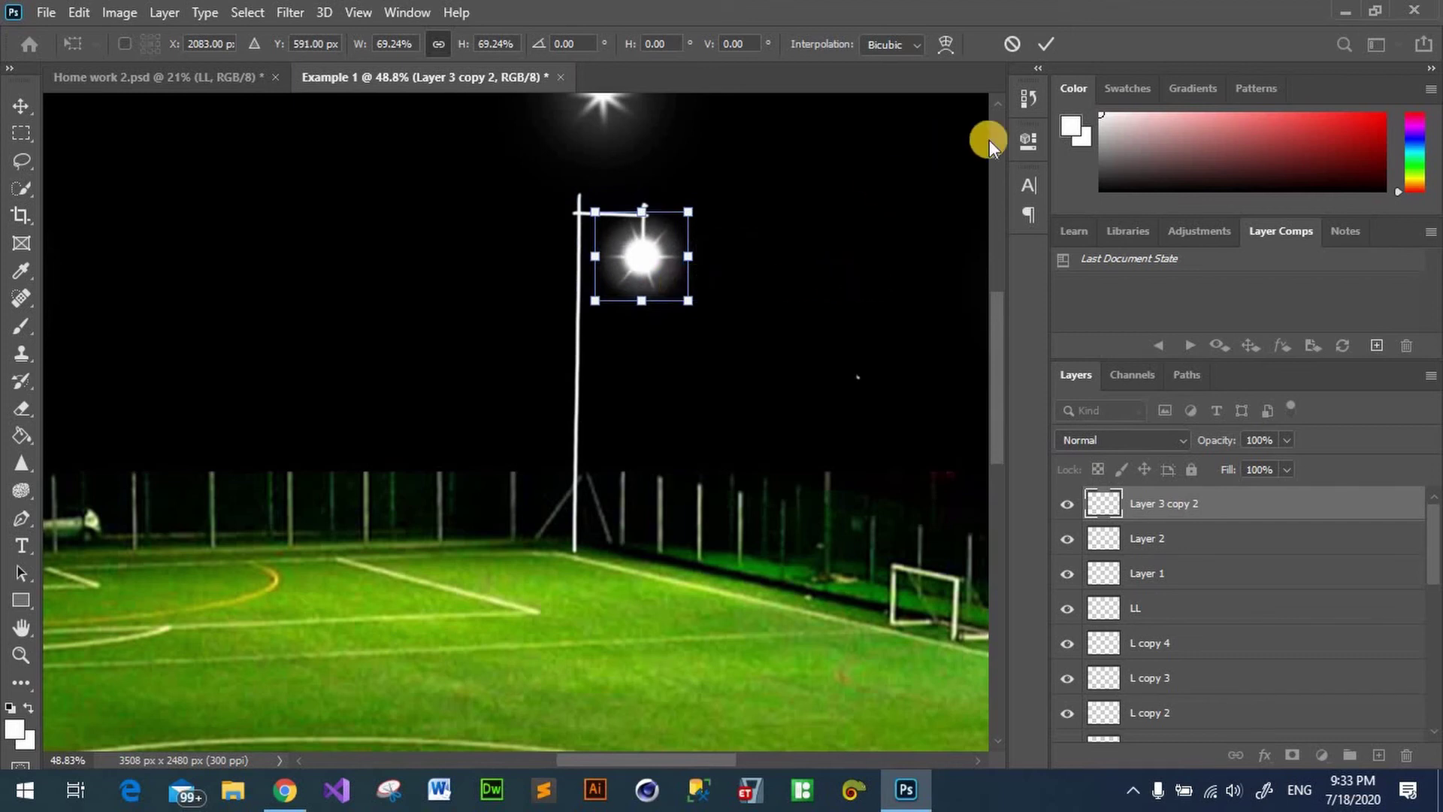
{"action": "left_click", "coordinate": [1212, 540]}
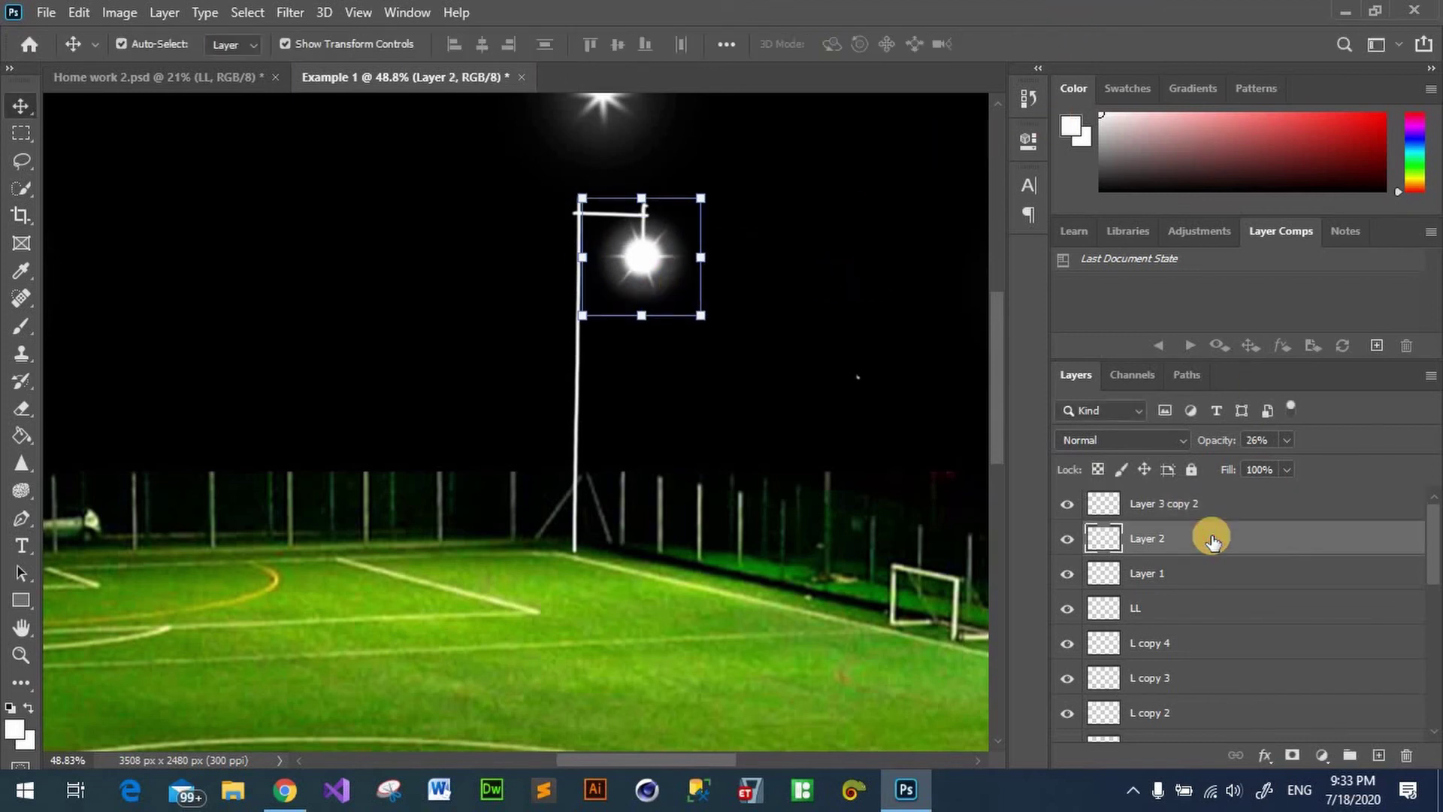
Step: Toggle Layer 1 and Layer 2 visibility to compare, then select the lamp post layer LL
{"action": "left_click", "coordinate": [1173, 580]}
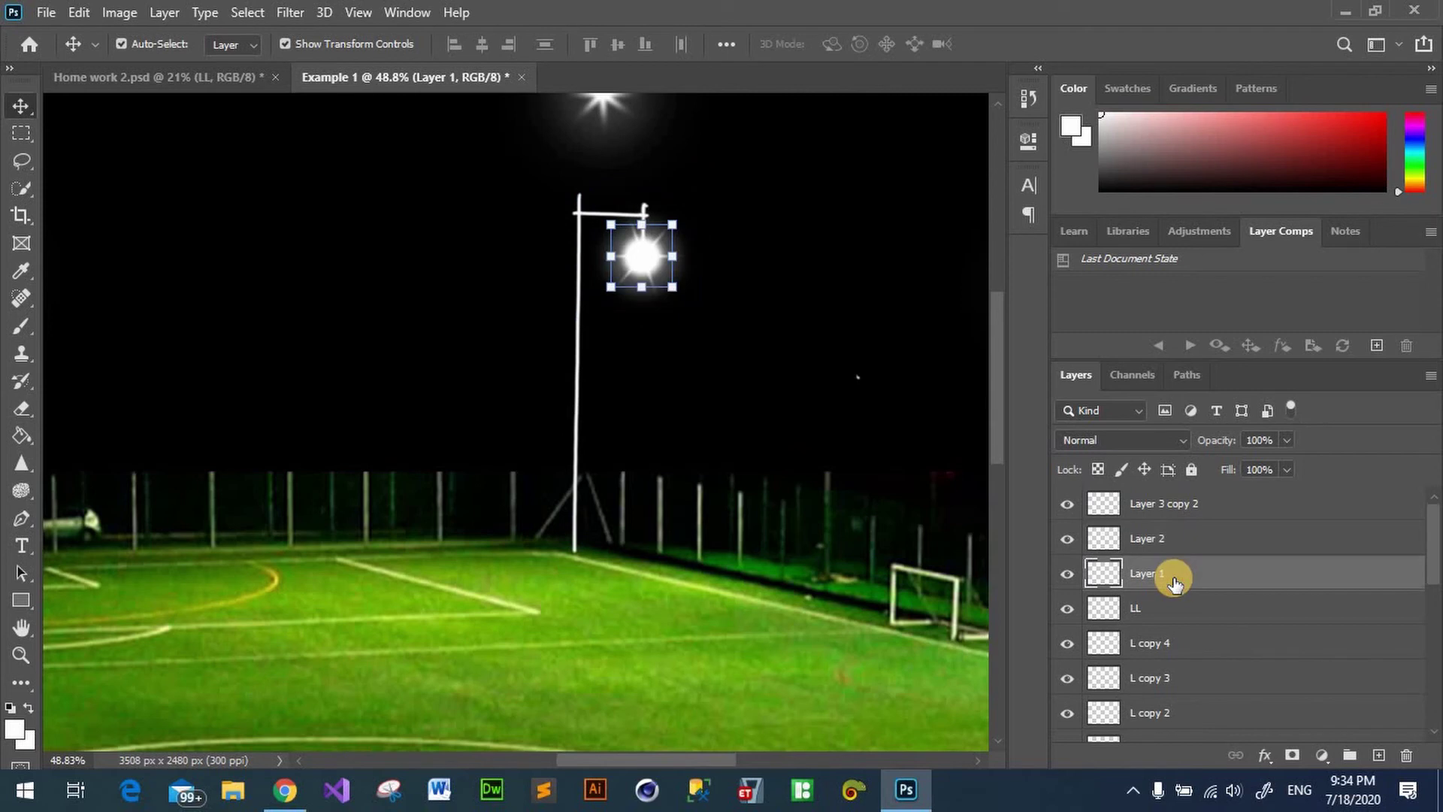
{"action": "left_click", "coordinate": [1062, 577]}
{"action": "left_click", "coordinate": [1062, 577]}
{"action": "left_click", "coordinate": [1067, 539]}
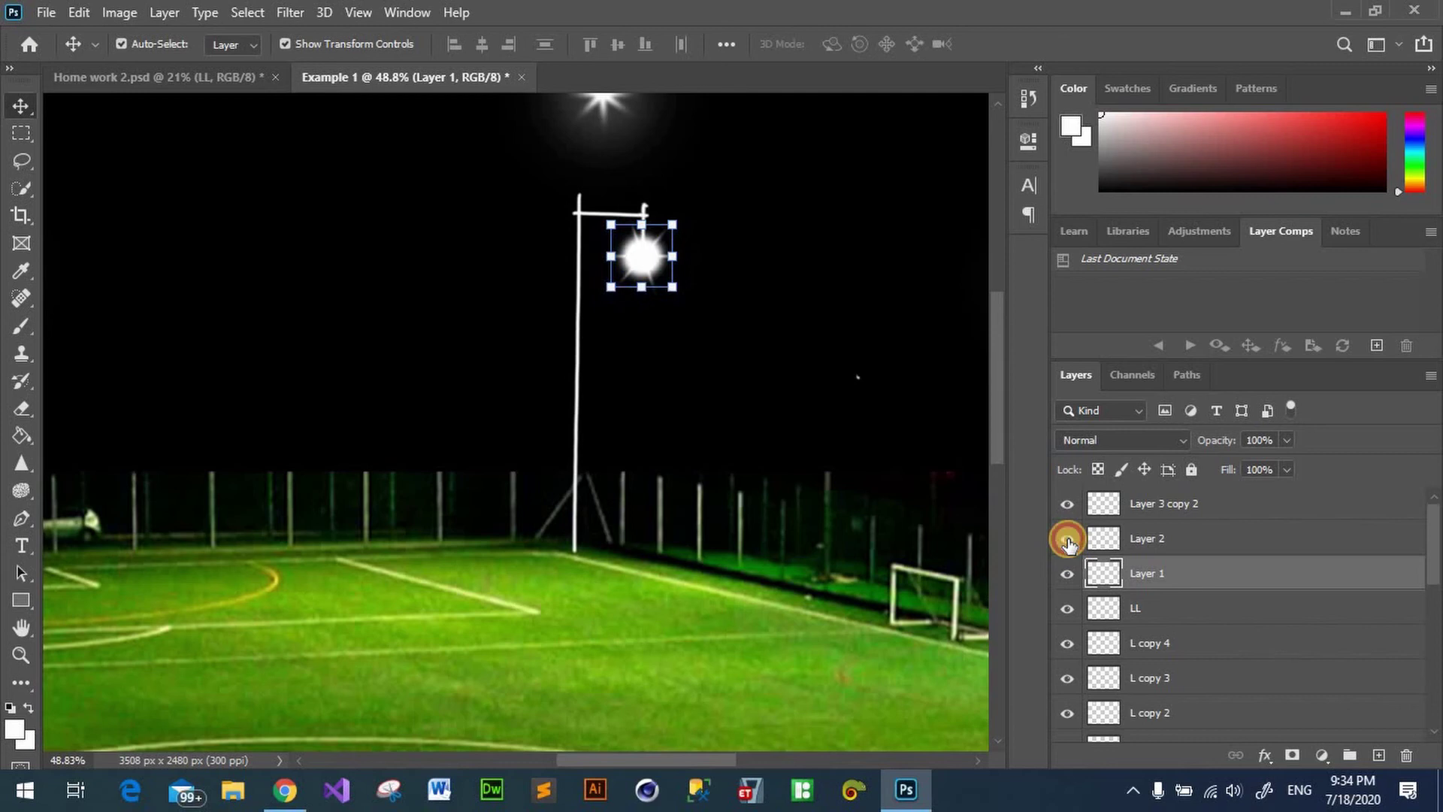
{"action": "left_click", "coordinate": [1067, 539]}
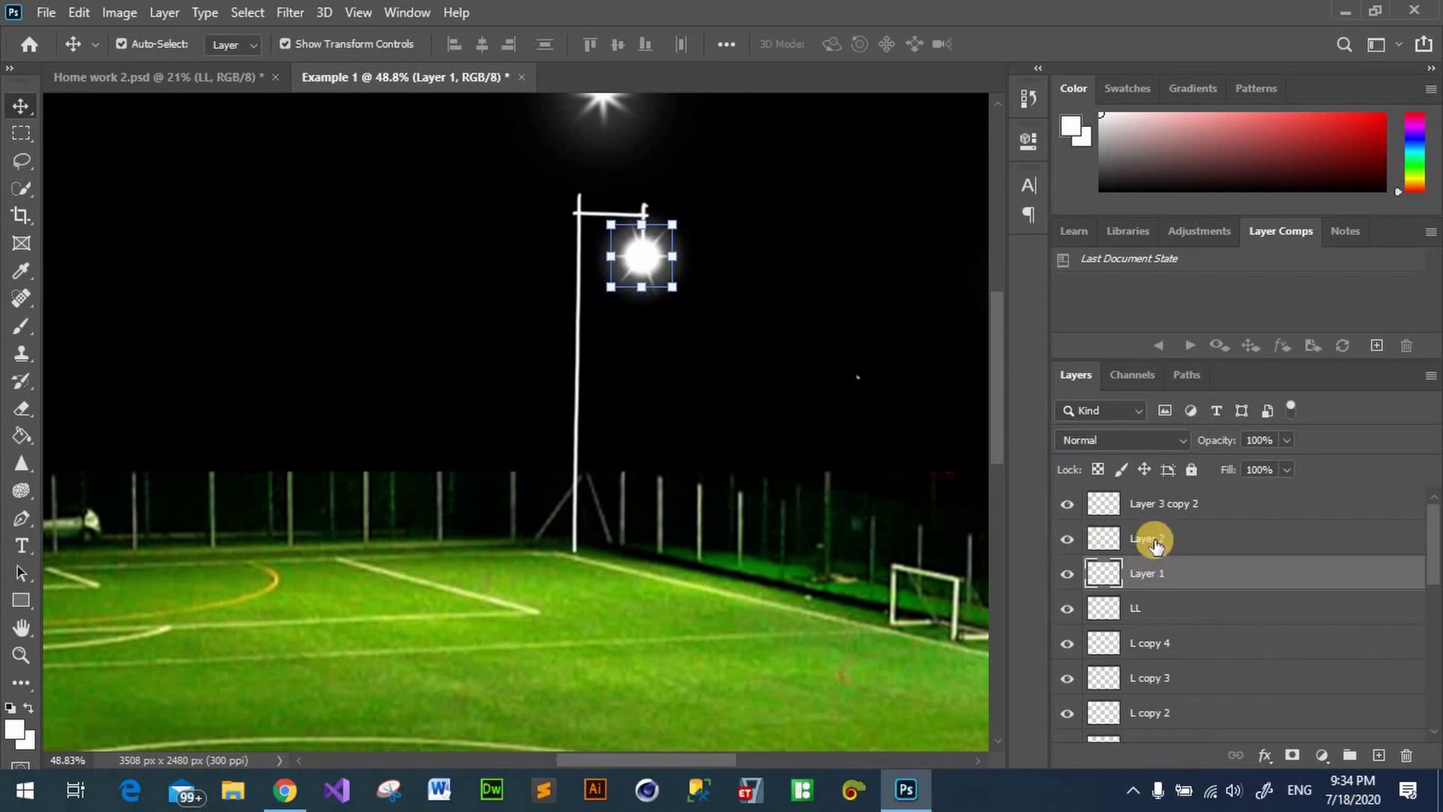
{"action": "left_click", "coordinate": [1171, 609]}
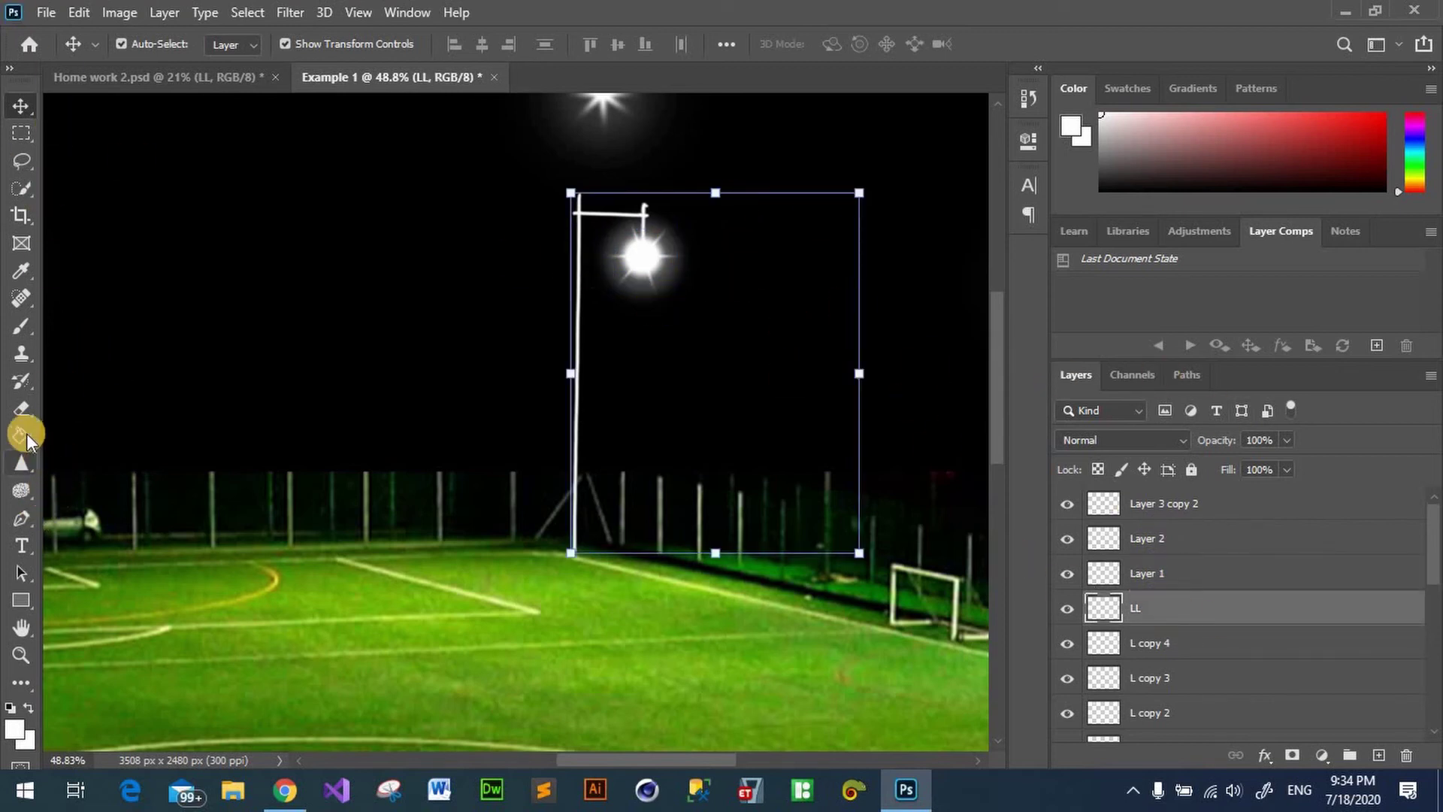
Step: Erase stray pixels at the lamp arm's end and pole top with a soft 42 px eraser
{"action": "left_click", "coordinate": [31, 396]}
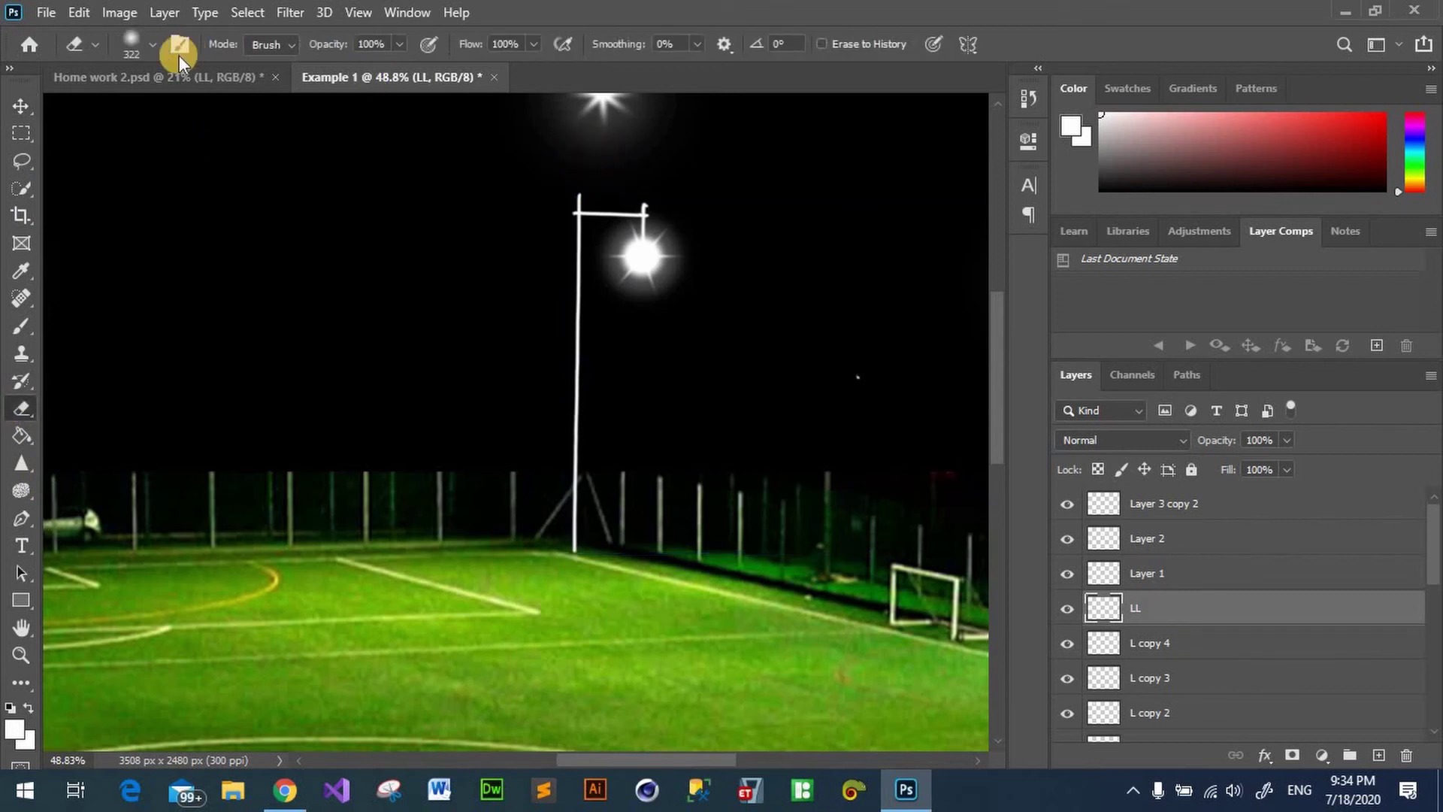
{"action": "left_click", "coordinate": [156, 45]}
{"action": "left_click_drag", "start_coordinate": [177, 112], "coordinate": [145, 113]}
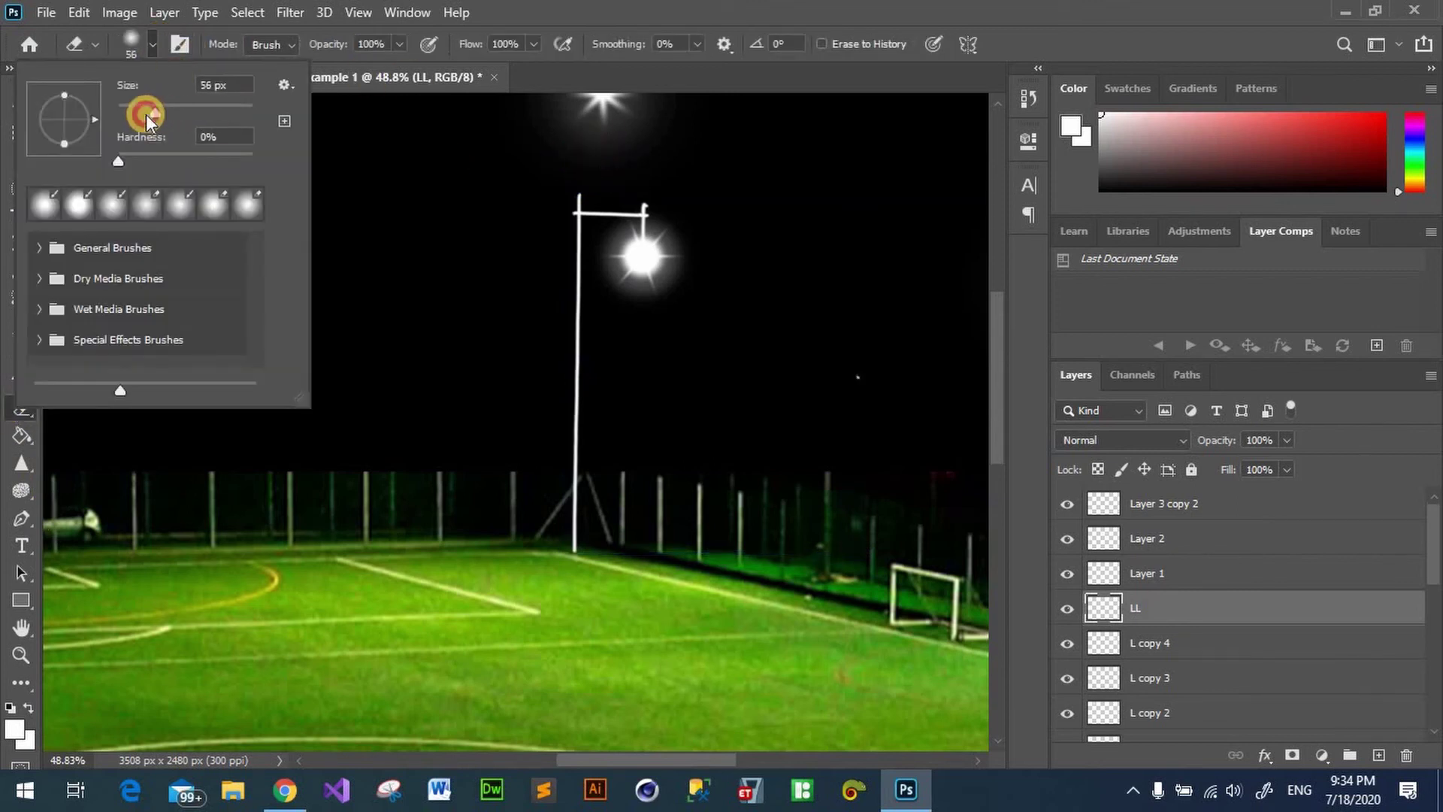
{"action": "left_click", "coordinate": [579, 190]}
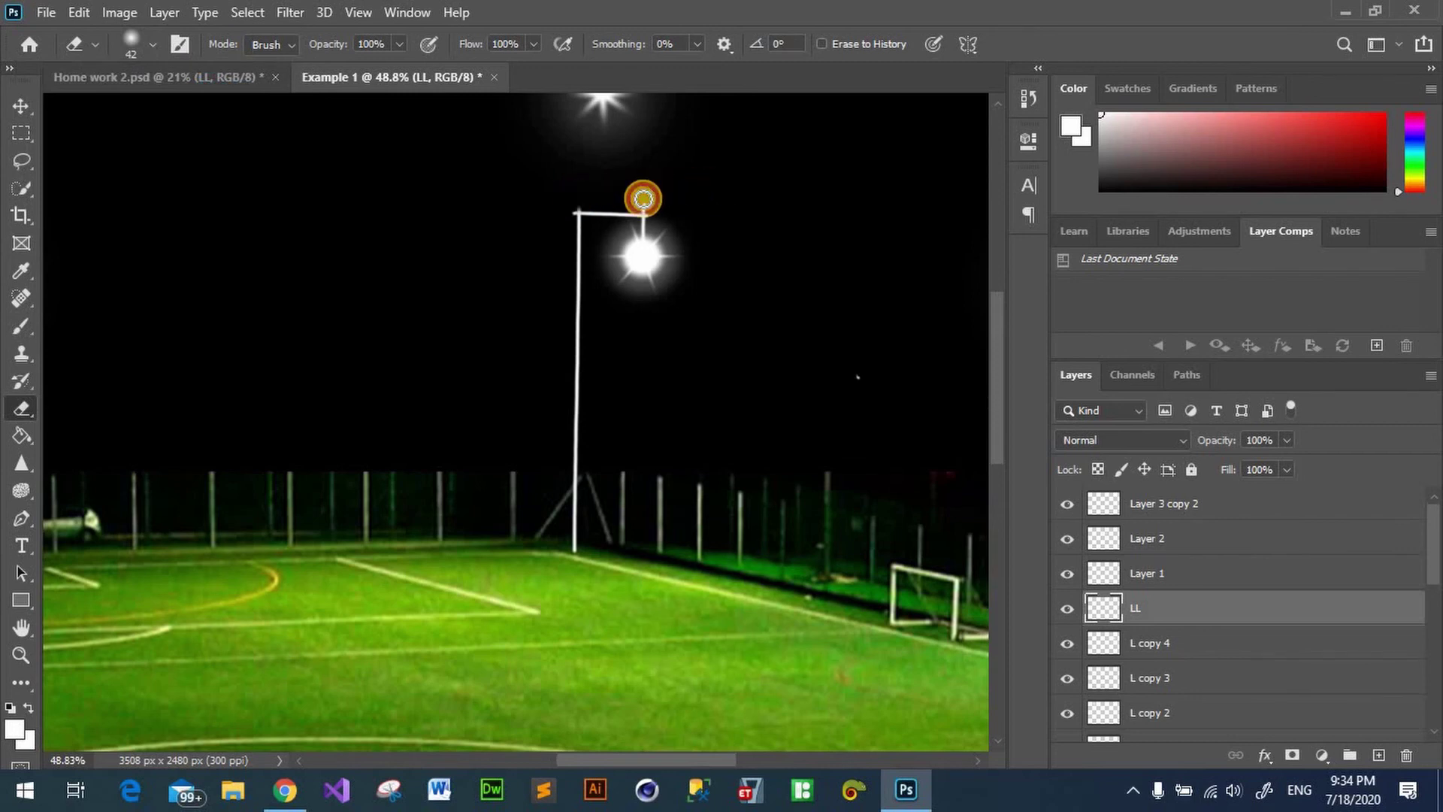
{"action": "left_click", "coordinate": [647, 201]}
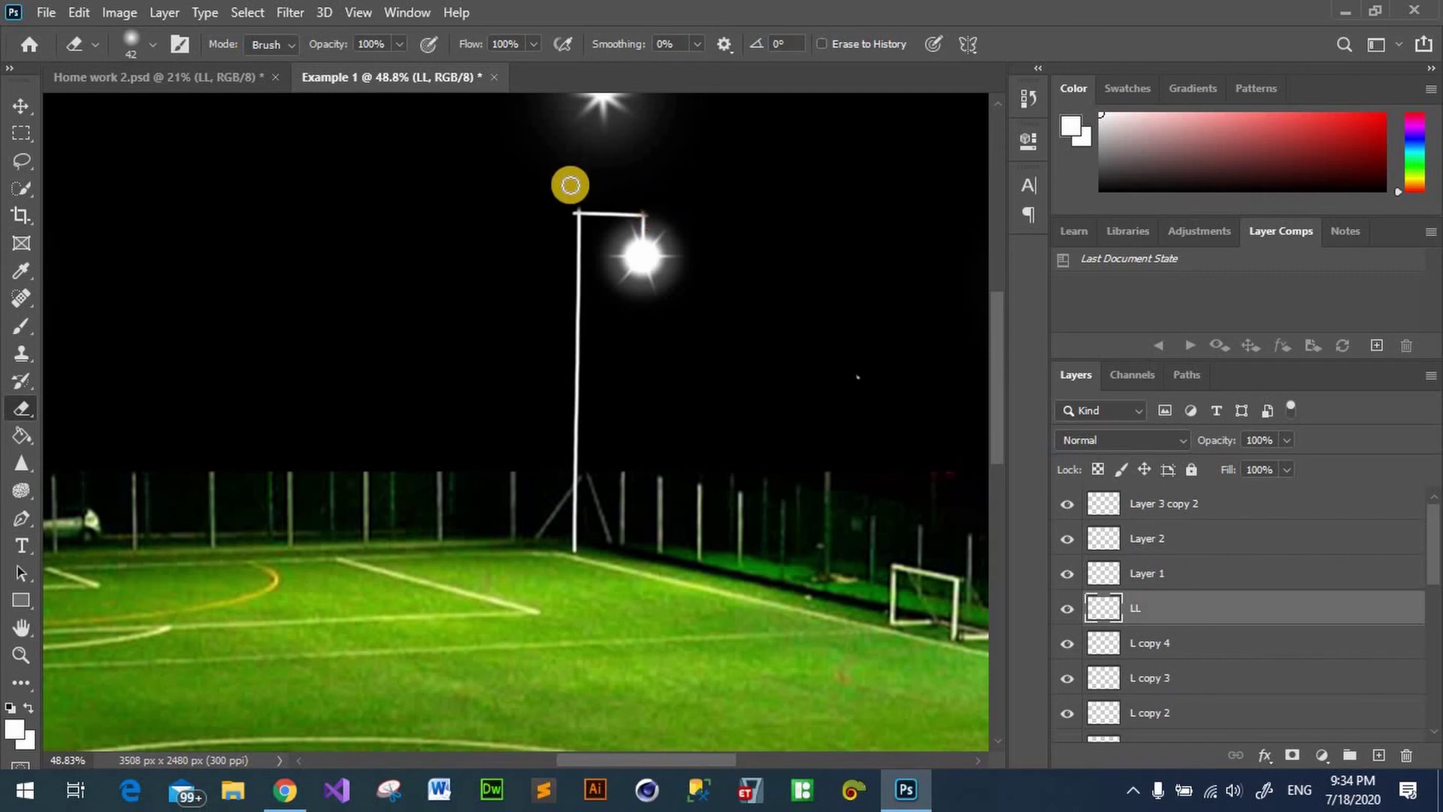
{"action": "scroll", "coordinate": [563, 210], "scroll_direction": "up", "scroll_amount": 5}
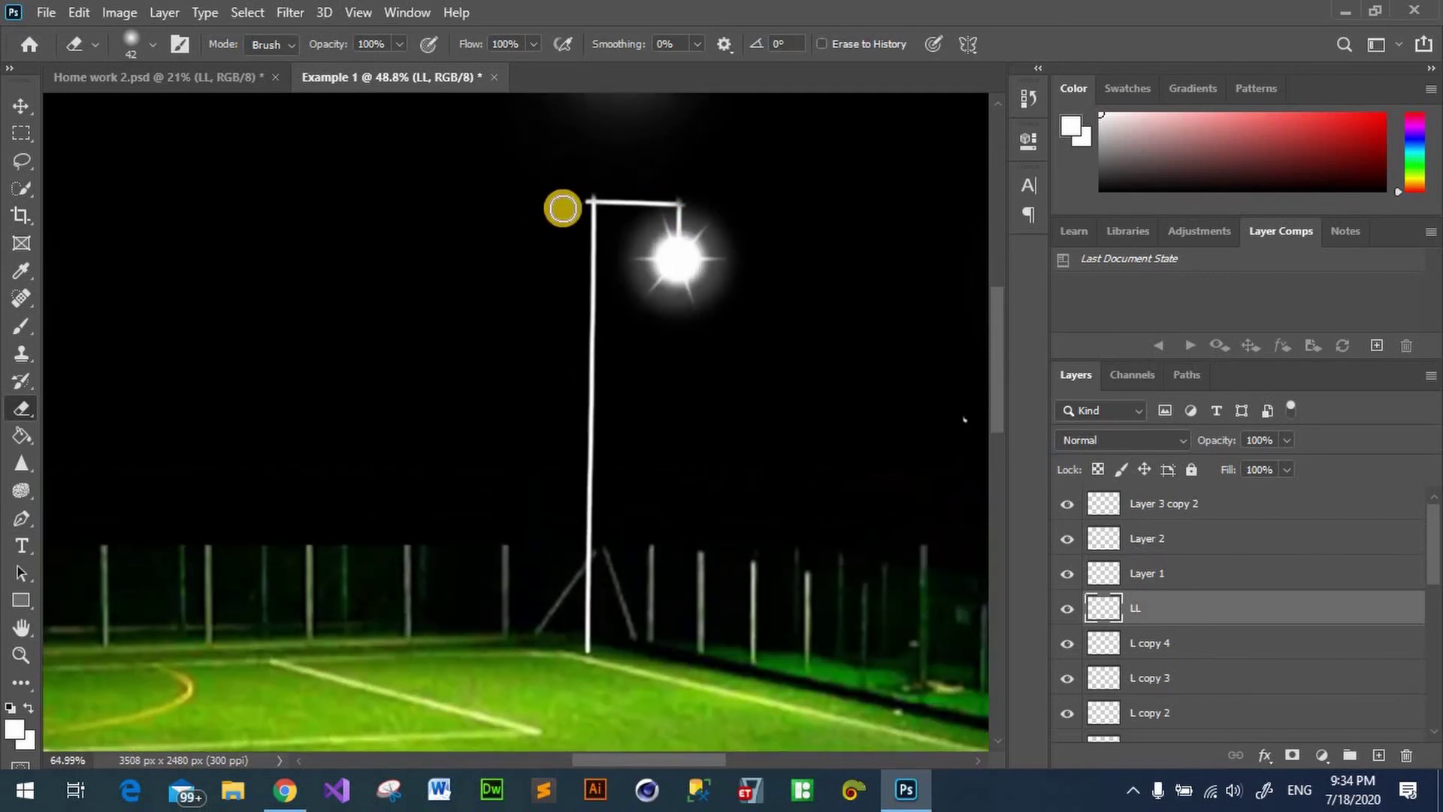
{"action": "left_click", "coordinate": [581, 199]}
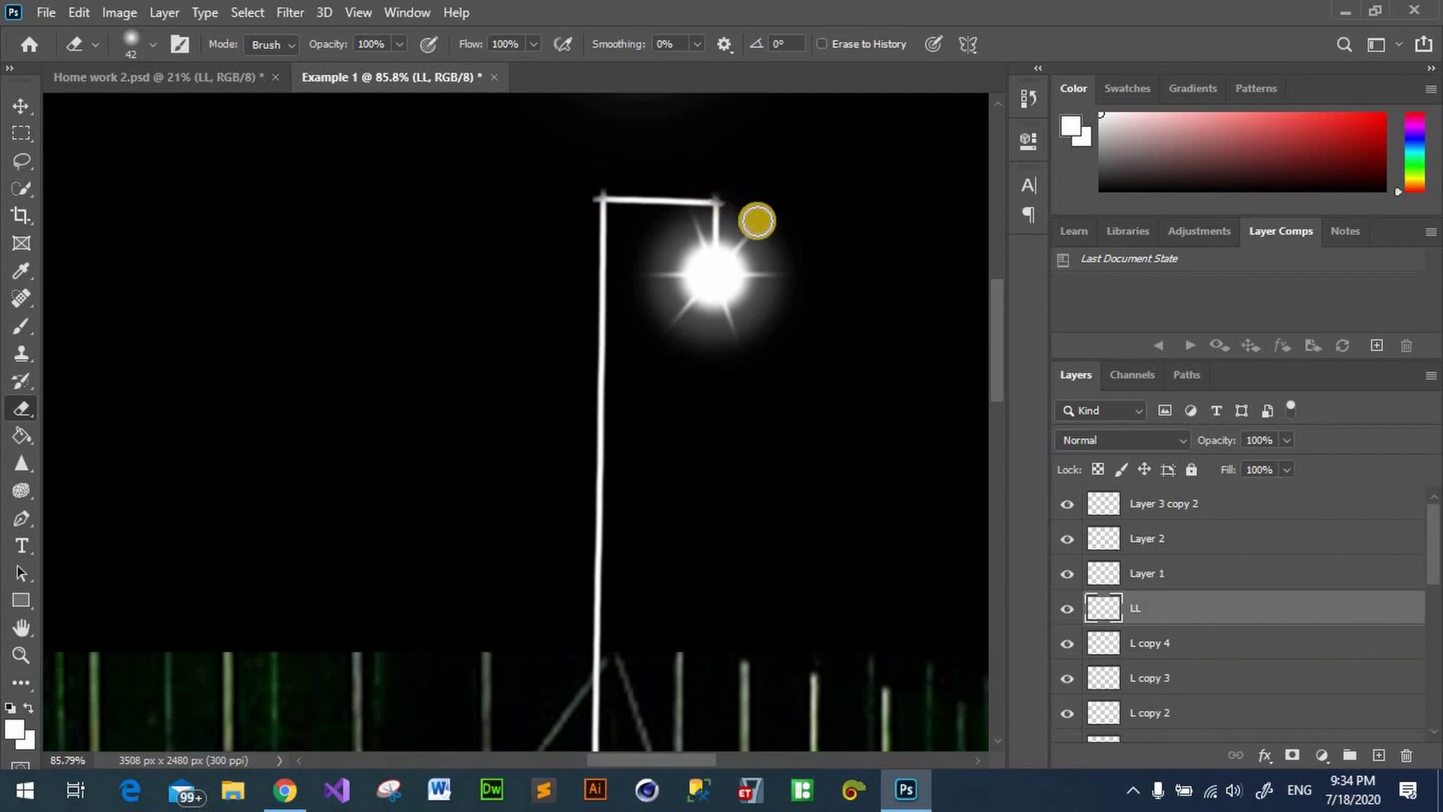
{"action": "scroll", "coordinate": [764, 247], "scroll_direction": "down", "scroll_amount": 3}
Step: Shrink the left middle star slightly with the Move tool's transform
{"action": "scroll", "coordinate": [767, 286], "scroll_direction": "down", "scroll_amount": 3}
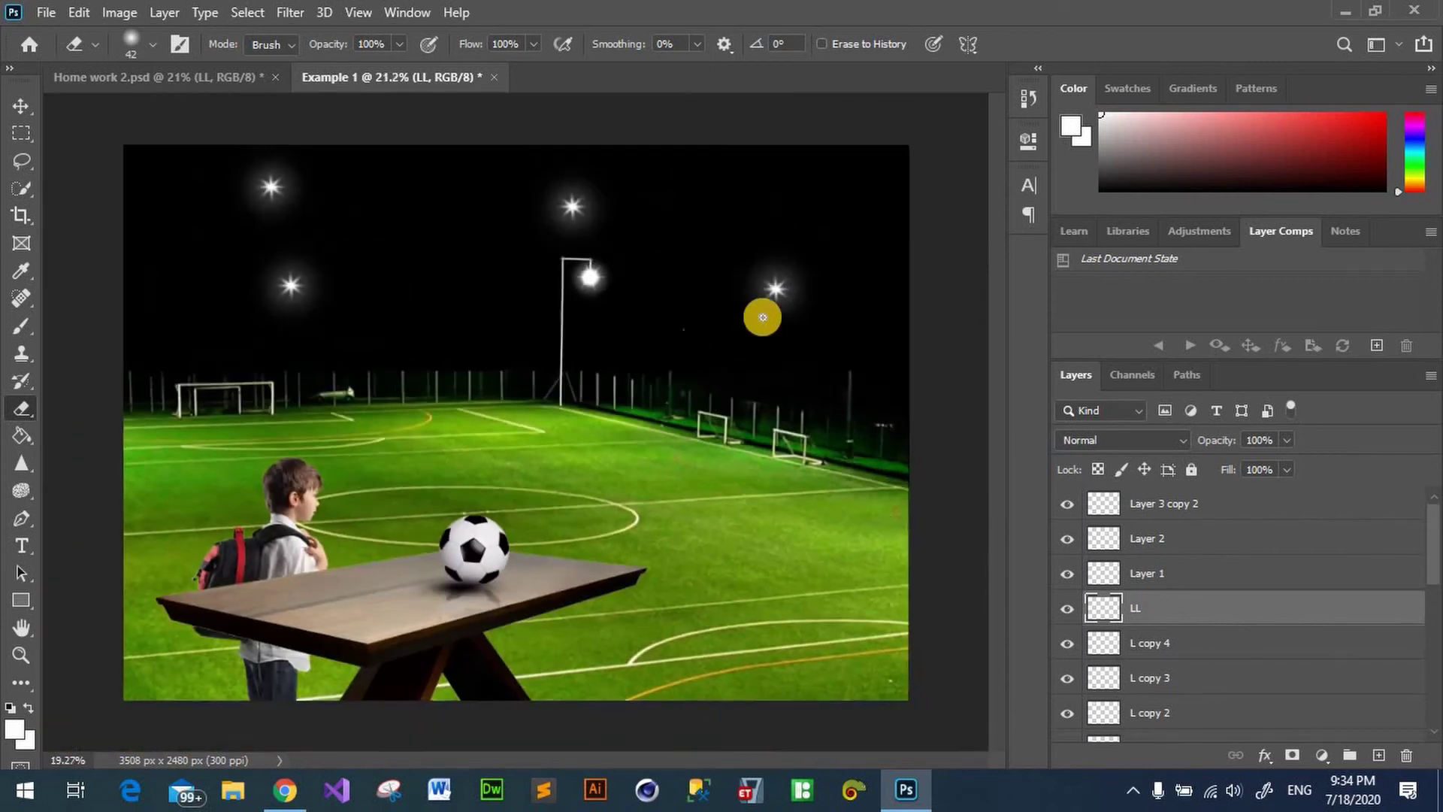
{"action": "scroll", "coordinate": [761, 312], "scroll_direction": "down", "scroll_amount": 1}
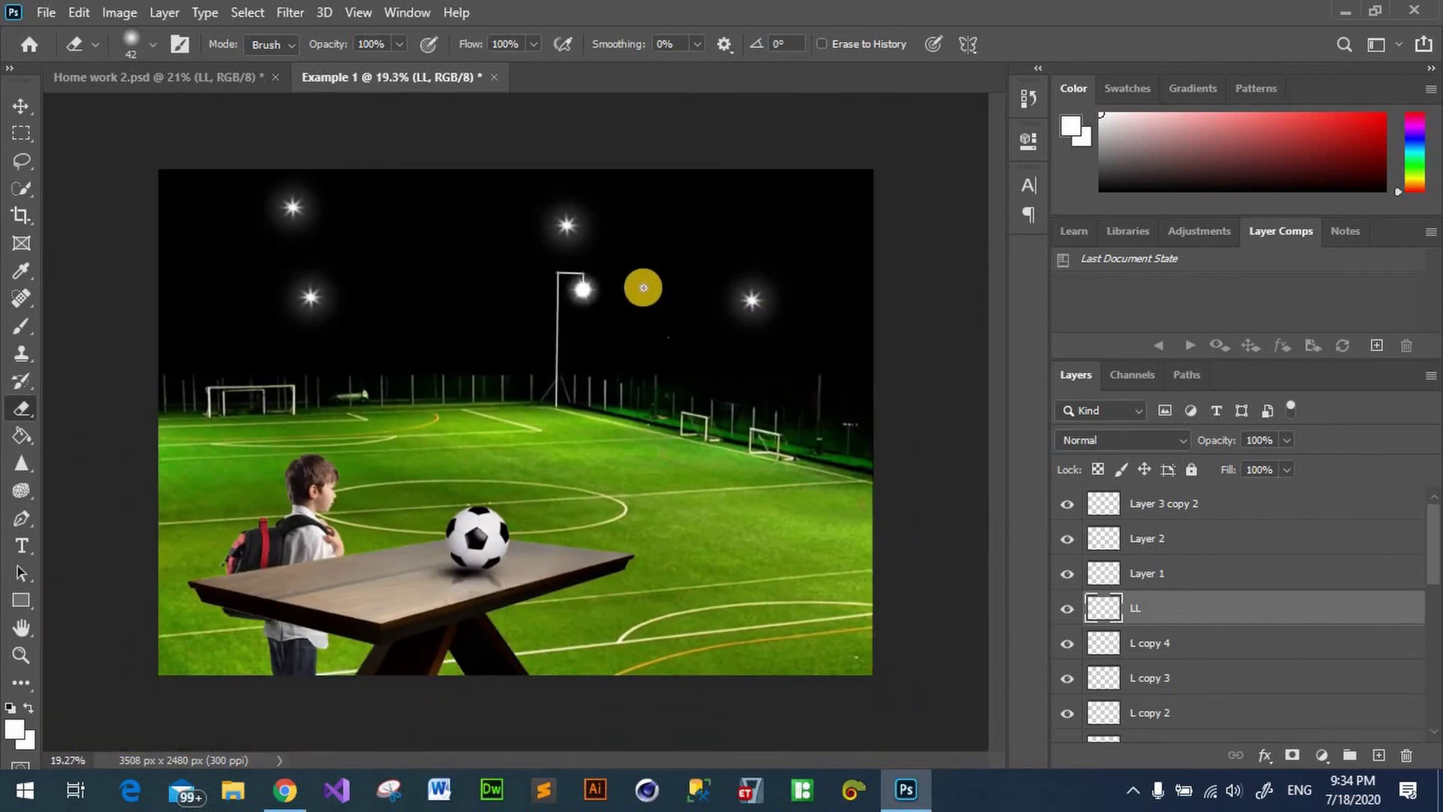
{"action": "left_click", "coordinate": [20, 106]}
{"action": "left_click", "coordinate": [310, 299]}
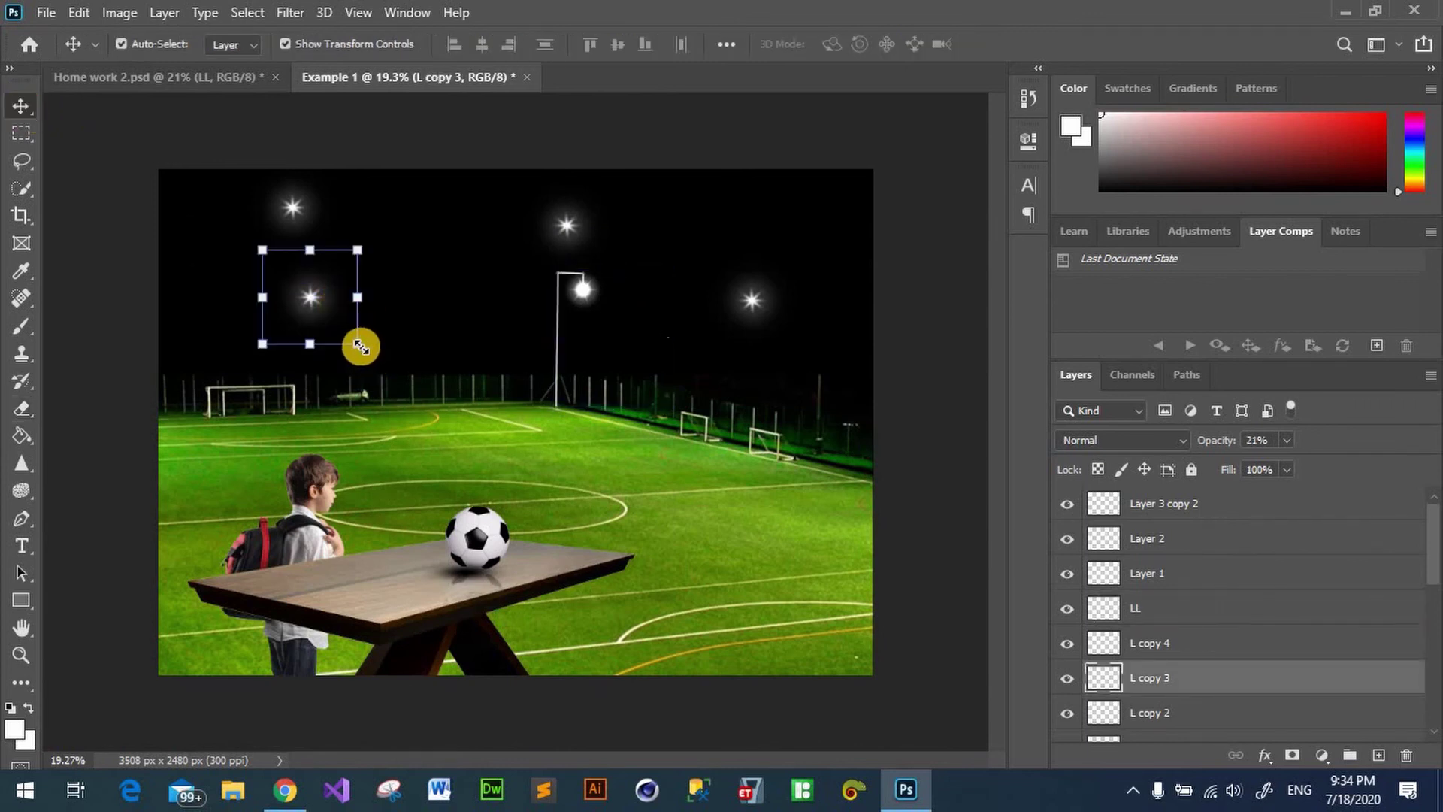
{"action": "left_click_drag", "start_coordinate": [361, 347], "coordinate": [355, 343]}
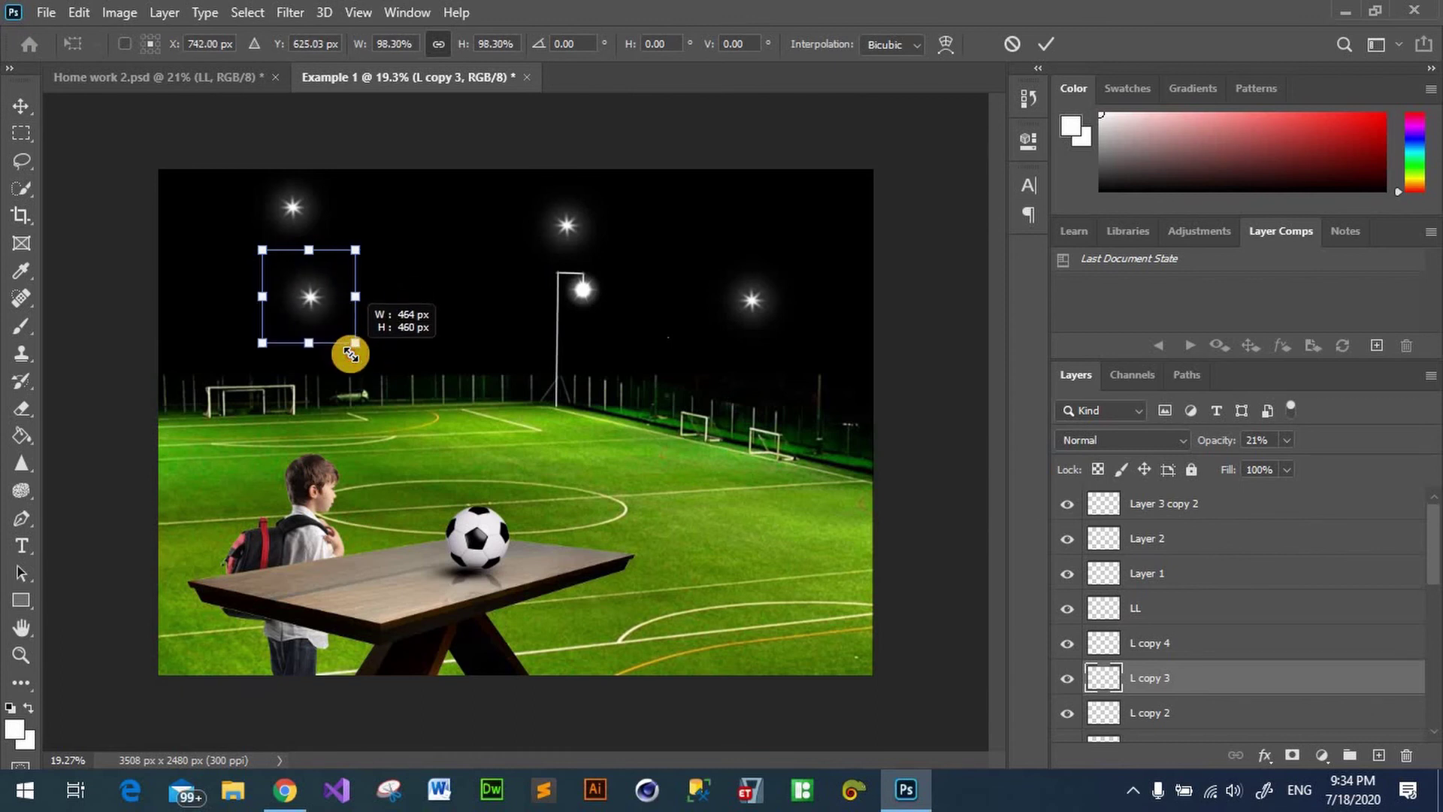
{"action": "left_click", "coordinate": [1171, 709]}
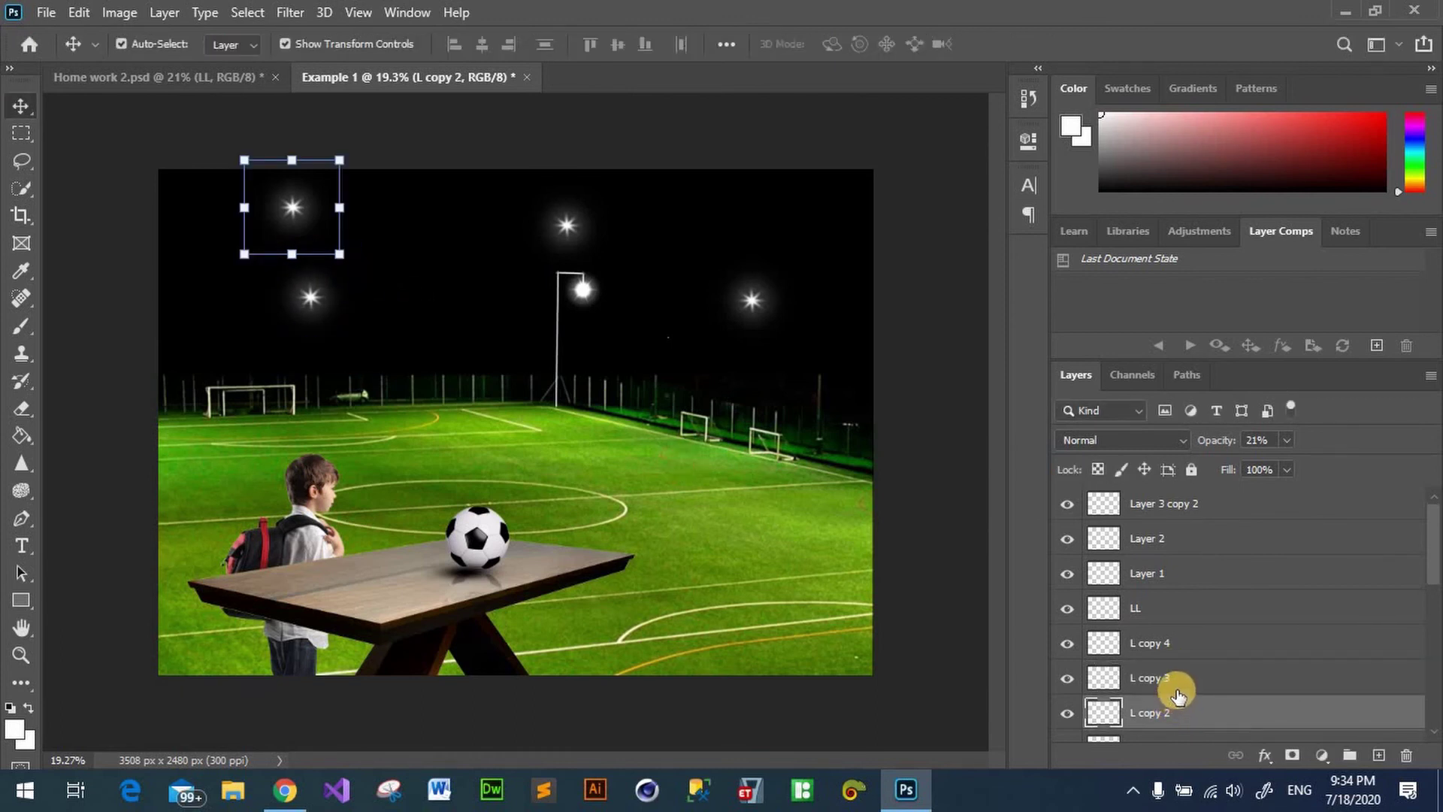
Step: Select star layers L copy 4, L copy 3, L copy 2 and L, and scale them down together
{"action": "left_click", "coordinate": [1178, 681]}
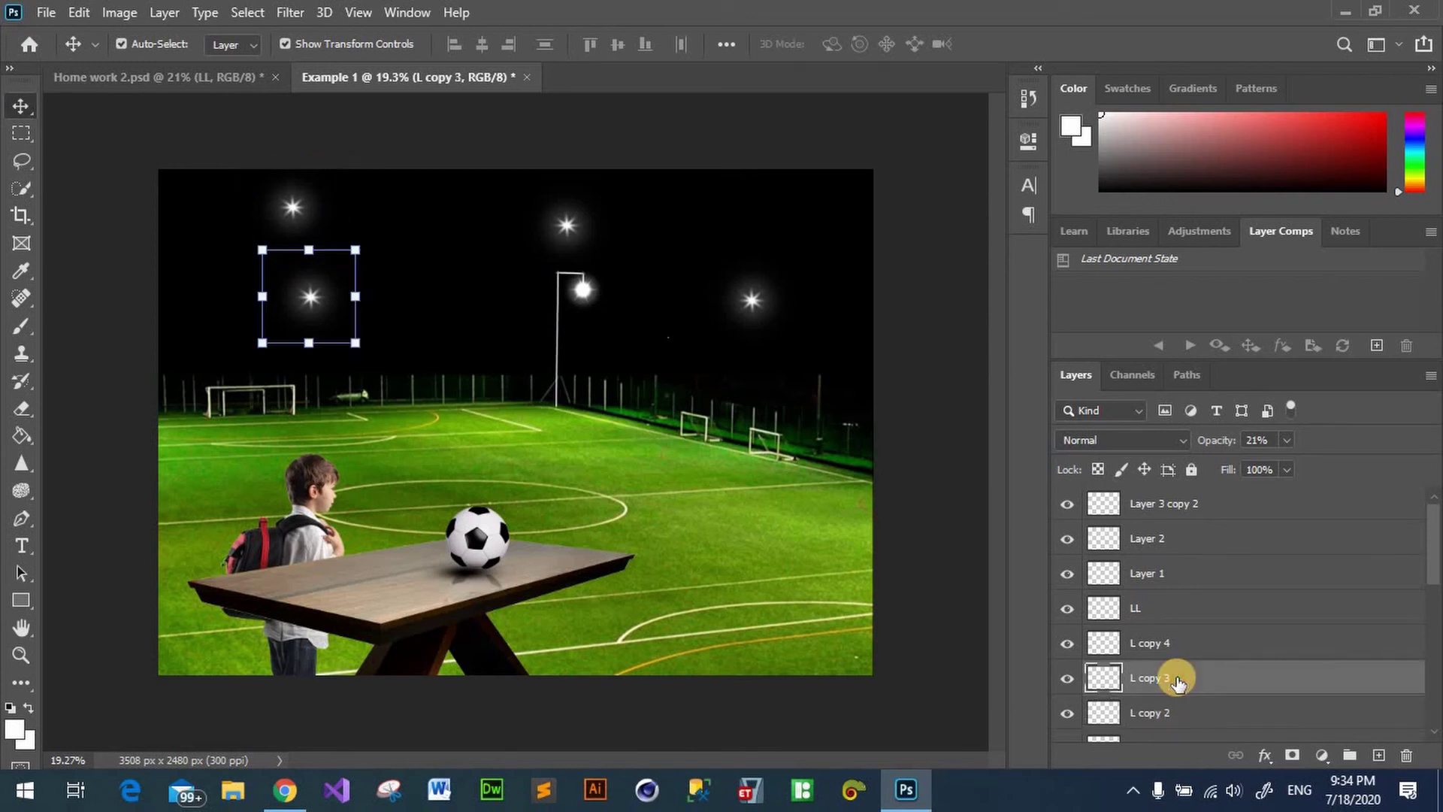
{"action": "key", "text": "ctrl"}
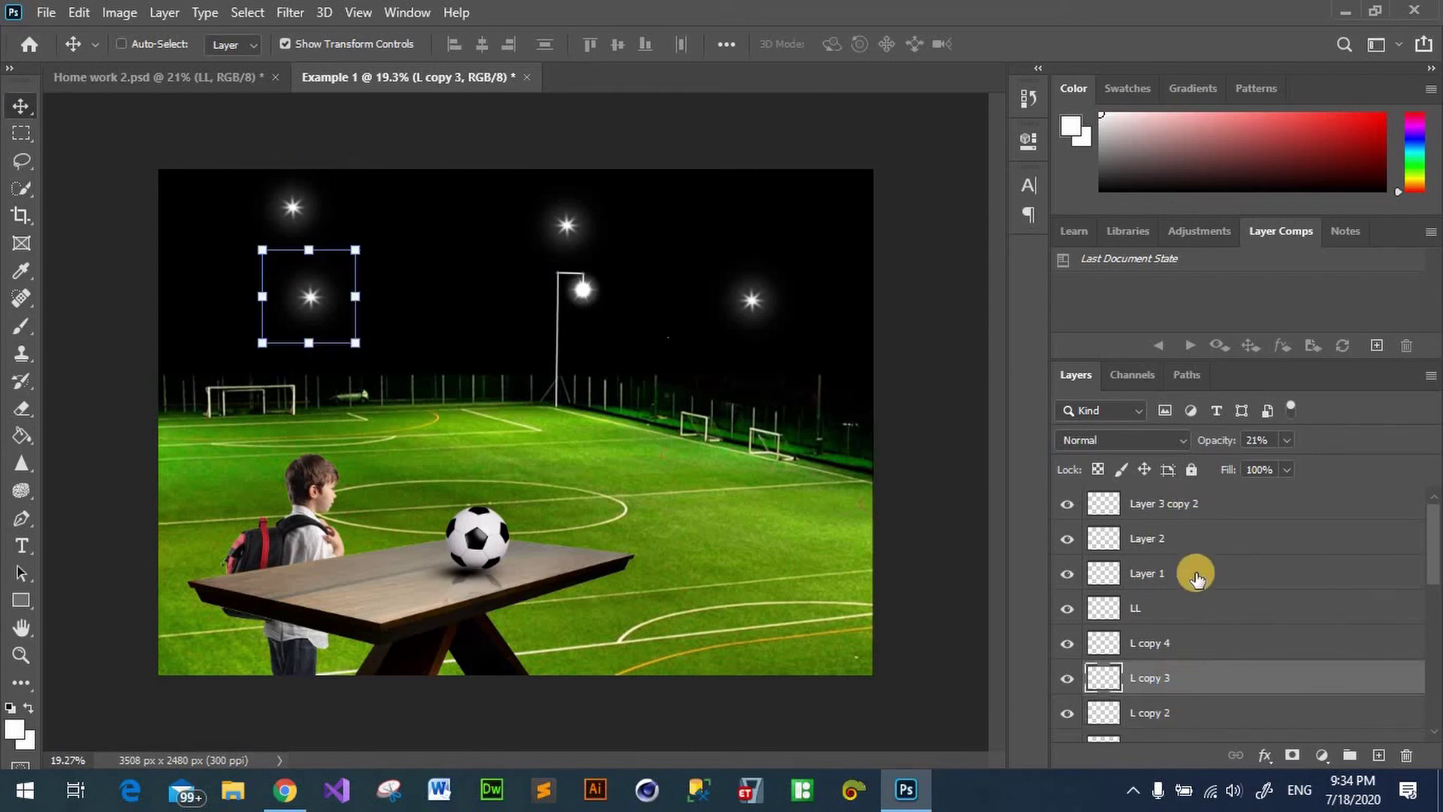
{"action": "left_click", "coordinate": [1173, 656]}
{"action": "scroll", "coordinate": [1176, 660], "scroll_direction": "down", "scroll_amount": 3}
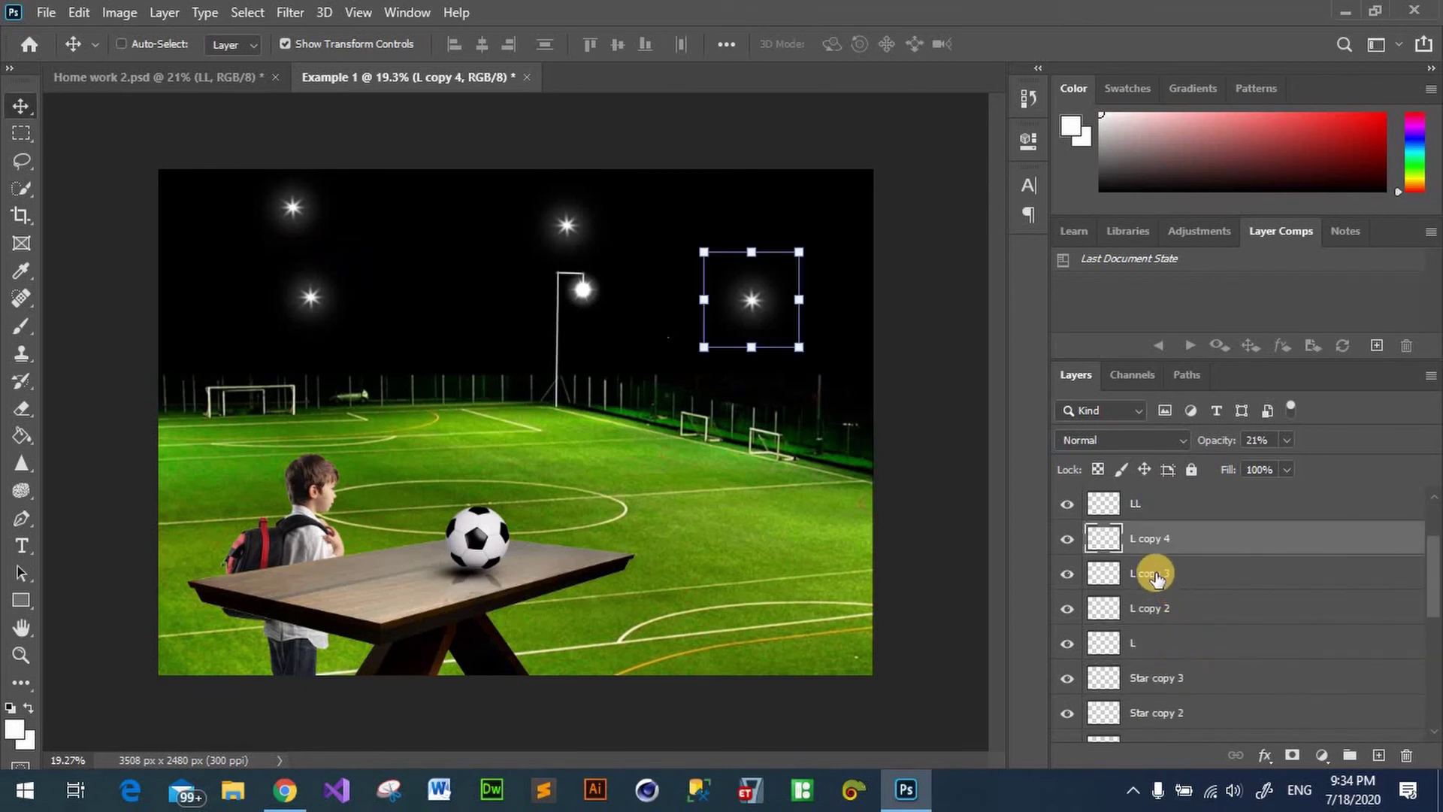
{"action": "left_click", "coordinate": [1155, 578], "text": "shift"}
{"action": "left_click", "coordinate": [1165, 608], "text": "shift"}
{"action": "left_click", "coordinate": [1170, 651], "text": "shift"}
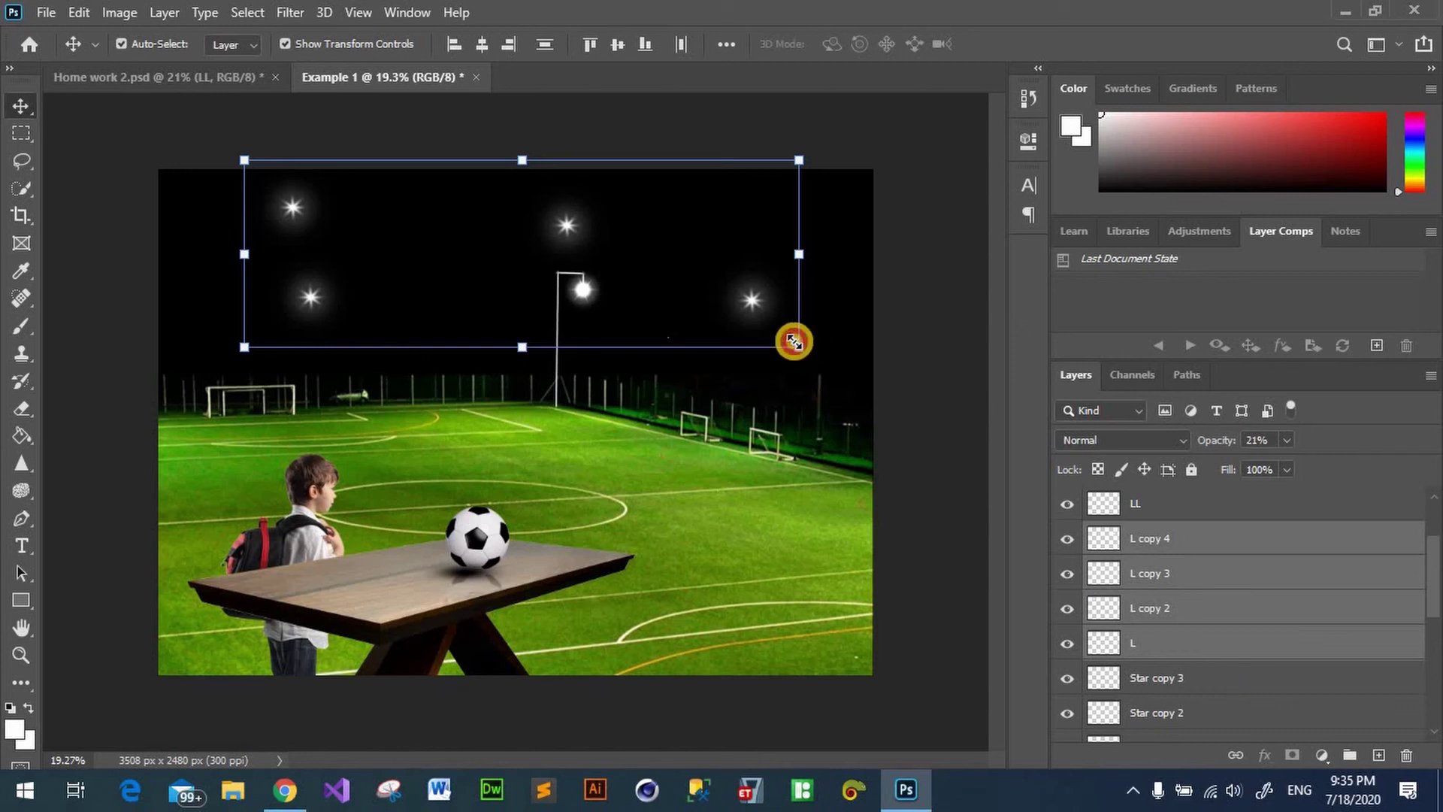
{"action": "mouse_move", "coordinate": [794, 342]}
{"action": "left_mouse_down"}
{"action": "mouse_move", "coordinate": [782, 349]}
{"action": "mouse_move", "coordinate": [793, 361]}
{"action": "left_mouse_up"}
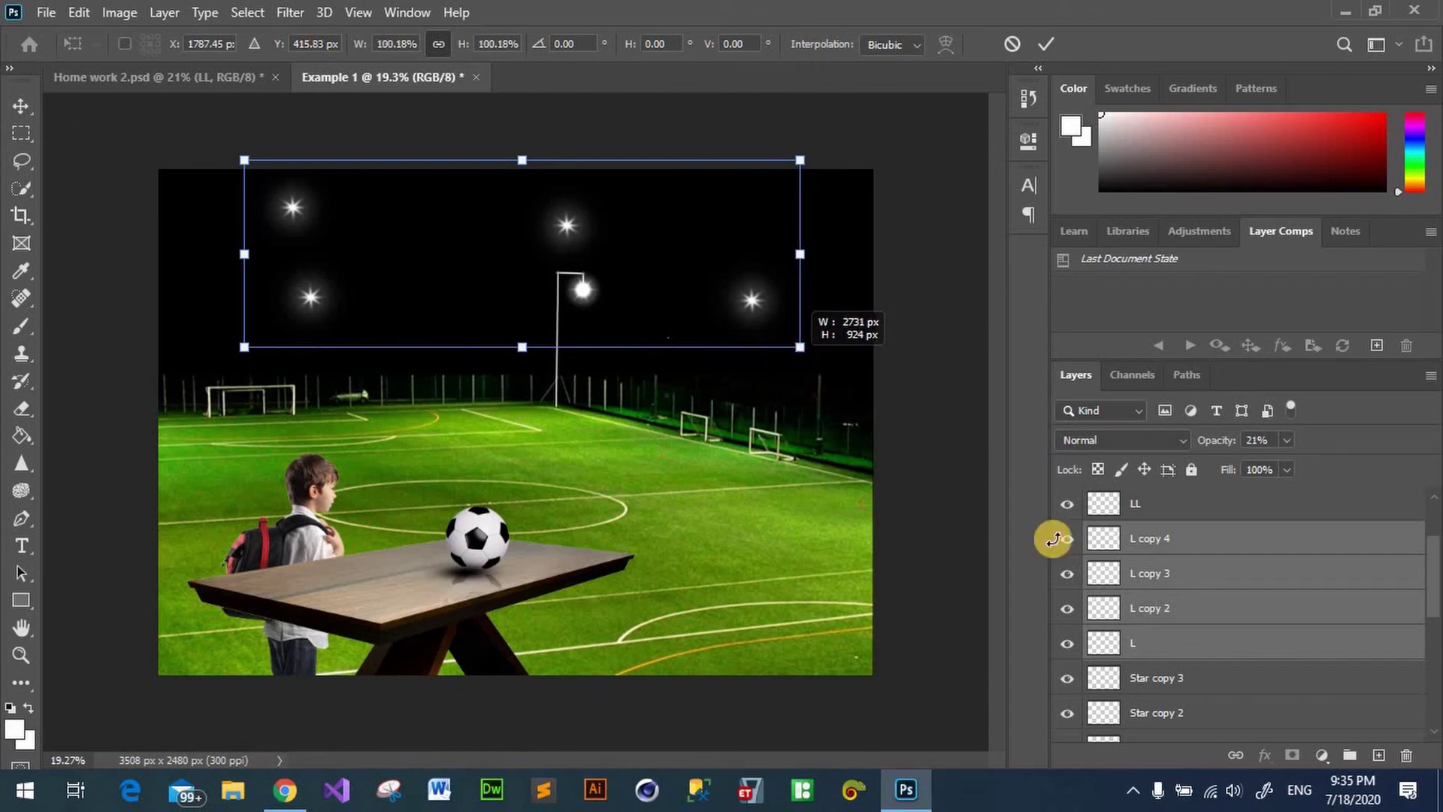
{"action": "left_click", "coordinate": [1165, 714], "text": "shift"}
Step: Add Star copy and Star, shrink all stars to about 43% in the upper-left sky, and nudge L's star
{"action": "scroll", "coordinate": [1179, 554], "scroll_direction": "down", "scroll_amount": 3}
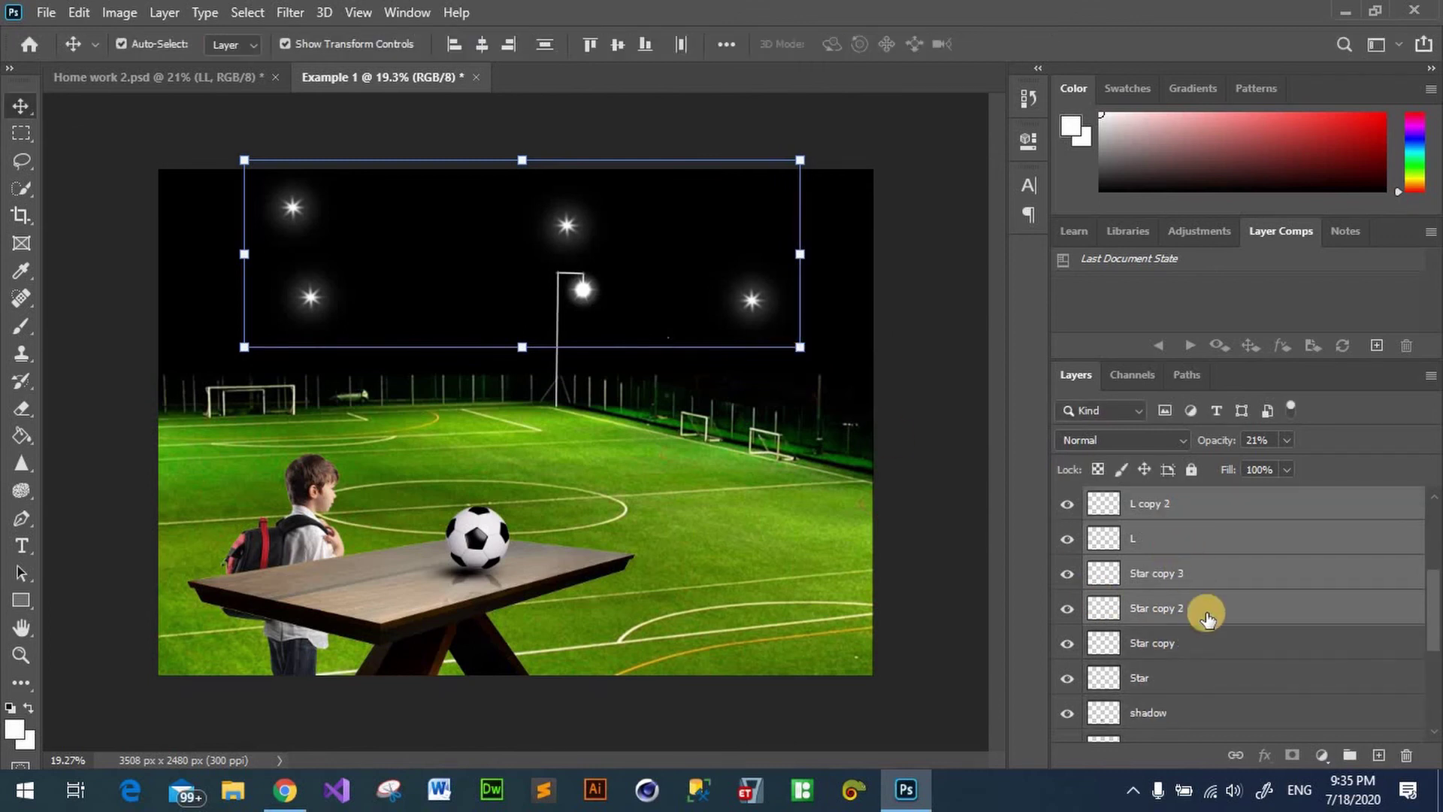
{"action": "left_click", "coordinate": [1167, 651], "text": "shift"}
{"action": "left_click", "coordinate": [1165, 678], "text": "ctrl"}
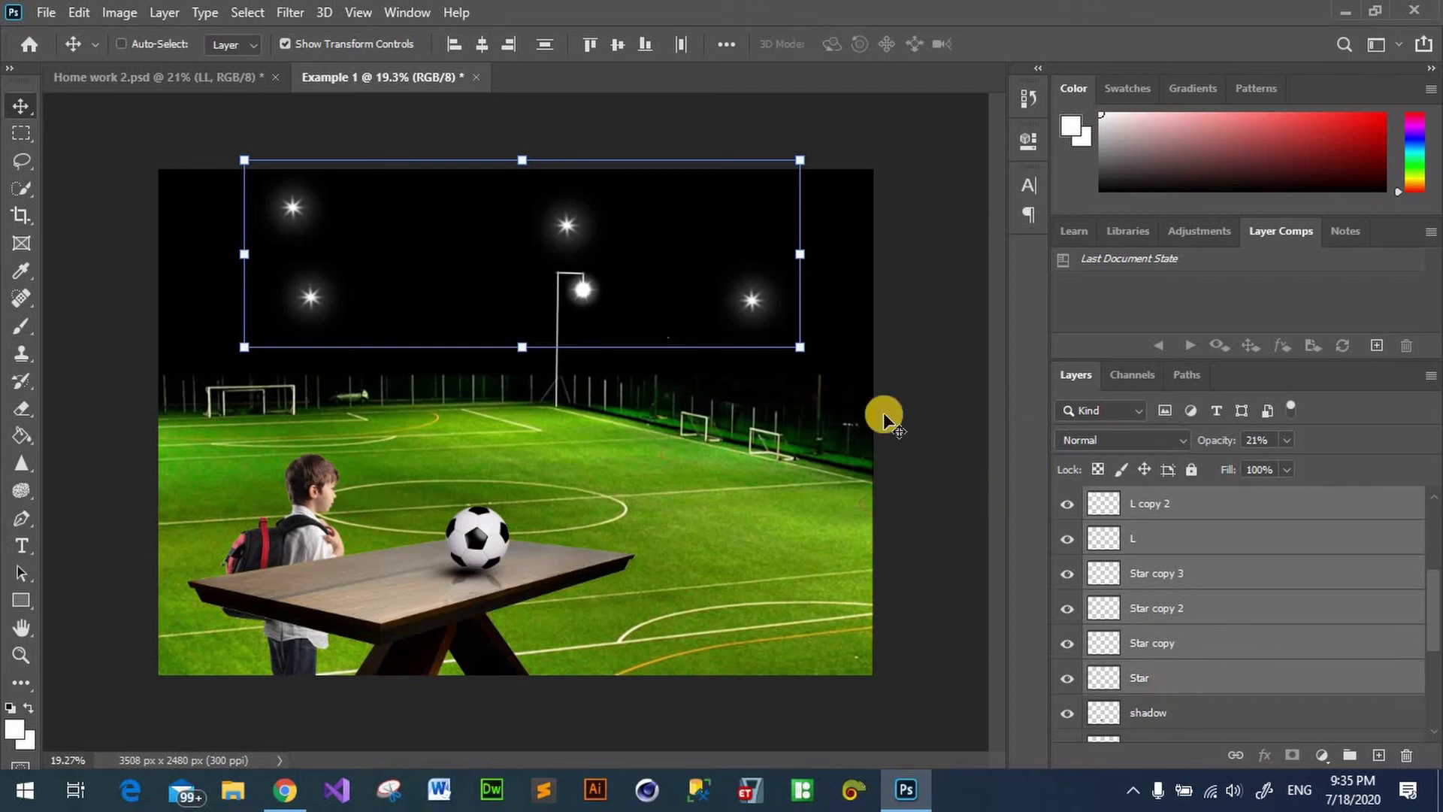
{"action": "left_click_drag", "start_coordinate": [801, 353], "coordinate": [593, 306]}
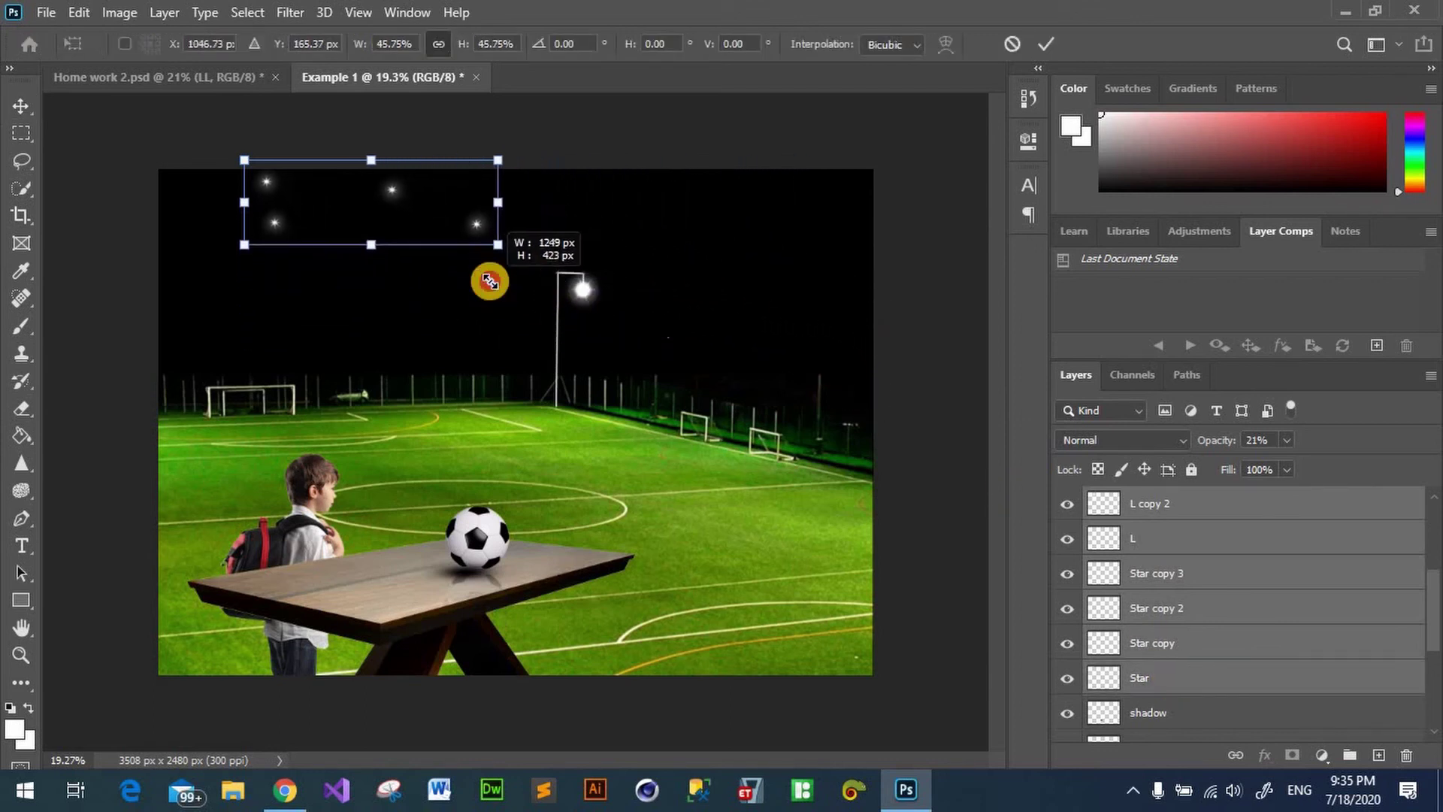
{"action": "left_click_drag", "start_coordinate": [593, 306], "coordinate": [471, 277]}
{"action": "left_click_drag", "start_coordinate": [419, 205], "coordinate": [453, 232]}
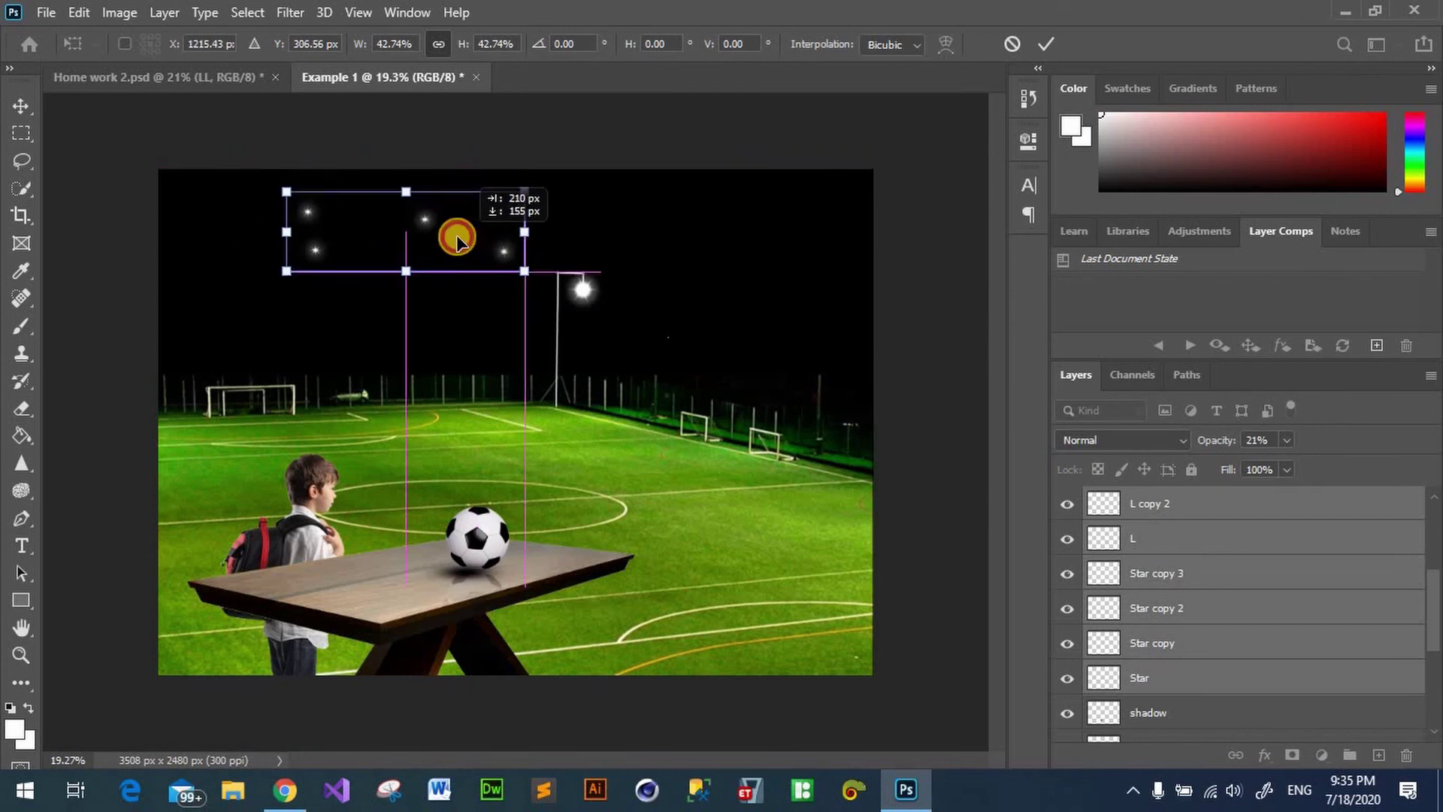
{"action": "key", "text": "Return"}
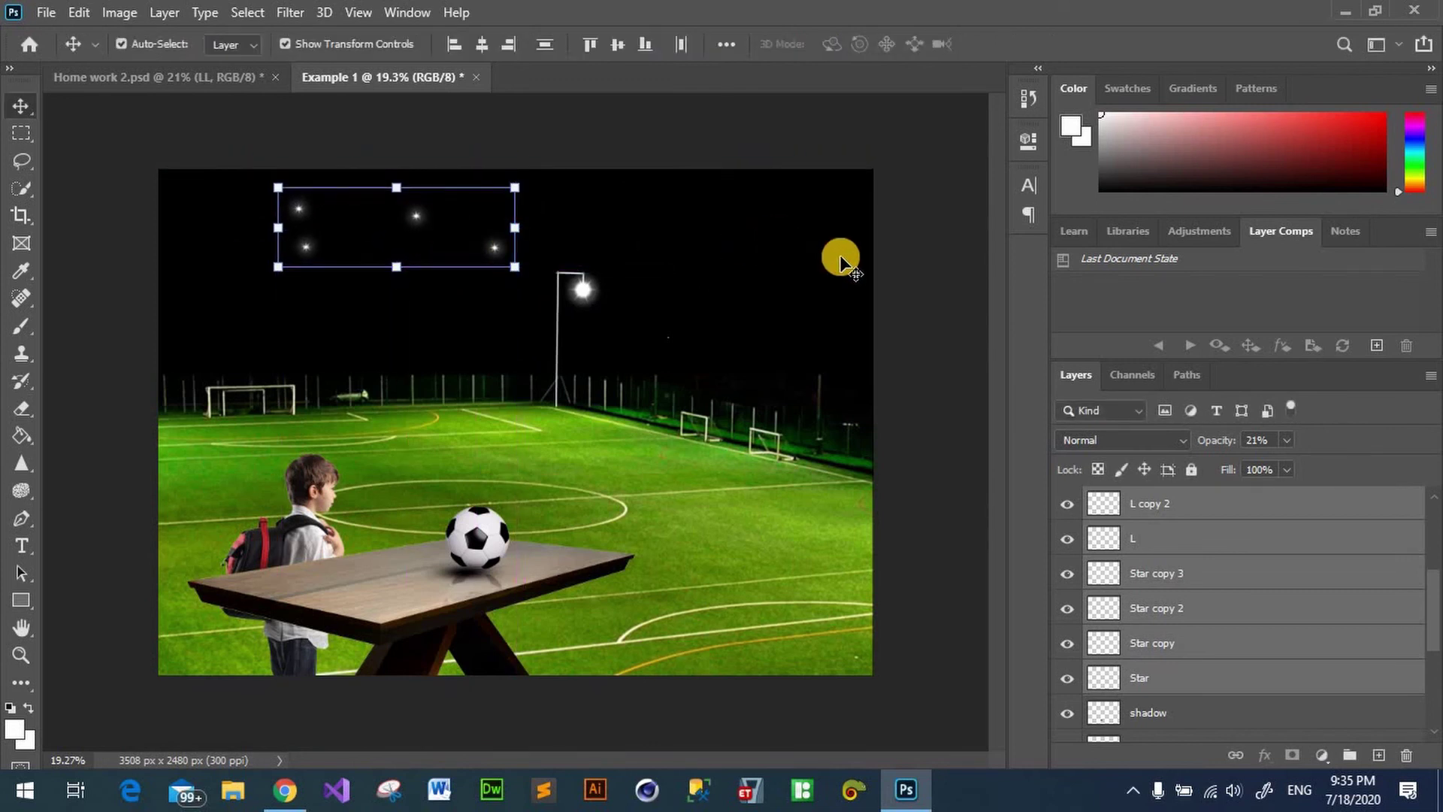
{"action": "left_click", "coordinate": [840, 261]}
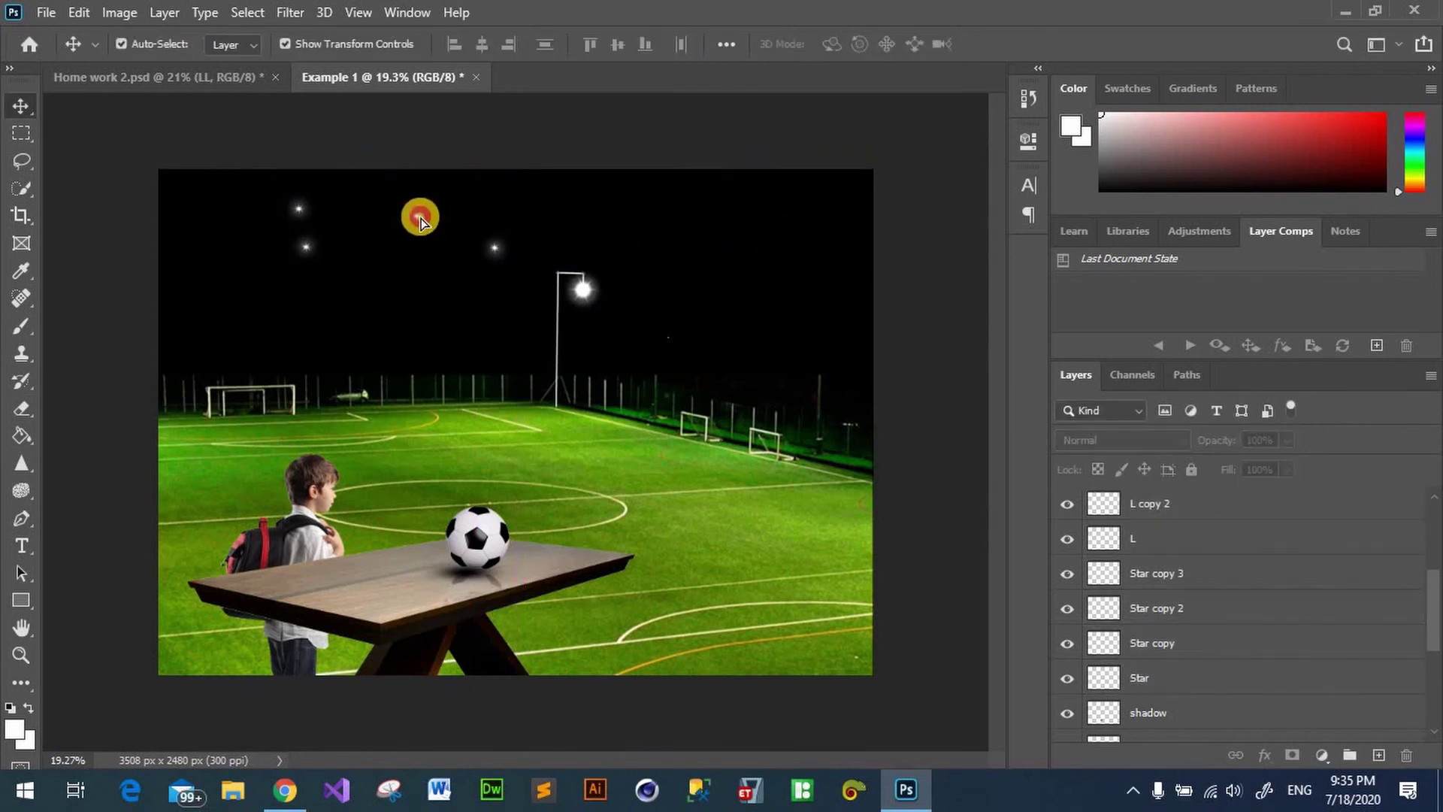
{"action": "left_click_drag", "start_coordinate": [419, 220], "coordinate": [417, 221]}
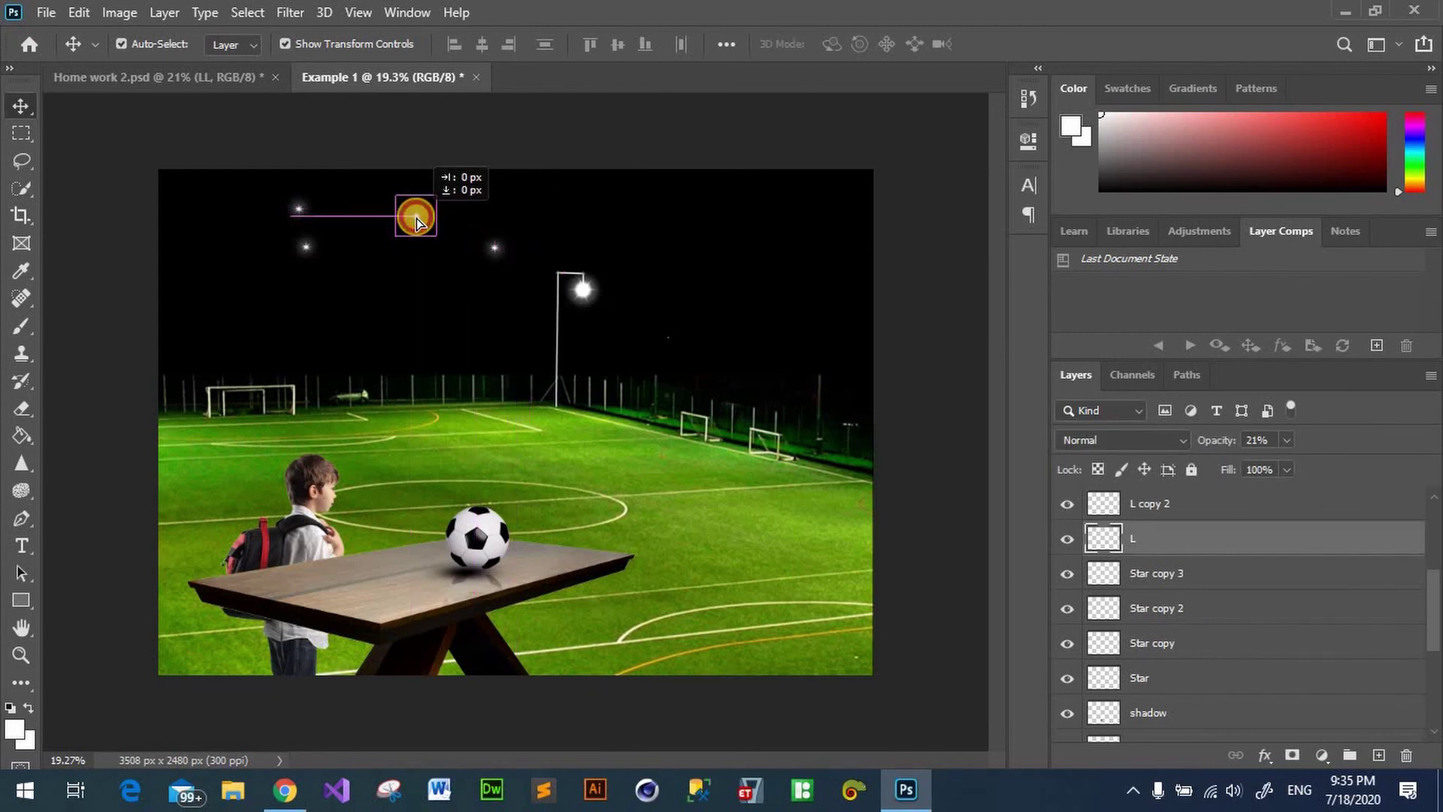
{"action": "left_click", "coordinate": [797, 245]}
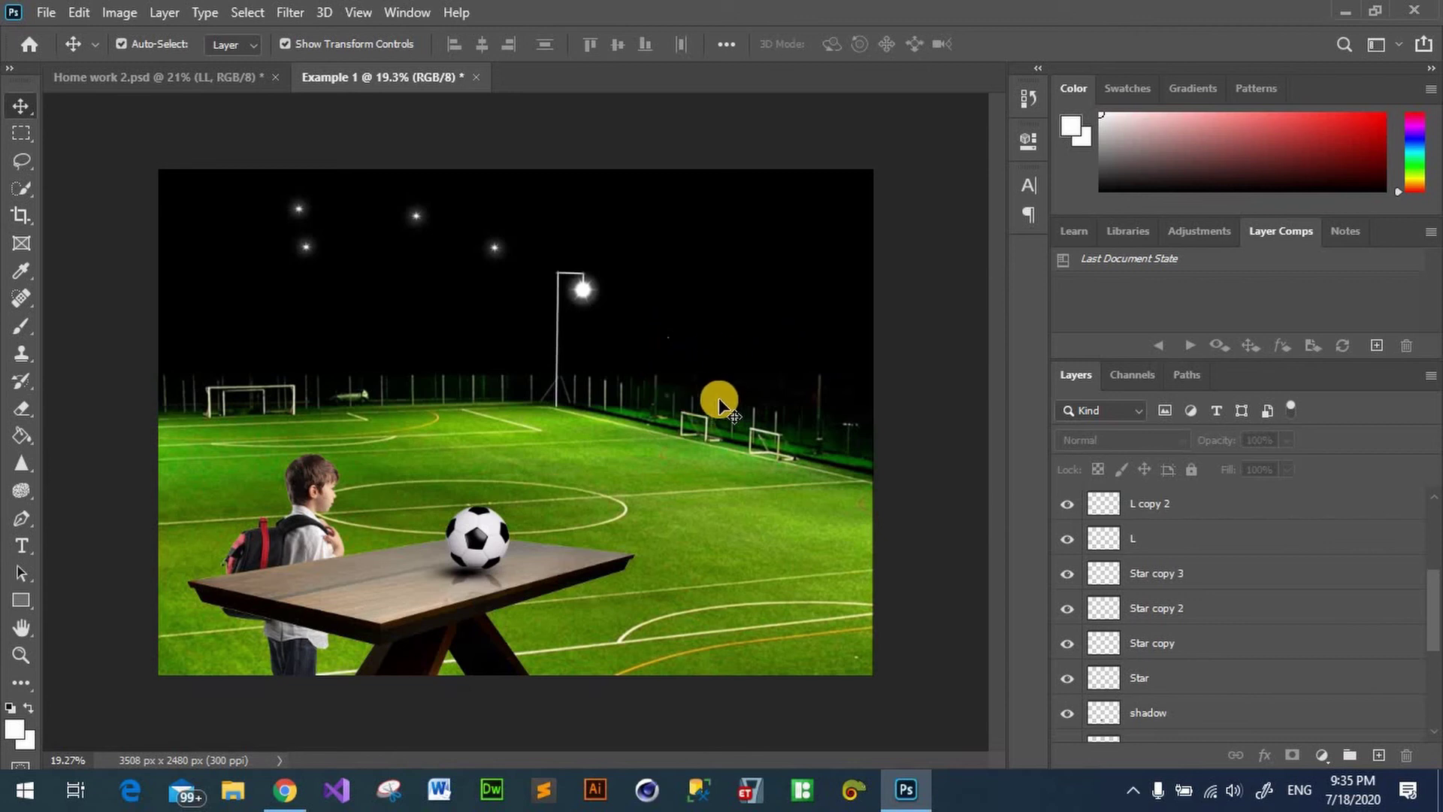
Step: Add a new empty layer above Layer 3 copy 2 with the Brush tool active
{"action": "scroll", "coordinate": [1170, 583], "scroll_direction": "up", "scroll_amount": 3}
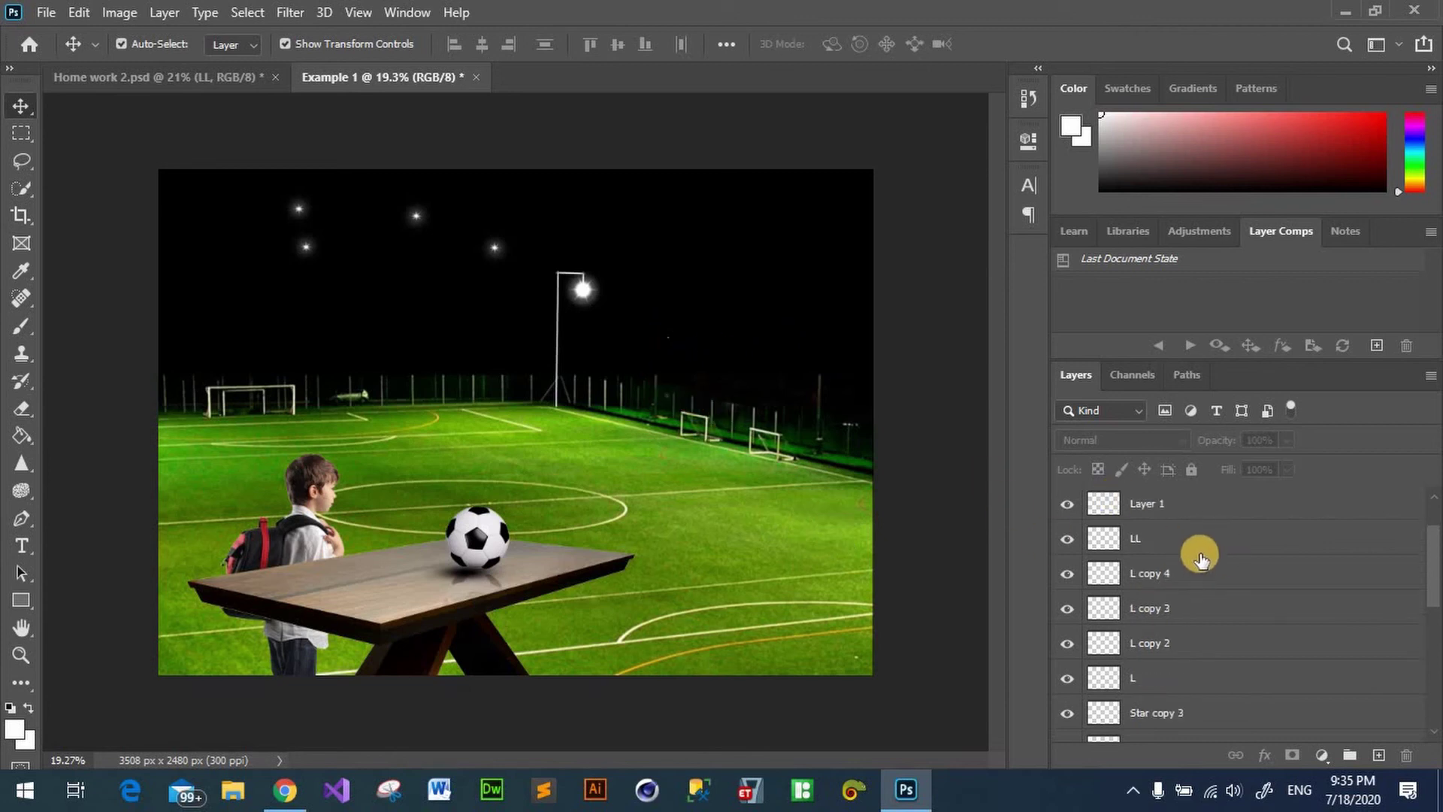
{"action": "scroll", "coordinate": [1198, 554], "scroll_direction": "up", "scroll_amount": 2}
{"action": "left_click", "coordinate": [1195, 511]}
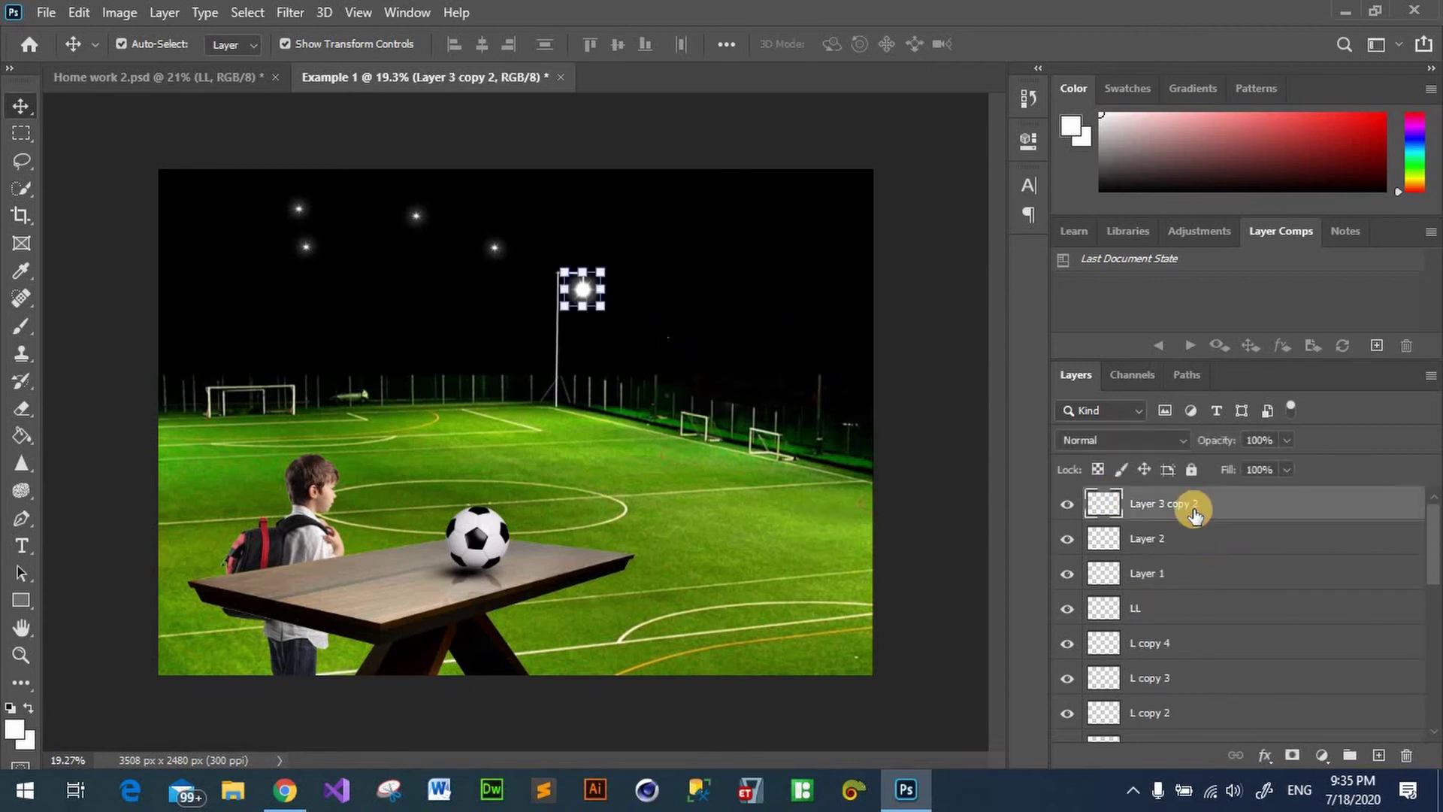
{"action": "left_click", "coordinate": [798, 310]}
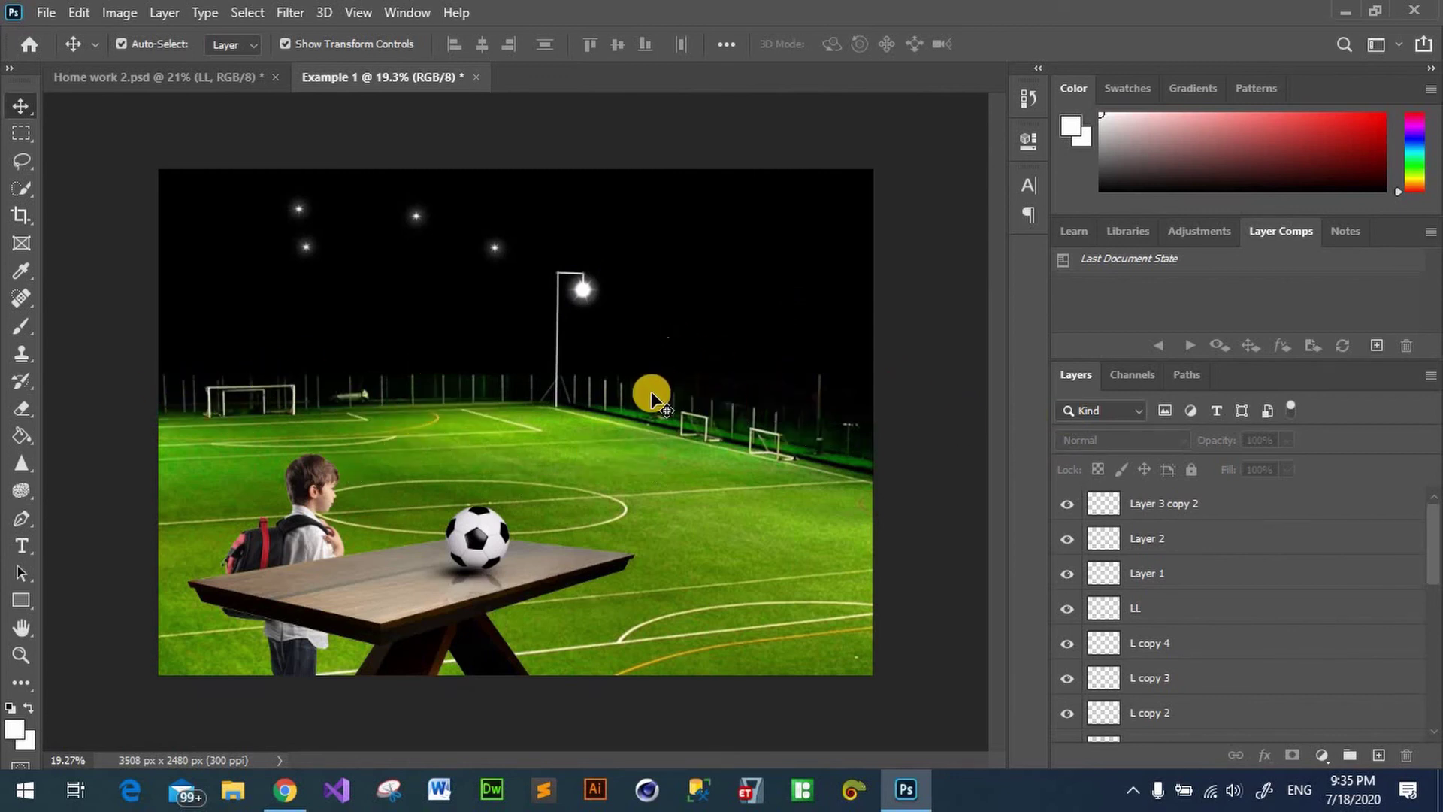
{"action": "left_click", "coordinate": [21, 326]}
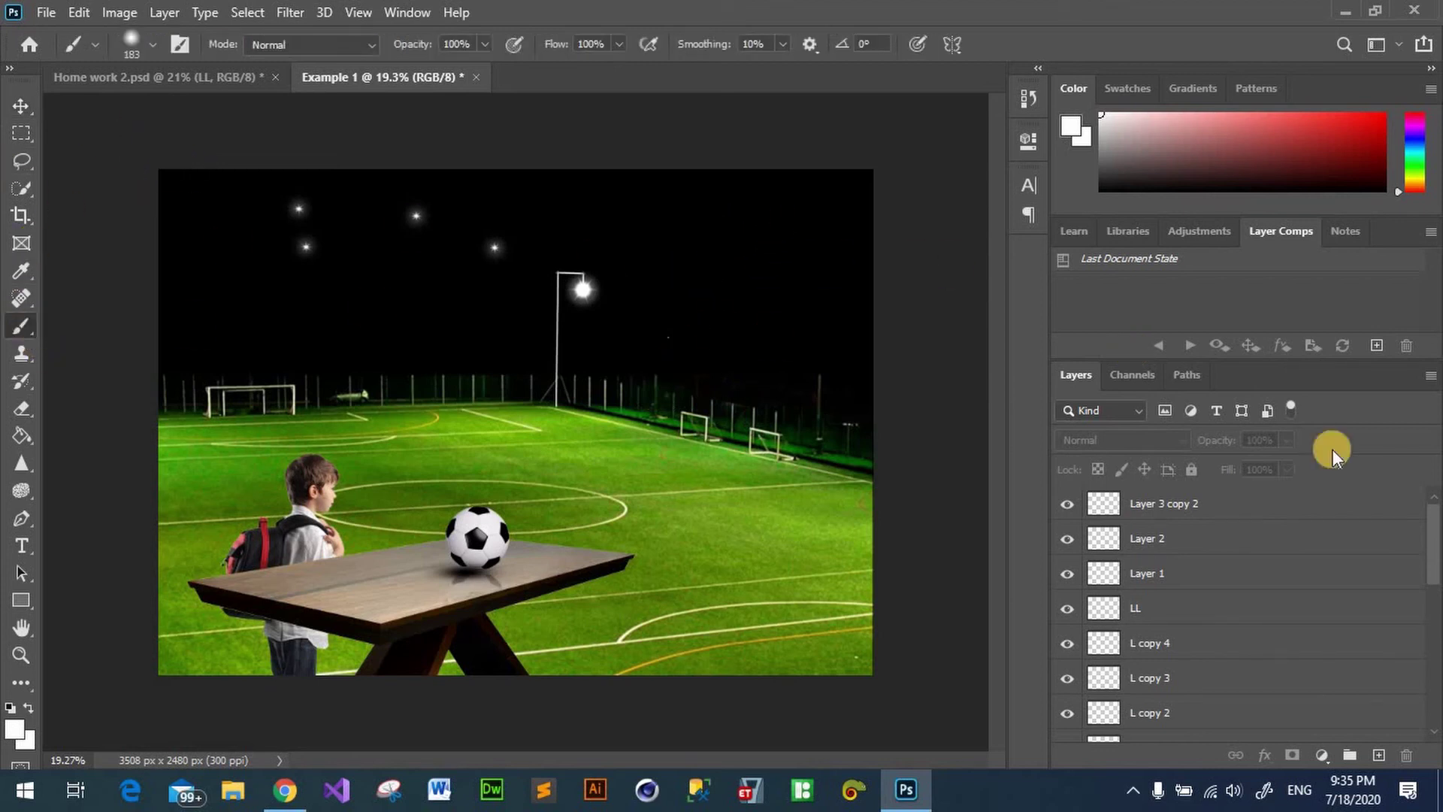
{"action": "left_click", "coordinate": [1237, 503]}
{"action": "left_click", "coordinate": [1380, 755]}
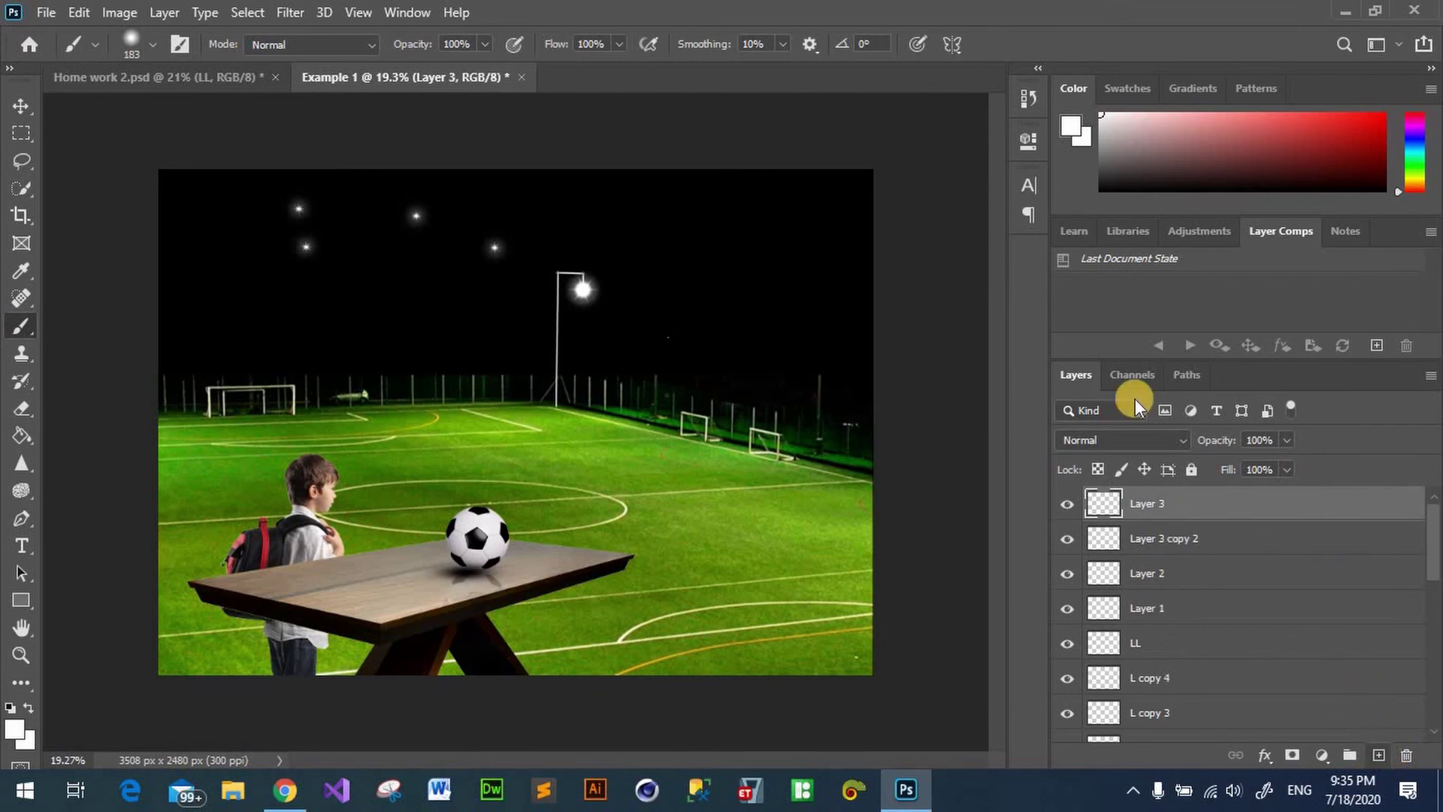
Step: Reduce the brush to 9 px after a test star dot
{"action": "left_click", "coordinate": [154, 45]}
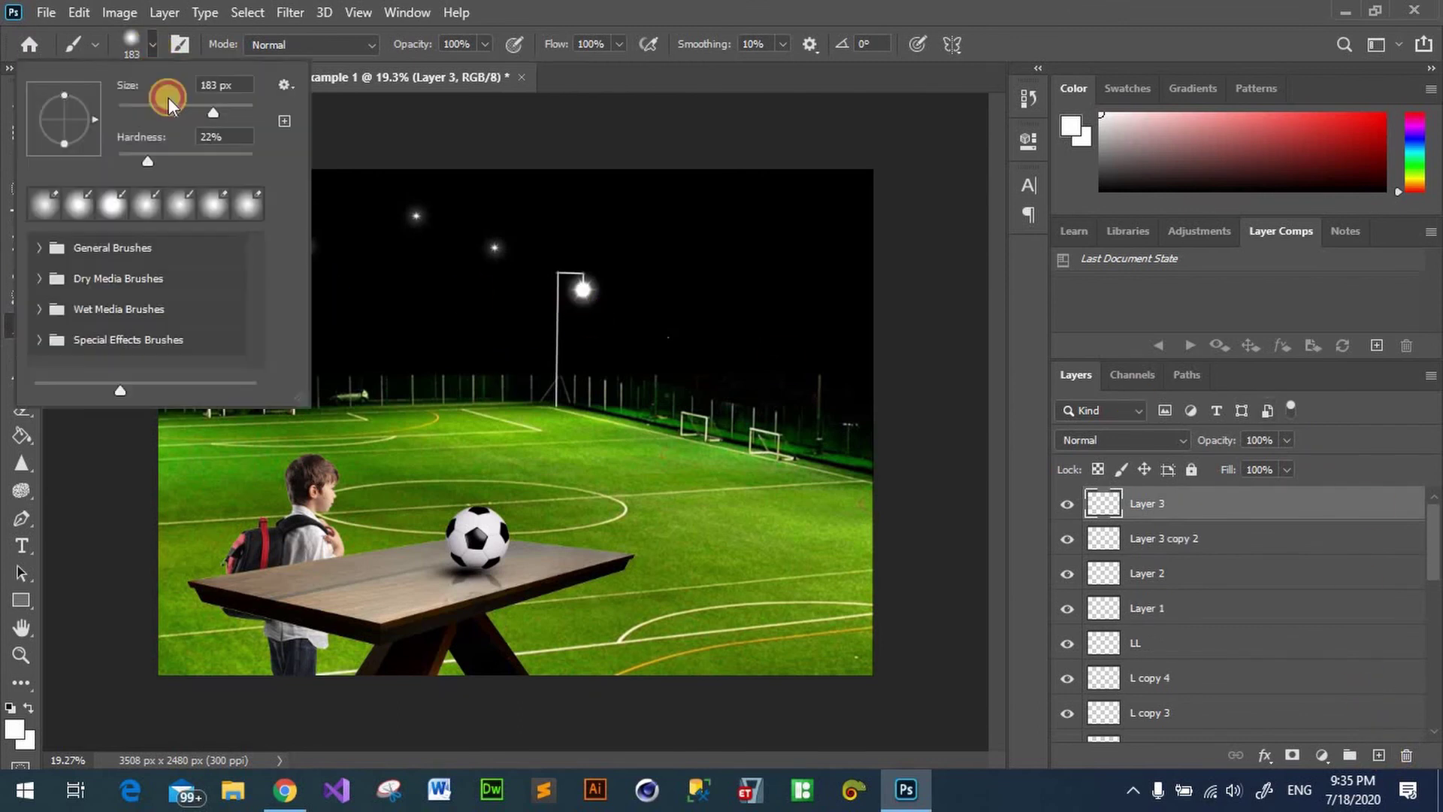
{"action": "left_click_drag", "start_coordinate": [140, 110], "coordinate": [137, 110]}
{"action": "left_click", "coordinate": [713, 212]}
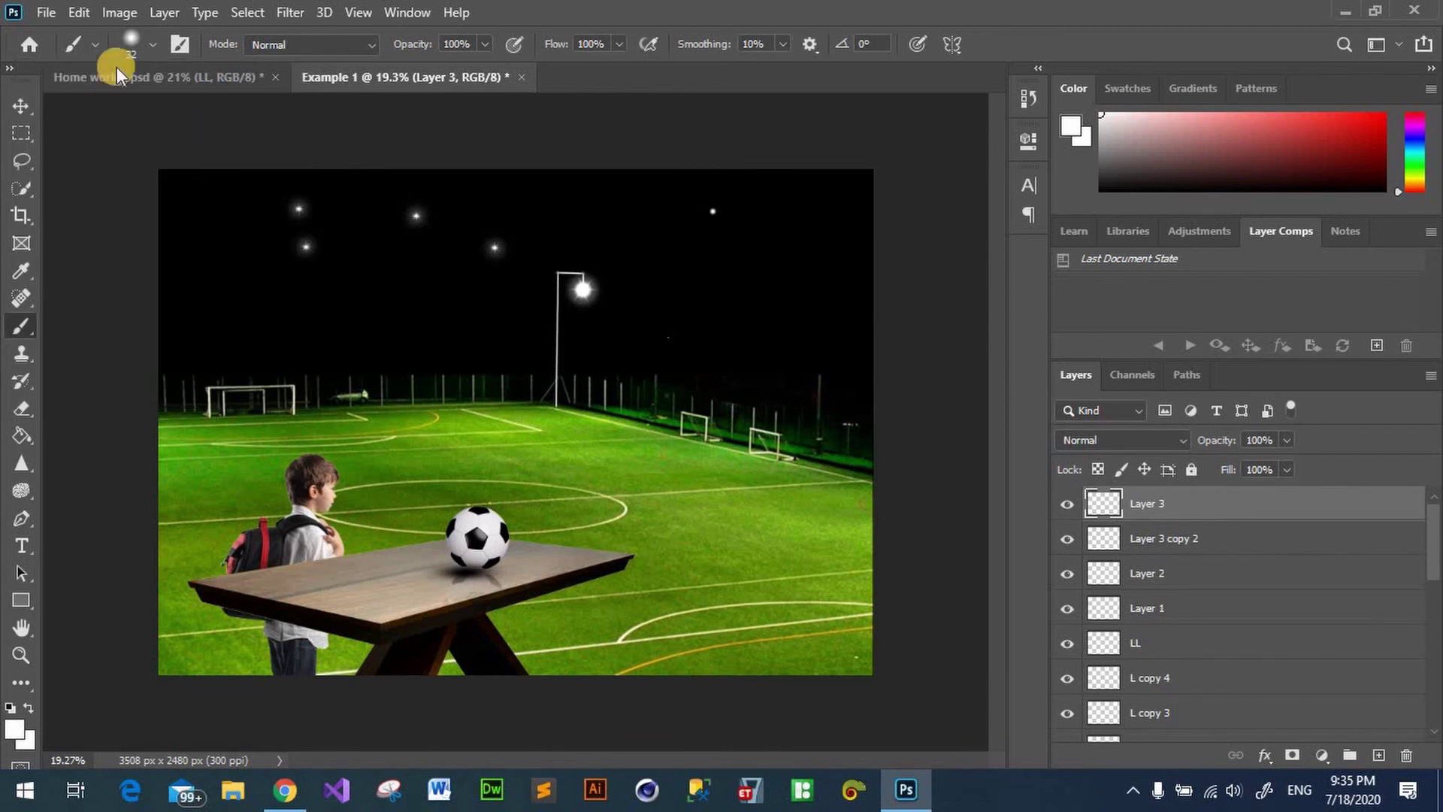
{"action": "left_click", "coordinate": [146, 44]}
{"action": "left_click_drag", "start_coordinate": [136, 112], "coordinate": [124, 112]}
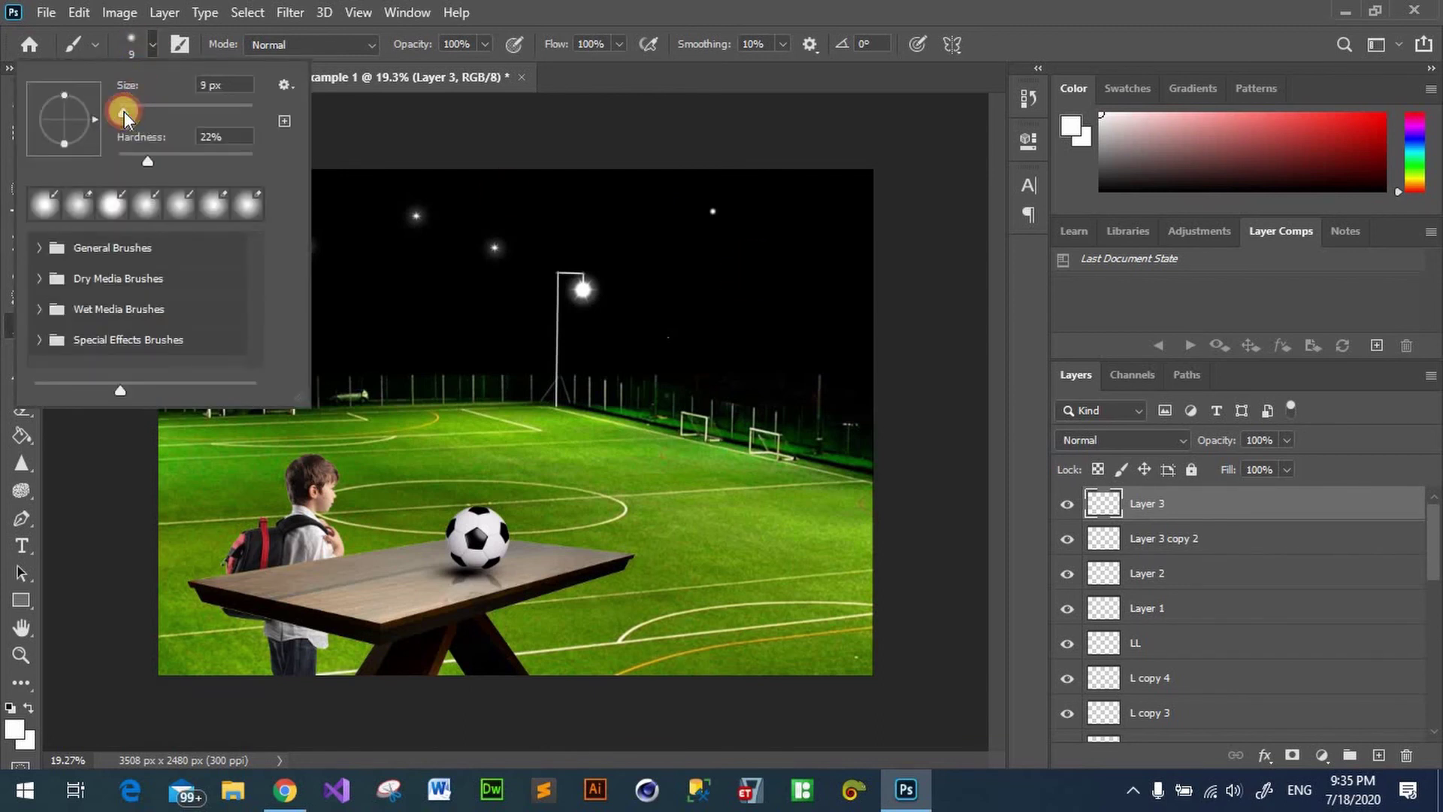
{"action": "left_click", "coordinate": [358, 277]}
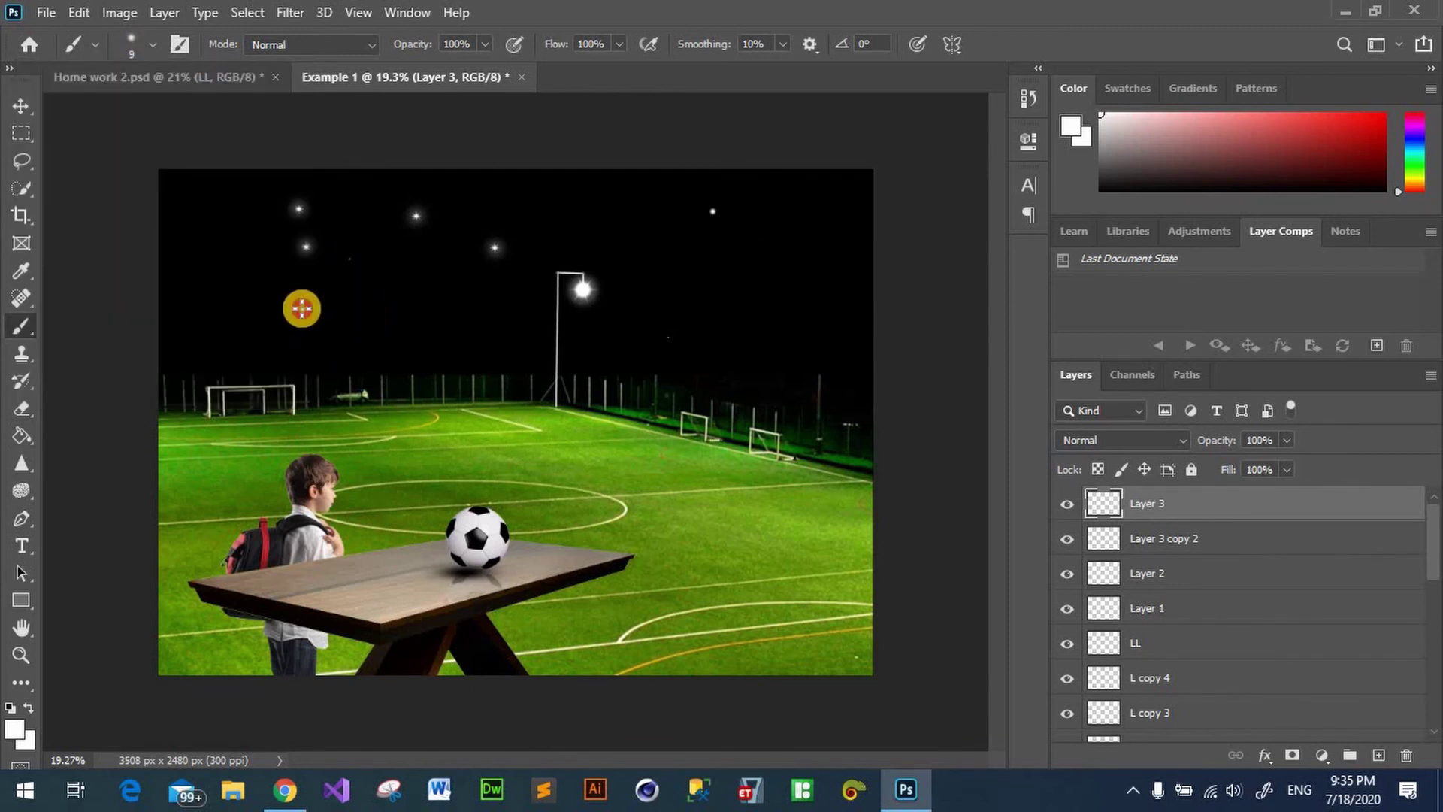
Step: Dot ten small white stars across the left, middle and right night sky
{"action": "left_click", "coordinate": [475, 305]}
{"action": "left_click", "coordinate": [490, 205]}
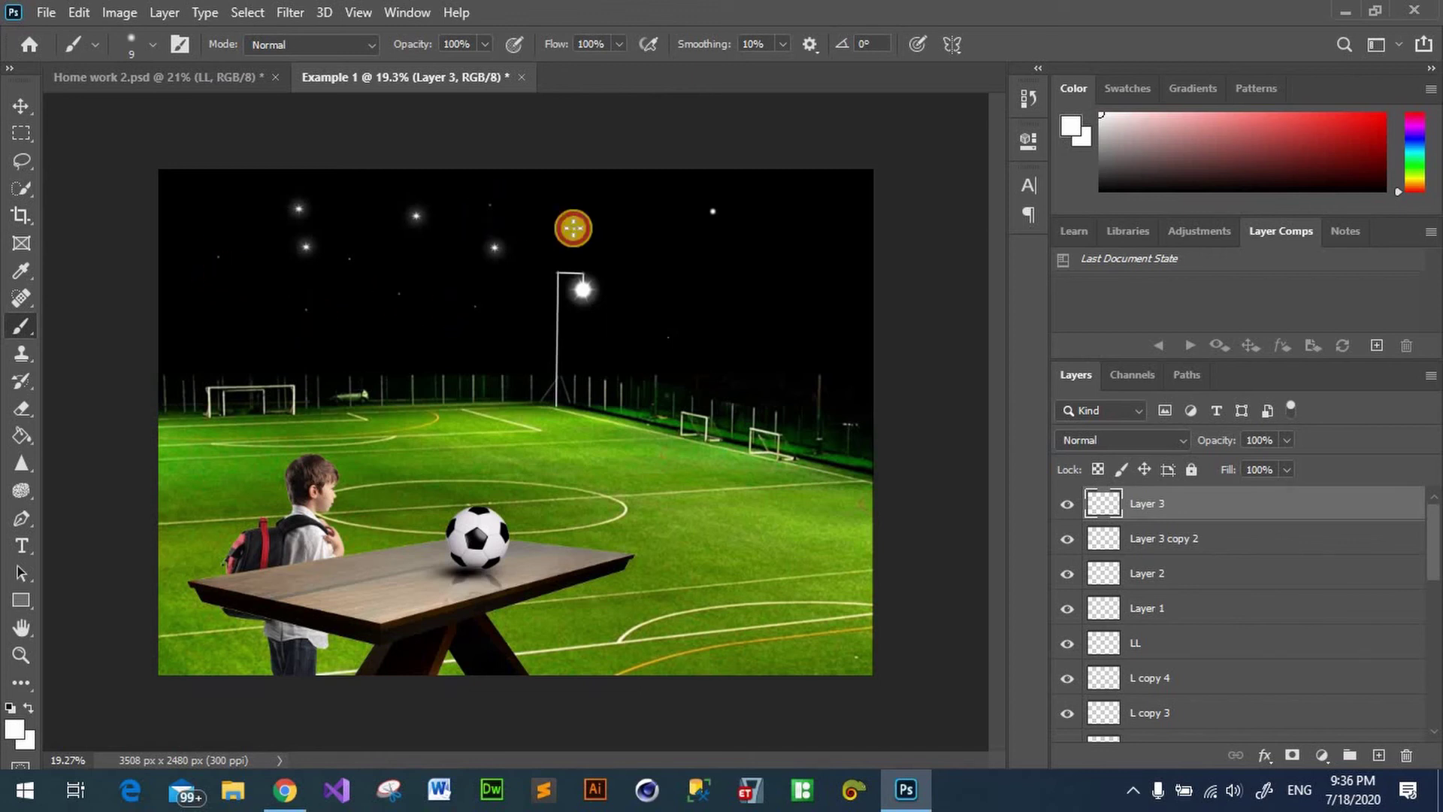
{"action": "left_click", "coordinate": [637, 223]}
{"action": "left_click", "coordinate": [691, 255]}
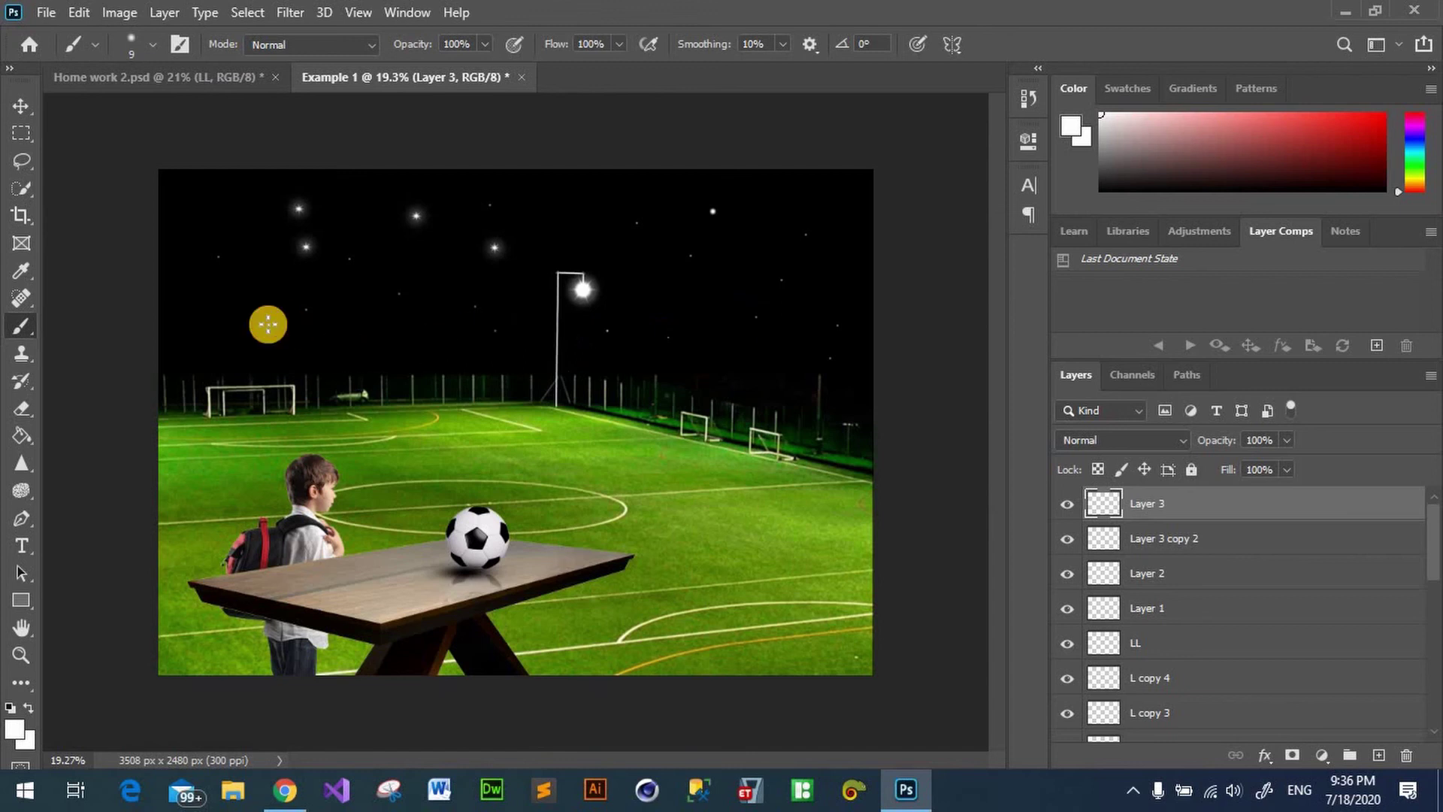
{"action": "left_click", "coordinate": [267, 323]}
{"action": "left_click", "coordinate": [237, 227]}
{"action": "left_click", "coordinate": [196, 323]}
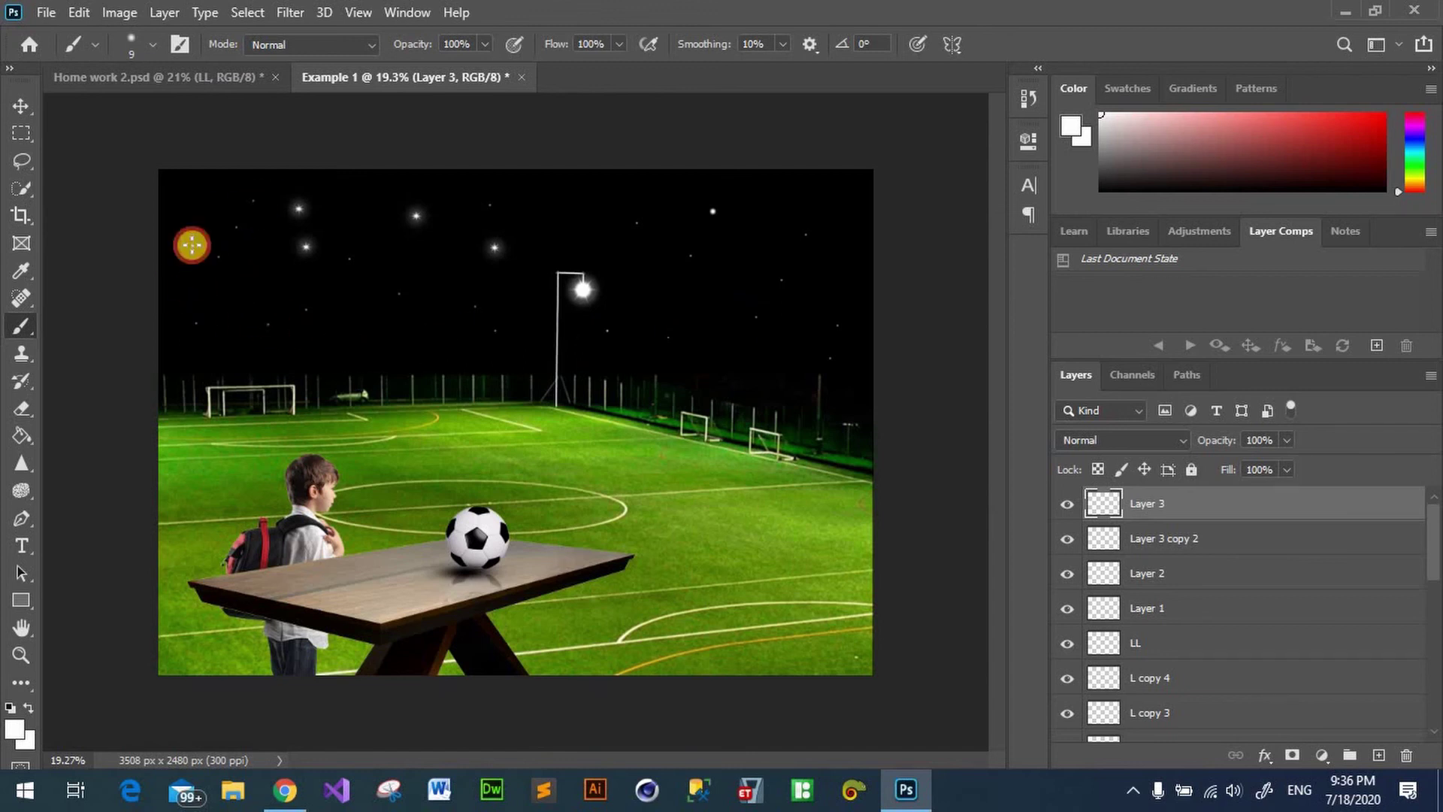
{"action": "left_click", "coordinate": [183, 230]}
{"action": "left_click", "coordinate": [566, 185]}
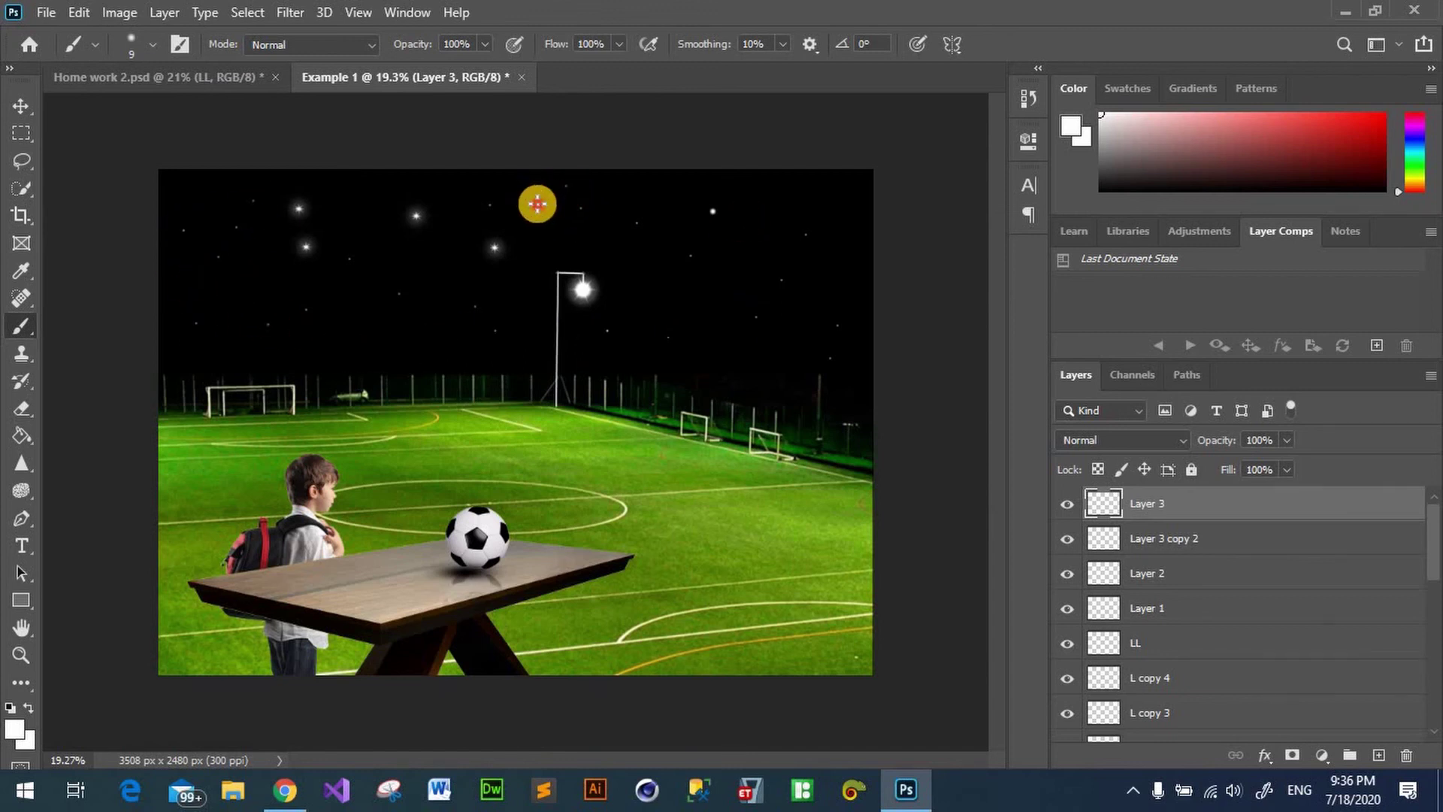
{"action": "left_click", "coordinate": [537, 204]}
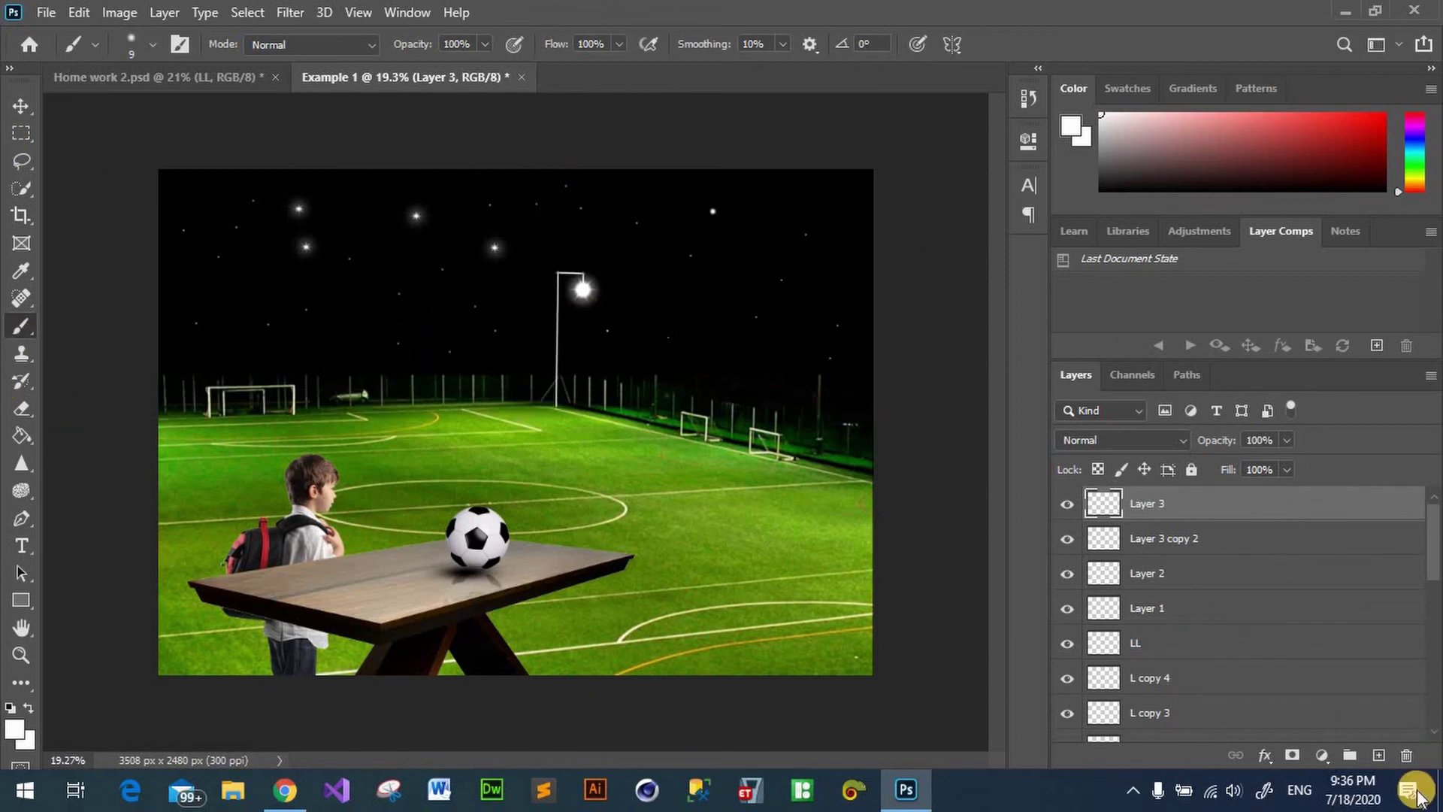
Step: Add an empty Layer 4 and unlock the st football field layer
{"action": "left_click", "coordinate": [1379, 754]}
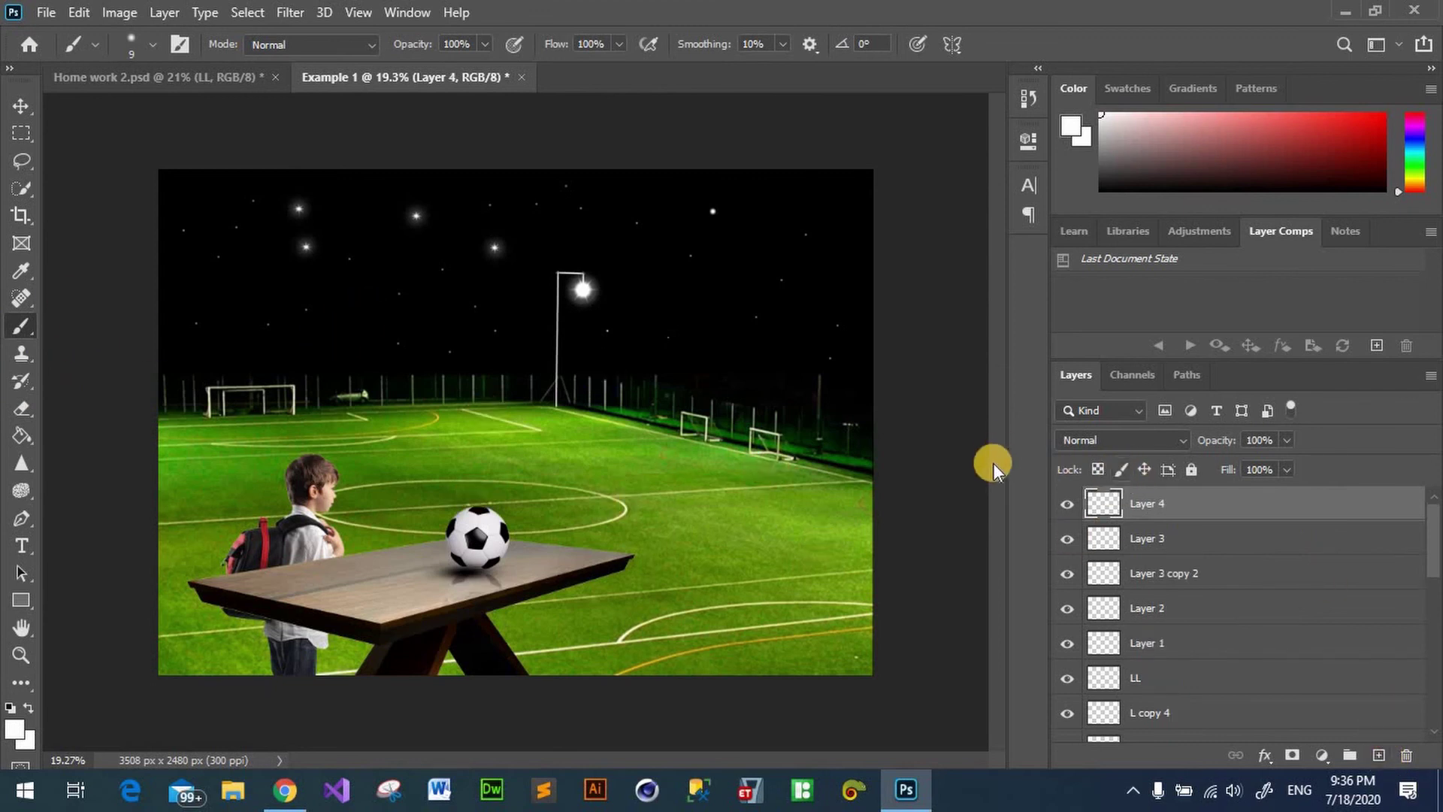
{"action": "mouse_move", "coordinate": [1432, 577]}
{"action": "left_mouse_down"}
{"action": "mouse_move", "coordinate": [1436, 637]}
{"action": "mouse_move", "coordinate": [1266, 713]}
{"action": "left_mouse_up"}
{"action": "left_click", "coordinate": [1252, 697]}
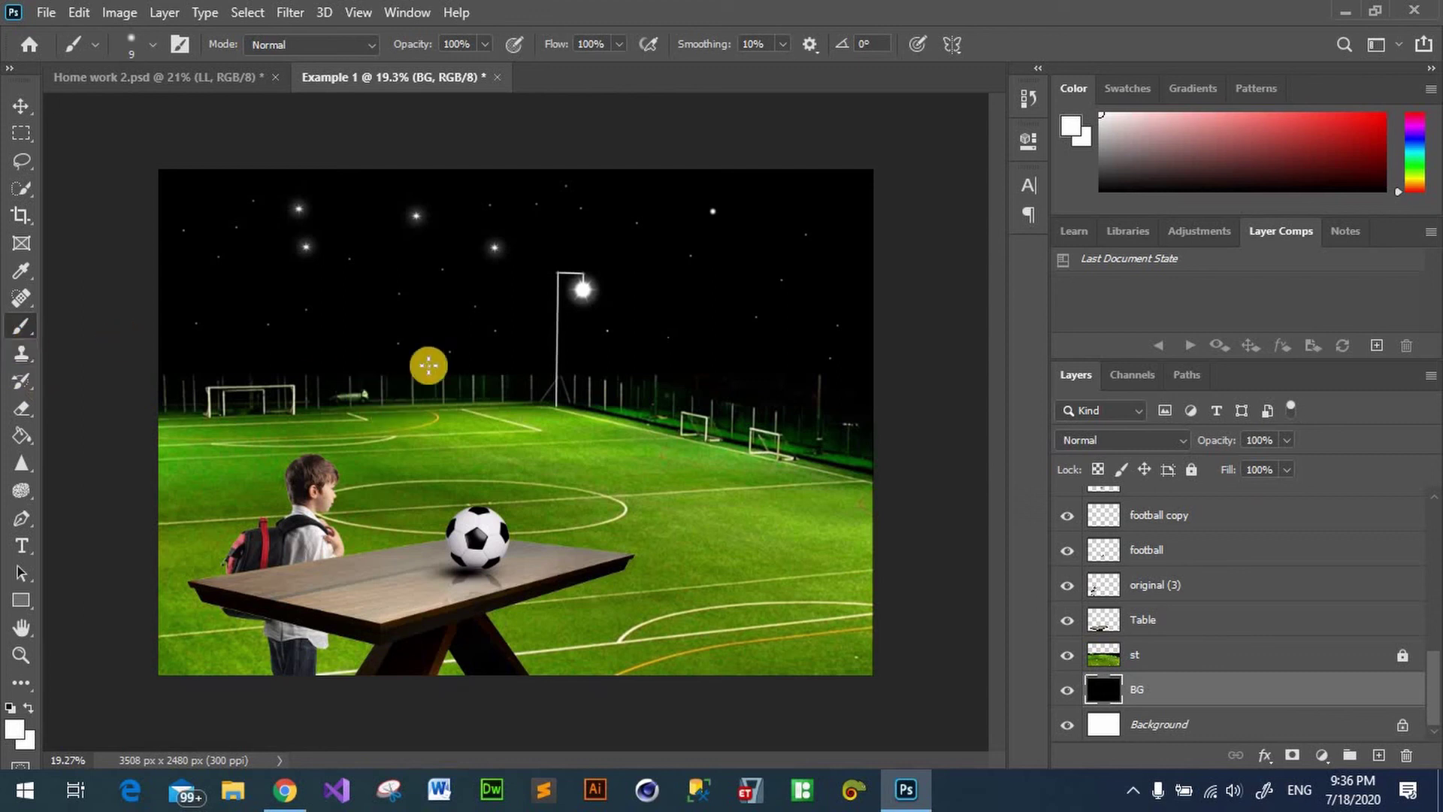
{"action": "left_click", "coordinate": [1195, 656]}
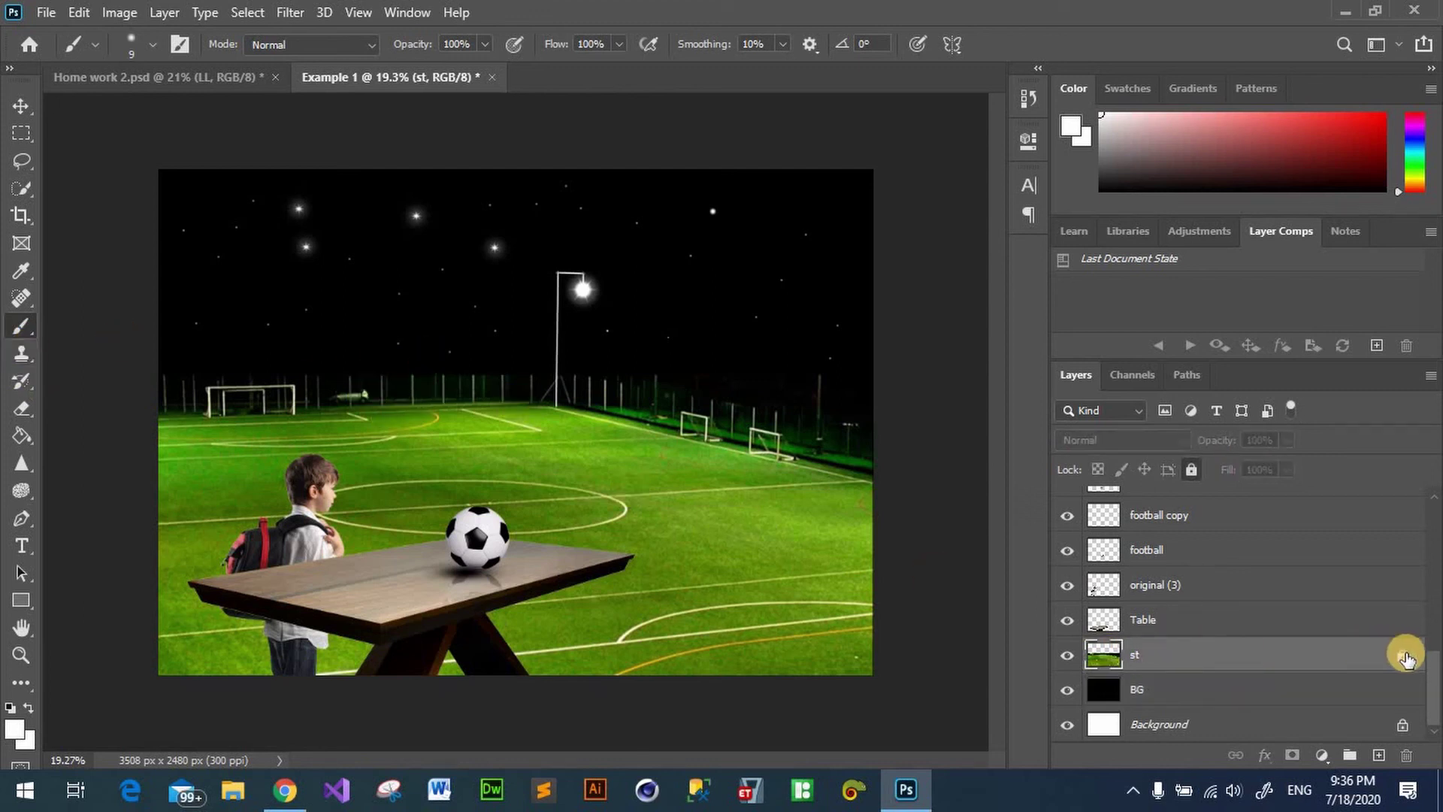
{"action": "left_click", "coordinate": [1400, 658]}
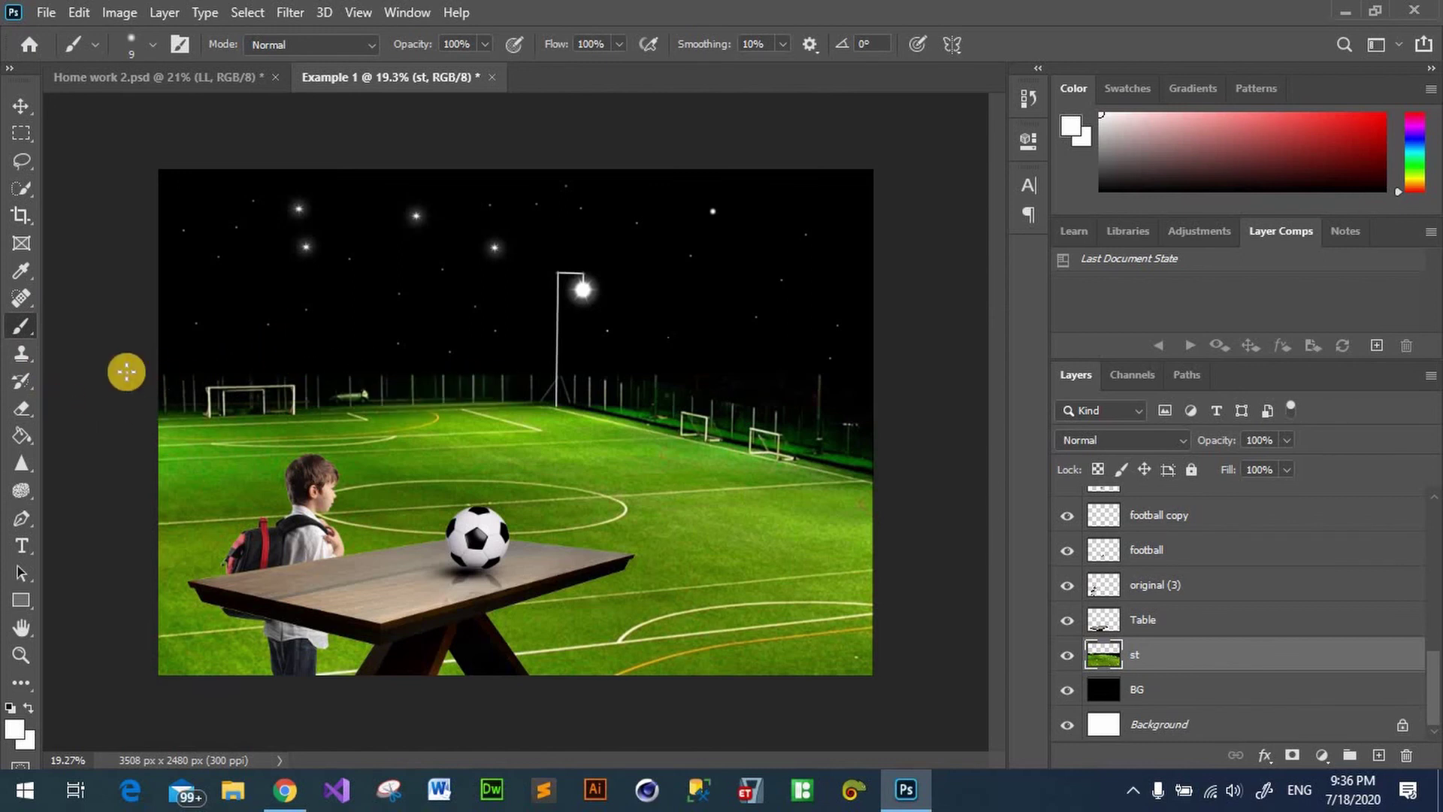
Step: Erase the field photo's edge along the horizon with a 259 px eraser
{"action": "left_click", "coordinate": [22, 410]}
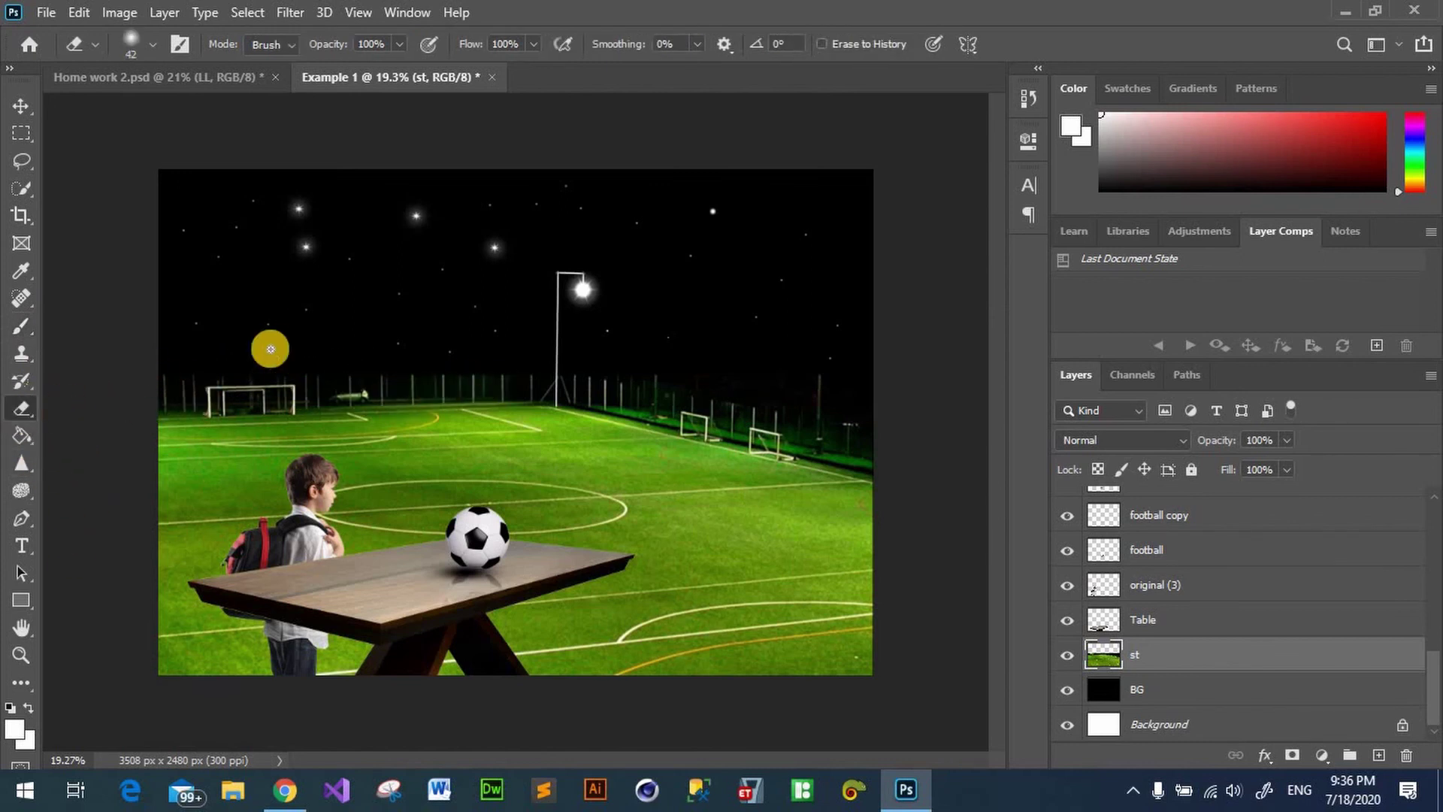
{"action": "left_click", "coordinate": [151, 43]}
{"action": "left_click_drag", "start_coordinate": [148, 112], "coordinate": [179, 124]}
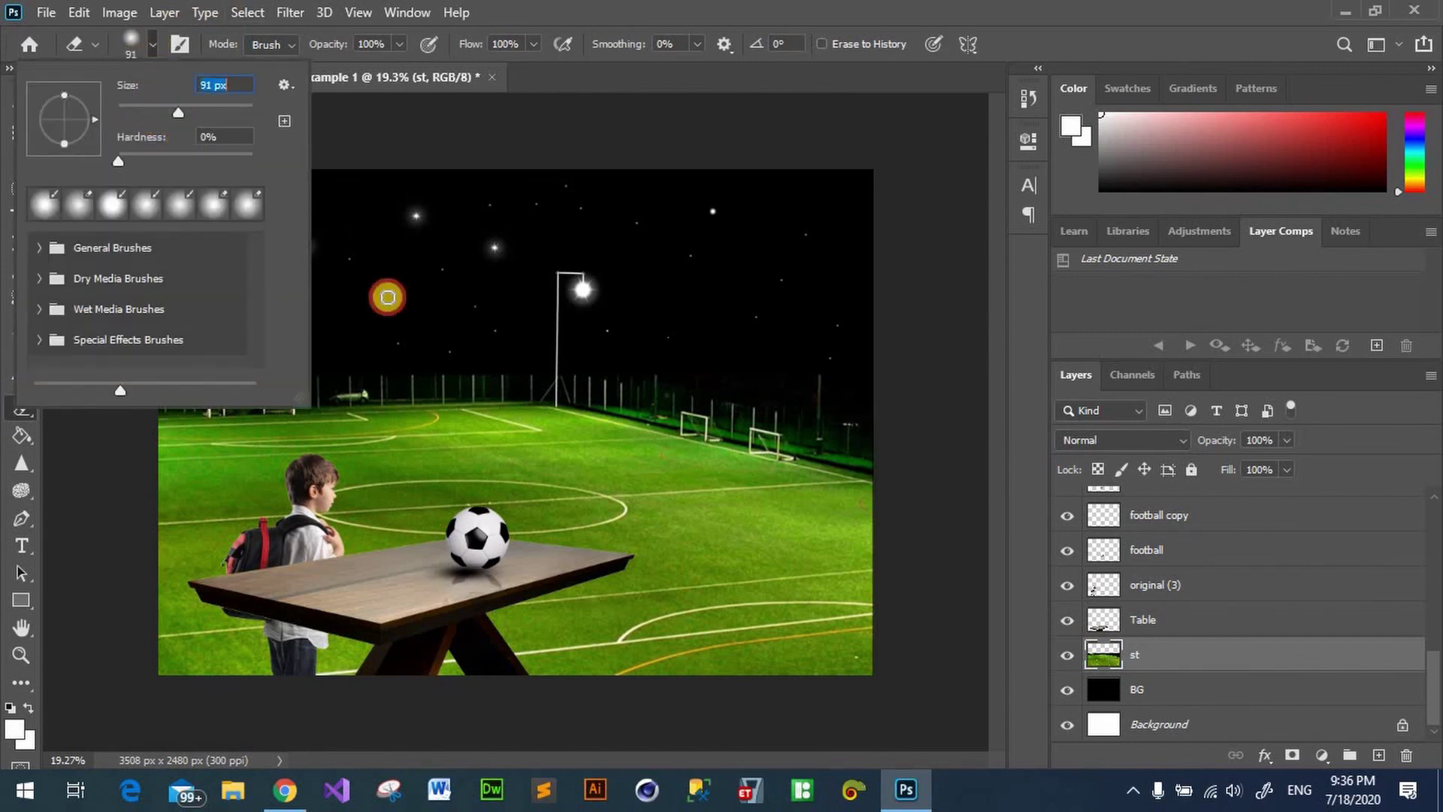
{"action": "scroll", "coordinate": [209, 145], "scroll_direction": "up", "scroll_amount": 16}
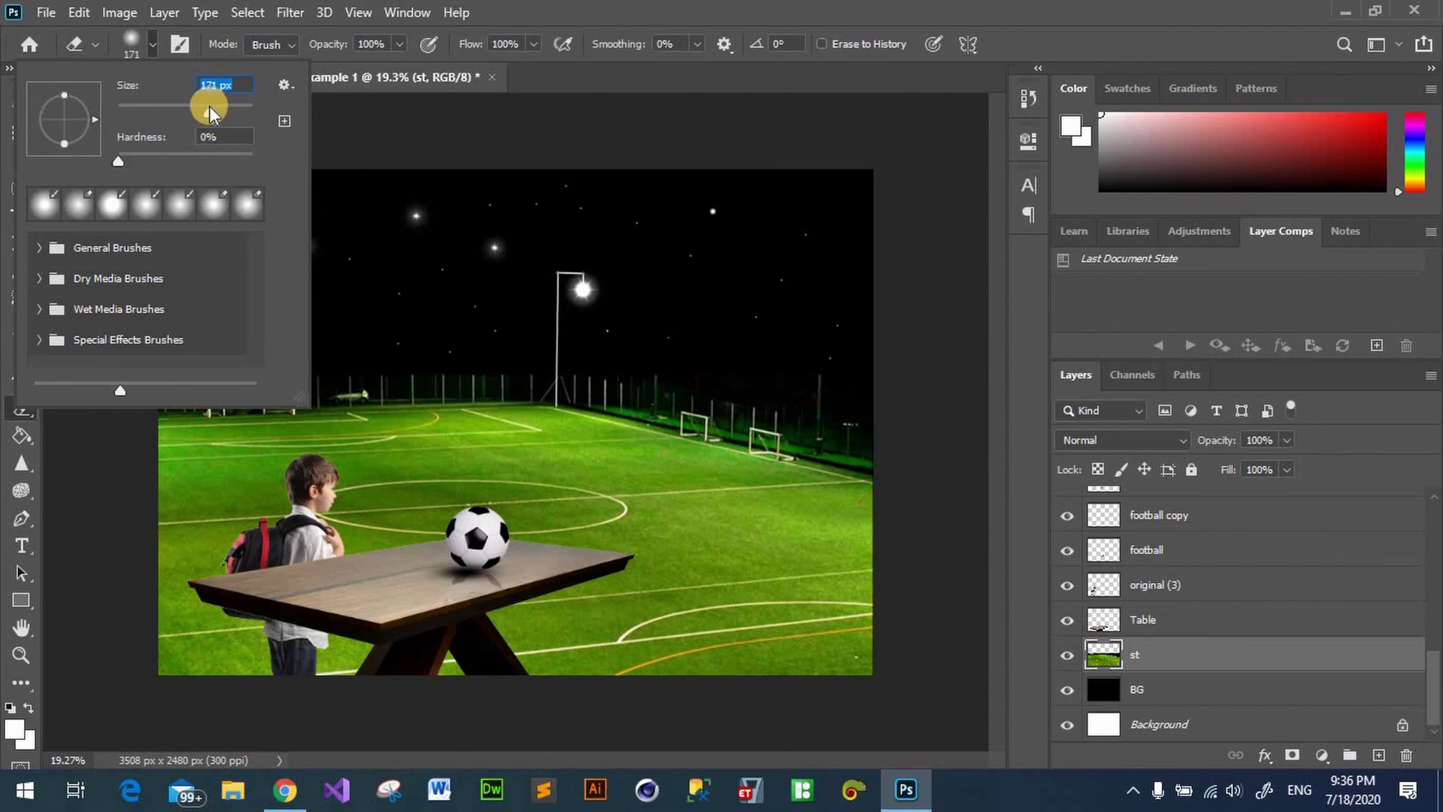
{"action": "left_click_drag", "start_coordinate": [219, 114], "coordinate": [223, 113]}
{"action": "left_click", "coordinate": [441, 360]}
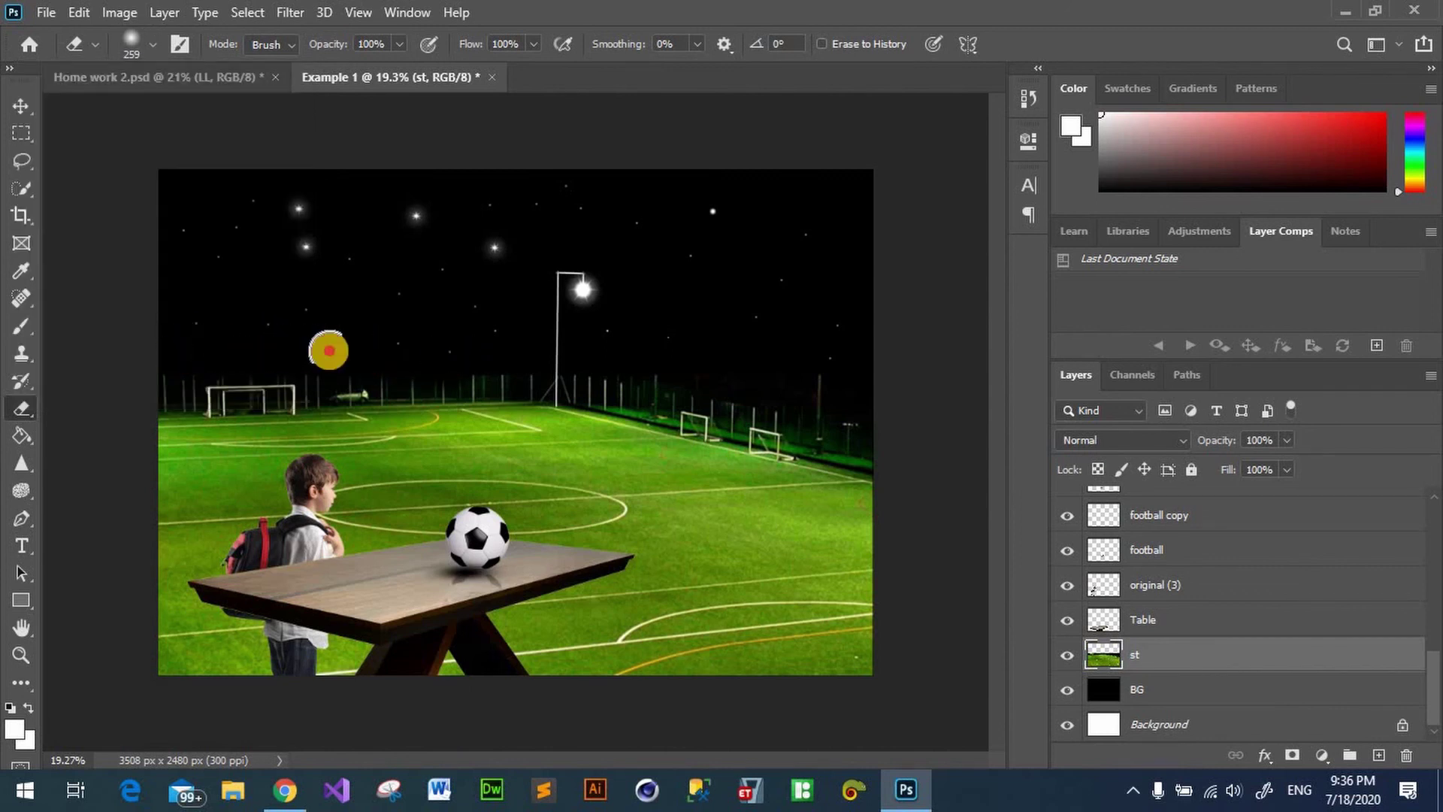
{"action": "left_click_drag", "start_coordinate": [175, 342], "coordinate": [513, 347]}
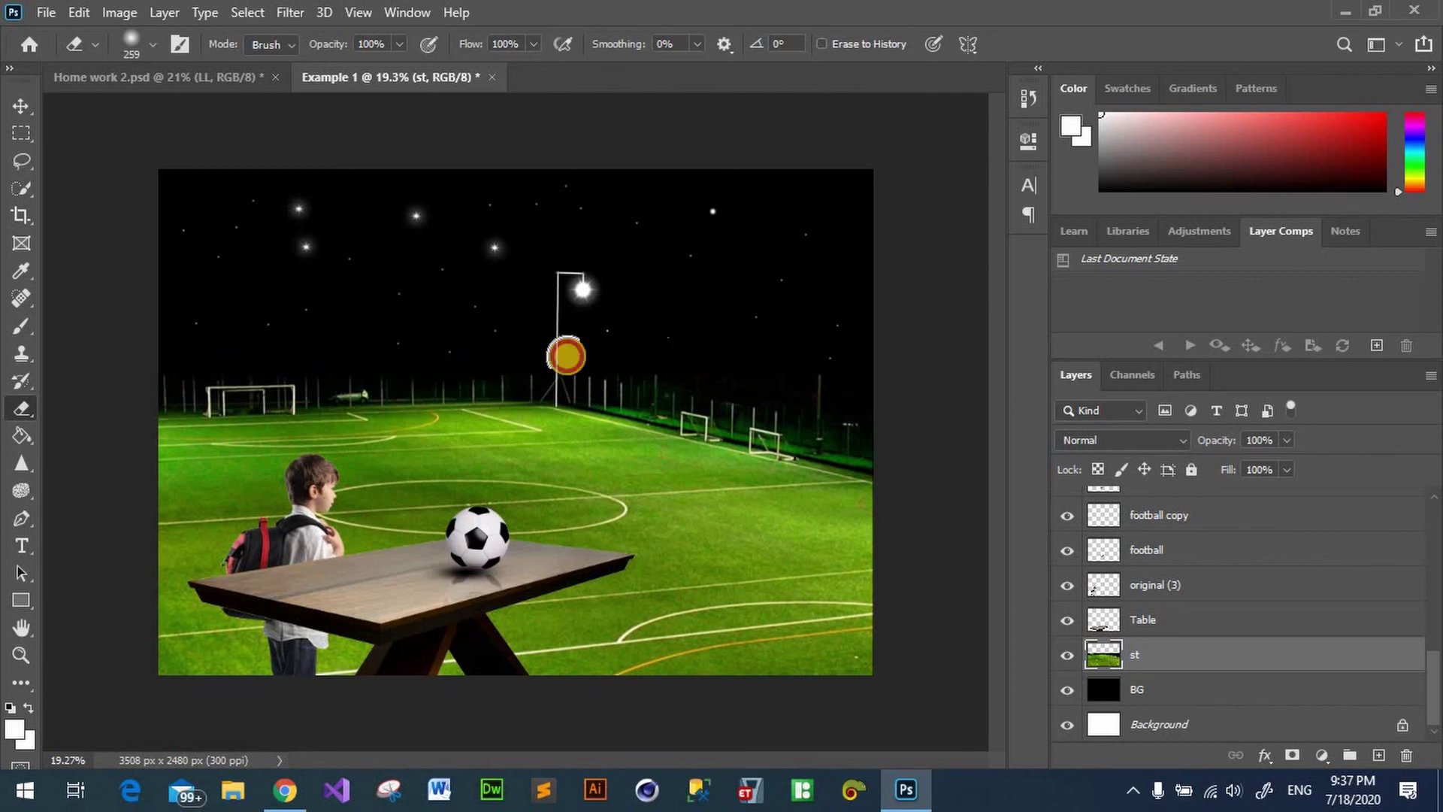
{"action": "left_click_drag", "start_coordinate": [616, 364], "coordinate": [688, 360]}
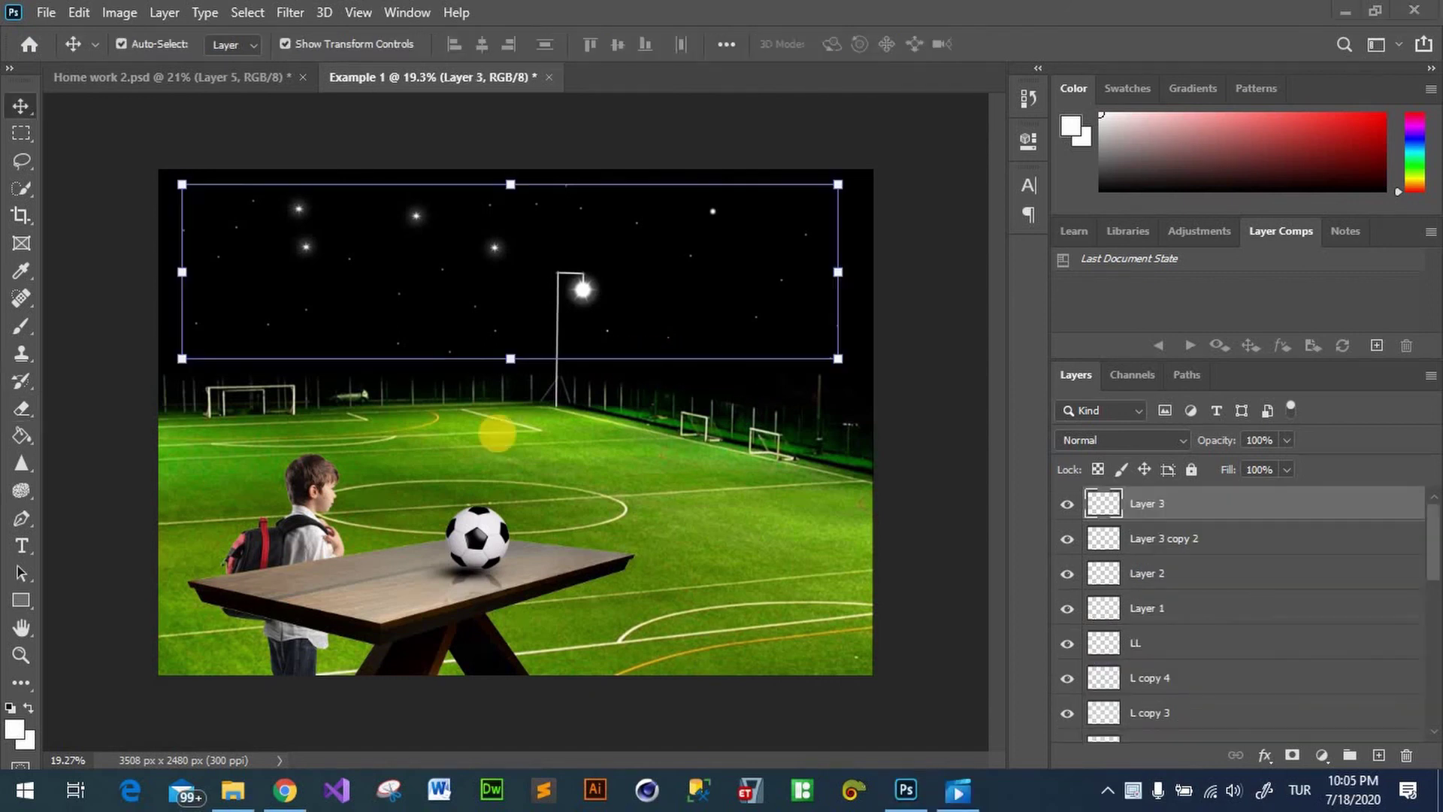
Step: Check the Home work 2 reference, then return to Example 1 with the Horizontal Type Tool
{"action": "left_click", "coordinate": [201, 78]}
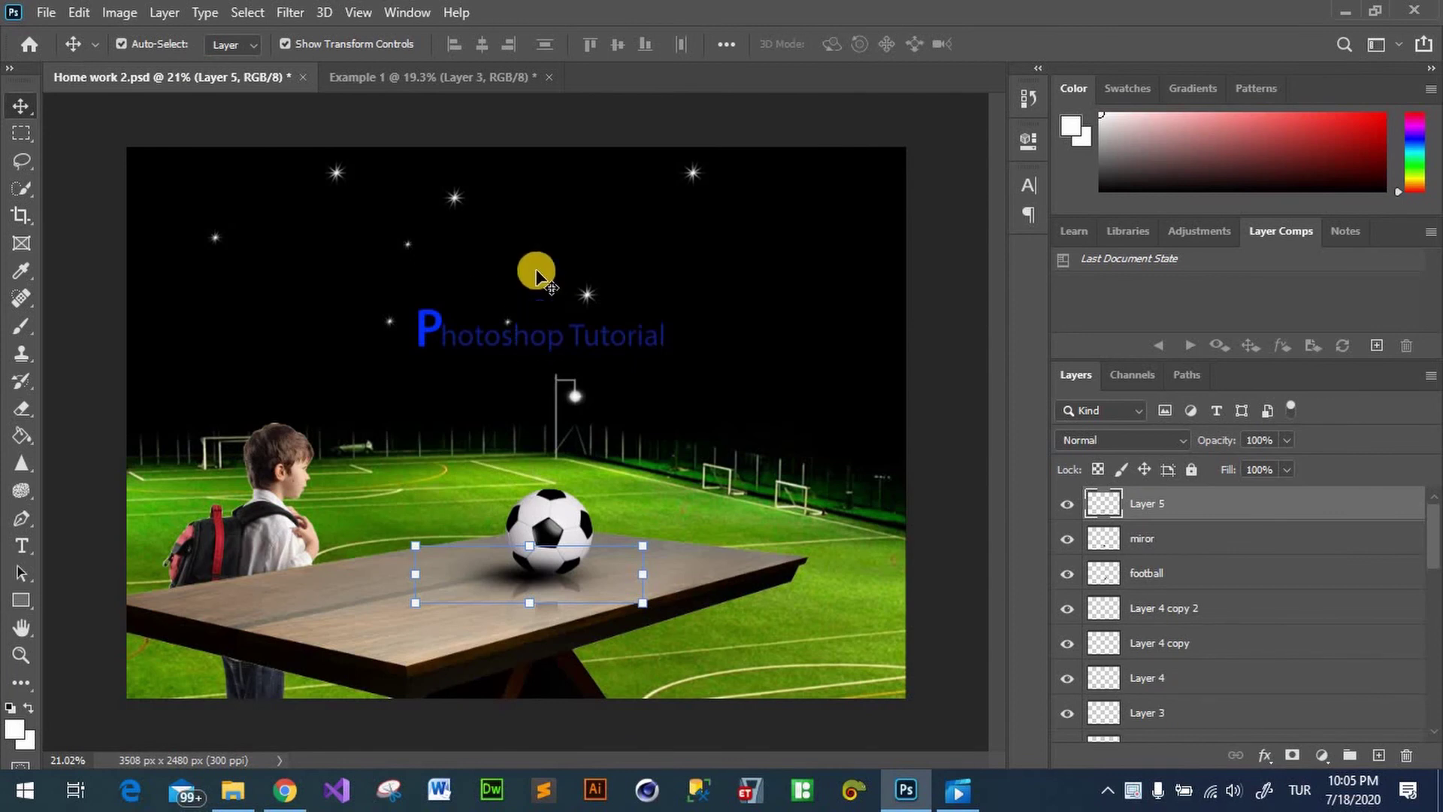
{"action": "left_click", "coordinate": [419, 75]}
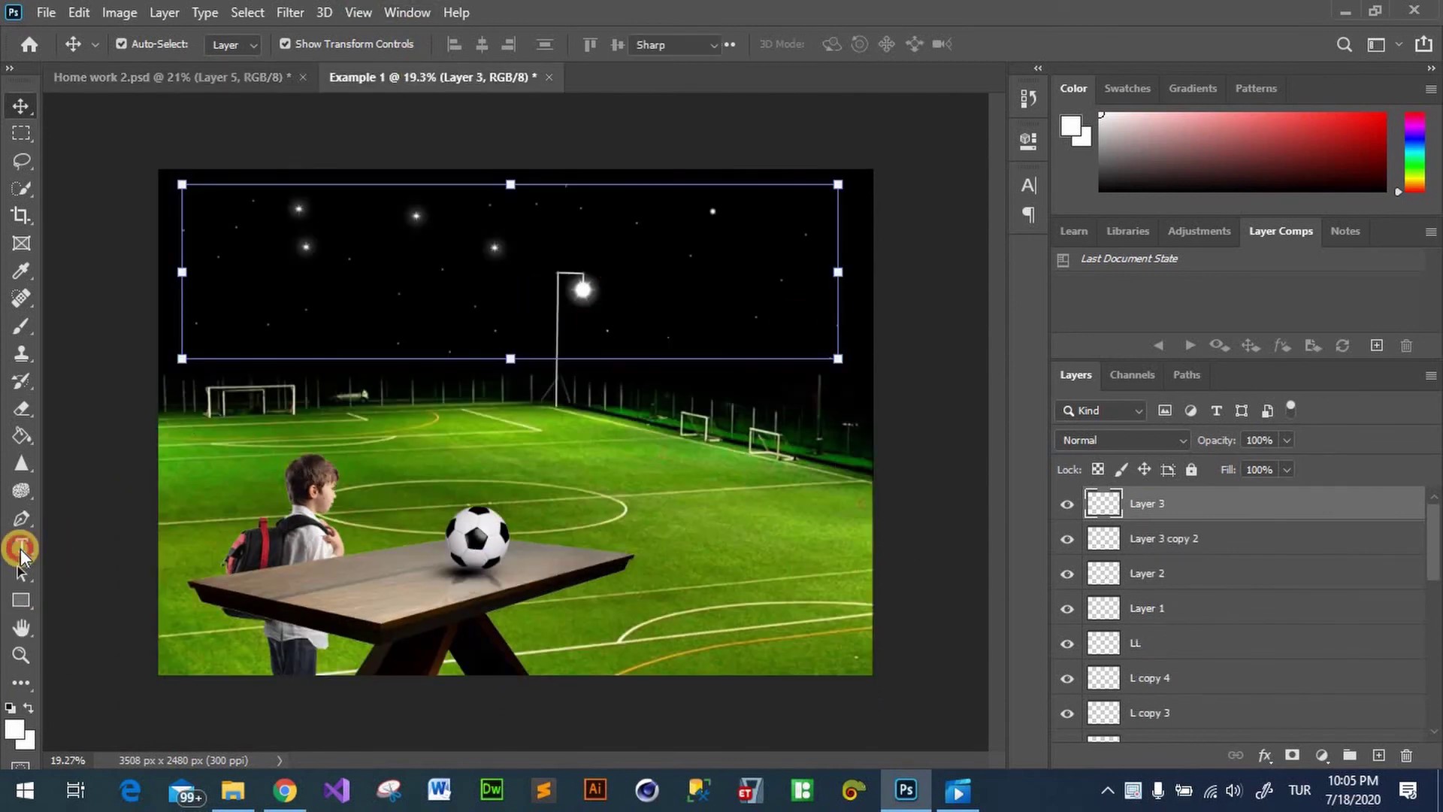
{"action": "left_click", "coordinate": [20, 549]}
{"action": "right_click", "coordinate": [20, 549]}
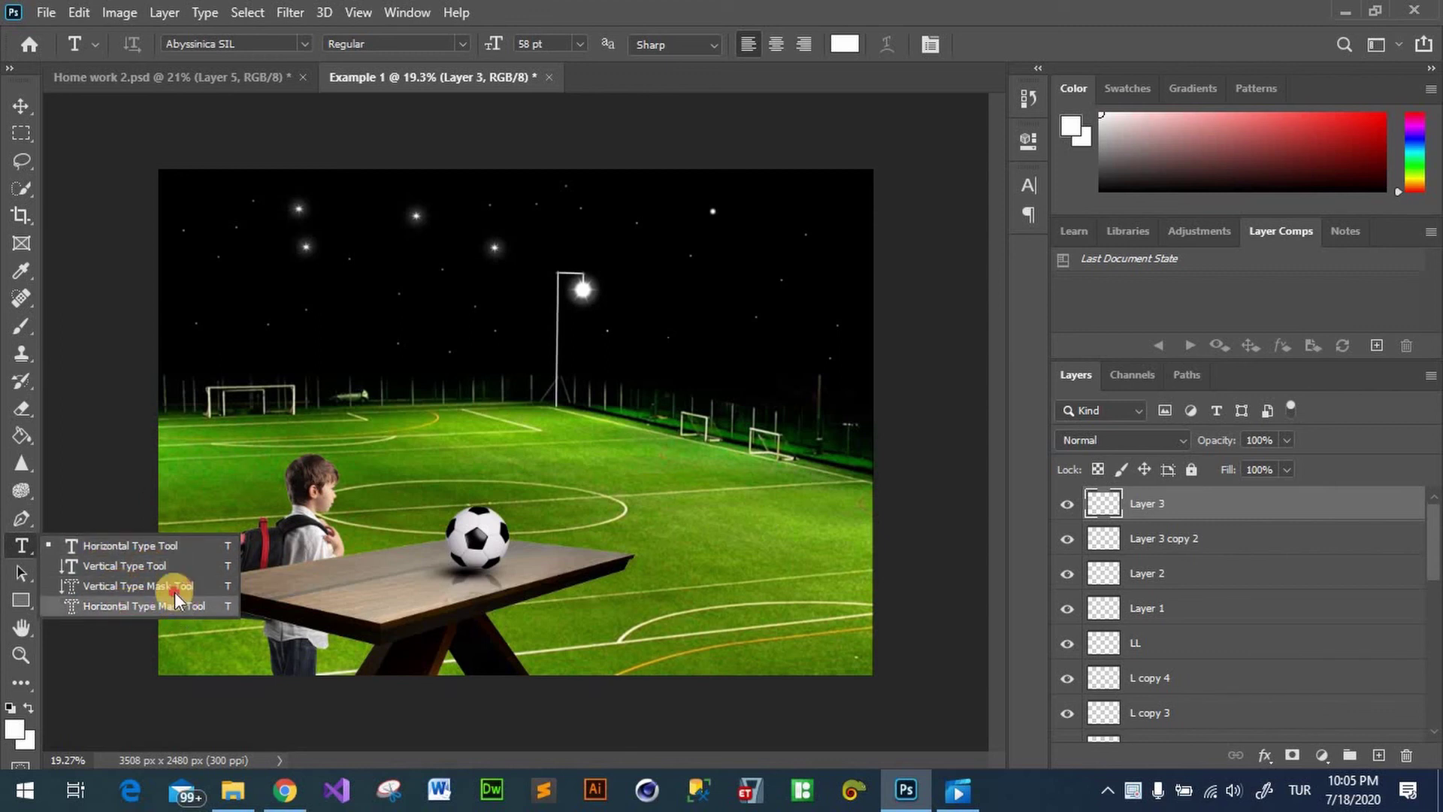
{"action": "left_click", "coordinate": [119, 548]}
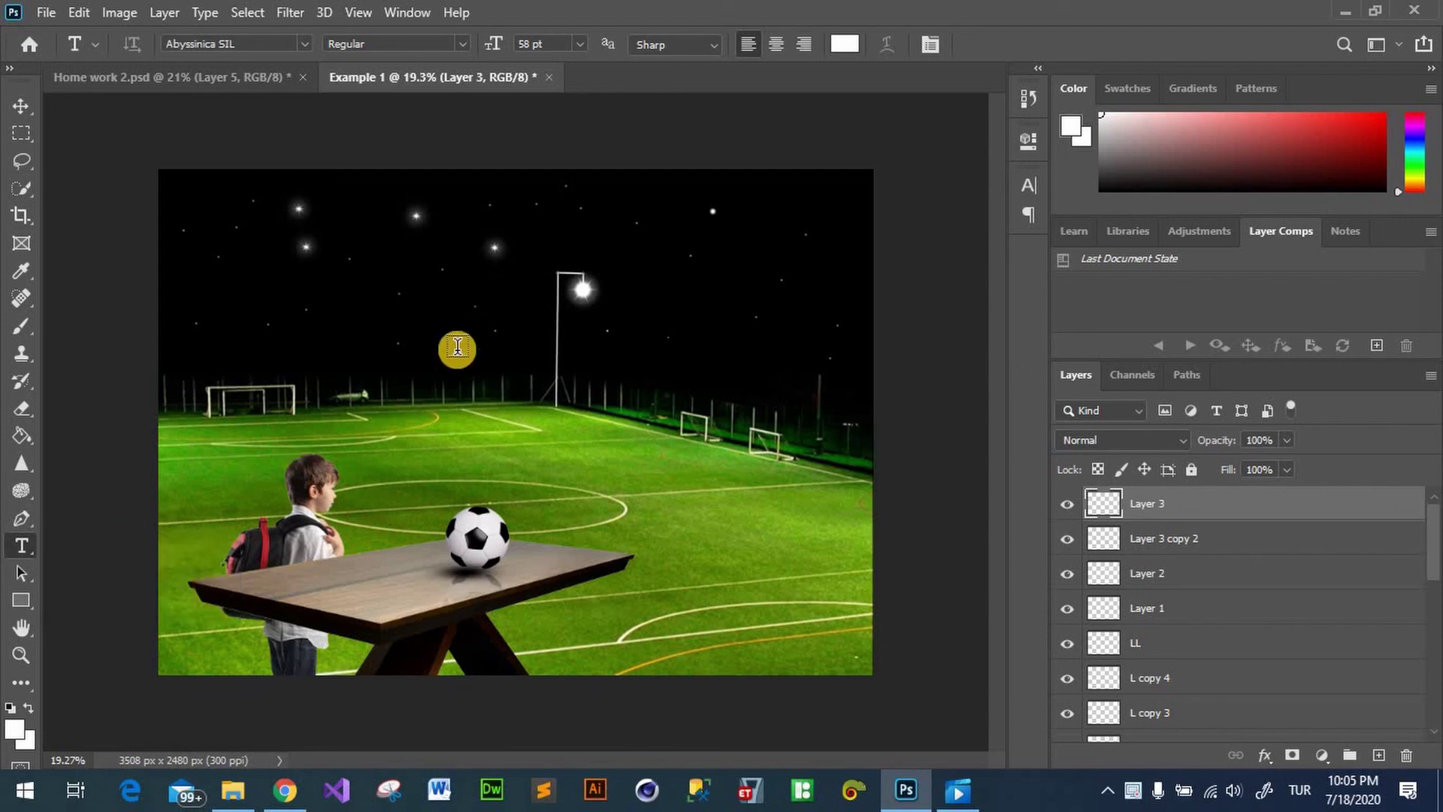
Step: Add 'Photoshop Tutorial' in a sky text box widened so both words fit one line
{"action": "left_click_drag", "start_coordinate": [388, 318], "coordinate": [818, 380]}
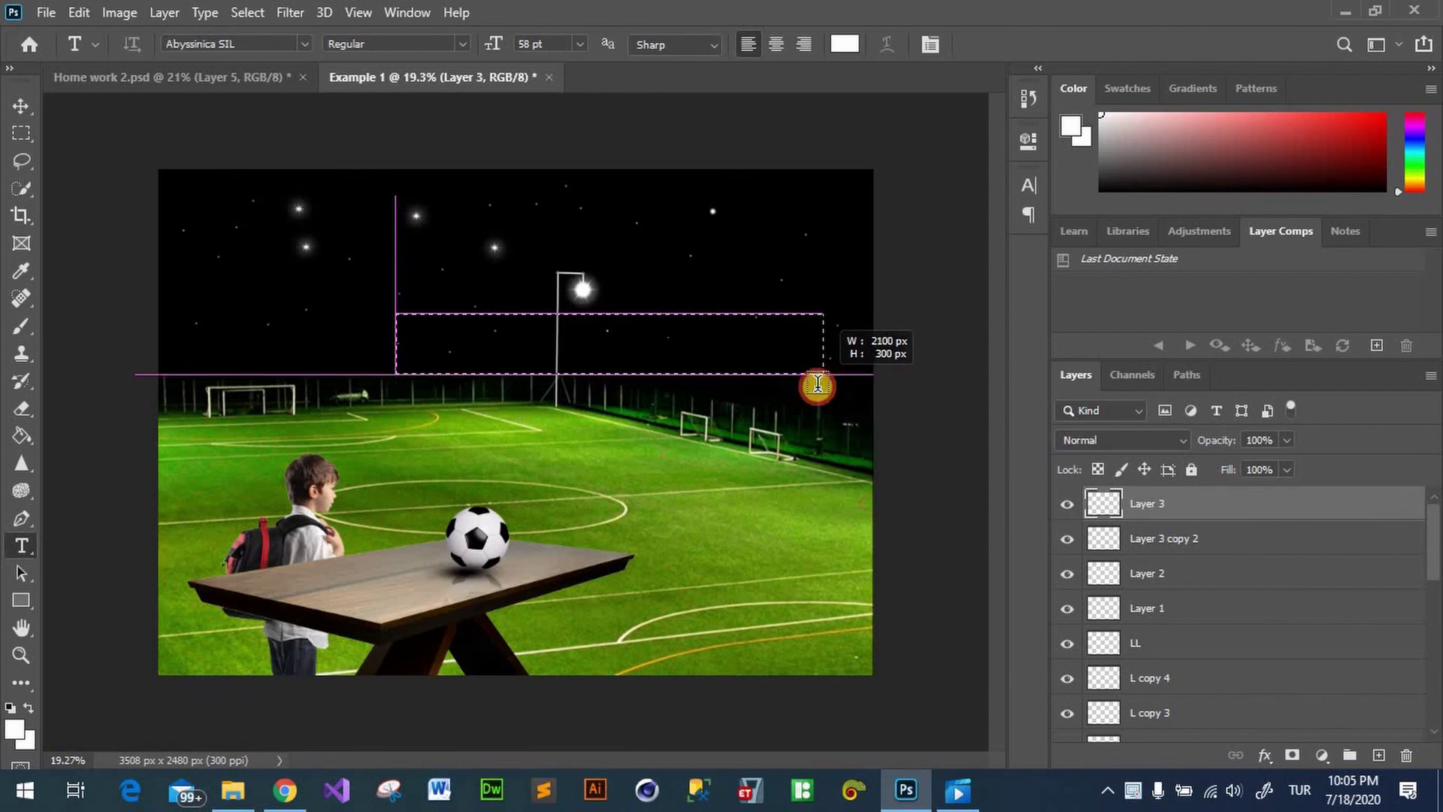
{"action": "left_click_drag", "start_coordinate": [818, 380], "coordinate": [825, 373]}
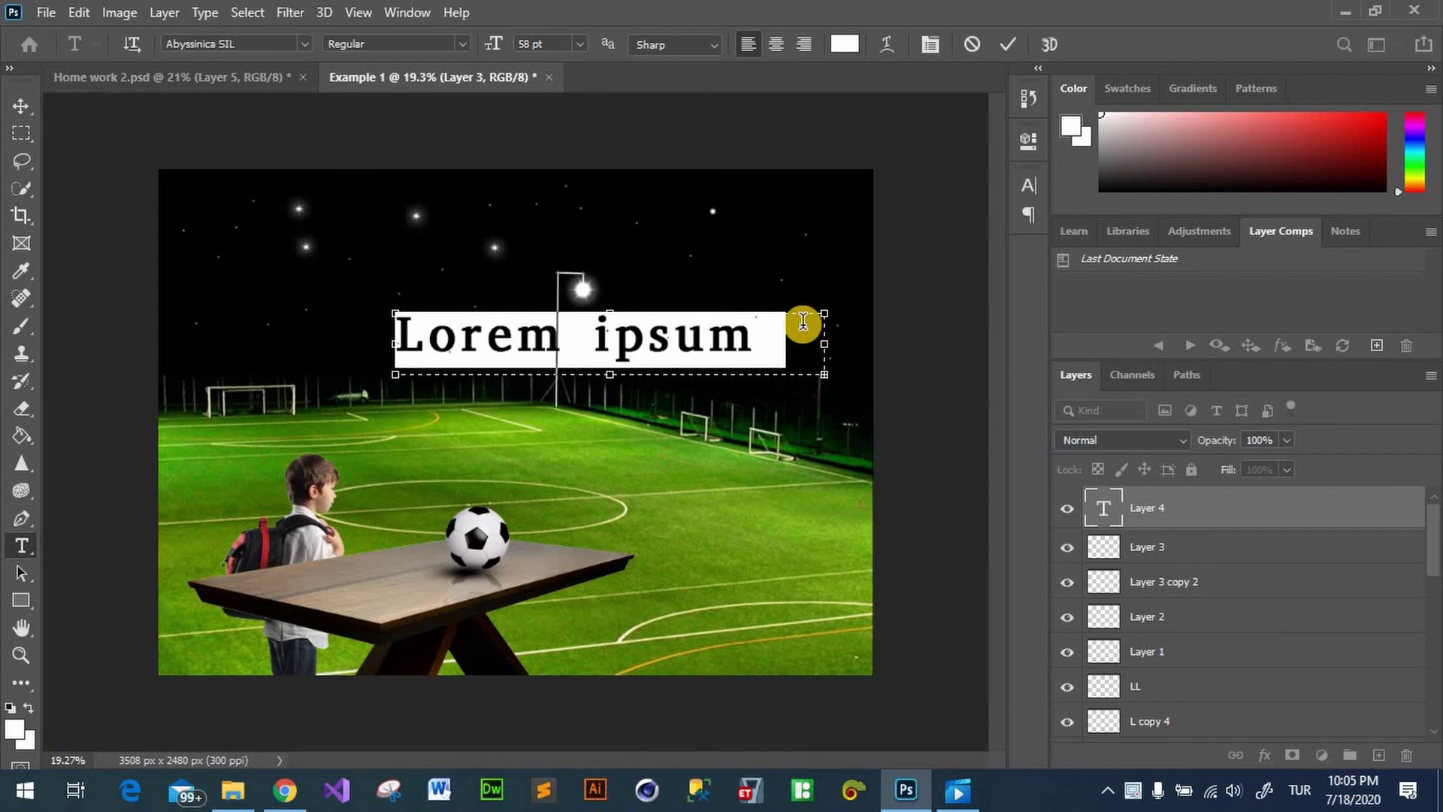
{"action": "type", "text": "Photoshop"}
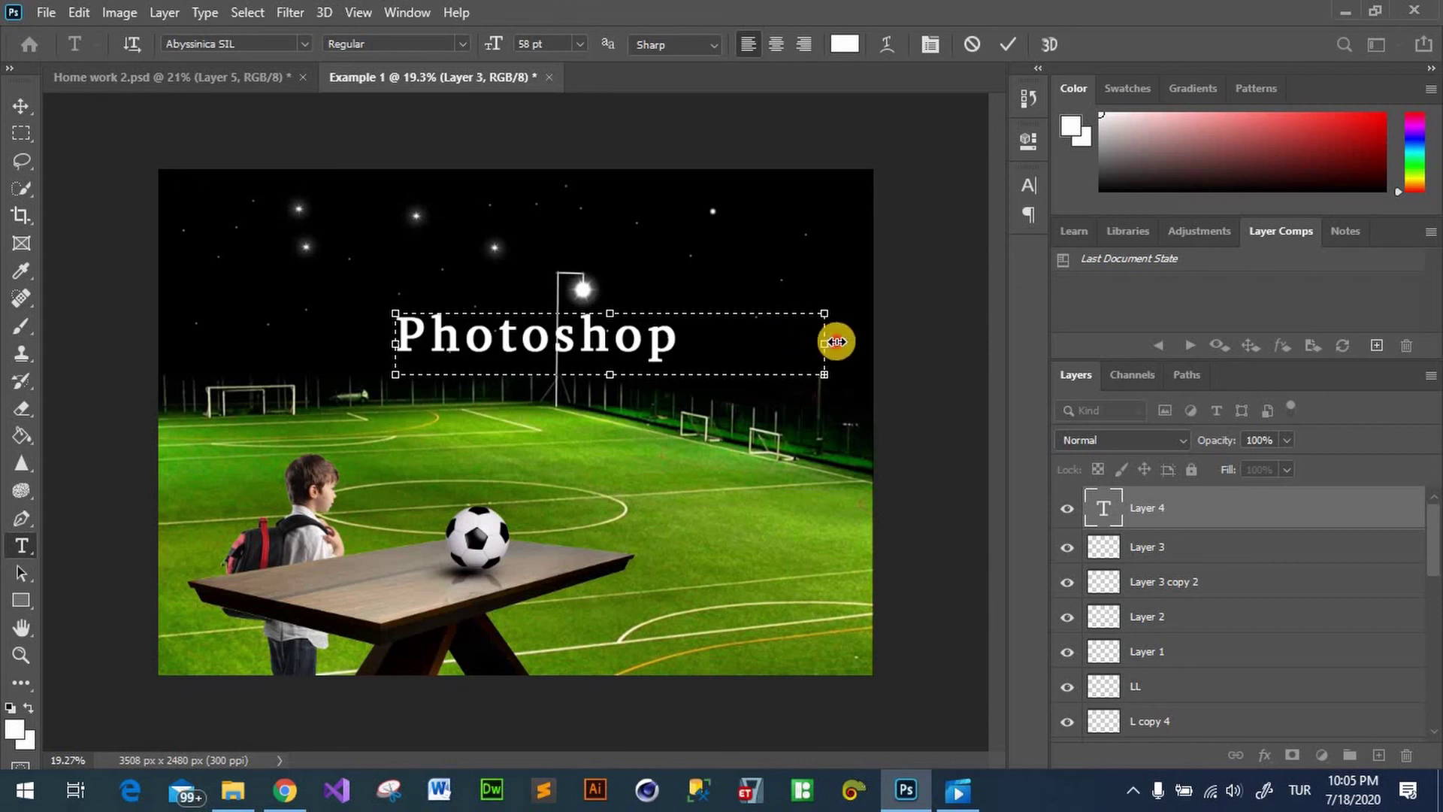
{"action": "left_click_drag", "start_coordinate": [836, 342], "coordinate": [925, 344]}
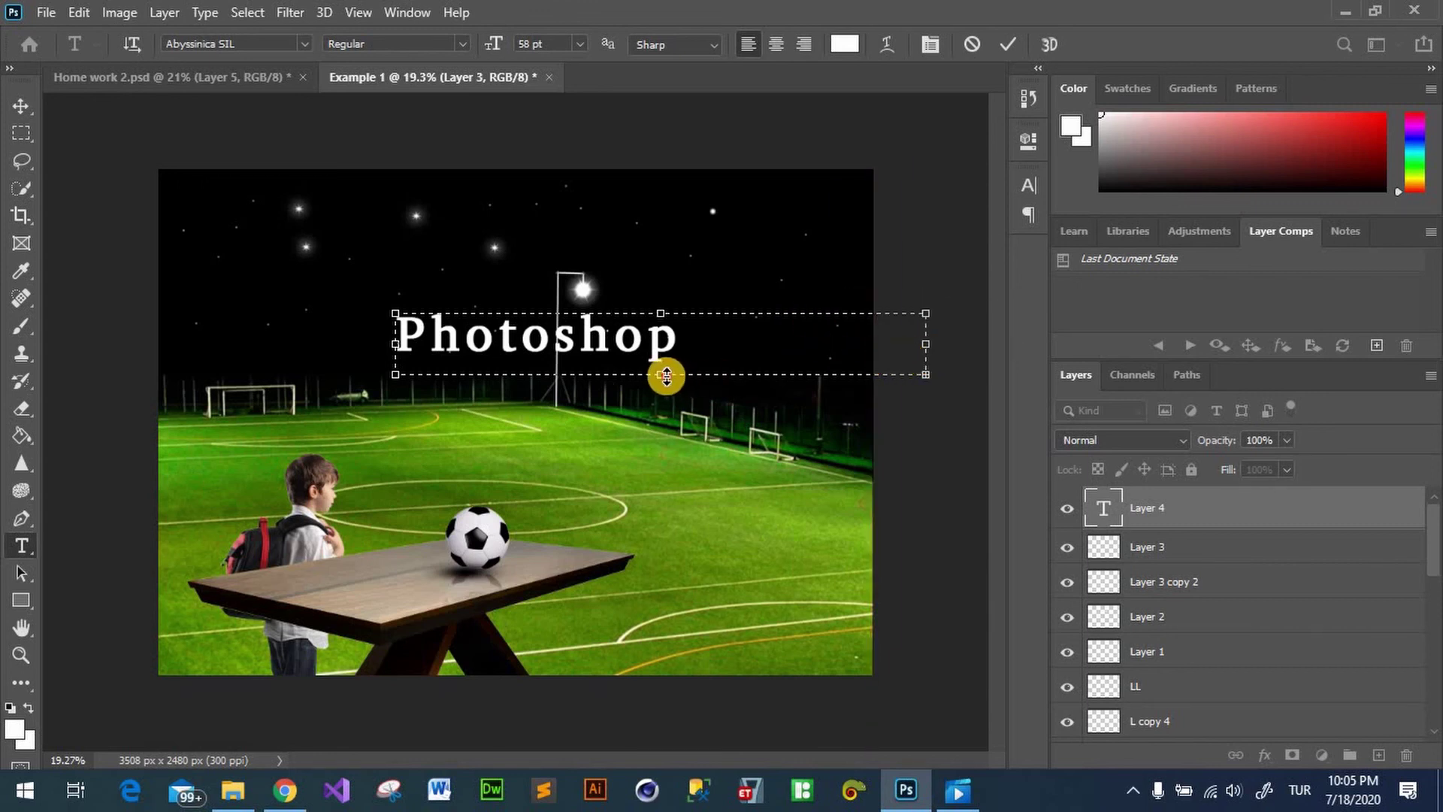
{"action": "left_click_drag", "start_coordinate": [666, 374], "coordinate": [666, 437]}
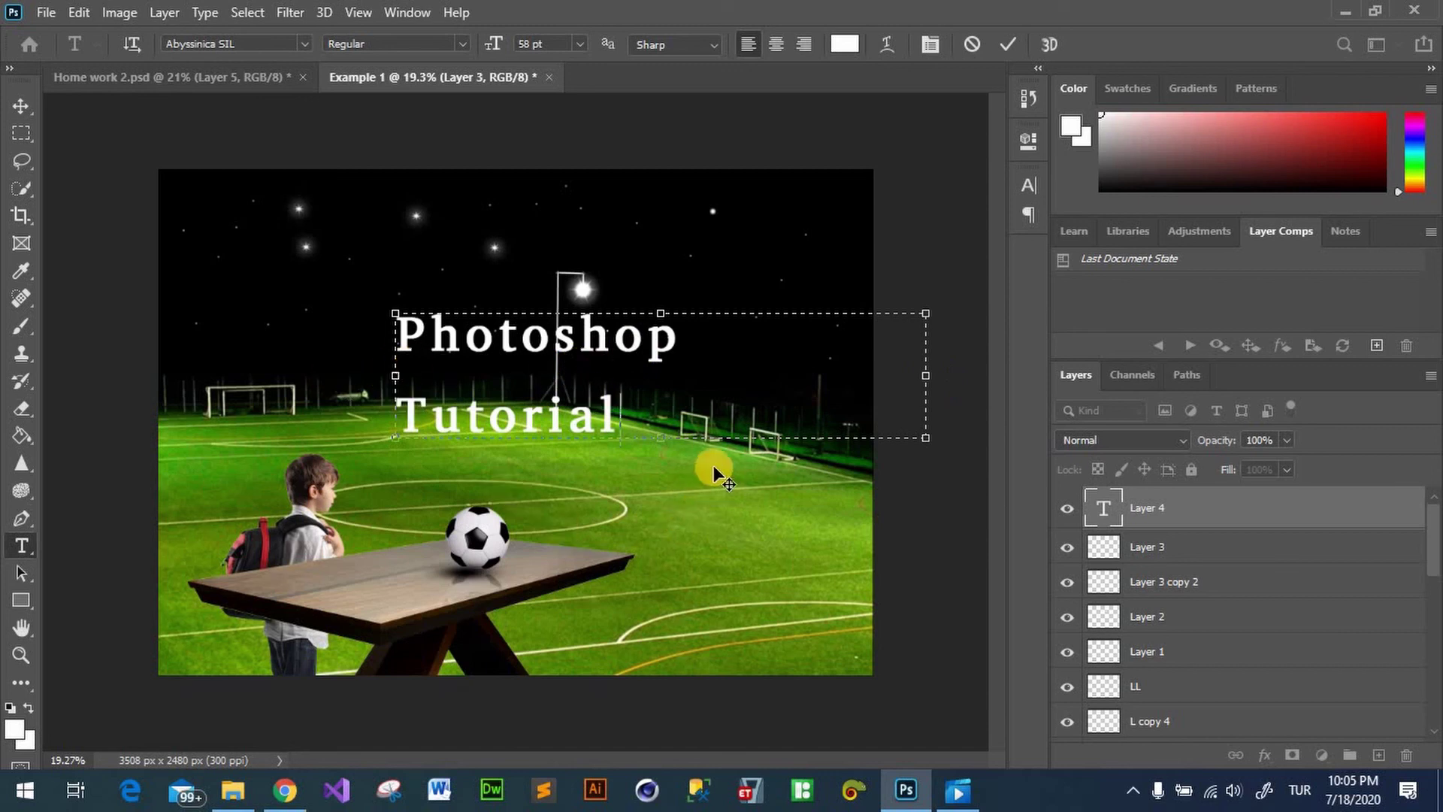
{"action": "left_click_drag", "start_coordinate": [714, 466], "coordinate": [559, 455]}
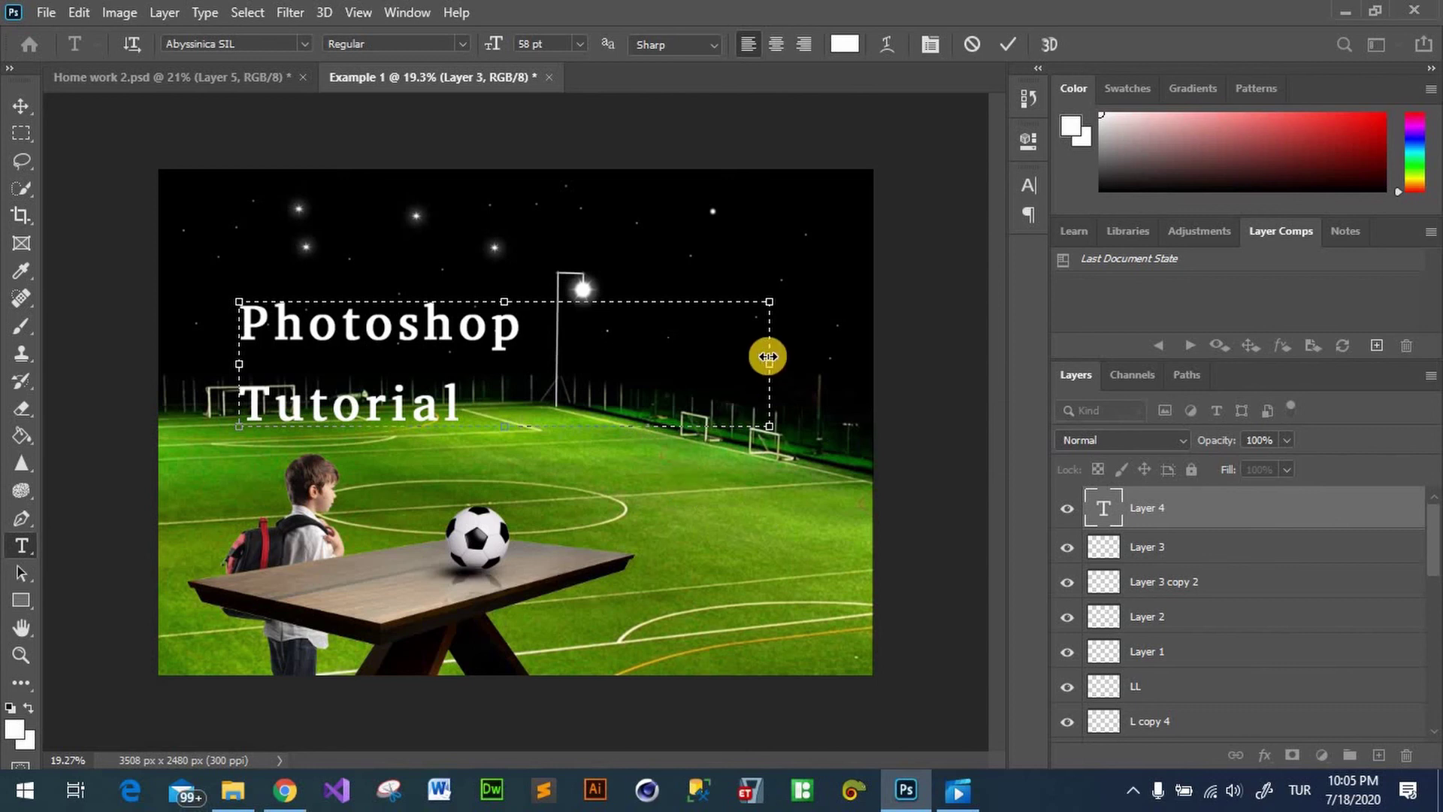
{"action": "mouse_move", "coordinate": [787, 362]}
{"action": "left_mouse_down"}
{"action": "mouse_move", "coordinate": [858, 348]}
{"action": "mouse_move", "coordinate": [187, 325]}
{"action": "left_mouse_up"}
Step: Colour the text blue in the Color Picker
{"action": "left_click", "coordinate": [849, 47]}
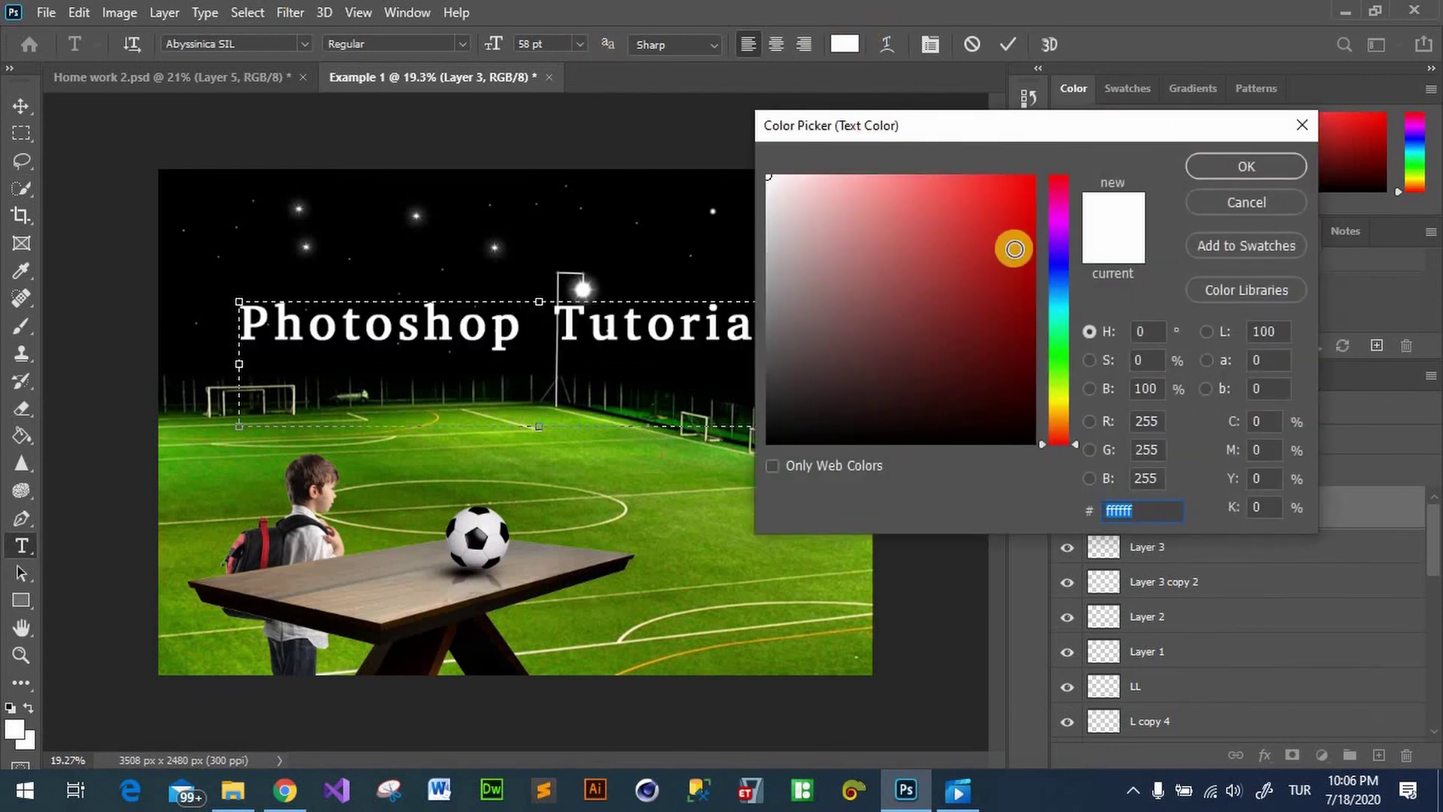
{"action": "left_click", "coordinate": [1058, 272]}
{"action": "left_click", "coordinate": [970, 254]}
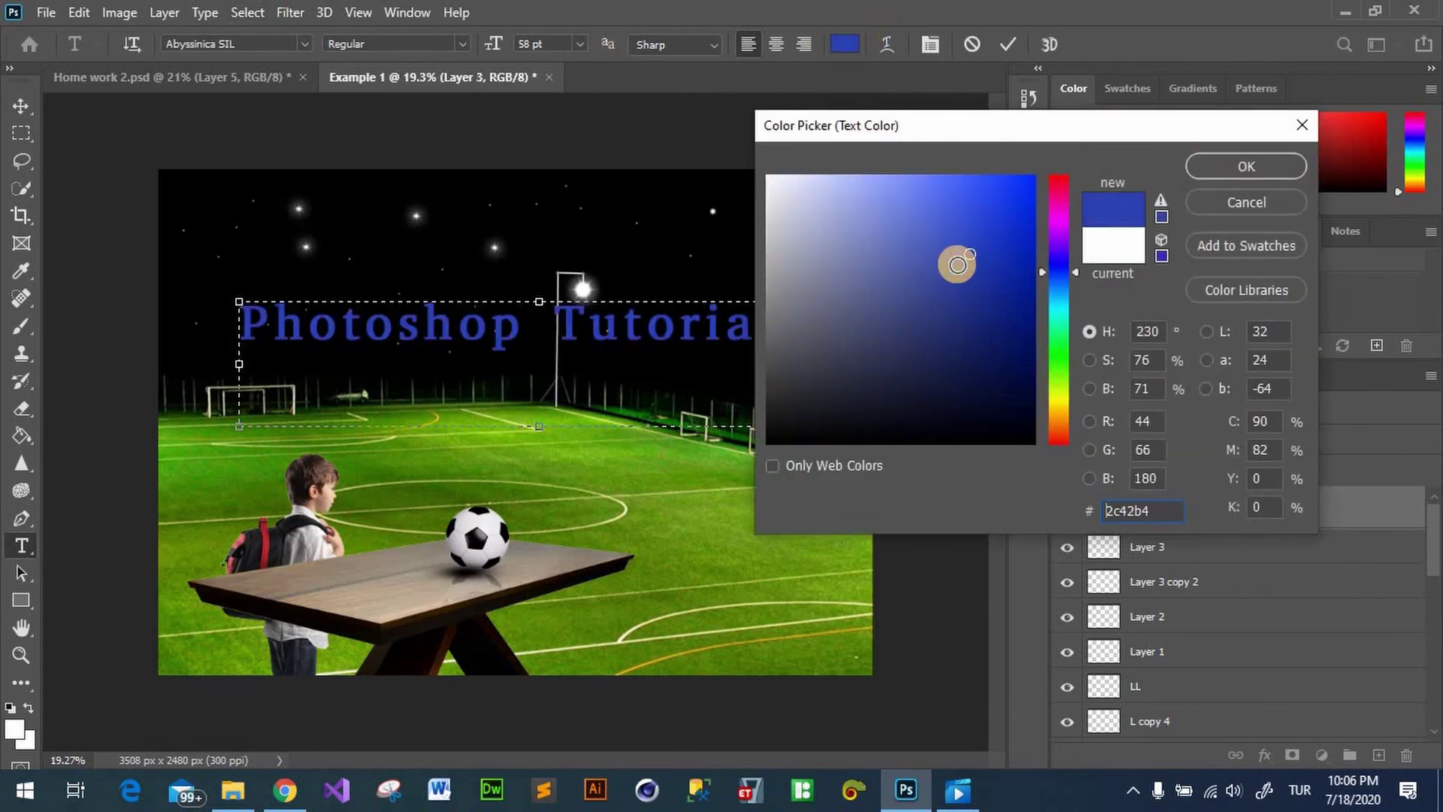
{"action": "left_click", "coordinate": [1248, 165]}
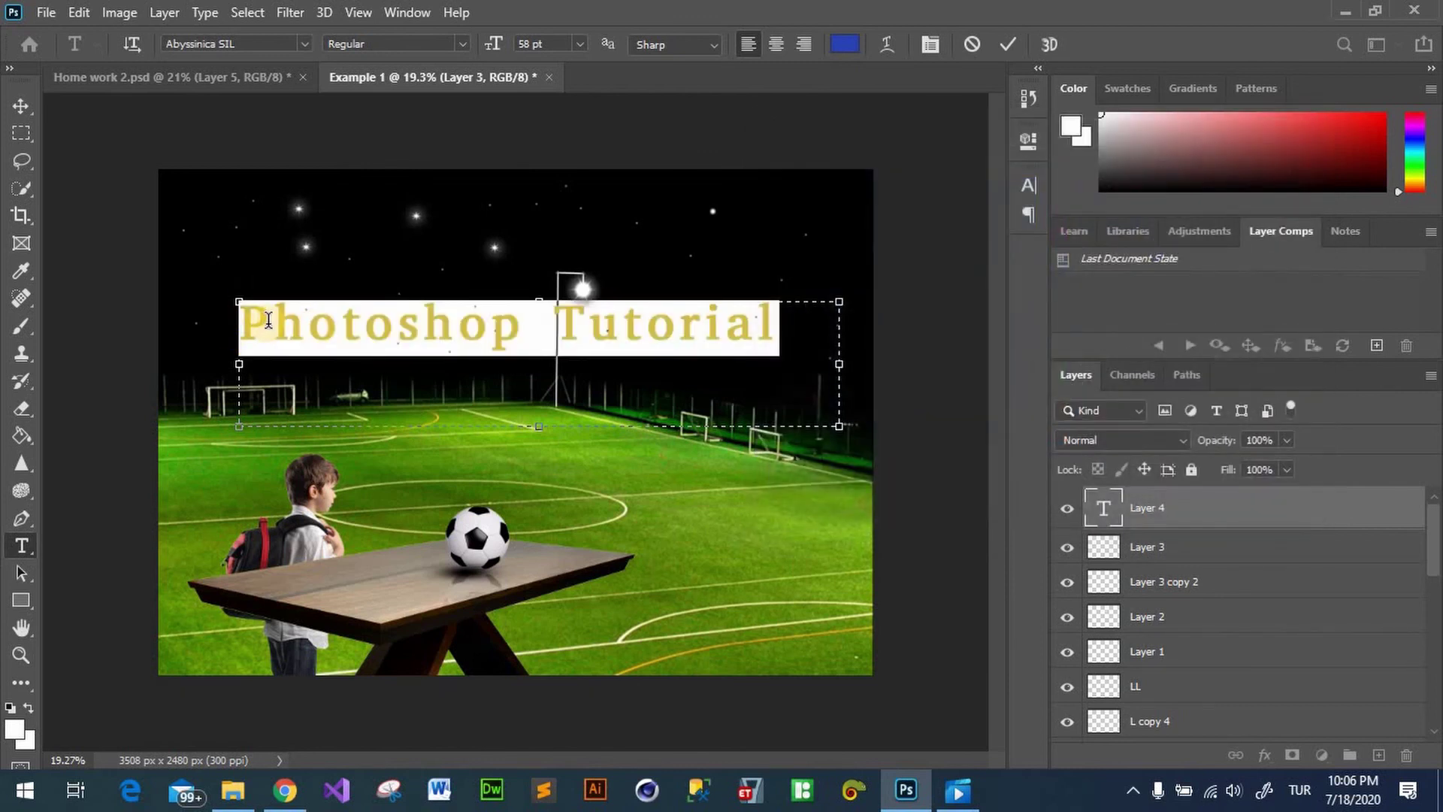
Step: Enlarge the capital P to 93 pt in the Character panel
{"action": "left_click_drag", "start_coordinate": [275, 323], "coordinate": [225, 317]}
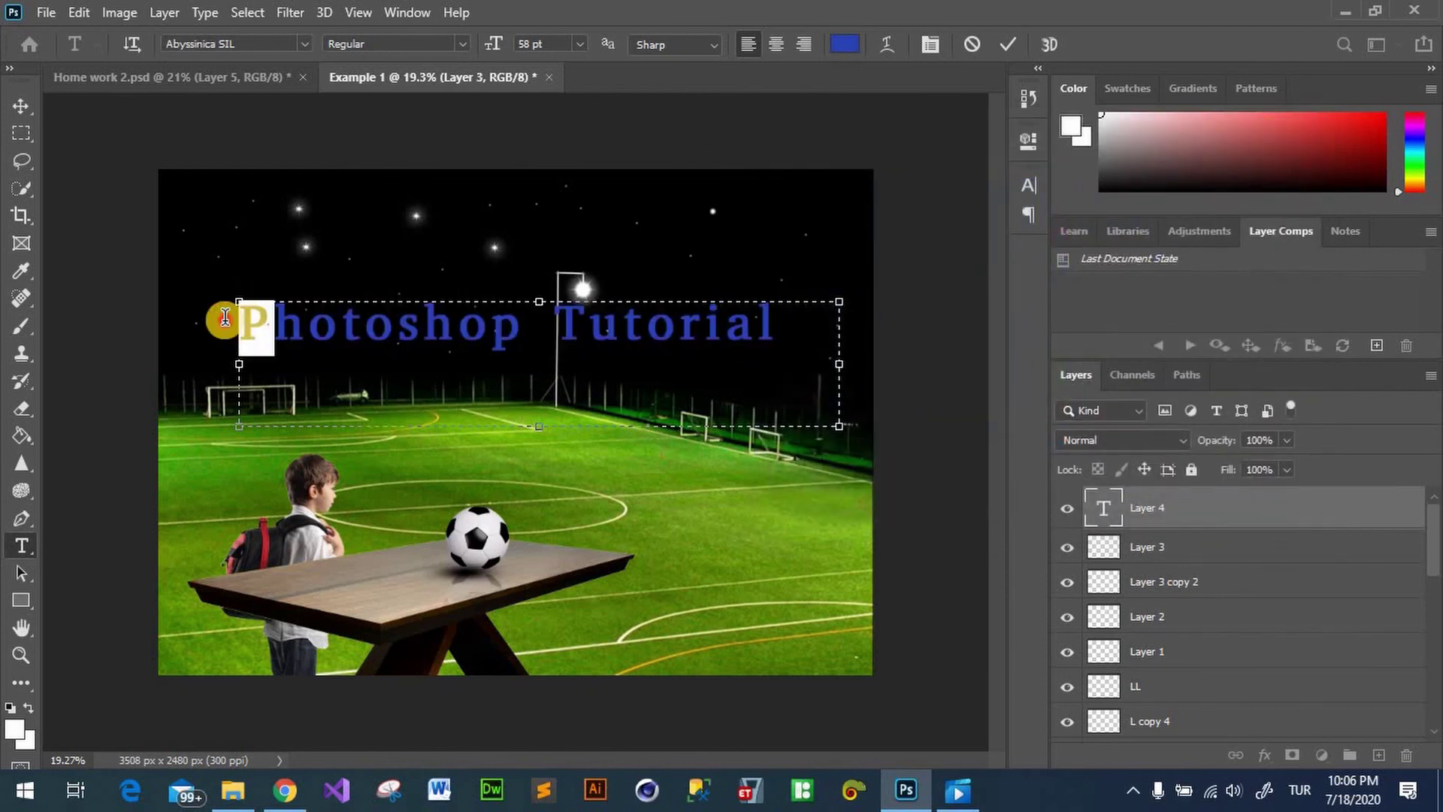
{"action": "left_click", "coordinate": [1028, 182]}
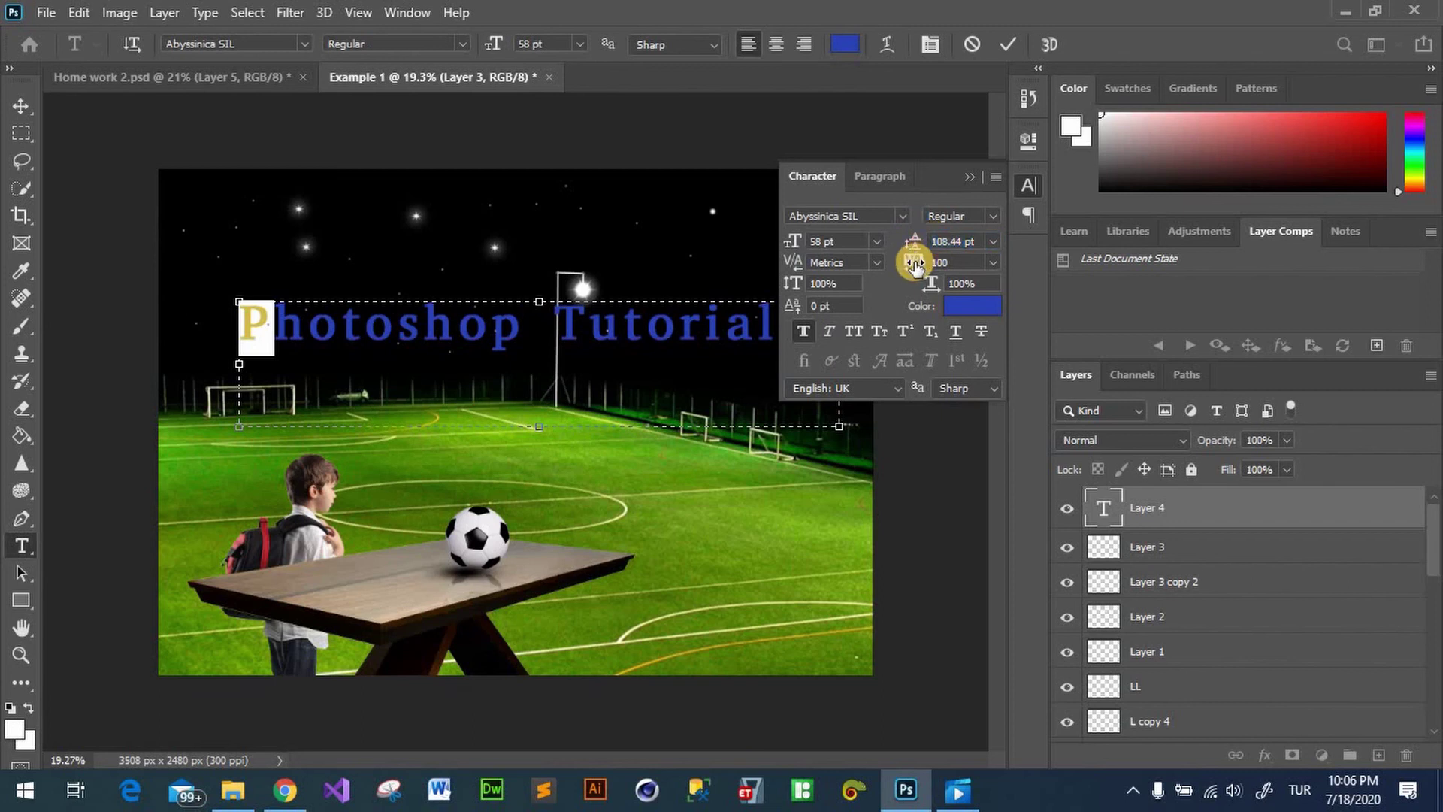
{"action": "left_click_drag", "start_coordinate": [924, 265], "coordinate": [923, 267]}
{"action": "left_click_drag", "start_coordinate": [820, 234], "coordinate": [832, 246]}
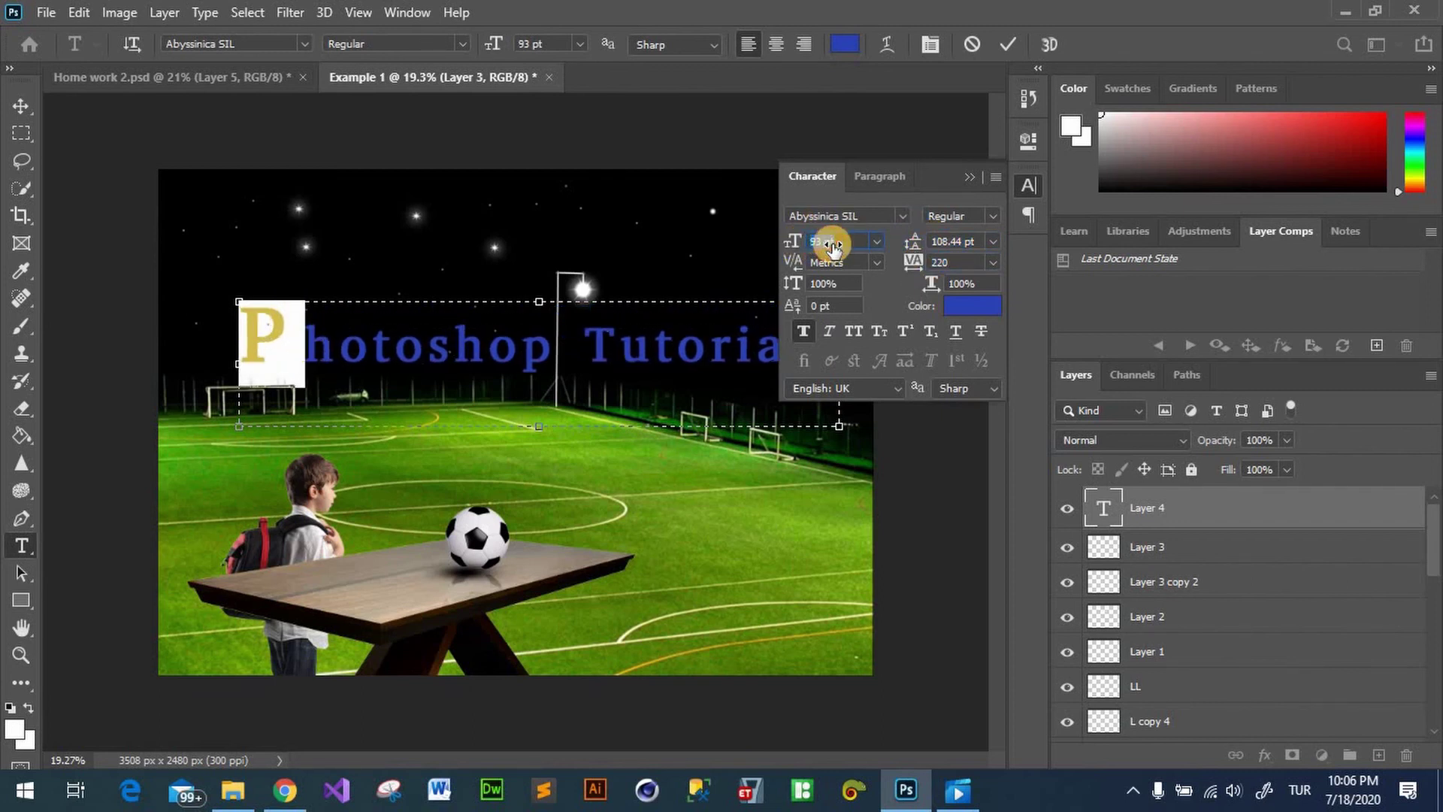
Step: Brighten the blue to 1f42f3, tighten tracking to -60, and commit the text
{"action": "left_click", "coordinate": [844, 44]}
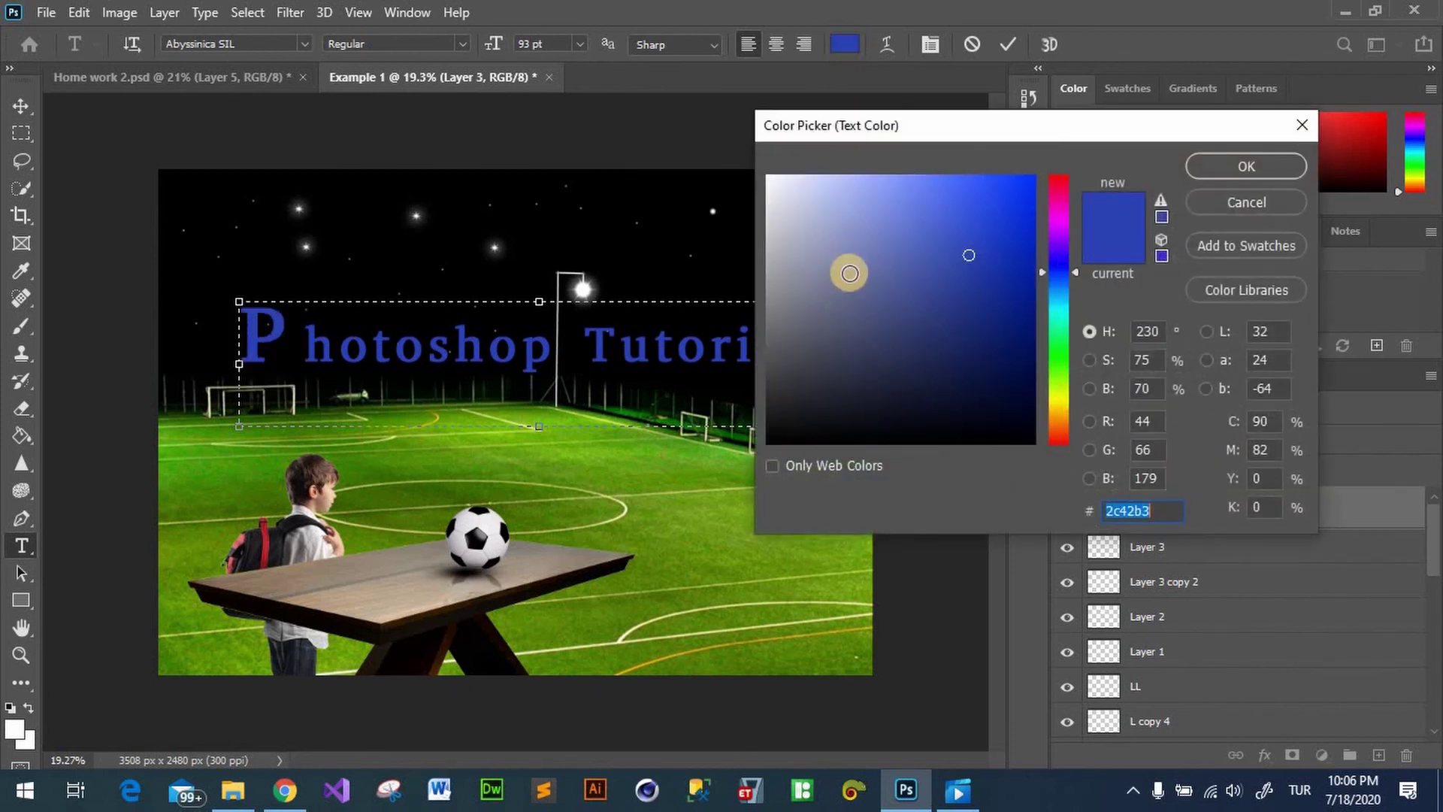
{"action": "left_click", "coordinate": [908, 213]}
{"action": "mouse_move", "coordinate": [937, 197]}
{"action": "left_mouse_down"}
{"action": "mouse_move", "coordinate": [893, 346]}
{"action": "mouse_move", "coordinate": [924, 248]}
{"action": "mouse_move", "coordinate": [918, 155]}
{"action": "mouse_move", "coordinate": [925, 194]}
{"action": "mouse_move", "coordinate": [985, 174]}
{"action": "mouse_move", "coordinate": [1000, 187]}
{"action": "left_mouse_up"}
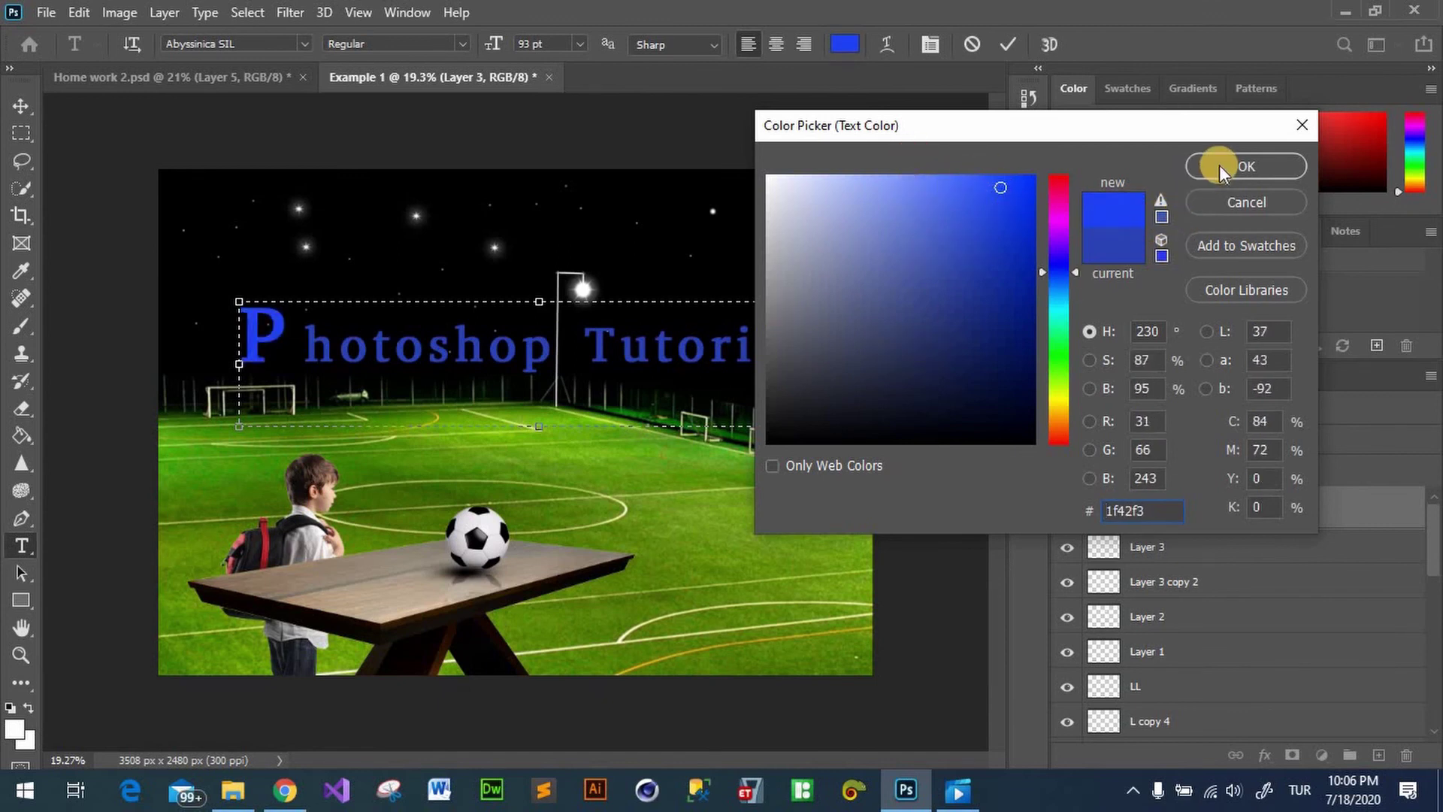
{"action": "left_click", "coordinate": [1246, 167]}
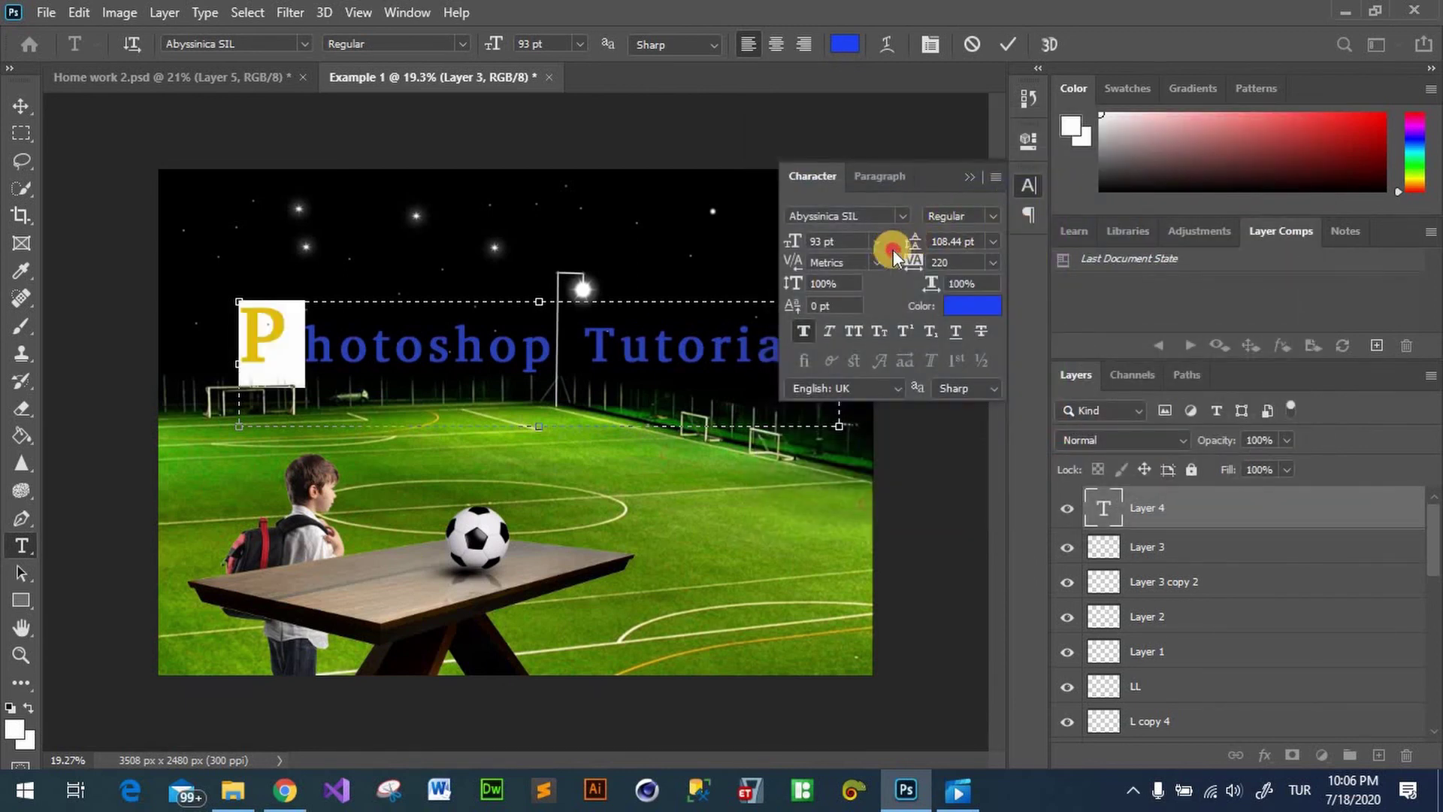
{"action": "left_click_drag", "start_coordinate": [925, 259], "coordinate": [902, 263]}
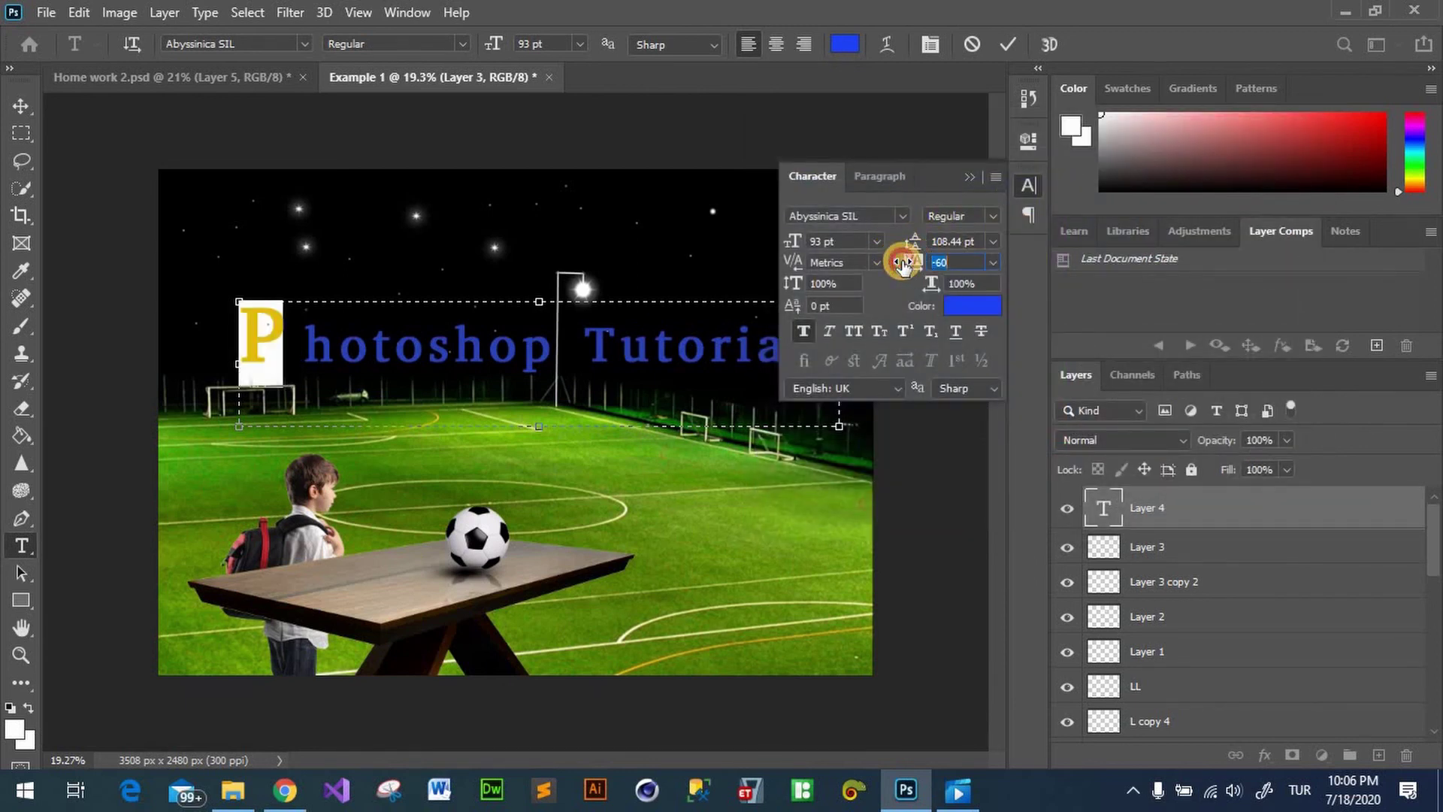
{"action": "left_click", "coordinate": [1010, 45]}
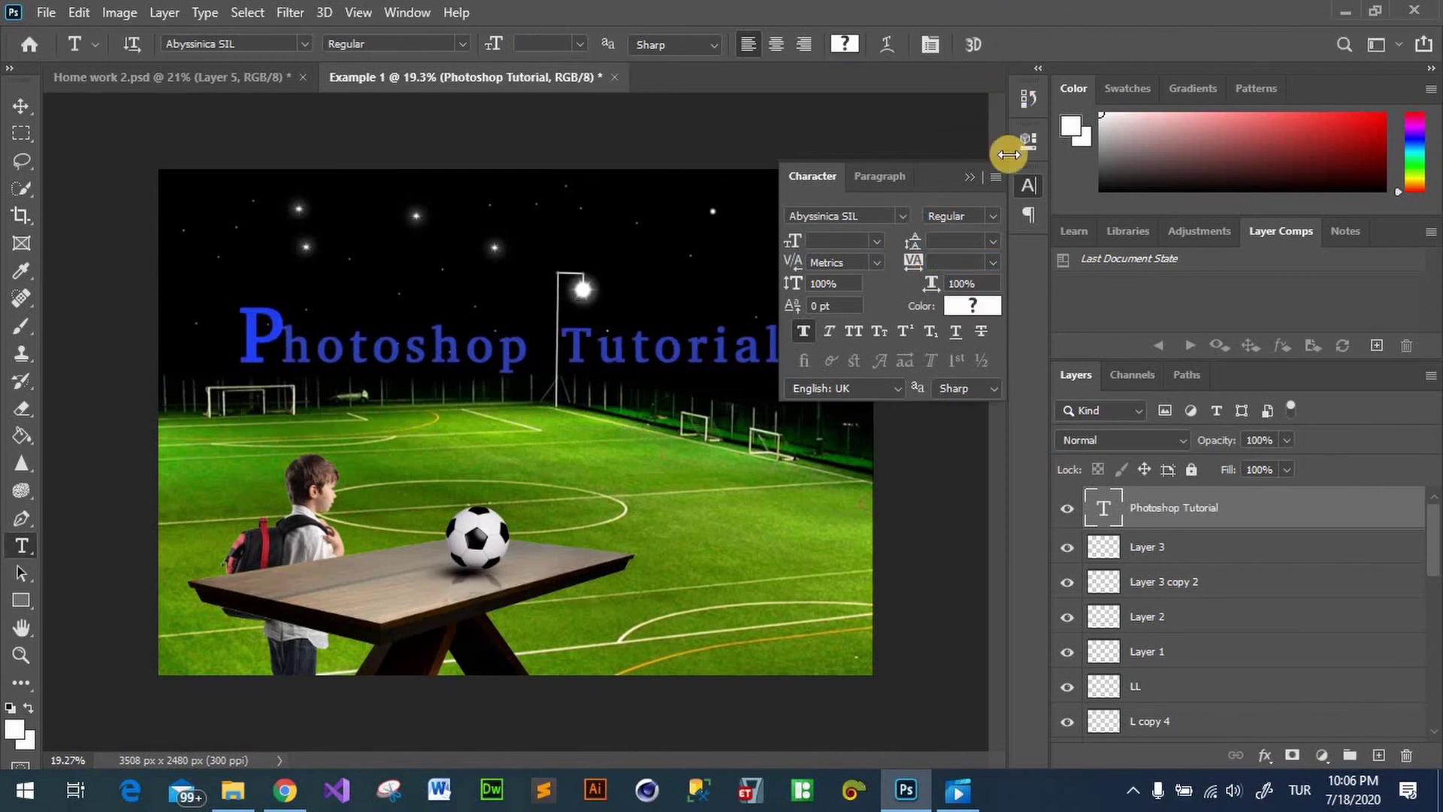
{"action": "left_click", "coordinate": [968, 176]}
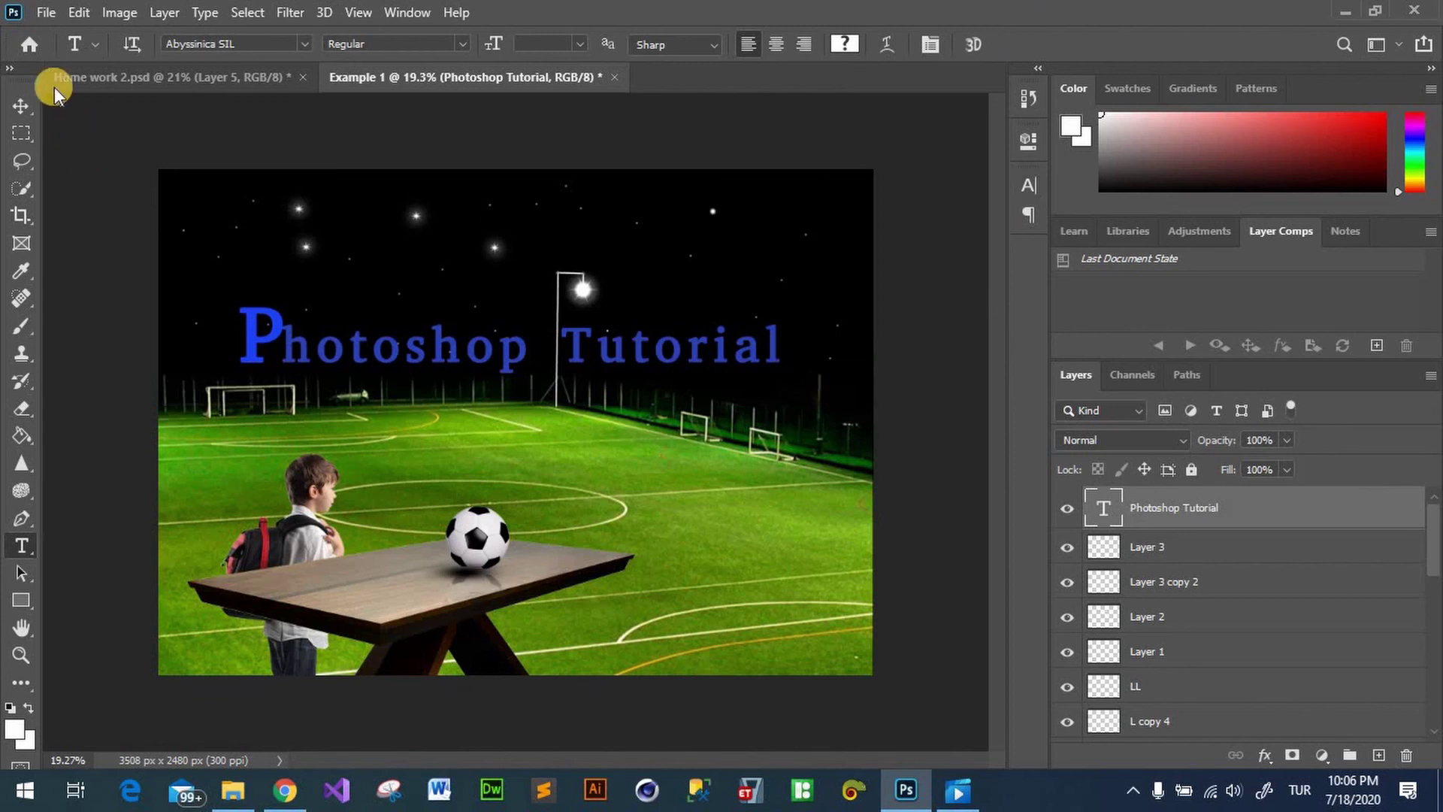
Step: Scale the blue title to about 57% and centre it in the sky above the field
{"action": "left_click", "coordinate": [21, 106]}
{"action": "mouse_move", "coordinate": [481, 358]}
{"action": "left_mouse_down"}
{"action": "mouse_move", "coordinate": [487, 243]}
{"action": "mouse_move", "coordinate": [502, 345]}
{"action": "left_mouse_up"}
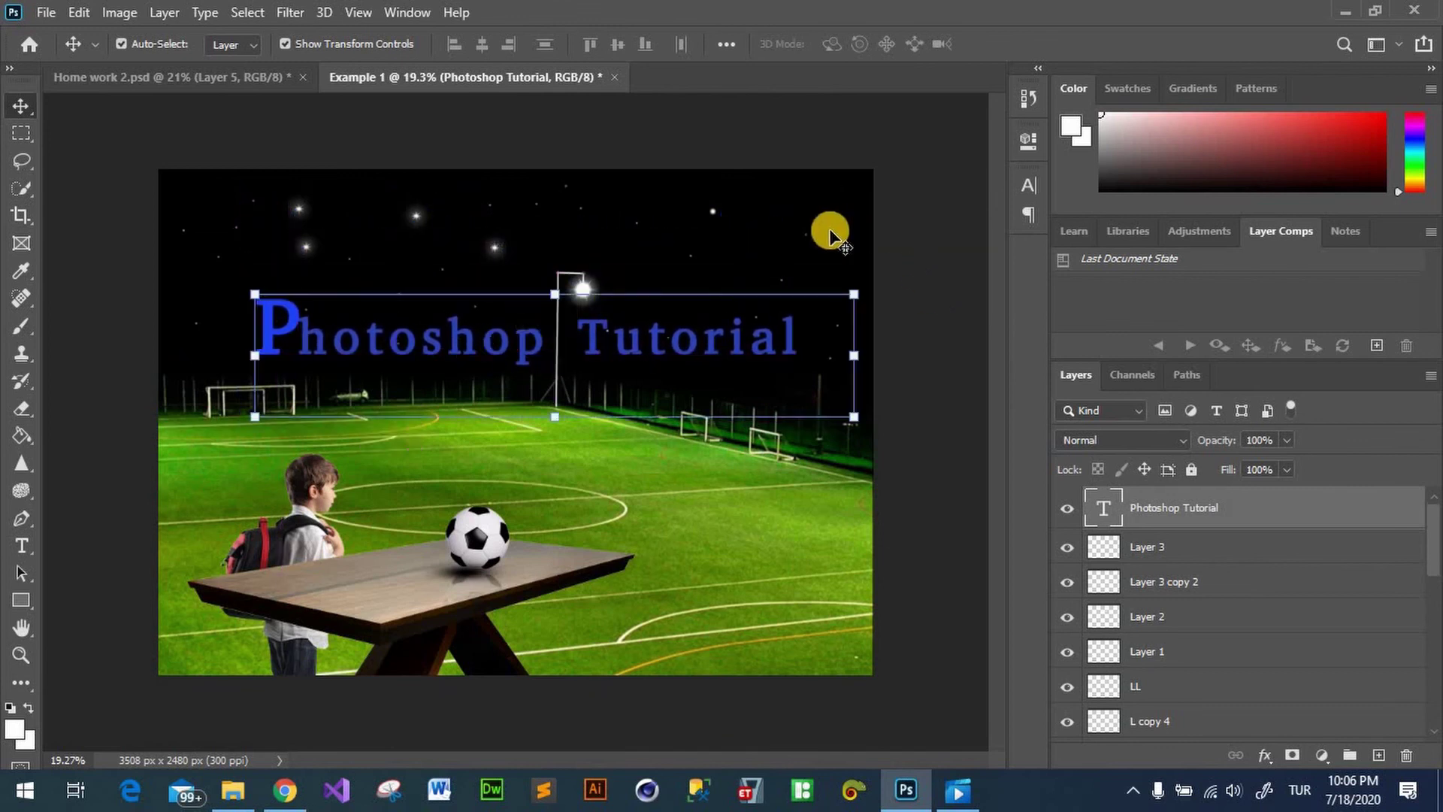
{"action": "left_click", "coordinate": [836, 275]}
{"action": "left_click", "coordinate": [780, 337]}
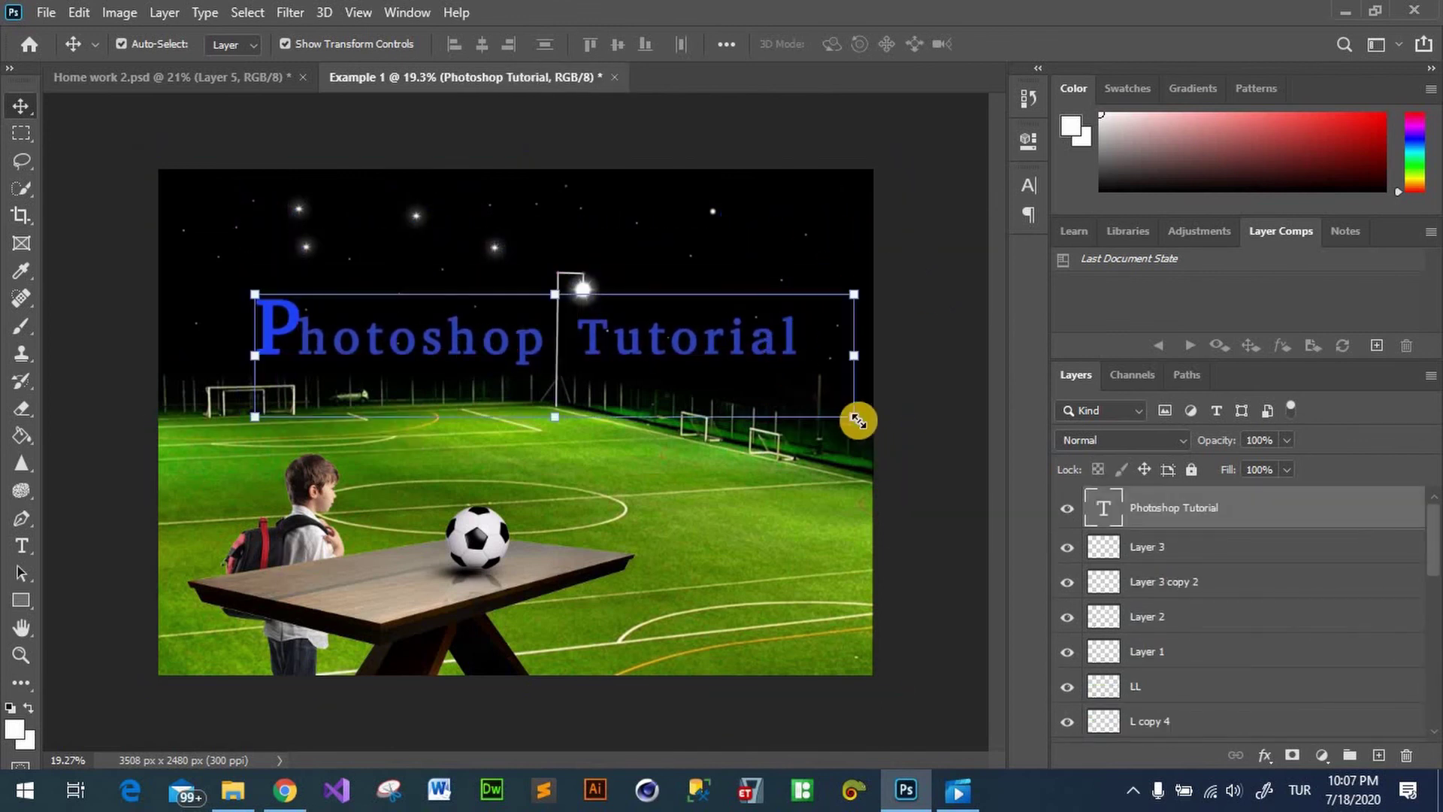
{"action": "left_click_drag", "start_coordinate": [846, 410], "coordinate": [599, 364]}
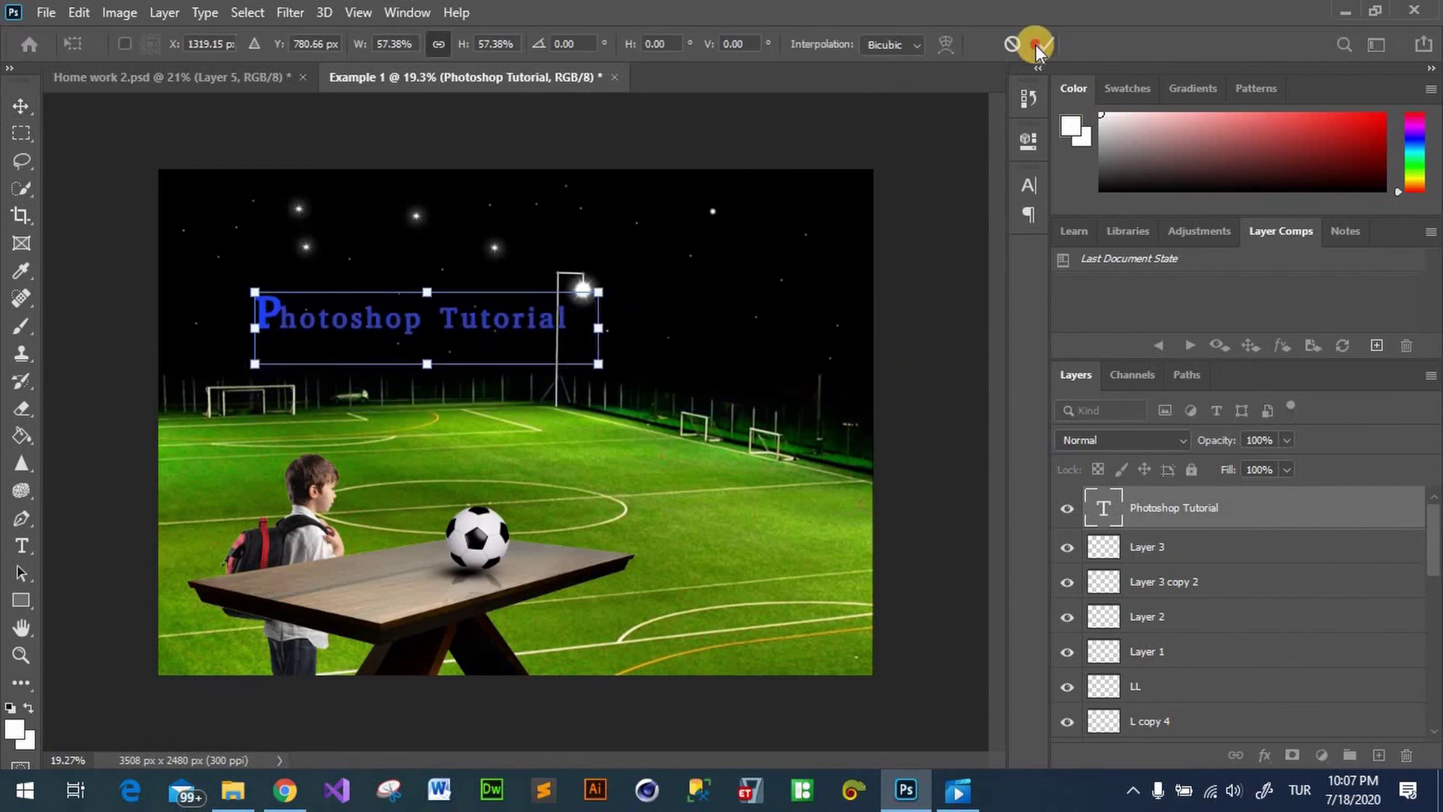
{"action": "key", "text": "Return"}
{"action": "left_click_drag", "start_coordinate": [377, 338], "coordinate": [455, 349]}
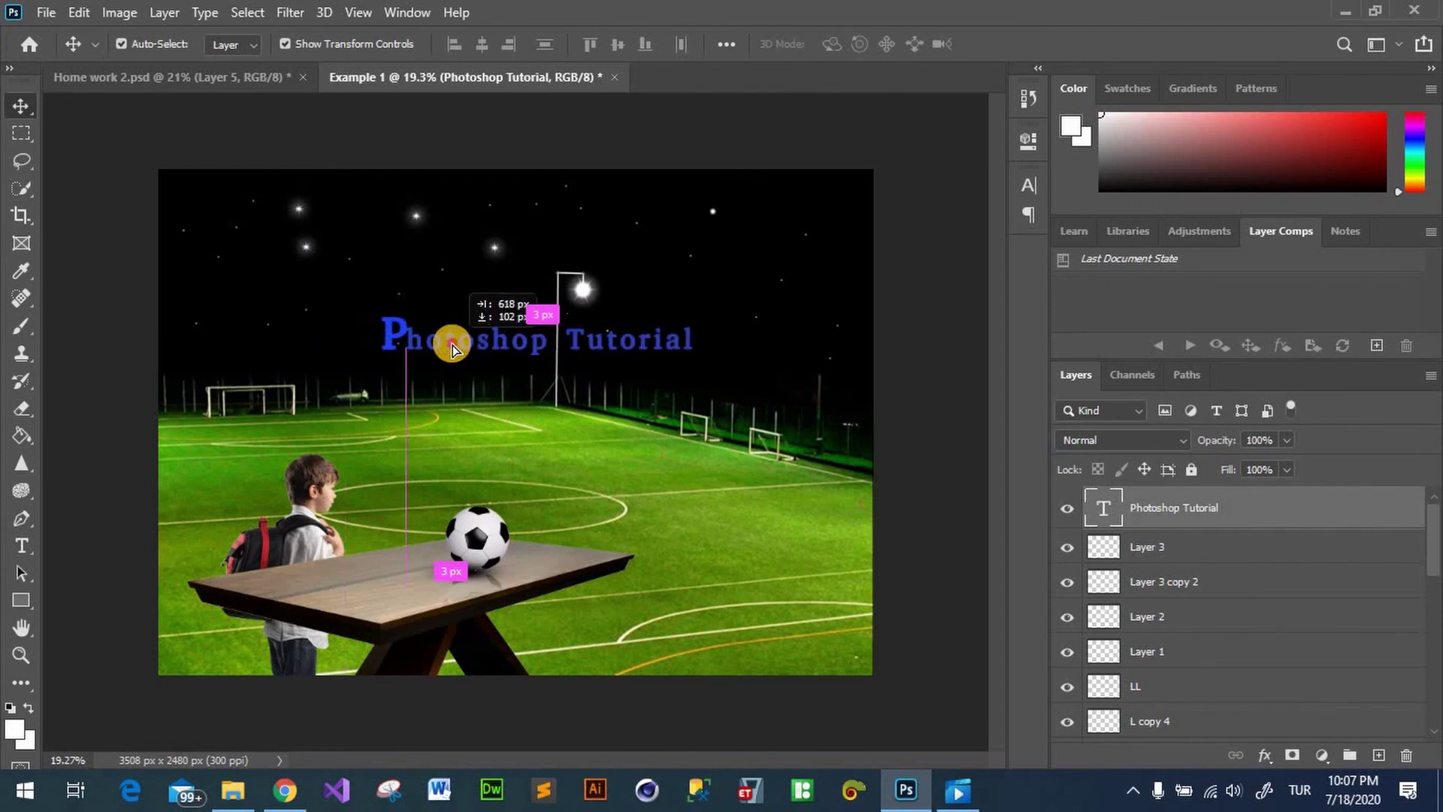
{"action": "left_click", "coordinate": [831, 322]}
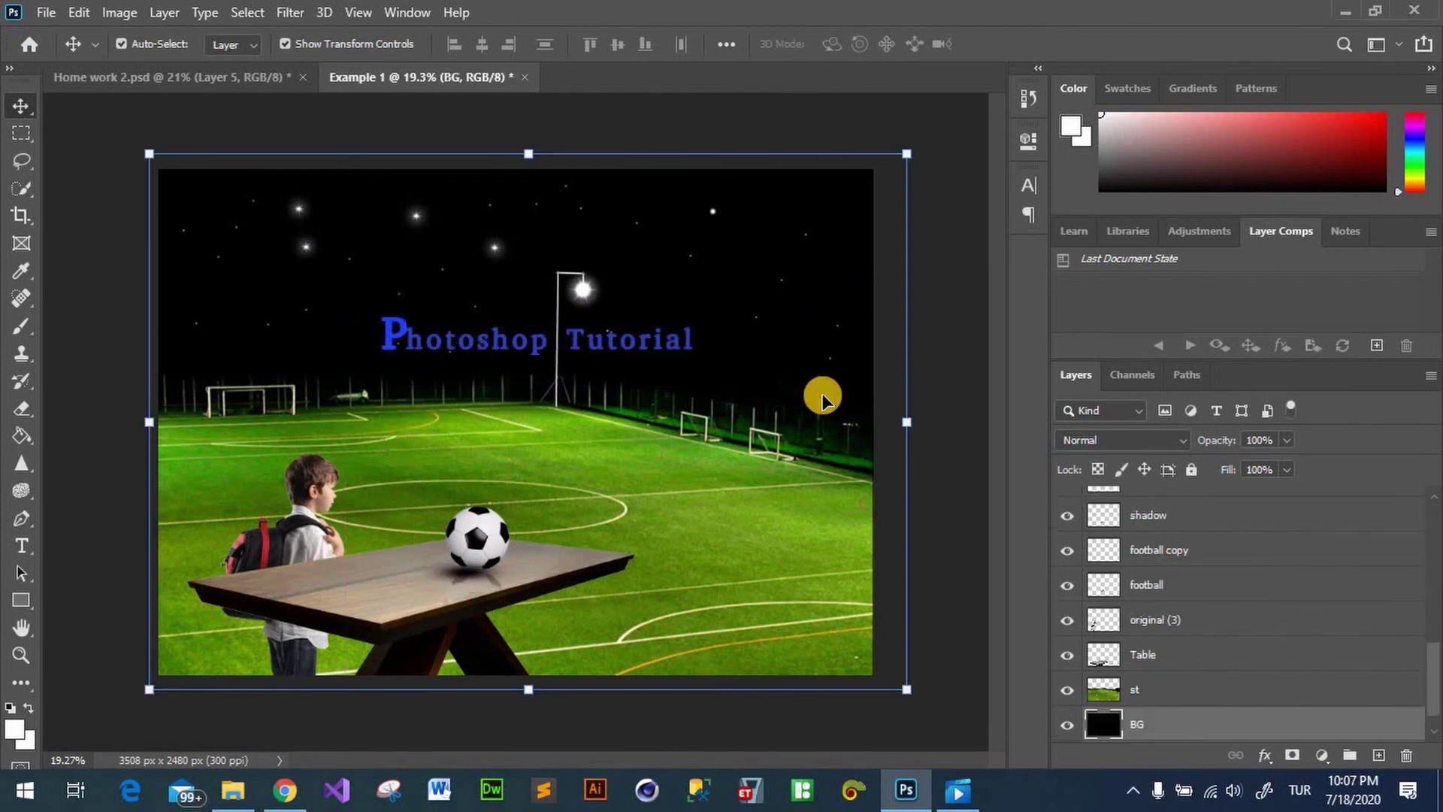